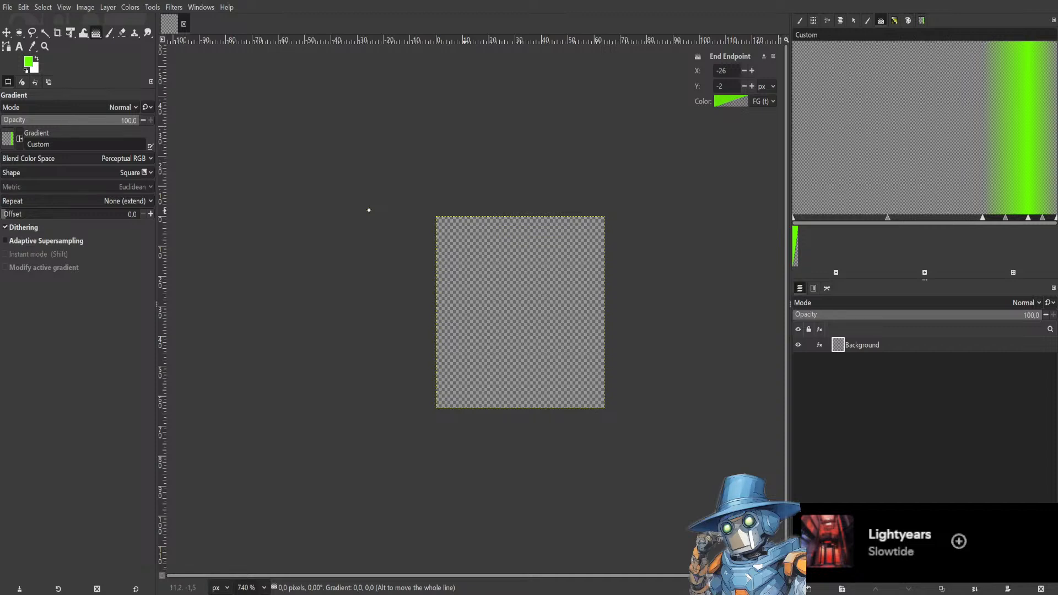
# Create a new layer group and rename it Cell Type.
pyautogui.moveTo(463, 183); pyautogui.dragTo(440, 126)
pyautogui.scroll(2, 489, 267)
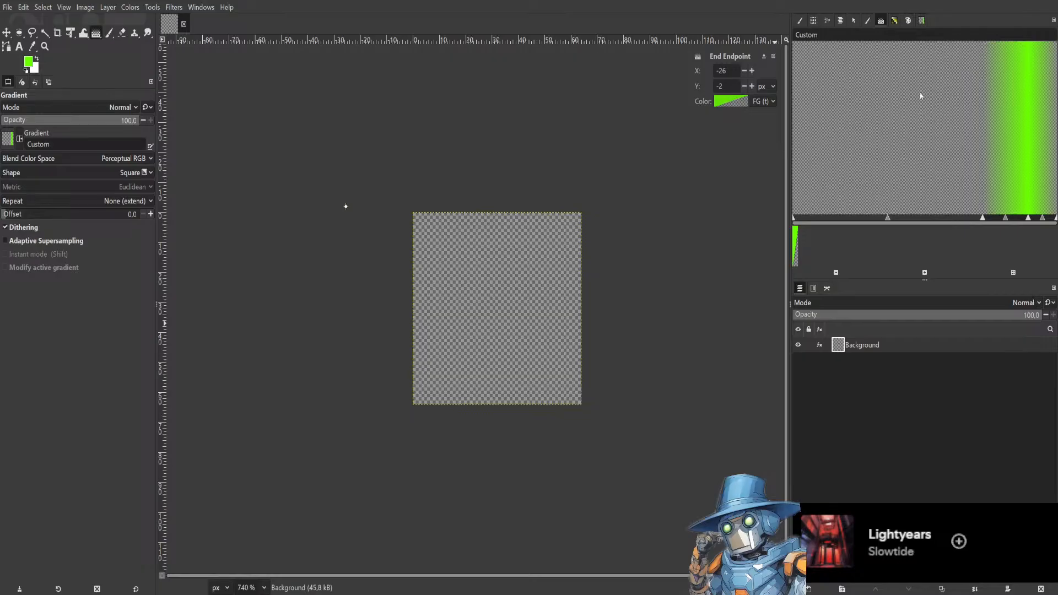
pyautogui.click(842, 588)
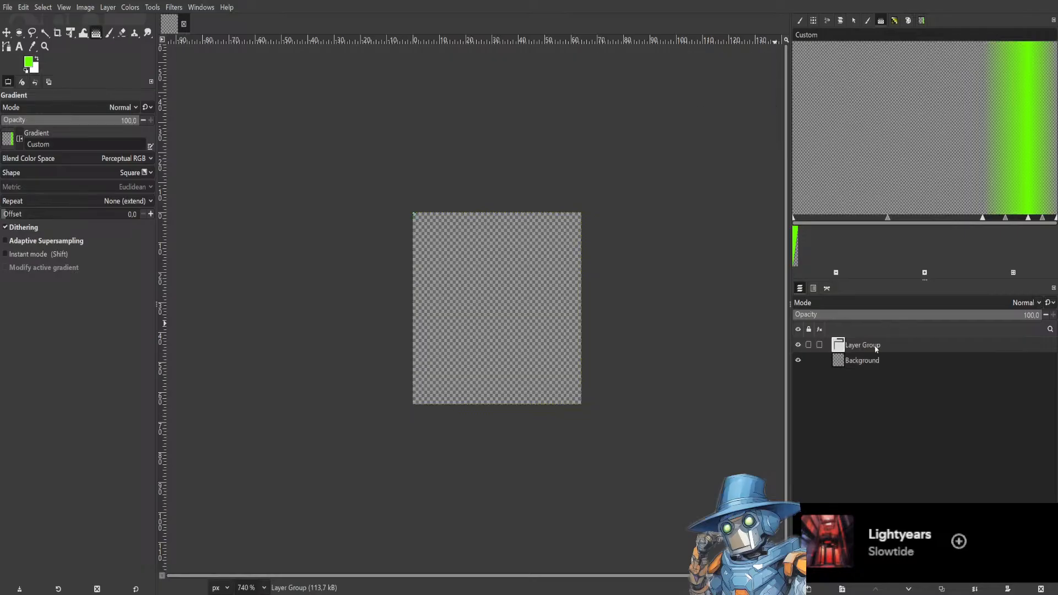
pyautogui.doubleClick(877, 344)
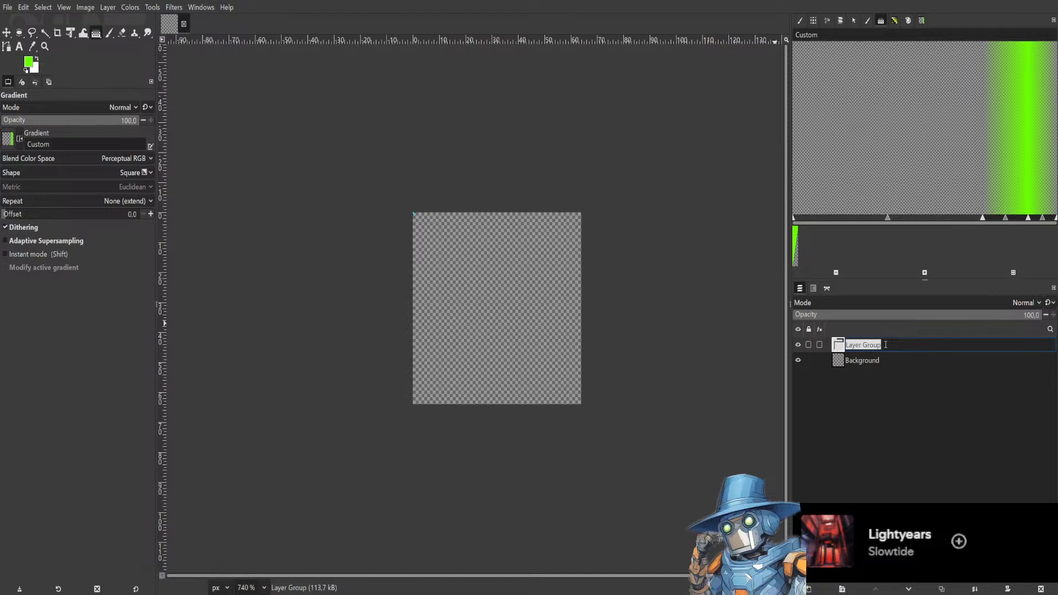
pyautogui.write('Cell Type')
pyautogui.press('Return')
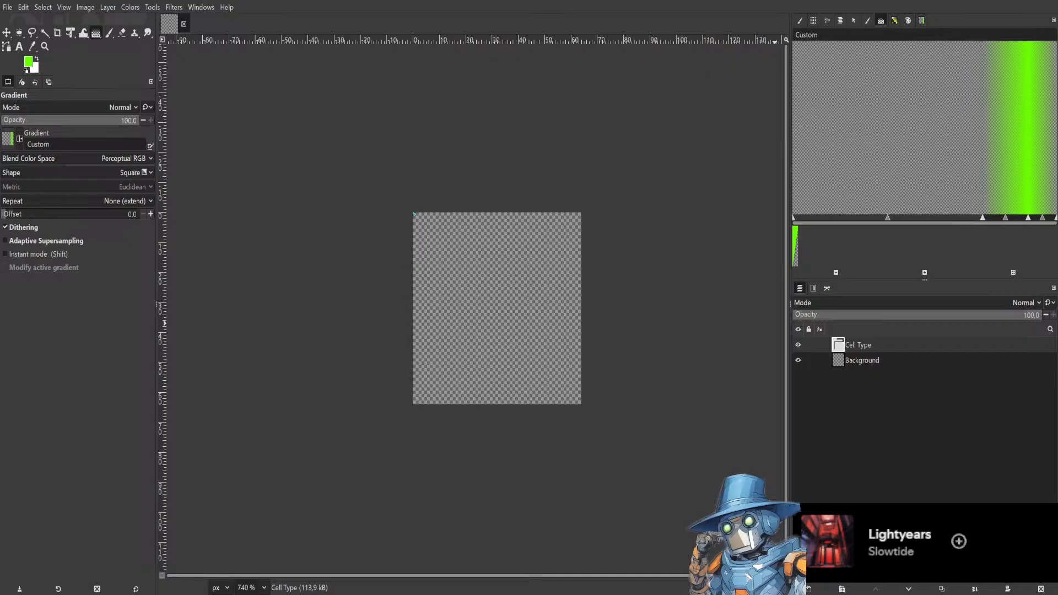
# Add a new layer named Input inside the Cell Type group and give it a white layer mask.
pyautogui.press('Return')
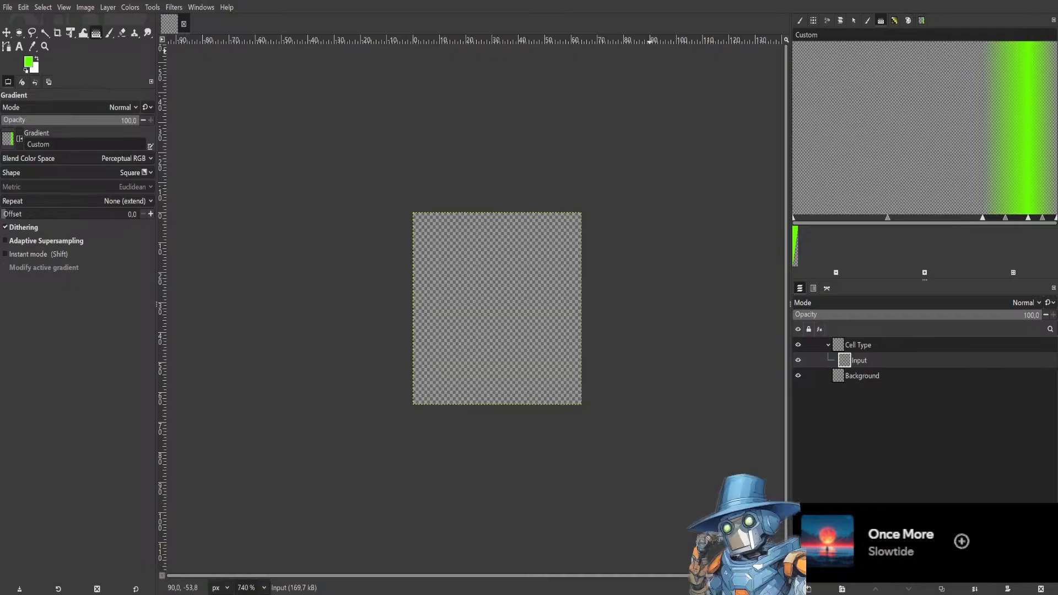
pyautogui.moveTo(580, 185); pyautogui.dragTo(633, 142)
pyautogui.scroll(1, 554, 236)
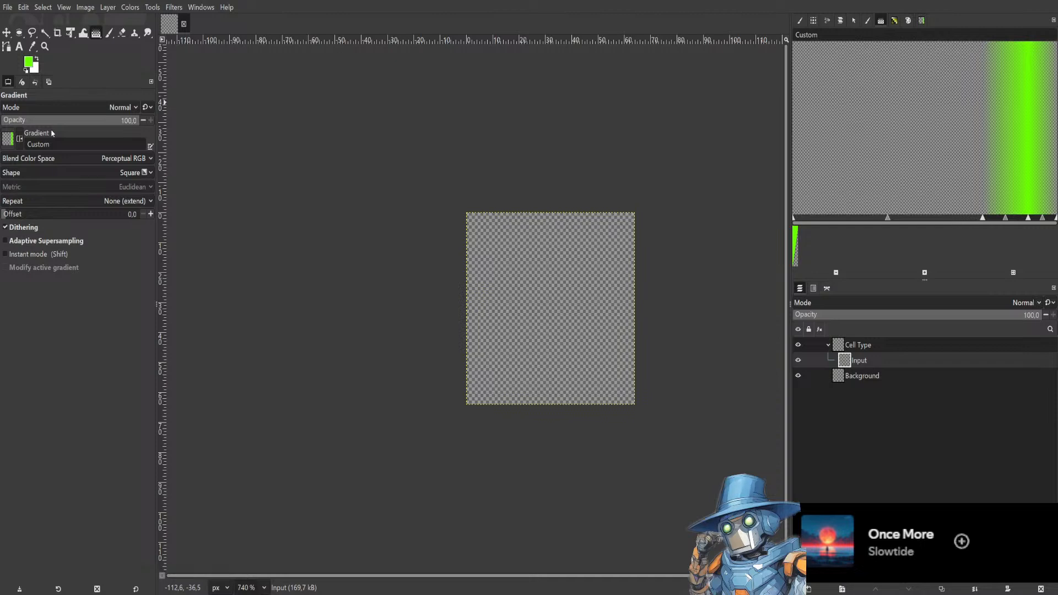
pyautogui.hotkey('ctrl', 'z')
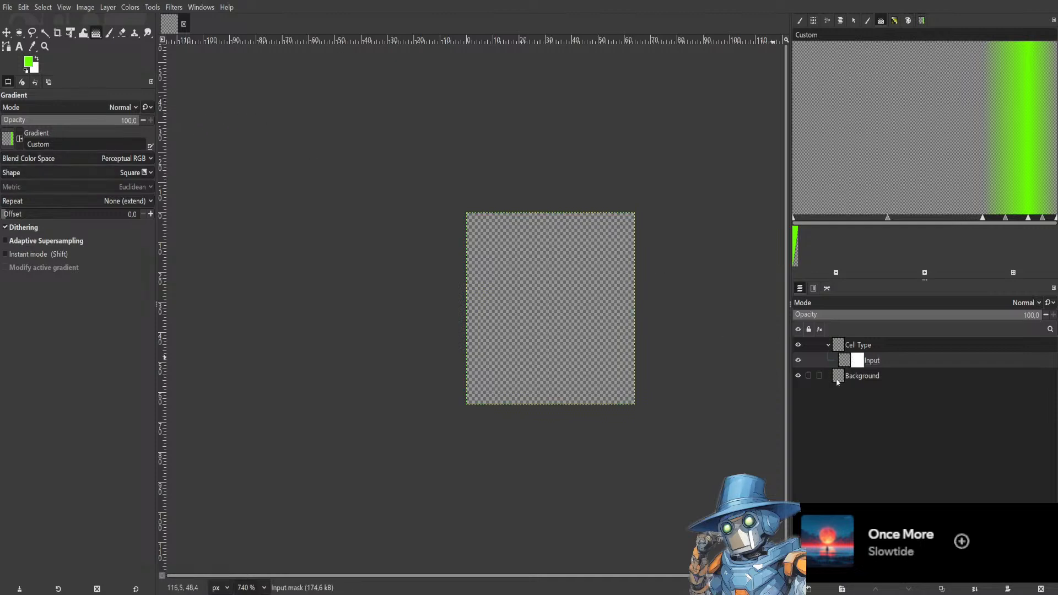
# Switch to the Paintbrush with the 2. Hardness 100 brush at size 12 and reset the colors to black and white.
pyautogui.press('p')
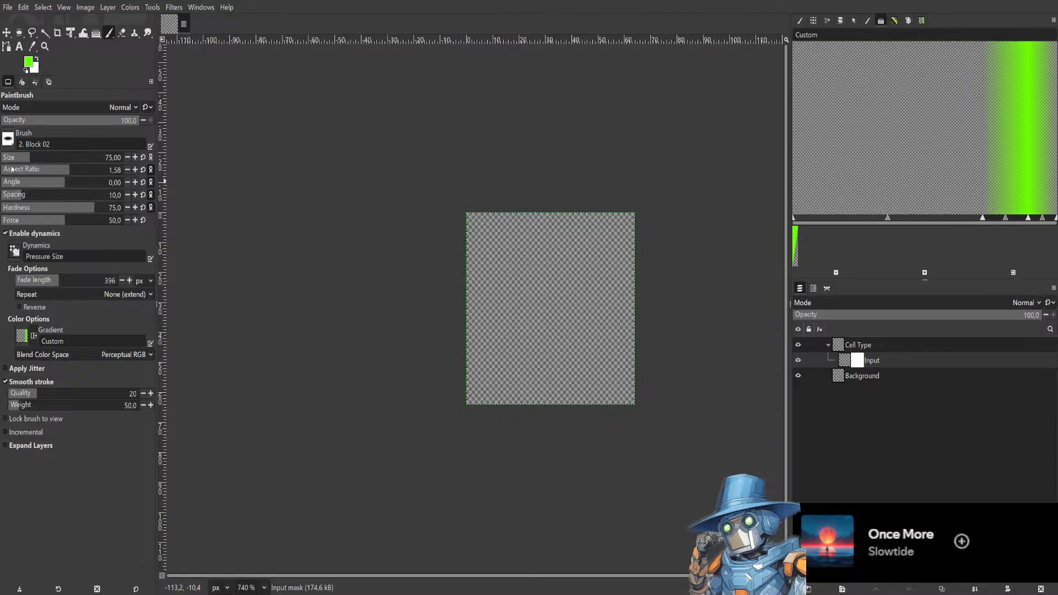
pyautogui.click(13, 169)
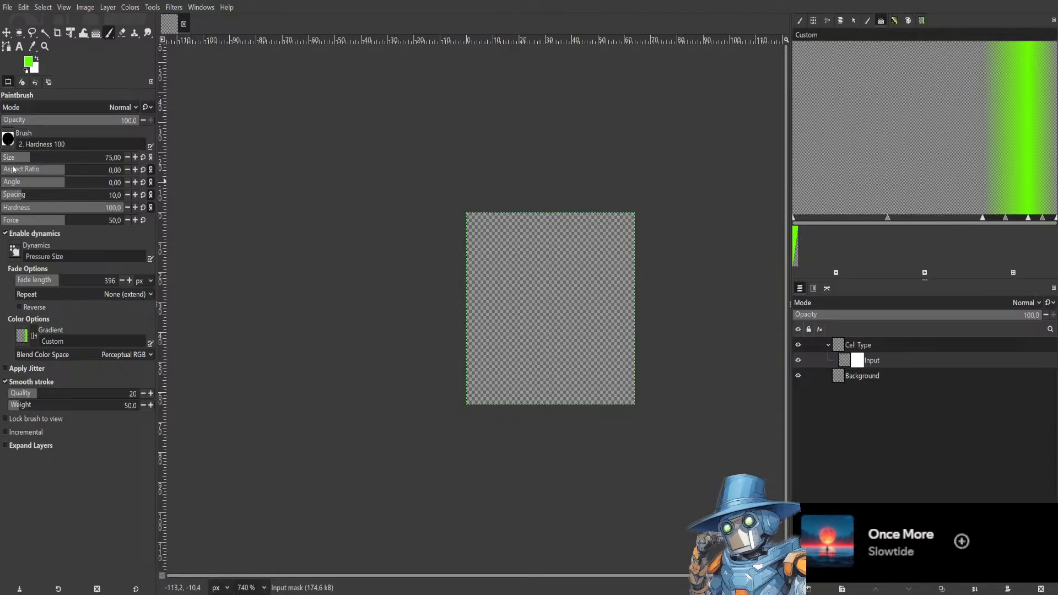
pyautogui.click(12, 158)
pyautogui.press('d')
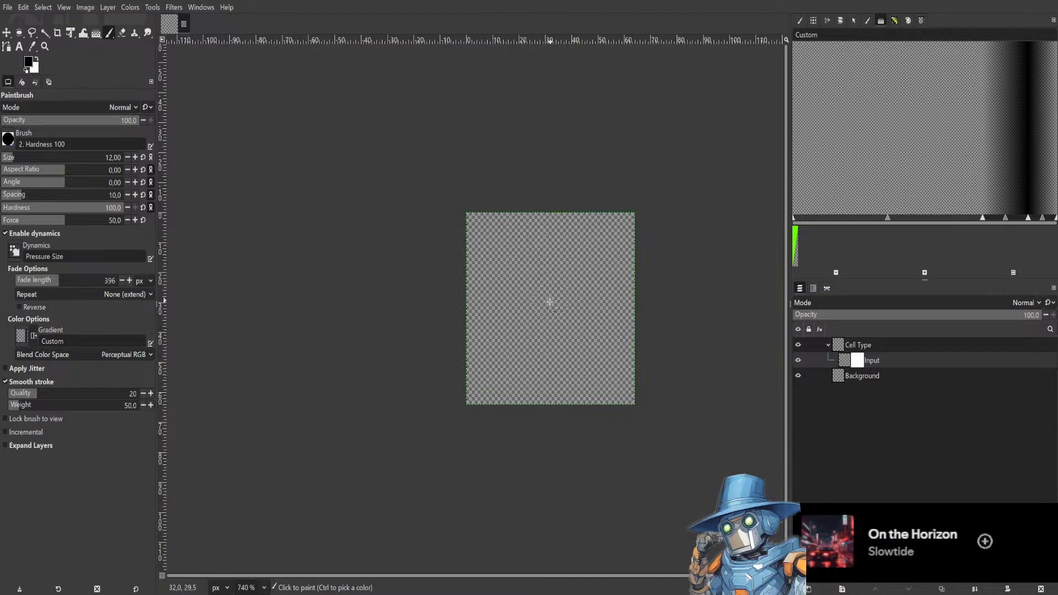
# Paint a dot and a horizontal stroke on the Input layer's mask, then undo them.
pyautogui.click(548, 313)
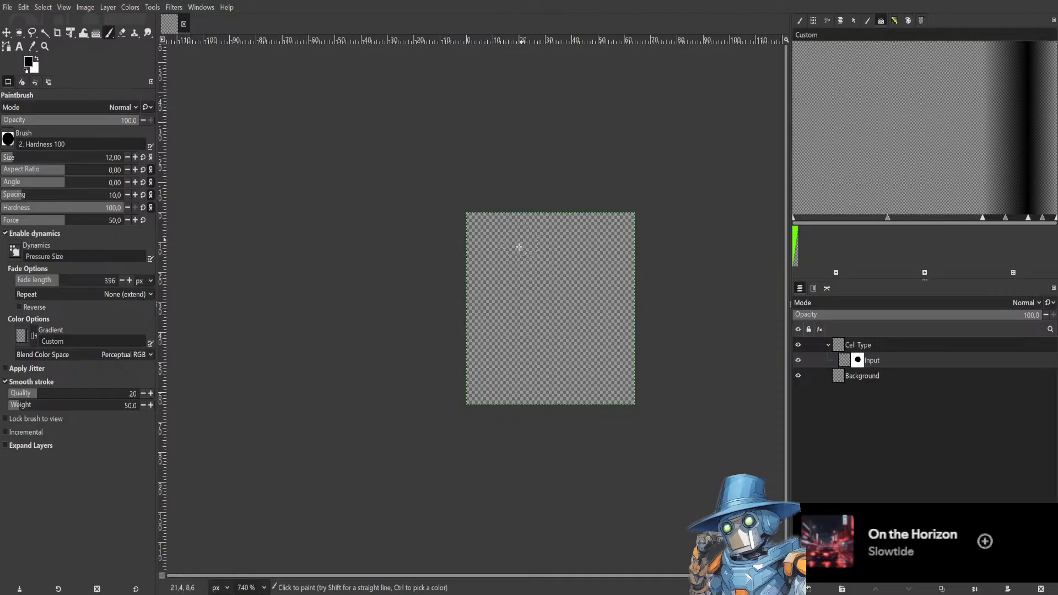
pyautogui.moveTo(482, 294)
pyautogui.mouseDown()
pyautogui.moveTo(566, 394)
pyautogui.moveTo(629, 292)
pyautogui.mouseUp()
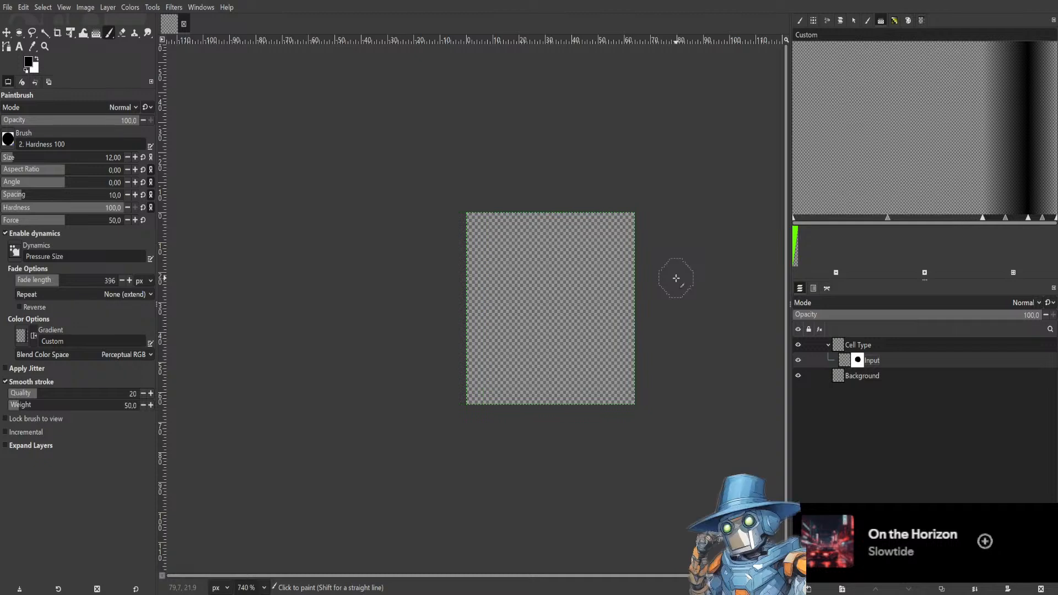
pyautogui.hotkey('ctrl', 'z')
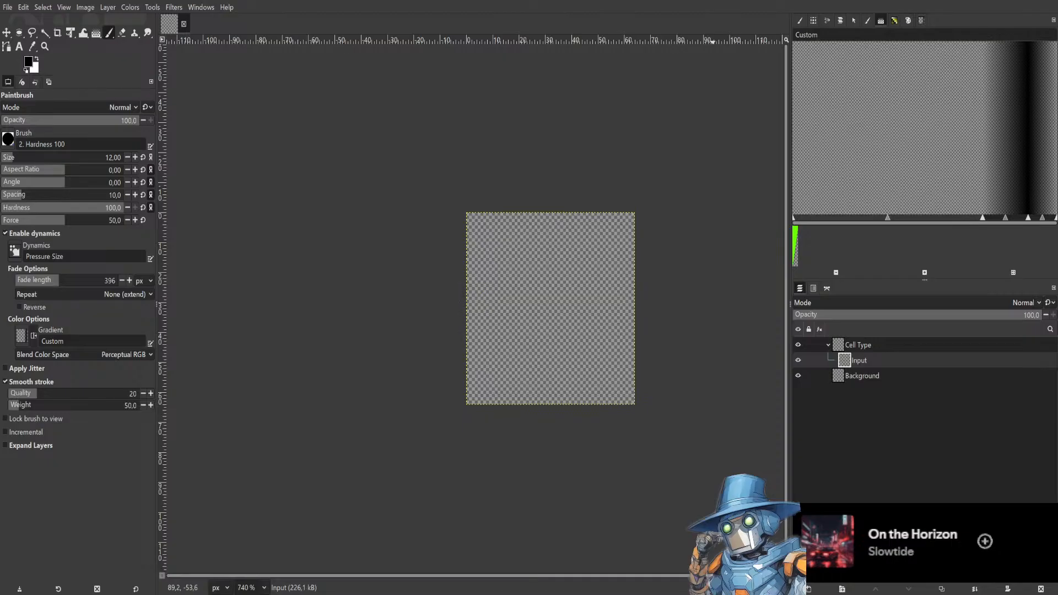
# Paint a large black blob covering most of the Input layer.
pyautogui.moveTo(543, 229)
pyautogui.mouseDown()
pyautogui.moveTo(522, 310)
pyautogui.moveTo(546, 374)
pyautogui.moveTo(560, 378)
pyautogui.moveTo(573, 345)
pyautogui.moveTo(550, 306)
pyautogui.moveTo(550, 278)
pyautogui.moveTo(579, 263)
pyautogui.moveTo(587, 305)
pyautogui.moveTo(566, 324)
pyautogui.moveTo(531, 333)
pyautogui.moveTo(500, 293)
pyautogui.moveTo(522, 279)
pyautogui.moveTo(556, 298)
pyautogui.moveTo(560, 322)
pyautogui.moveTo(529, 339)
pyautogui.moveTo(498, 338)
pyautogui.moveTo(500, 362)
pyautogui.moveTo(563, 343)
pyautogui.moveTo(583, 356)
pyautogui.moveTo(565, 297)
pyautogui.moveTo(576, 275)
pyautogui.moveTo(549, 253)
pyautogui.moveTo(508, 273)
pyautogui.moveTo(507, 261)
pyautogui.moveTo(551, 258)
pyautogui.moveTo(602, 340)
pyautogui.moveTo(572, 250)
pyautogui.moveTo(552, 268)
pyautogui.moveTo(519, 377)
pyautogui.moveTo(541, 376)
pyautogui.moveTo(605, 274)
pyautogui.moveTo(590, 253)
pyautogui.moveTo(557, 258)
pyautogui.moveTo(566, 323)
pyautogui.moveTo(586, 337)
pyautogui.mouseUp()
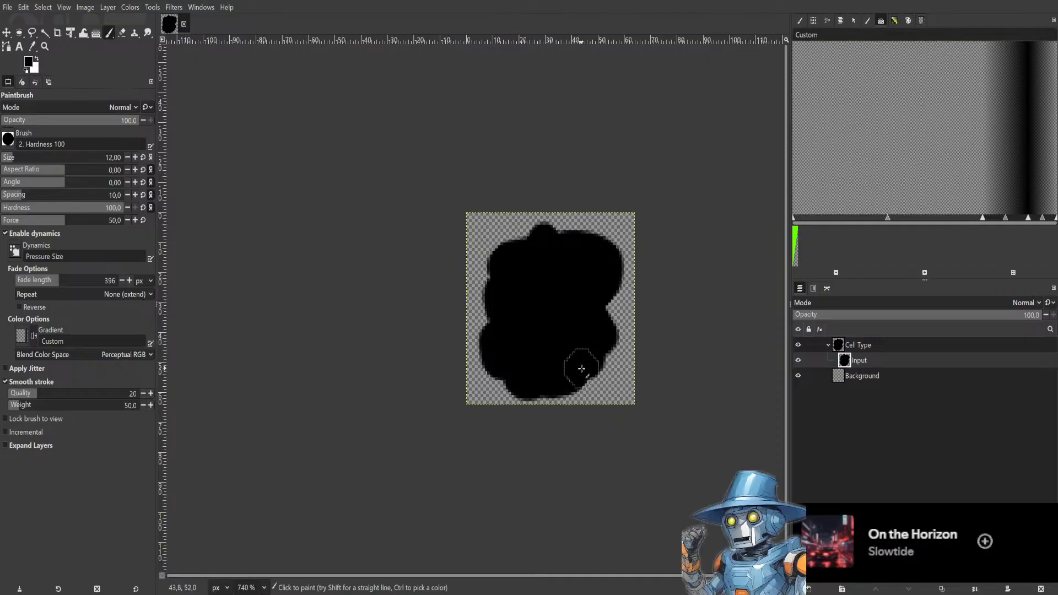
pyautogui.moveTo(581, 368); pyautogui.dragTo(601, 374)
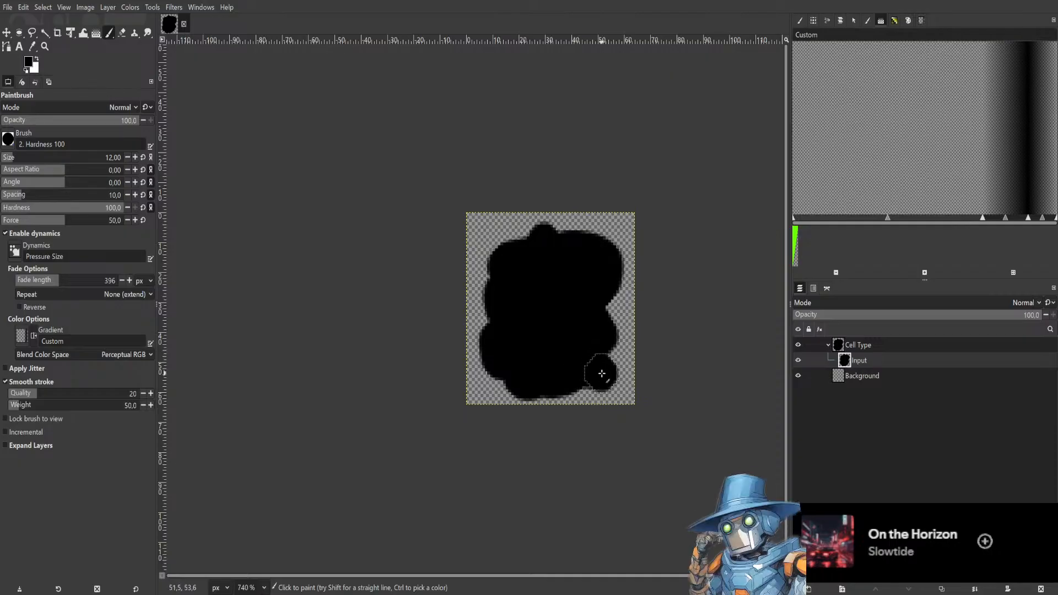
pyautogui.moveTo(541, 256)
pyautogui.mouseDown()
pyautogui.moveTo(514, 243)
pyautogui.moveTo(501, 250)
pyautogui.moveTo(496, 319)
pyautogui.moveTo(537, 351)
pyautogui.moveTo(581, 364)
pyautogui.moveTo(599, 342)
pyautogui.moveTo(577, 301)
pyautogui.moveTo(586, 244)
pyautogui.moveTo(567, 241)
pyautogui.moveTo(508, 305)
pyautogui.moveTo(503, 378)
pyautogui.moveTo(581, 327)
pyautogui.moveTo(608, 293)
pyautogui.moveTo(597, 260)
pyautogui.moveTo(572, 251)
pyautogui.moveTo(527, 282)
pyautogui.moveTo(570, 307)
pyautogui.mouseUp()
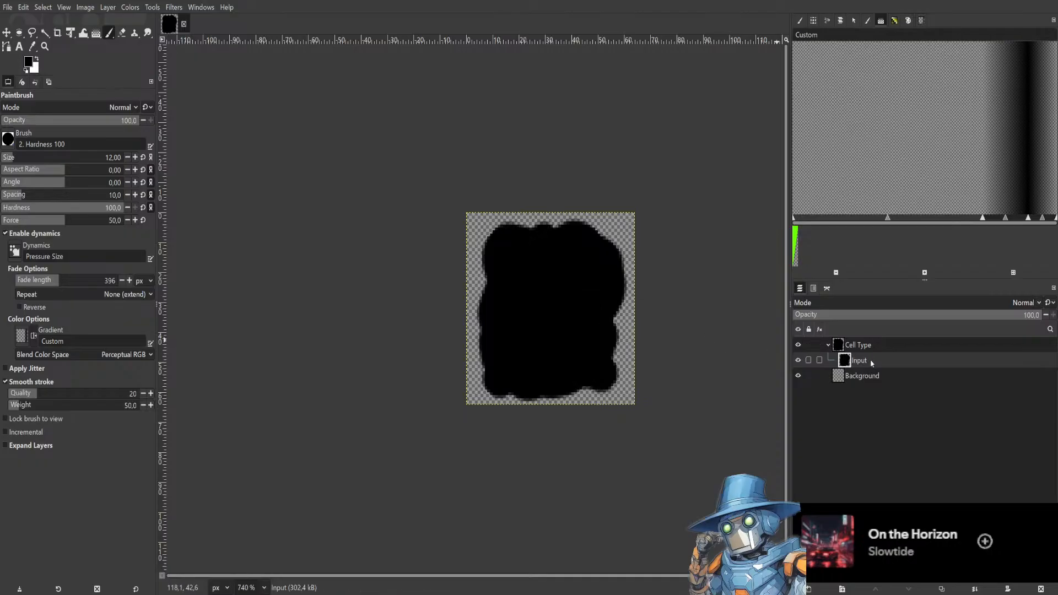
# Duplicate the Input layer as Input copy.
pyautogui.hotkey('ctrl', 'd')
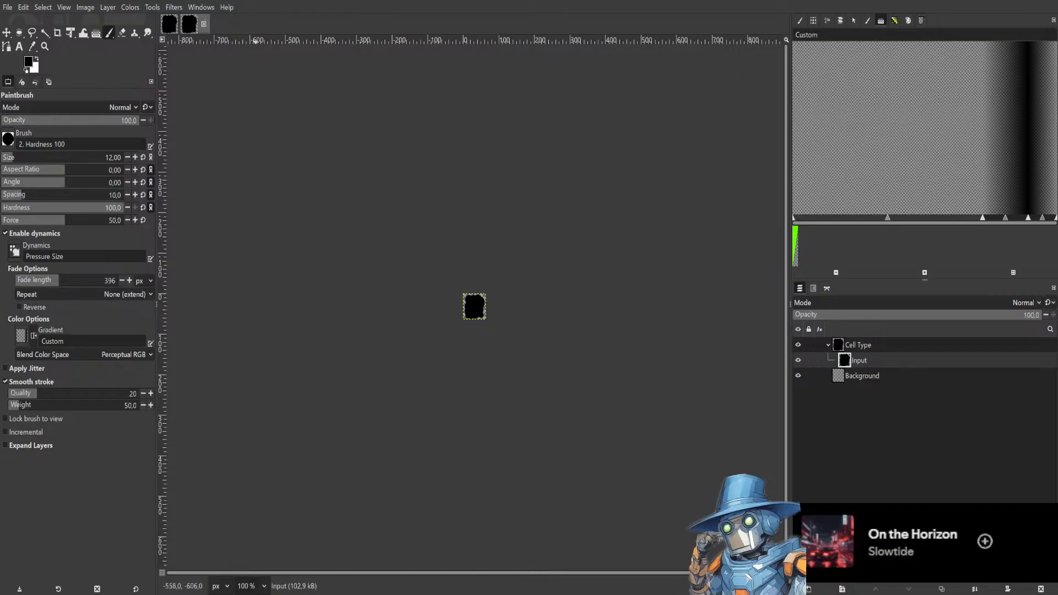
pyautogui.click(203, 24)
pyautogui.click(874, 376)
pyautogui.hotkey('ctrl', 'c')
pyautogui.hotkey('ctrl', 'v')
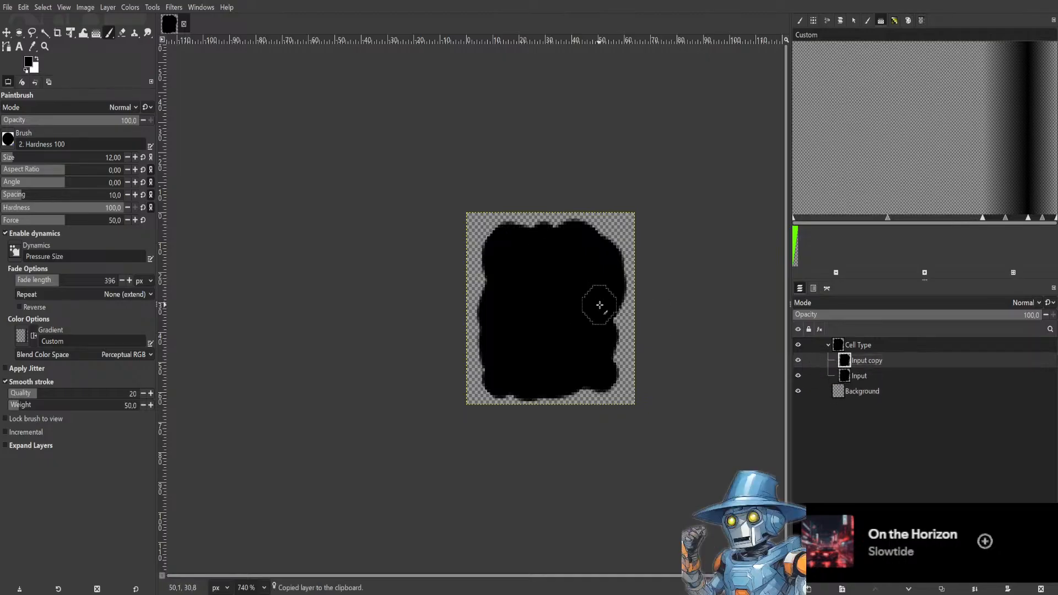
# Clear the contents of Input copy and hide the Input layer.
pyautogui.hotkey('ctrl', 'a')
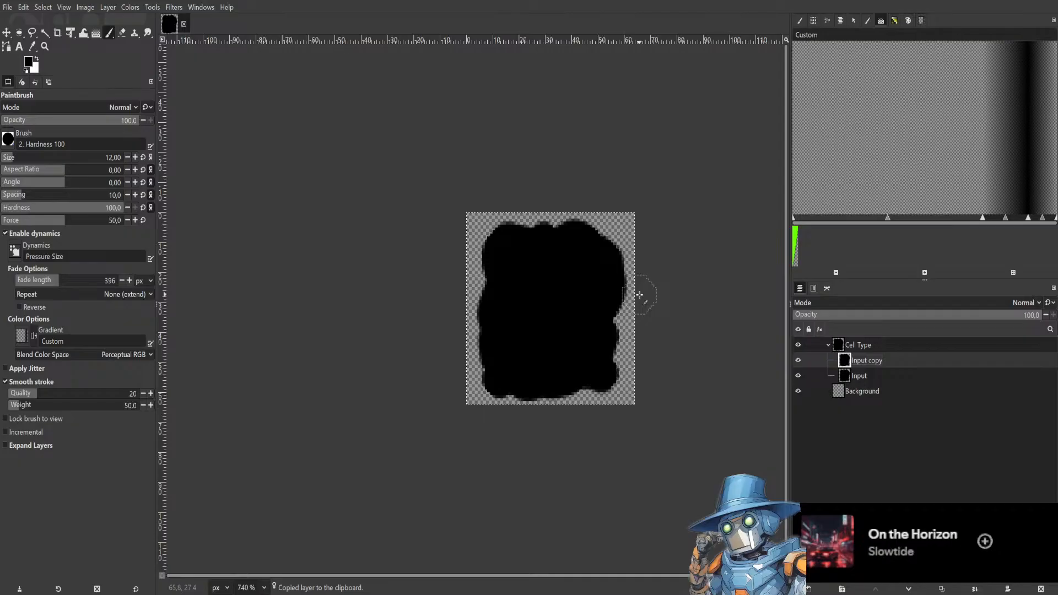
pyautogui.press('Delete')
pyautogui.click(798, 376)
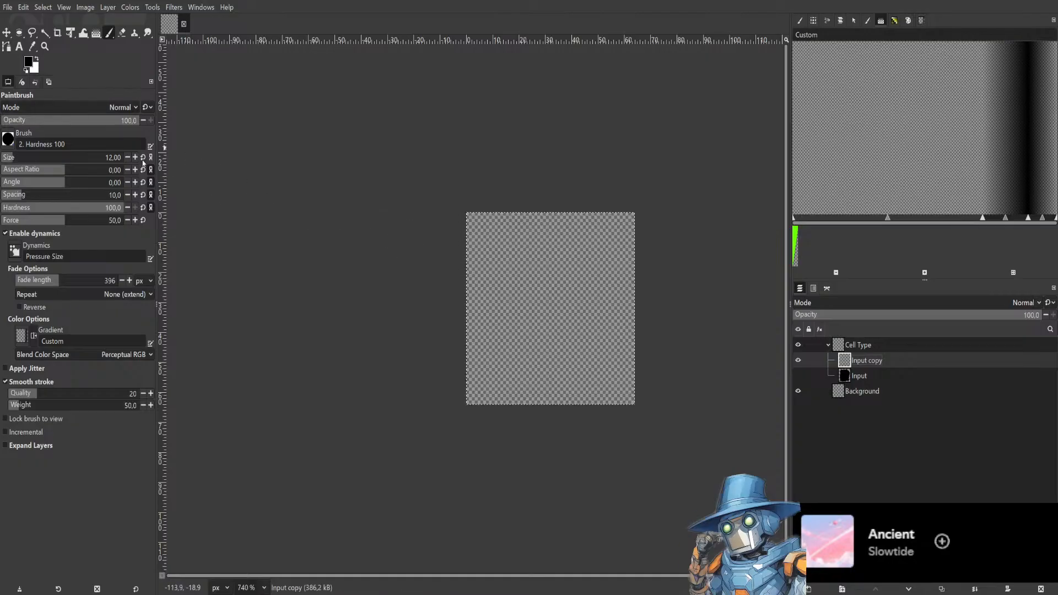
# Set the brush size to 8 and paint a filled octagonal cell shape on the Input copy layer.
pyautogui.click(128, 158)
pyautogui.click(128, 157)
pyautogui.click(127, 158)
pyautogui.click(127, 157)
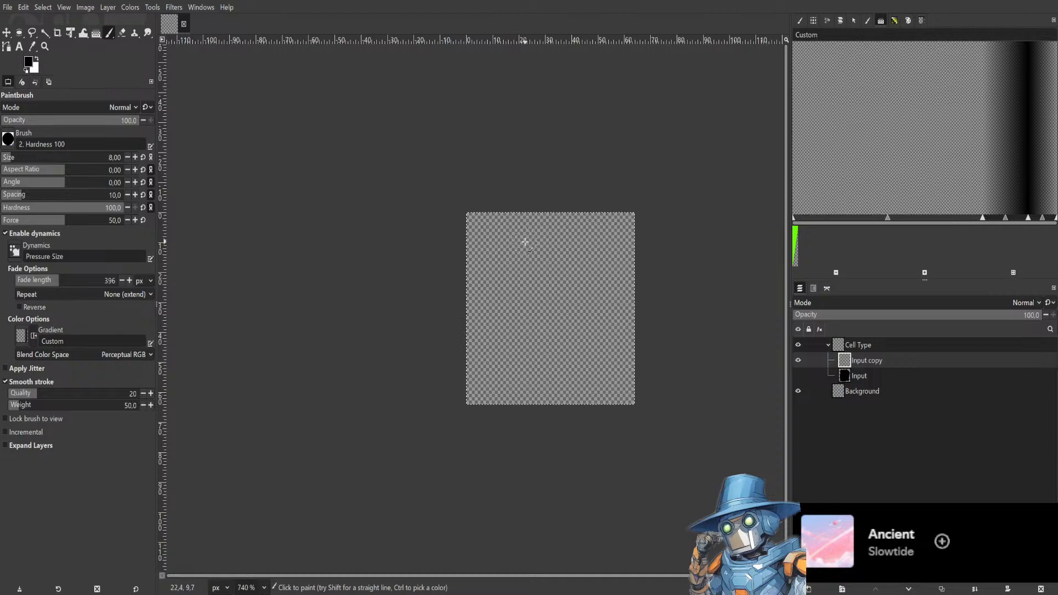
pyautogui.moveTo(528, 302); pyautogui.dragTo(525, 242)
pyautogui.hotkey('ctrl', 'z')
pyautogui.click(517, 251)
pyautogui.keyDown('shift'); pyautogui.click(496, 284); pyautogui.keyUp('shift')
pyautogui.keyDown('shift'); pyautogui.click(489, 355); pyautogui.keyUp('shift')
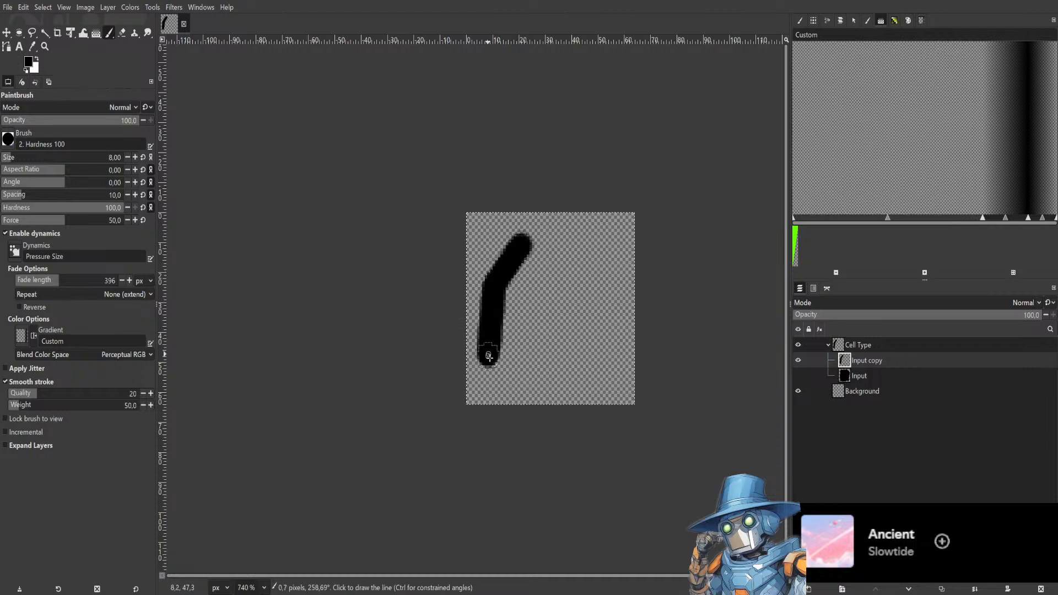
pyautogui.keyDown('shift'); pyautogui.click(522, 393); pyautogui.keyUp('shift')
pyautogui.keyDown('shift'); pyautogui.click(573, 388); pyautogui.keyUp('shift')
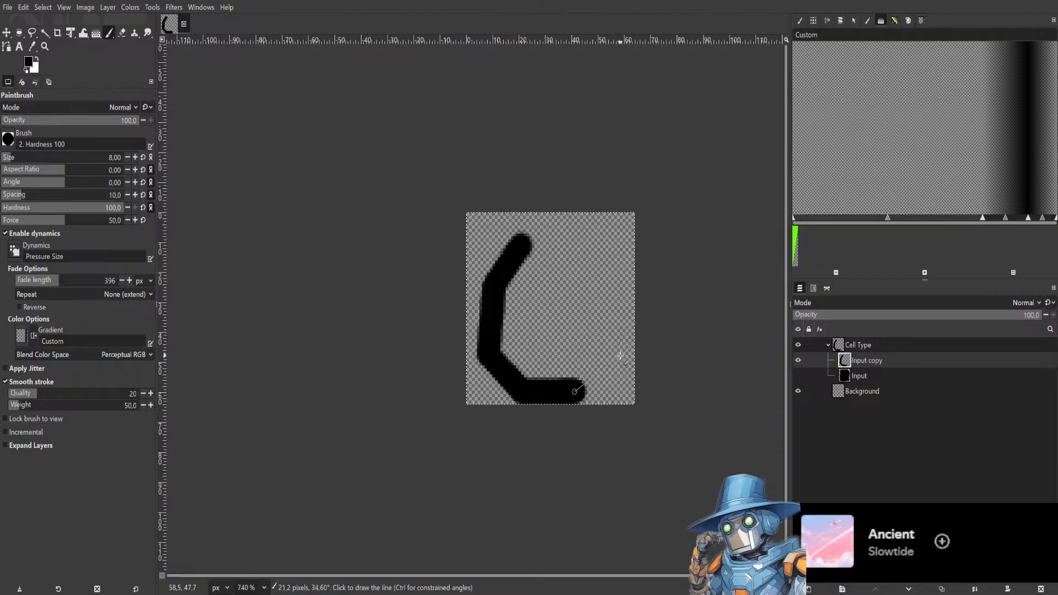
pyautogui.keyDown('shift'); pyautogui.click(621, 355); pyautogui.keyUp('shift')
pyautogui.keyDown('shift'); pyautogui.click(616, 283); pyautogui.keyUp('shift')
pyautogui.keyDown('shift'); pyautogui.click(589, 247); pyautogui.keyUp('shift')
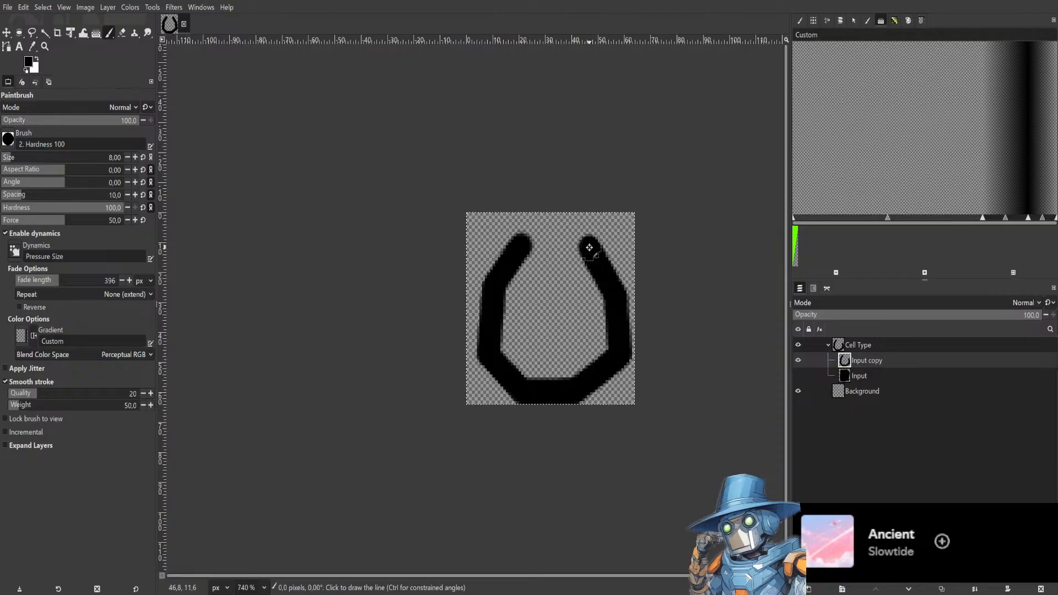
pyautogui.keyDown('shift'); pyautogui.click(524, 240); pyautogui.keyUp('shift')
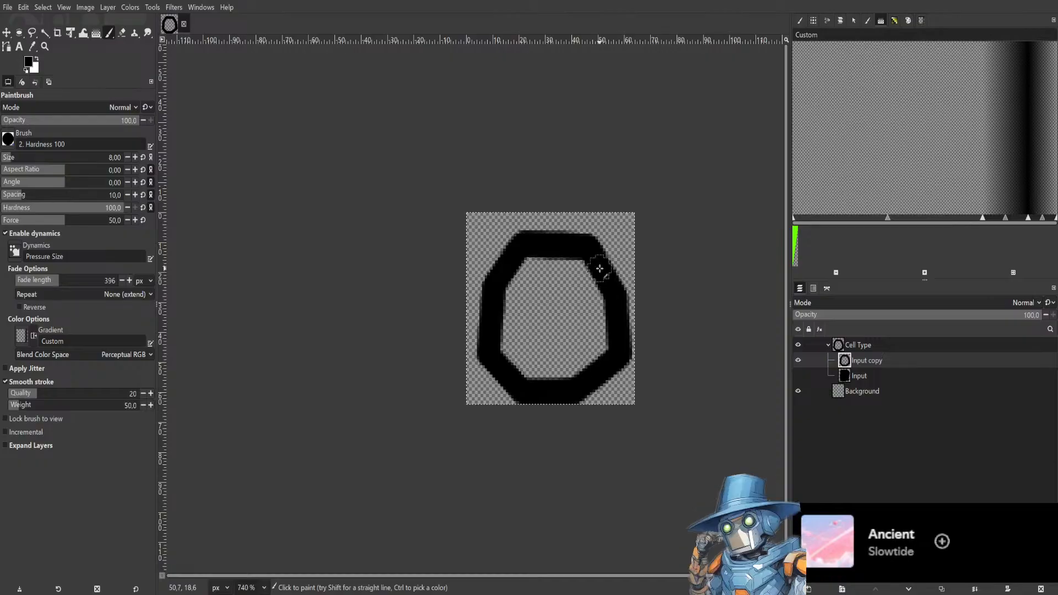
pyautogui.moveTo(598, 267)
pyautogui.mouseDown()
pyautogui.moveTo(527, 264)
pyautogui.moveTo(497, 309)
pyautogui.moveTo(549, 268)
pyautogui.moveTo(530, 331)
pyautogui.moveTo(570, 262)
pyautogui.moveTo(577, 342)
pyautogui.moveTo(581, 301)
pyautogui.moveTo(524, 361)
pyautogui.moveTo(514, 336)
pyautogui.moveTo(514, 368)
pyautogui.moveTo(501, 340)
pyautogui.moveTo(561, 365)
pyautogui.moveTo(572, 346)
pyautogui.moveTo(573, 373)
pyautogui.moveTo(564, 377)
pyautogui.moveTo(600, 341)
pyautogui.moveTo(580, 267)
pyautogui.moveTo(569, 331)
pyautogui.moveTo(579, 301)
pyautogui.mouseUp()
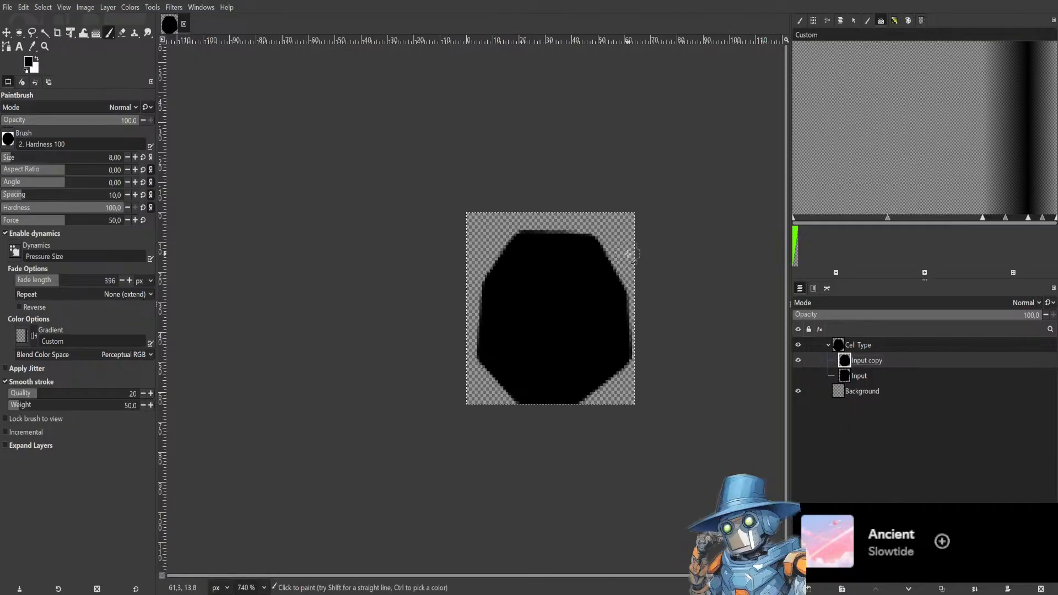
# Delete the Input copy layer.
pyautogui.click(871, 378)
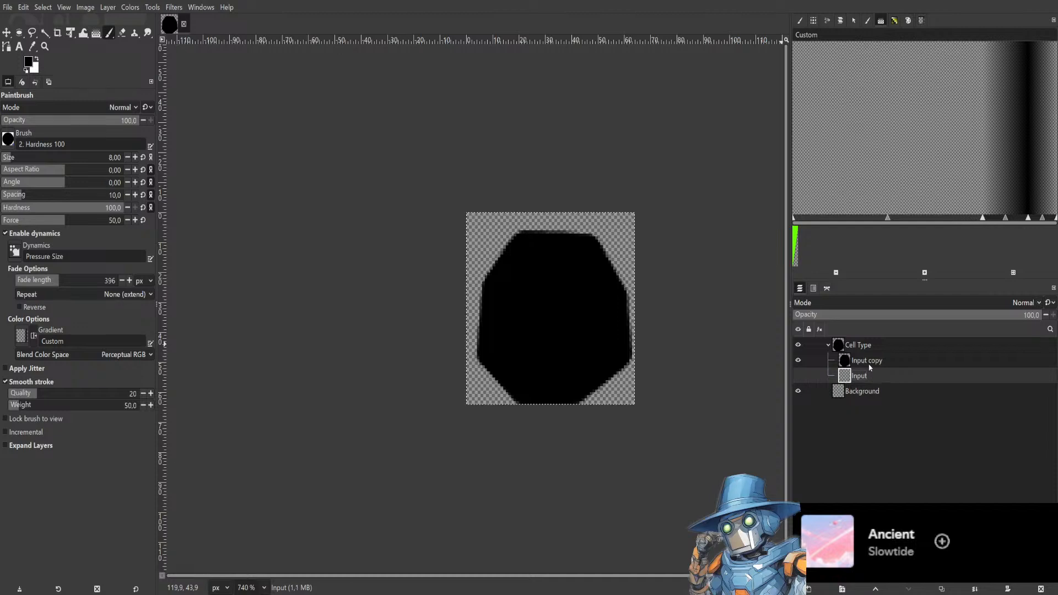
pyautogui.click(878, 362)
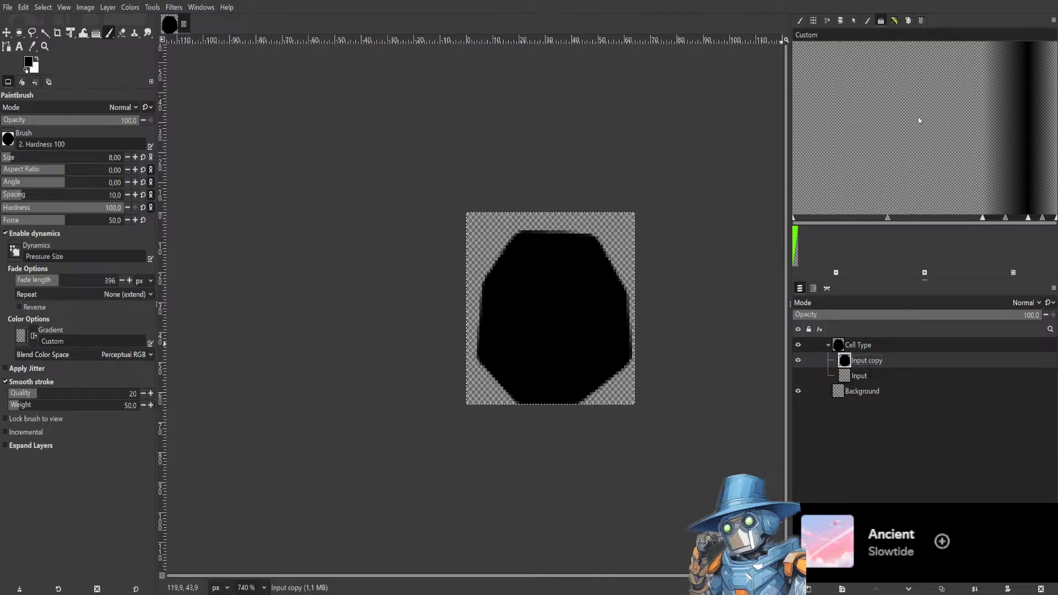
pyautogui.press('Delete')
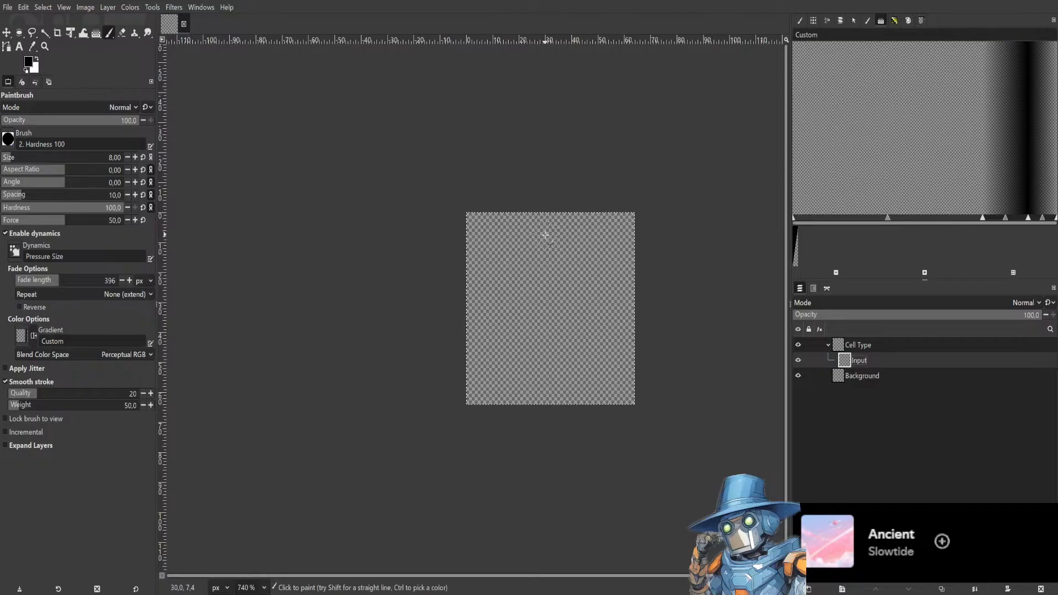
# Zoom in and draw an octagonal cell outline on the Input layer using straight brush lines.
pyautogui.scroll(6, 545, 235)
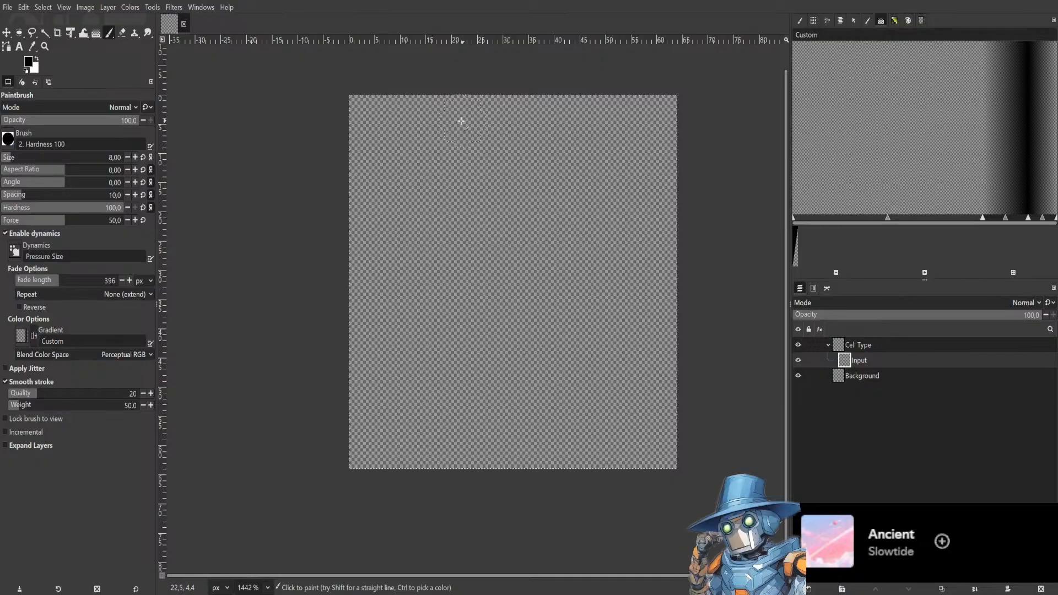
pyautogui.click(433, 123)
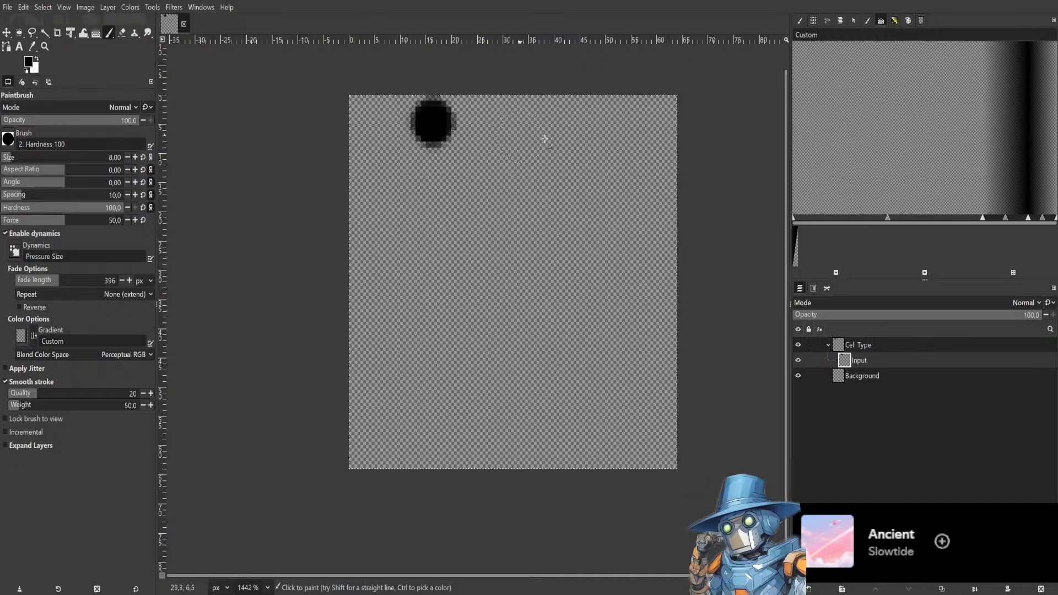
pyautogui.keyDown('shift'); pyautogui.click(577, 122); pyautogui.keyUp('shift')
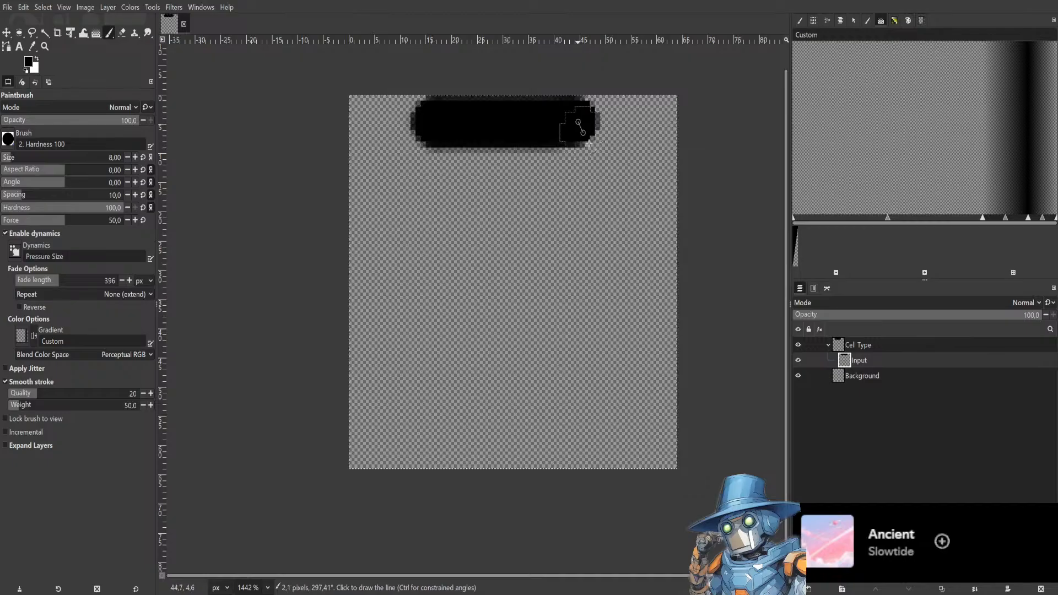
pyautogui.keyDown('shift'); pyautogui.click(652, 248); pyautogui.keyUp('shift')
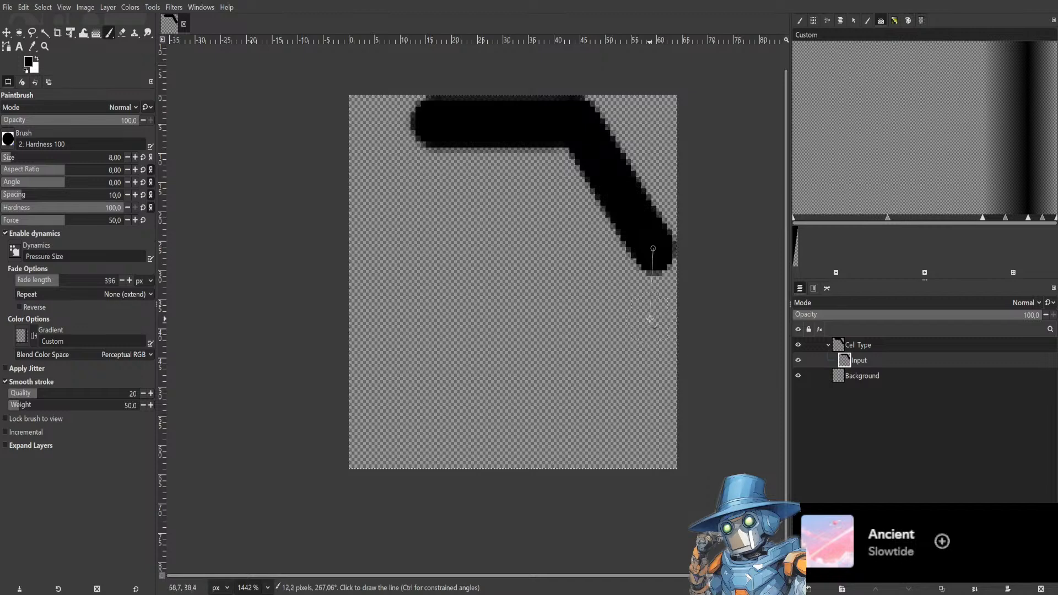
pyautogui.keyDown('shift'); pyautogui.click(654, 314); pyautogui.keyUp('shift')
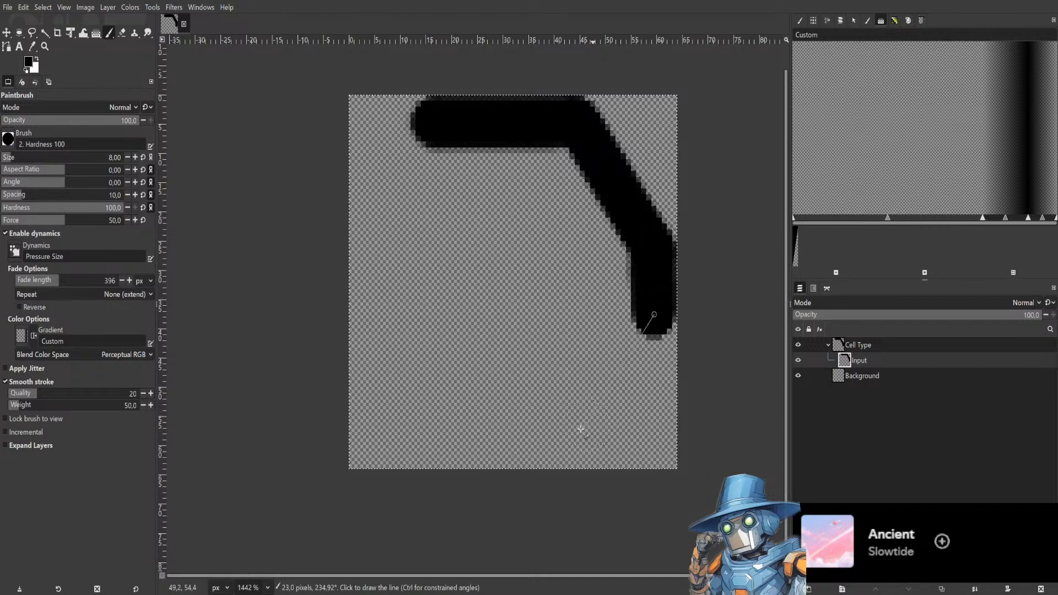
pyautogui.keyDown('shift'); pyautogui.click(536, 441); pyautogui.keyUp('shift')
pyautogui.keyDown('shift'); pyautogui.click(460, 445); pyautogui.keyUp('shift')
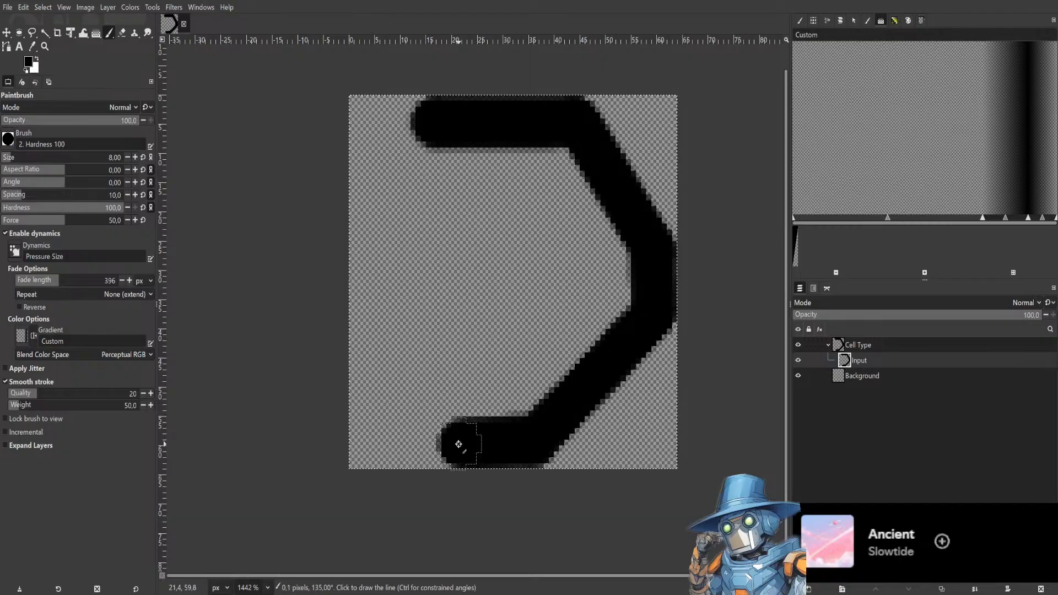
pyautogui.keyDown('shift'); pyautogui.click(371, 331); pyautogui.keyUp('shift')
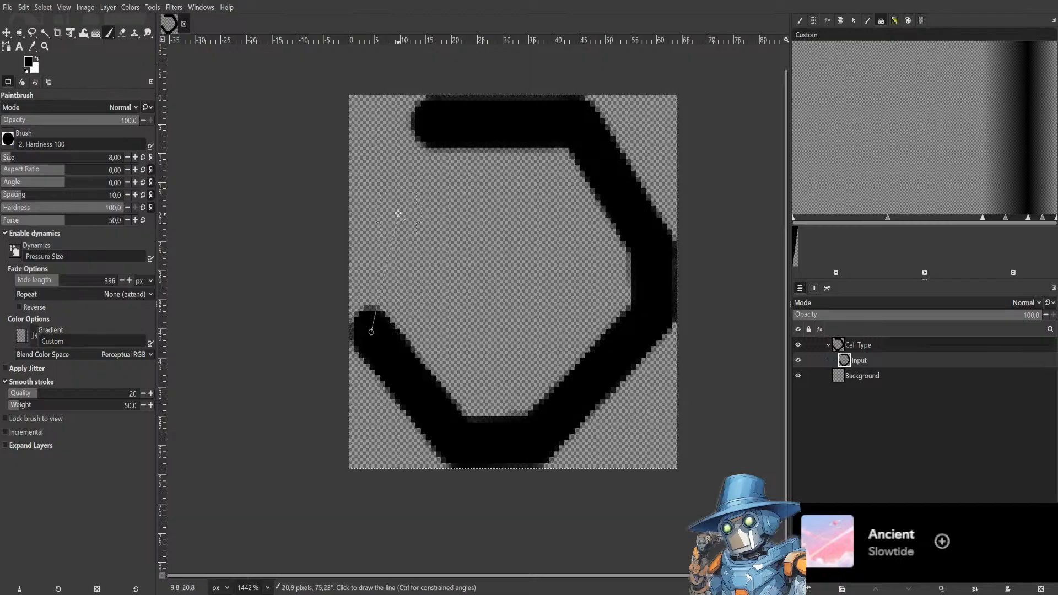
pyautogui.keyDown('shift'); pyautogui.click(371, 237); pyautogui.keyUp('shift')
pyautogui.keyDown('shift'); pyautogui.click(472, 124); pyautogui.keyUp('shift')
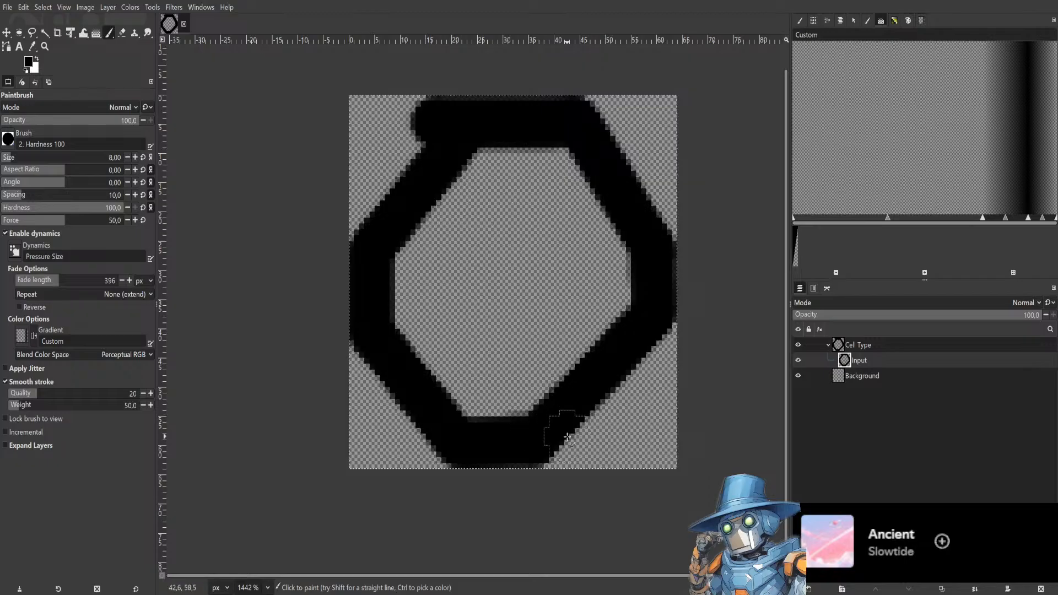
# Paint the octagon's interior solid black and extend its edges out to the canvas borders.
pyautogui.click(550, 443)
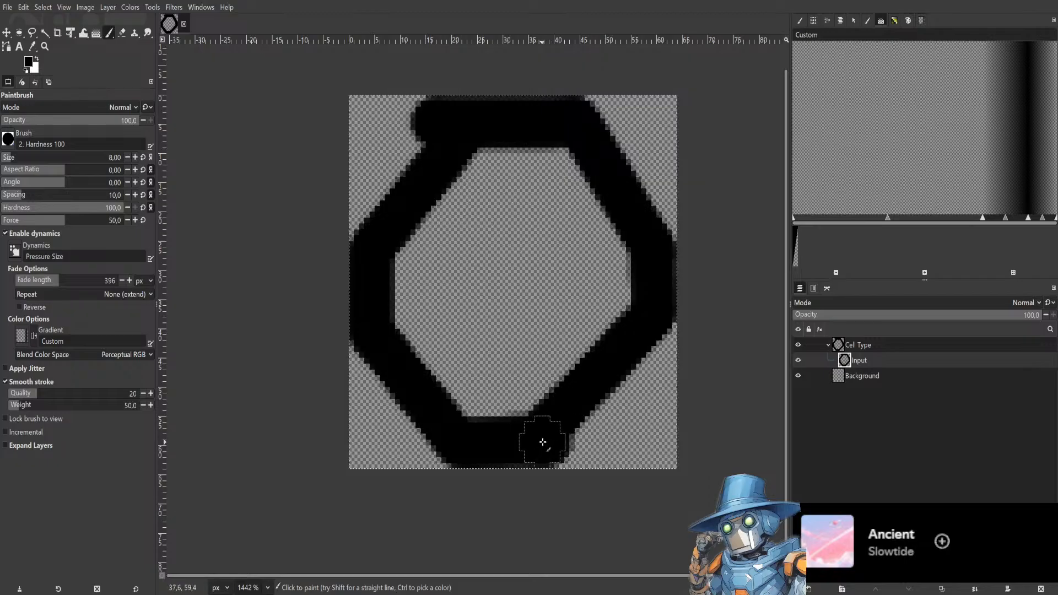
pyautogui.click(561, 439)
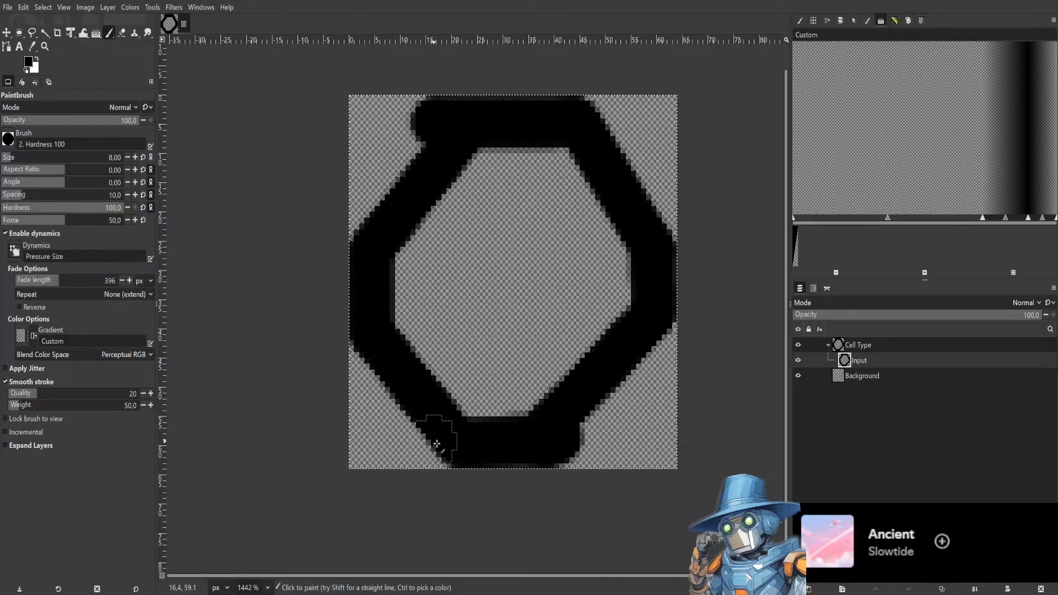
pyautogui.moveTo(417, 420)
pyautogui.mouseDown()
pyautogui.moveTo(426, 484)
pyautogui.moveTo(422, 436)
pyautogui.moveTo(360, 349)
pyautogui.moveTo(311, 343)
pyautogui.mouseUp()
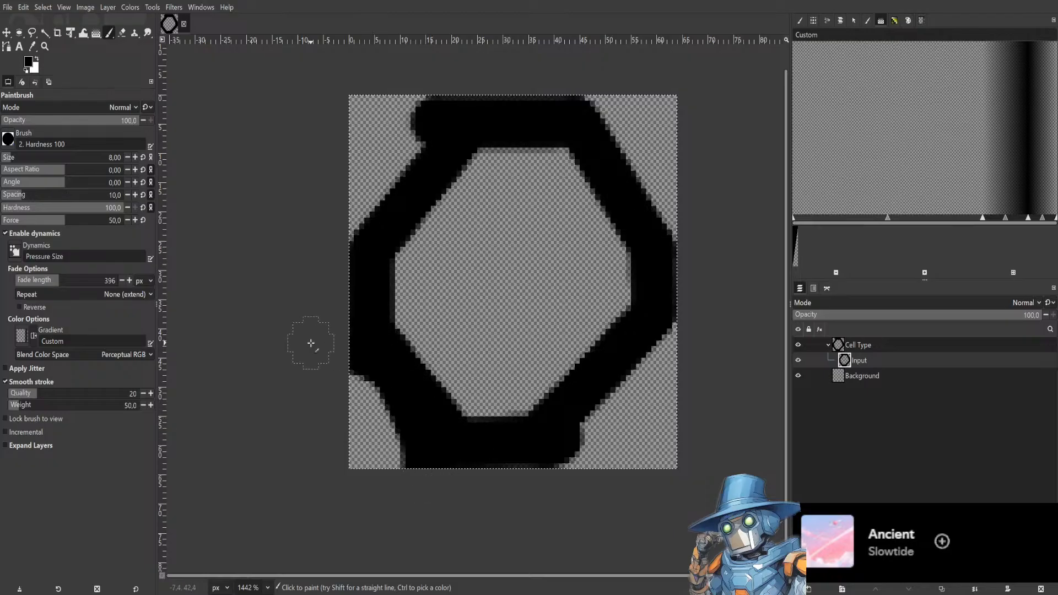
pyautogui.moveTo(567, 438)
pyautogui.mouseDown()
pyautogui.moveTo(568, 463)
pyautogui.moveTo(612, 389)
pyautogui.moveTo(695, 346)
pyautogui.moveTo(623, 376)
pyautogui.moveTo(581, 453)
pyautogui.moveTo(598, 491)
pyautogui.mouseUp()
pyautogui.moveTo(385, 126)
pyautogui.mouseDown()
pyautogui.moveTo(413, 171)
pyautogui.moveTo(385, 200)
pyautogui.moveTo(320, 223)
pyautogui.moveTo(403, 188)
pyautogui.moveTo(435, 118)
pyautogui.mouseUp()
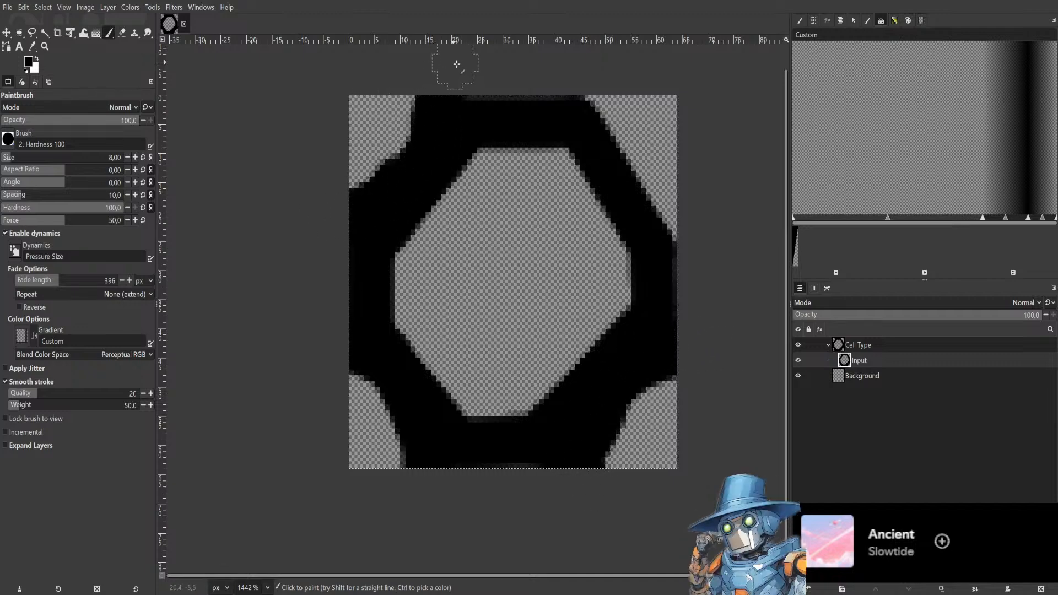
pyautogui.moveTo(639, 134)
pyautogui.mouseDown()
pyautogui.moveTo(588, 99)
pyautogui.moveTo(677, 239)
pyautogui.mouseUp()
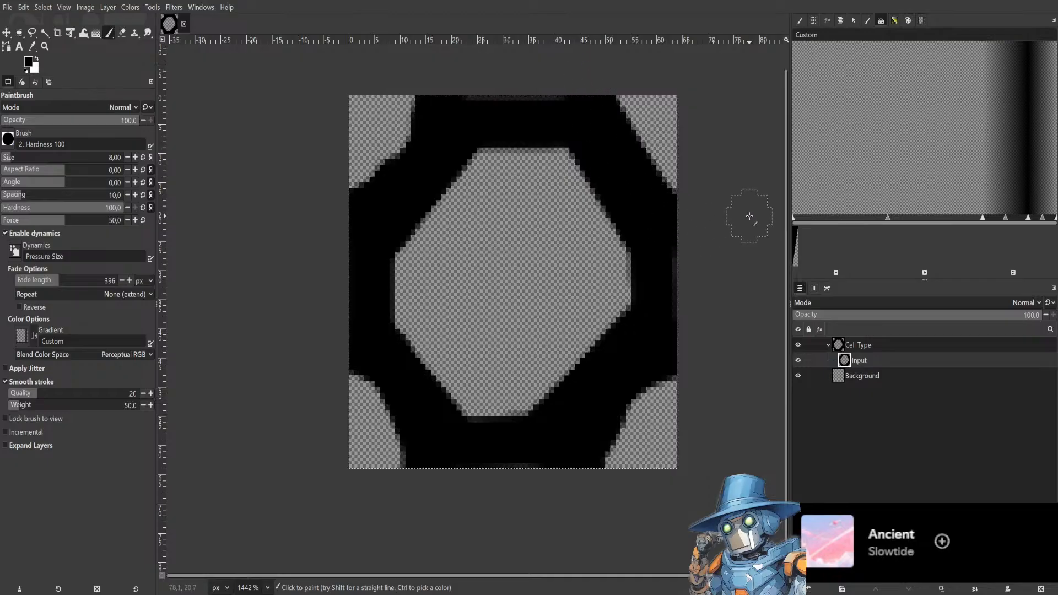
pyautogui.click(507, 163)
pyautogui.moveTo(506, 163)
pyautogui.mouseDown()
pyautogui.moveTo(416, 244)
pyautogui.moveTo(359, 192)
pyautogui.moveTo(438, 221)
pyautogui.moveTo(411, 289)
pyautogui.moveTo(410, 252)
pyautogui.moveTo(445, 326)
pyautogui.moveTo(426, 340)
pyautogui.moveTo(455, 301)
pyautogui.moveTo(488, 387)
pyautogui.moveTo(462, 399)
pyautogui.moveTo(498, 404)
pyautogui.moveTo(532, 369)
pyautogui.moveTo(544, 387)
pyautogui.moveTo(528, 393)
pyautogui.moveTo(496, 360)
pyautogui.moveTo(581, 306)
pyautogui.moveTo(427, 380)
pyautogui.moveTo(600, 310)
pyautogui.moveTo(612, 277)
pyautogui.moveTo(580, 322)
pyautogui.moveTo(597, 233)
pyautogui.moveTo(502, 337)
pyautogui.moveTo(577, 259)
pyautogui.moveTo(508, 309)
pyautogui.moveTo(488, 310)
pyautogui.moveTo(571, 203)
pyautogui.moveTo(534, 224)
pyautogui.moveTo(576, 189)
pyautogui.moveTo(552, 166)
pyautogui.moveTo(512, 250)
pyautogui.moveTo(487, 215)
pyautogui.moveTo(524, 187)
pyautogui.moveTo(529, 156)
pyautogui.mouseUp()
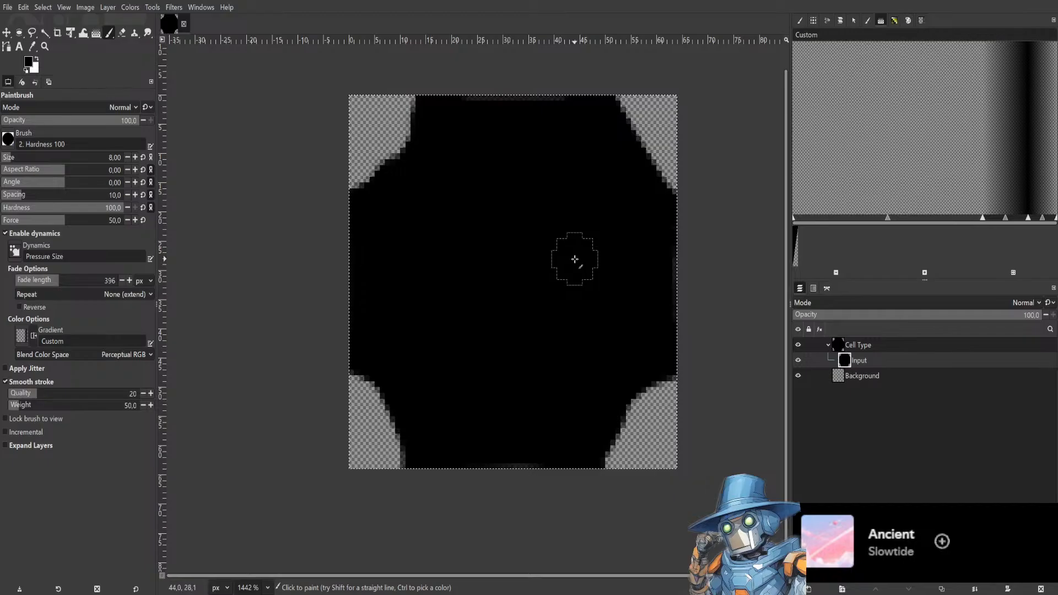
pyautogui.moveTo(559, 100); pyautogui.dragTo(476, 97)
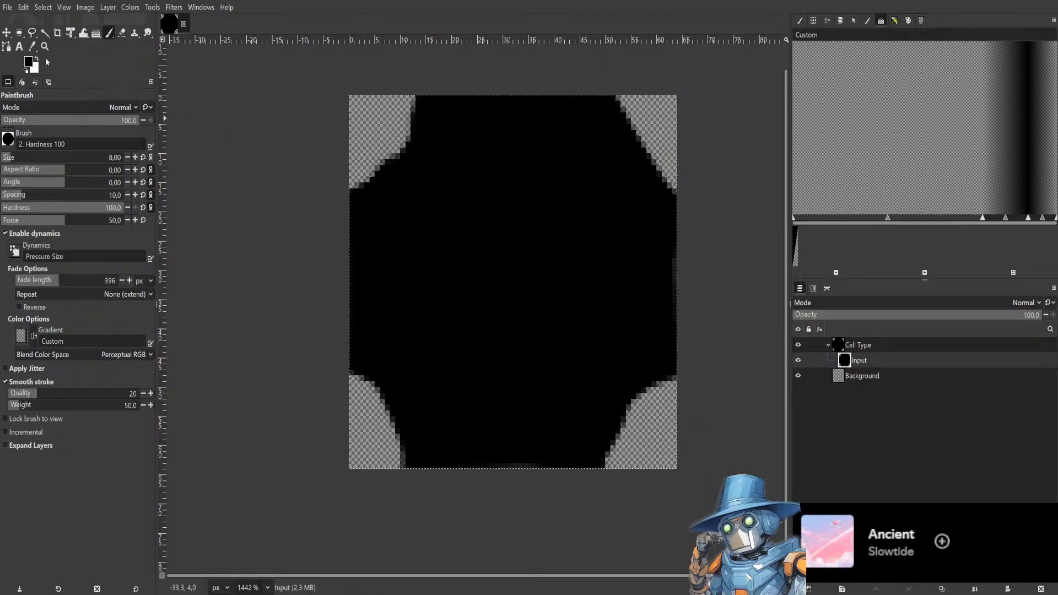
# Switch to the Eraser and carve the four corners of the black shape into rounded concave curves.
pyautogui.click(122, 33)
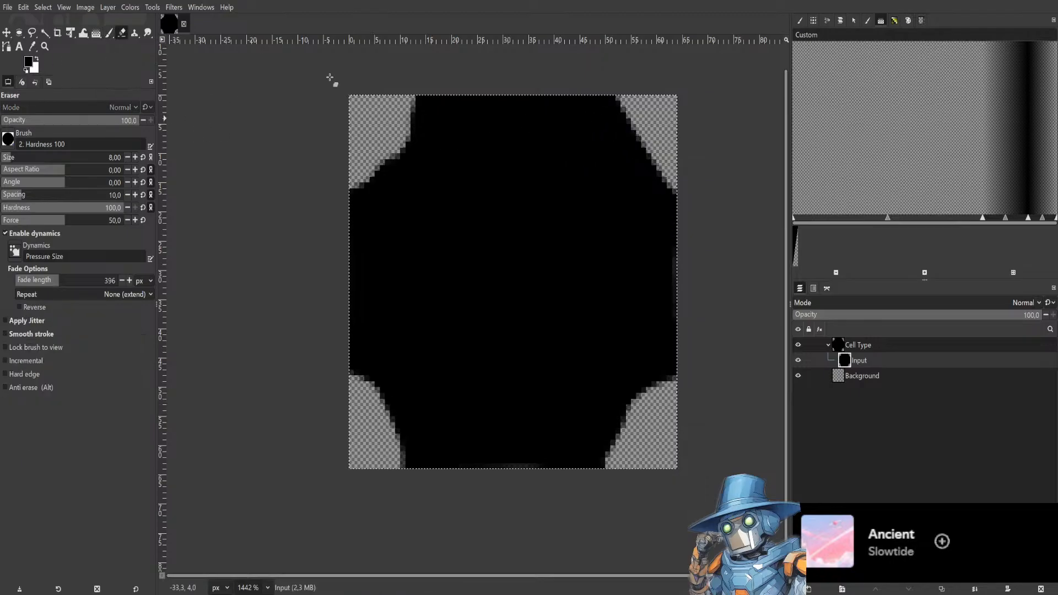
pyautogui.moveTo(688, 160)
pyautogui.mouseDown()
pyautogui.moveTo(643, 128)
pyautogui.moveTo(618, 65)
pyautogui.moveTo(619, 104)
pyautogui.moveTo(605, 87)
pyautogui.moveTo(615, 123)
pyautogui.moveTo(652, 157)
pyautogui.moveTo(707, 170)
pyautogui.moveTo(655, 178)
pyautogui.moveTo(626, 144)
pyautogui.mouseUp()
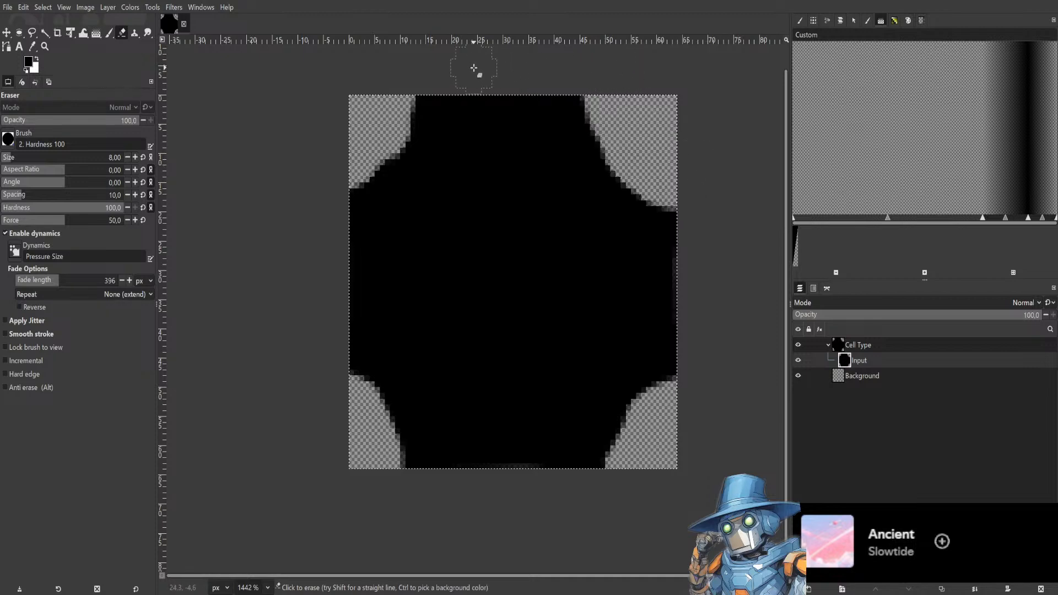
pyautogui.moveTo(397, 118)
pyautogui.mouseDown()
pyautogui.moveTo(428, 59)
pyautogui.moveTo(413, 123)
pyautogui.moveTo(379, 151)
pyautogui.moveTo(328, 160)
pyautogui.moveTo(366, 177)
pyautogui.moveTo(347, 189)
pyautogui.moveTo(330, 182)
pyautogui.mouseUp()
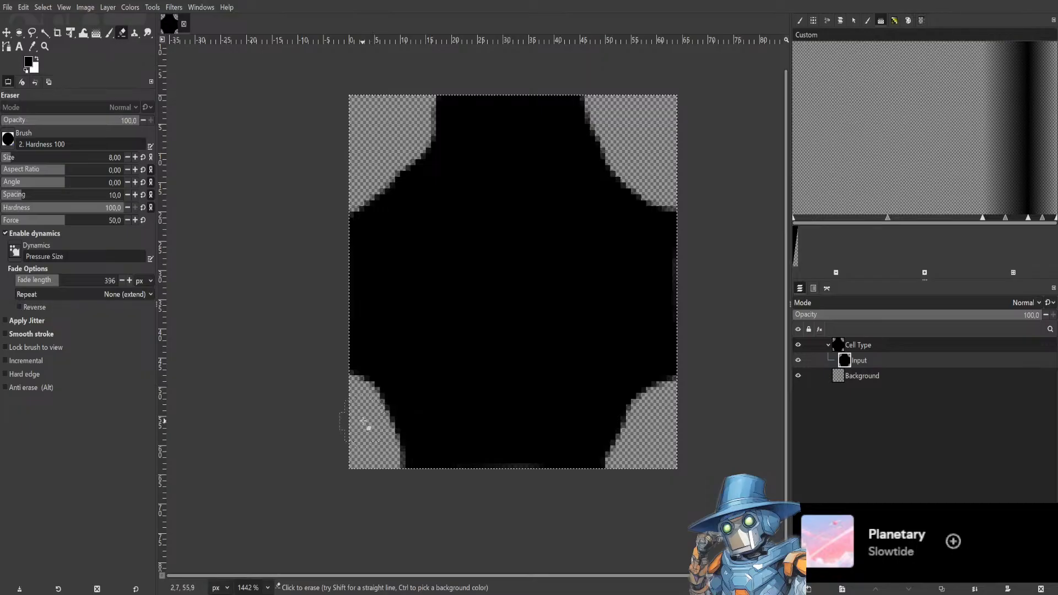
pyautogui.moveTo(362, 414)
pyautogui.mouseDown()
pyautogui.moveTo(386, 434)
pyautogui.moveTo(408, 489)
pyautogui.mouseUp()
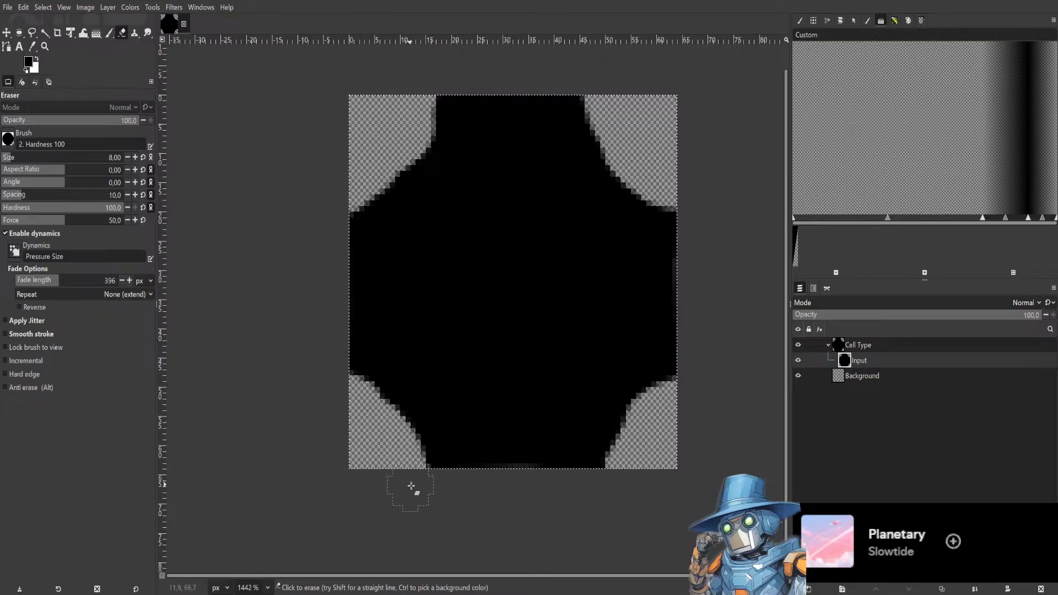
pyautogui.moveTo(354, 407)
pyautogui.mouseDown()
pyautogui.moveTo(378, 416)
pyautogui.moveTo(442, 488)
pyautogui.mouseUp()
pyautogui.moveTo(655, 484); pyautogui.dragTo(616, 473)
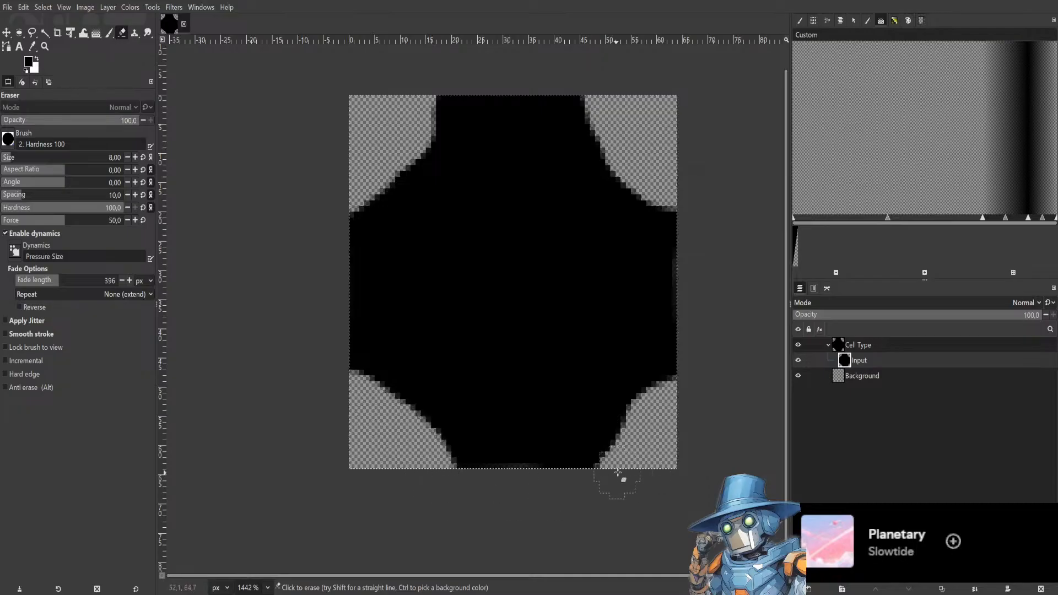
pyautogui.moveTo(676, 406)
pyautogui.mouseDown()
pyautogui.moveTo(611, 475)
pyautogui.moveTo(578, 486)
pyautogui.mouseUp()
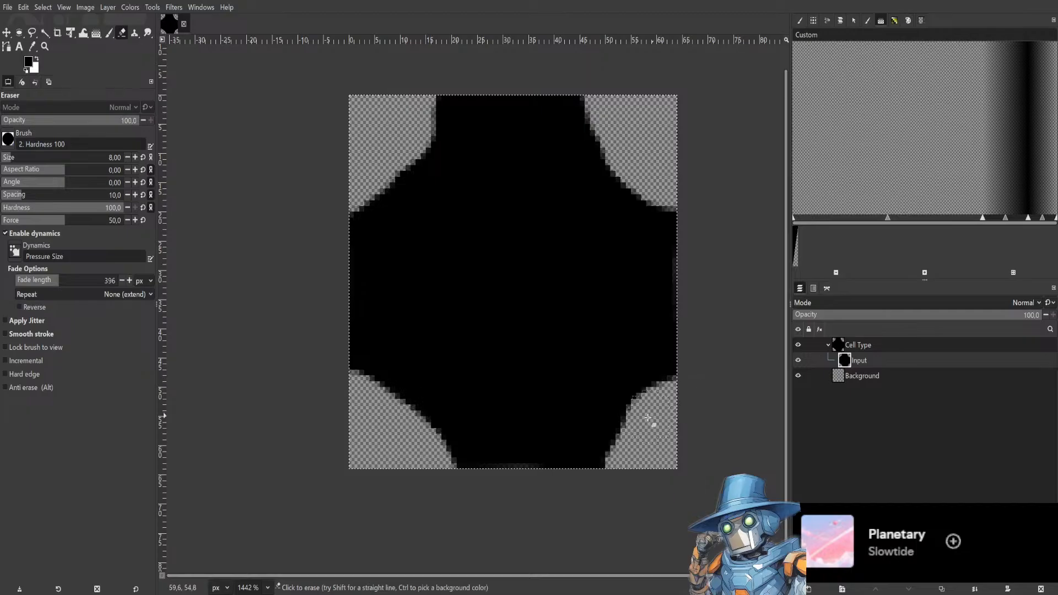
pyautogui.moveTo(654, 421); pyautogui.dragTo(614, 455)
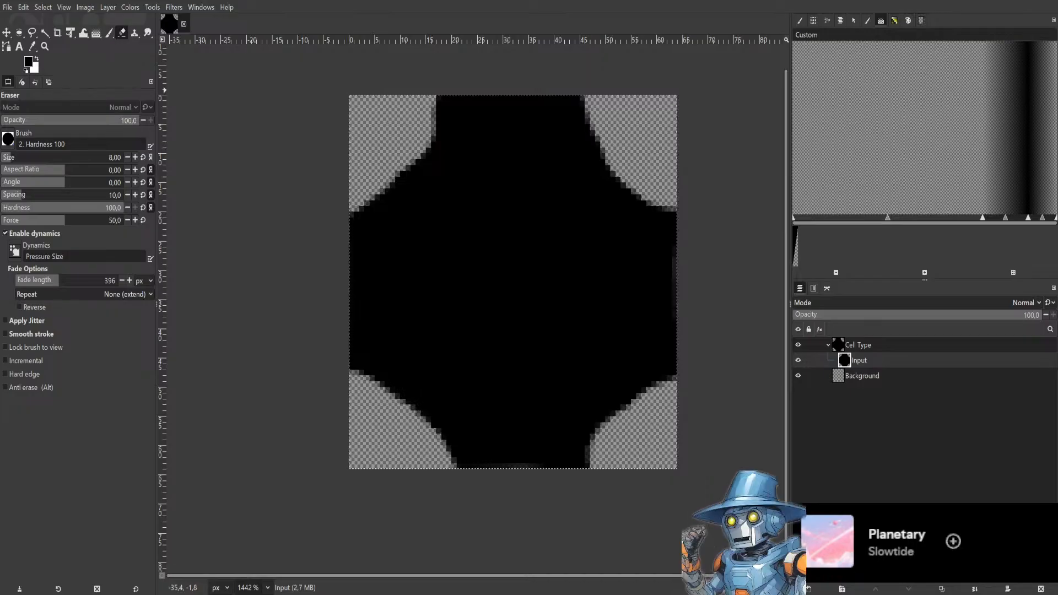
pyautogui.press('Return')
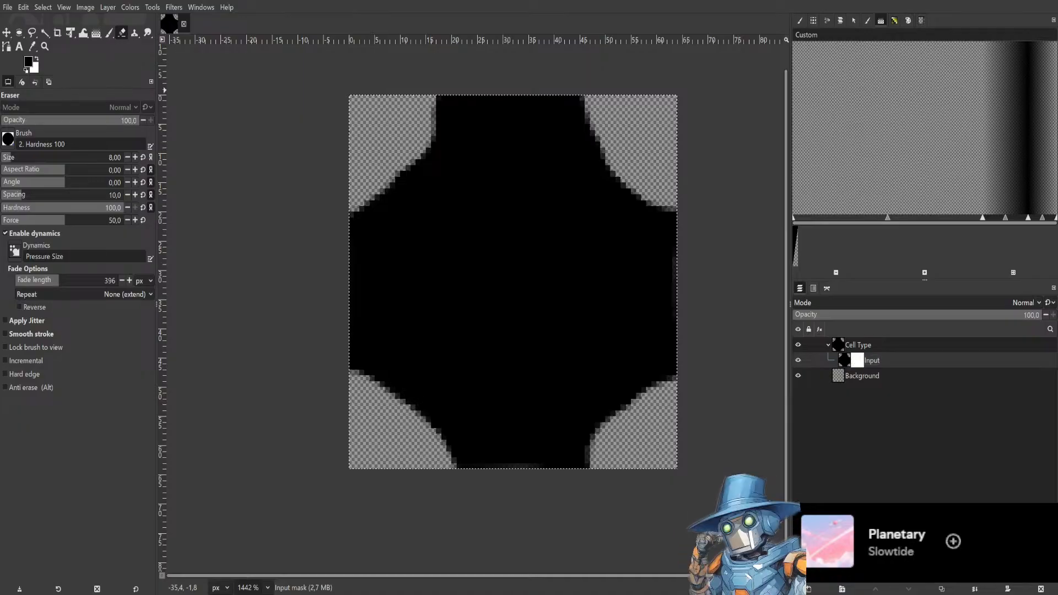
pyautogui.click(108, 36)
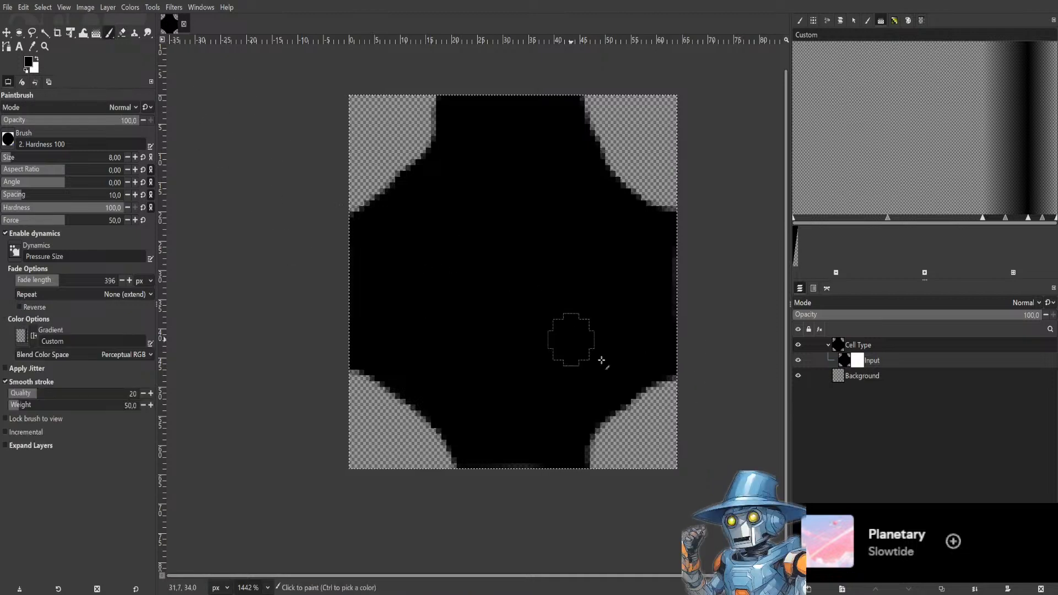
pyautogui.click(532, 218)
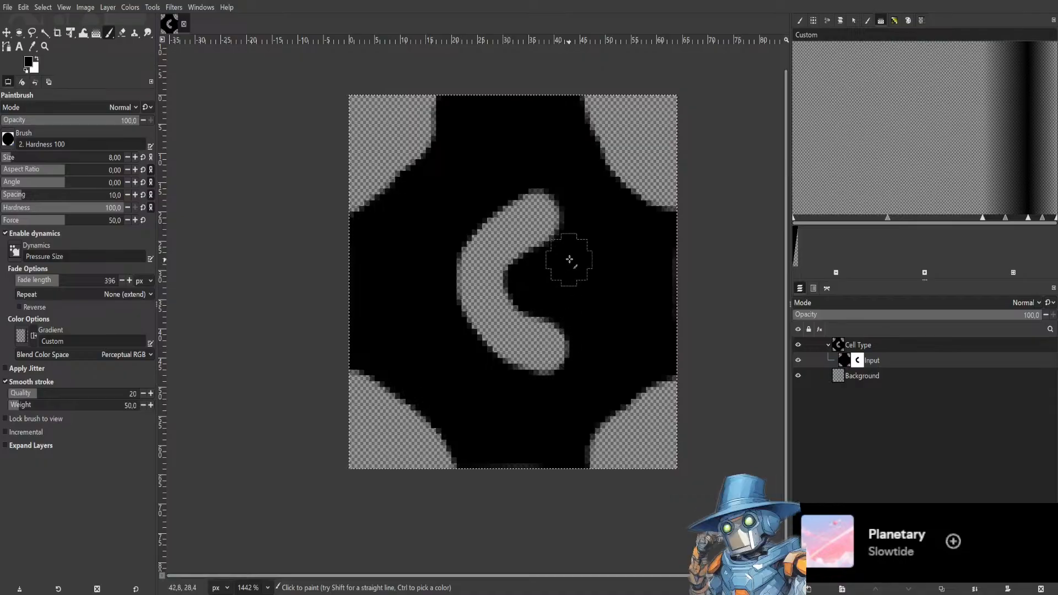
pyautogui.hotkey('ctrl', '.')
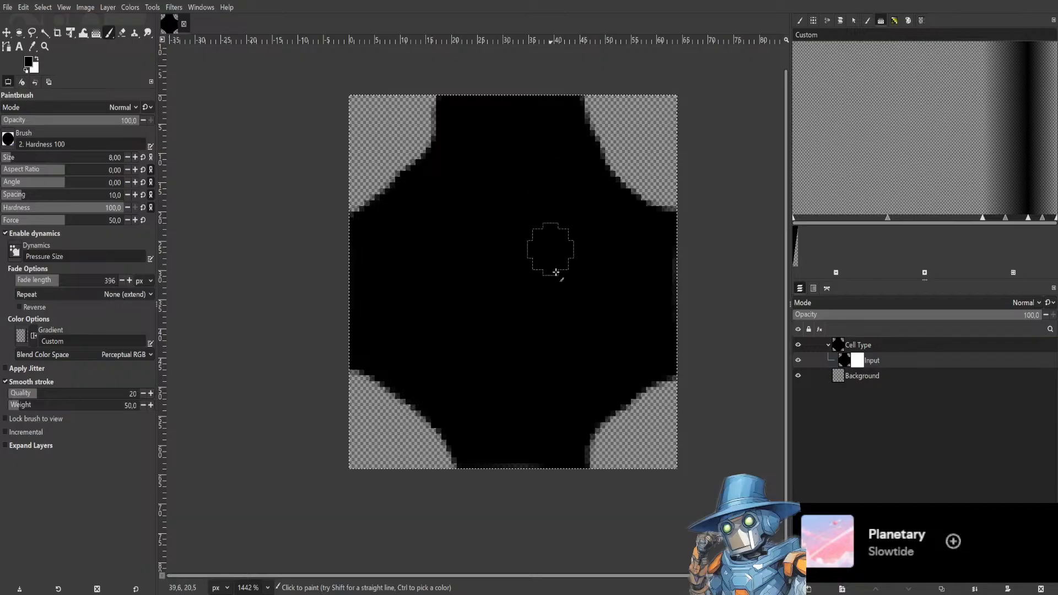
pyautogui.hotkey('ctrl', 'z')
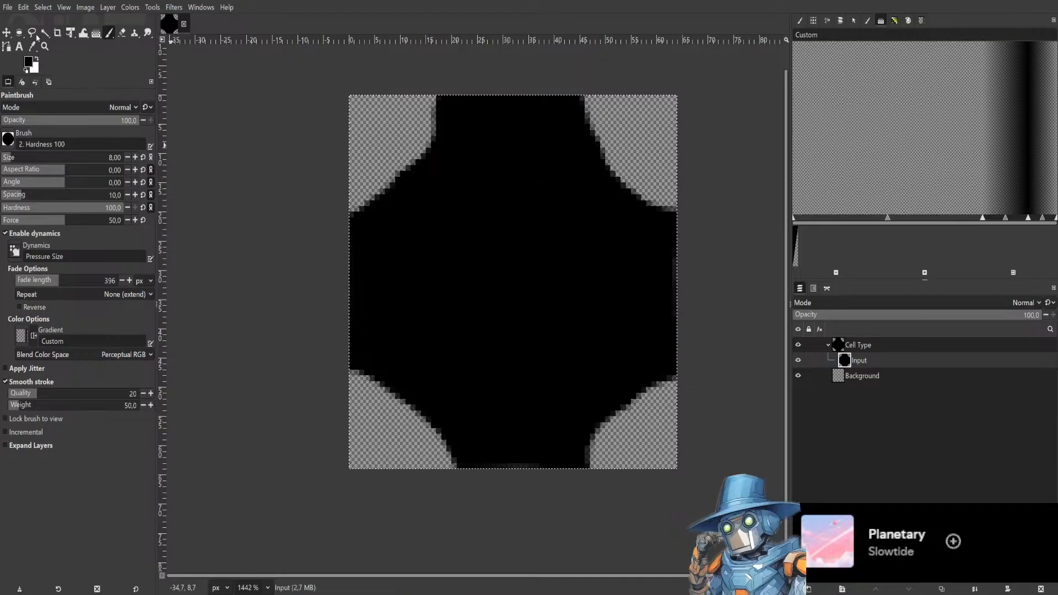
pyautogui.press('u')
pyautogui.click(588, 226)
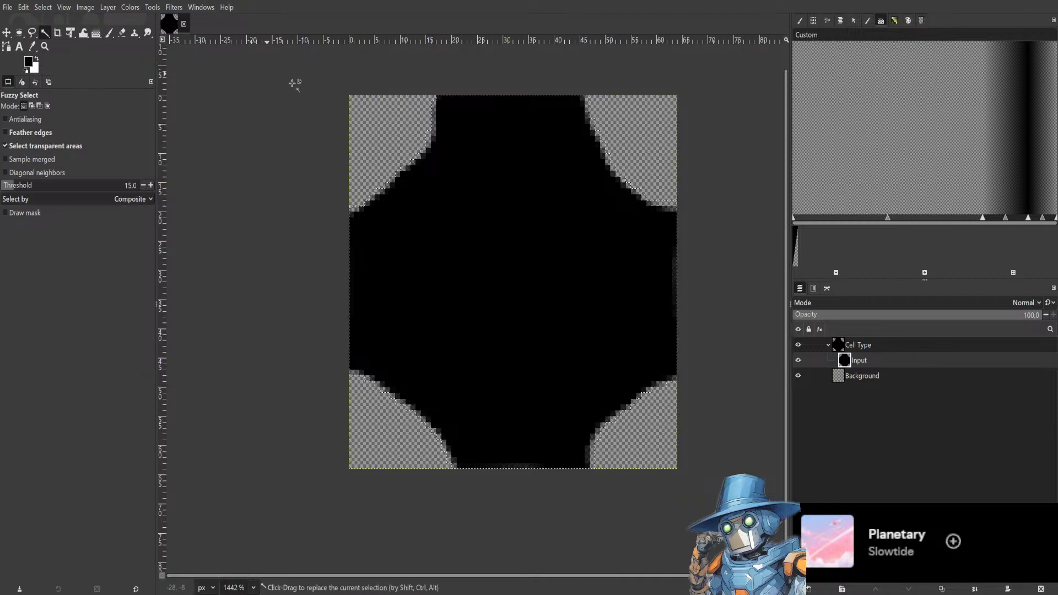
pyautogui.click(109, 32)
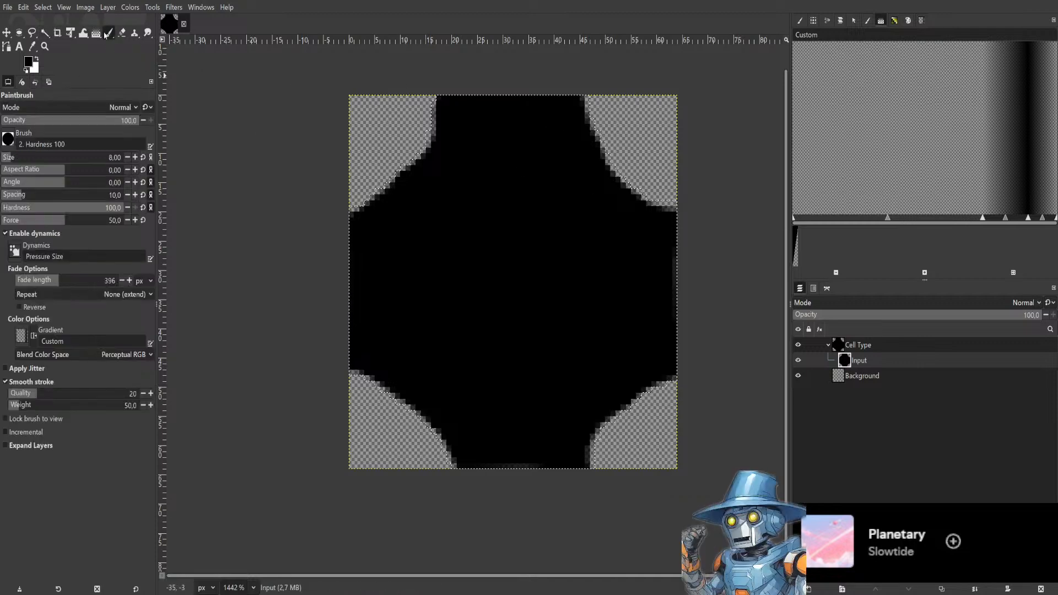
pyautogui.moveTo(593, 206)
pyautogui.mouseDown()
pyautogui.moveTo(635, 157)
pyautogui.moveTo(629, 165)
pyautogui.moveTo(585, 131)
pyautogui.moveTo(619, 121)
pyautogui.moveTo(635, 97)
pyautogui.moveTo(608, 246)
pyautogui.moveTo(654, 204)
pyautogui.moveTo(668, 222)
pyautogui.moveTo(676, 180)
pyautogui.moveTo(603, 175)
pyautogui.moveTo(493, 136)
pyautogui.moveTo(399, 121)
pyautogui.moveTo(431, 95)
pyautogui.moveTo(425, 120)
pyautogui.moveTo(319, 225)
pyautogui.moveTo(383, 223)
pyautogui.moveTo(386, 409)
pyautogui.moveTo(421, 434)
pyautogui.moveTo(446, 480)
pyautogui.moveTo(583, 440)
pyautogui.moveTo(660, 442)
pyautogui.moveTo(691, 377)
pyautogui.moveTo(444, 434)
pyautogui.moveTo(420, 464)
pyautogui.moveTo(611, 224)
pyautogui.moveTo(613, 171)
pyautogui.moveTo(569, 205)
pyautogui.mouseUp()
pyautogui.hotkey('ctrl', 'z')
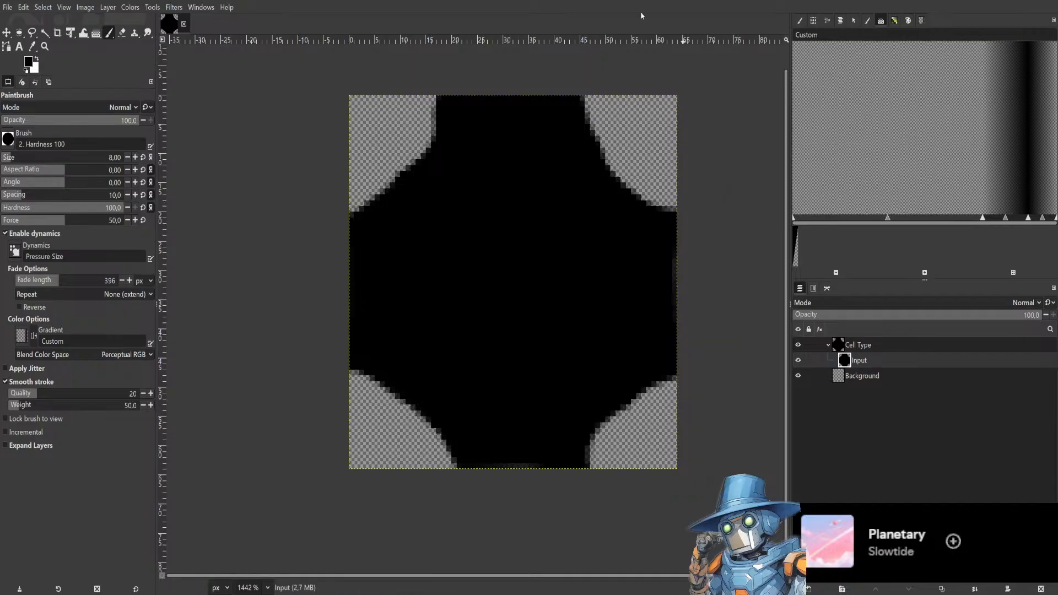
# Select the black cell shape with Fuzzy Select and add a layer mask to the Input layer.
pyautogui.click(47, 34)
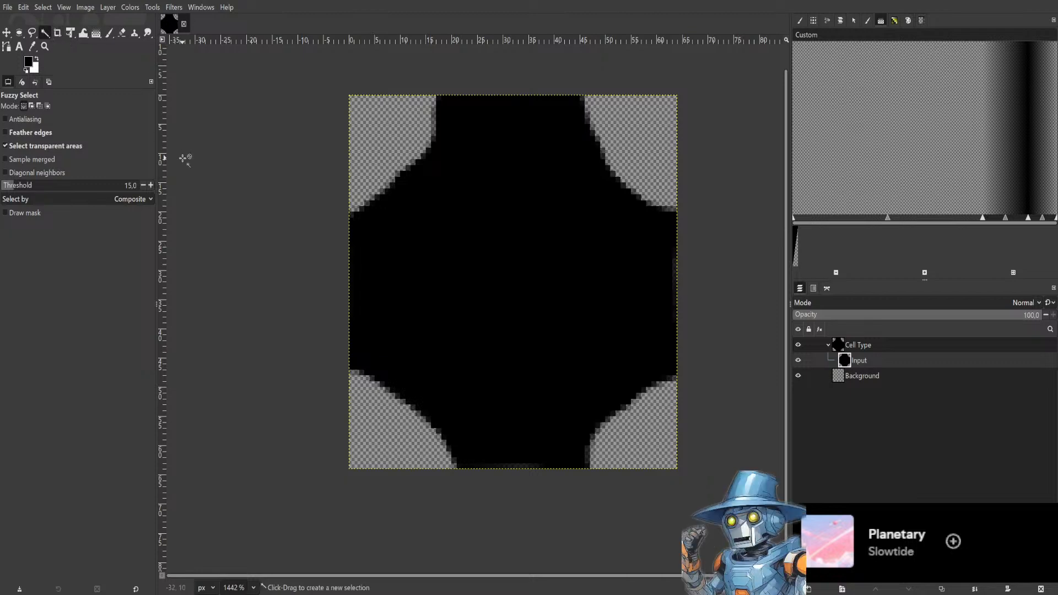
pyautogui.click(514, 231)
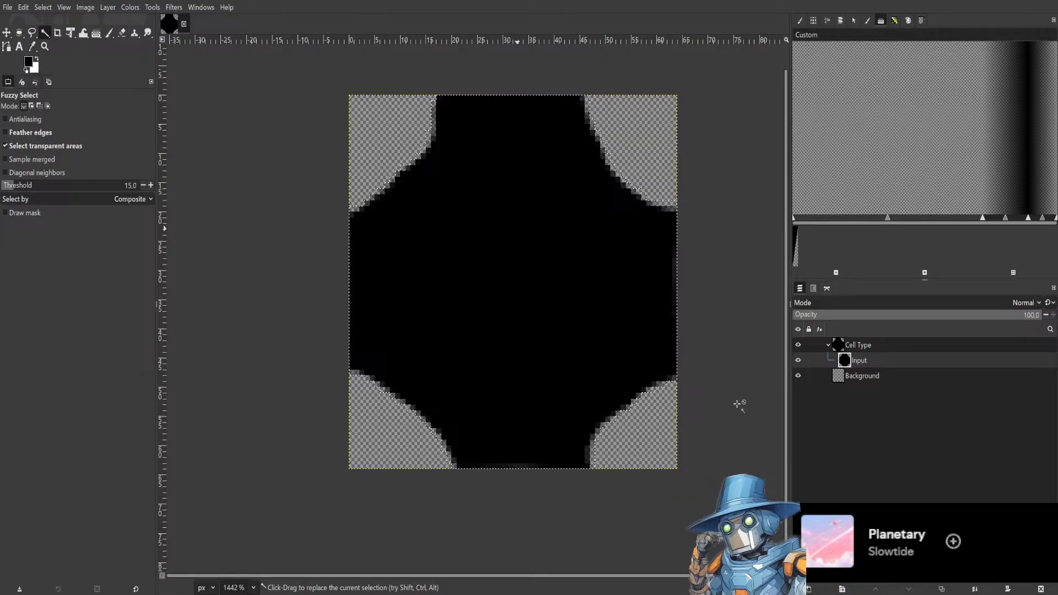
pyautogui.click(63, 177)
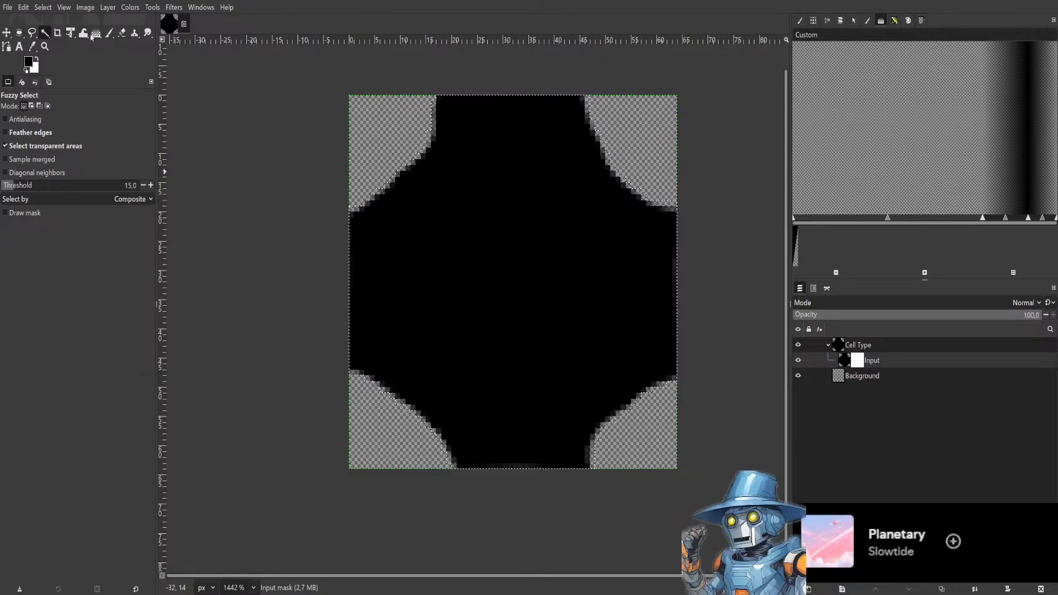
# Try bucket-filling and painting on the Input layer's mask, then undo back to the unmasked layer.
pyautogui.click(96, 33)
pyautogui.click(530, 268)
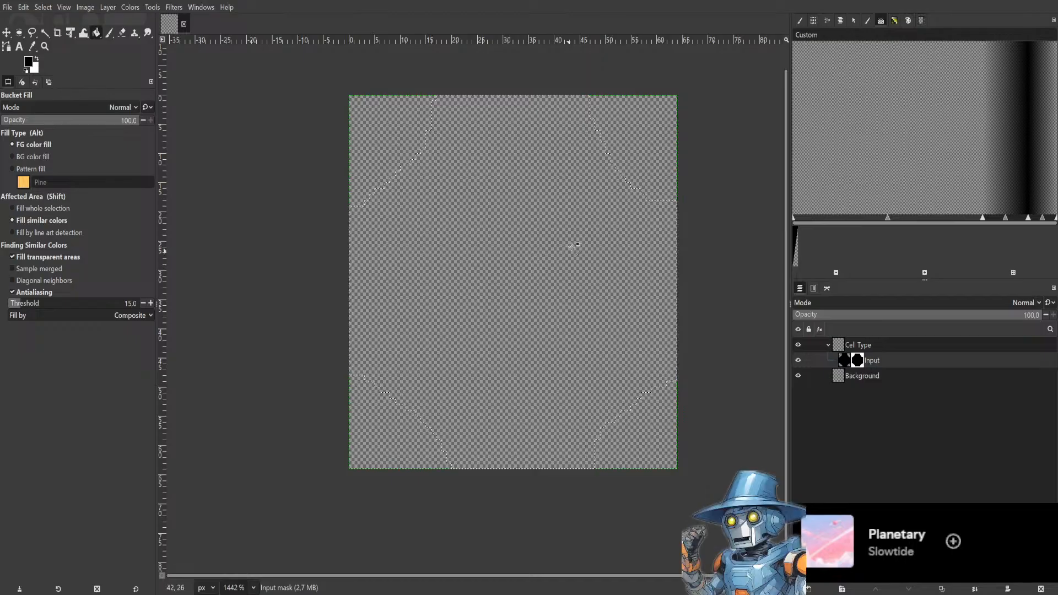
pyautogui.click(588, 204)
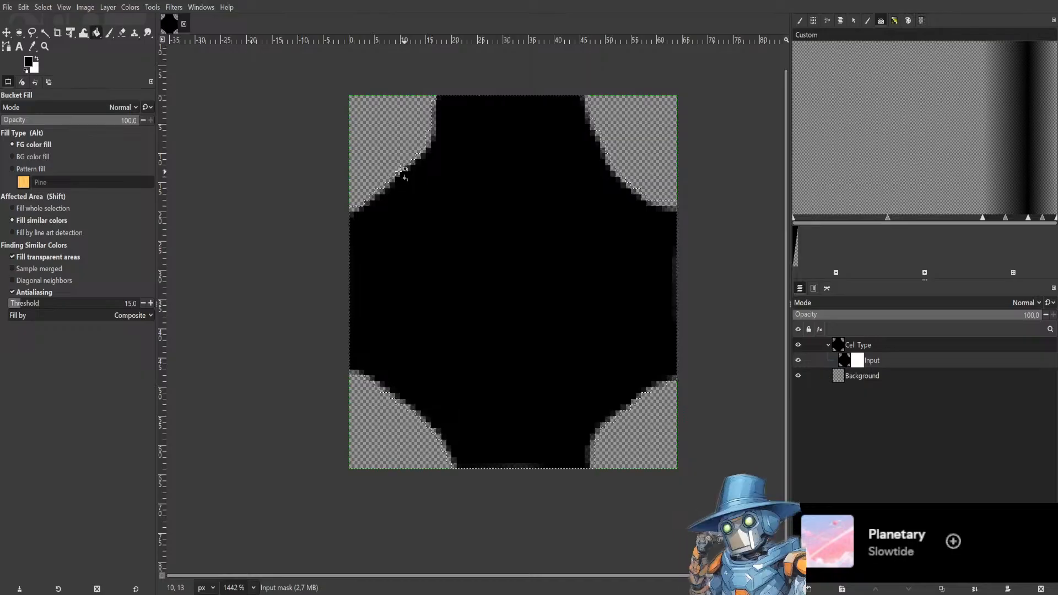
pyautogui.click(109, 32)
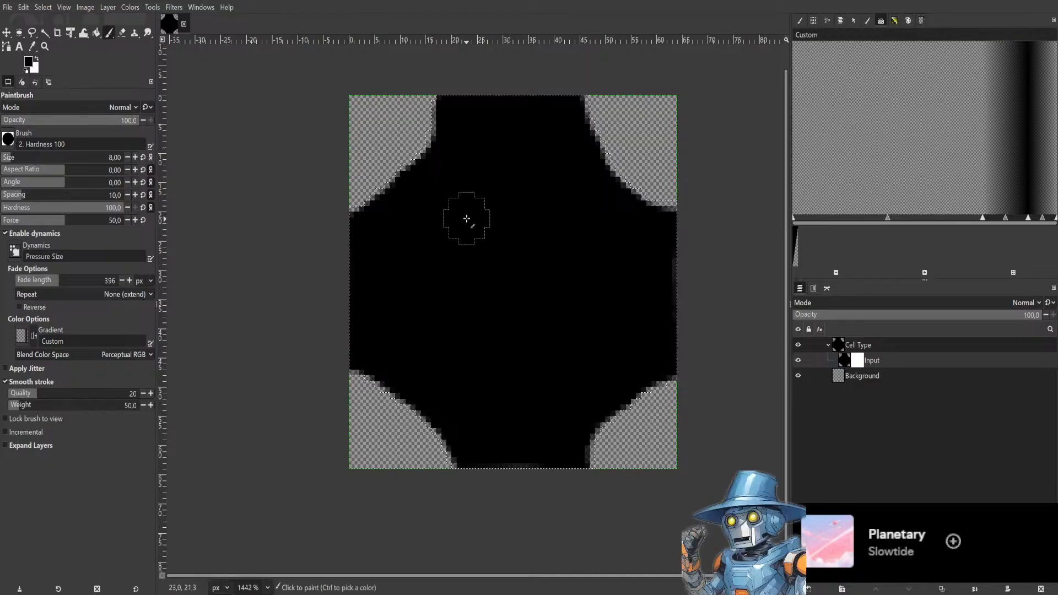
pyautogui.moveTo(425, 163)
pyautogui.mouseDown()
pyautogui.moveTo(440, 115)
pyautogui.moveTo(390, 202)
pyautogui.moveTo(430, 144)
pyautogui.mouseUp()
pyautogui.hotkey('ctrl', 'z')
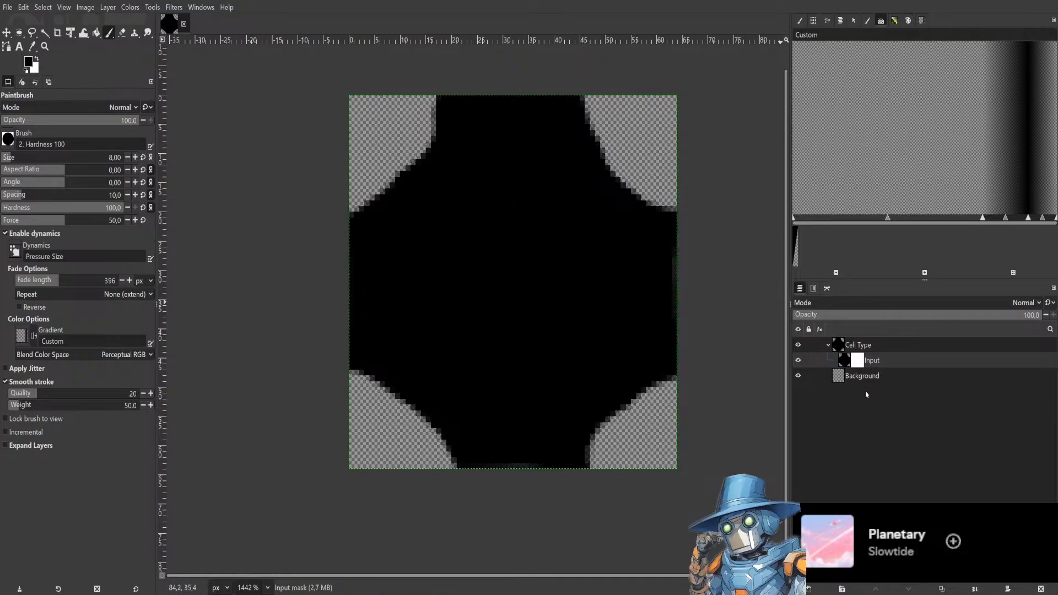
pyautogui.hotkey('ctrl', 'z')
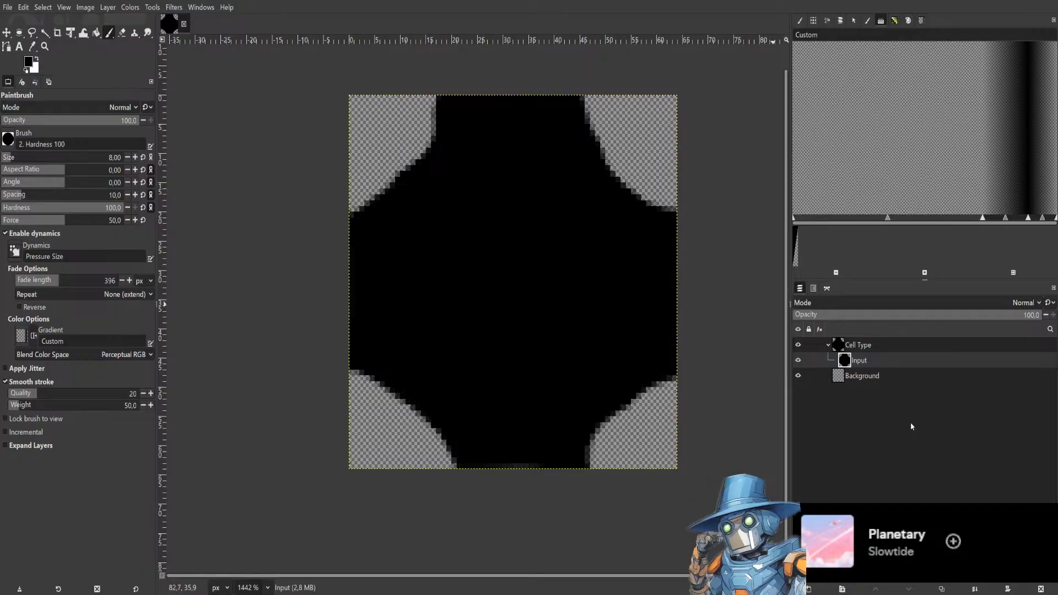
# Add a new layer named stuff inside the Cell Type group above Input.
pyautogui.click(893, 346)
pyautogui.click(893, 360)
pyautogui.click(885, 347)
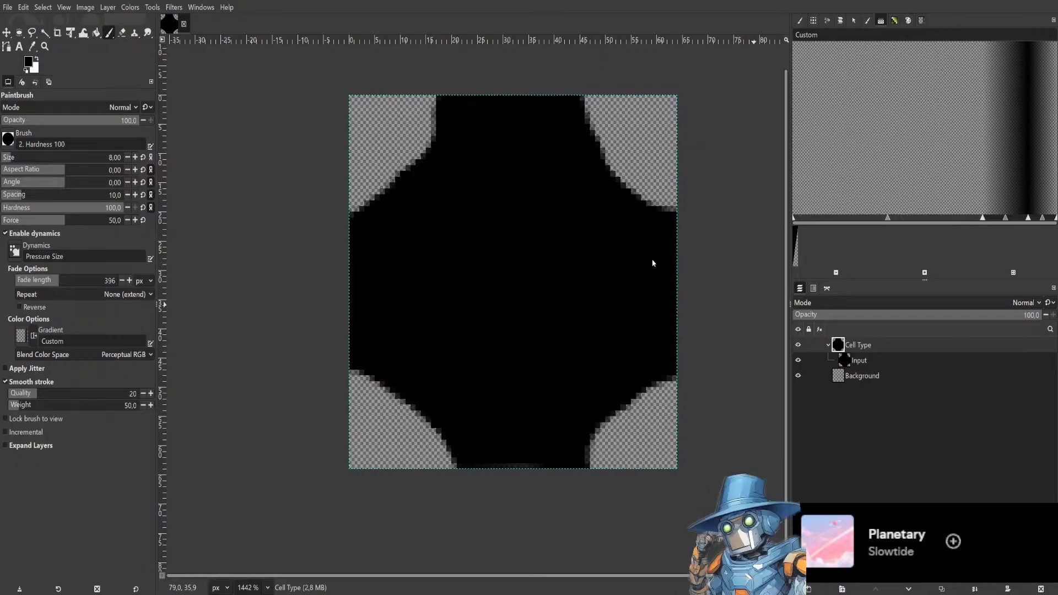
pyautogui.press('Return')
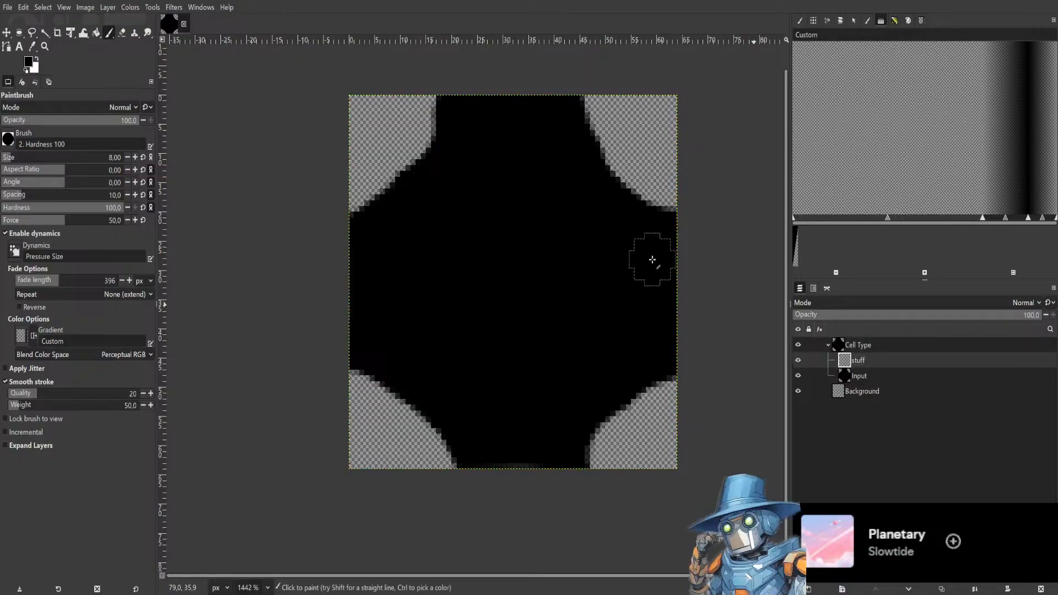
# Swap to a white foreground and paint a curved stroke across the cell on the stuff layer.
pyautogui.click(36, 59)
pyautogui.moveTo(570, 257)
pyautogui.mouseDown()
pyautogui.moveTo(441, 265)
pyautogui.moveTo(433, 240)
pyautogui.mouseUp()
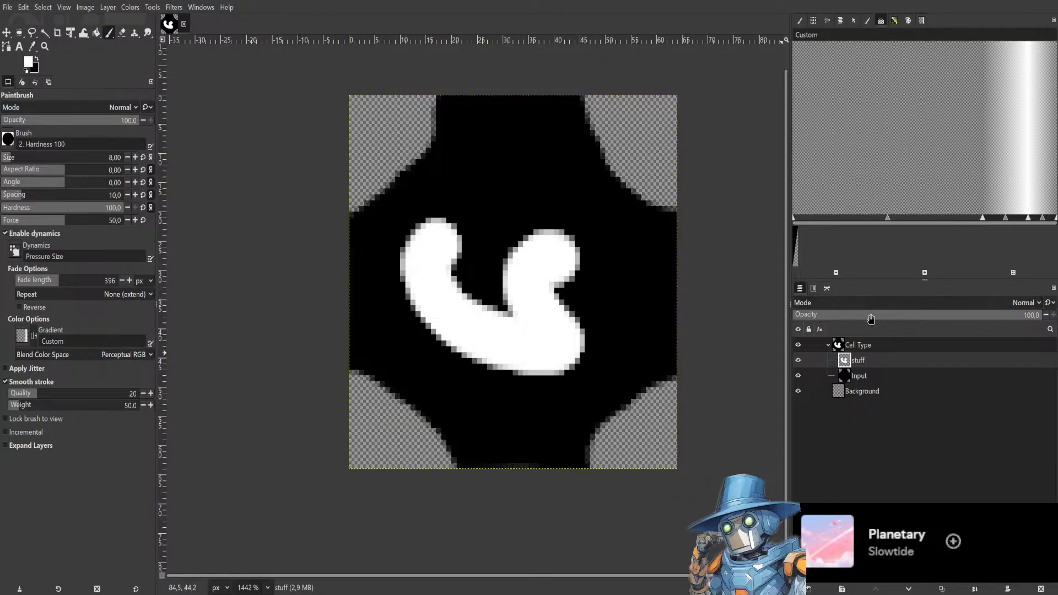
# Preview the stuff layer with several blend modes such as Dissolve, Split and HSL Color, ending on Normal.
pyautogui.click(902, 302)
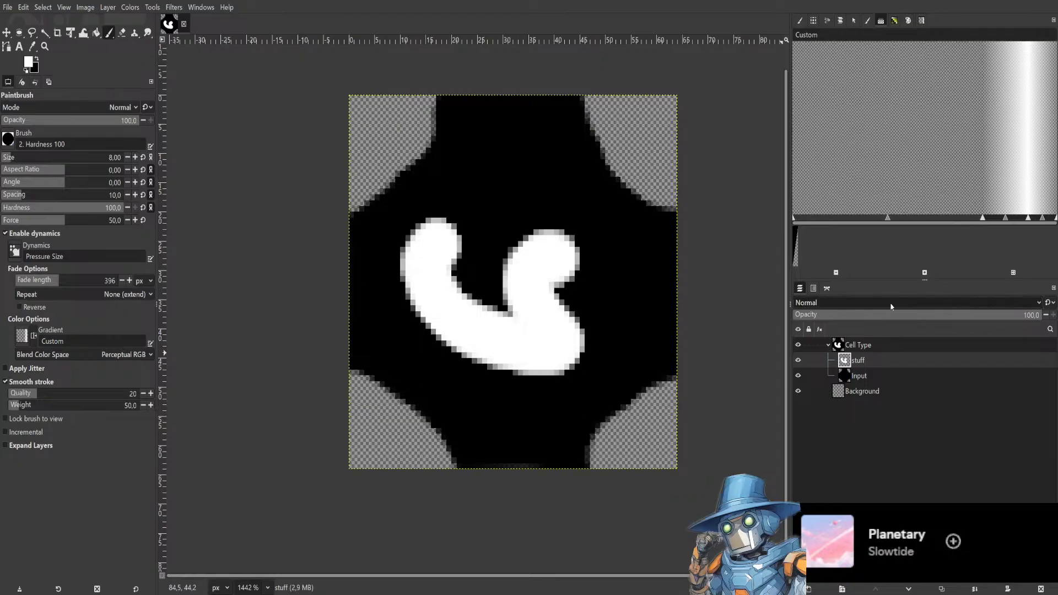
pyautogui.click(854, 322)
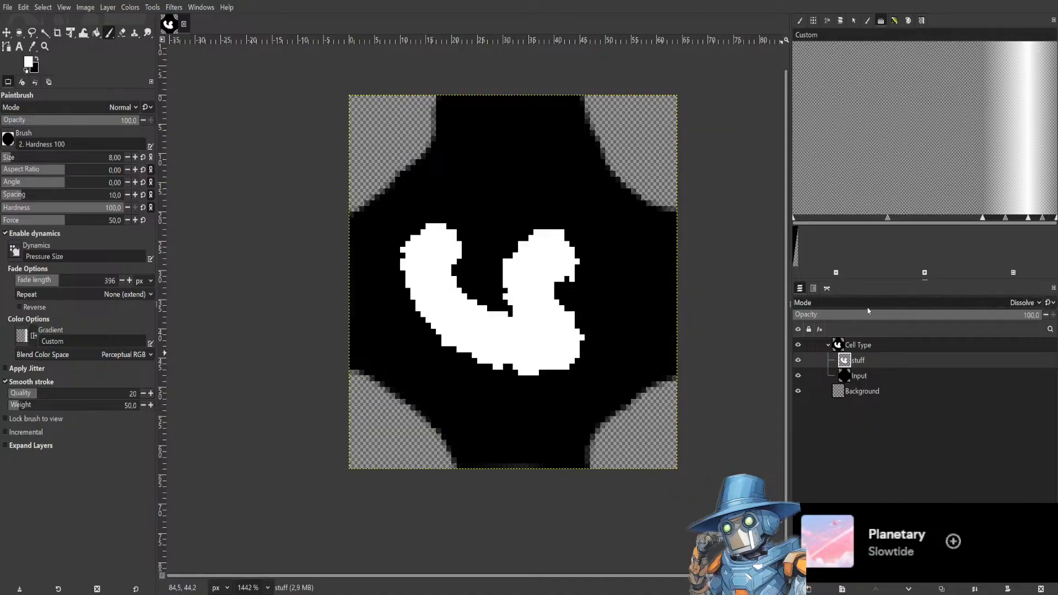
pyautogui.click(869, 307)
pyautogui.click(846, 327)
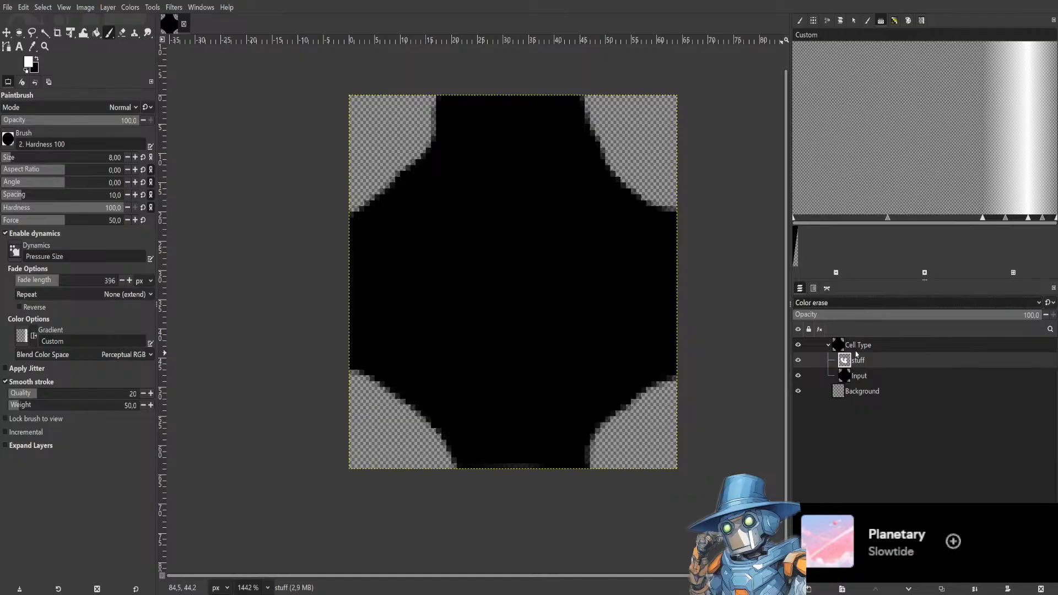
pyautogui.click(857, 354)
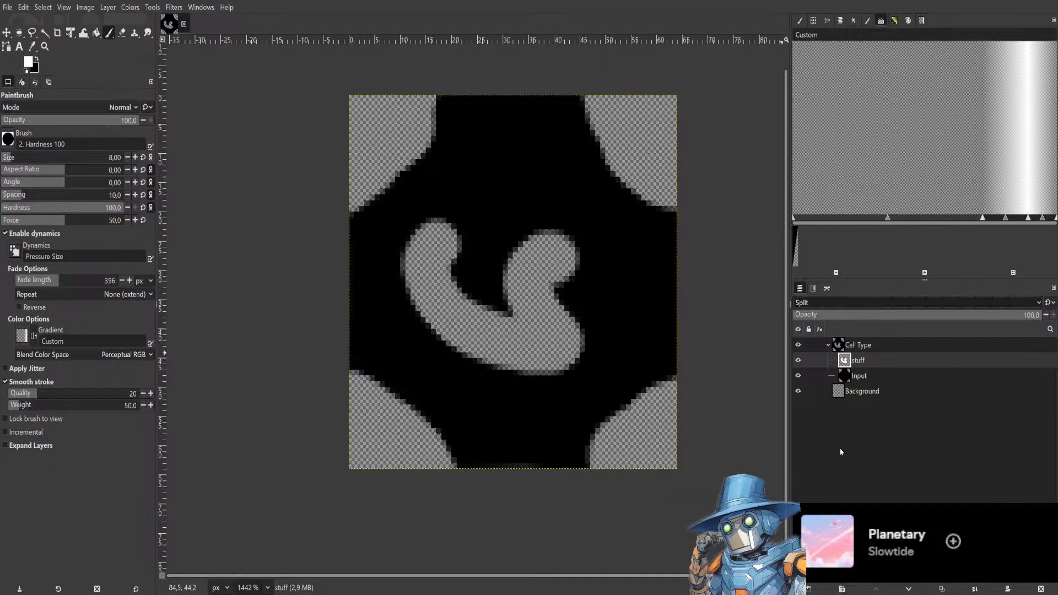
pyautogui.click(838, 432)
pyautogui.click(880, 308)
pyautogui.click(850, 478)
pyautogui.click(859, 304)
pyautogui.click(841, 419)
pyautogui.click(906, 304)
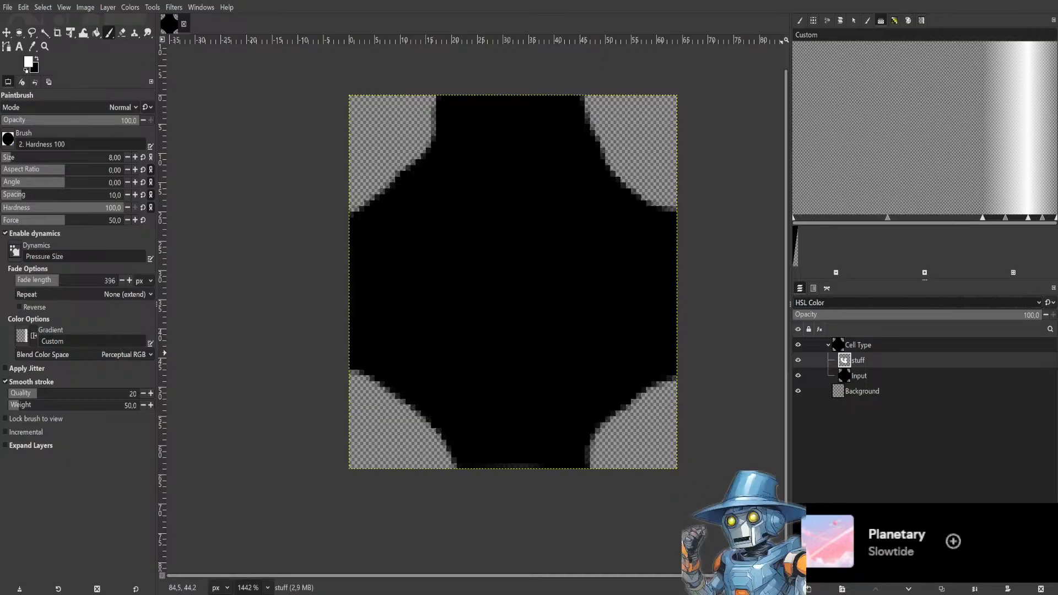
pyautogui.click(844, 13)
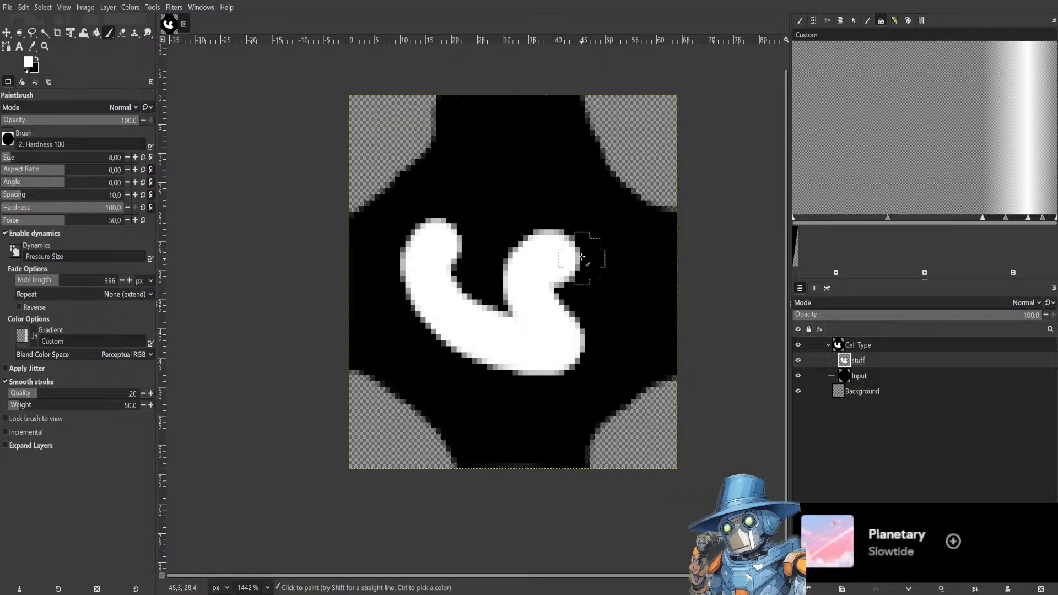
# Erase the white stroke from the stuff layer with the Eraser and return to the Paintbrush.
pyautogui.click(122, 33)
pyautogui.moveTo(543, 267)
pyautogui.mouseDown()
pyautogui.moveTo(552, 306)
pyautogui.moveTo(577, 293)
pyautogui.moveTo(488, 271)
pyautogui.moveTo(544, 253)
pyautogui.moveTo(537, 305)
pyautogui.moveTo(581, 304)
pyautogui.moveTo(595, 318)
pyautogui.moveTo(557, 369)
pyautogui.moveTo(557, 343)
pyautogui.moveTo(513, 348)
pyautogui.moveTo(507, 334)
pyautogui.moveTo(508, 364)
pyautogui.moveTo(547, 320)
pyautogui.moveTo(505, 344)
pyautogui.moveTo(535, 347)
pyautogui.moveTo(557, 301)
pyautogui.moveTo(517, 323)
pyautogui.moveTo(468, 316)
pyautogui.moveTo(481, 337)
pyautogui.moveTo(482, 308)
pyautogui.moveTo(423, 304)
pyautogui.moveTo(486, 287)
pyautogui.moveTo(446, 222)
pyautogui.moveTo(477, 236)
pyautogui.mouseUp()
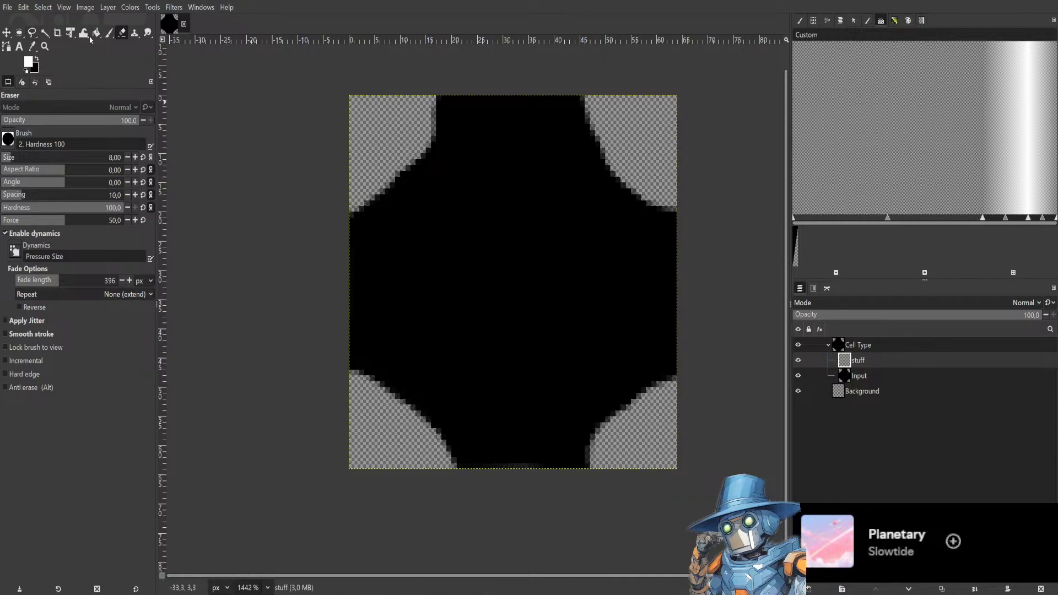
pyautogui.click(109, 34)
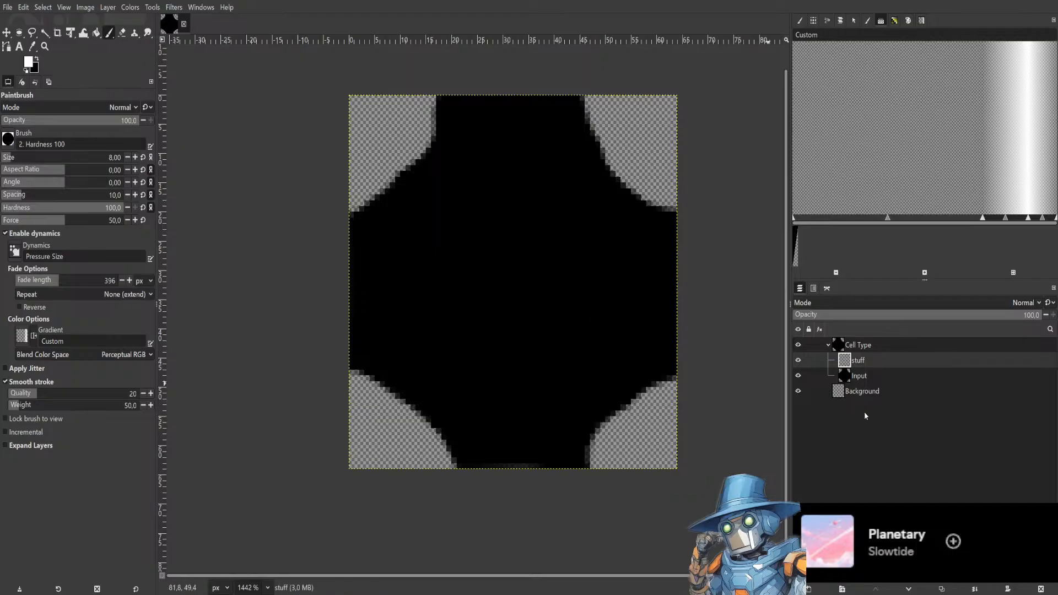
# Select the stuff layer and delete it from the Cell Type group.
pyautogui.click(864, 377)
pyautogui.click(874, 362)
pyautogui.click(874, 376)
pyautogui.click(881, 362)
pyautogui.click(874, 378)
pyautogui.click(878, 362)
pyautogui.click(868, 376)
pyautogui.click(865, 362)
pyautogui.click(868, 377)
pyautogui.click(877, 362)
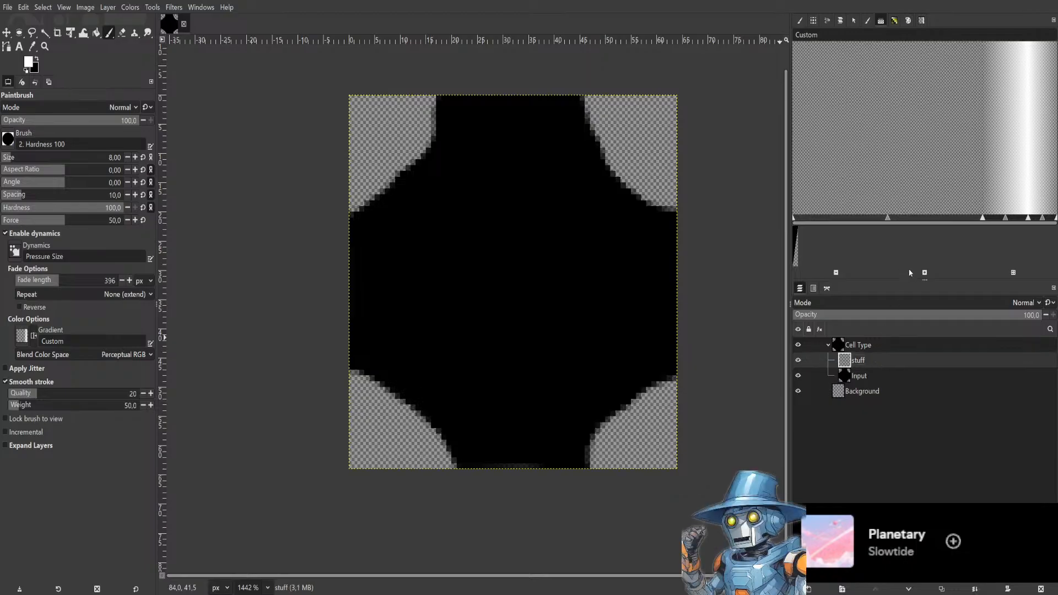
pyautogui.press('Delete')
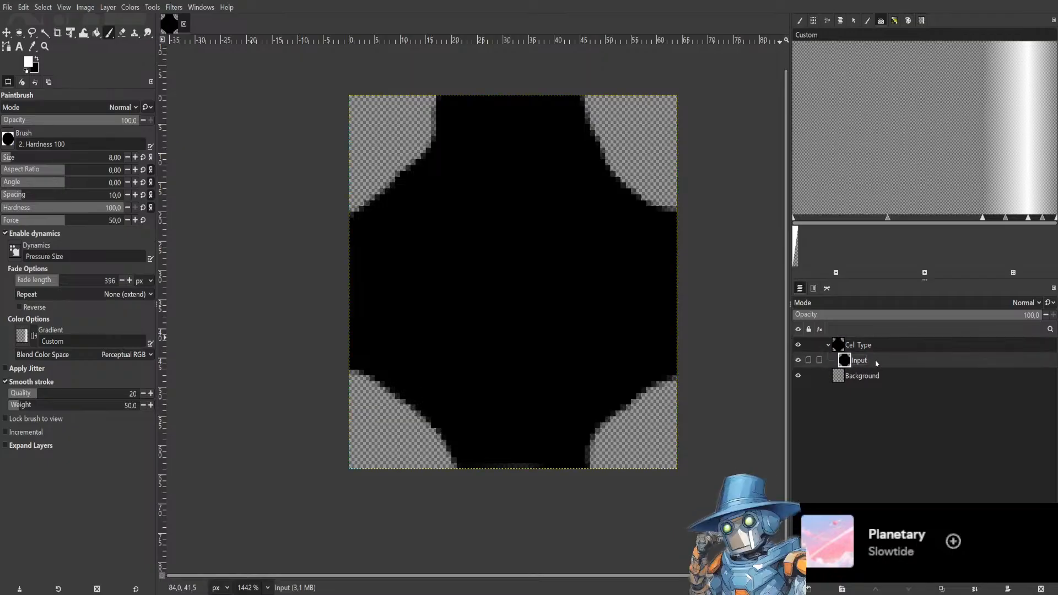
# Copy and paste the Input layer, then fuzzy-select the black cell shape on the copy.
pyautogui.hotkey('ctrl', 'c')
pyautogui.hotkey('ctrl', 'v')
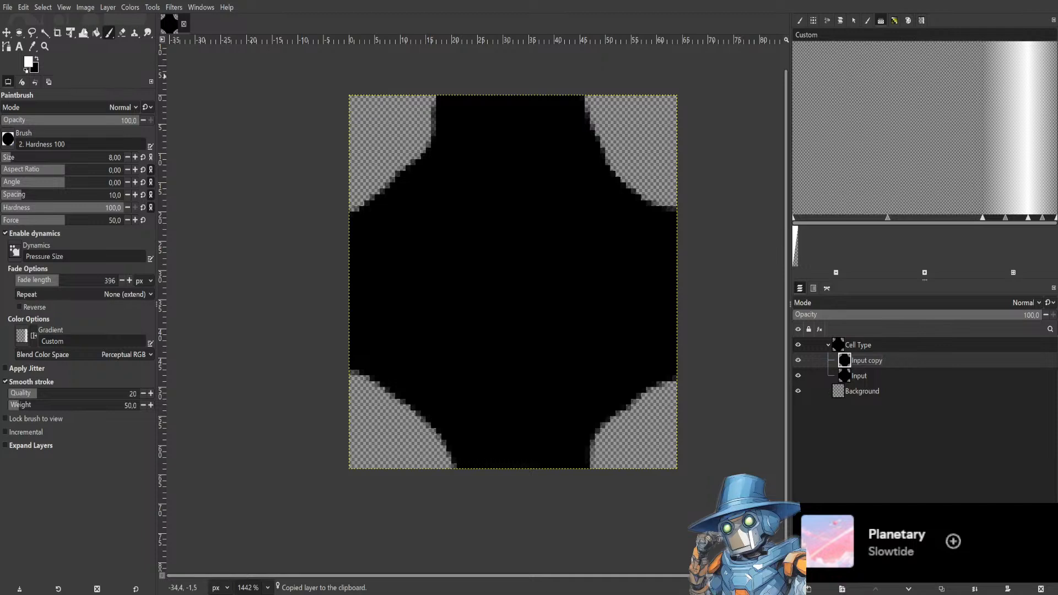
pyautogui.click(45, 33)
pyautogui.click(524, 267)
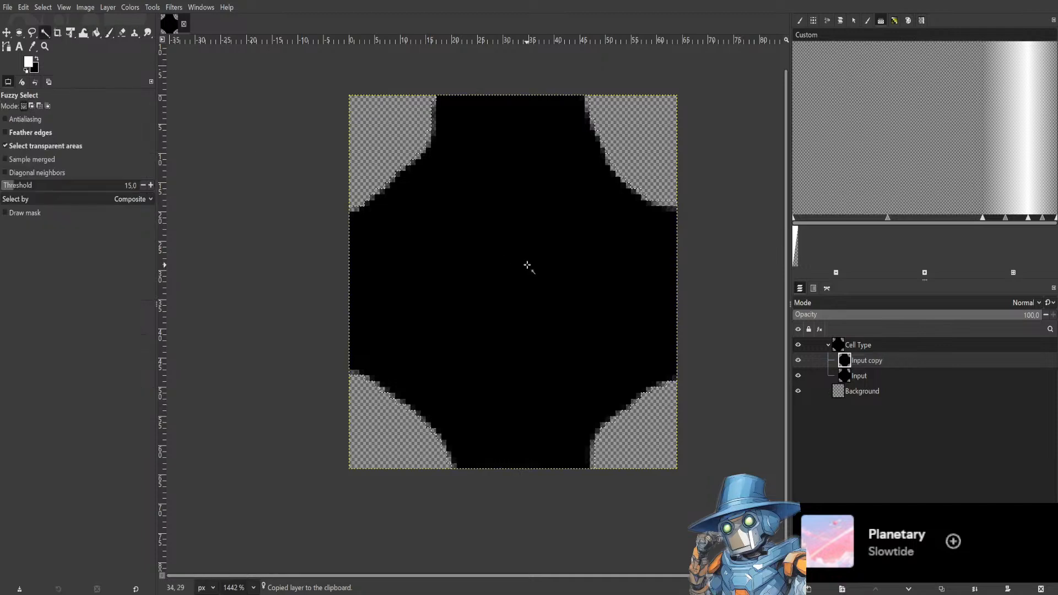
# Switch to Bucket Fill and set the foreground colour to orange.
pyautogui.click(96, 32)
pyautogui.click(37, 57)
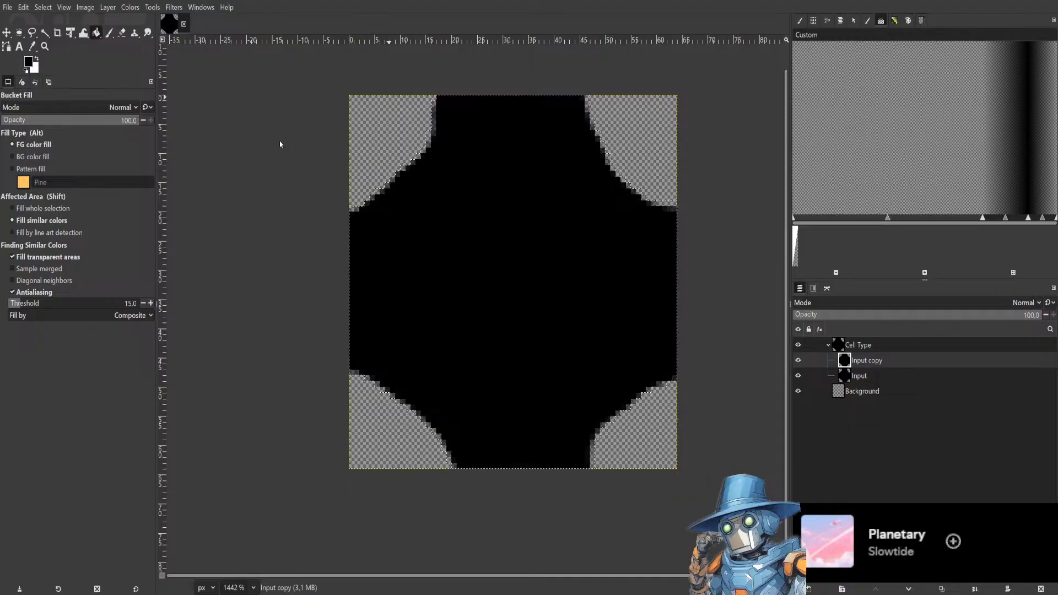
pyautogui.moveTo(234, 149); pyautogui.dragTo(255, 166)
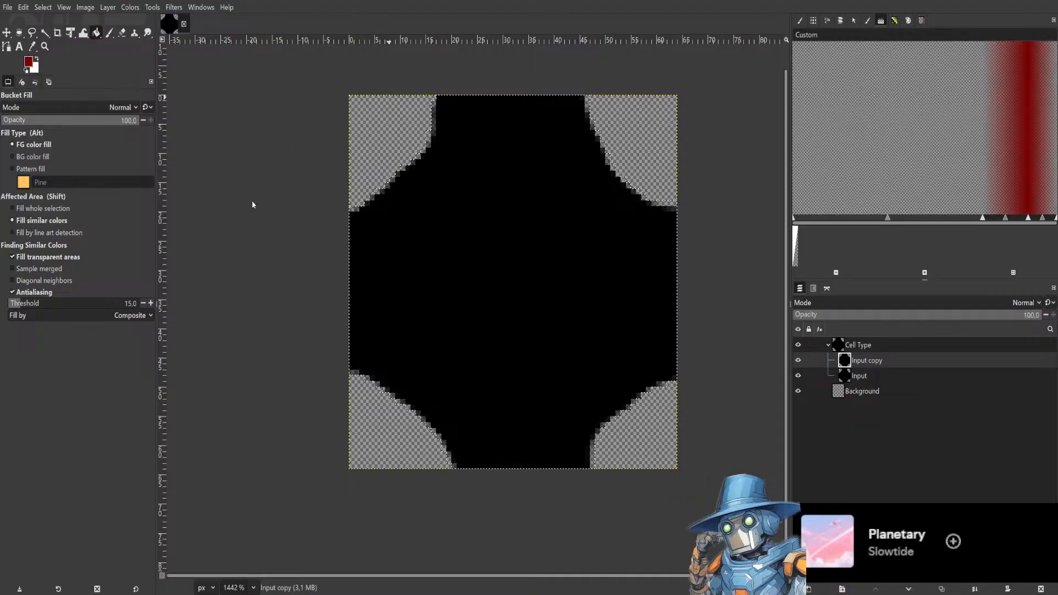
pyautogui.moveTo(254, 211); pyautogui.dragTo(255, 212)
pyautogui.moveTo(224, 166); pyautogui.dragTo(246, 144)
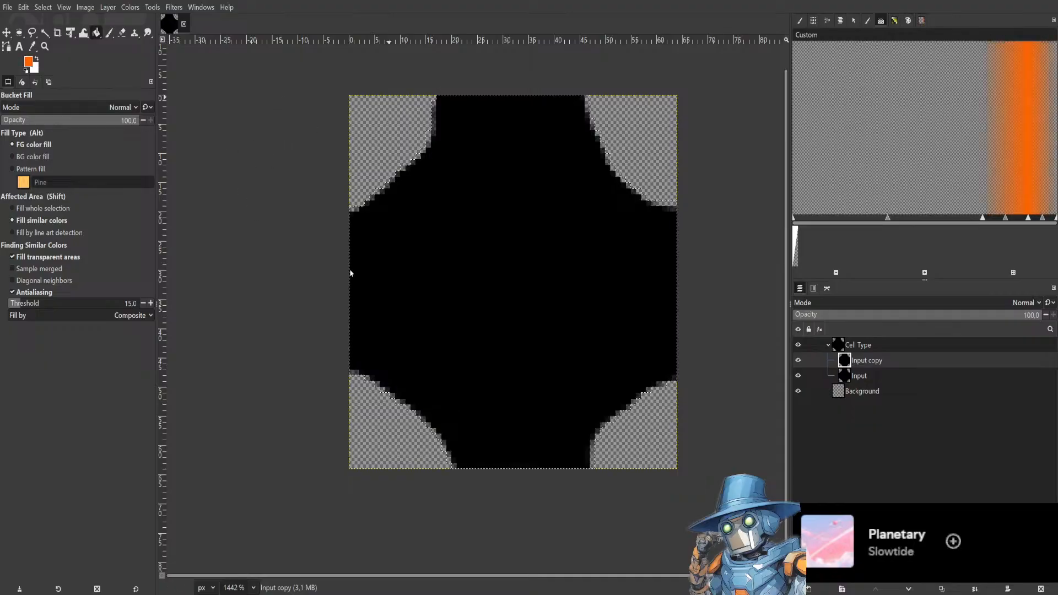
# Bucket-fill the cell shape orange, then undo the fill and the pasted layer copy.
pyautogui.click(495, 278)
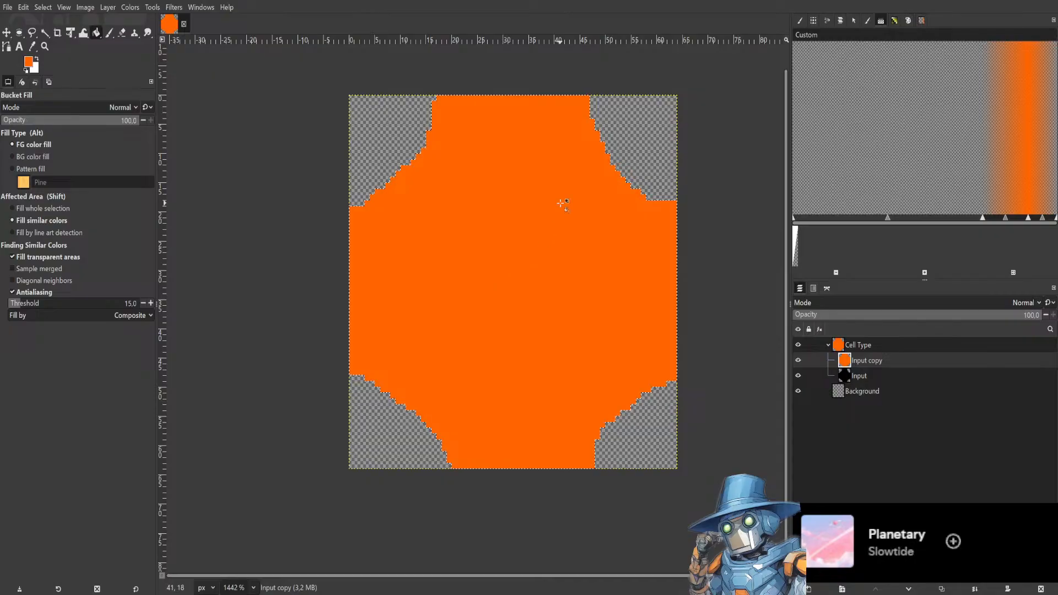
pyautogui.hotkey('ctrl', 'z')
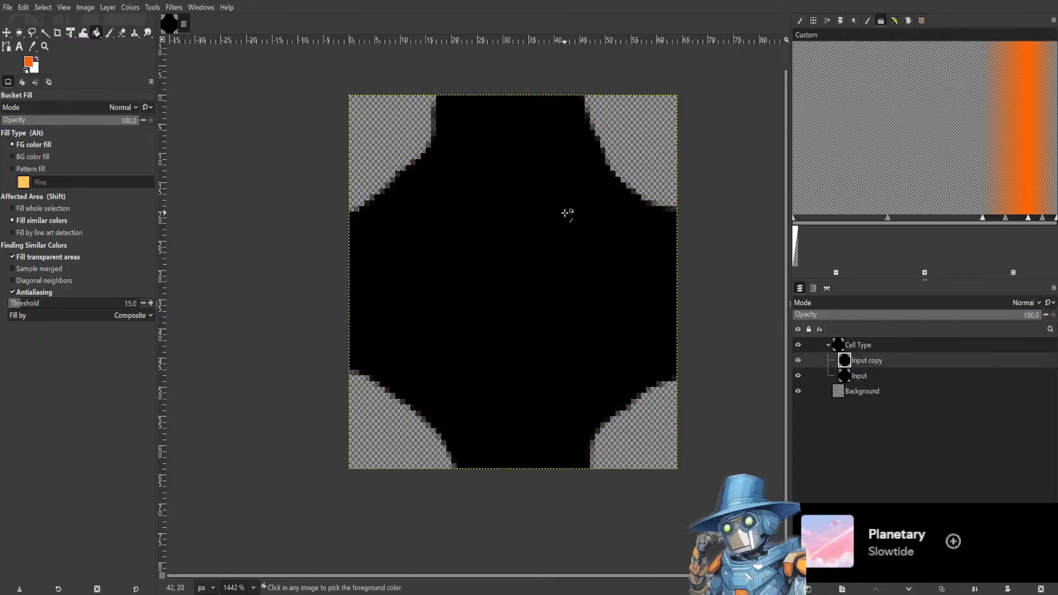
pyautogui.hotkey('ctrl', 'z')
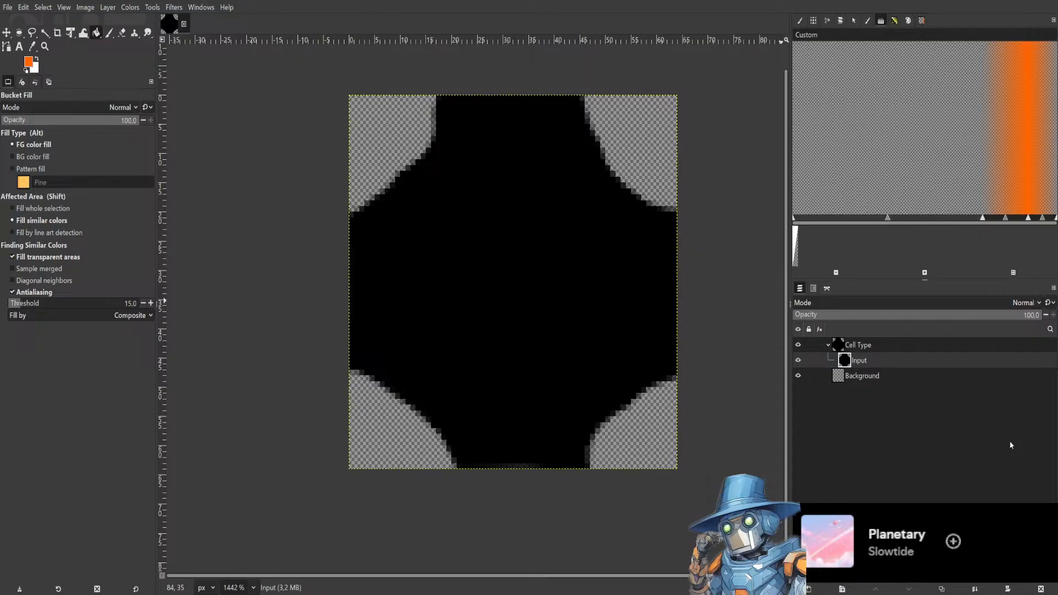
# Add a new layer named InputColor inside the group and fill it entirely with orange.
pyautogui.press('Return')
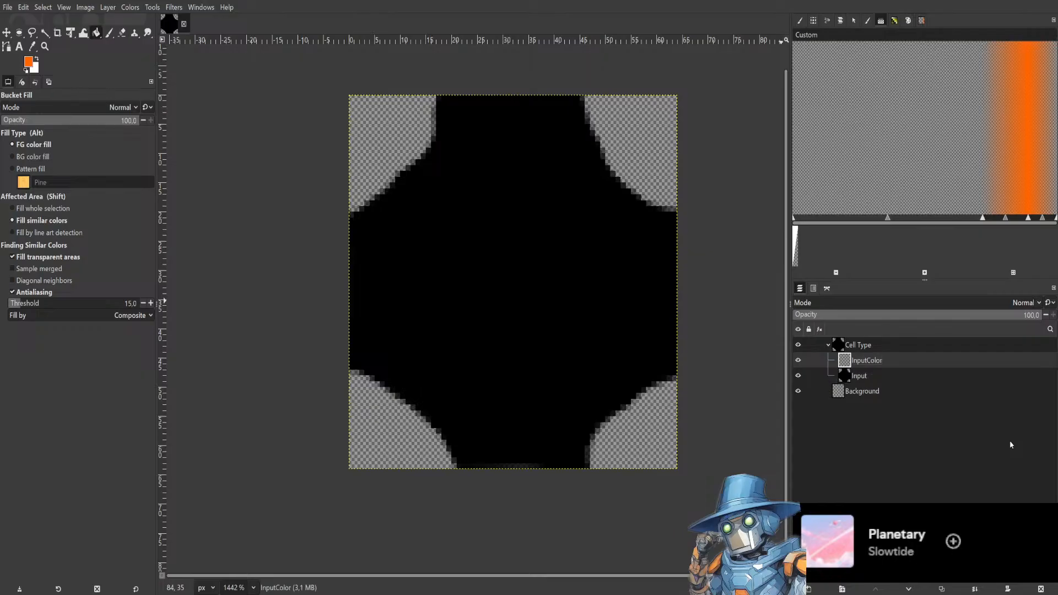
pyautogui.click(483, 238)
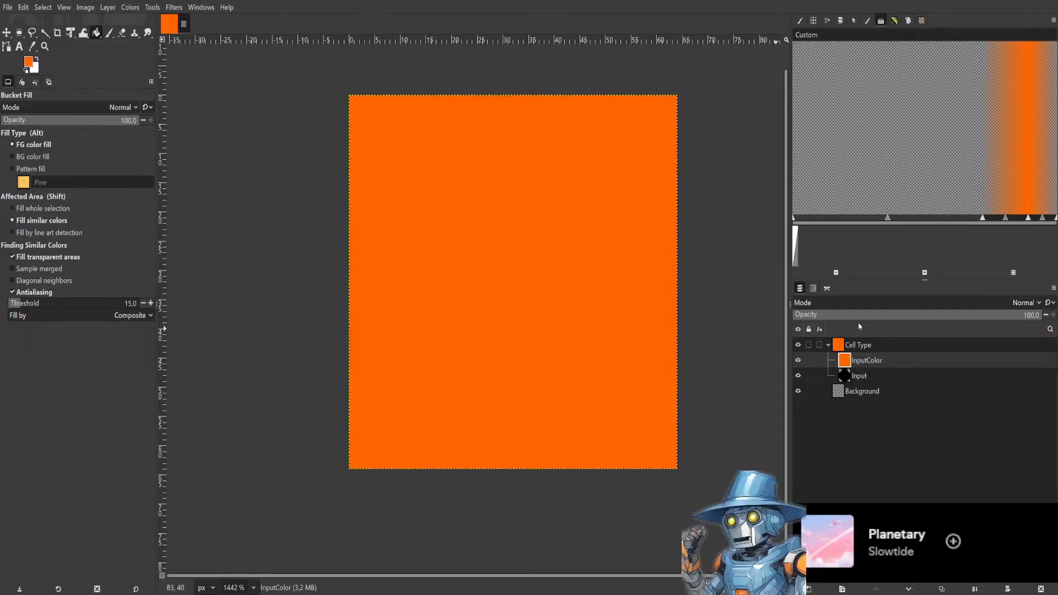
# Set the InputColor layer's blend mode to Multiply.
pyautogui.scroll(-1, 866, 303)
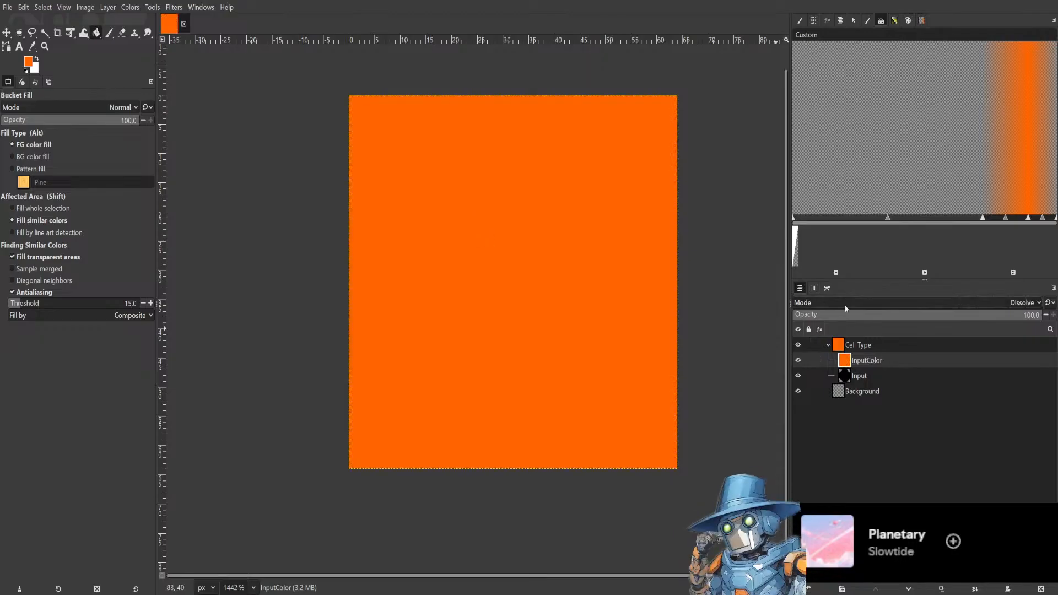
pyautogui.click(848, 302)
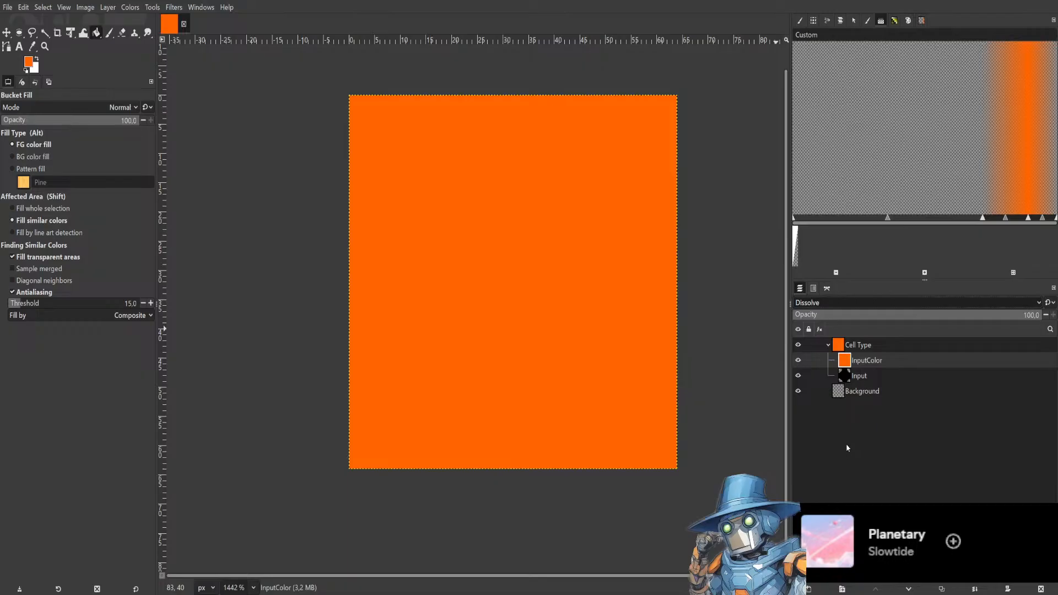
pyautogui.click(817, 479)
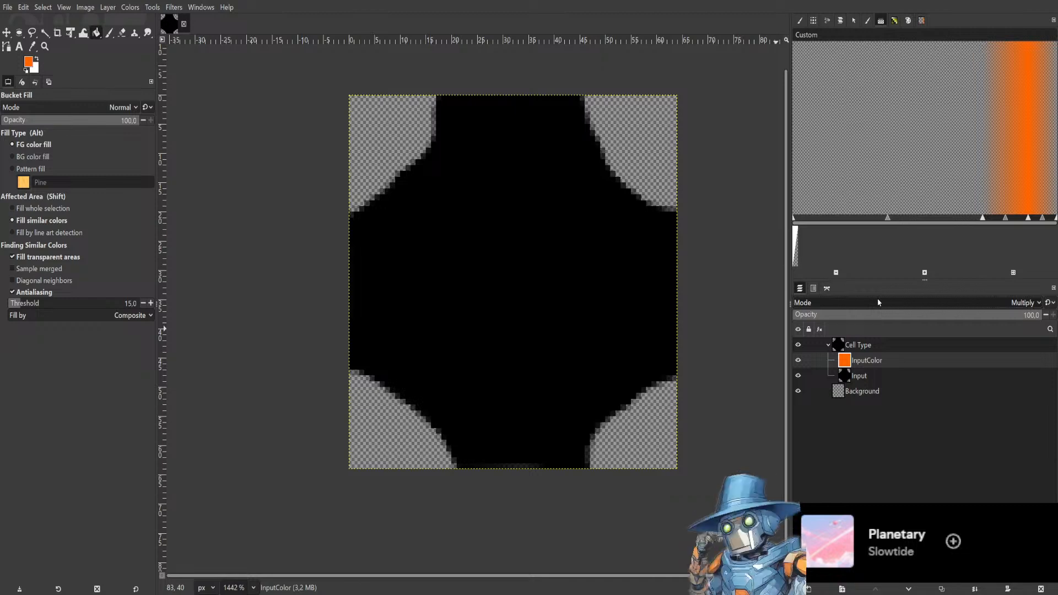
# Select the Cell Type layer group and repeat the last filter on it.
pyautogui.click(858, 378)
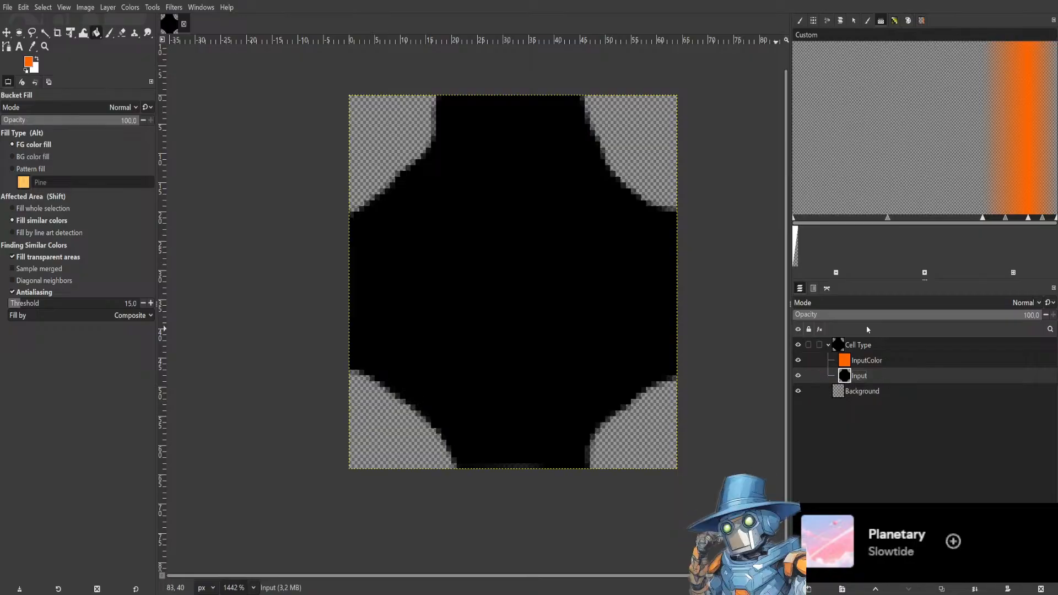
pyautogui.click(873, 346)
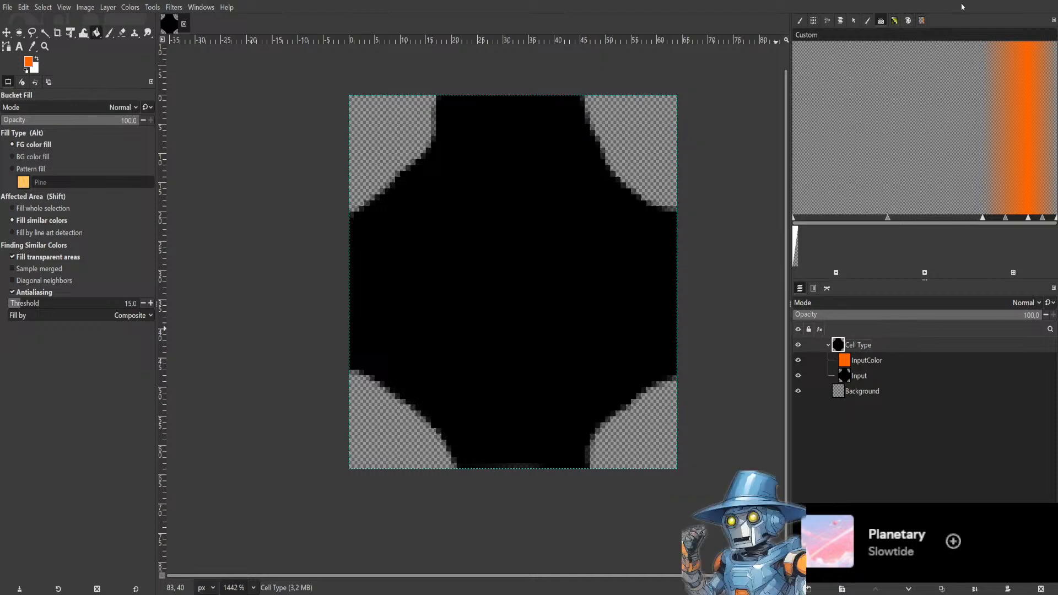
pyautogui.hotkey('ctrl', 'f')
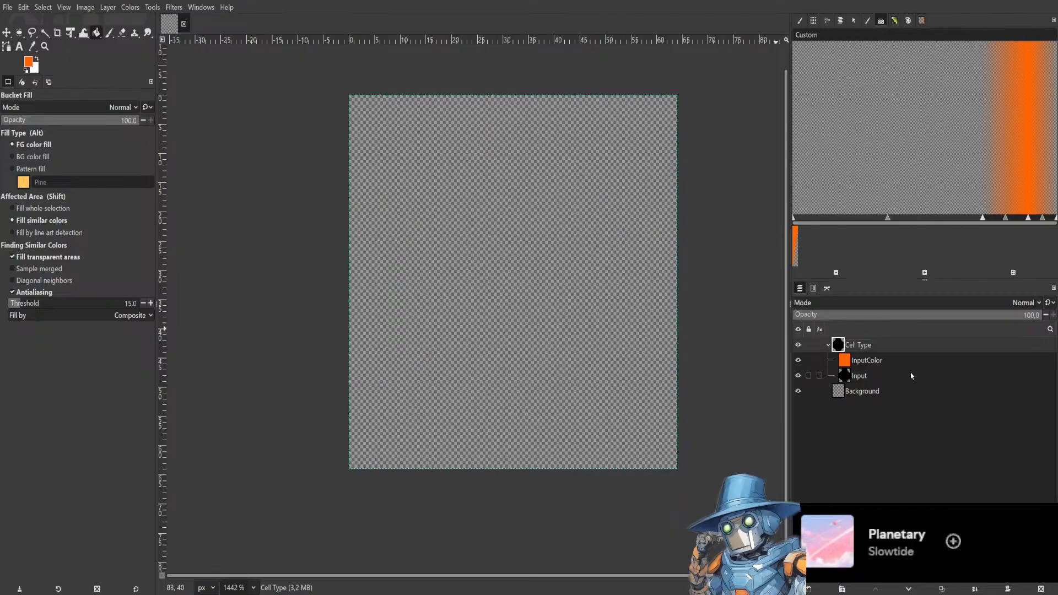
# Inspect the InputColor, Input and Cell Type layers by selecting each in turn.
pyautogui.click(869, 361)
pyautogui.click(877, 376)
pyautogui.click(889, 362)
pyautogui.click(879, 346)
pyautogui.click(880, 360)
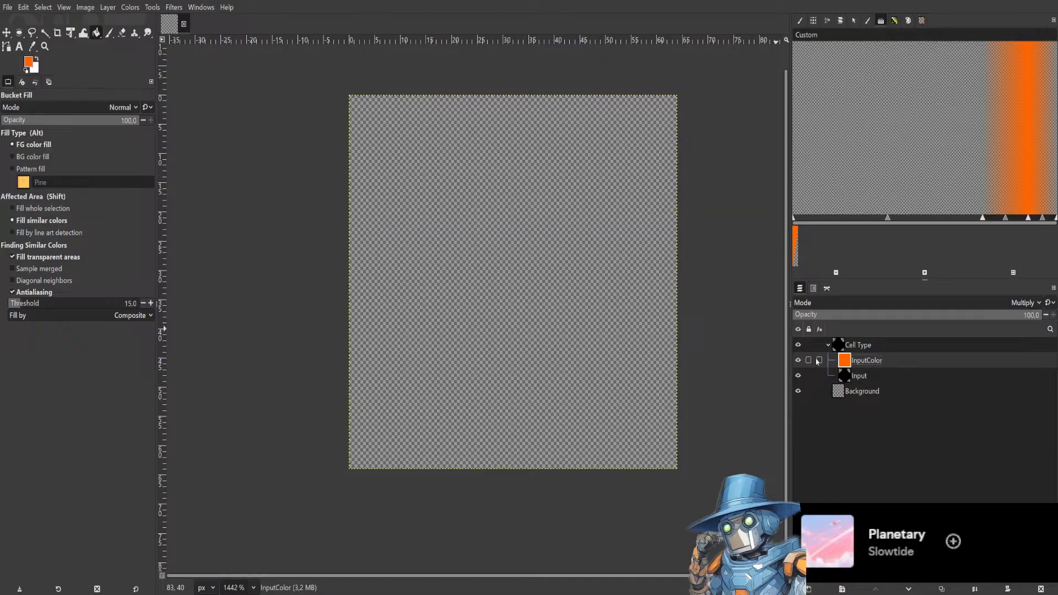
pyautogui.click(890, 376)
pyautogui.click(885, 358)
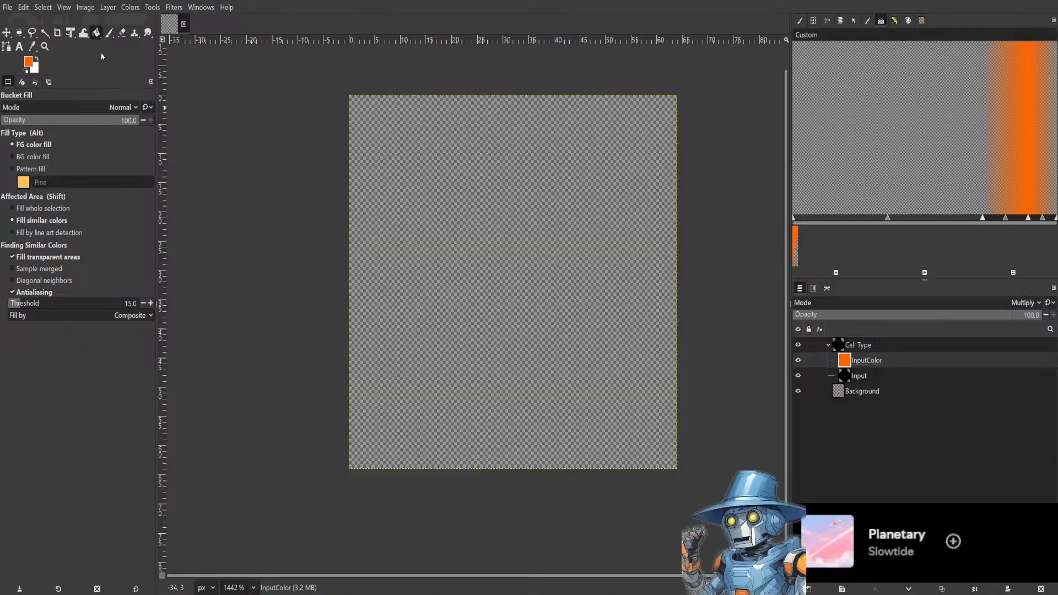
pyautogui.click(874, 350)
pyautogui.click(879, 362)
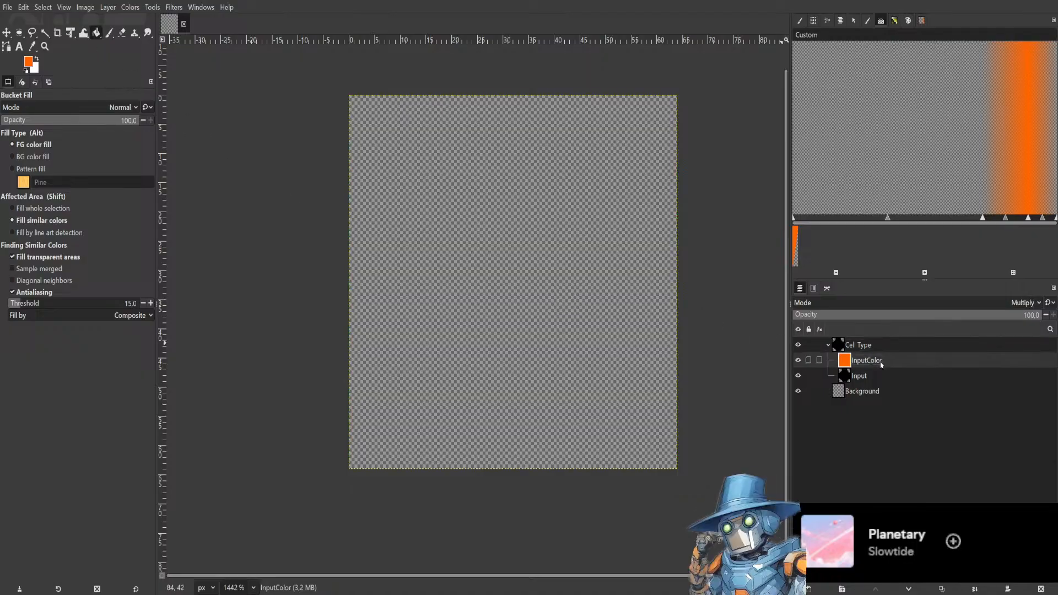
# Move the Input layer above InputColor inside the Cell Type group.
pyautogui.click(110, 33)
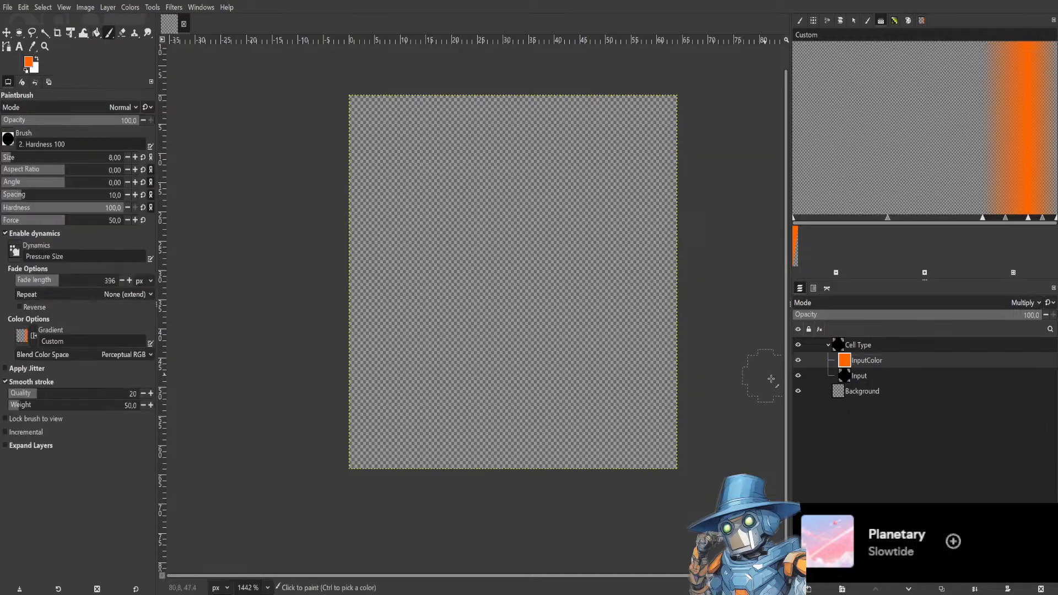
pyautogui.click(854, 347)
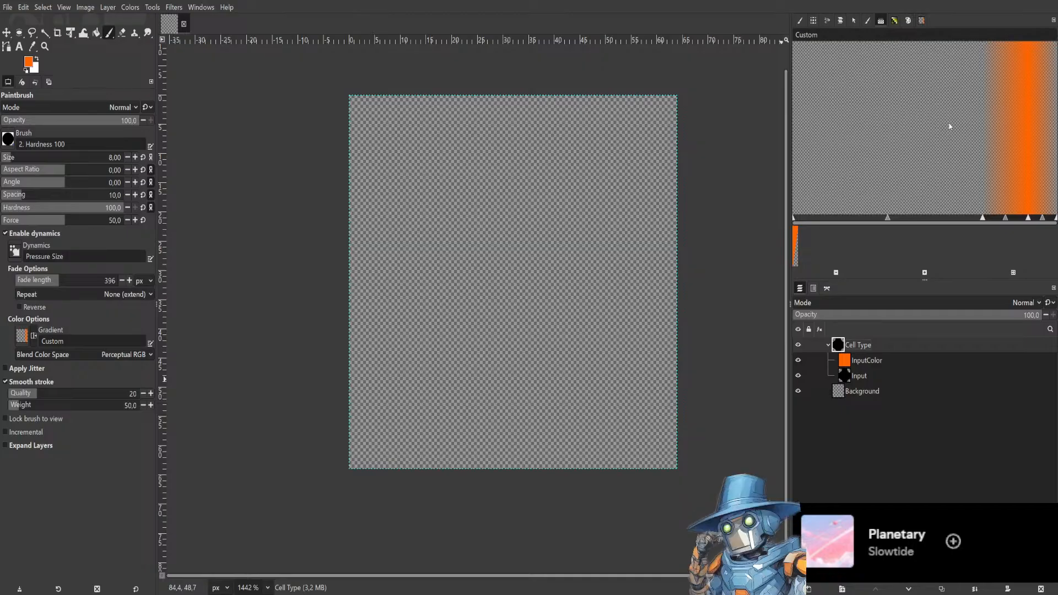
pyautogui.moveTo(873, 377); pyautogui.dragTo(873, 360)
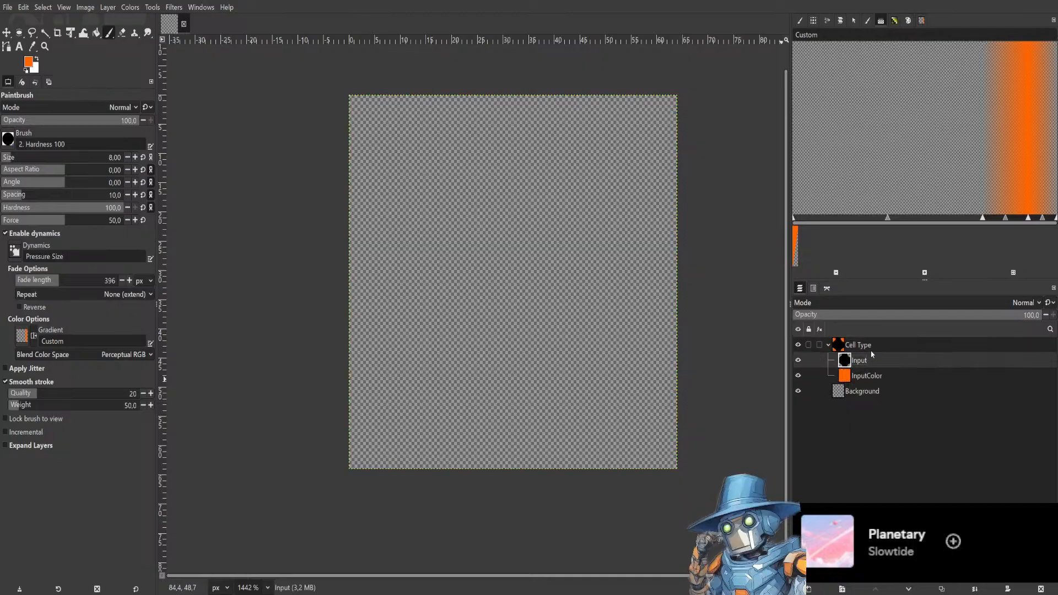
# Hide the Background layer and delete it.
pyautogui.click(868, 352)
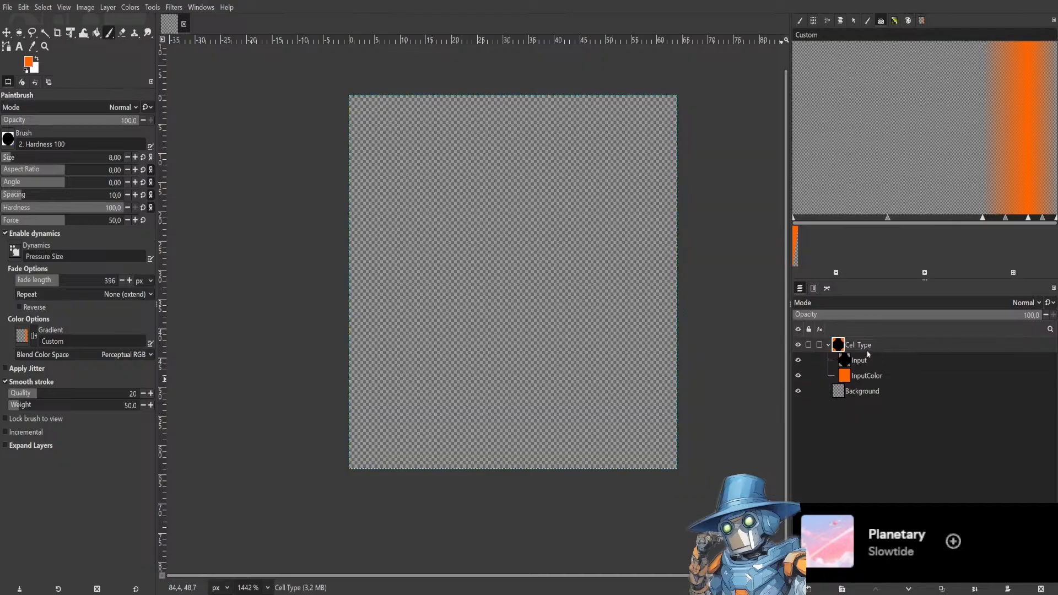
pyautogui.click(865, 394)
pyautogui.click(798, 391)
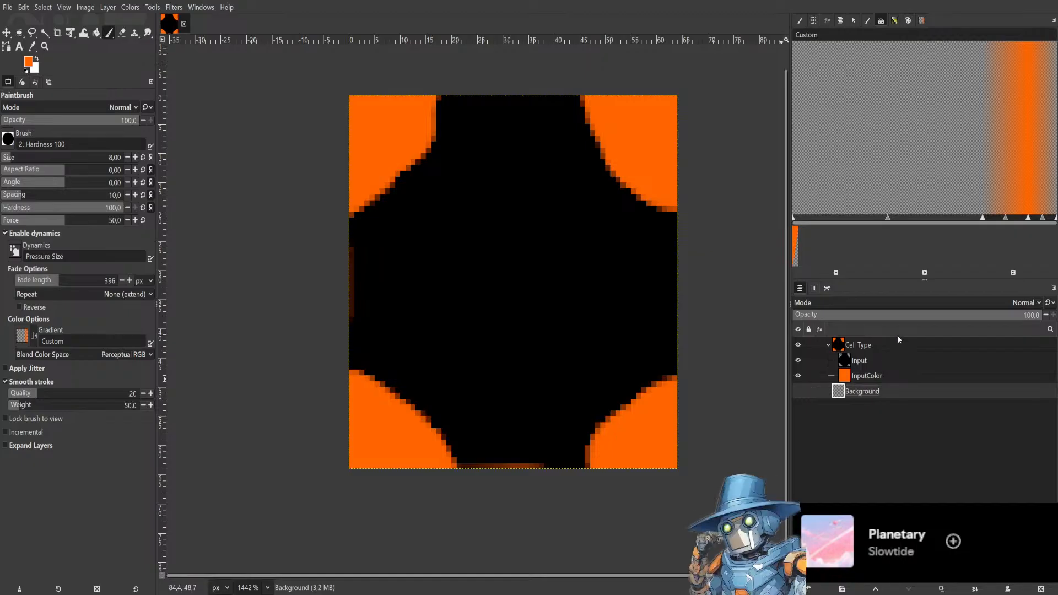
pyautogui.press('Delete')
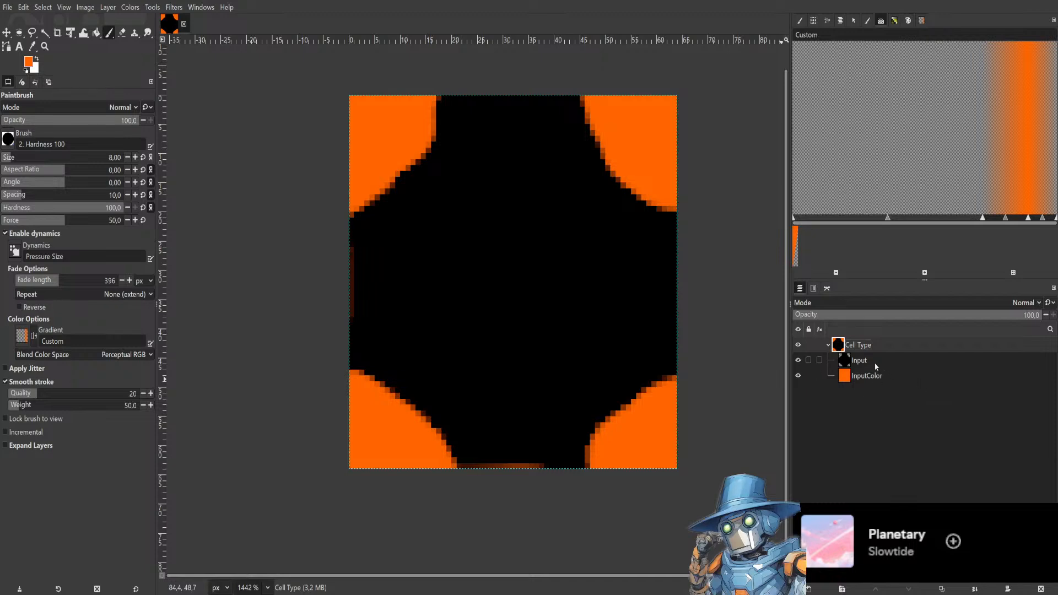
# Move the Input layer back below InputColor and undo the last change.
pyautogui.moveTo(876, 367); pyautogui.dragTo(874, 386)
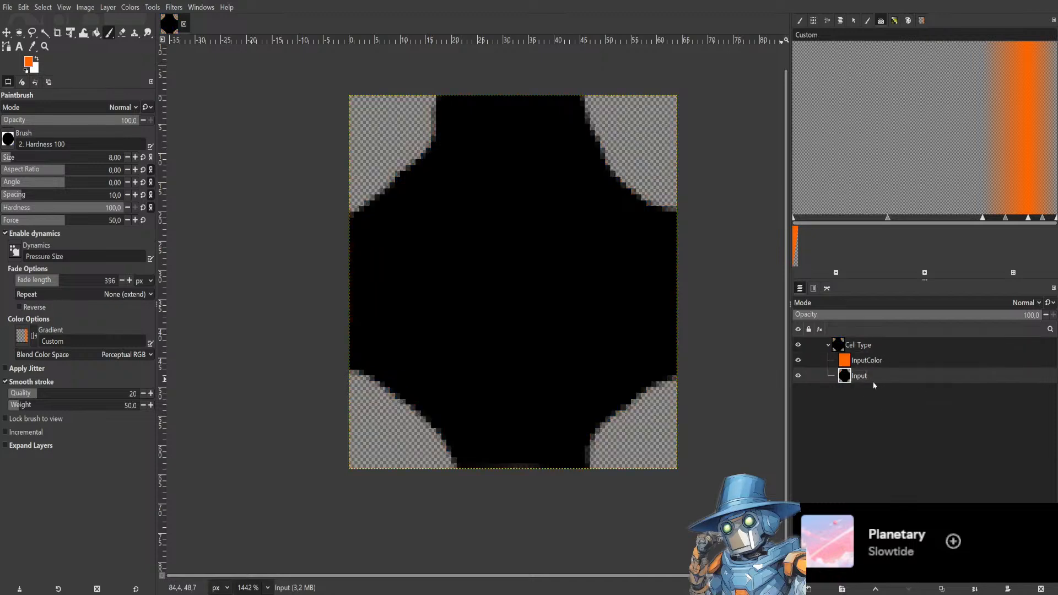
pyautogui.click(891, 360)
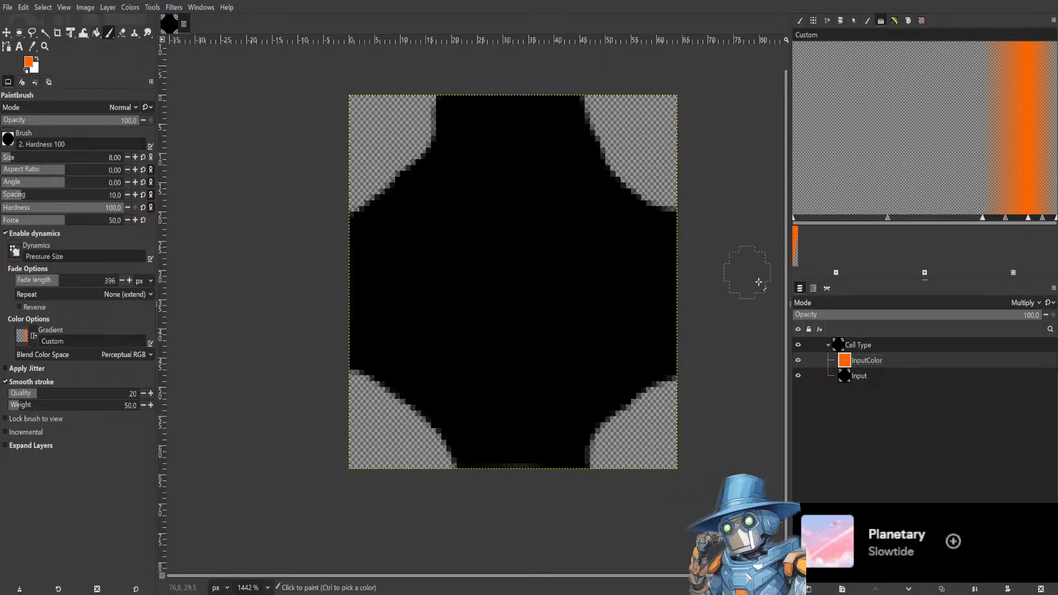
pyautogui.click(867, 302)
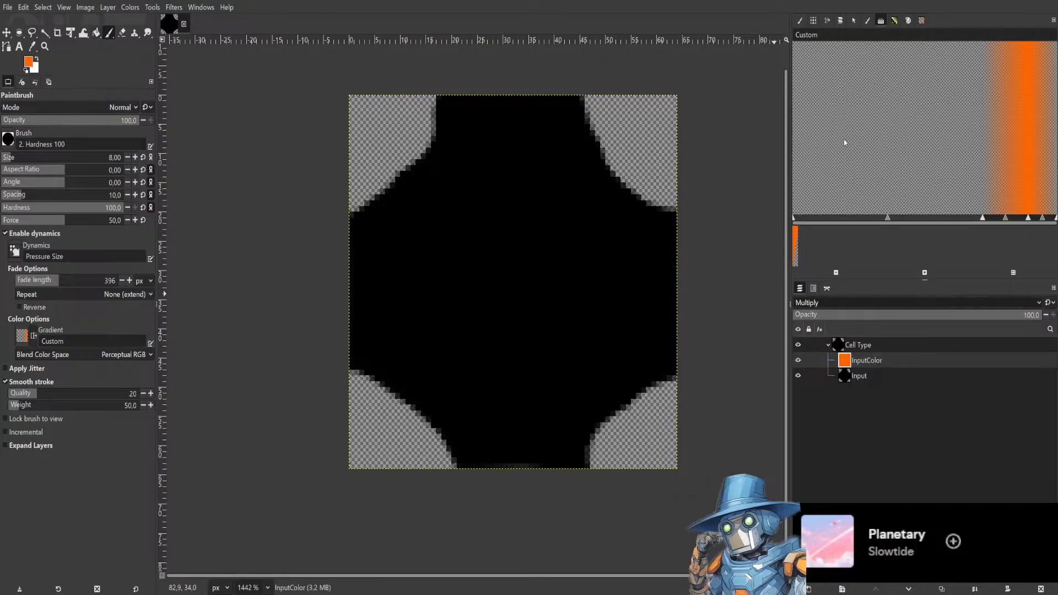
pyautogui.hotkey('ctrl', 'z')
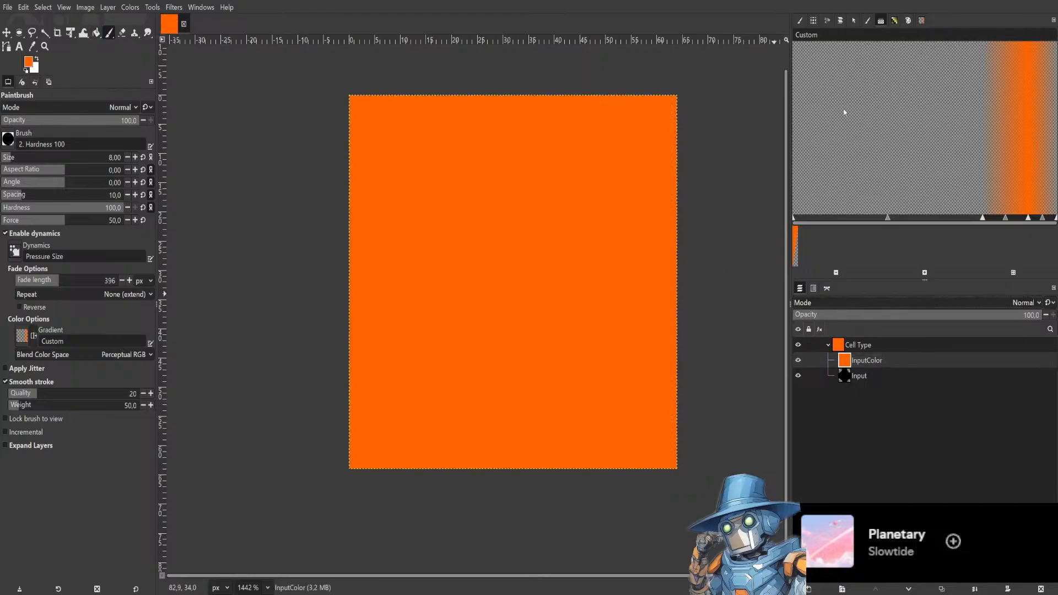
# Clear the entire contents of the InputColor layer.
pyautogui.click(874, 374)
pyautogui.click(877, 361)
pyautogui.press('Delete')
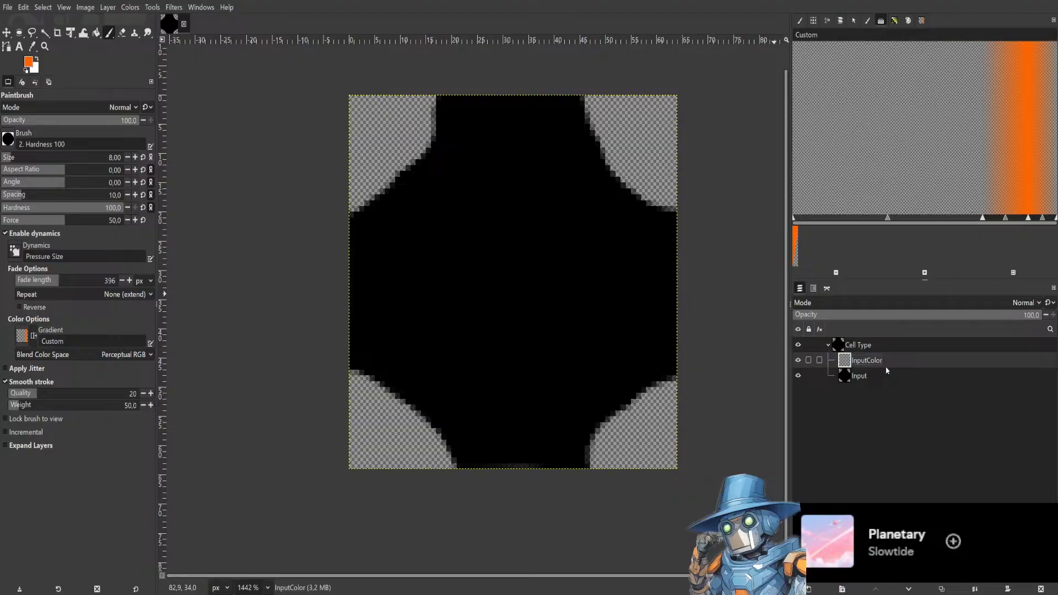
# Move the Input layer out of the Cell Type group, placing it below the group.
pyautogui.click(869, 380)
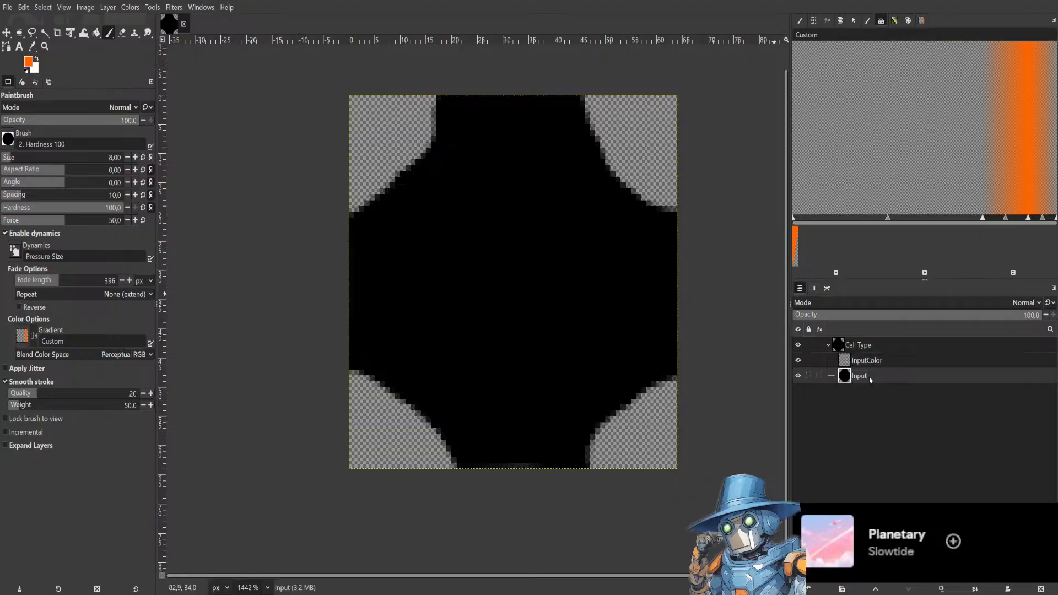
pyautogui.click(837, 346)
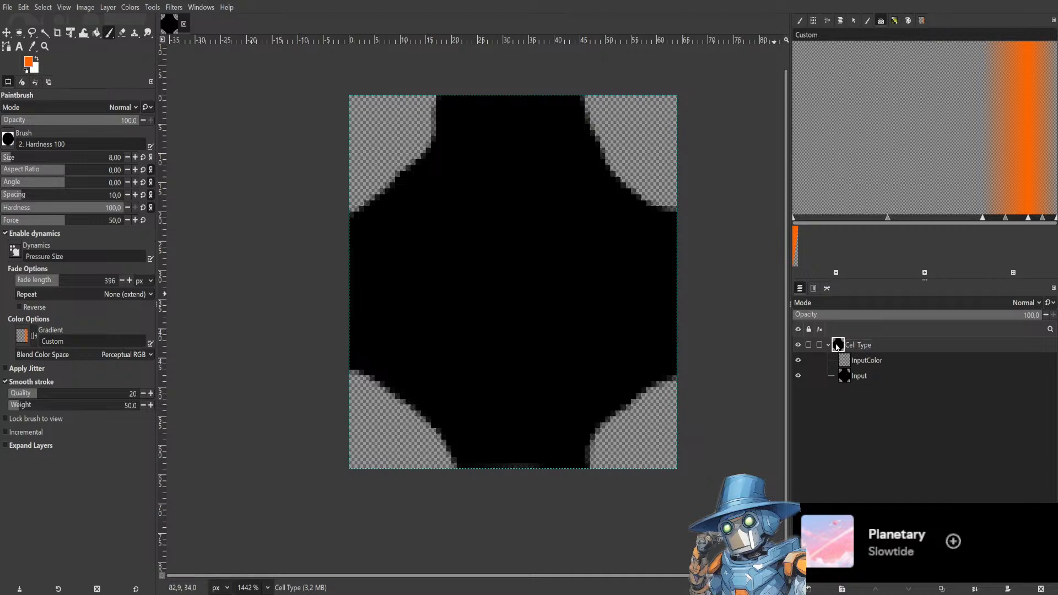
pyautogui.click(874, 377)
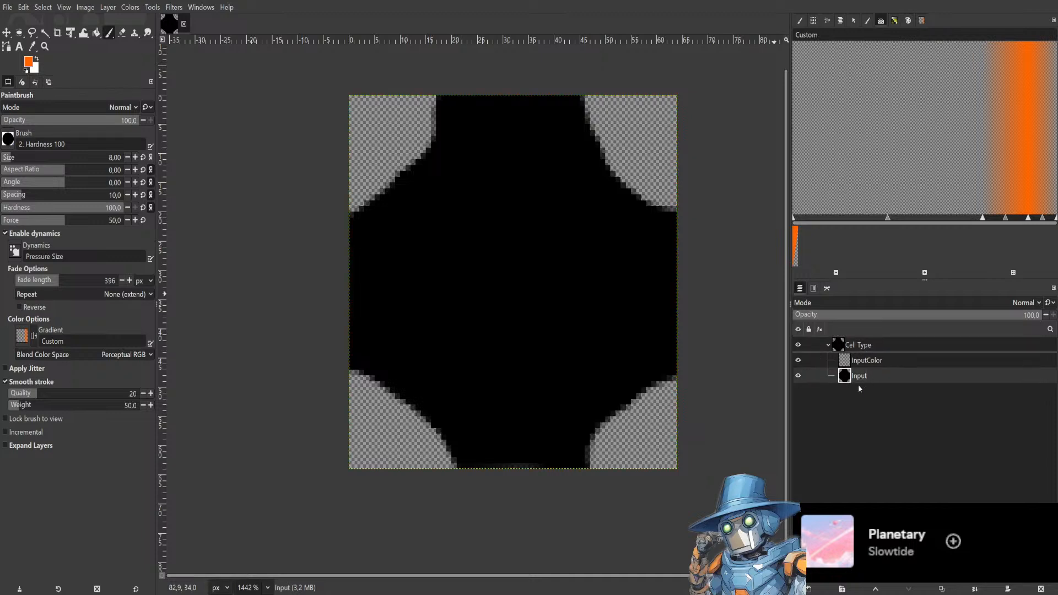
pyautogui.moveTo(859, 386); pyautogui.dragTo(859, 387)
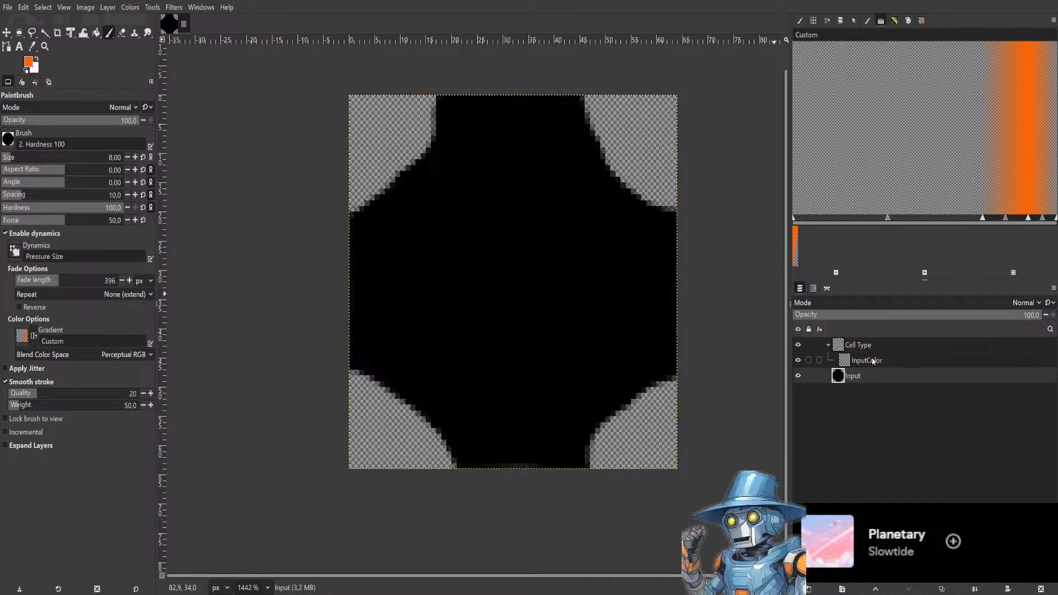
# Paint a large orange X shape across the InputColor layer with the Paintbrush, undoing the last stray stroke.
pyautogui.click(872, 362)
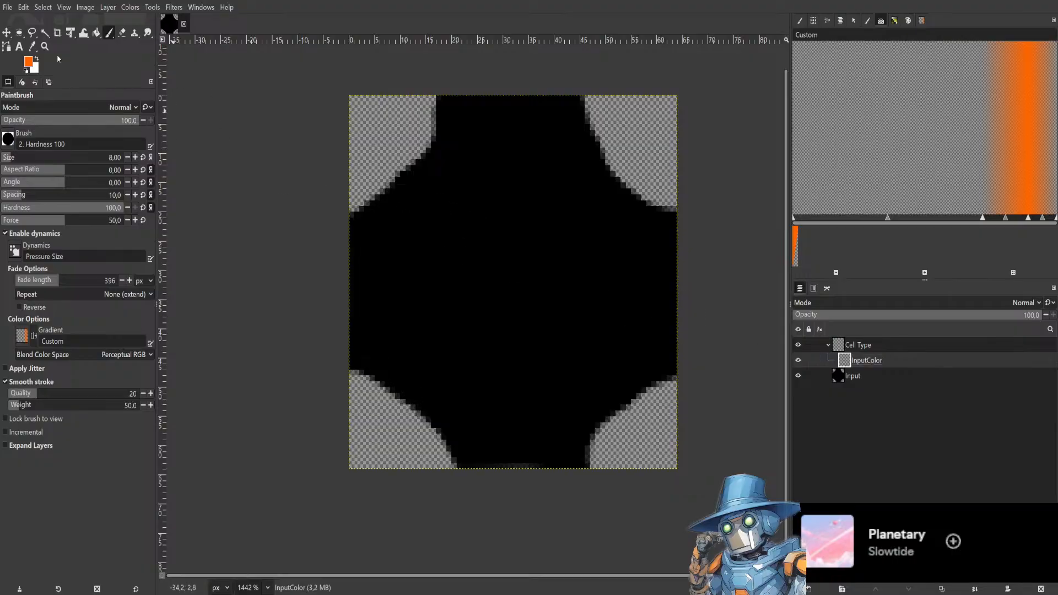
pyautogui.moveTo(518, 224)
pyautogui.mouseDown()
pyautogui.moveTo(347, 119)
pyautogui.moveTo(482, 270)
pyautogui.moveTo(413, 392)
pyautogui.moveTo(644, 199)
pyautogui.moveTo(642, 432)
pyautogui.moveTo(459, 329)
pyautogui.moveTo(393, 381)
pyautogui.moveTo(480, 155)
pyautogui.moveTo(454, 161)
pyautogui.mouseUp()
pyautogui.click(549, 188)
pyautogui.moveTo(561, 176)
pyautogui.mouseDown()
pyautogui.moveTo(579, 165)
pyautogui.moveTo(608, 387)
pyautogui.moveTo(472, 313)
pyautogui.moveTo(394, 384)
pyautogui.moveTo(436, 242)
pyautogui.mouseUp()
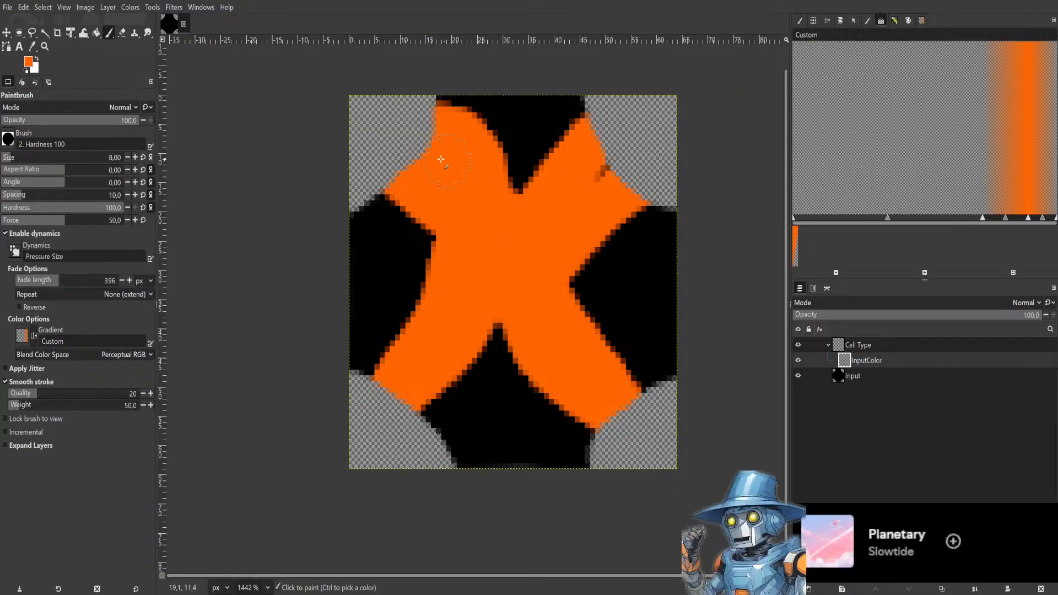
pyautogui.moveTo(523, 205)
pyautogui.mouseDown()
pyautogui.moveTo(525, 182)
pyautogui.moveTo(610, 130)
pyautogui.mouseUp()
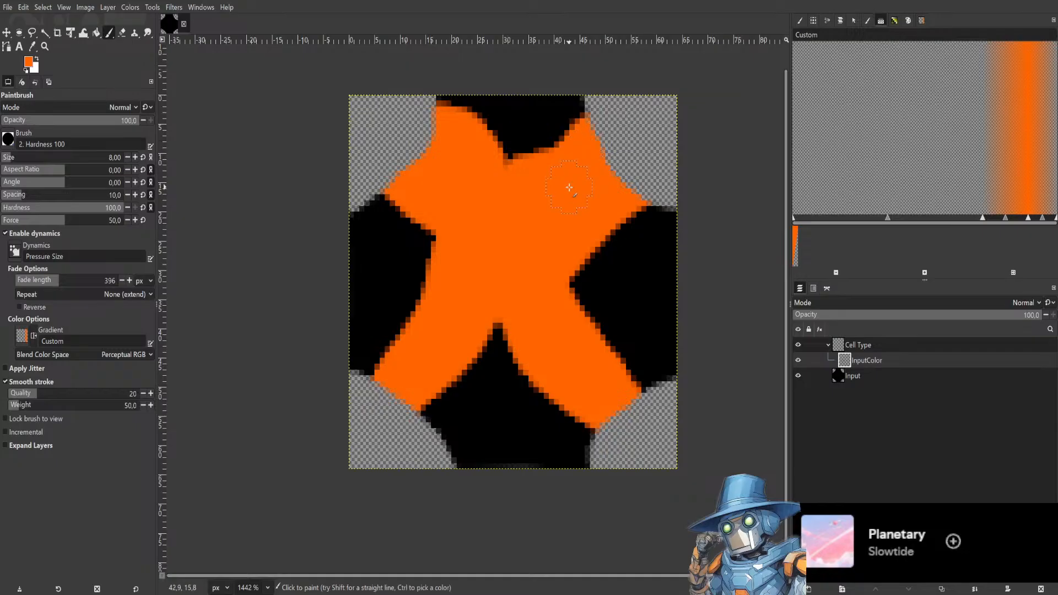
pyautogui.moveTo(548, 248)
pyautogui.mouseDown()
pyautogui.moveTo(426, 411)
pyautogui.moveTo(444, 362)
pyautogui.moveTo(437, 256)
pyautogui.moveTo(364, 190)
pyautogui.mouseUp()
pyautogui.moveTo(446, 100); pyautogui.dragTo(449, 119)
pyautogui.hotkey('ctrl', 'z')
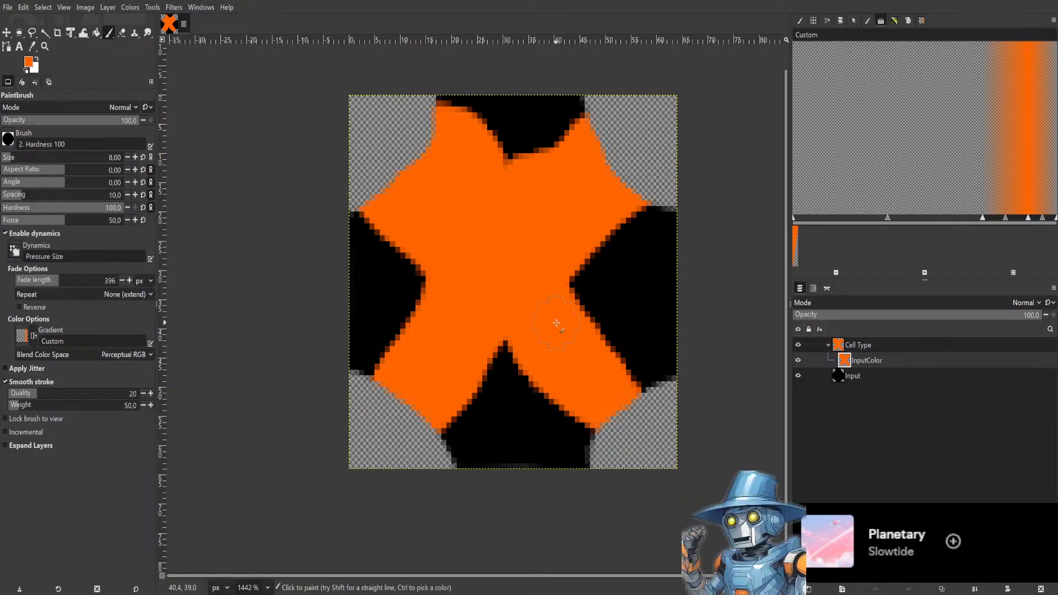
# Add another orange stroke on the X's lower-left arm on the InputColor layer.
pyautogui.click(862, 381)
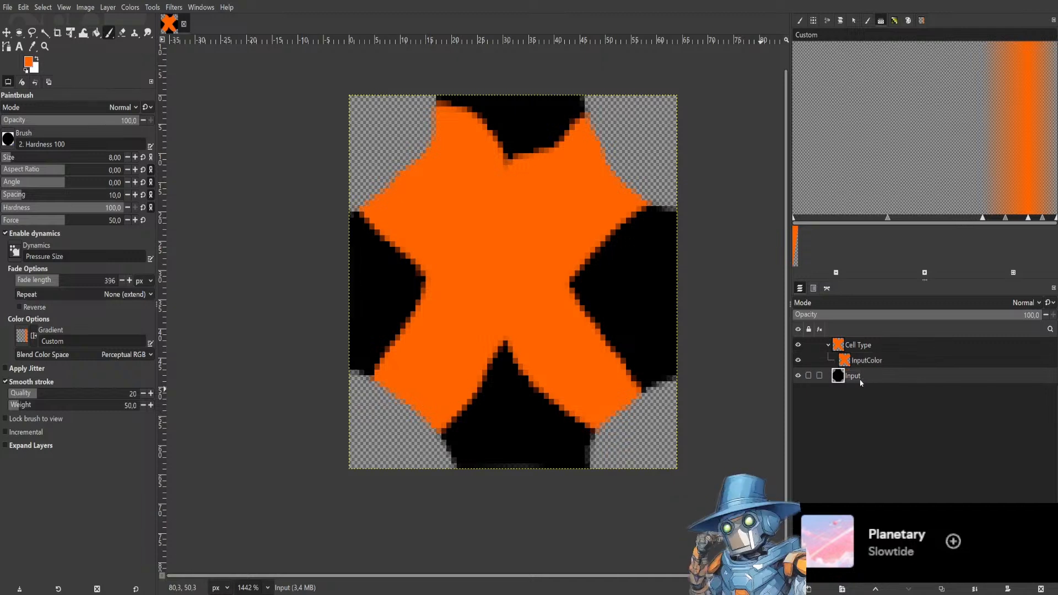
pyautogui.click(884, 363)
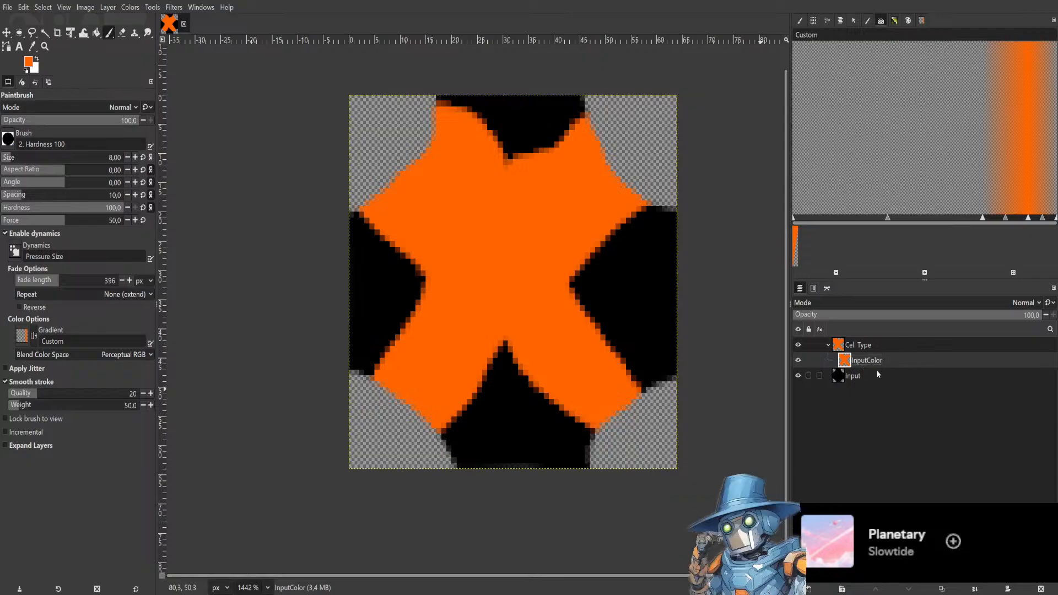
pyautogui.click(879, 374)
pyautogui.click(890, 362)
pyautogui.moveTo(559, 292)
pyautogui.mouseDown()
pyautogui.moveTo(546, 259)
pyautogui.moveTo(564, 320)
pyautogui.moveTo(616, 401)
pyautogui.moveTo(485, 305)
pyautogui.moveTo(433, 397)
pyautogui.mouseUp()
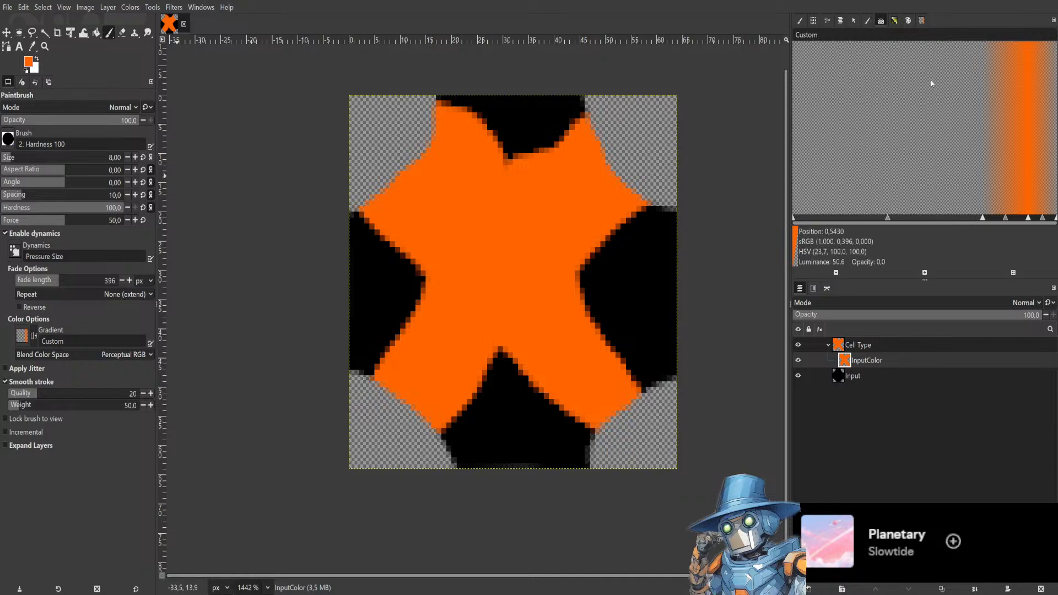
# Browse the dock's tabs for brushes, patterns, palettes and gradients.
pyautogui.click(867, 21)
pyautogui.click(854, 21)
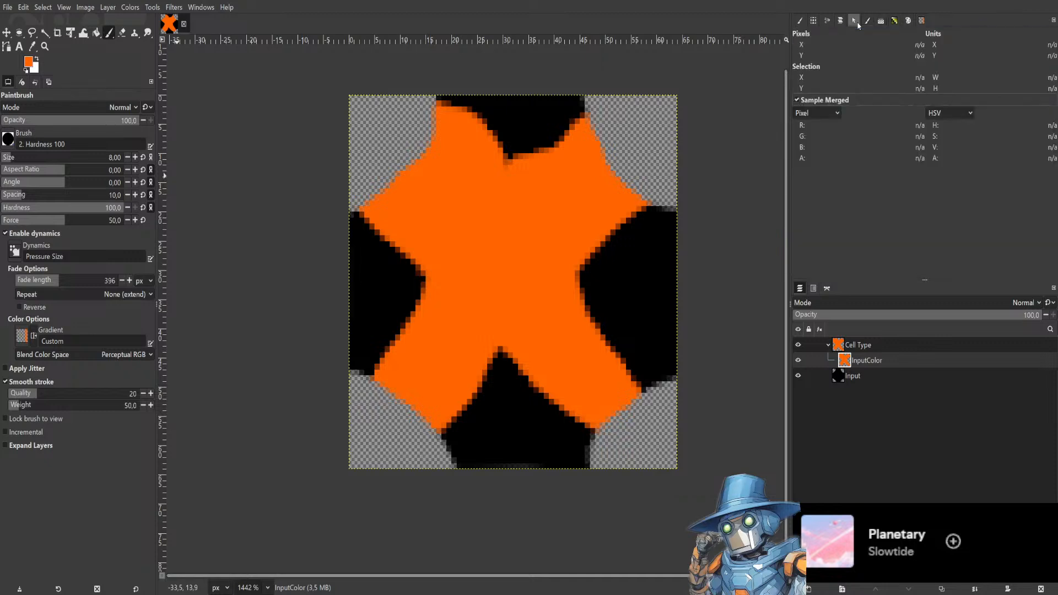
pyautogui.click(896, 20)
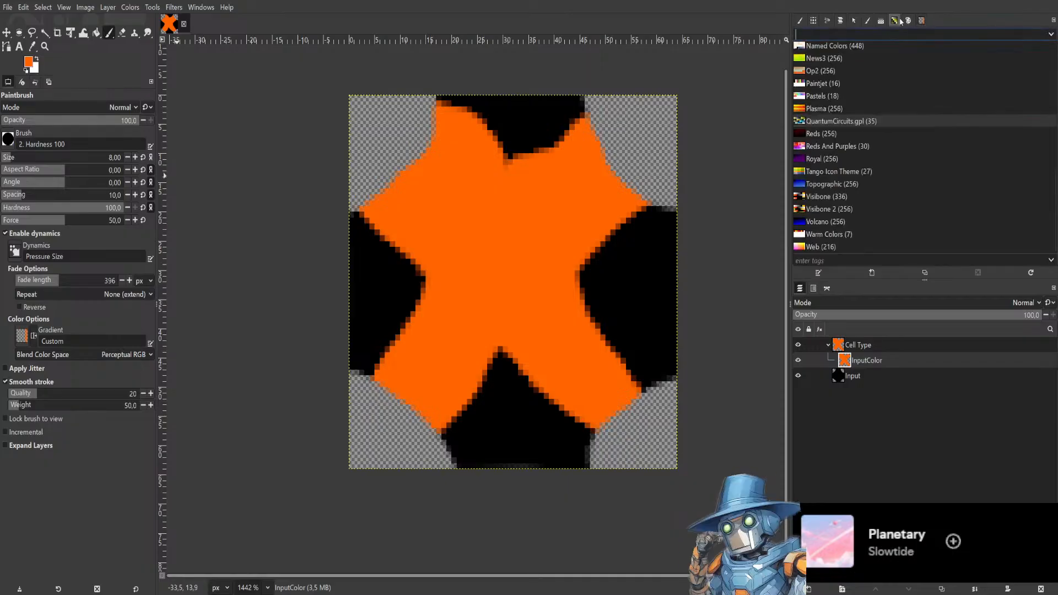
pyautogui.click(800, 21)
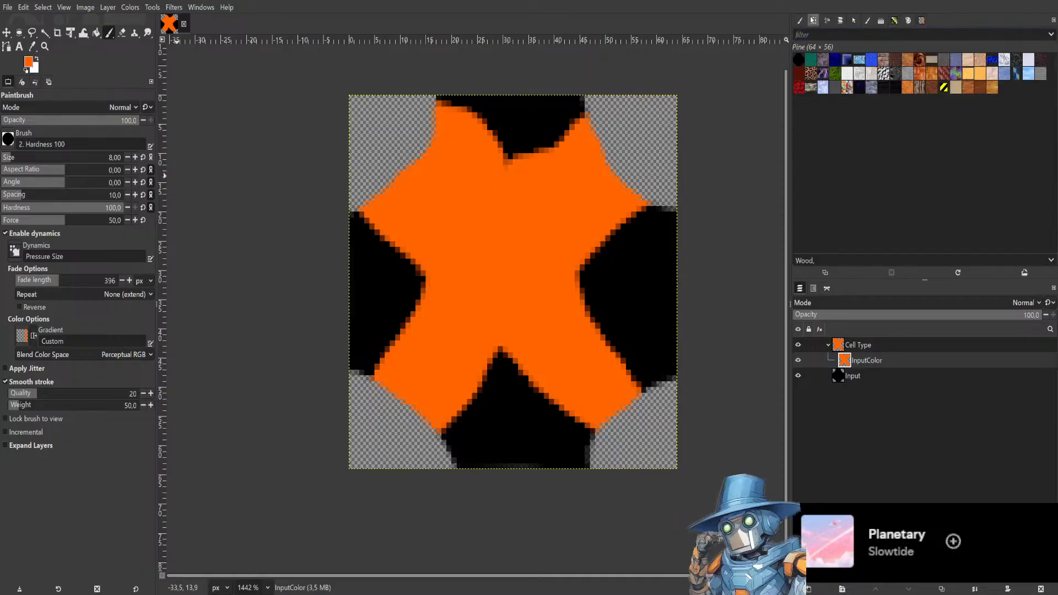
pyautogui.click(814, 20)
pyautogui.click(827, 20)
pyautogui.click(841, 20)
pyautogui.click(853, 20)
pyautogui.click(908, 21)
pyautogui.click(922, 21)
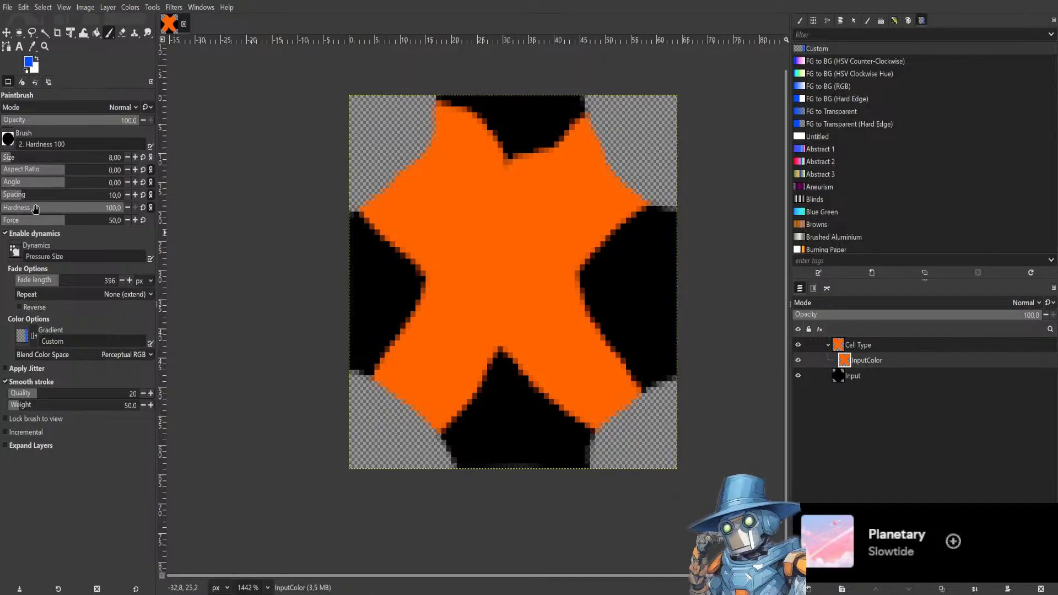
# Set the brush hardness to 12 and paint a blue edge stroke along the X's right inner side.
pyautogui.click(16, 208)
pyautogui.moveTo(600, 281)
pyautogui.mouseDown()
pyautogui.moveTo(686, 373)
pyautogui.moveTo(590, 264)
pyautogui.moveTo(579, 236)
pyautogui.mouseUp()
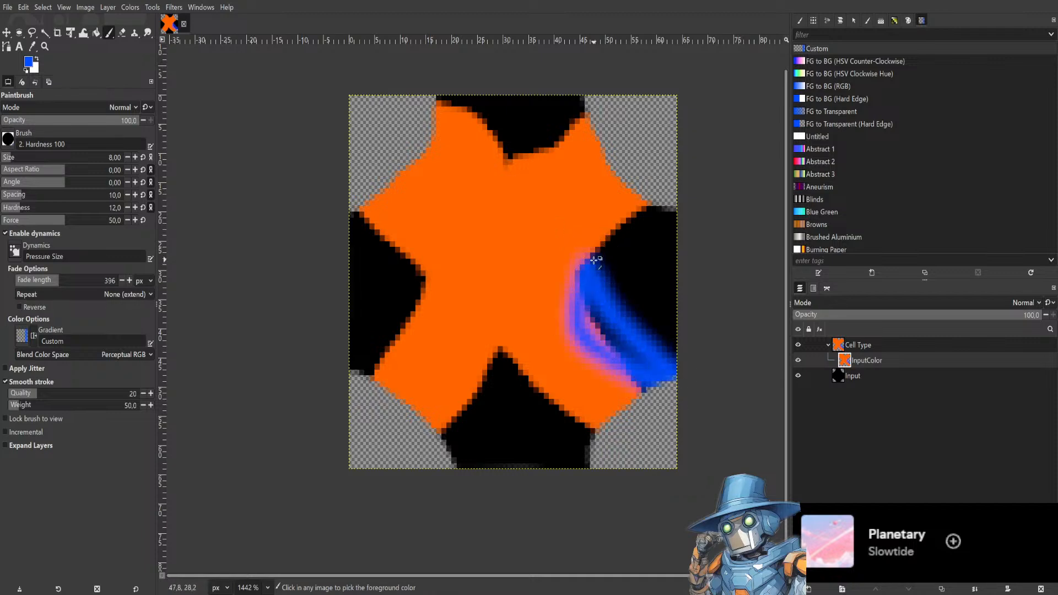
pyautogui.hotkey('ctrl', 'z')
pyautogui.moveTo(656, 215)
pyautogui.mouseDown()
pyautogui.moveTo(598, 256)
pyautogui.moveTo(599, 270)
pyautogui.moveTo(668, 380)
pyautogui.mouseUp()
pyautogui.hotkey('ctrl', 'z')
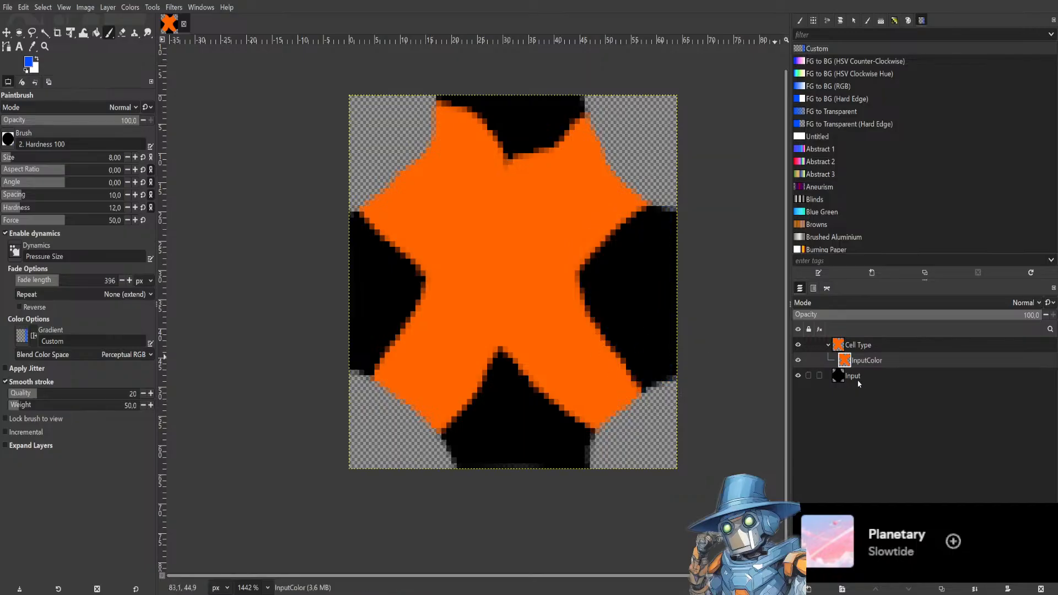
pyautogui.moveTo(642, 210)
pyautogui.mouseDown()
pyautogui.moveTo(593, 243)
pyautogui.moveTo(571, 291)
pyautogui.moveTo(639, 388)
pyautogui.mouseUp()
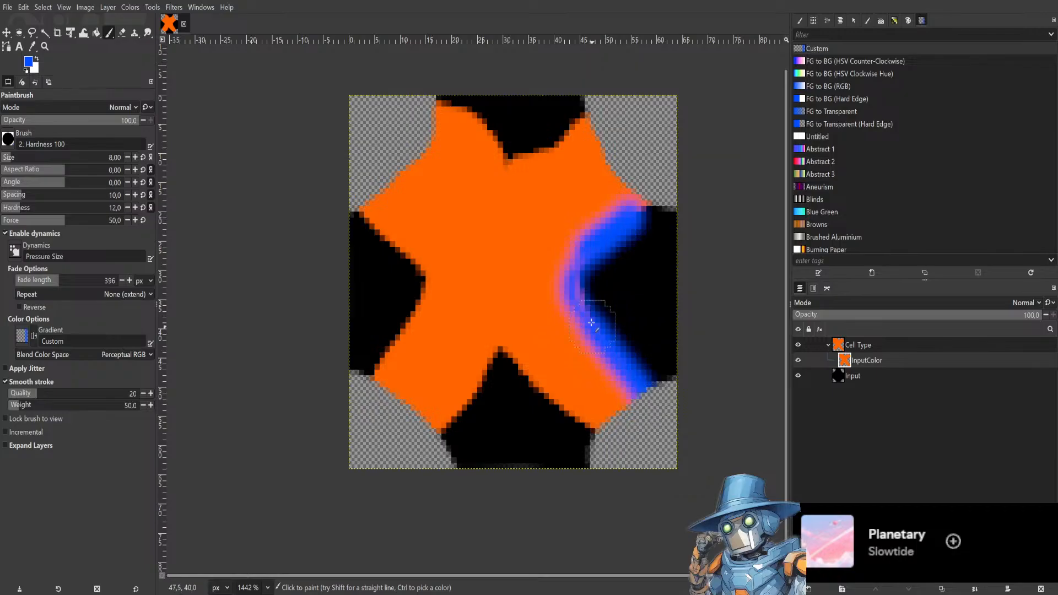
# Paint blue edge strokes along the X's top, left and bottom inner sides.
pyautogui.moveTo(574, 114)
pyautogui.mouseDown()
pyautogui.moveTo(539, 150)
pyautogui.moveTo(503, 163)
pyautogui.moveTo(433, 91)
pyautogui.mouseUp()
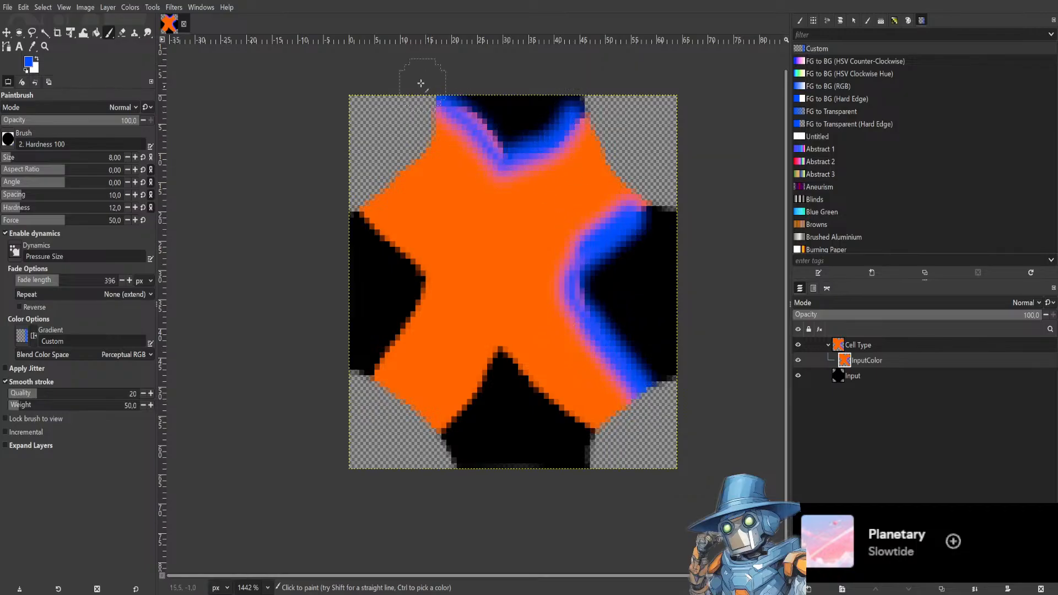
pyautogui.moveTo(472, 125)
pyautogui.mouseDown()
pyautogui.moveTo(526, 154)
pyautogui.moveTo(444, 92)
pyautogui.mouseUp()
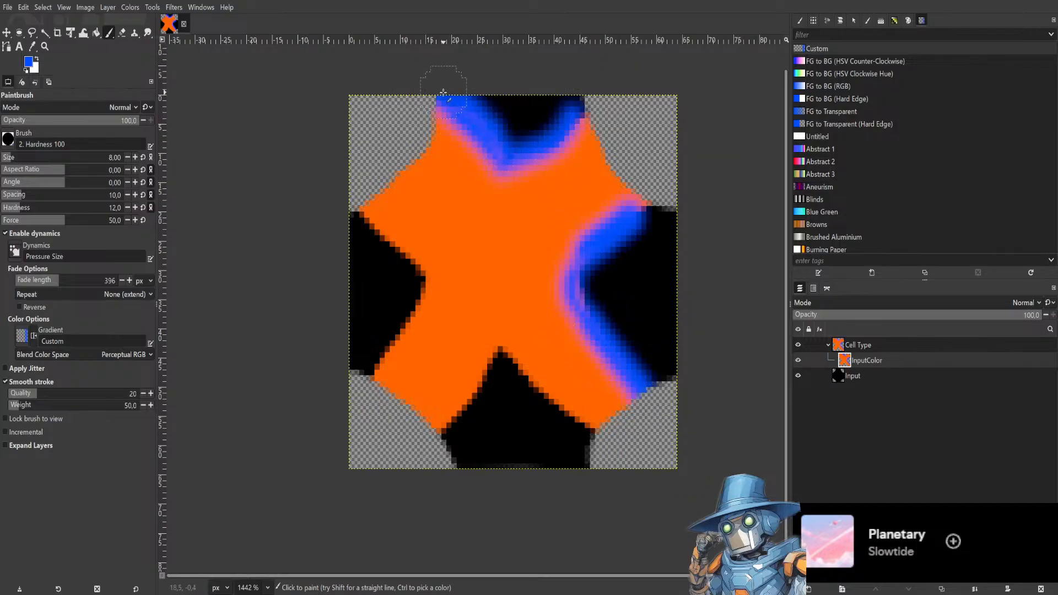
pyautogui.moveTo(359, 214)
pyautogui.mouseDown()
pyautogui.moveTo(428, 278)
pyautogui.moveTo(350, 386)
pyautogui.moveTo(378, 382)
pyautogui.moveTo(397, 362)
pyautogui.moveTo(373, 371)
pyautogui.moveTo(410, 330)
pyautogui.moveTo(429, 284)
pyautogui.moveTo(356, 217)
pyautogui.mouseUp()
pyautogui.moveTo(504, 368); pyautogui.dragTo(446, 438)
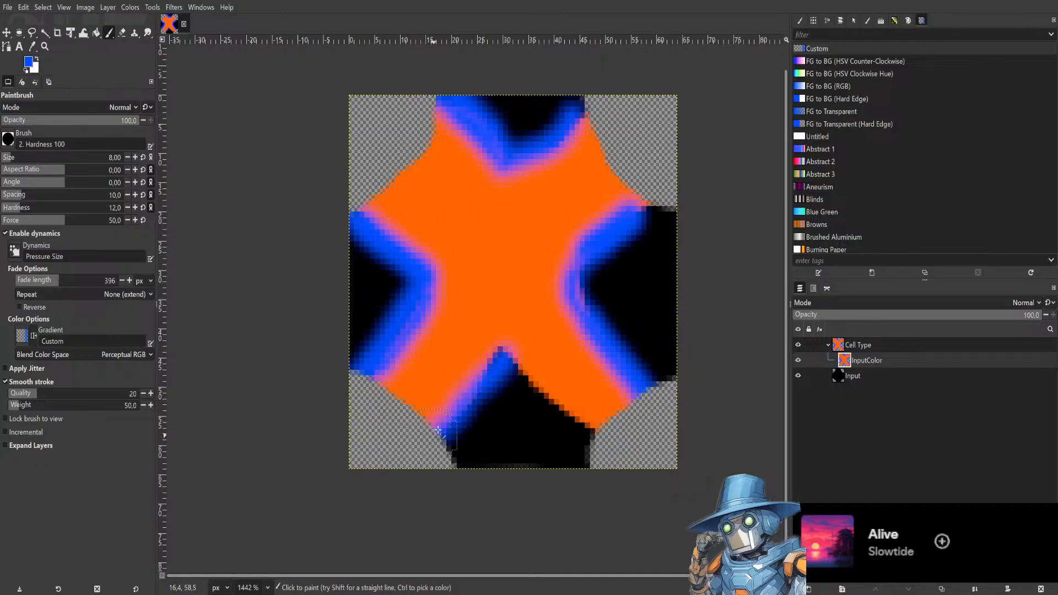
pyautogui.moveTo(501, 367); pyautogui.dragTo(603, 439)
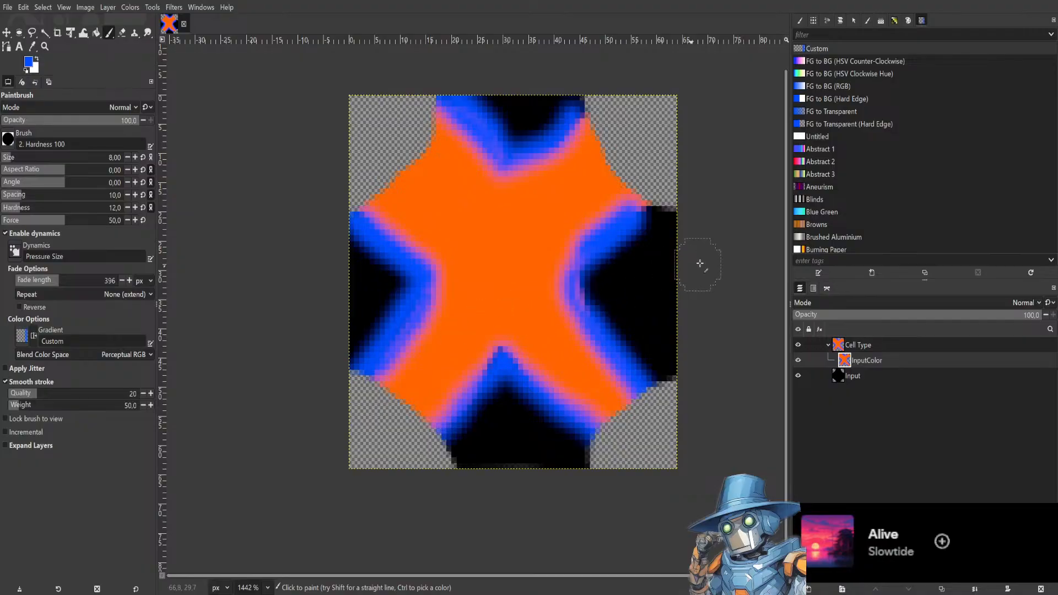
pyautogui.scroll(-2, 715, 253)
pyautogui.scroll(-4, 716, 254)
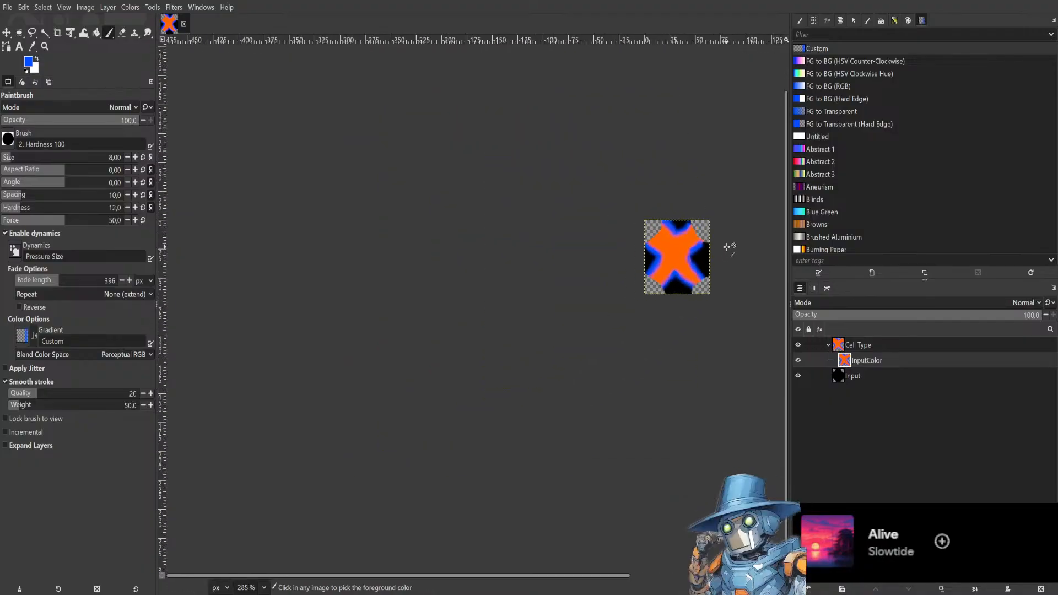
pyautogui.scroll(5, 730, 245)
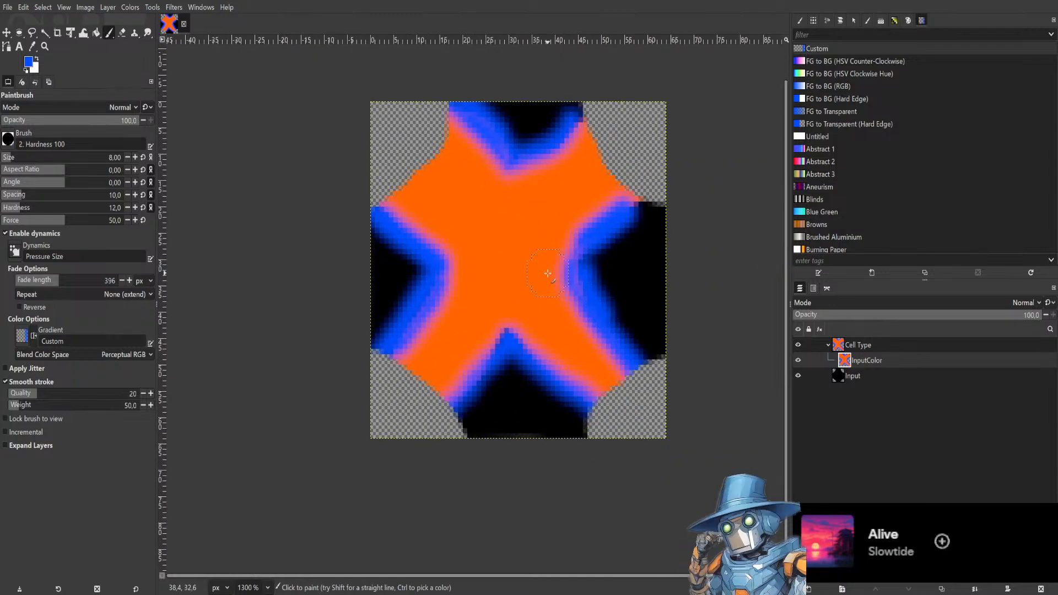
# Add an OutputColor layer to the Cell Type group and bucket-fill it with blue.
pyautogui.click(875, 375)
pyautogui.click(897, 364)
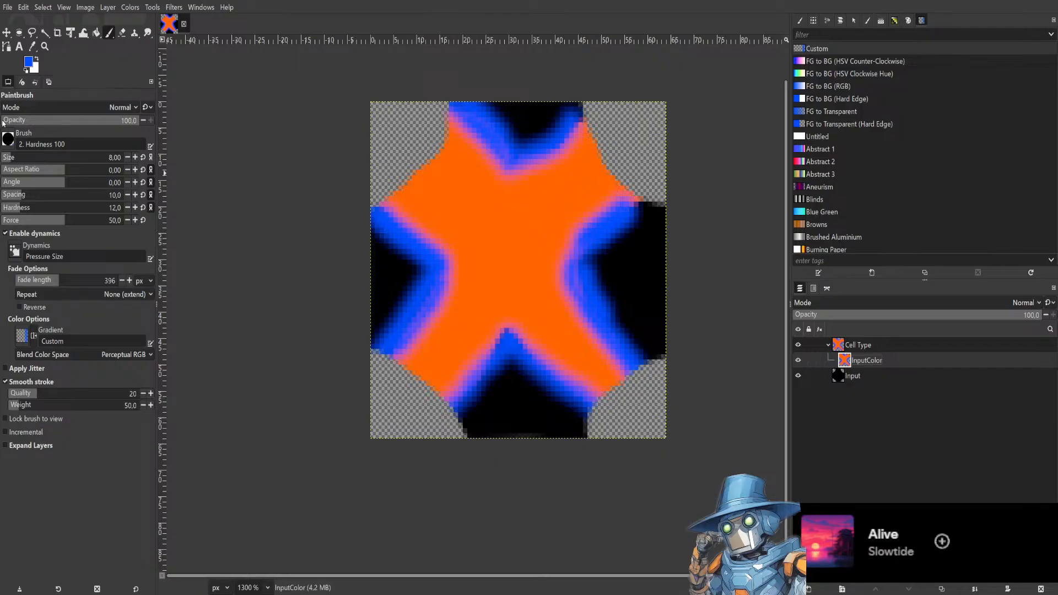
pyautogui.click(97, 32)
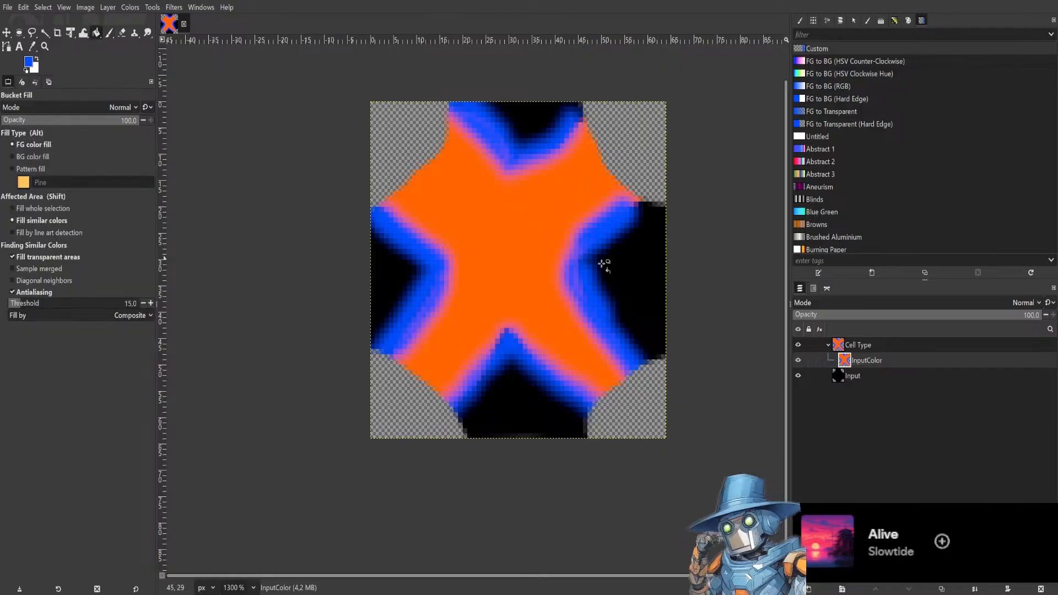
pyautogui.click(880, 346)
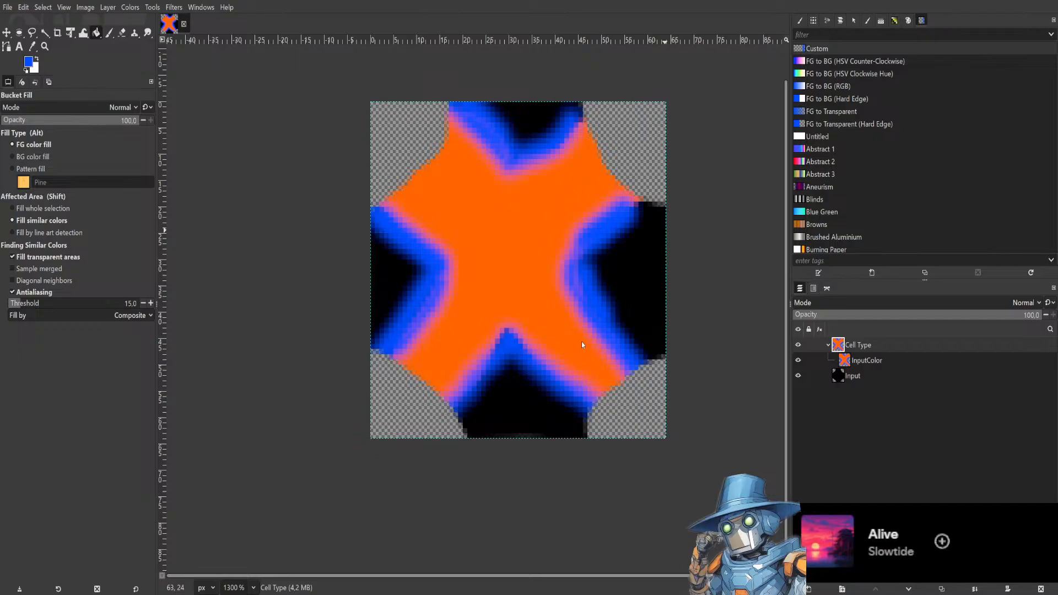
pyautogui.click(613, 430)
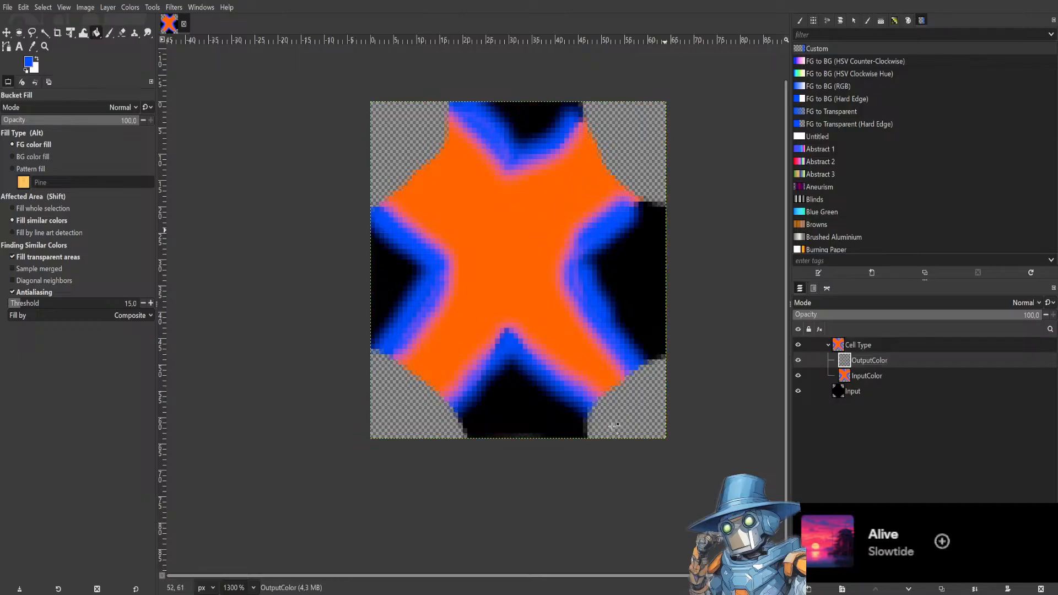
pyautogui.click(624, 284)
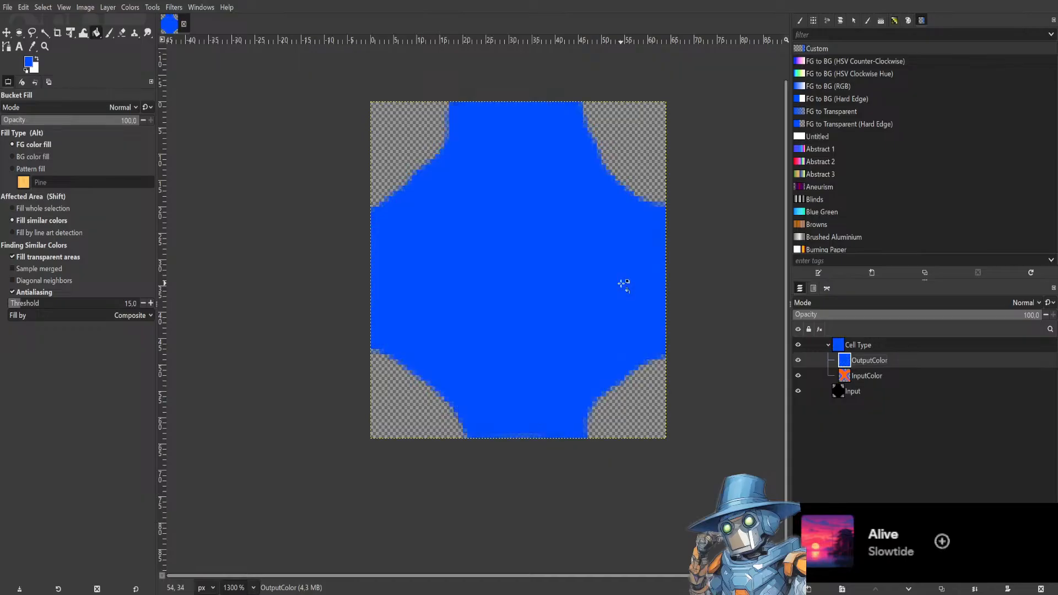
# Hide the OutputColor layer.
pyautogui.click(798, 360)
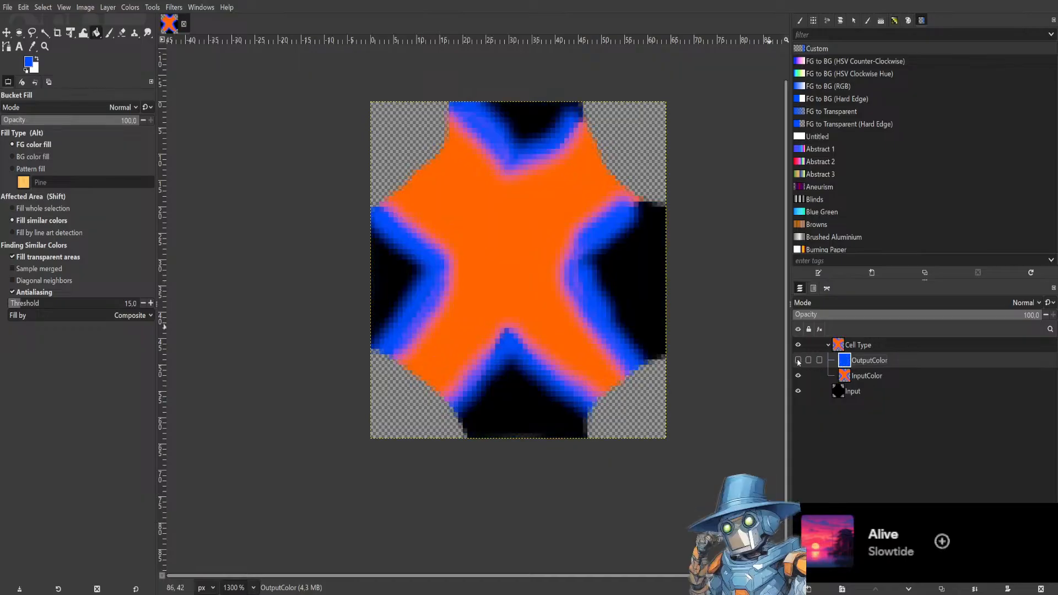
pyautogui.click(798, 361)
pyautogui.click(798, 360)
pyautogui.click(798, 361)
pyautogui.click(798, 361)
pyautogui.click(798, 360)
pyautogui.click(798, 361)
# Add NeutralColor and FixedColor layers to the Cell Type group and select the NeutralColor layer.
pyautogui.click(851, 391)
pyautogui.click(891, 345)
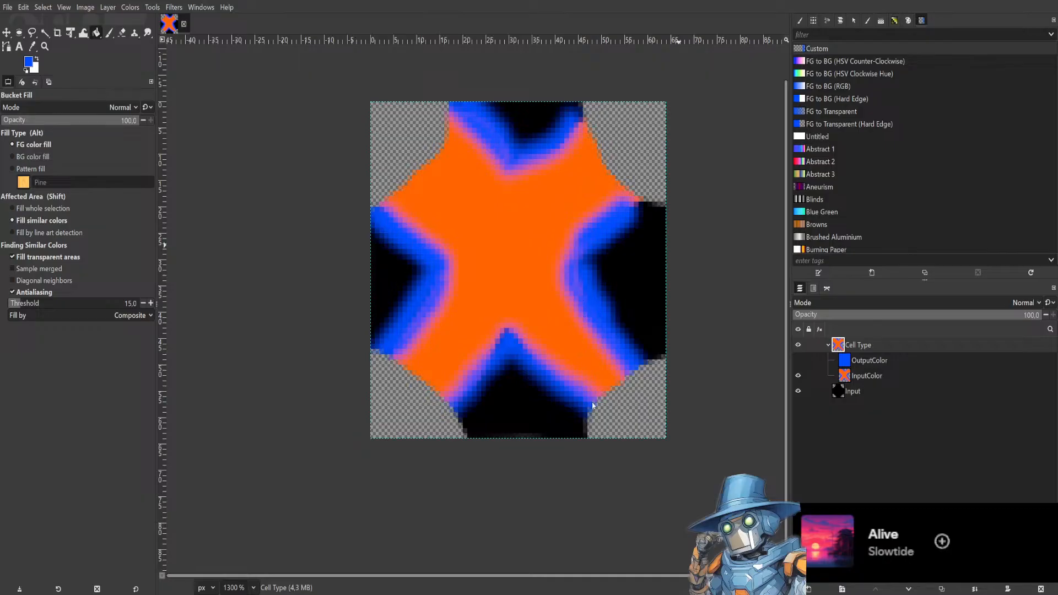
pyautogui.click(878, 342)
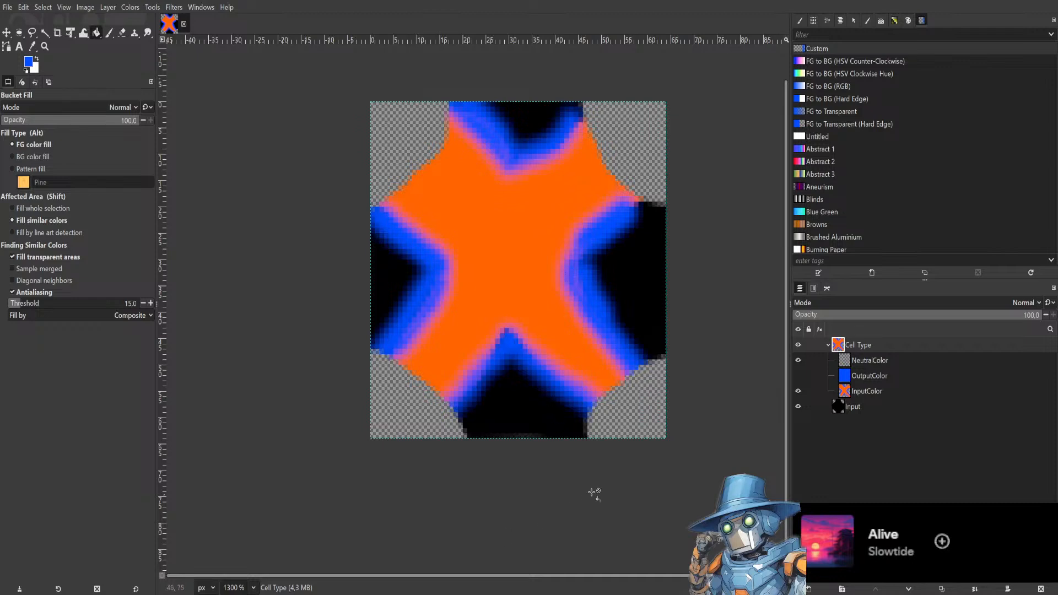
pyautogui.click(607, 427)
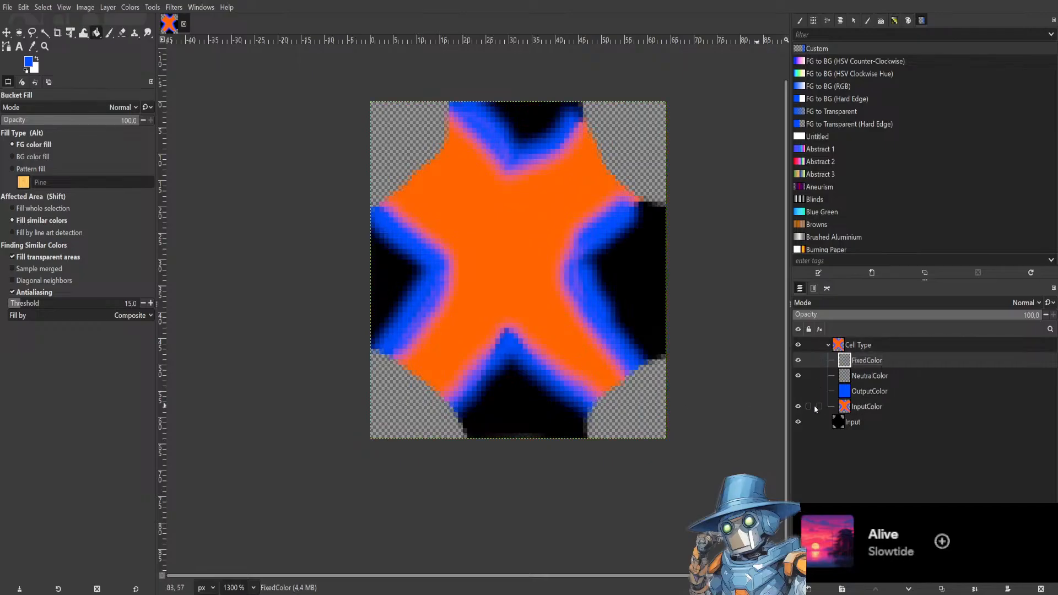
pyautogui.click(798, 406)
pyautogui.click(798, 407)
pyautogui.click(863, 406)
pyautogui.click(881, 392)
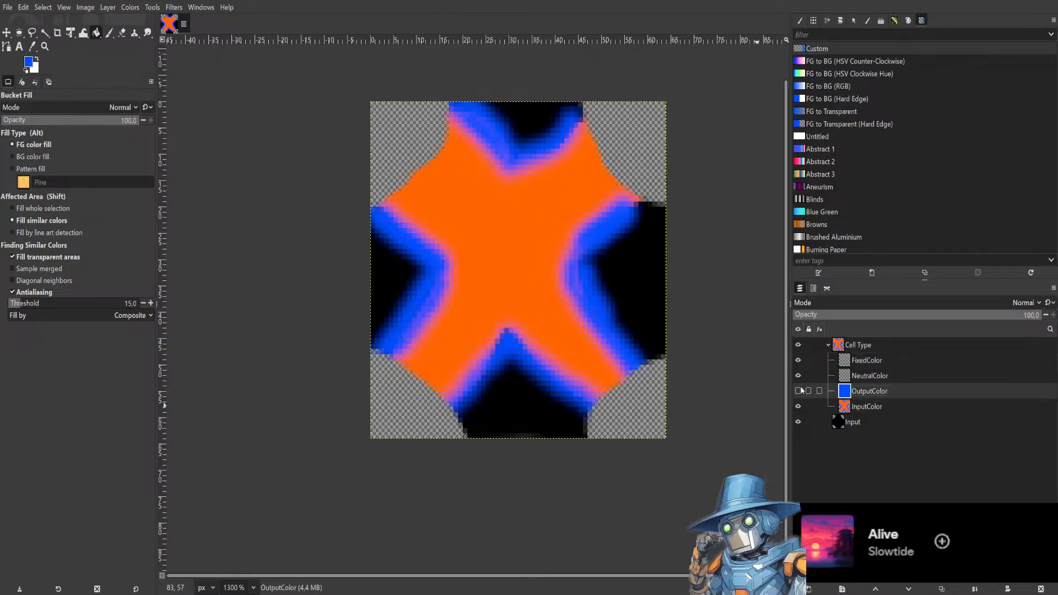
pyautogui.click(902, 379)
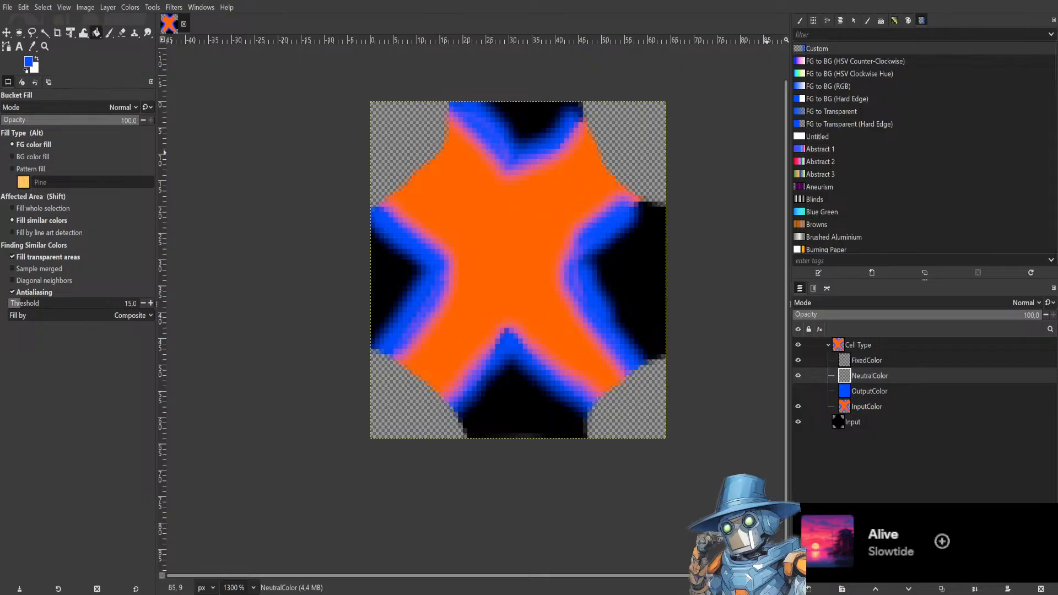
# Open the QuantumCircuits palette and test-fill the NeutralColor layer with its yellow and green swatches.
pyautogui.click(895, 20)
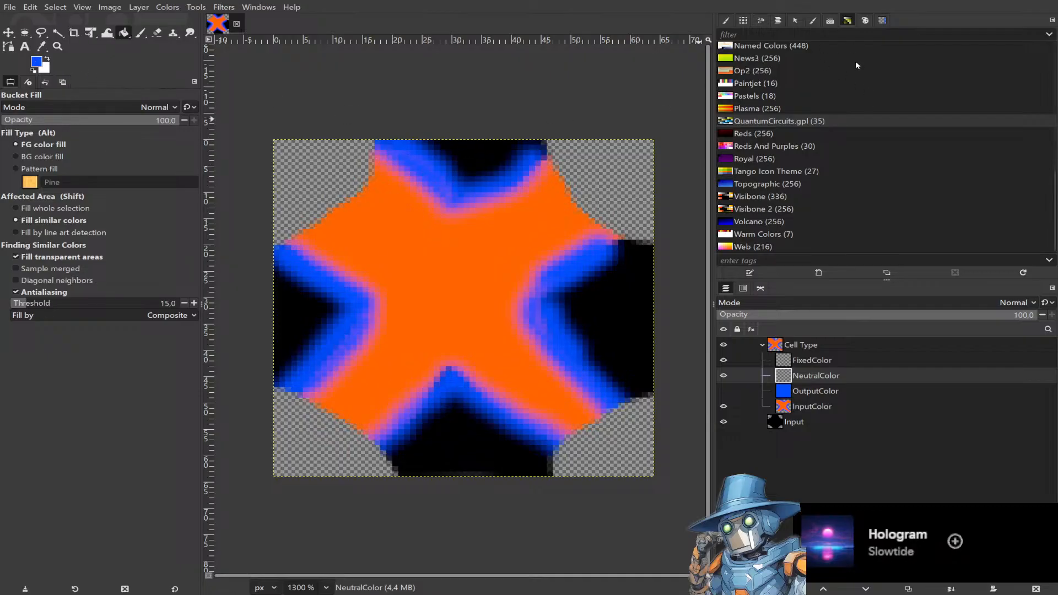
pyautogui.click(865, 20)
pyautogui.click(876, 131)
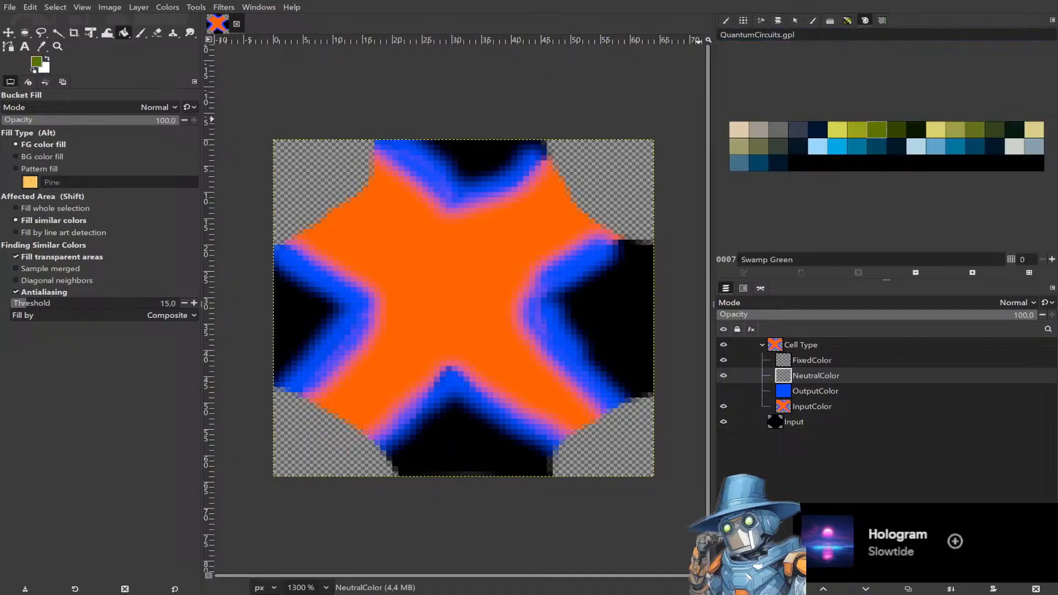
pyautogui.click(783, 392)
pyautogui.click(838, 131)
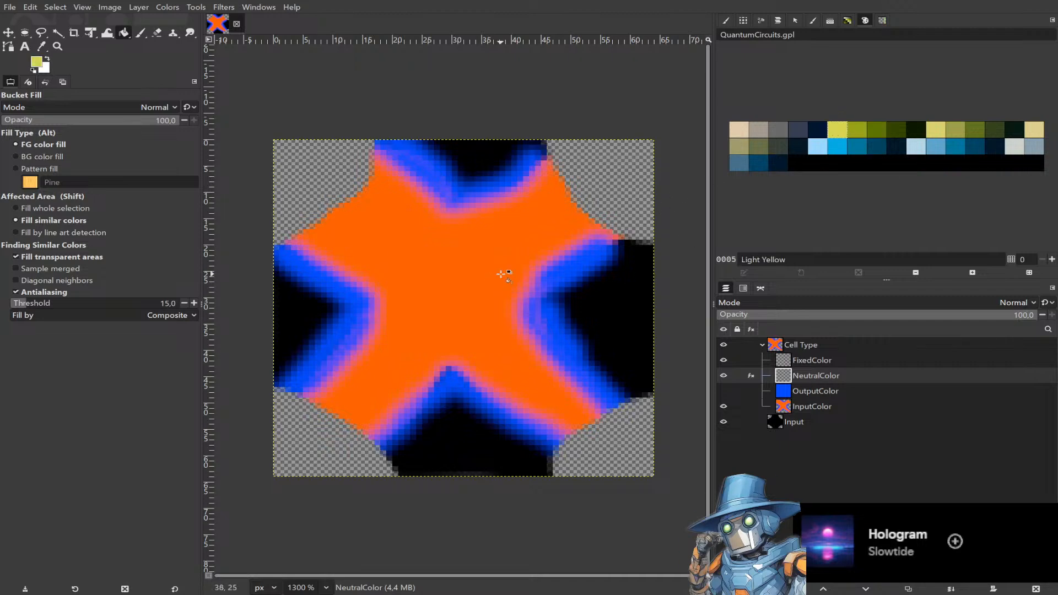
pyautogui.click(504, 274)
pyautogui.click(857, 130)
pyautogui.click(517, 250)
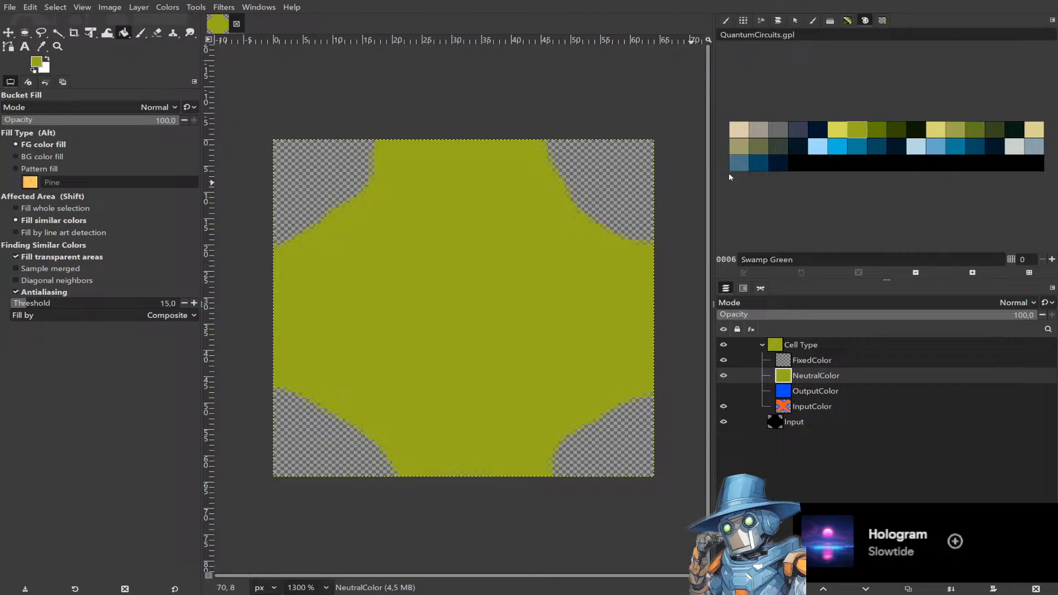
pyautogui.click(873, 137)
pyautogui.click(507, 261)
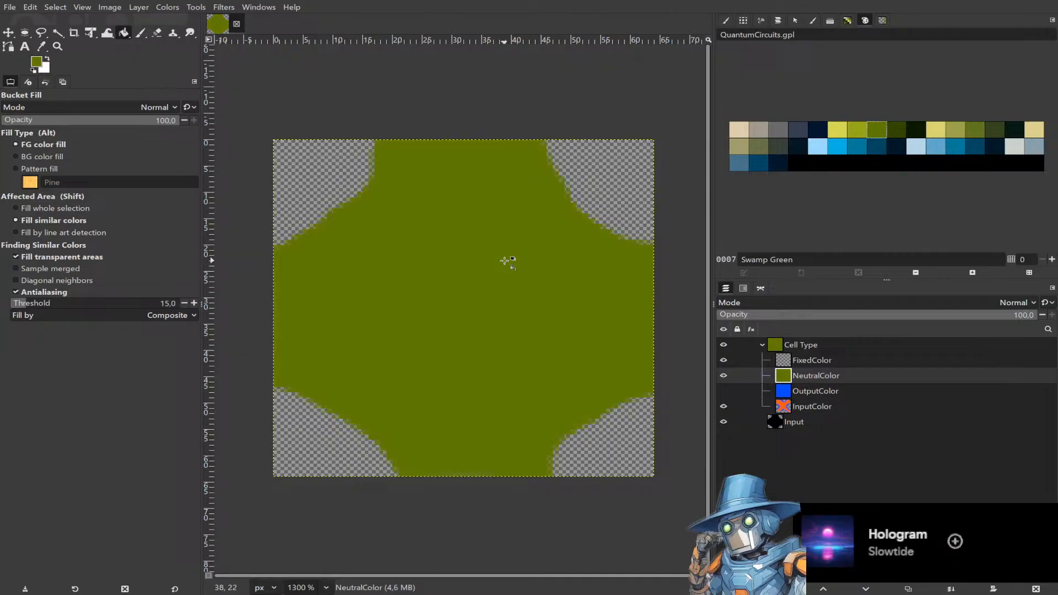
pyautogui.click(897, 130)
pyautogui.click(485, 261)
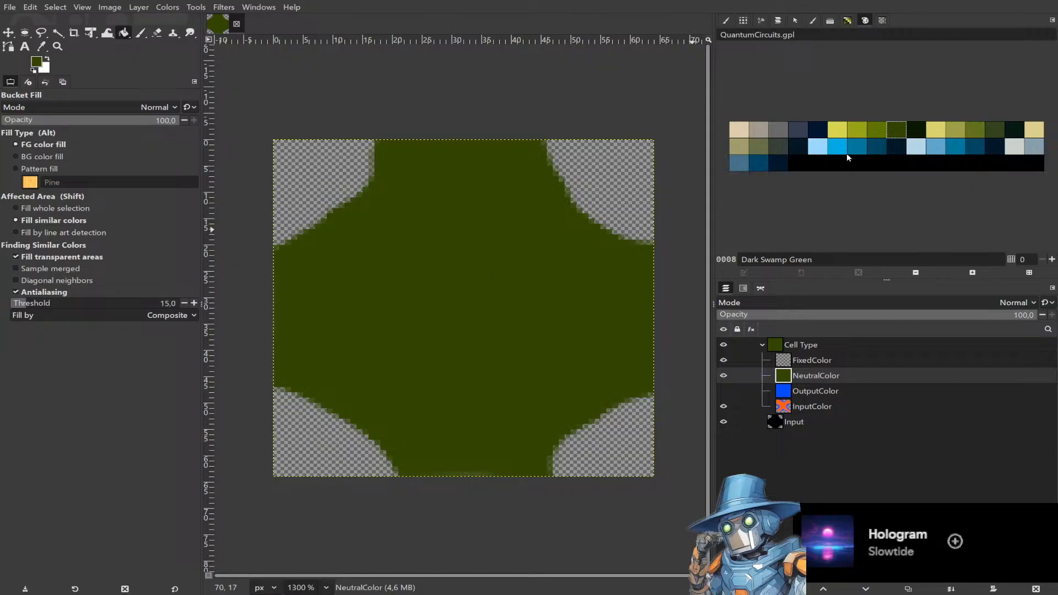
# Try blue swatches and fill the NeutralColor layer with Cool Dark Gray from the QuantumCircuits palette.
pyautogui.click(778, 163)
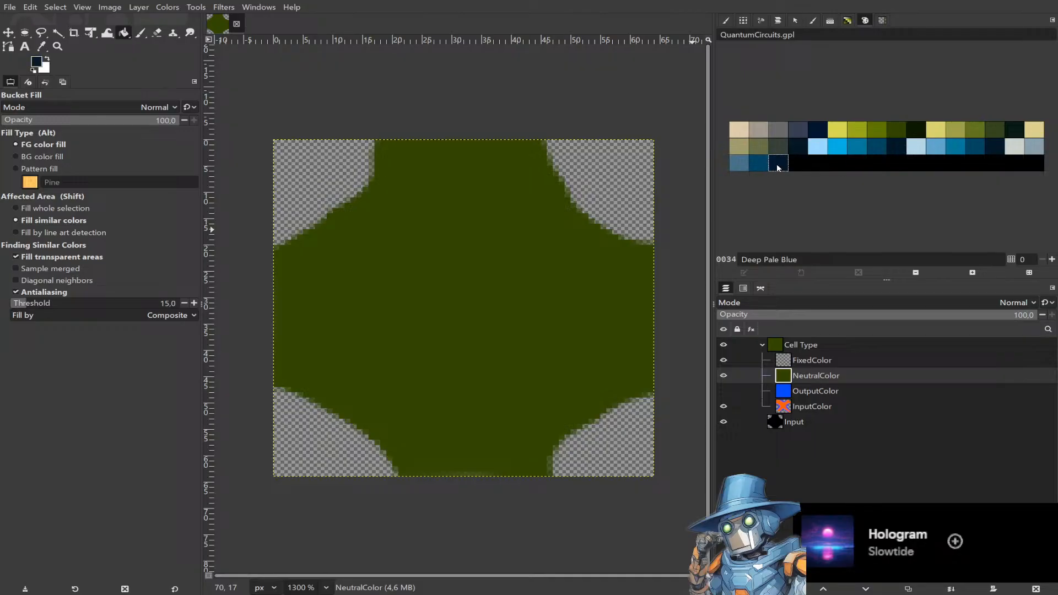
pyautogui.click(520, 243)
pyautogui.click(759, 163)
pyautogui.click(588, 209)
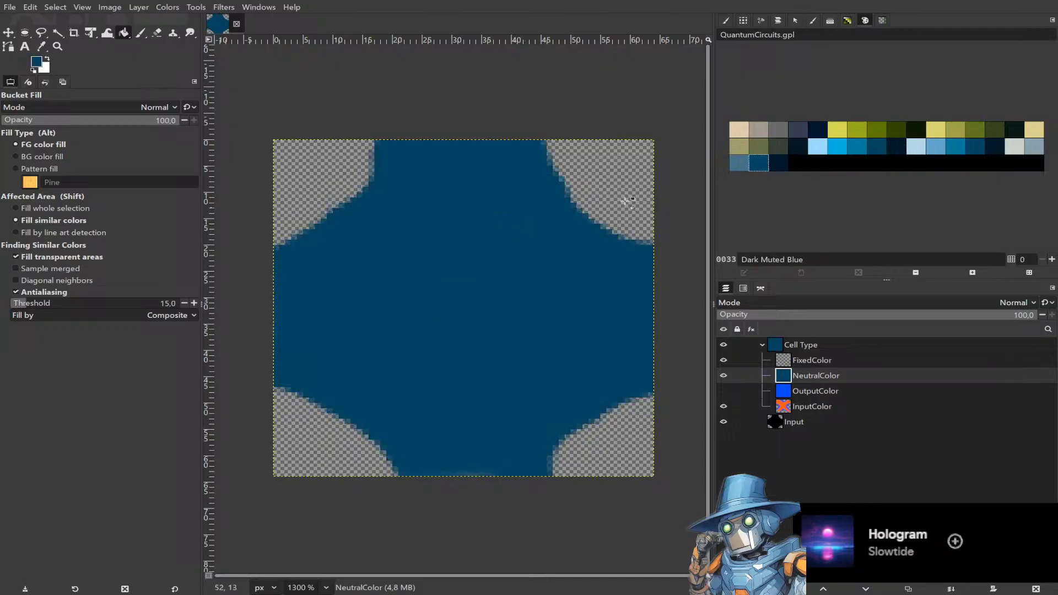
pyautogui.click(740, 164)
pyautogui.click(520, 237)
pyautogui.click(778, 146)
pyautogui.click(472, 243)
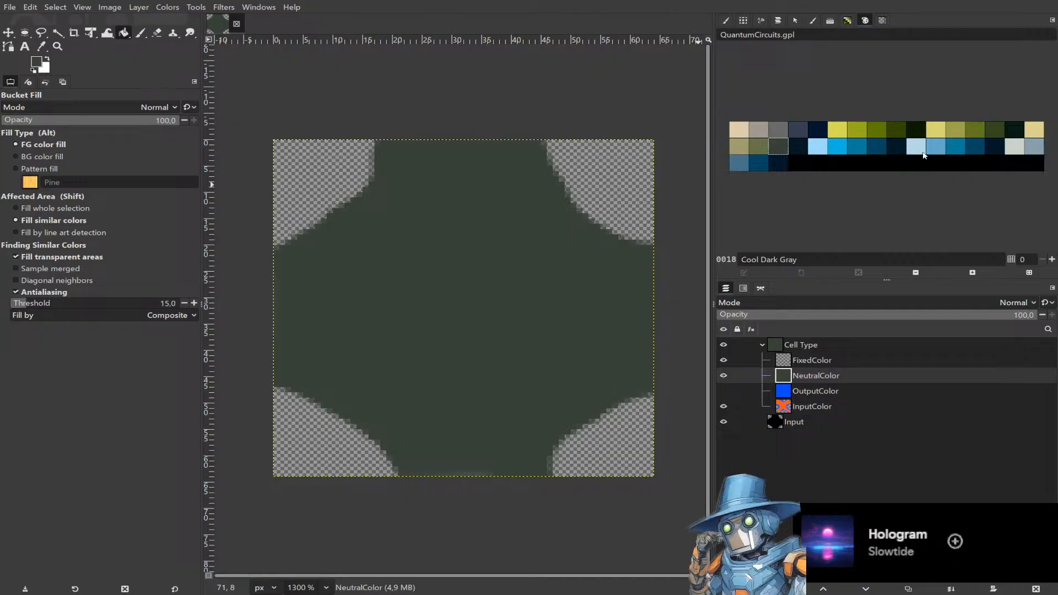
# Fill the FixedColor layer with orange and hide the FixedColor and NeutralColor layers.
pyautogui.click(833, 360)
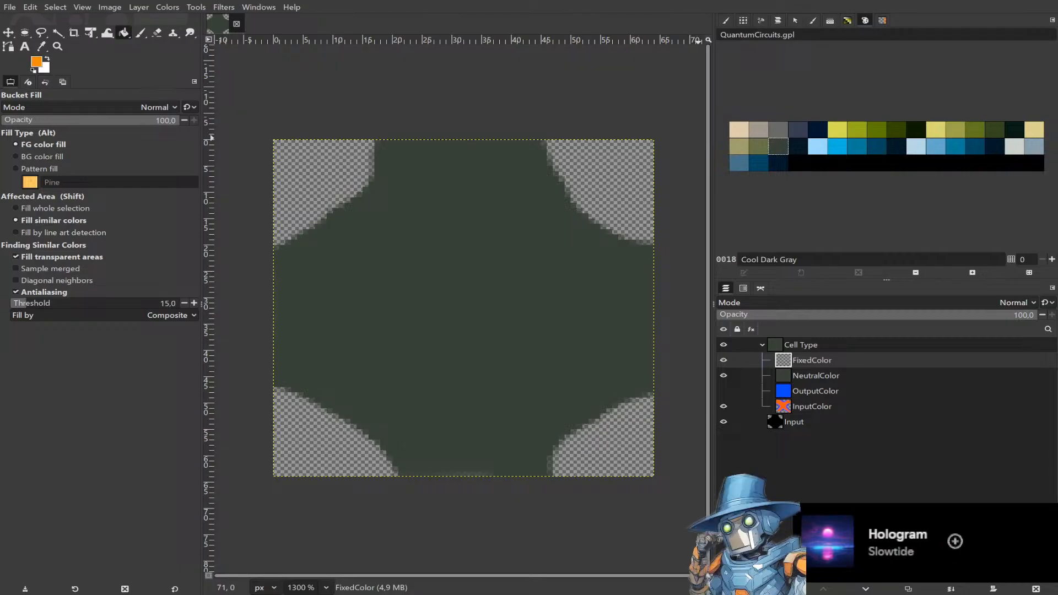
pyautogui.click(562, 298)
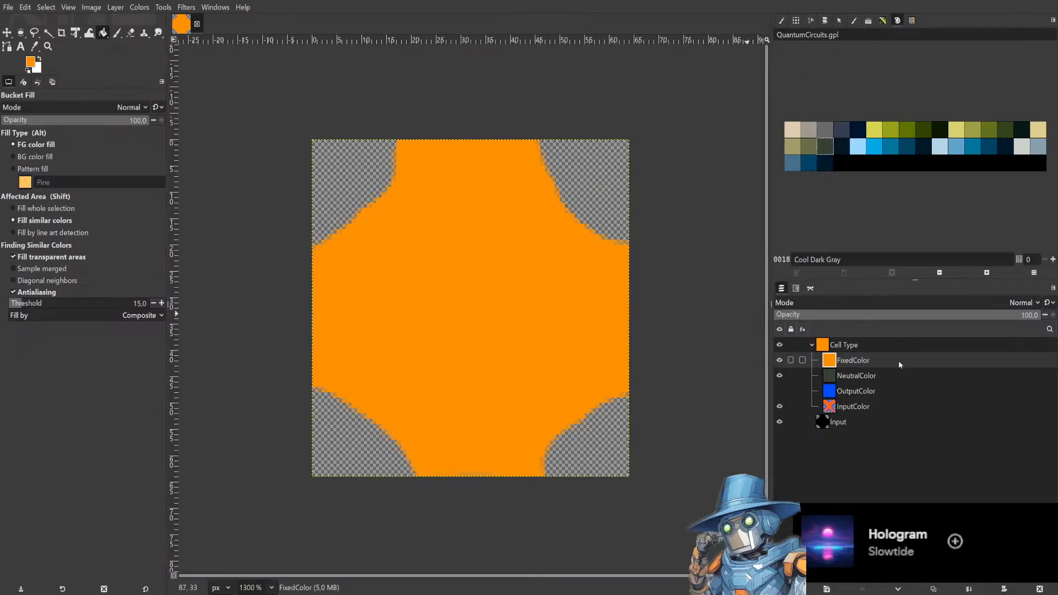
pyautogui.click(779, 361)
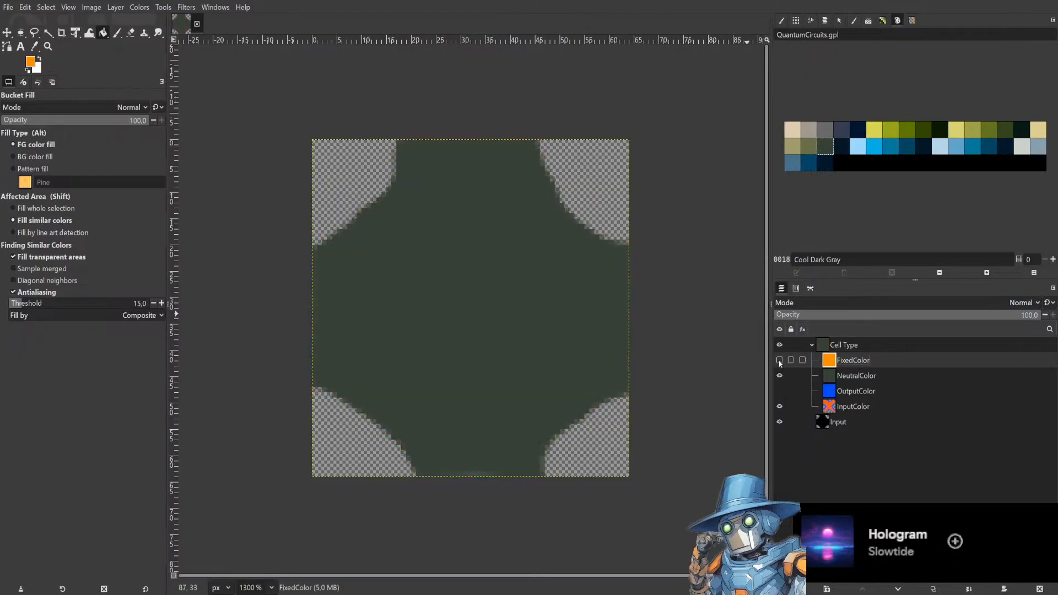
pyautogui.click(779, 376)
pyautogui.click(780, 391)
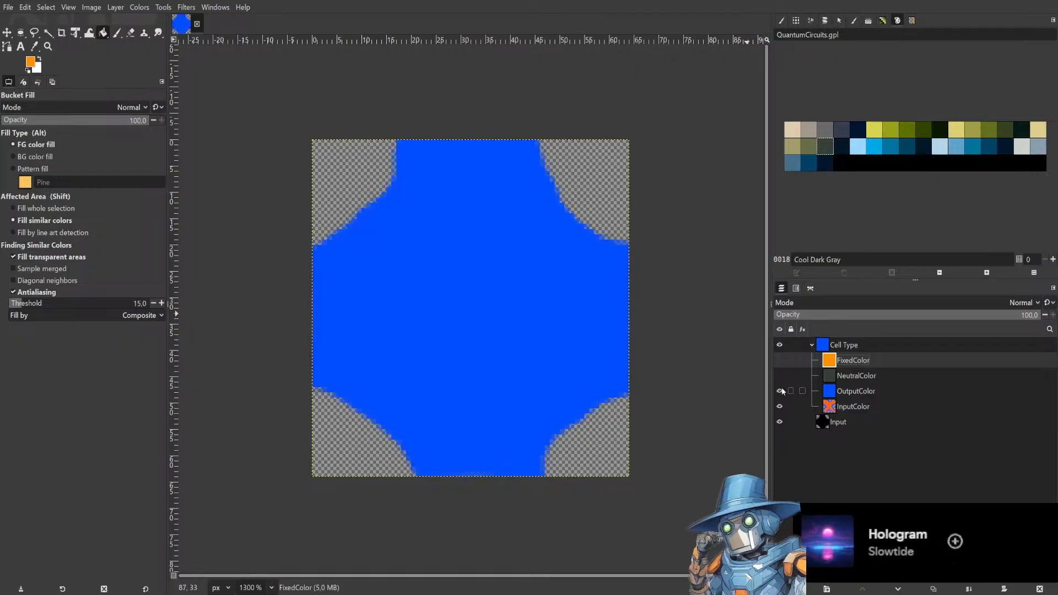
pyautogui.click(780, 391)
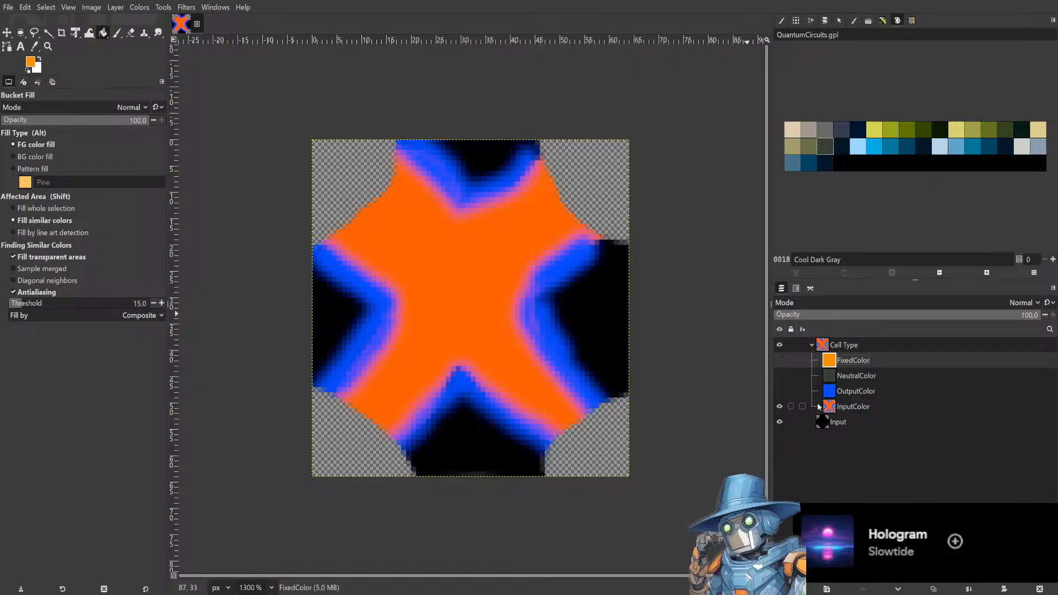
# Fill the orange and black areas of the InputColor layer with Swamp Green.
pyautogui.click(856, 410)
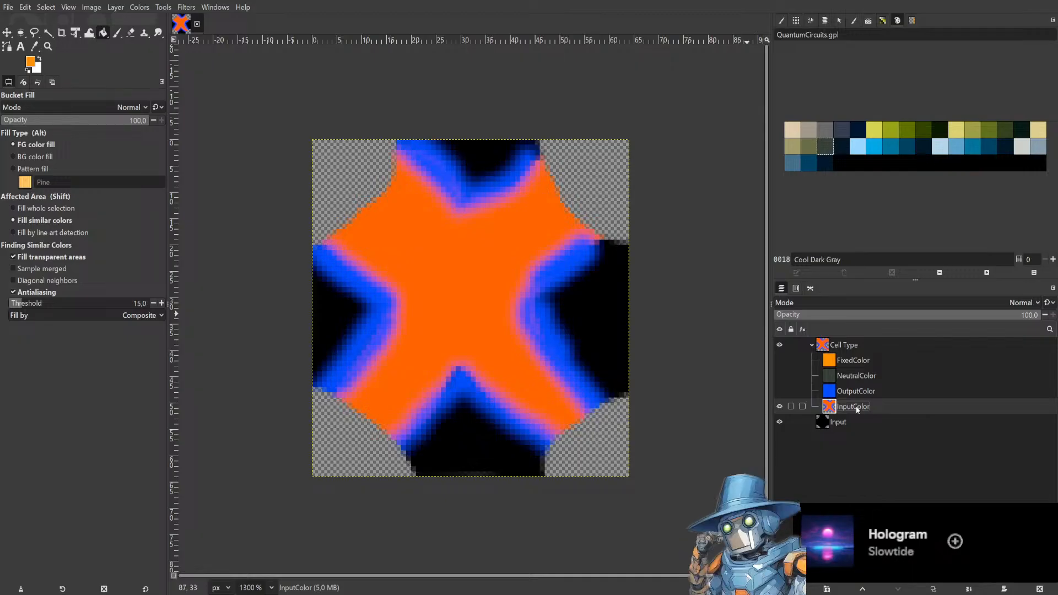
pyautogui.click(891, 129)
pyautogui.click(556, 275)
pyautogui.click(480, 299)
pyautogui.click(581, 299)
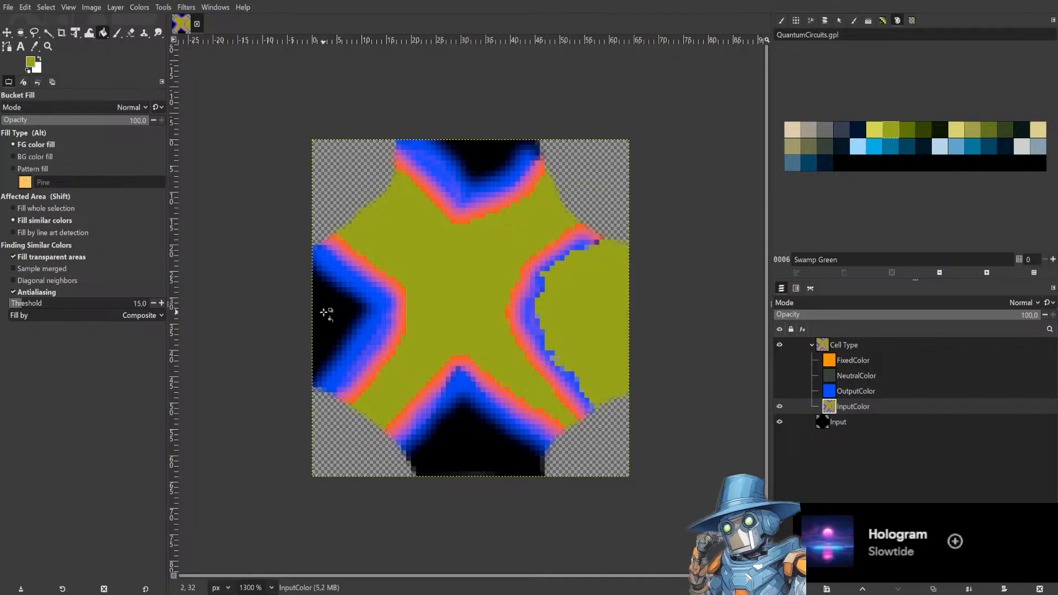
pyautogui.click(330, 309)
pyautogui.click(468, 151)
pyautogui.click(474, 425)
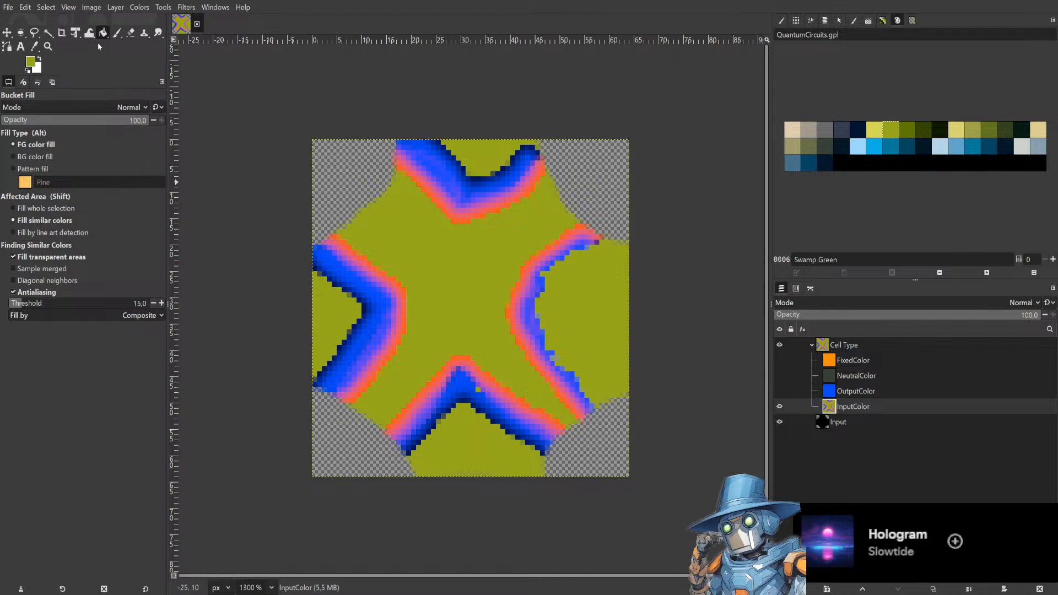
# Paint over the X's top blue edge in Swamp Green with the Paintbrush.
pyautogui.click(117, 33)
pyautogui.moveTo(464, 190); pyautogui.dragTo(435, 150)
pyautogui.hotkey('ctrl', 'z')
pyautogui.hotkey('ctrl', 'z')
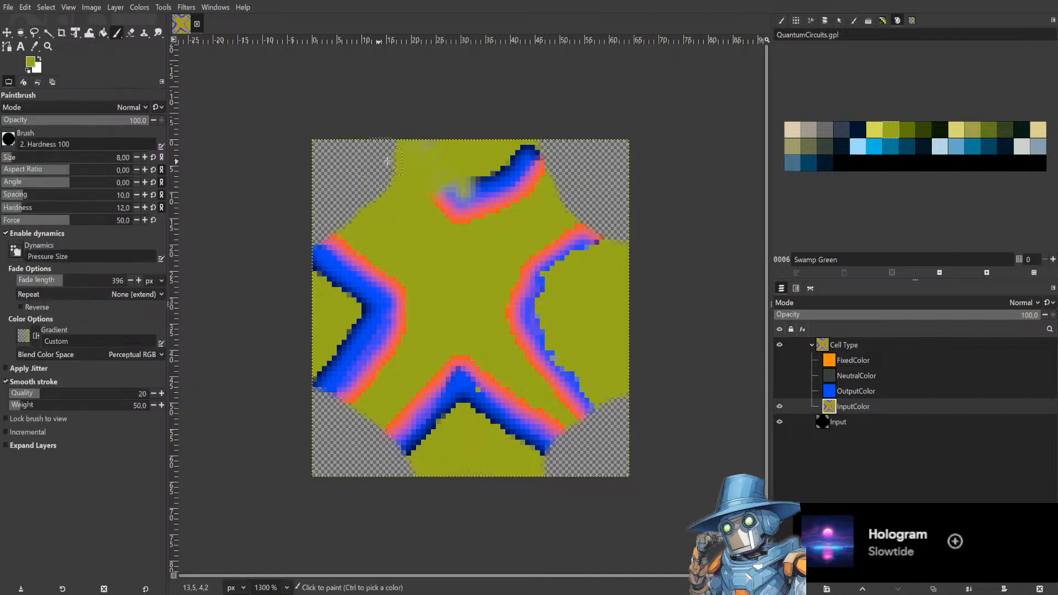
pyautogui.moveTo(408, 199)
pyautogui.mouseDown()
pyautogui.moveTo(433, 218)
pyautogui.moveTo(462, 200)
pyautogui.moveTo(471, 217)
pyautogui.moveTo(520, 190)
pyautogui.moveTo(497, 205)
pyautogui.moveTo(511, 173)
pyautogui.mouseUp()
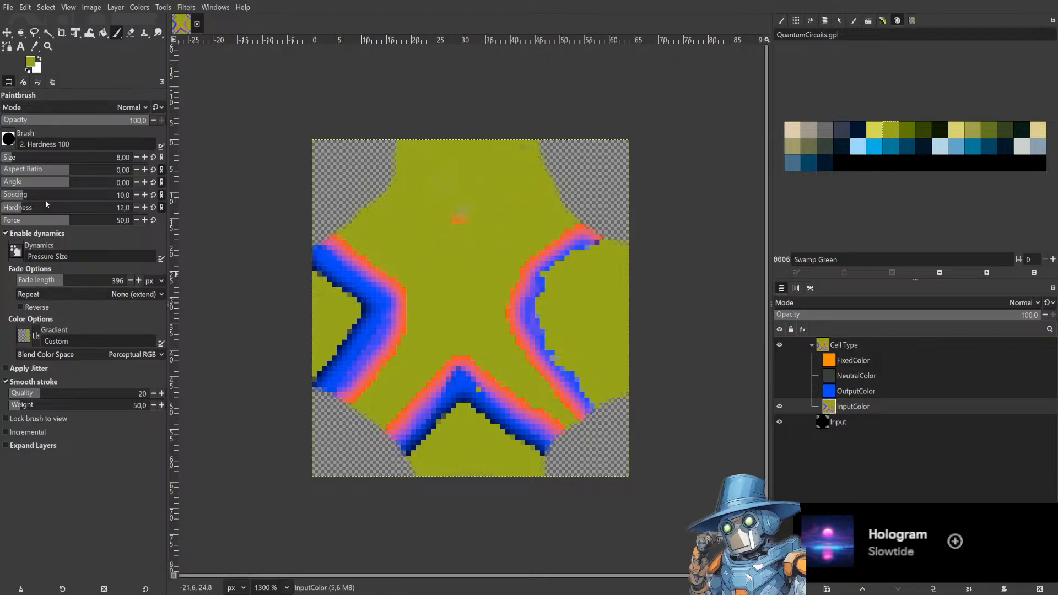
# Set the brush hardness to 100 and paint over the remaining edges in Swamp Green.
pyautogui.moveTo(22, 207); pyautogui.dragTo(135, 207)
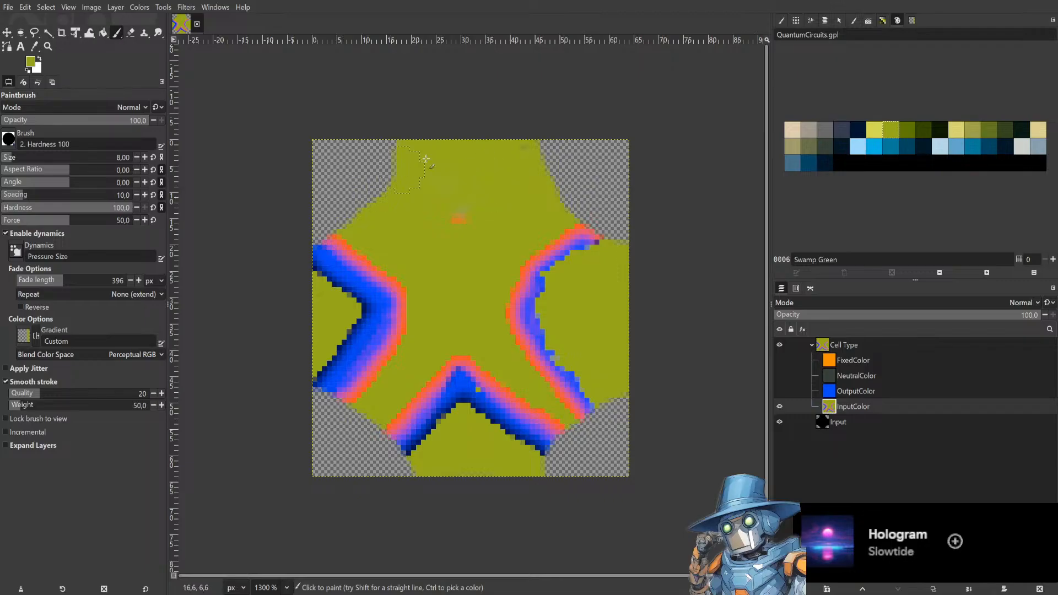
pyautogui.moveTo(574, 210)
pyautogui.mouseDown()
pyautogui.moveTo(583, 250)
pyautogui.moveTo(569, 329)
pyautogui.moveTo(609, 375)
pyautogui.moveTo(556, 419)
pyautogui.moveTo(529, 392)
pyautogui.moveTo(386, 421)
pyautogui.moveTo(355, 320)
pyautogui.moveTo(364, 285)
pyautogui.moveTo(342, 249)
pyautogui.moveTo(317, 249)
pyautogui.mouseUp()
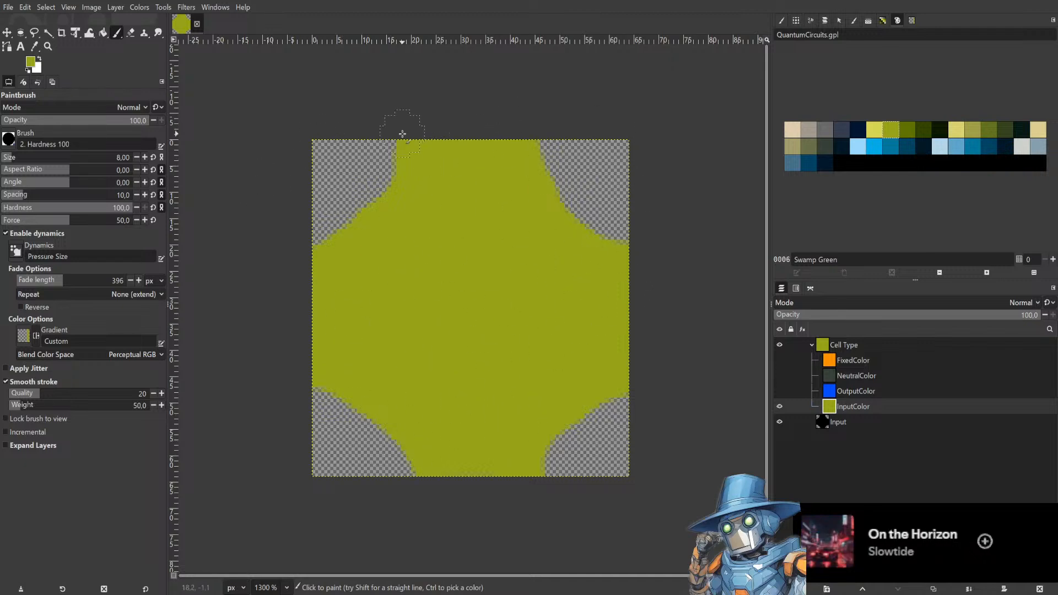
# Review each layer in the Cell Type group.
pyautogui.click(778, 346)
pyautogui.click(778, 346)
pyautogui.click(861, 345)
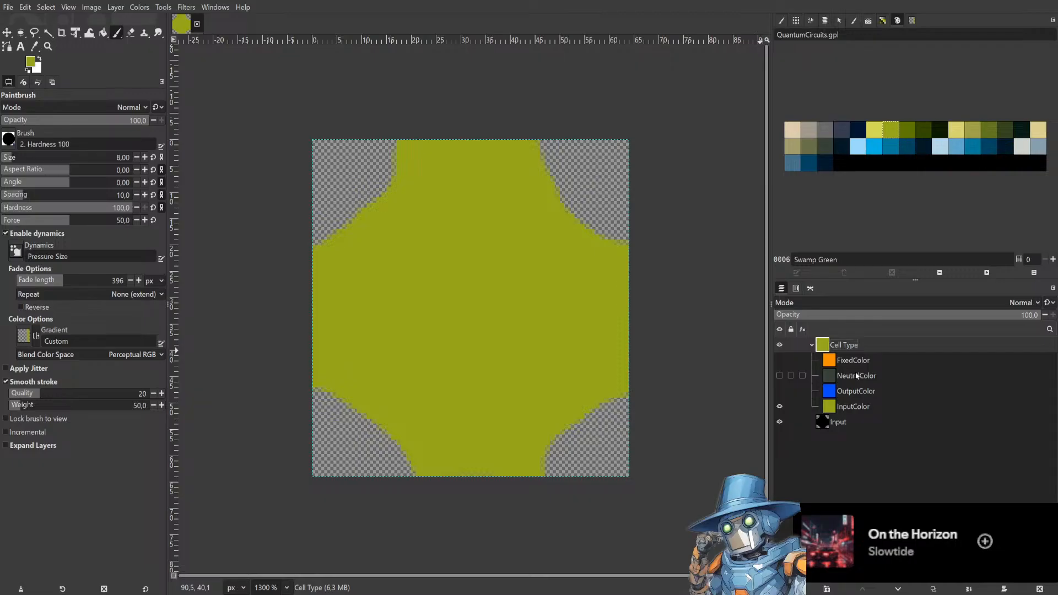
pyautogui.click(866, 362)
pyautogui.click(867, 375)
pyautogui.click(863, 389)
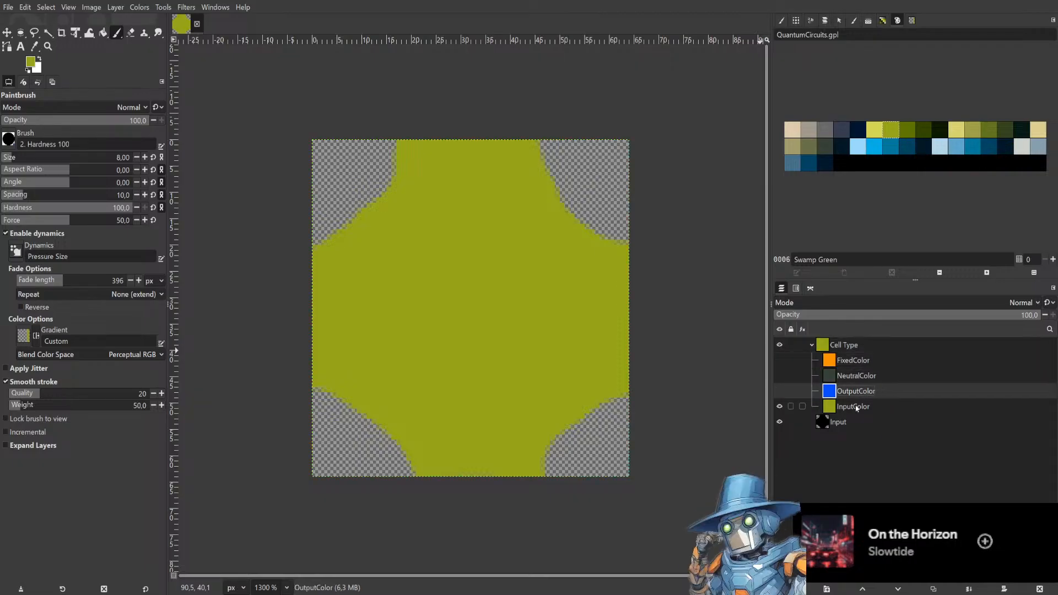
pyautogui.click(857, 407)
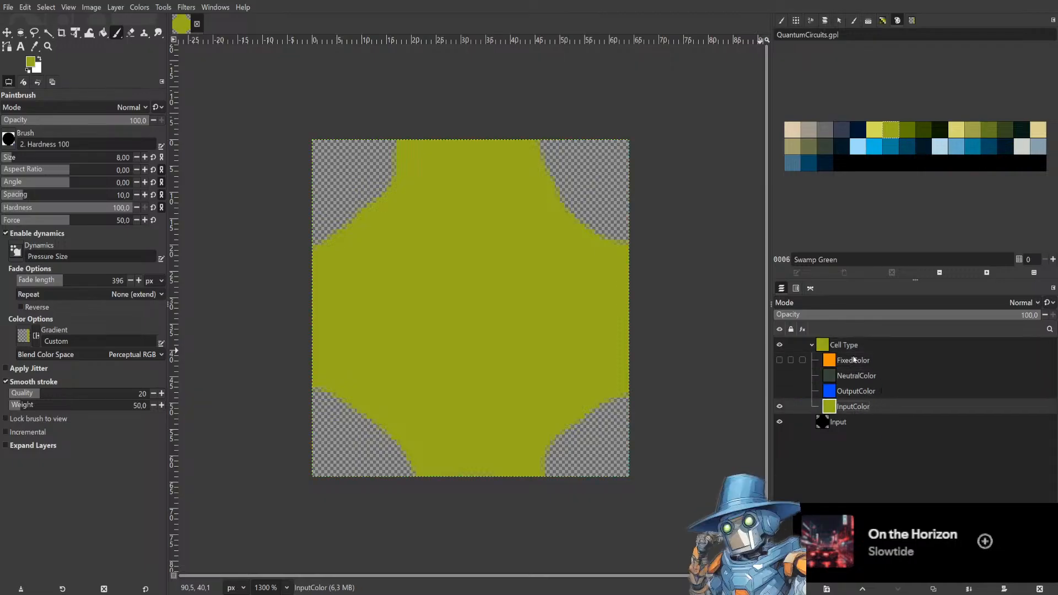
# Try smudging the upper-left corner of the Input layer with the Smudge tool.
pyautogui.click(845, 423)
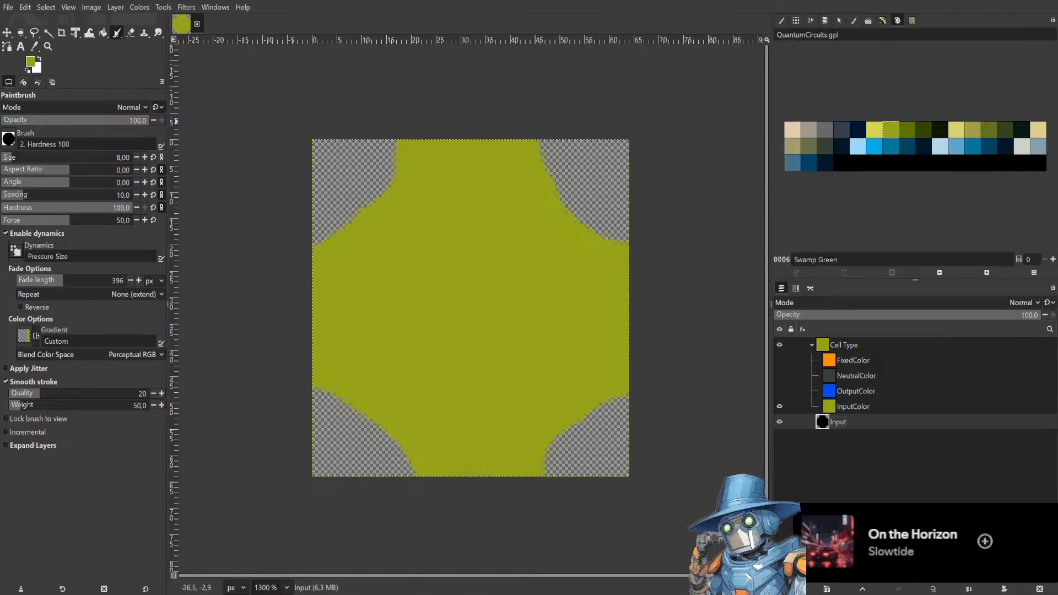
pyautogui.click(158, 35)
pyautogui.moveTo(401, 147); pyautogui.dragTo(423, 177)
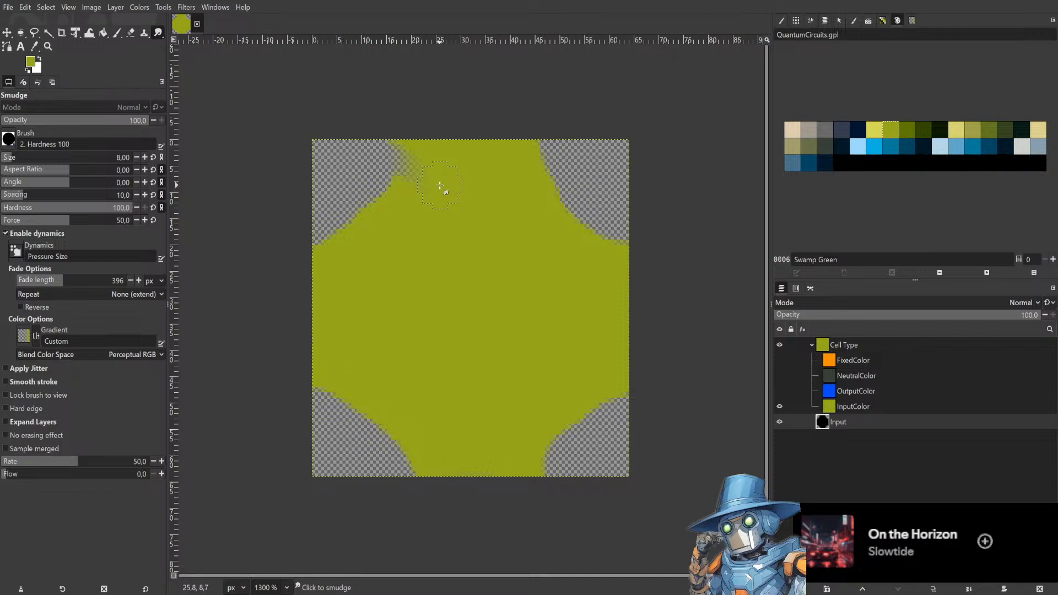
pyautogui.hotkey('ctrl', 'z')
# Erase the corners of the Input layer with the Eraser to shape it into a rounded cross.
pyautogui.click(130, 33)
pyautogui.moveTo(406, 136)
pyautogui.mouseDown()
pyautogui.moveTo(369, 173)
pyautogui.moveTo(443, 125)
pyautogui.moveTo(528, 126)
pyautogui.moveTo(562, 142)
pyautogui.moveTo(657, 242)
pyautogui.moveTo(611, 220)
pyautogui.moveTo(519, 131)
pyautogui.moveTo(438, 132)
pyautogui.moveTo(372, 157)
pyautogui.moveTo(315, 203)
pyautogui.moveTo(309, 339)
pyautogui.moveTo(336, 401)
pyautogui.moveTo(387, 463)
pyautogui.moveTo(417, 480)
pyautogui.moveTo(538, 489)
pyautogui.moveTo(591, 468)
pyautogui.moveTo(628, 426)
pyautogui.moveTo(644, 374)
pyautogui.moveTo(638, 251)
pyautogui.moveTo(623, 214)
pyautogui.moveTo(573, 173)
pyautogui.moveTo(605, 204)
pyautogui.moveTo(642, 288)
pyautogui.moveTo(646, 353)
pyautogui.moveTo(634, 401)
pyautogui.moveTo(535, 473)
pyautogui.moveTo(430, 479)
pyautogui.moveTo(351, 434)
pyautogui.mouseUp()
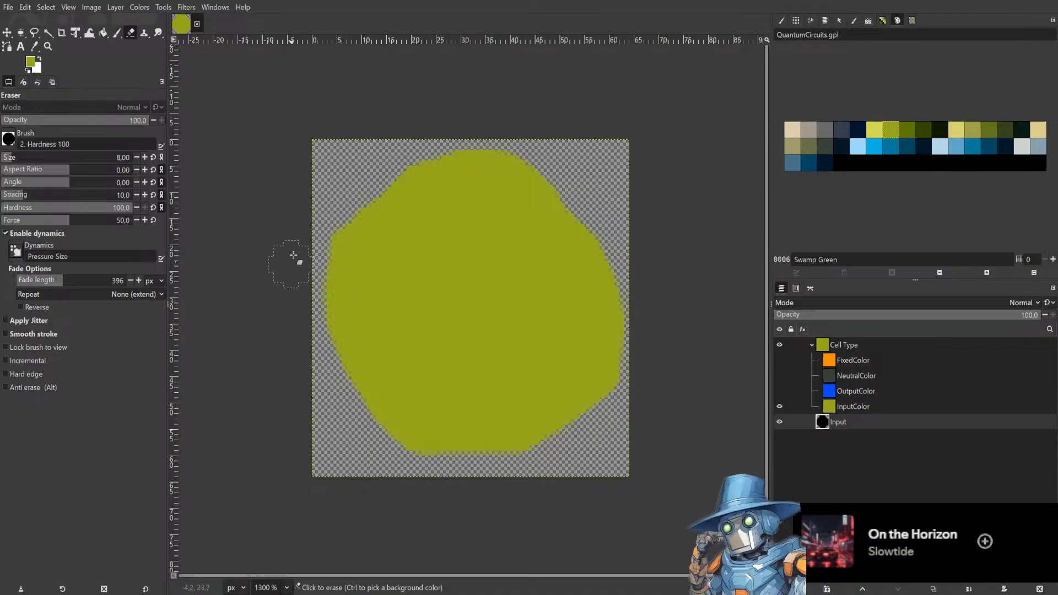
pyautogui.moveTo(338, 205)
pyautogui.mouseDown()
pyautogui.moveTo(308, 258)
pyautogui.moveTo(302, 304)
pyautogui.moveTo(313, 240)
pyautogui.moveTo(337, 210)
pyautogui.moveTo(367, 211)
pyautogui.moveTo(391, 182)
pyautogui.moveTo(403, 115)
pyautogui.moveTo(407, 161)
pyautogui.moveTo(384, 218)
pyautogui.moveTo(328, 215)
pyautogui.mouseUp()
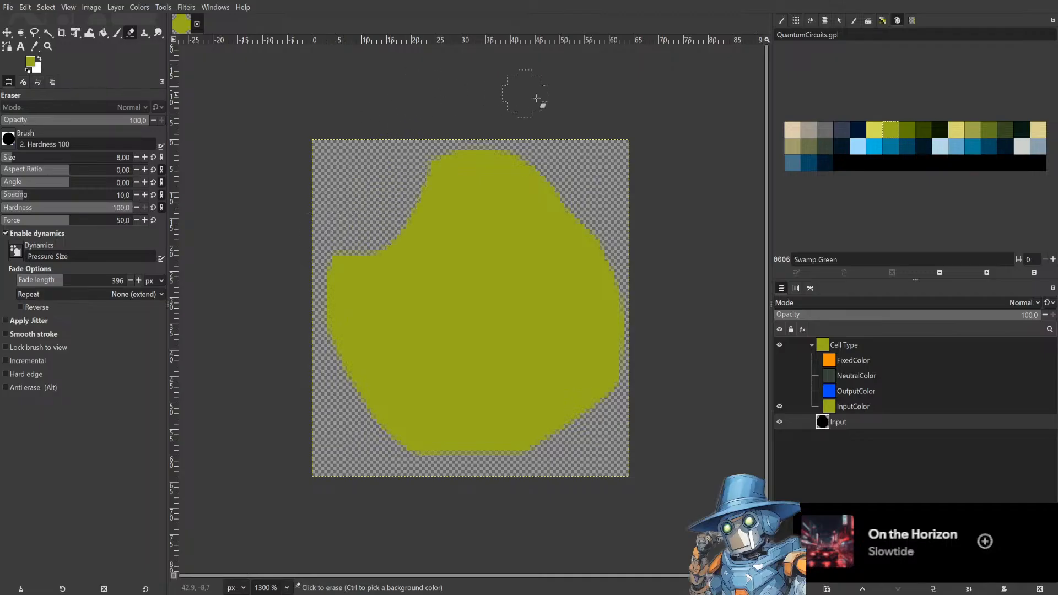
pyautogui.moveTo(574, 184)
pyautogui.mouseDown()
pyautogui.moveTo(581, 234)
pyautogui.moveTo(614, 249)
pyautogui.mouseUp()
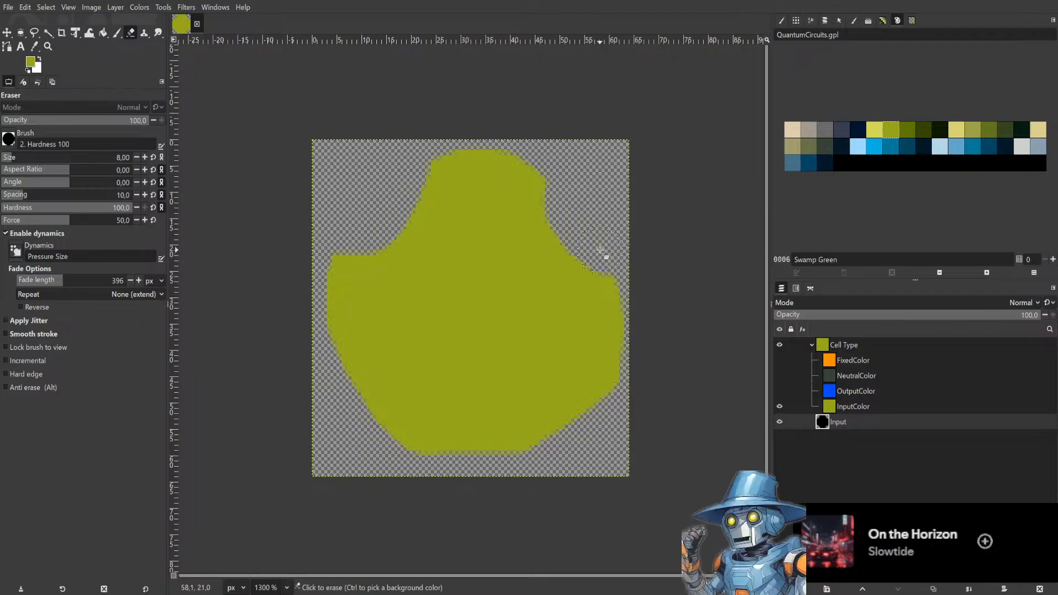
pyautogui.moveTo(570, 170)
pyautogui.mouseDown()
pyautogui.moveTo(552, 198)
pyautogui.moveTo(570, 236)
pyautogui.moveTo(619, 247)
pyautogui.mouseUp()
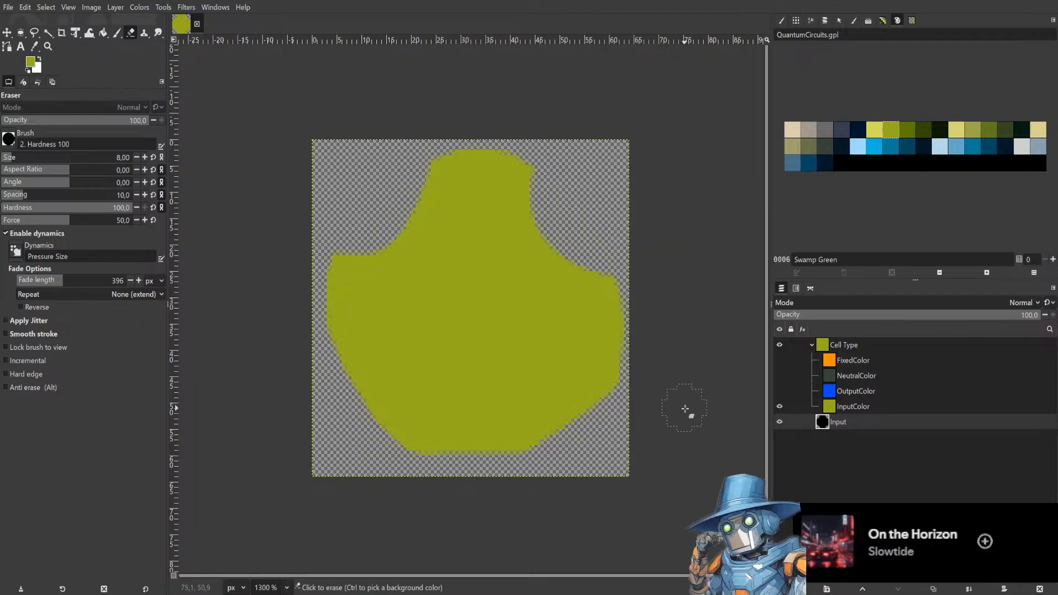
pyautogui.moveTo(664, 421)
pyautogui.mouseDown()
pyautogui.moveTo(557, 425)
pyautogui.moveTo(534, 478)
pyautogui.moveTo(482, 488)
pyautogui.moveTo(399, 446)
pyautogui.moveTo(444, 476)
pyautogui.moveTo(487, 479)
pyautogui.moveTo(525, 460)
pyautogui.moveTo(476, 478)
pyautogui.moveTo(437, 463)
pyautogui.moveTo(389, 428)
pyautogui.moveTo(379, 391)
pyautogui.moveTo(324, 363)
pyautogui.moveTo(355, 362)
pyautogui.moveTo(396, 388)
pyautogui.moveTo(415, 441)
pyautogui.moveTo(417, 386)
pyautogui.moveTo(397, 362)
pyautogui.moveTo(371, 359)
pyautogui.mouseUp()
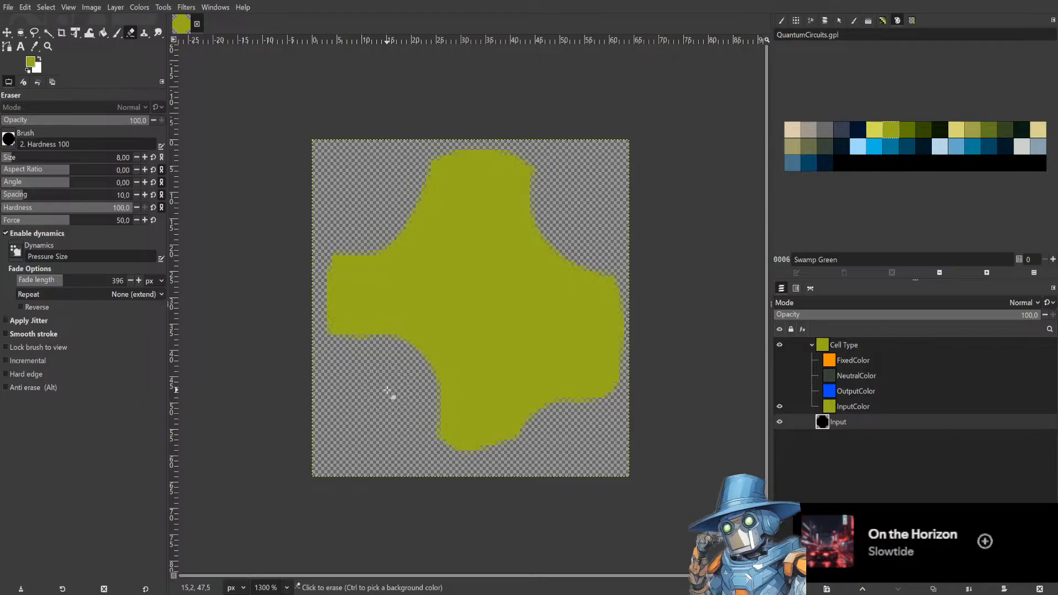
pyautogui.moveTo(553, 441)
pyautogui.mouseDown()
pyautogui.moveTo(551, 385)
pyautogui.moveTo(603, 389)
pyautogui.moveTo(624, 374)
pyautogui.moveTo(601, 382)
pyautogui.mouseUp()
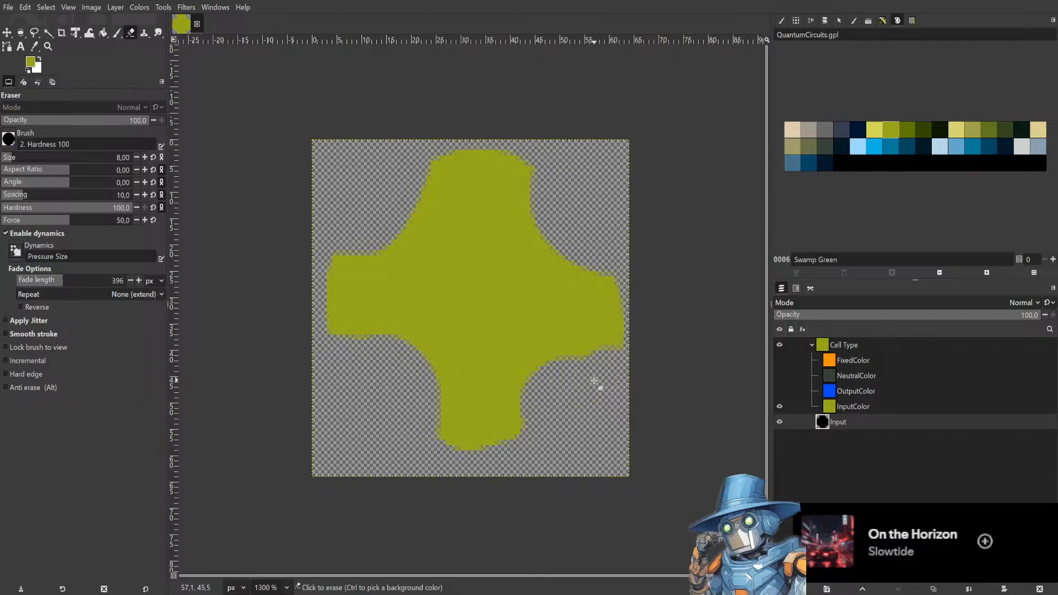
pyautogui.moveTo(543, 426)
pyautogui.mouseDown()
pyautogui.moveTo(522, 434)
pyautogui.moveTo(641, 346)
pyautogui.moveTo(545, 405)
pyautogui.moveTo(587, 360)
pyautogui.moveTo(558, 379)
pyautogui.mouseUp()
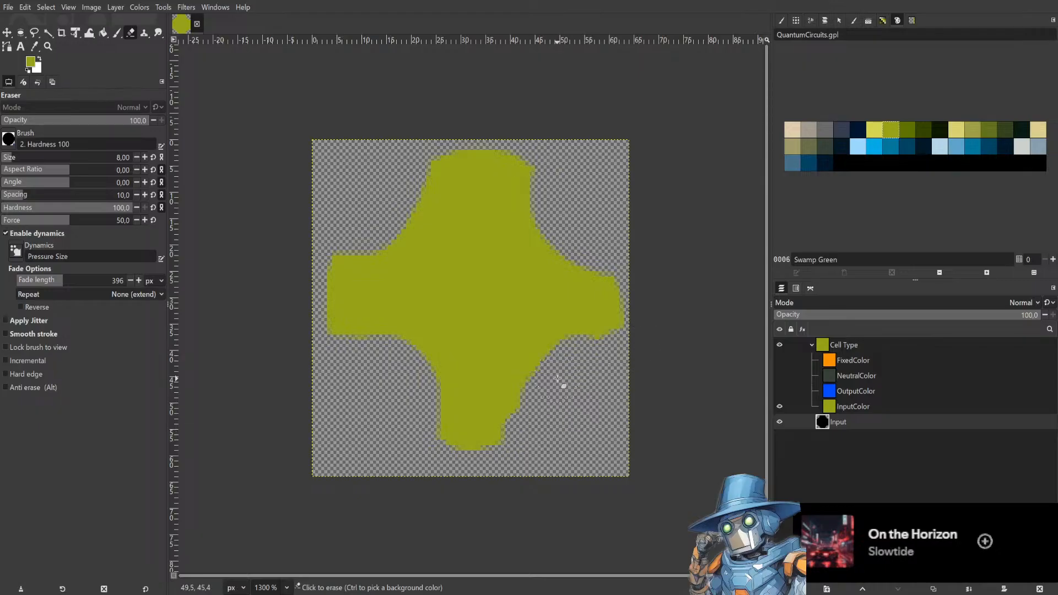
# Erase a small circle at the Input layer's centre, then reset colours to black and white and paint the centre back with the Paintbrush.
pyautogui.click(482, 297)
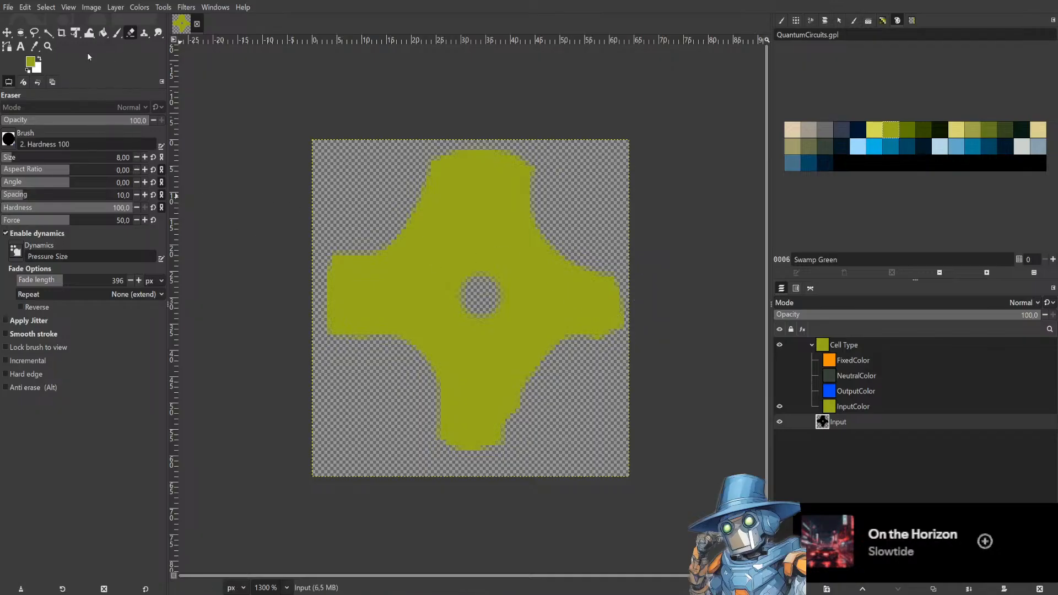
pyautogui.click(118, 34)
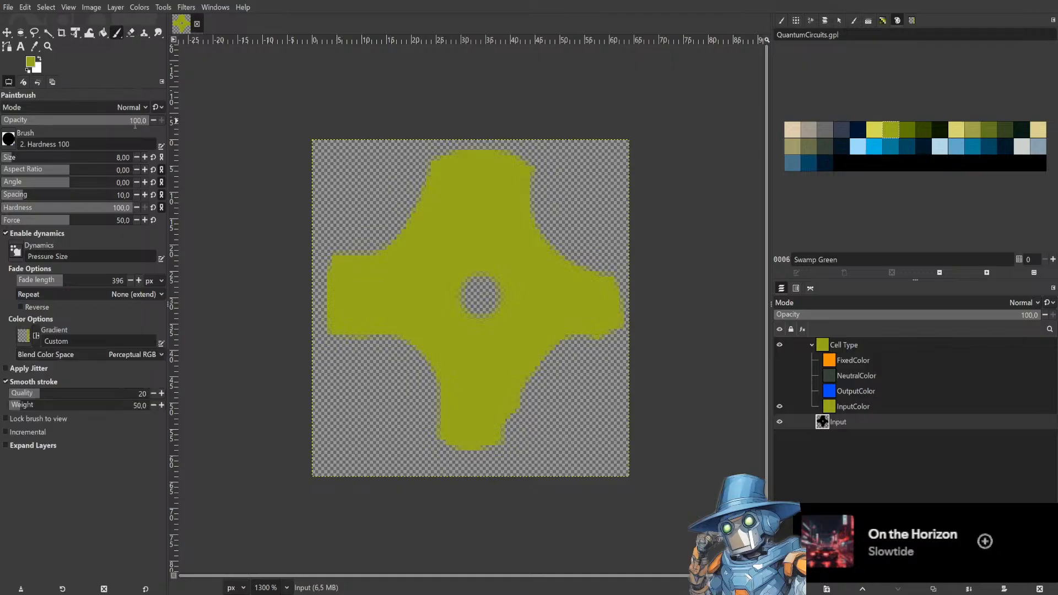
pyautogui.click(26, 72)
pyautogui.moveTo(471, 288)
pyautogui.mouseDown()
pyautogui.moveTo(469, 315)
pyautogui.moveTo(500, 293)
pyautogui.moveTo(472, 309)
pyautogui.moveTo(484, 270)
pyautogui.moveTo(477, 293)
pyautogui.mouseUp()
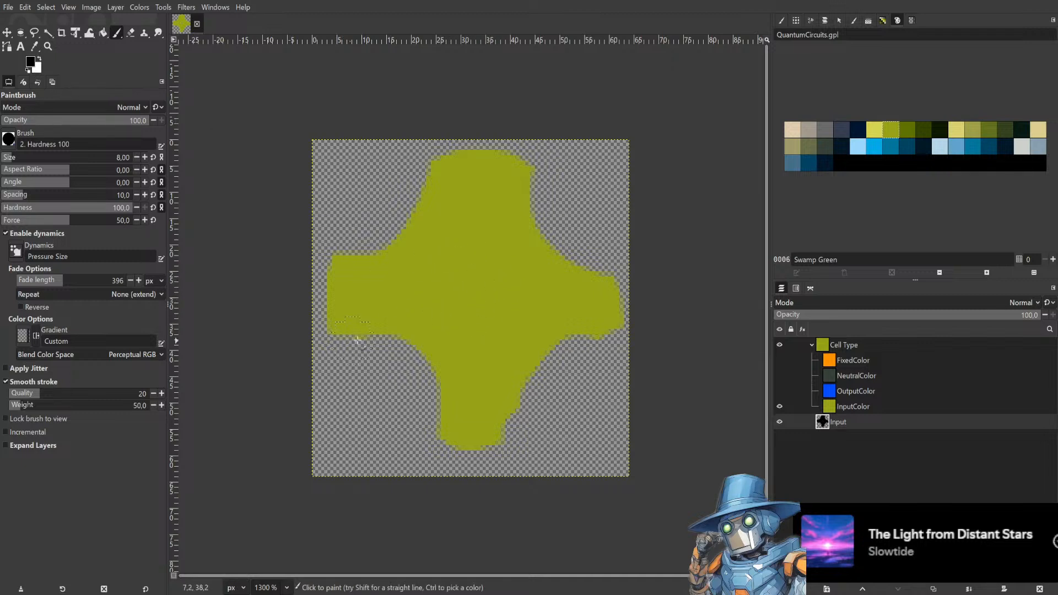
# Paint a straight diagonal stroke across the lower-left arm of the Input layer and show the image grid.
pyautogui.click(361, 346)
pyautogui.keyDown('shift'); pyautogui.click(440, 420); pyautogui.keyUp('shift')
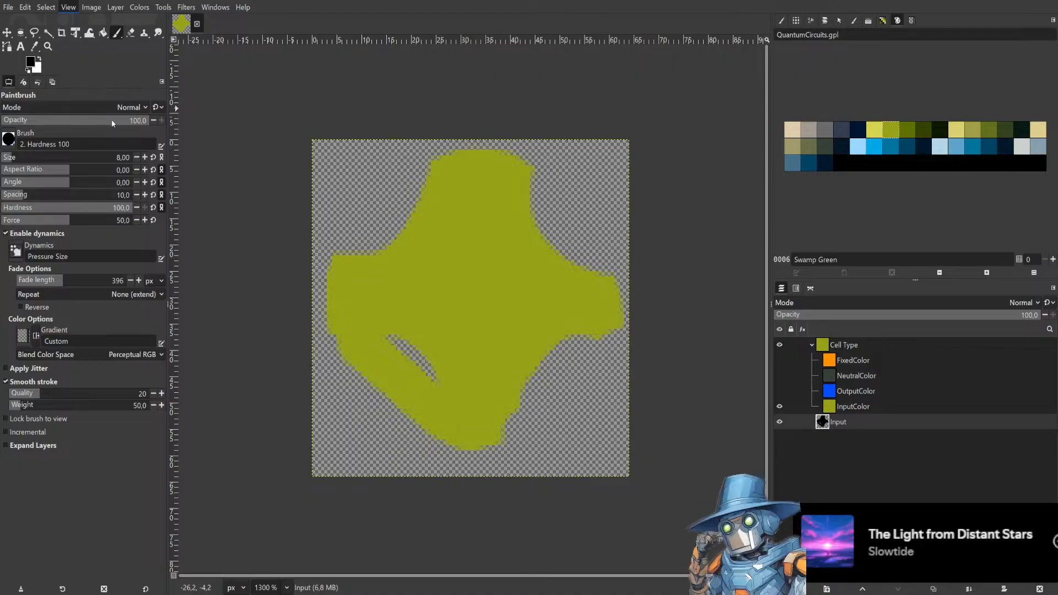
pyautogui.click(93, 249)
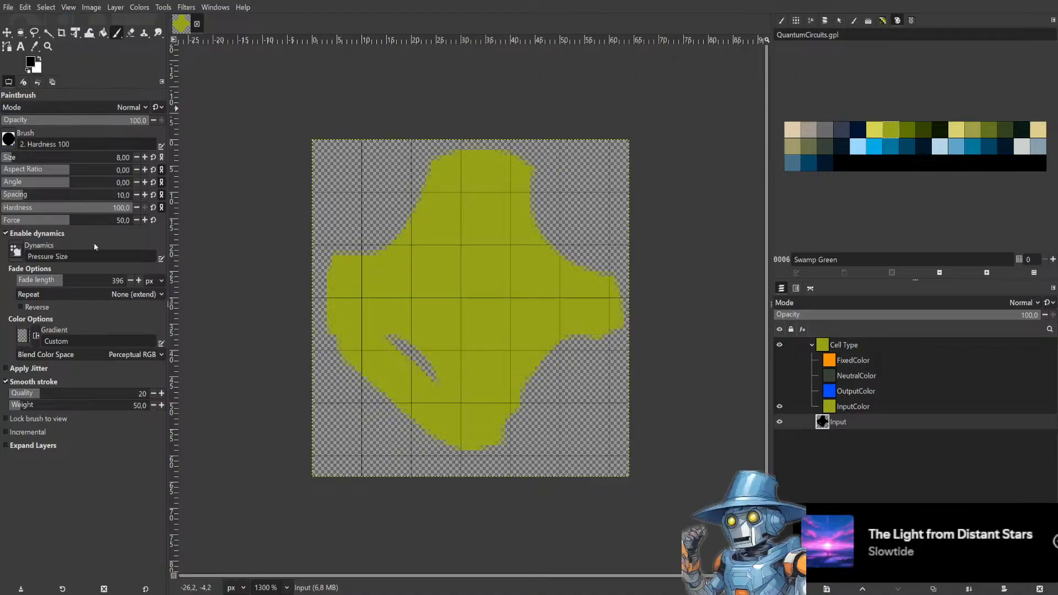
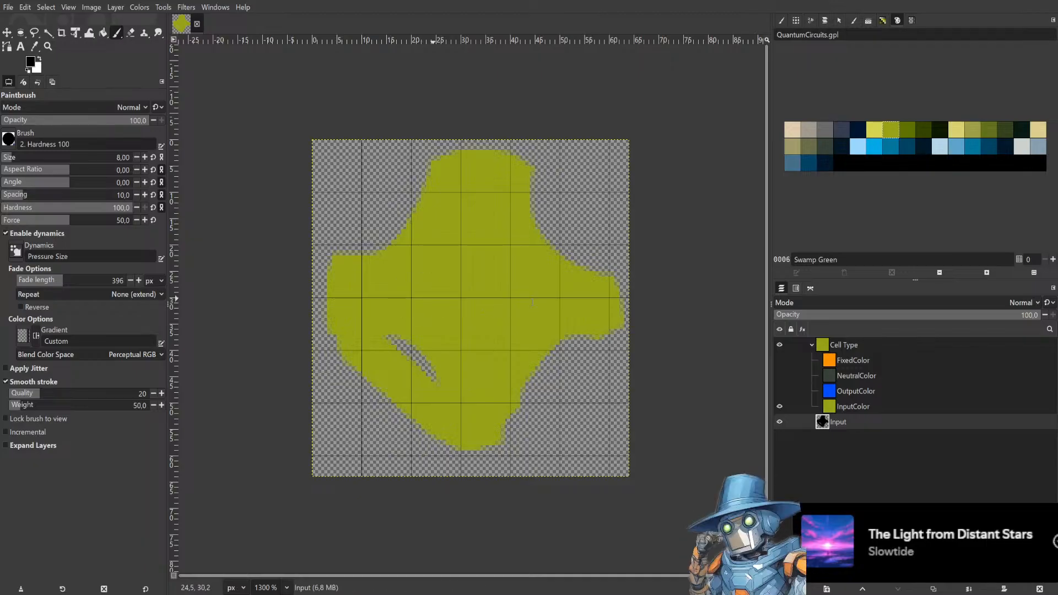
# Refine the image grid to a finer spacing over the Input layer.
pyautogui.press('Return')
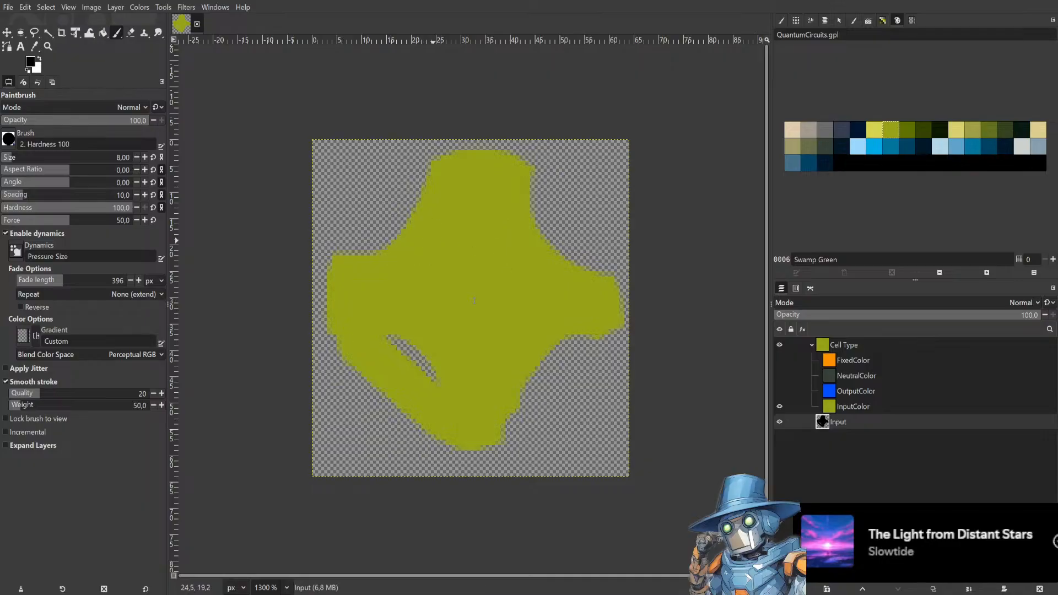
pyautogui.click(555, 308)
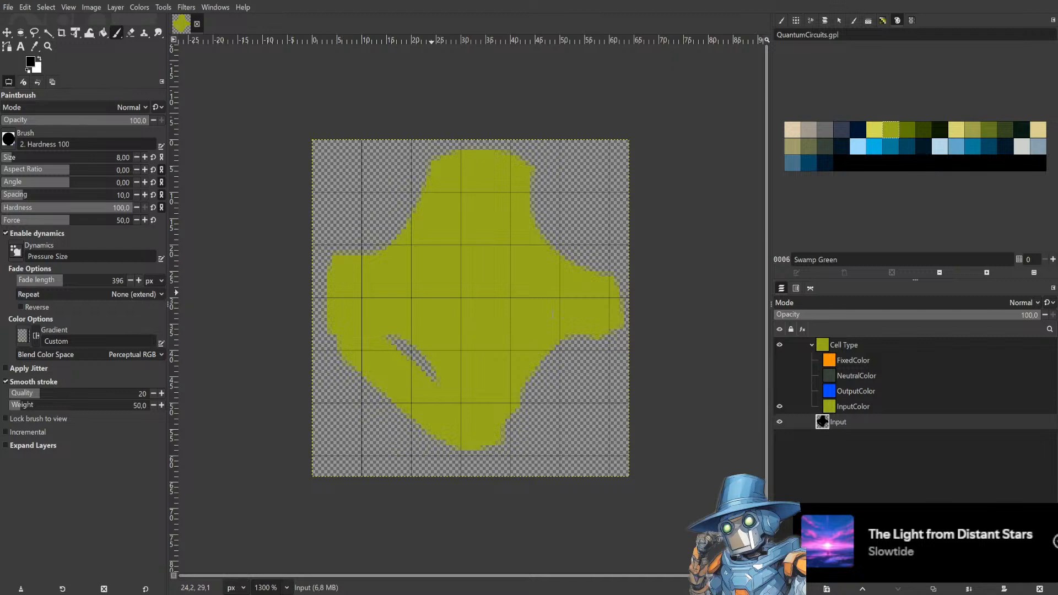
pyautogui.click(550, 303)
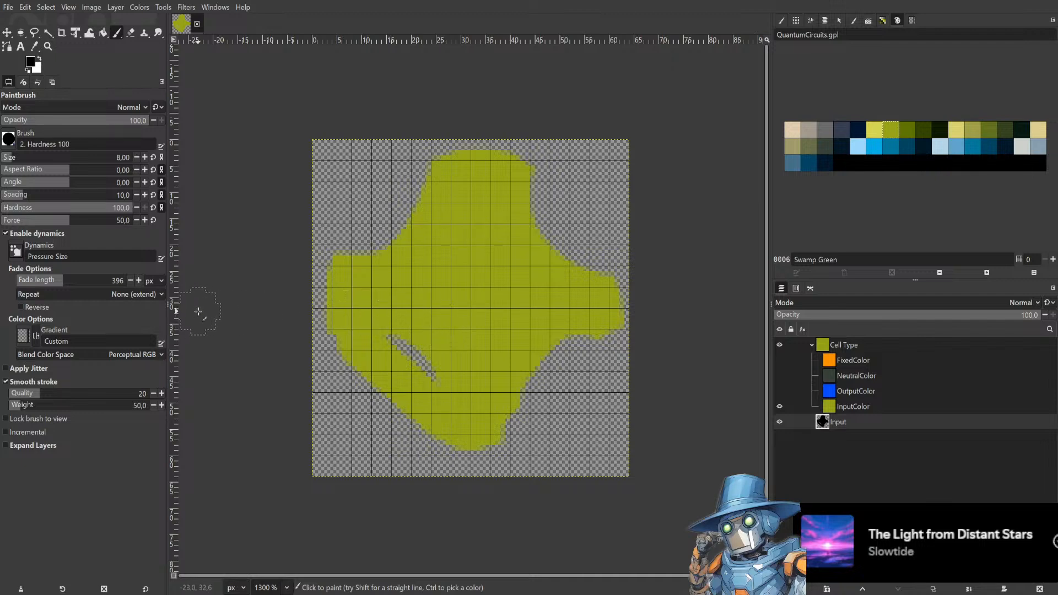
# Paint over the diagonal gap and widen the lower arm of the Input layer with straight Paintbrush lines.
pyautogui.moveTo(378, 331); pyautogui.dragTo(445, 377)
pyautogui.click(440, 434)
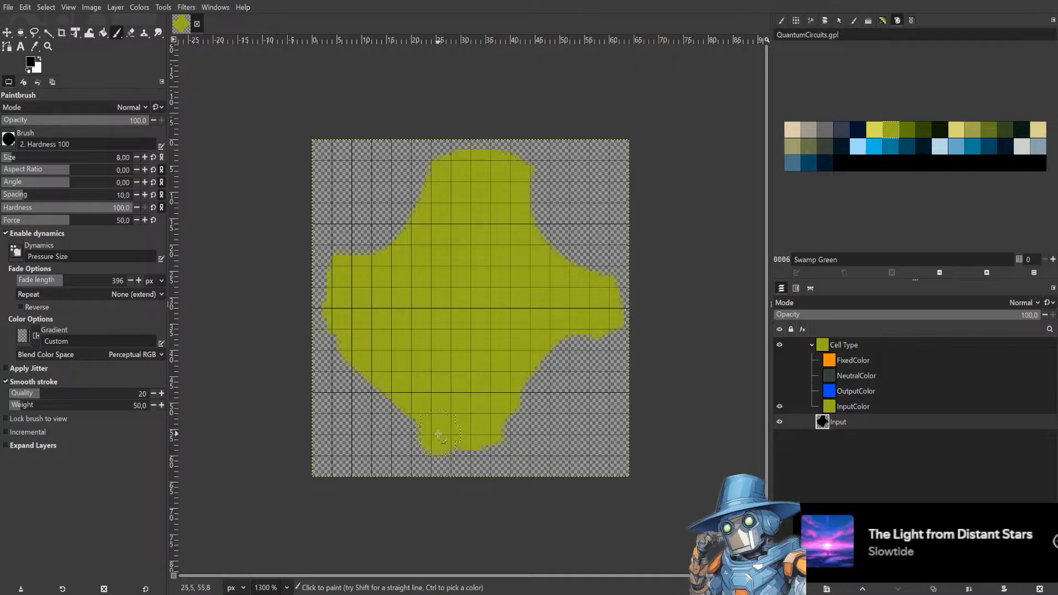
pyautogui.keyDown('shift'); pyautogui.click(495, 435); pyautogui.keyUp('shift')
pyautogui.click(433, 435)
pyautogui.keyDown('shift'); pyautogui.click(511, 434); pyautogui.keyUp('shift')
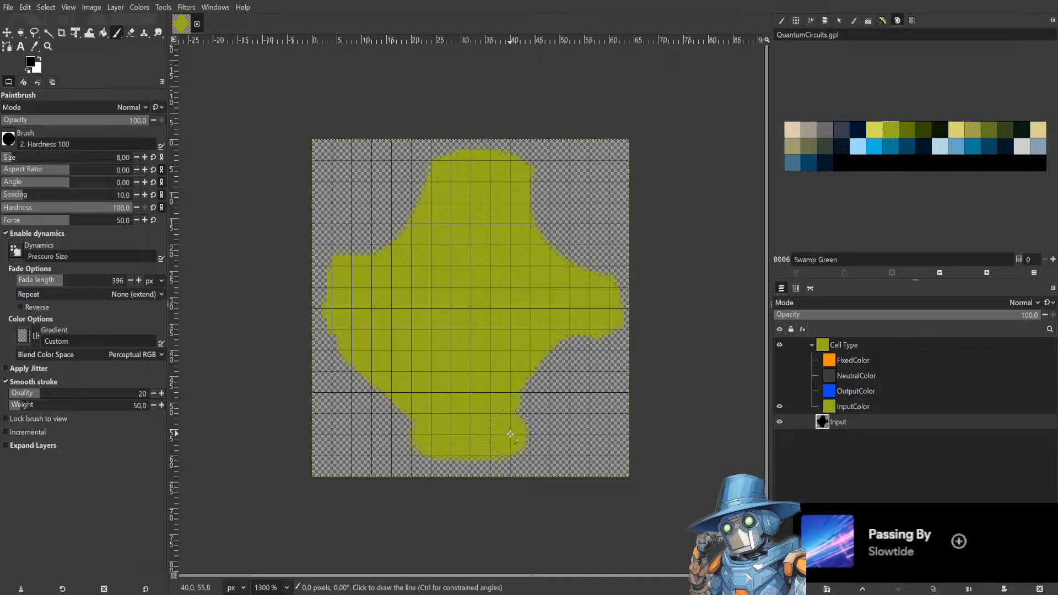
# Paint straight edges around the Input layer's outline to fill it out into an octagonal shape.
pyautogui.keyDown('shift'); pyautogui.click(570, 370); pyautogui.keyUp('shift')
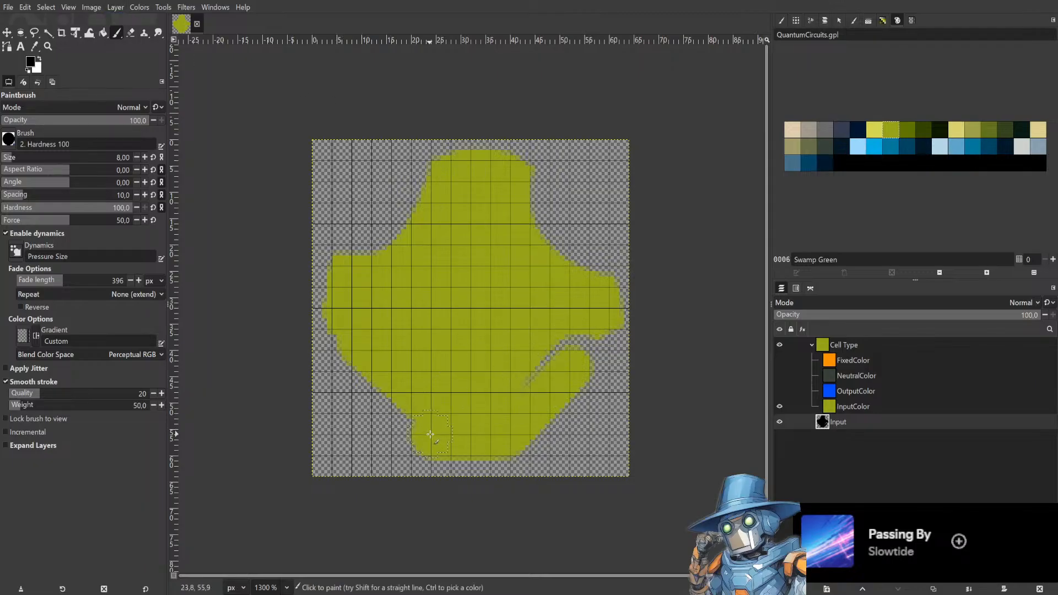
pyautogui.keyDown('shift'); pyautogui.click(352, 352); pyautogui.keyUp('shift')
pyautogui.keyDown('shift'); pyautogui.click(351, 270); pyautogui.keyUp('shift')
pyautogui.keyDown('shift'); pyautogui.click(429, 171); pyautogui.keyUp('shift')
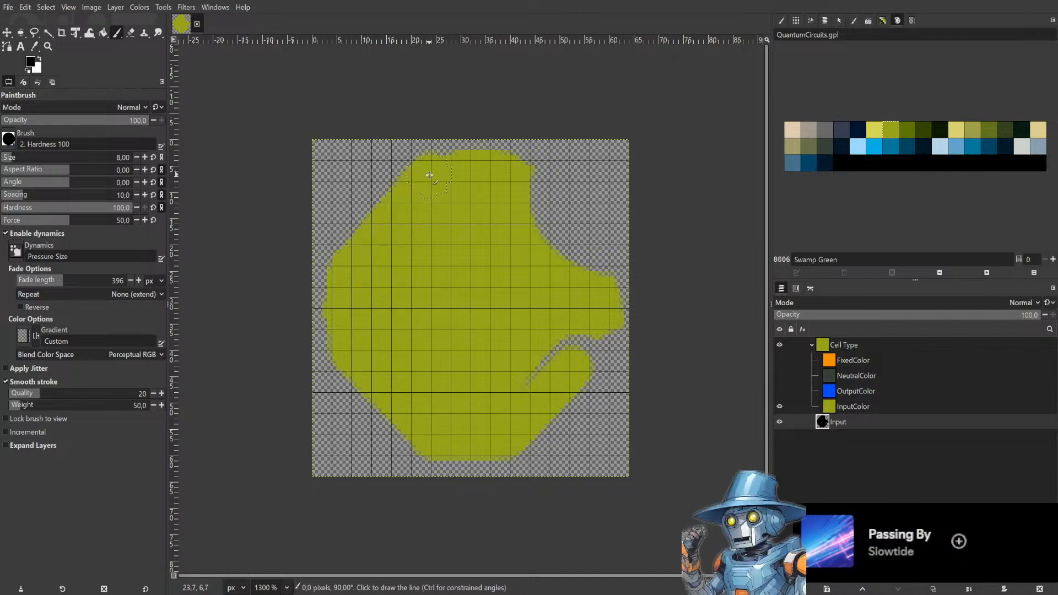
pyautogui.keyDown('shift'); pyautogui.click(528, 168); pyautogui.keyUp('shift')
pyautogui.keyDown('shift'); pyautogui.click(606, 268); pyautogui.keyUp('shift')
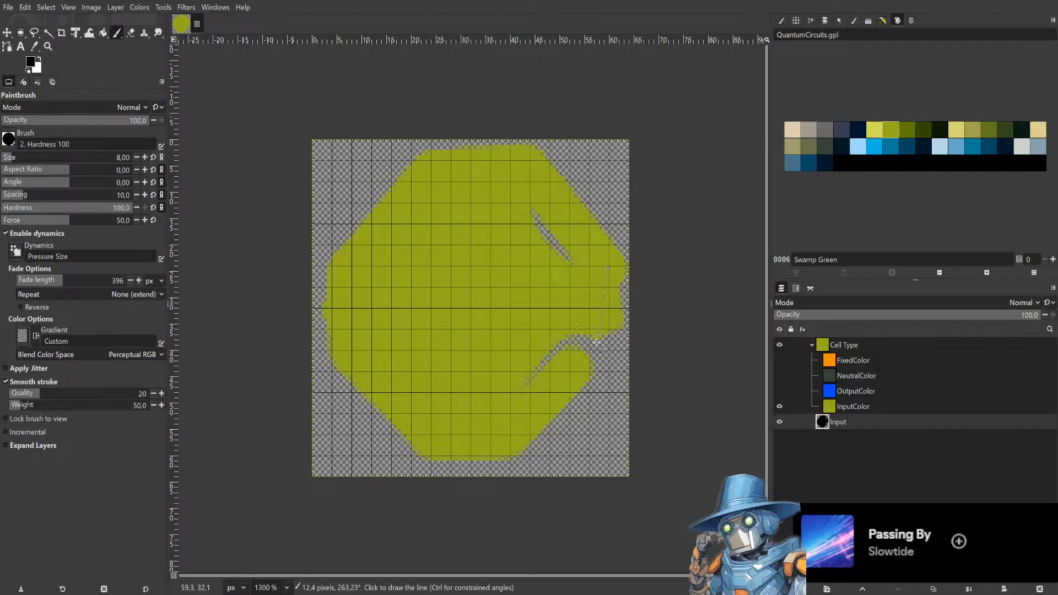
pyautogui.keyDown('shift'); pyautogui.click(594, 364); pyautogui.keyUp('shift')
pyautogui.moveTo(573, 337); pyautogui.dragTo(529, 381)
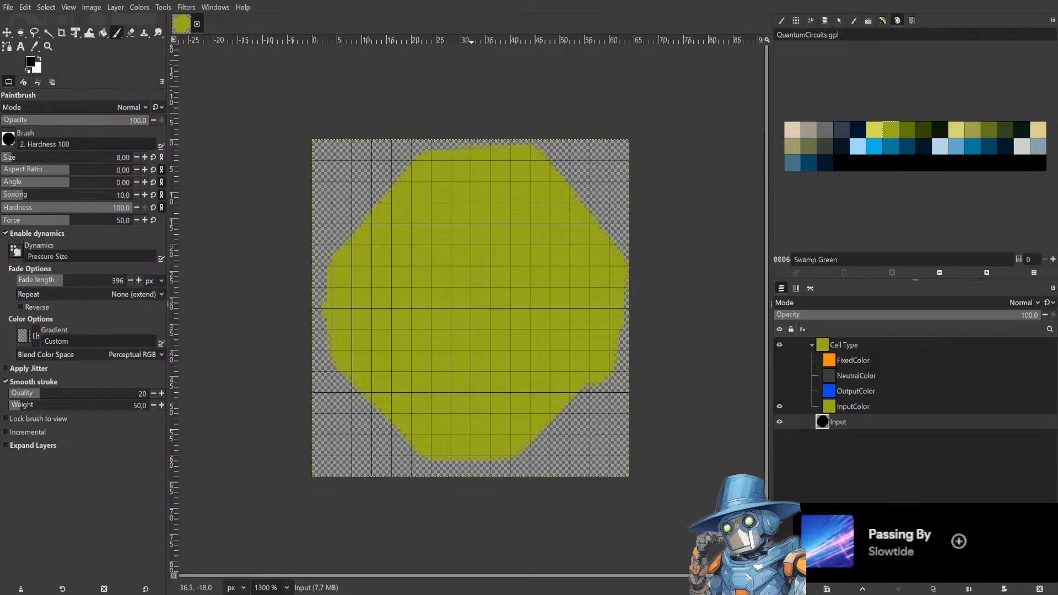
# Open the Symmetry Painting dialog and set the symmetry to Mandala.
pyautogui.moveTo(468, 41); pyautogui.dragTo(467, 40)
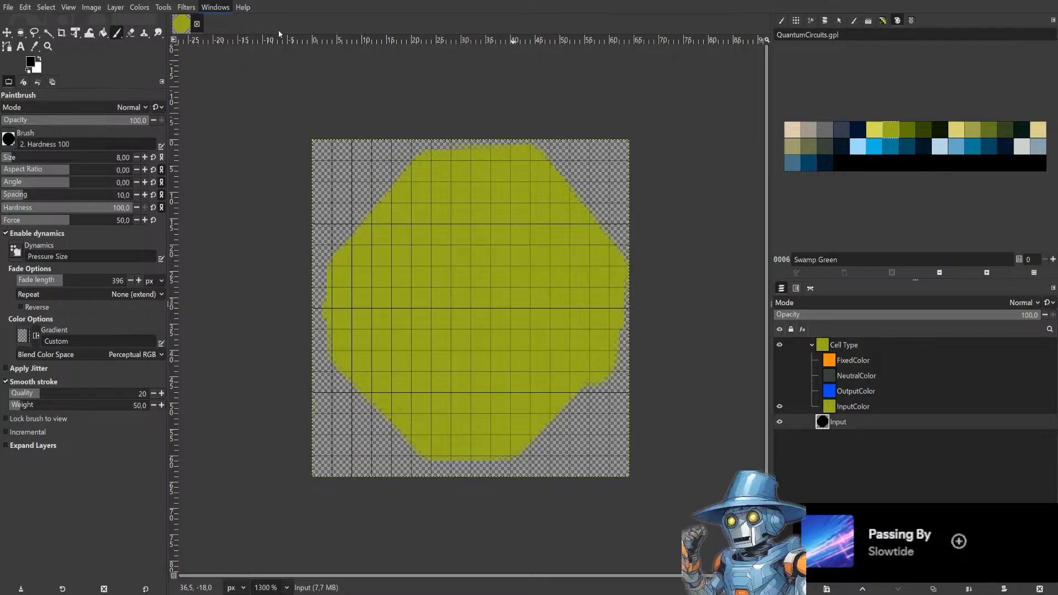
pyautogui.click(323, 195)
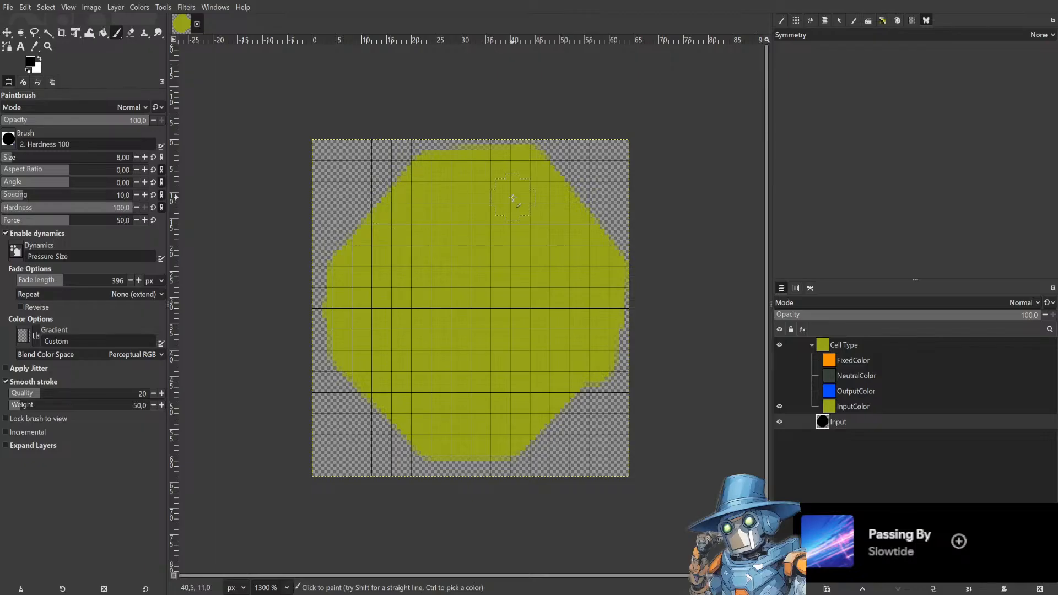
pyautogui.click(1003, 36)
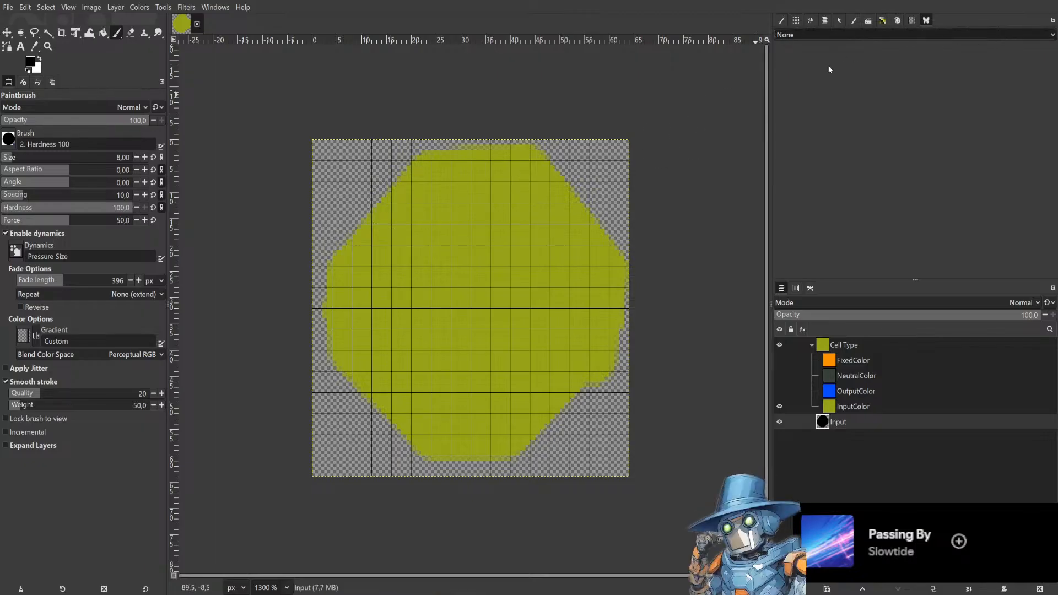
pyautogui.click(812, 83)
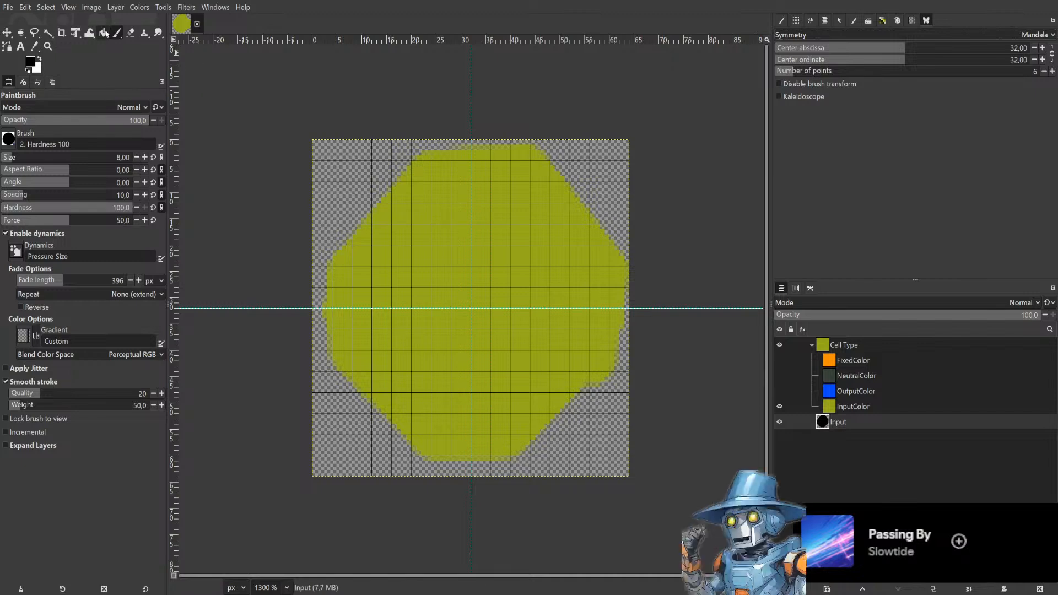
# Bucket-fill the transparent corners of the Input layer with the foreground colour so the whole layer is filled.
pyautogui.click(104, 33)
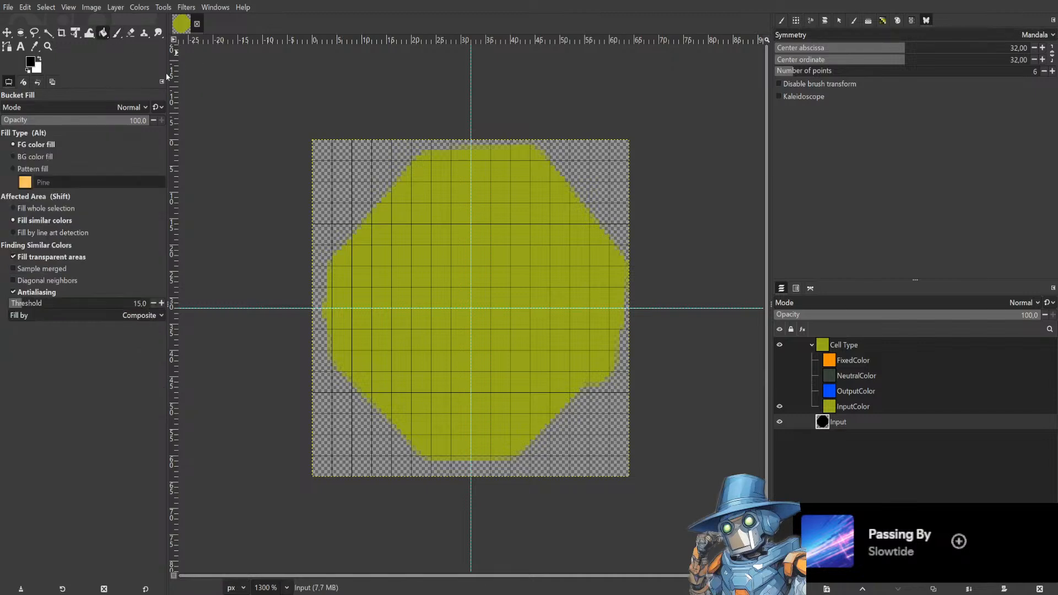
pyautogui.click(432, 262)
pyautogui.click(594, 180)
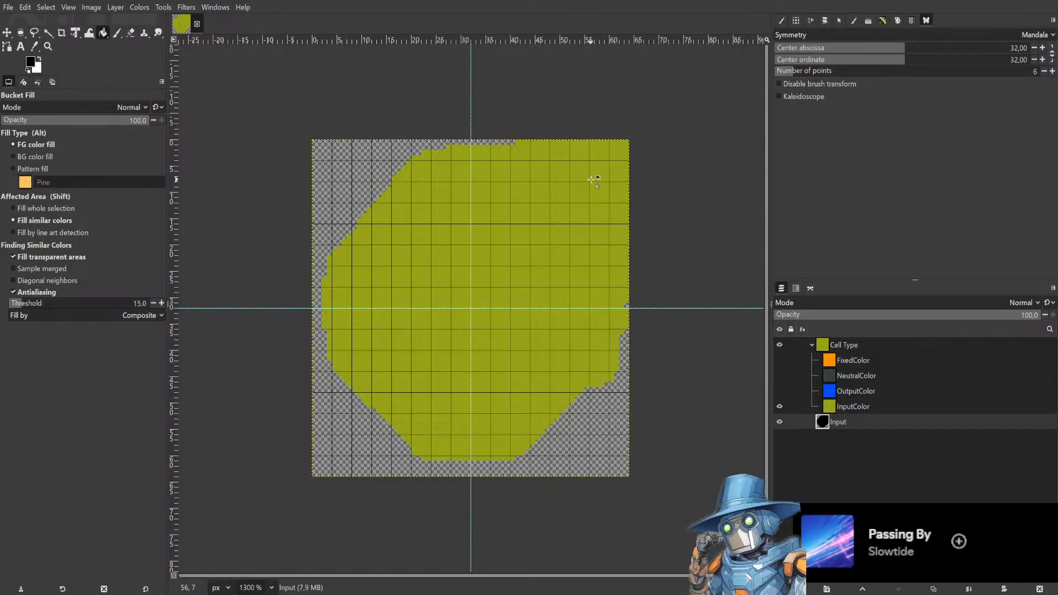
pyautogui.click(598, 415)
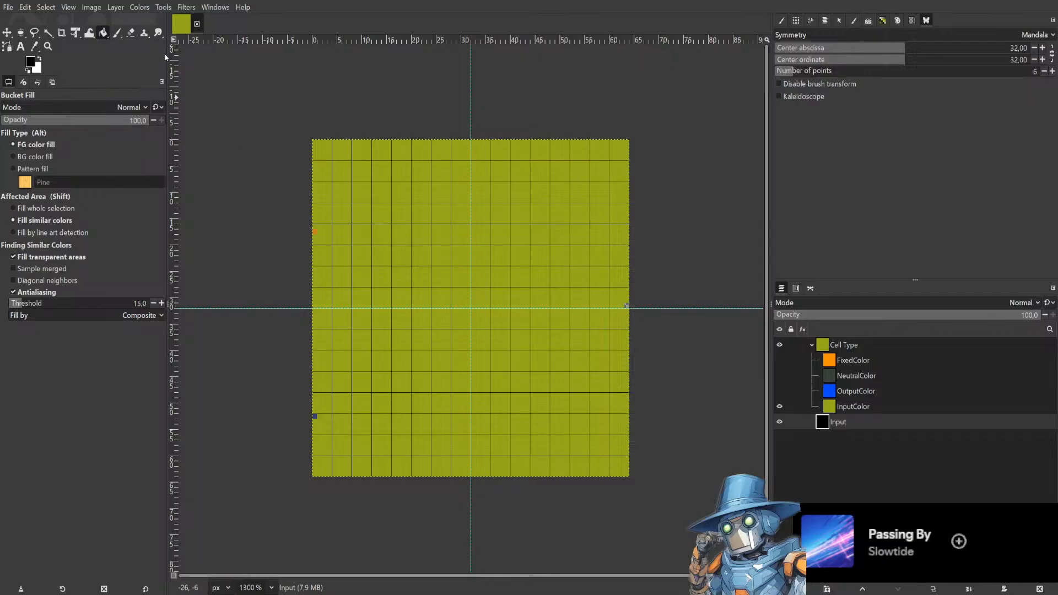
# Try an Eraser stroke with six-point mandala symmetry on the Input layer and undo it.
pyautogui.click(116, 33)
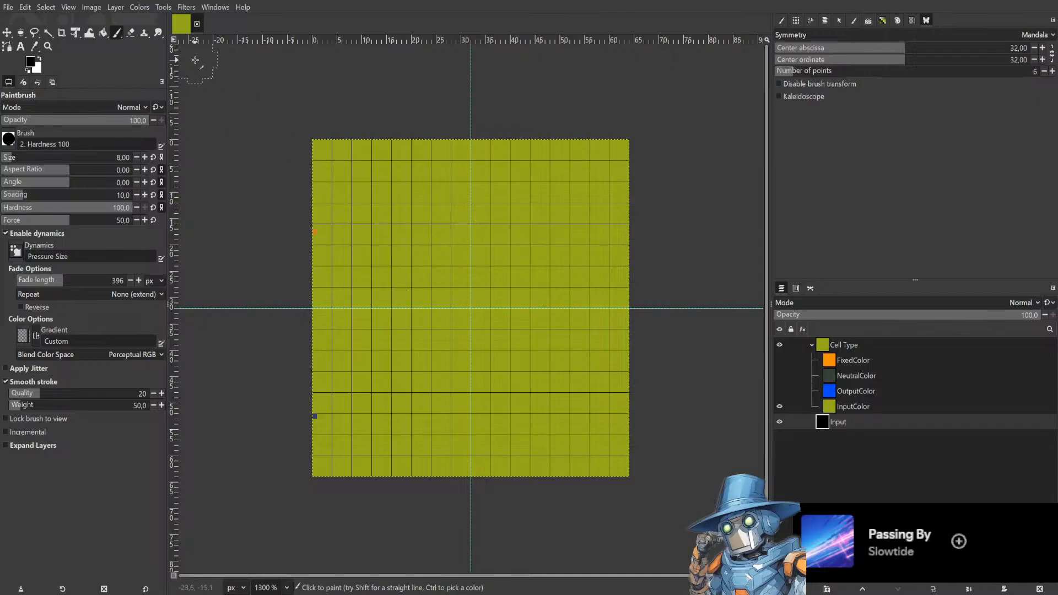
pyautogui.hotkey('shift', 'e')
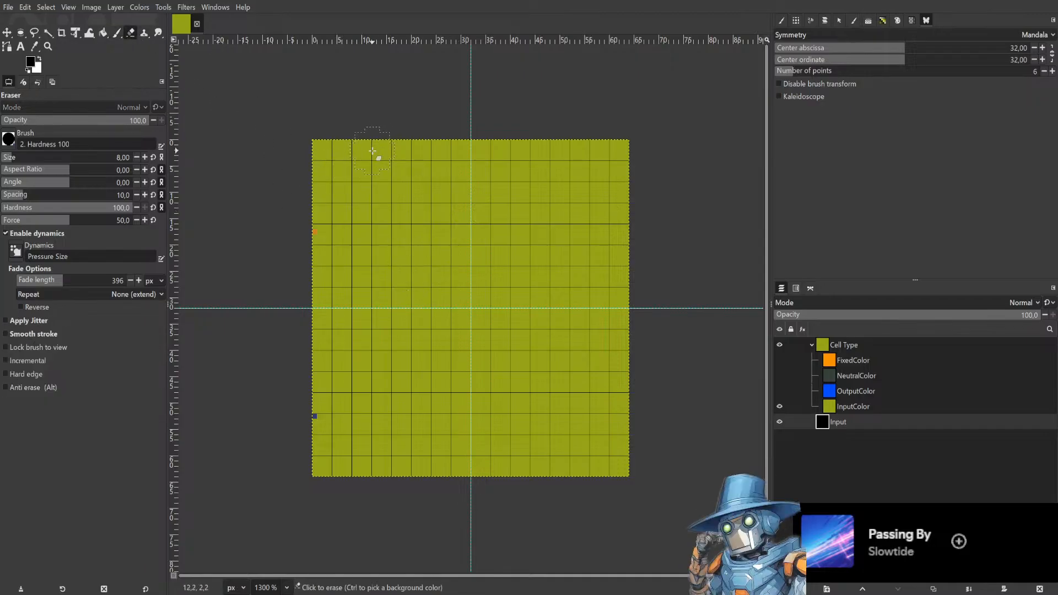
pyautogui.moveTo(382, 149)
pyautogui.mouseDown()
pyautogui.moveTo(326, 166)
pyautogui.moveTo(319, 184)
pyautogui.moveTo(390, 222)
pyautogui.moveTo(422, 213)
pyautogui.moveTo(419, 192)
pyautogui.moveTo(416, 206)
pyautogui.mouseUp()
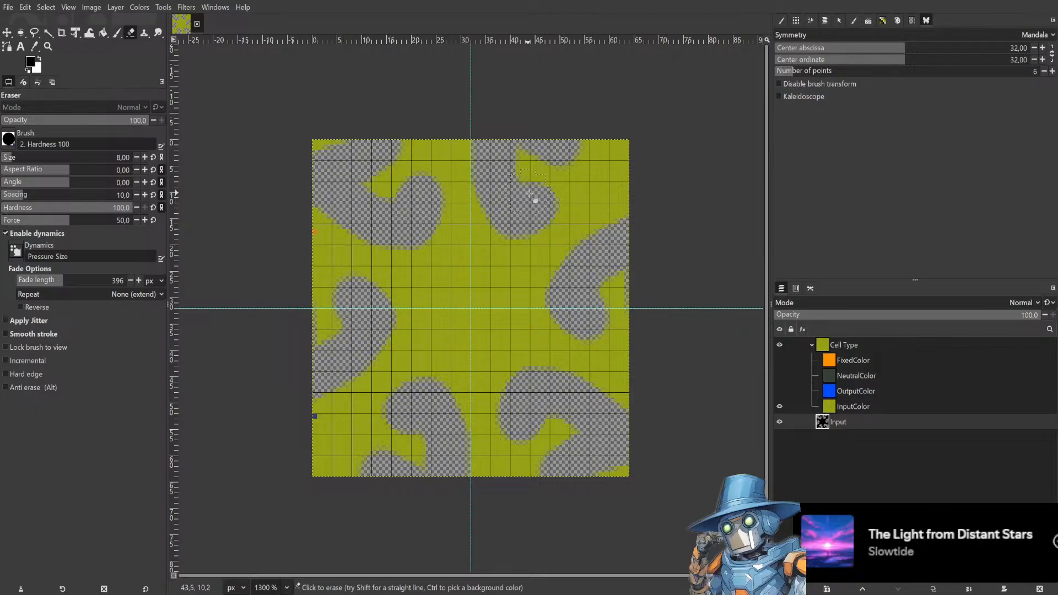
pyautogui.hotkey('ctrl', 'z')
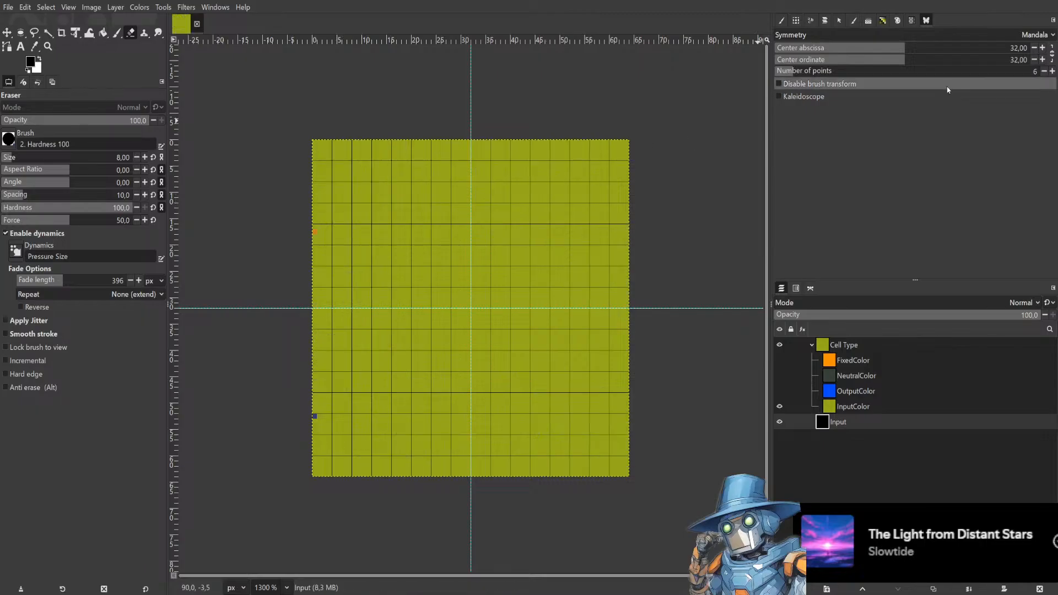
# Set the mandala to 4 points and try Eraser strokes on the Input layer, undoing each.
pyautogui.click(1045, 71)
pyautogui.click(1045, 71)
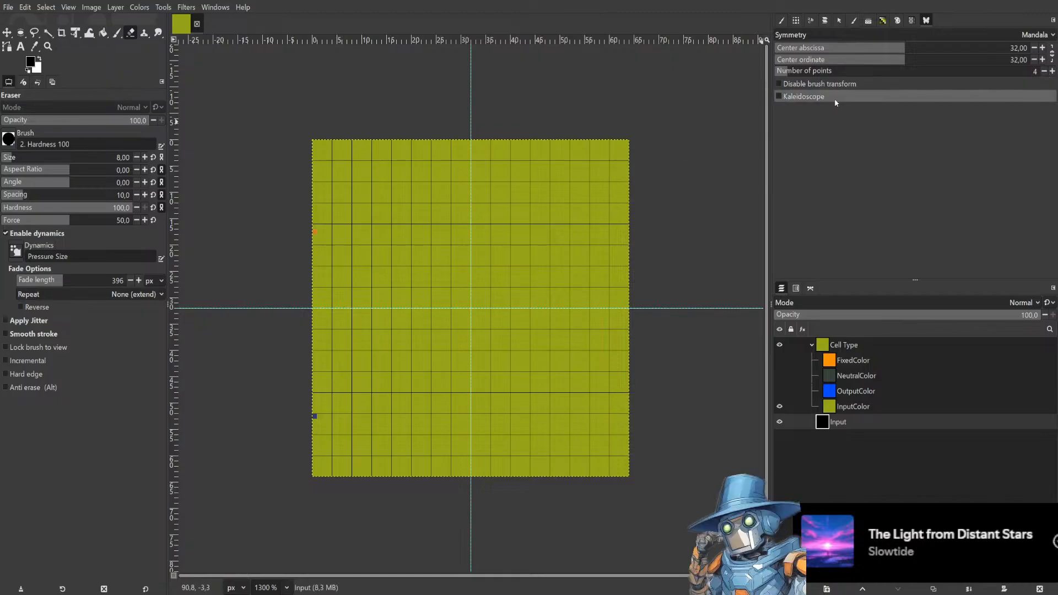
pyautogui.moveTo(373, 154)
pyautogui.mouseDown()
pyautogui.moveTo(376, 246)
pyautogui.moveTo(334, 243)
pyautogui.moveTo(428, 239)
pyautogui.moveTo(419, 173)
pyautogui.moveTo(415, 253)
pyautogui.moveTo(387, 268)
pyautogui.moveTo(359, 253)
pyautogui.mouseUp()
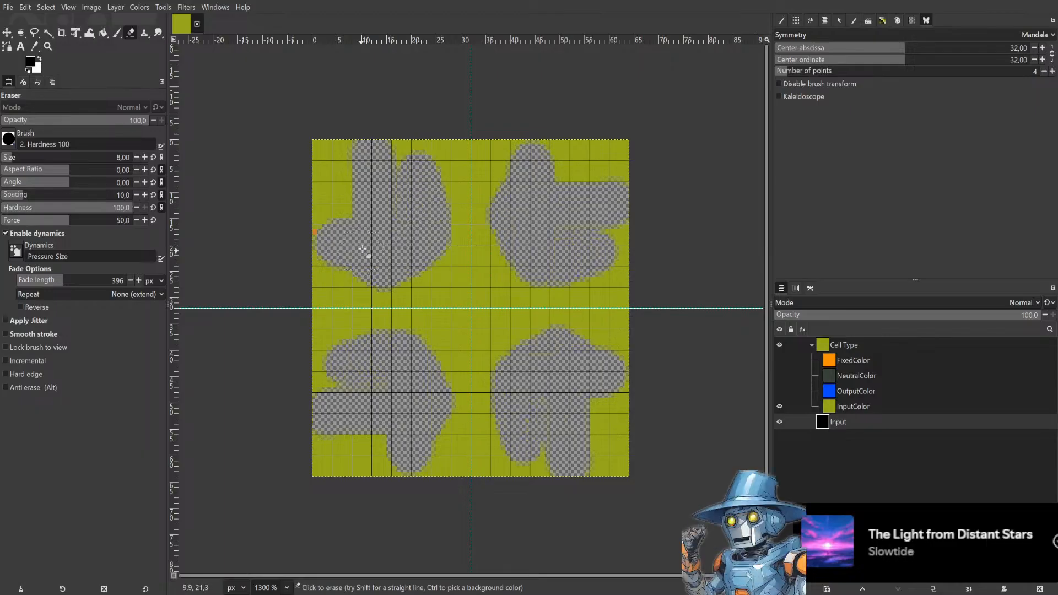
pyautogui.hotkey('ctrl', 'z')
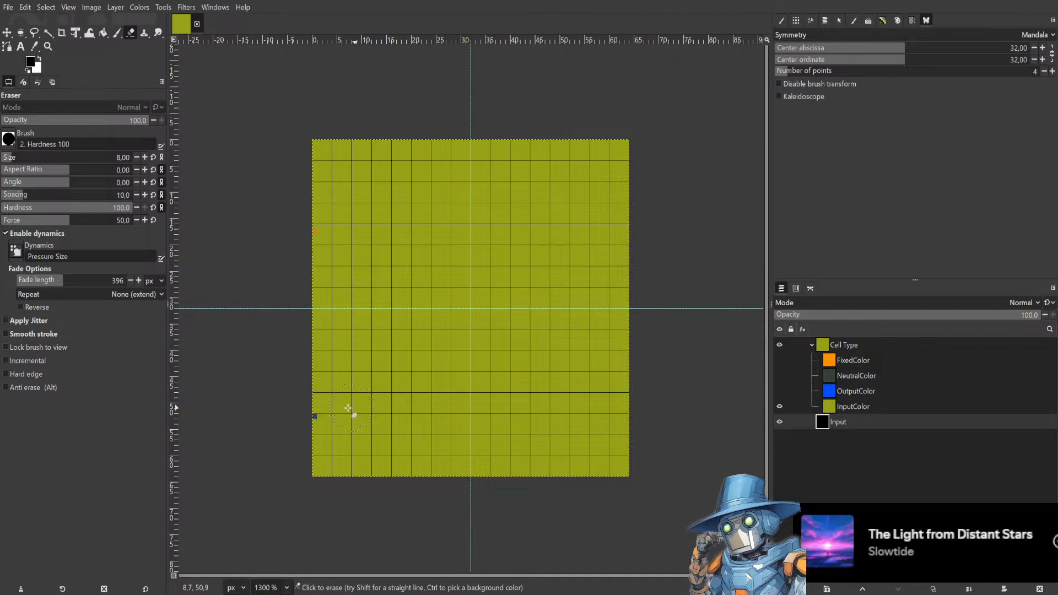
pyautogui.click(326, 419)
pyautogui.hotkey('ctrl', 'z')
# Switch the symmetry to Tiling and try three Eraser strokes on the Input layer, undoing each.
pyautogui.click(873, 34)
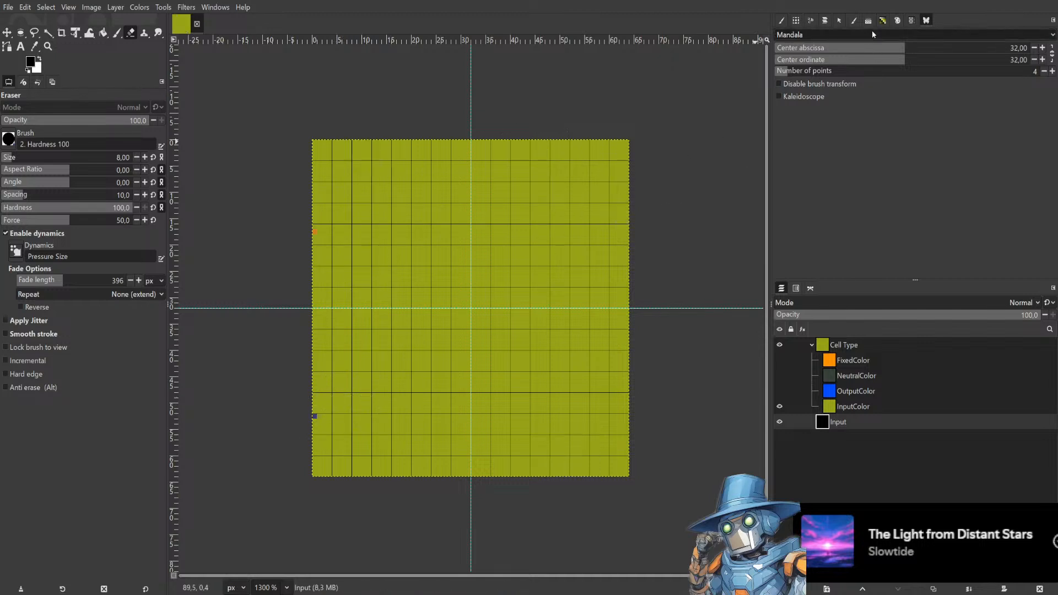
pyautogui.click(829, 22)
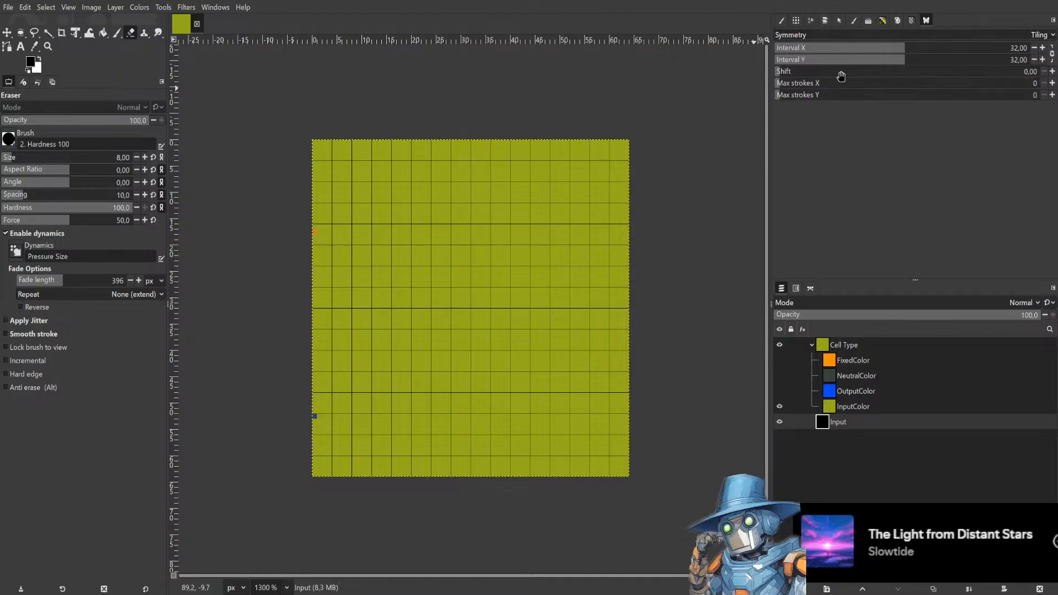
pyautogui.click(441, 216)
pyautogui.moveTo(487, 298)
pyautogui.mouseDown()
pyautogui.moveTo(512, 258)
pyautogui.moveTo(578, 243)
pyautogui.mouseUp()
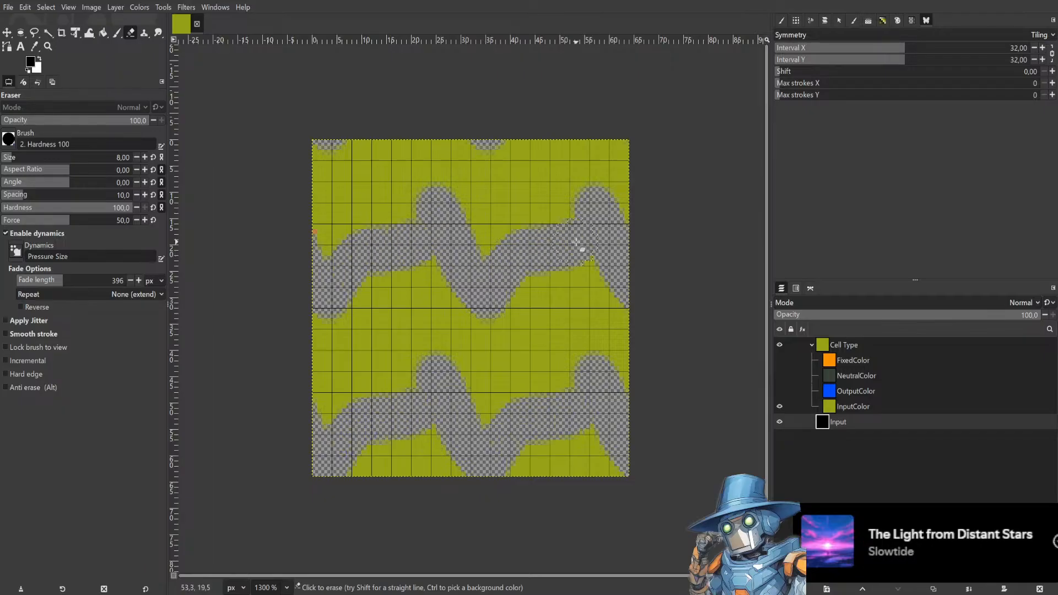
pyautogui.hotkey('ctrl', 'z')
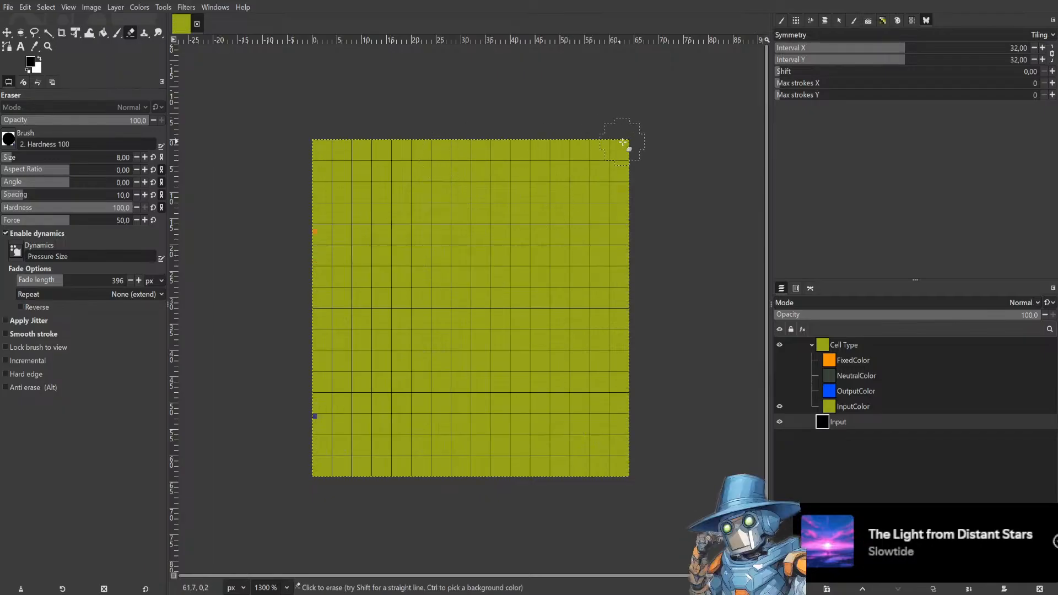
pyautogui.moveTo(614, 147); pyautogui.dragTo(611, 234)
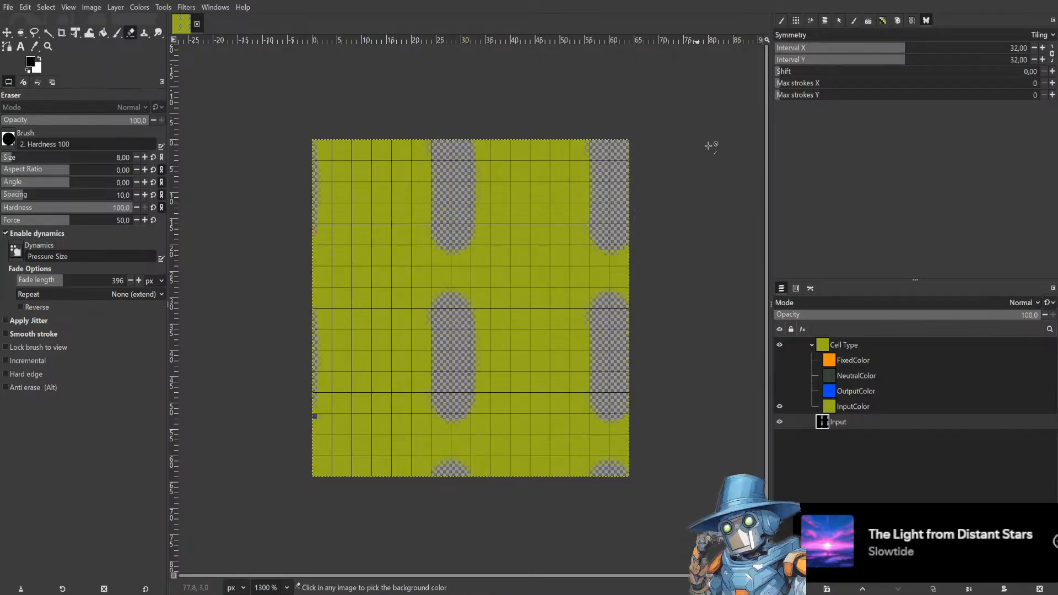
pyautogui.hotkey('ctrl', 'z')
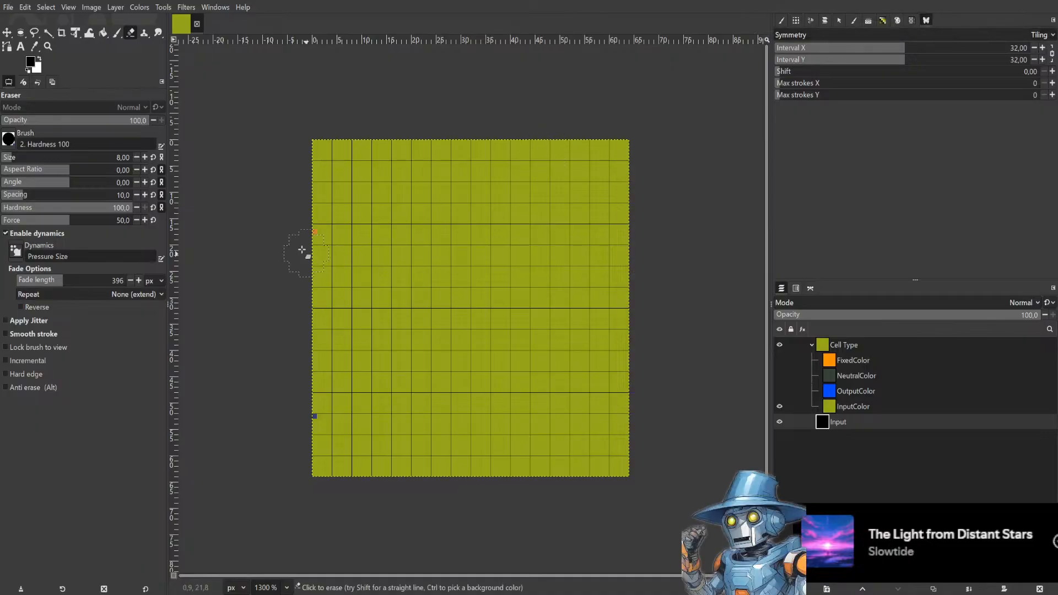
pyautogui.moveTo(331, 205)
pyautogui.mouseDown()
pyautogui.moveTo(338, 243)
pyautogui.moveTo(350, 217)
pyautogui.moveTo(397, 257)
pyautogui.moveTo(409, 239)
pyautogui.moveTo(398, 230)
pyautogui.moveTo(383, 250)
pyautogui.moveTo(418, 248)
pyautogui.moveTo(426, 235)
pyautogui.moveTo(442, 249)
pyautogui.moveTo(421, 259)
pyautogui.moveTo(398, 250)
pyautogui.moveTo(416, 275)
pyautogui.moveTo(408, 267)
pyautogui.moveTo(432, 248)
pyautogui.mouseUp()
pyautogui.hotkey('ctrl', 'z')
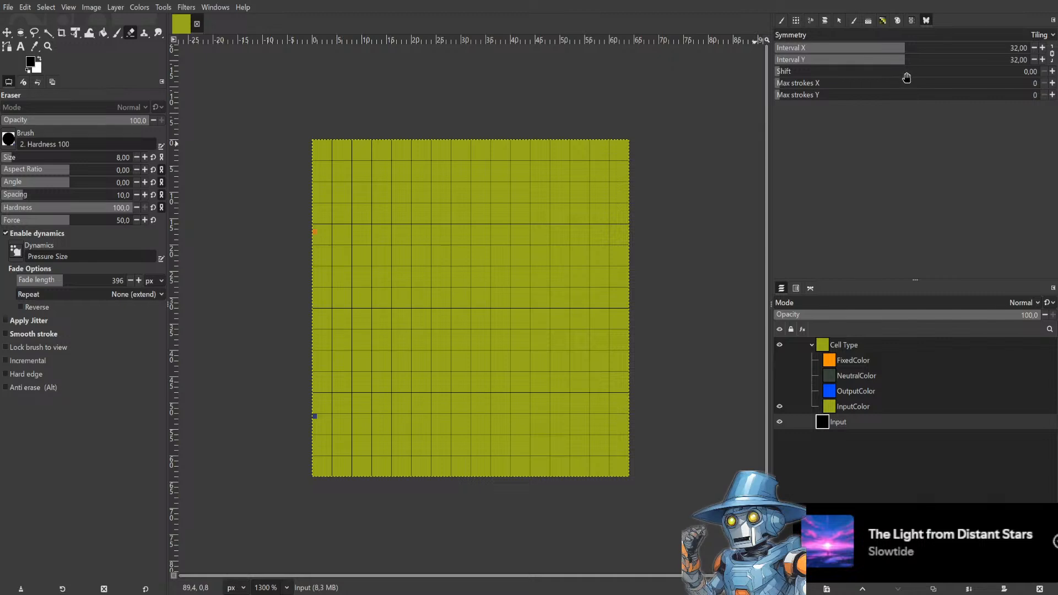
# Switch the symmetry to Mirror and enable horizontal and vertical symmetry.
pyautogui.click(910, 35)
pyautogui.click(840, 18)
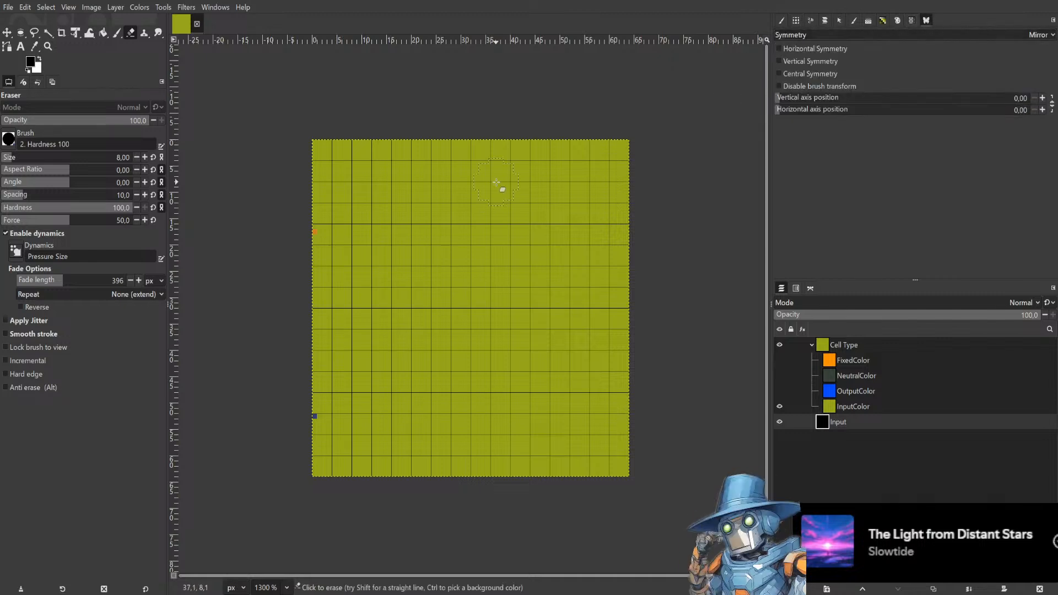
pyautogui.click(860, 49)
pyautogui.click(852, 65)
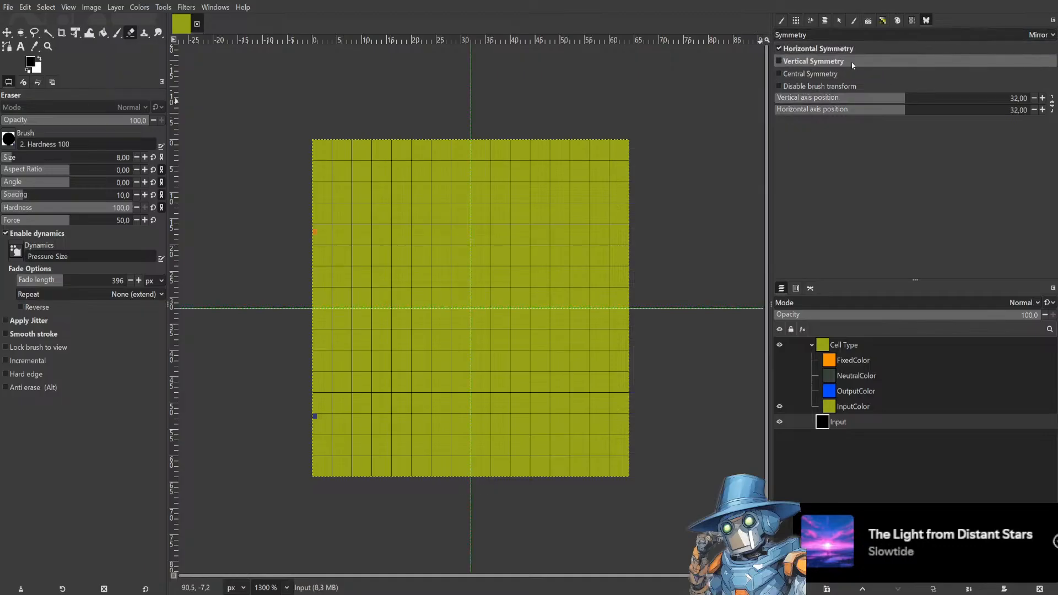
# Try two Eraser strokes with mirror symmetry on the Input layer, undoing each.
pyautogui.moveTo(594, 144)
pyautogui.mouseDown()
pyautogui.moveTo(592, 180)
pyautogui.moveTo(607, 195)
pyautogui.moveTo(617, 190)
pyautogui.mouseUp()
pyautogui.hotkey('ctrl', 'z')
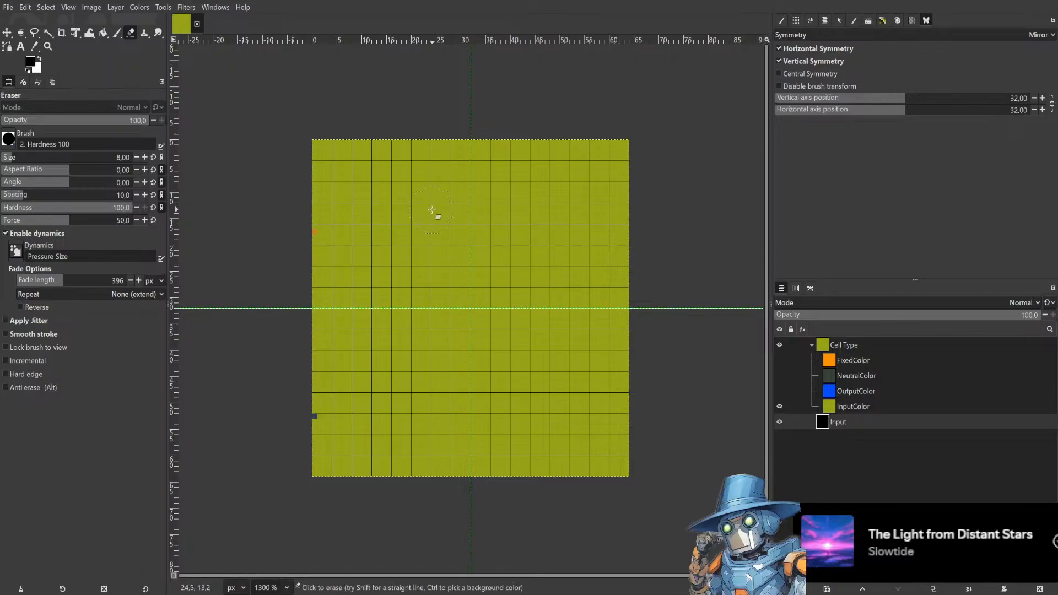
pyautogui.moveTo(379, 204)
pyautogui.mouseDown()
pyautogui.moveTo(357, 220)
pyautogui.moveTo(403, 223)
pyautogui.moveTo(400, 184)
pyautogui.moveTo(392, 177)
pyautogui.moveTo(381, 197)
pyautogui.moveTo(413, 221)
pyautogui.mouseUp()
pyautogui.hotkey('ctrl', 'z')
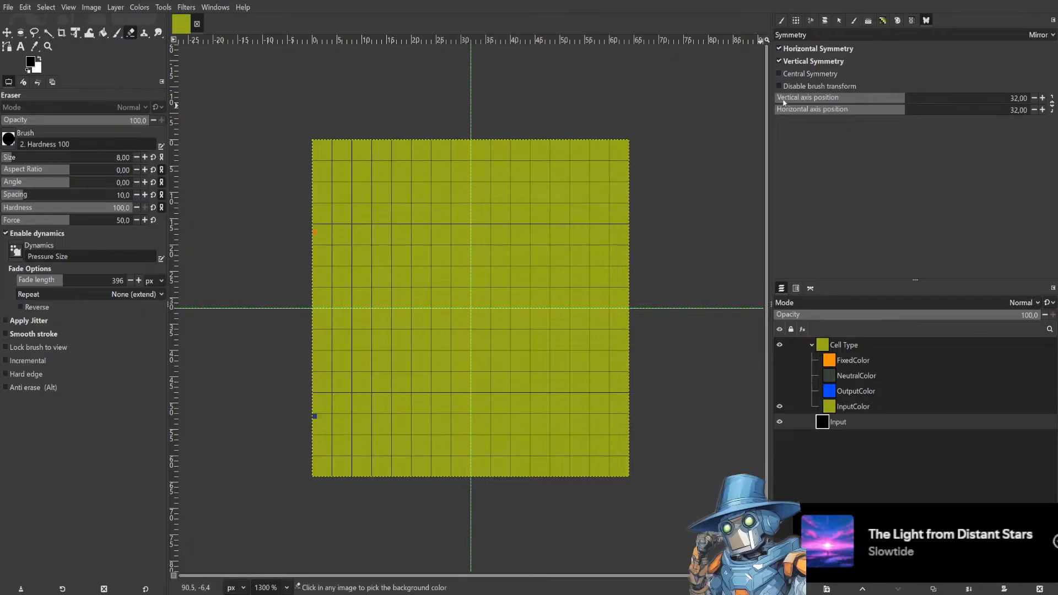
# Enable central symmetry and test an Eraser stroke near the upper-left corner, undoing it.
pyautogui.click(809, 74)
pyautogui.moveTo(399, 152)
pyautogui.mouseDown()
pyautogui.moveTo(363, 164)
pyautogui.moveTo(355, 197)
pyautogui.moveTo(331, 200)
pyautogui.mouseUp()
pyautogui.hotkey('ctrl', 'z')
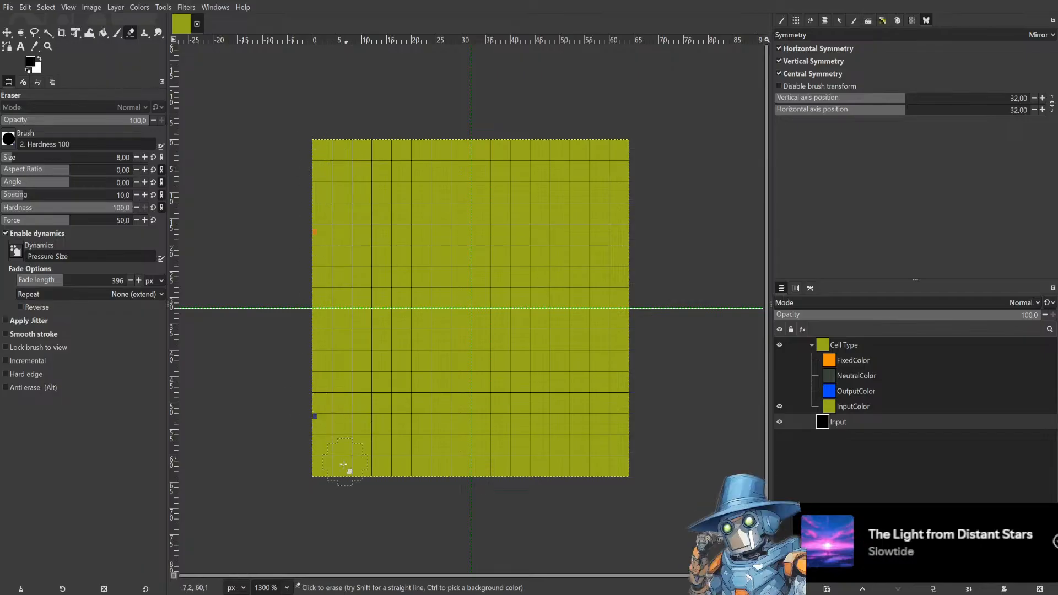
# Erase a margin along all four edges of the Input layer with mirror symmetry.
pyautogui.click(325, 476)
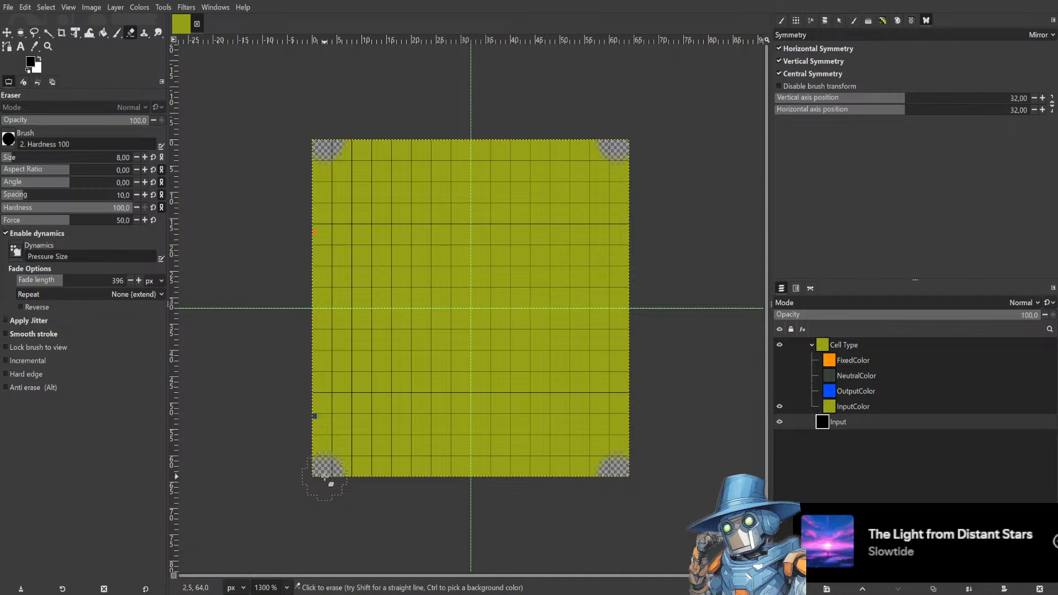
pyautogui.moveTo(325, 476)
pyautogui.mouseDown()
pyautogui.moveTo(387, 489)
pyautogui.moveTo(485, 488)
pyautogui.mouseUp()
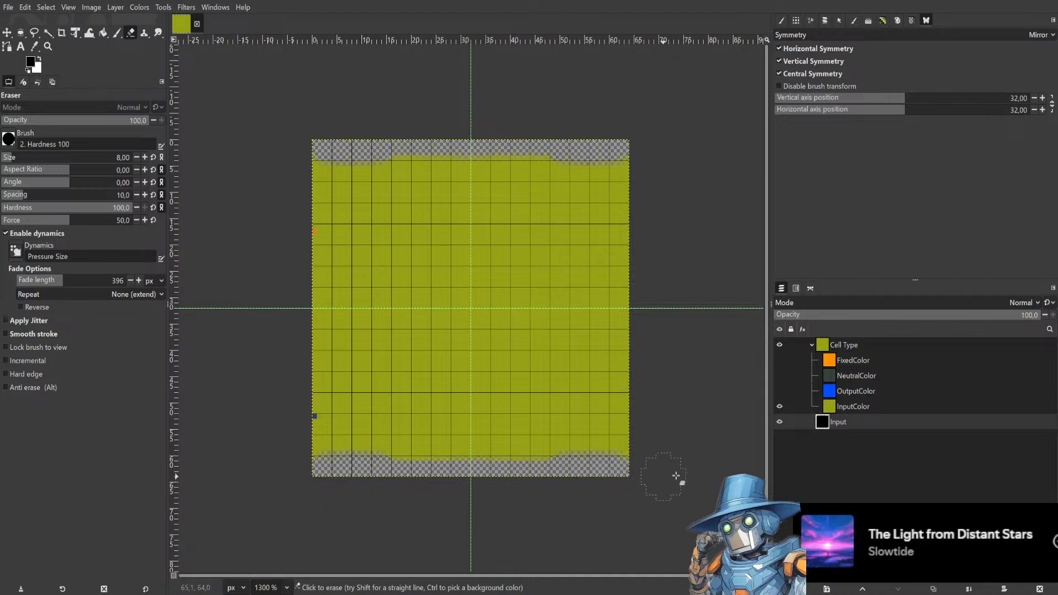
pyautogui.moveTo(643, 468)
pyautogui.mouseDown()
pyautogui.moveTo(634, 432)
pyautogui.moveTo(645, 297)
pyautogui.mouseUp()
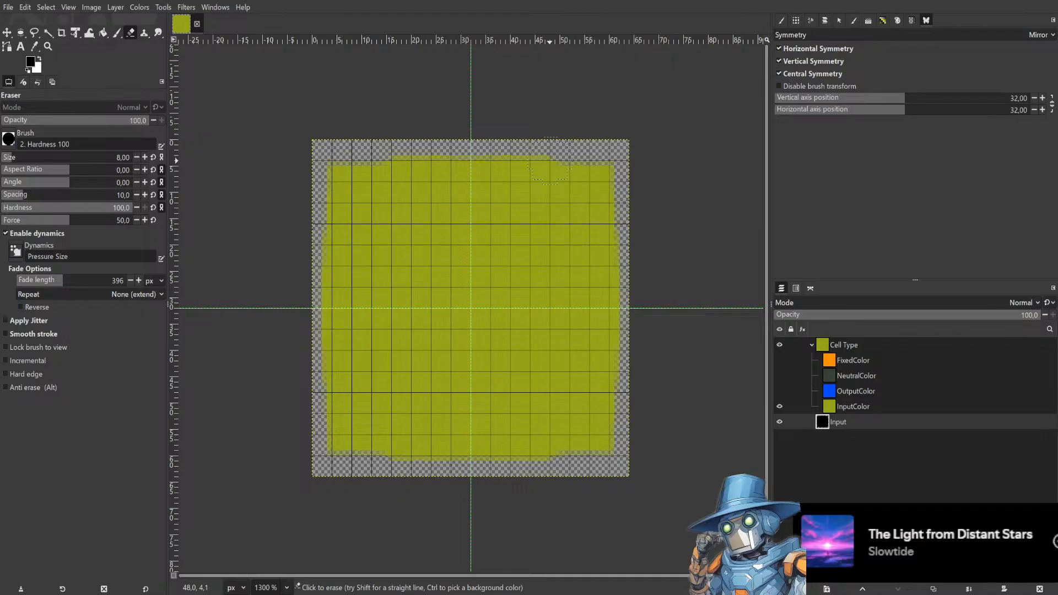
# Erase notches and straight diagonal cuts at the corners to shape the Input layer into an octagon.
pyautogui.click(549, 164)
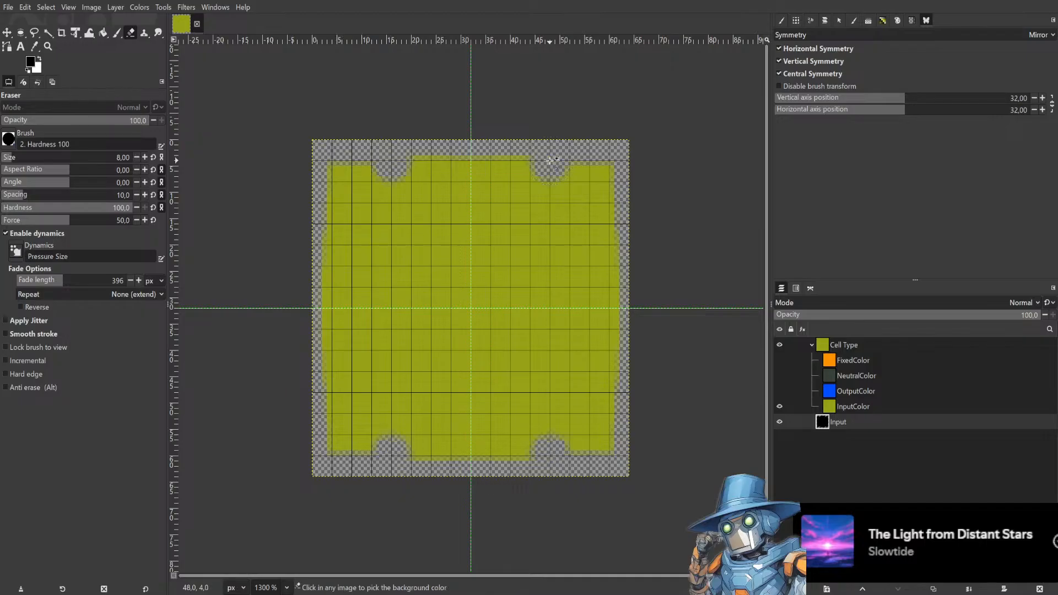
pyautogui.keyDown('shift'); pyautogui.click(608, 224); pyautogui.keyUp('shift')
pyautogui.click(604, 176)
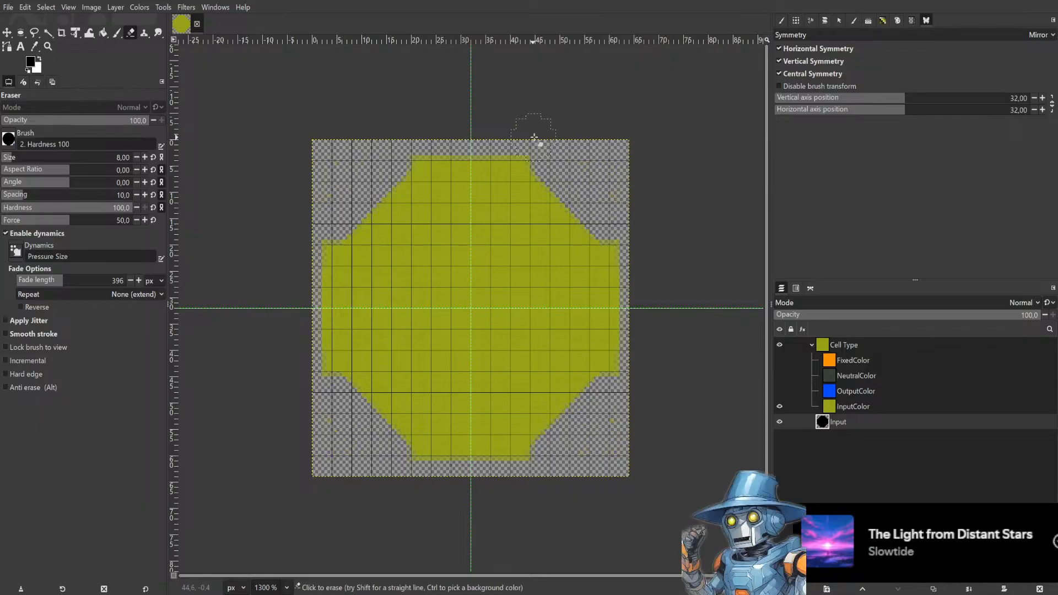
pyautogui.click(536, 147)
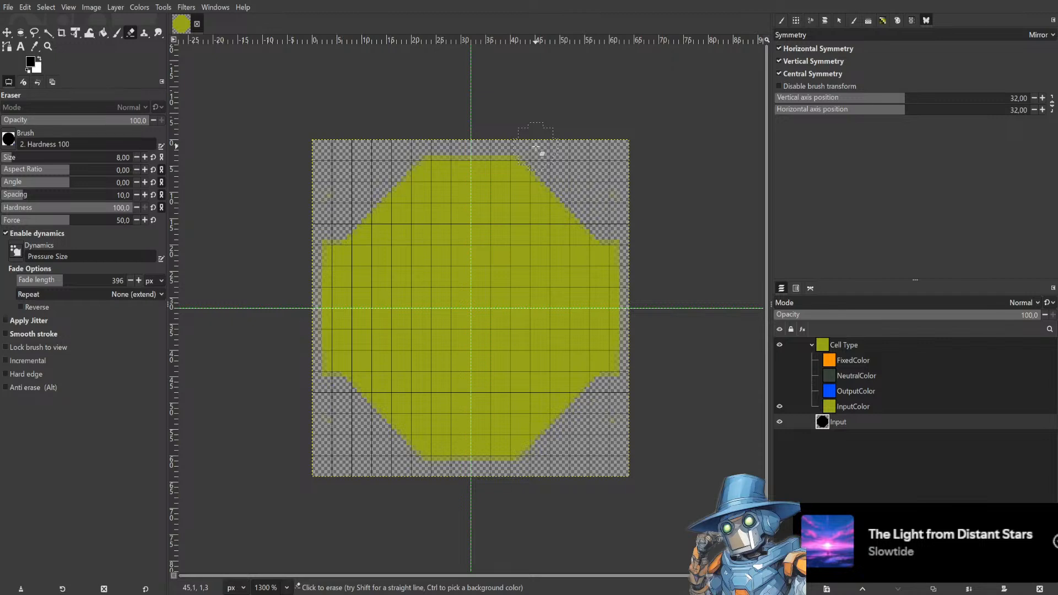
pyautogui.click(631, 234)
# Toggle the visibility of the colour layers in the Cell Type group to preview the shape in each colour.
pyautogui.click(779, 390)
pyautogui.click(779, 390)
pyautogui.click(780, 376)
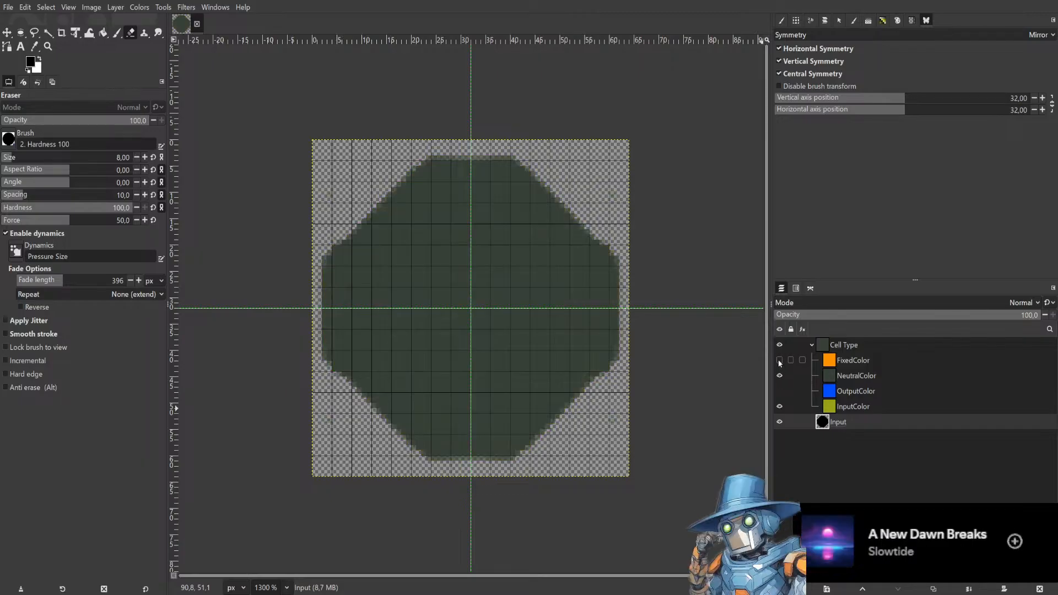
pyautogui.click(779, 361)
pyautogui.click(781, 376)
pyautogui.click(779, 362)
pyautogui.click(780, 376)
pyautogui.click(781, 378)
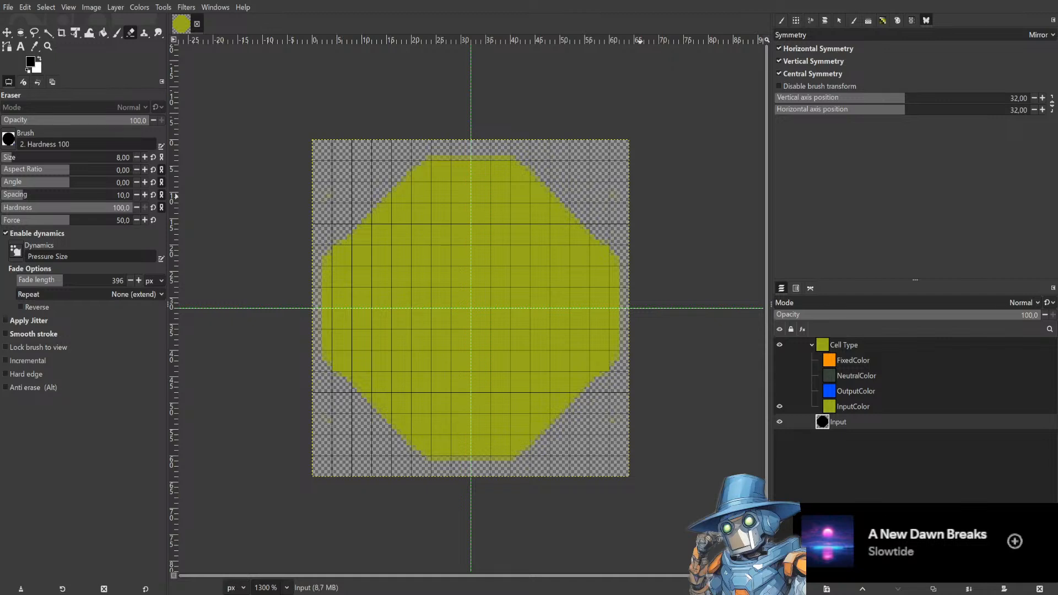
# Save the image and keep the Input layer active.
pyautogui.hotkey('ctrl', 's')
pyautogui.click(884, 405)
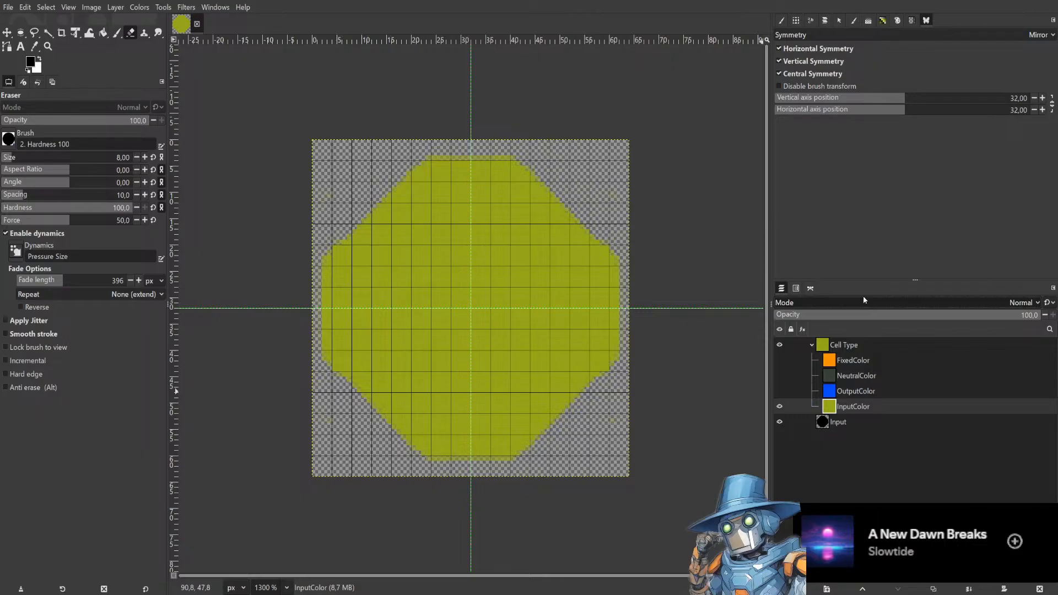
pyautogui.click(864, 421)
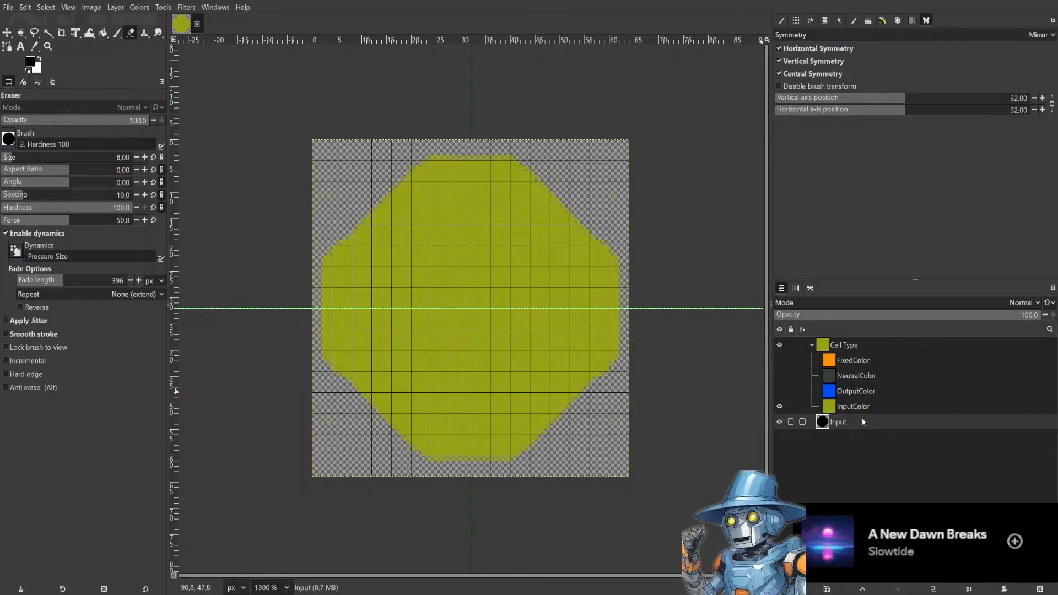
# Try a white Bucket Fill inside the Input shape, undo it, and enable Diagonal neighbors.
pyautogui.click(40, 59)
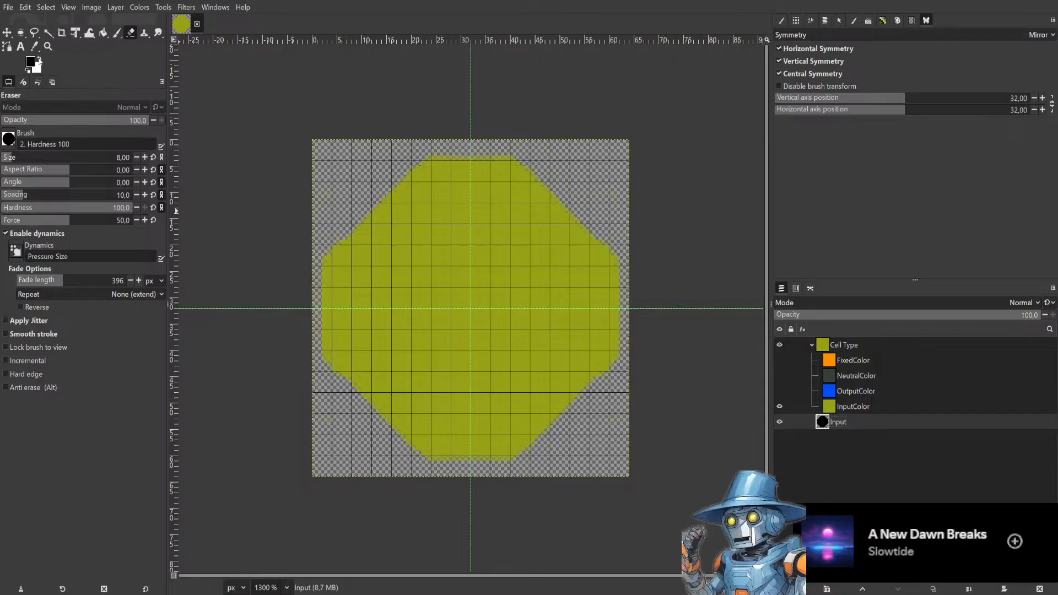
pyautogui.click(103, 33)
pyautogui.click(433, 262)
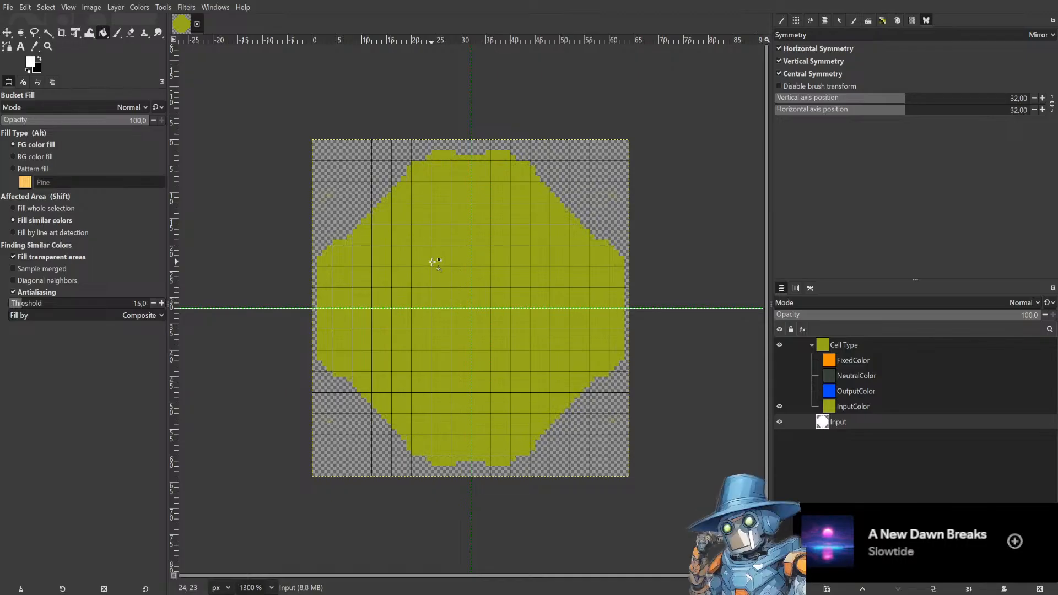
pyautogui.hotkey('ctrl', 'z')
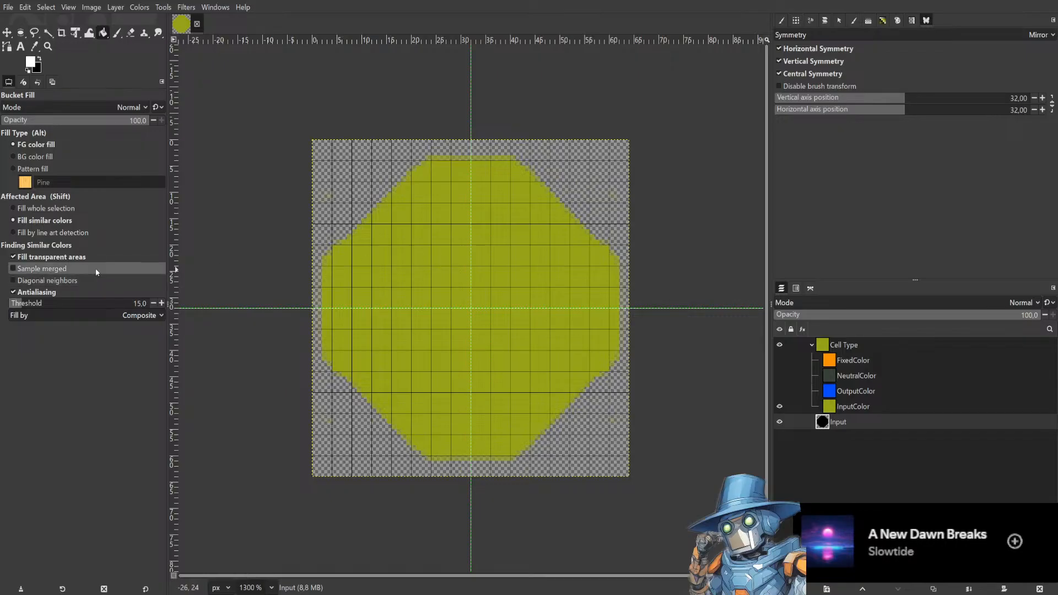
pyautogui.click(79, 281)
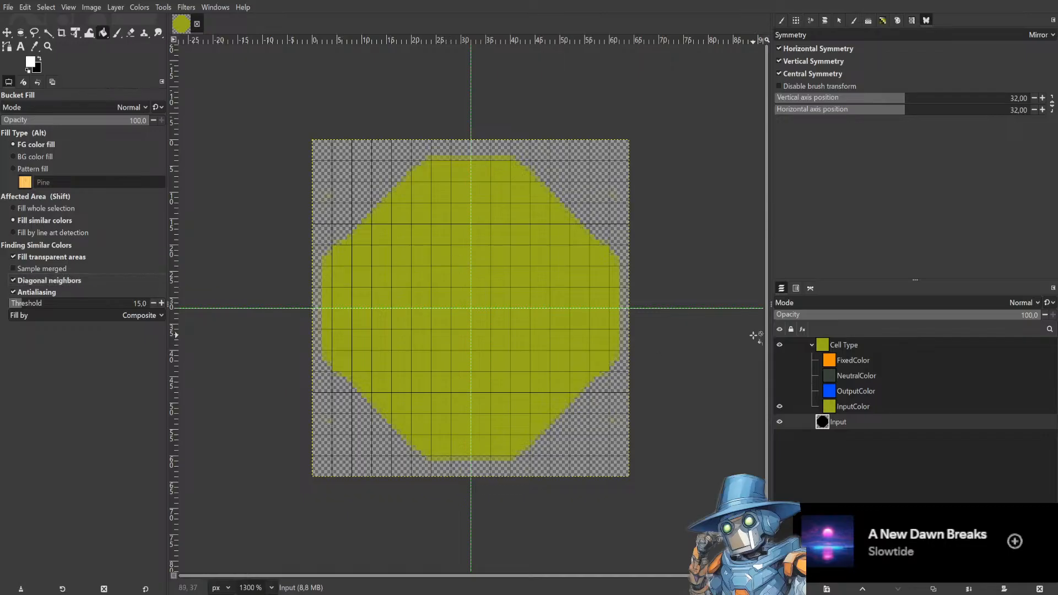
# Hide the Cell Type group and try a Paintbrush stroke on the Input layer, undoing it.
pyautogui.click(779, 345)
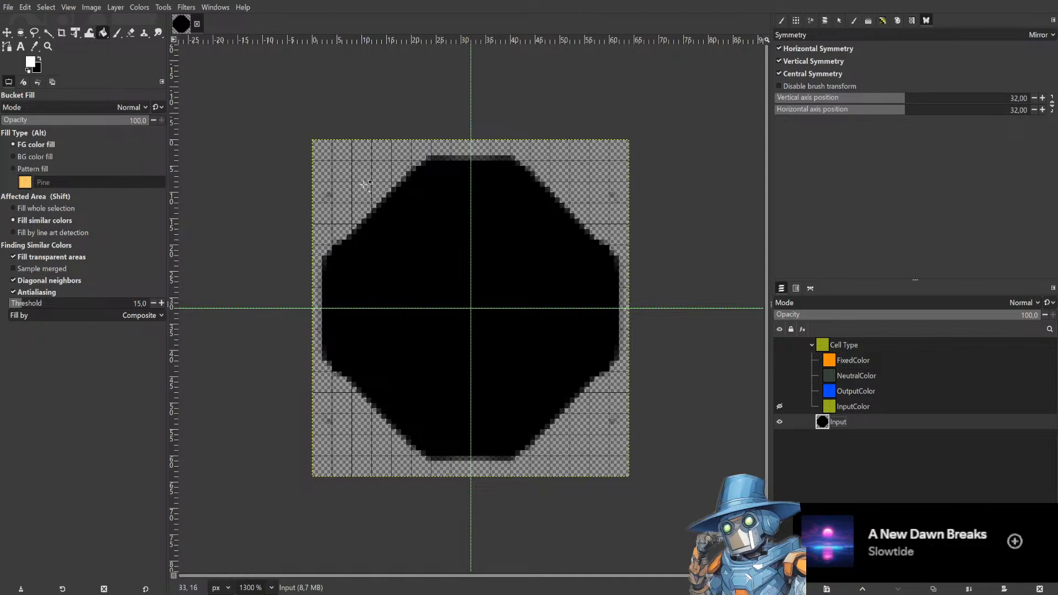
pyautogui.press('p')
pyautogui.moveTo(331, 190); pyautogui.dragTo(323, 223)
pyautogui.hotkey('ctrl', 'z')
# Fill the Input shape with white.
pyautogui.click(40, 59)
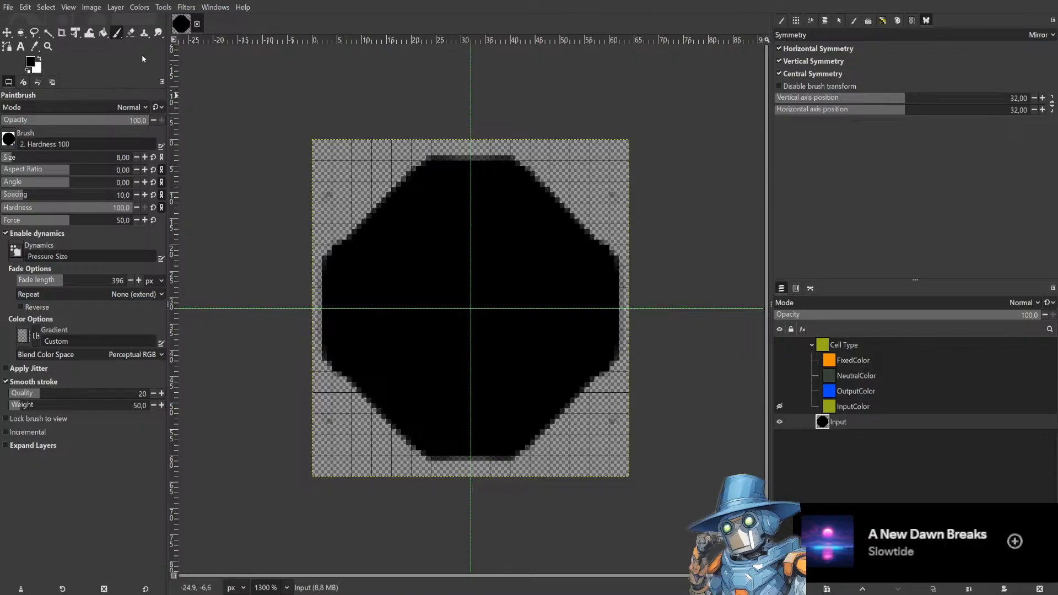
pyautogui.click(131, 34)
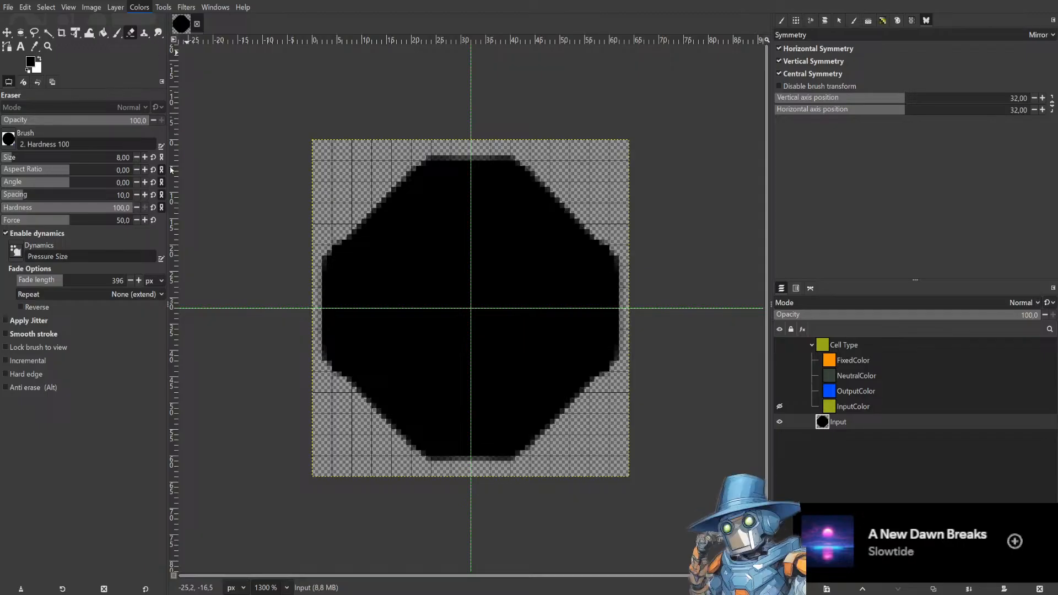
pyautogui.click(172, 170)
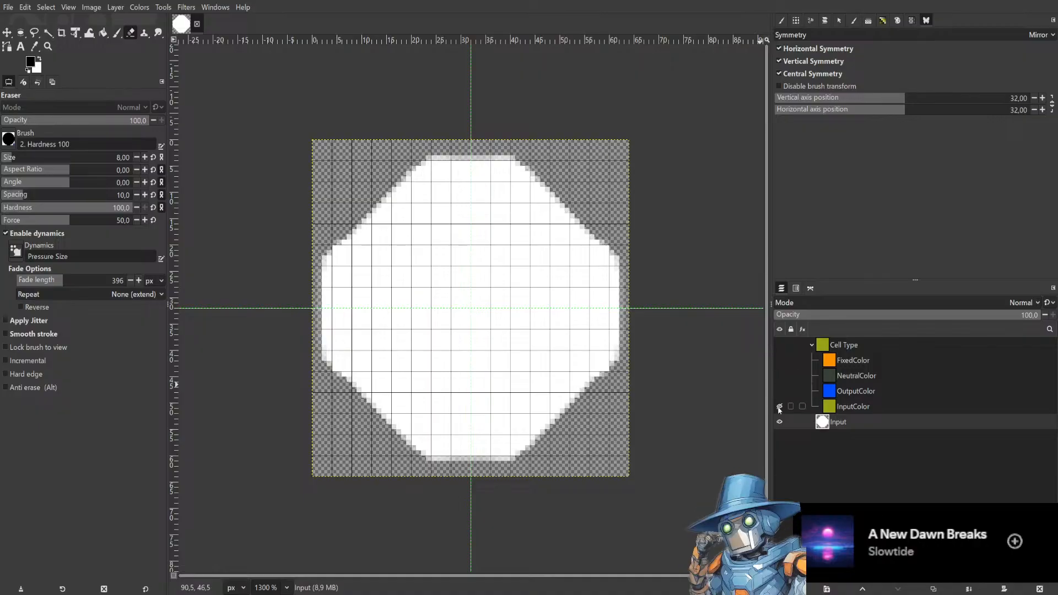
# Toggle the InputColor layer and Cell Type group visibility to compare the result.
pyautogui.click(779, 407)
pyautogui.click(779, 408)
pyautogui.click(779, 407)
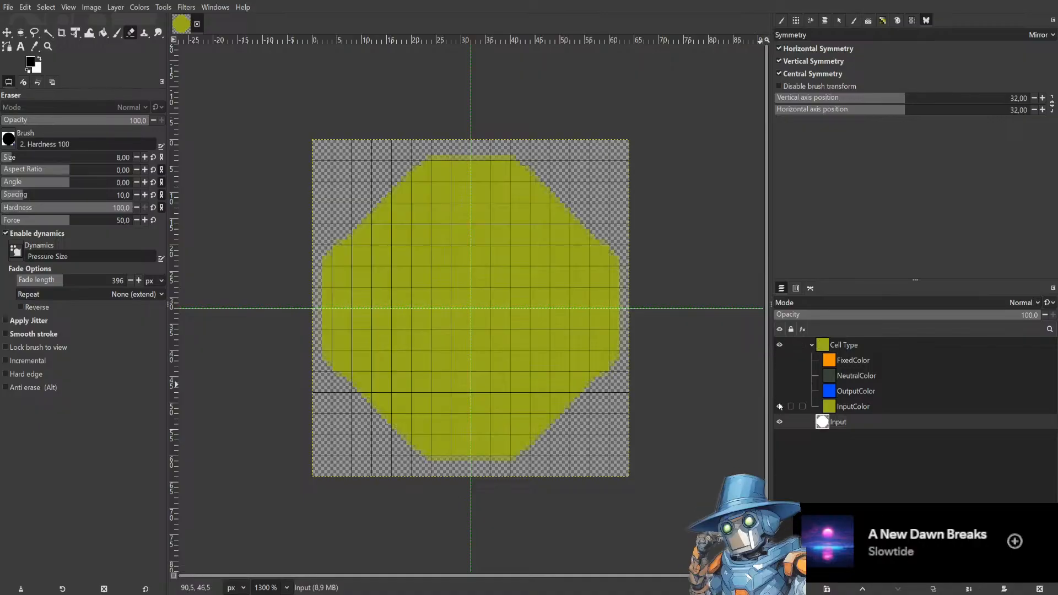
pyautogui.click(779, 346)
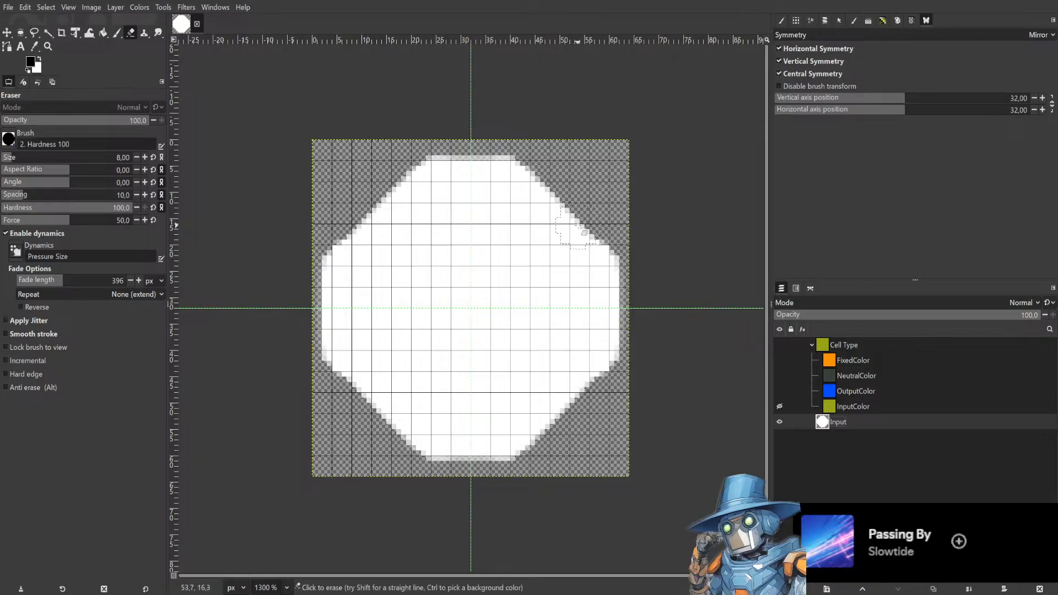
pyautogui.click(780, 345)
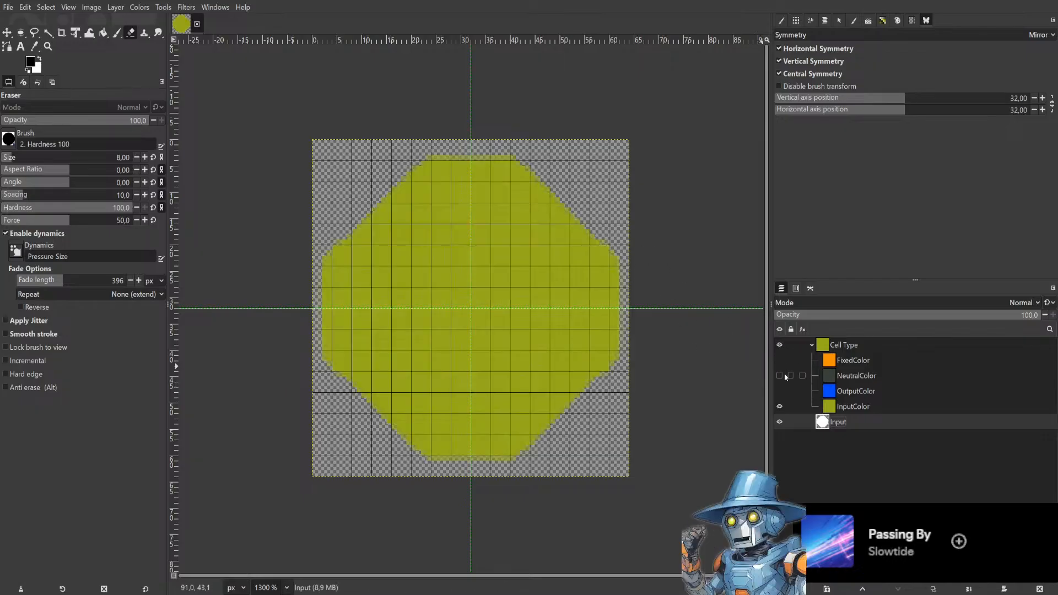
# Show the OutputColor layer and hide the InputColor layer in the Cell Type group.
pyautogui.click(868, 346)
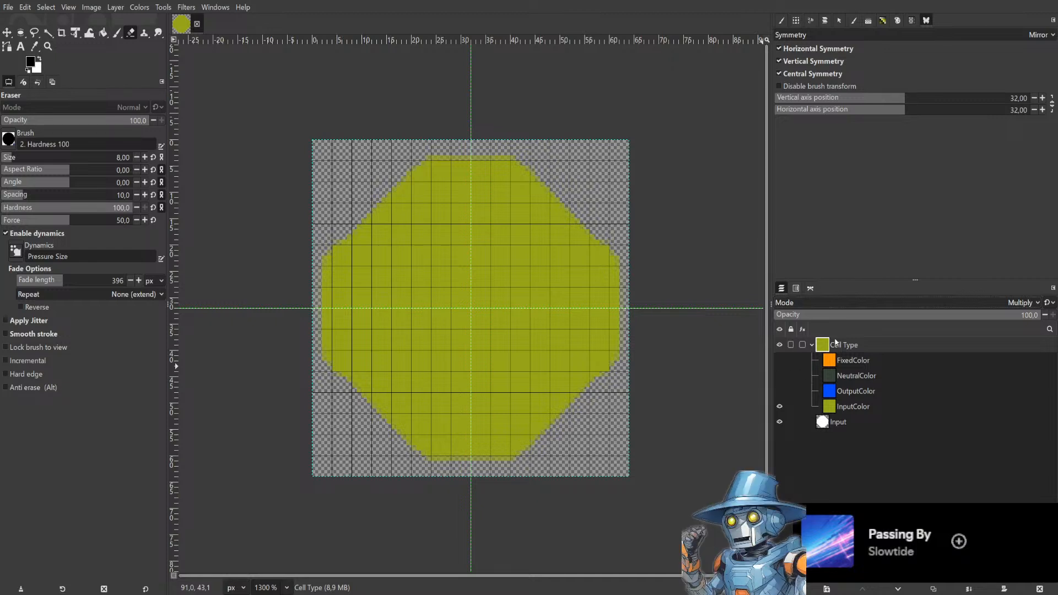
pyautogui.click(779, 391)
pyautogui.click(780, 406)
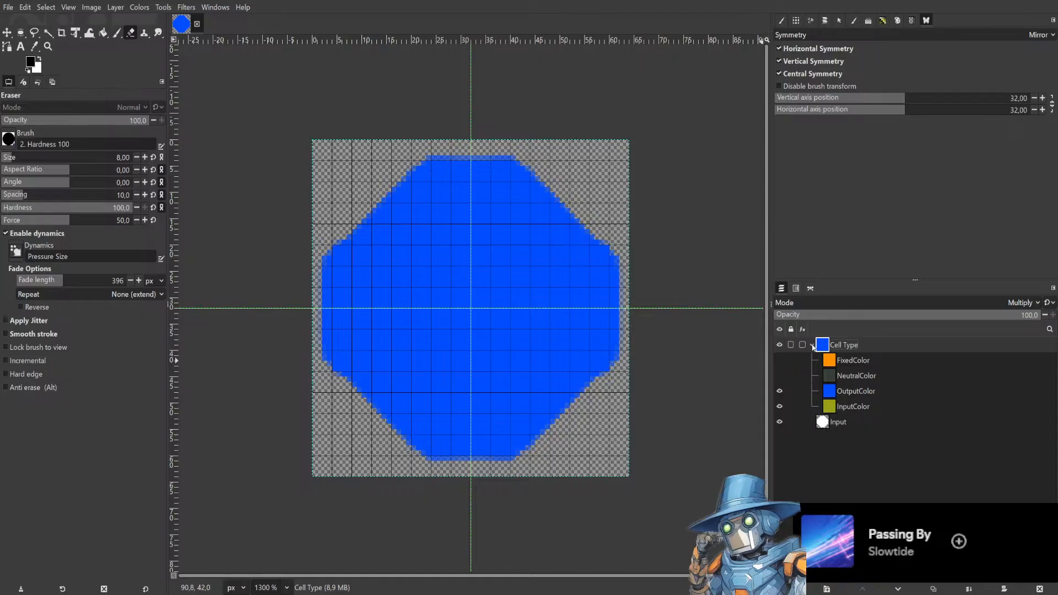
# Add a Shading layer above the collapsed Cell Type group and set its mode to Darken only.
pyautogui.click(813, 345)
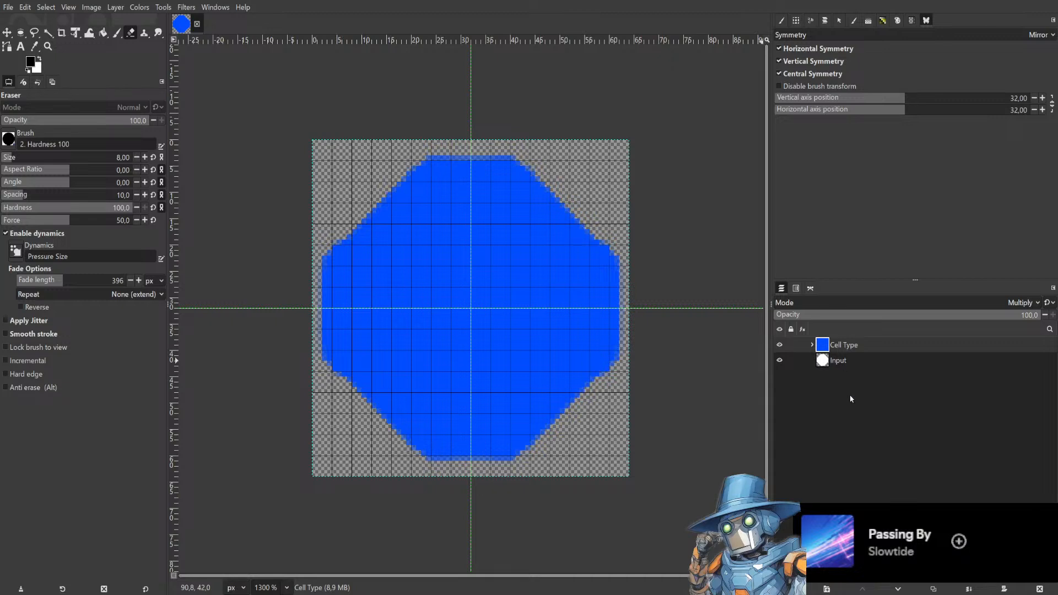
pyautogui.click(813, 345)
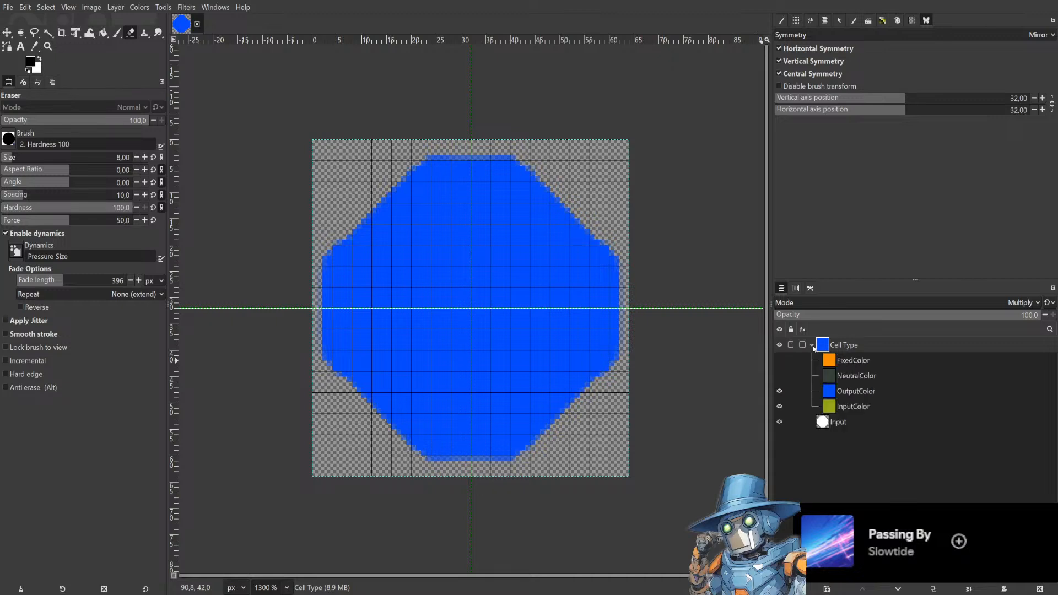
pyautogui.click(813, 345)
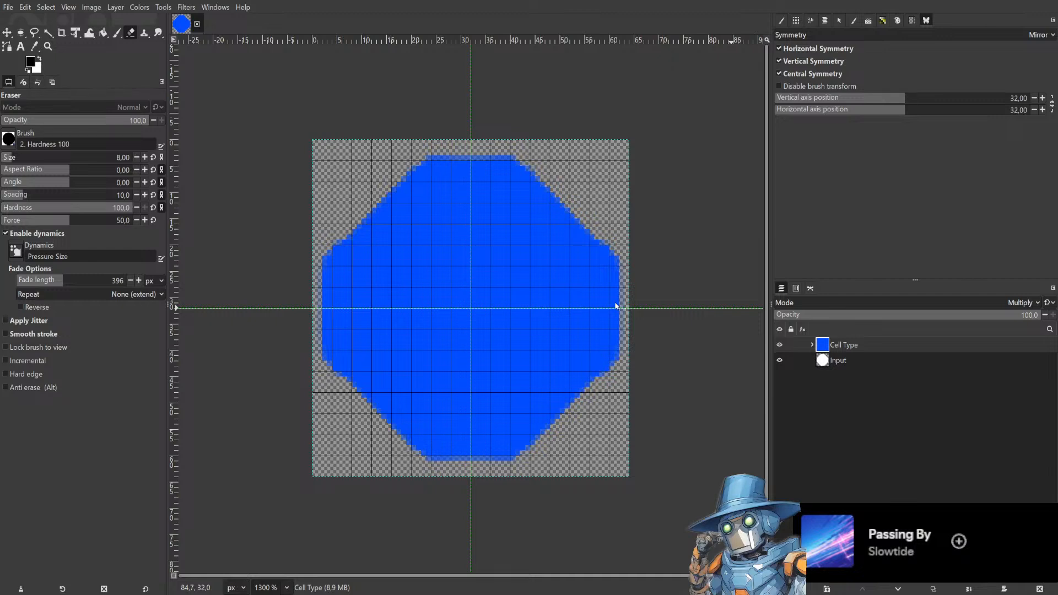
pyautogui.click(614, 428)
pyautogui.moveTo(864, 358); pyautogui.dragTo(820, 343)
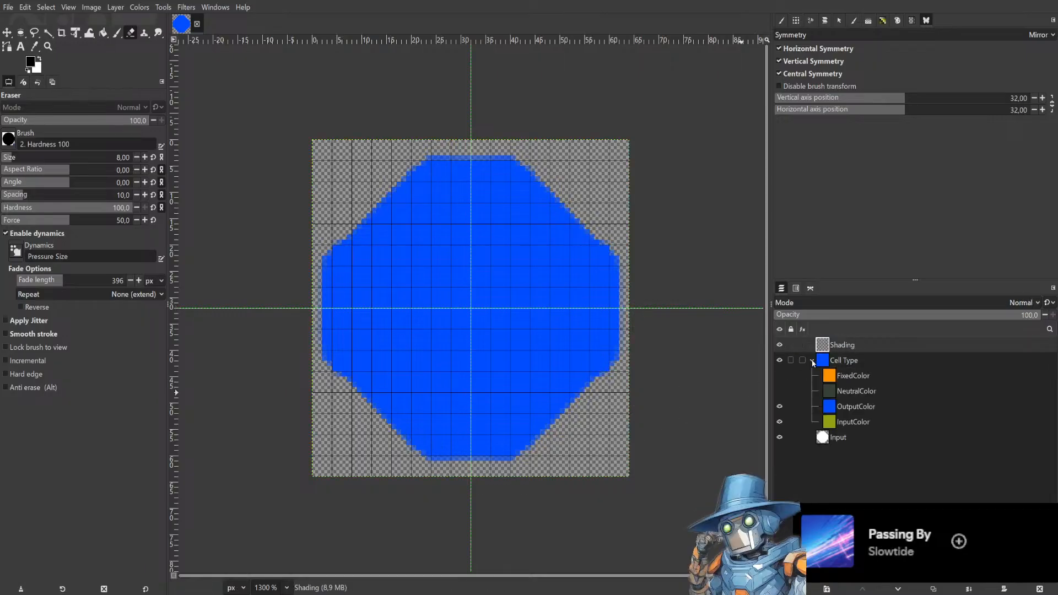
pyautogui.click(812, 360)
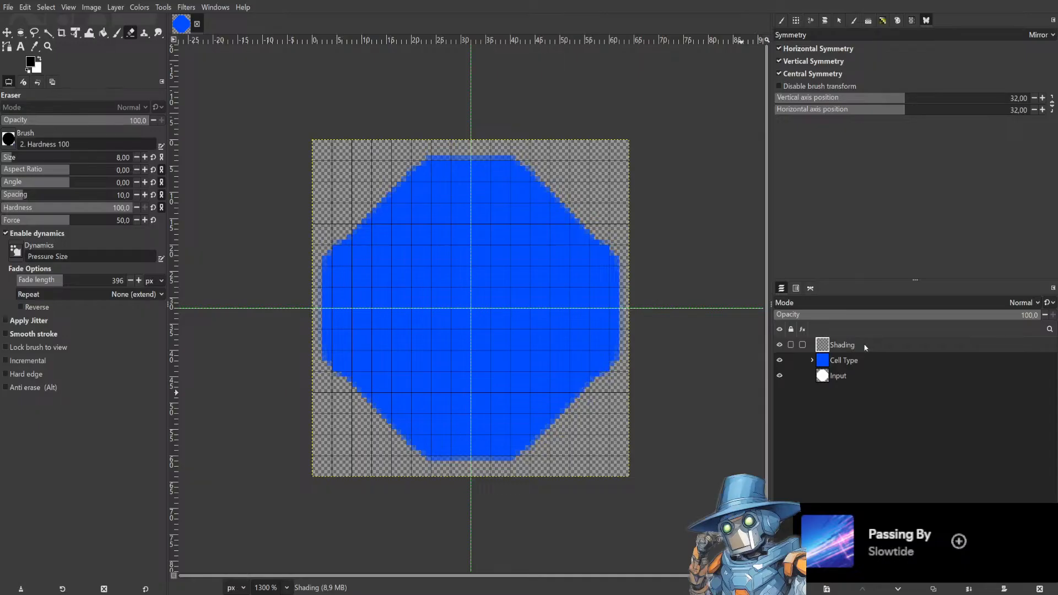
pyautogui.click(838, 306)
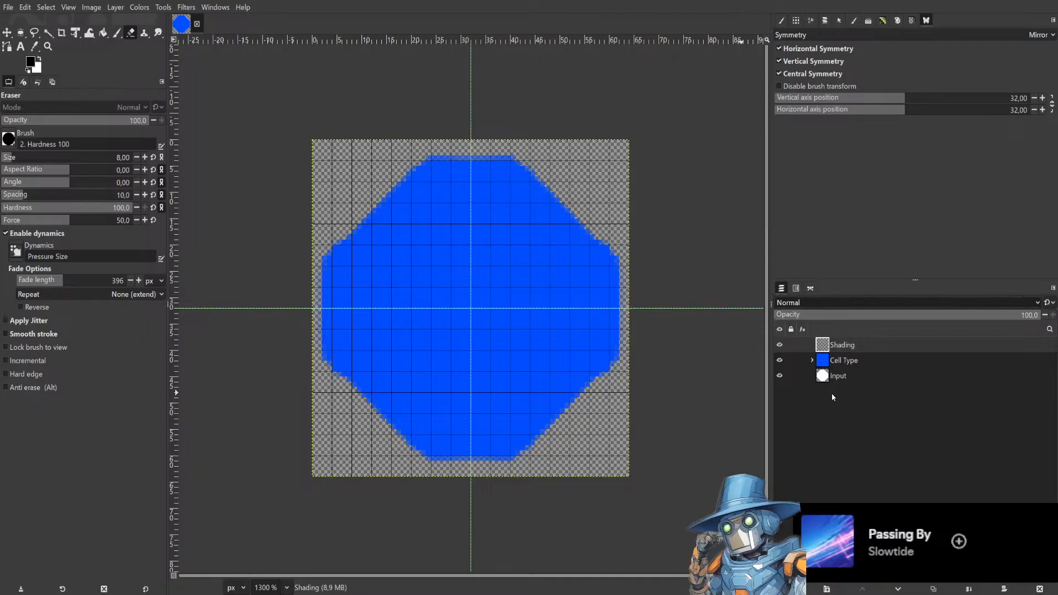
pyautogui.click(826, 467)
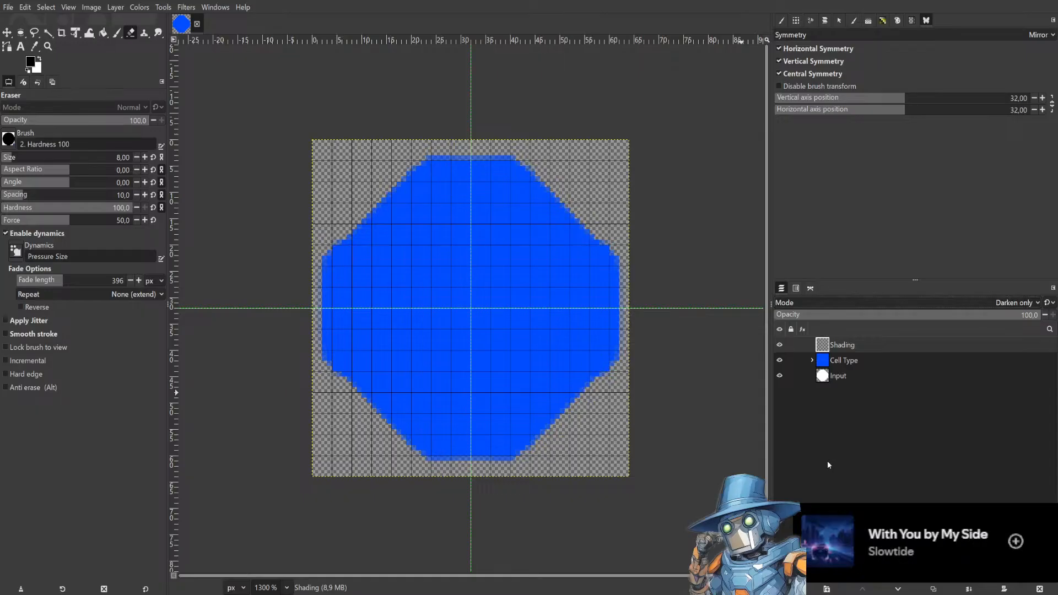
pyautogui.click(117, 32)
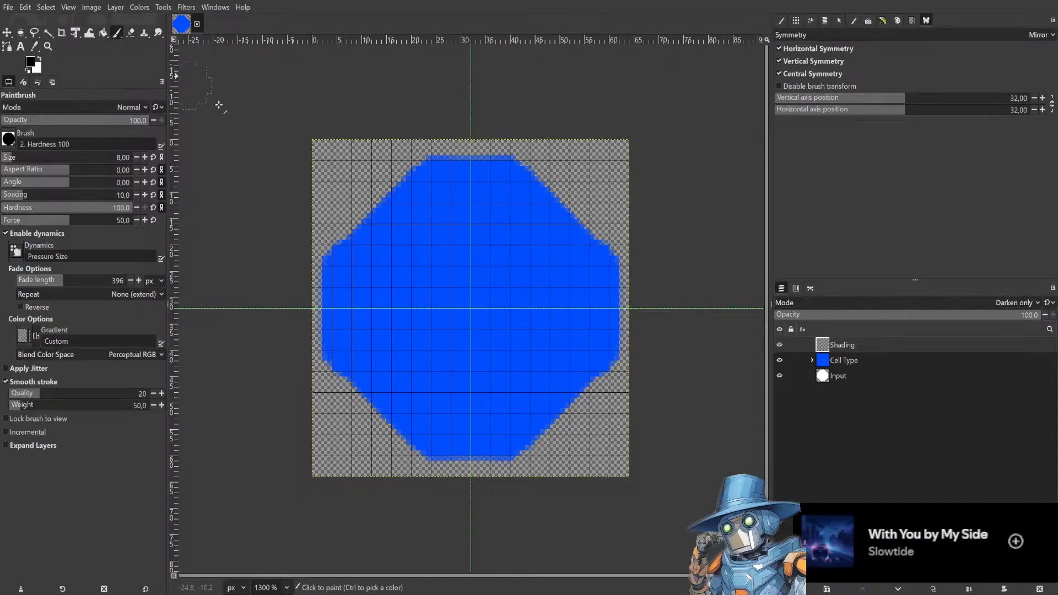
pyautogui.moveTo(425, 171)
pyautogui.mouseDown()
pyautogui.moveTo(381, 221)
pyautogui.moveTo(373, 250)
pyautogui.moveTo(416, 265)
pyautogui.moveTo(496, 264)
pyautogui.moveTo(496, 213)
pyautogui.moveTo(477, 203)
pyautogui.moveTo(328, 262)
pyautogui.mouseUp()
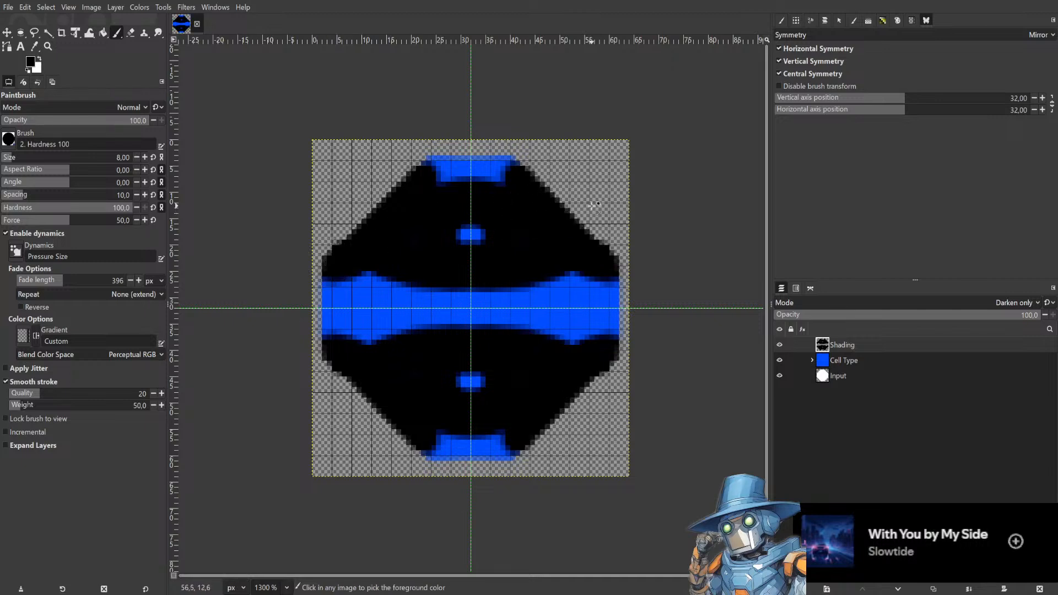
pyautogui.hotkey('ctrl', 'z')
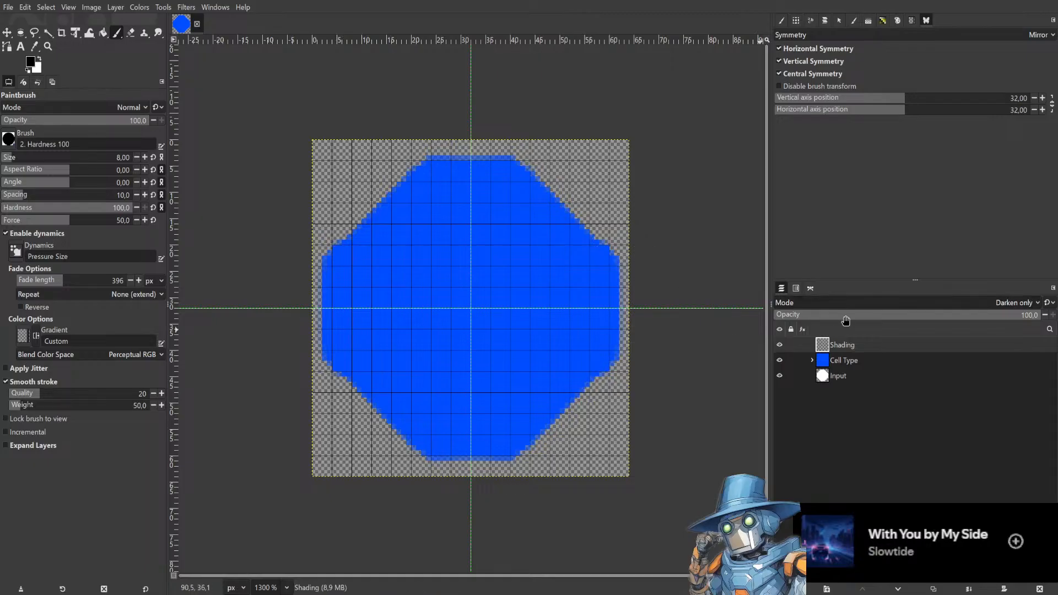
# Try a Paintbrush stroke on the Shading layer, undo it, and set the layer's opacity to 50.
pyautogui.click(875, 314)
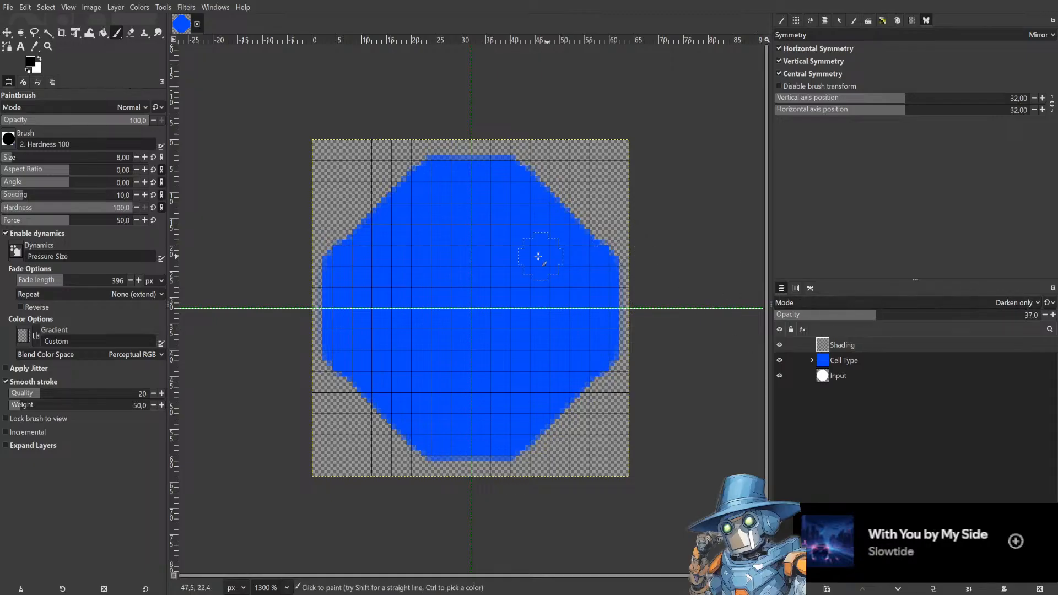
pyautogui.click(548, 251)
pyautogui.moveTo(548, 251)
pyautogui.mouseDown()
pyautogui.moveTo(573, 264)
pyautogui.moveTo(587, 314)
pyautogui.moveTo(562, 351)
pyautogui.moveTo(471, 389)
pyautogui.moveTo(481, 429)
pyautogui.moveTo(529, 442)
pyautogui.moveTo(617, 350)
pyautogui.moveTo(634, 270)
pyautogui.mouseUp()
pyautogui.hotkey('ctrl', 'z')
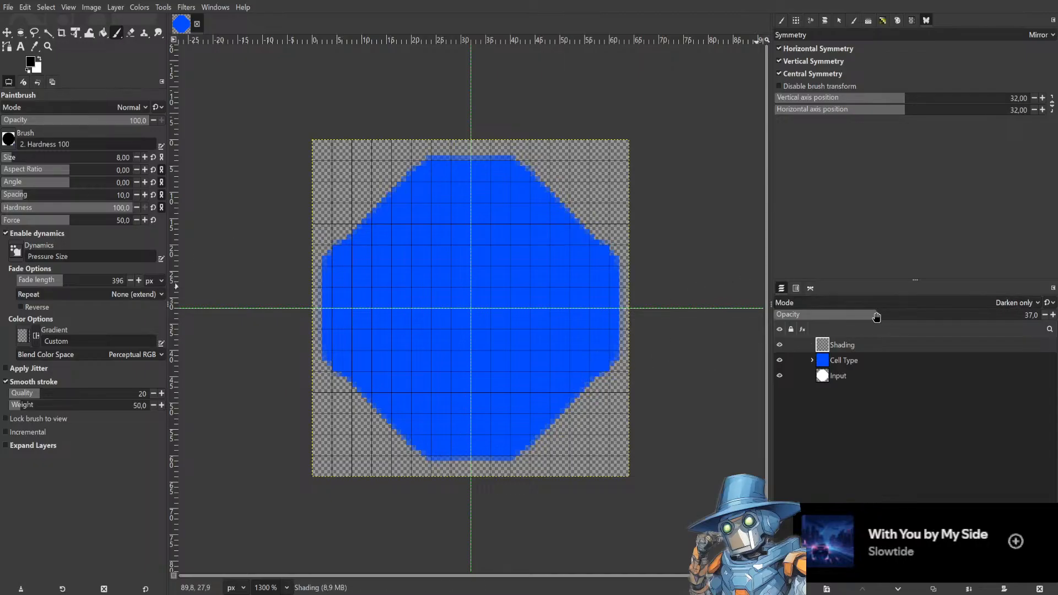
pyautogui.moveTo(881, 316); pyautogui.dragTo(910, 315)
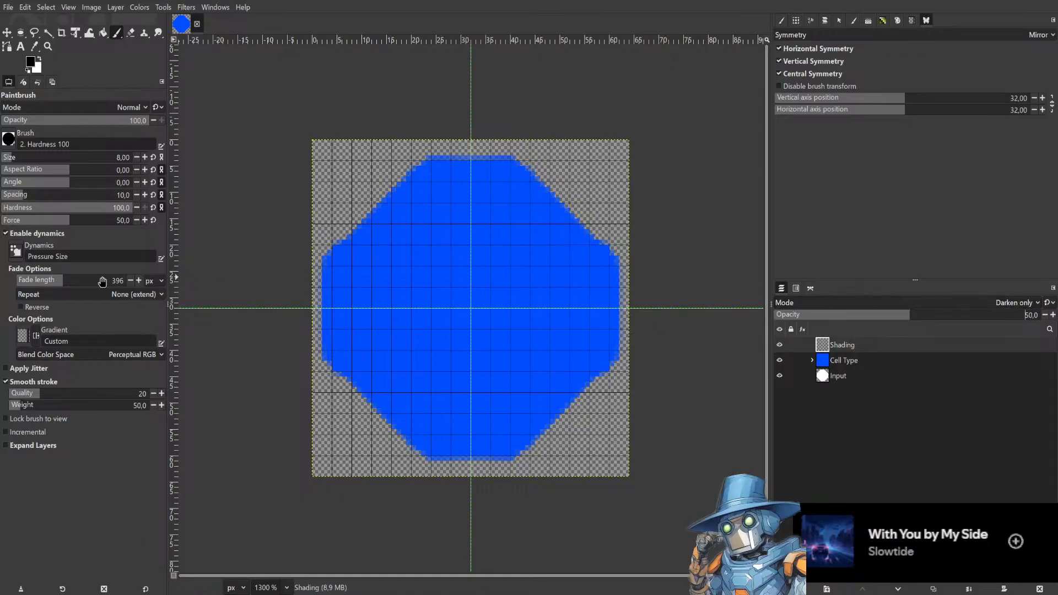
# Set brush hardness to 44, paint dark strokes along the octagon's edges on the Shading layer, and raise its opacity to 100.
pyautogui.click(60, 209)
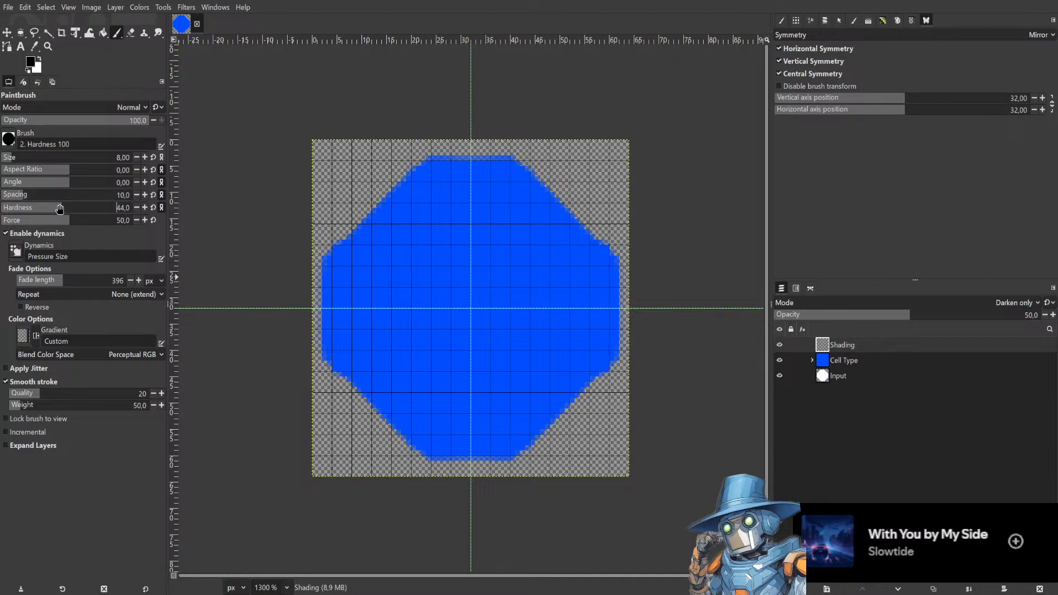
pyautogui.moveTo(592, 386)
pyautogui.mouseDown()
pyautogui.moveTo(507, 464)
pyautogui.moveTo(542, 435)
pyautogui.mouseUp()
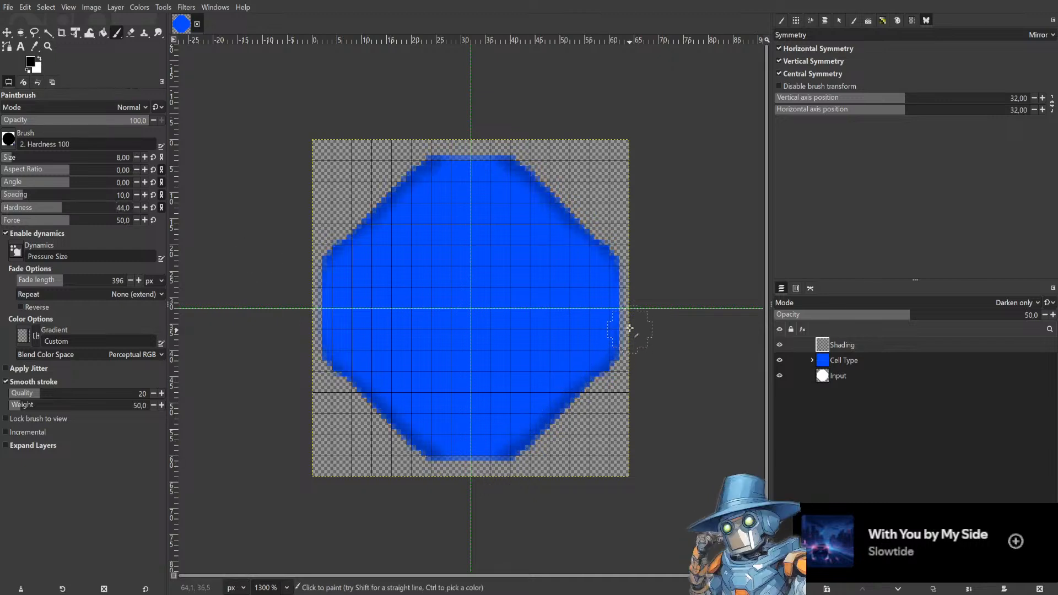
pyautogui.moveTo(510, 156); pyautogui.dragTo(433, 155)
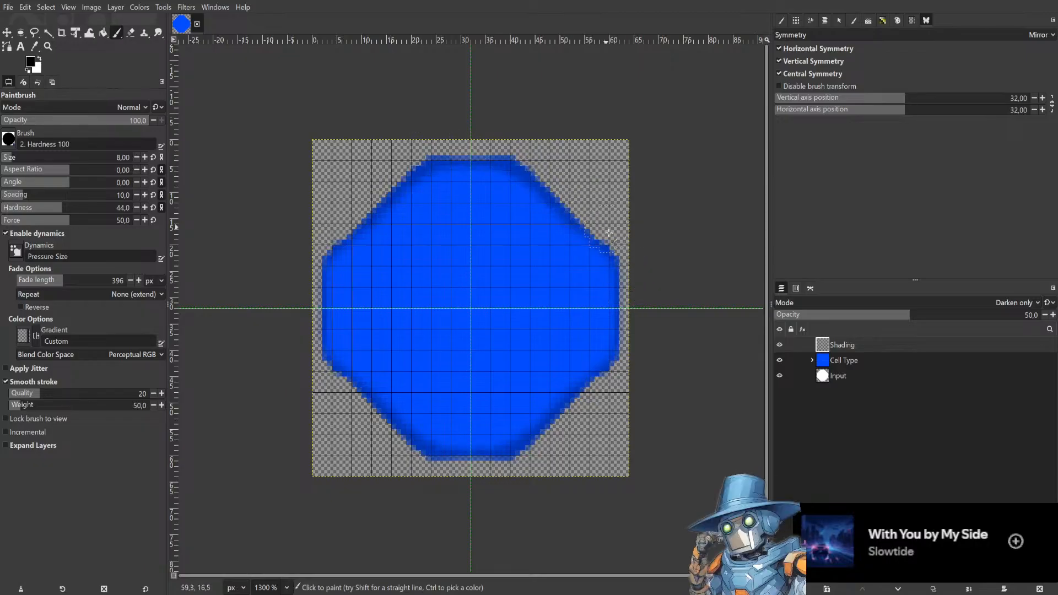
pyautogui.moveTo(620, 278); pyautogui.dragTo(607, 357)
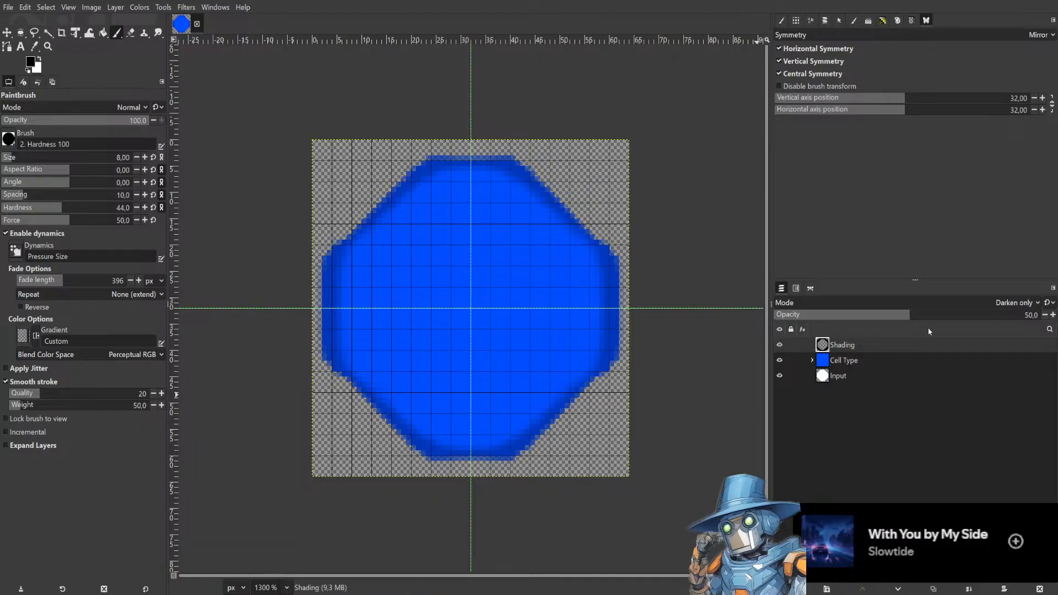
pyautogui.moveTo(958, 317); pyautogui.dragTo(1021, 315)
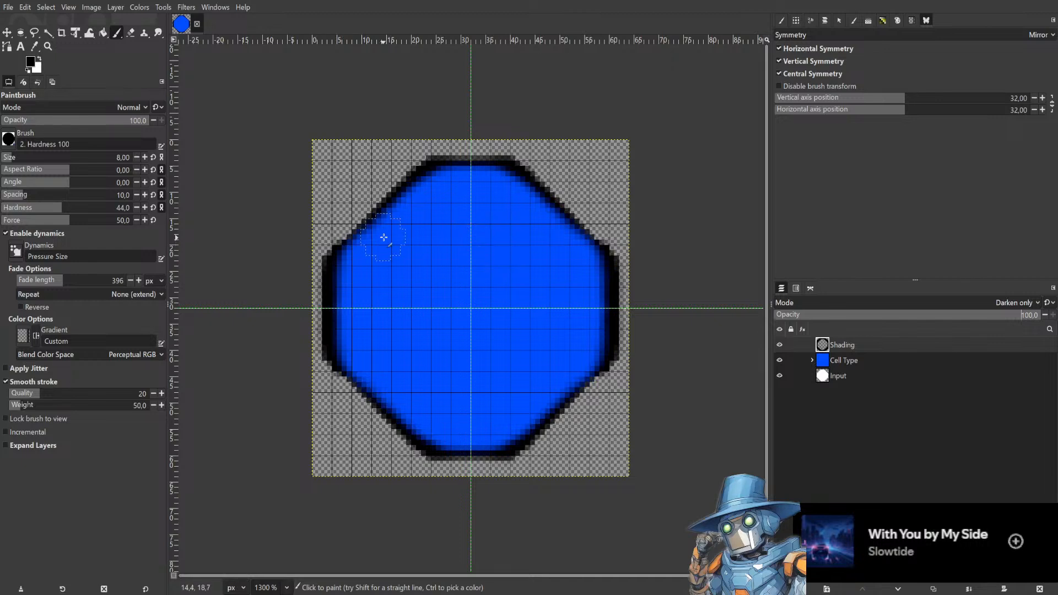
# Test diagonal corner shading strokes, switching to the Hardness 075 brush with hardness 24, undoing each stroke.
pyautogui.moveTo(443, 179); pyautogui.dragTo(367, 240)
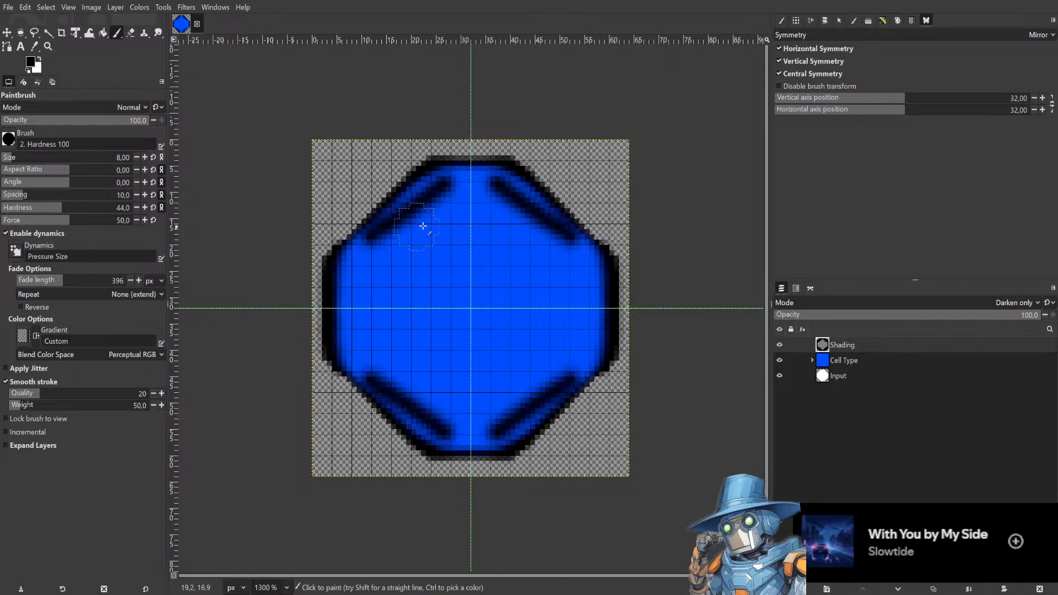
pyautogui.hotkey('ctrl', 'z')
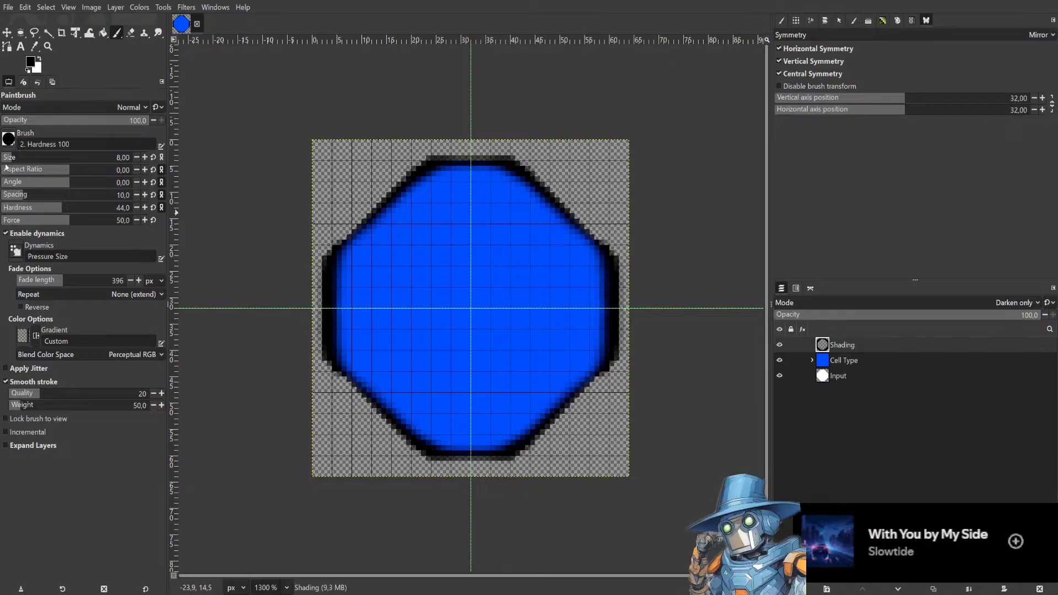
pyautogui.press(',')
pyautogui.moveTo(439, 184); pyautogui.dragTo(413, 211)
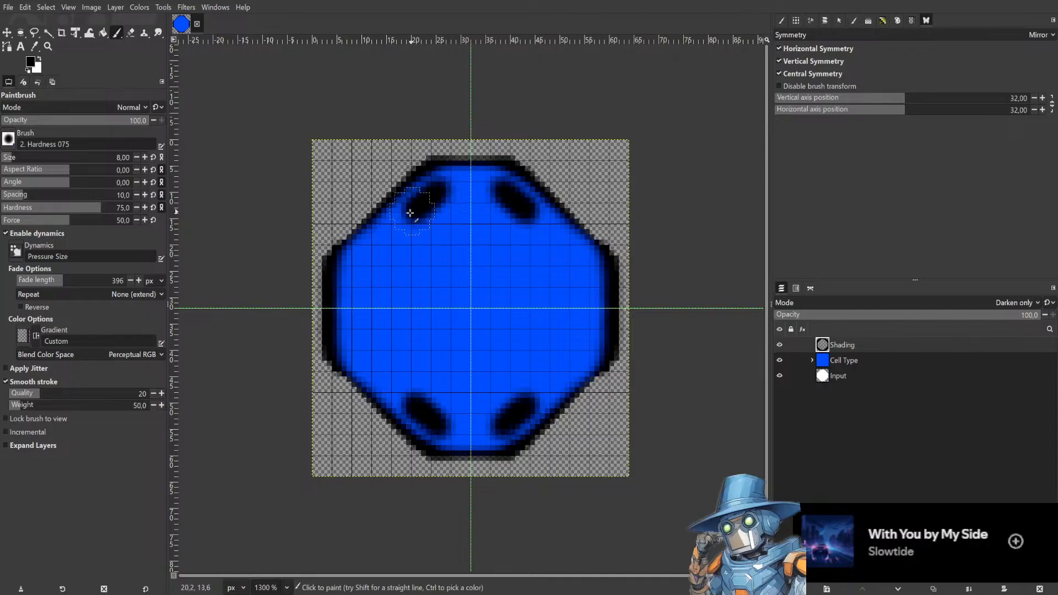
pyautogui.hotkey('ctrl', 'z')
pyautogui.moveTo(53, 212); pyautogui.dragTo(34, 211)
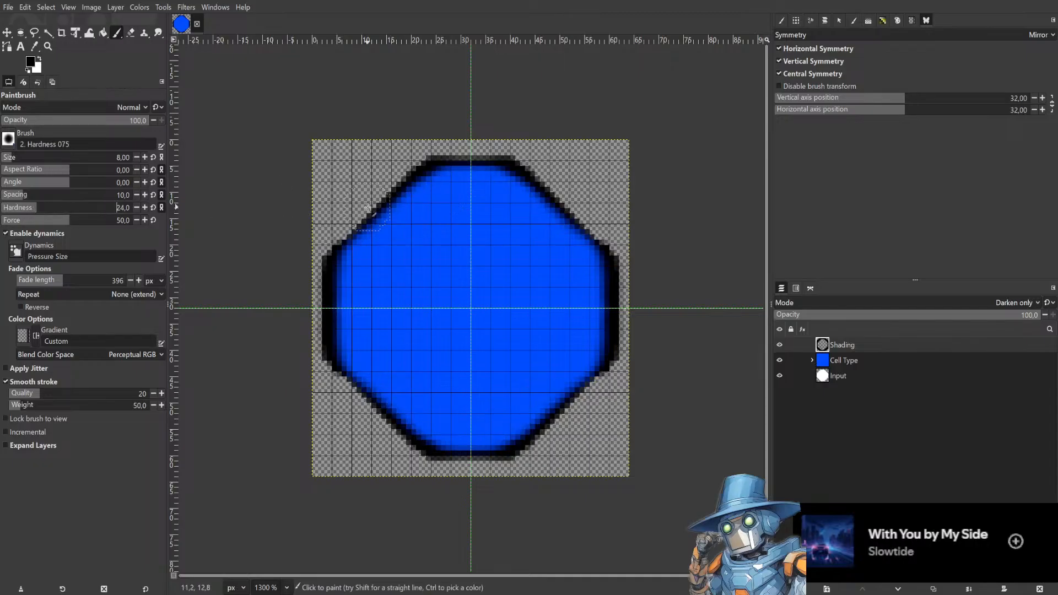
pyautogui.moveTo(428, 197); pyautogui.dragTo(356, 245)
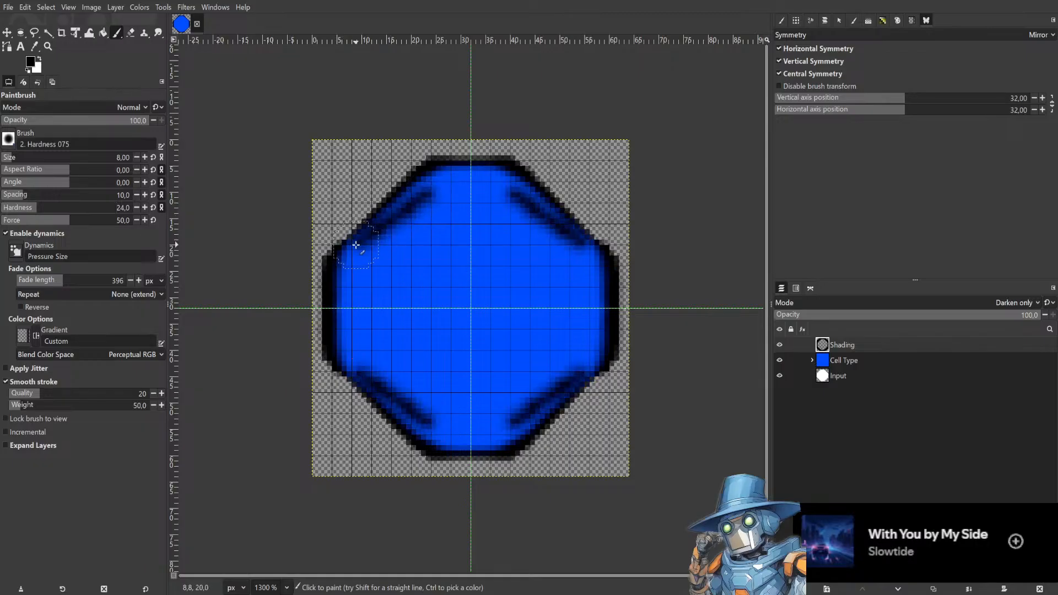
pyautogui.hotkey('ctrl', 'z')
# Set the brush size to 13 and paint symmetric diagonal and central shading strokes across the octagon.
pyautogui.click(28, 158)
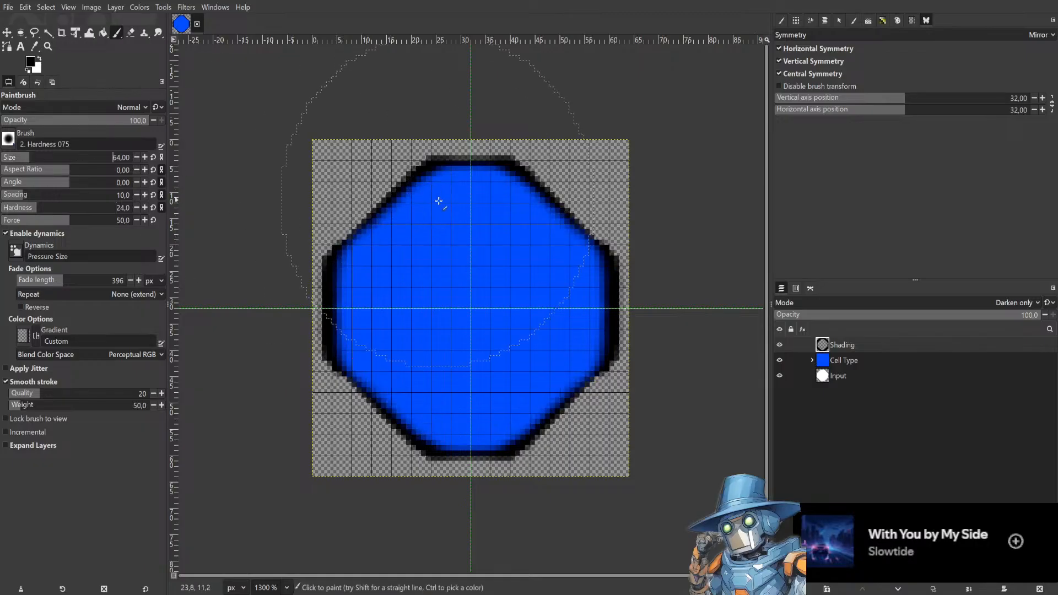
pyautogui.click(16, 159)
pyautogui.click(11, 159)
pyautogui.moveTo(428, 213)
pyautogui.mouseDown()
pyautogui.moveTo(360, 260)
pyautogui.moveTo(401, 277)
pyautogui.moveTo(480, 279)
pyautogui.moveTo(478, 205)
pyautogui.moveTo(564, 168)
pyautogui.mouseUp()
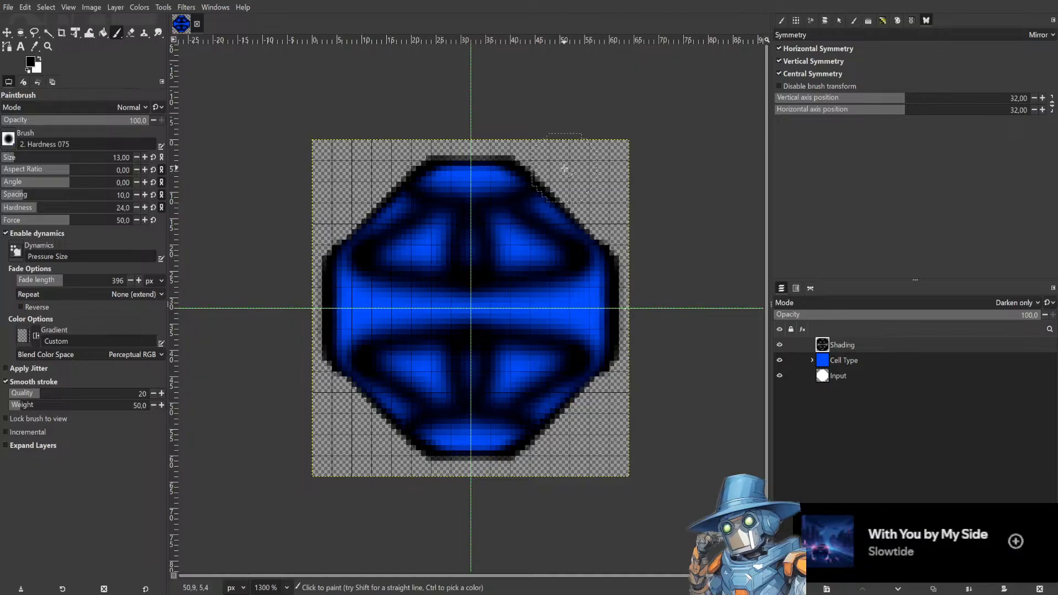
pyautogui.moveTo(485, 338)
pyautogui.mouseDown()
pyautogui.moveTo(535, 297)
pyautogui.moveTo(615, 292)
pyautogui.mouseUp()
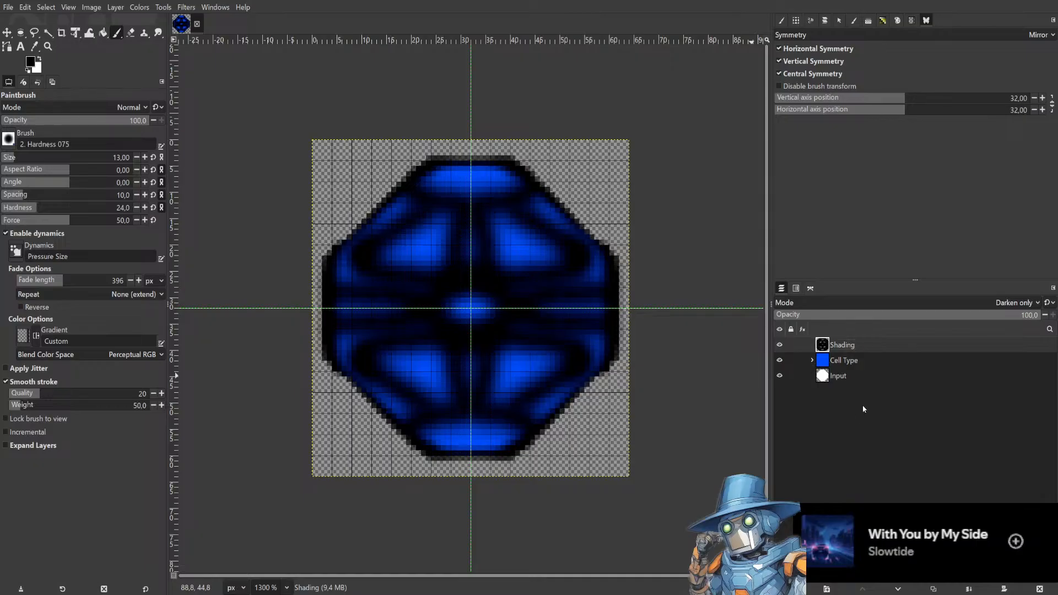
# Expand the Cell Type group and toggle its colour layers' visibility, leaving FixedColor shown.
pyautogui.click(814, 361)
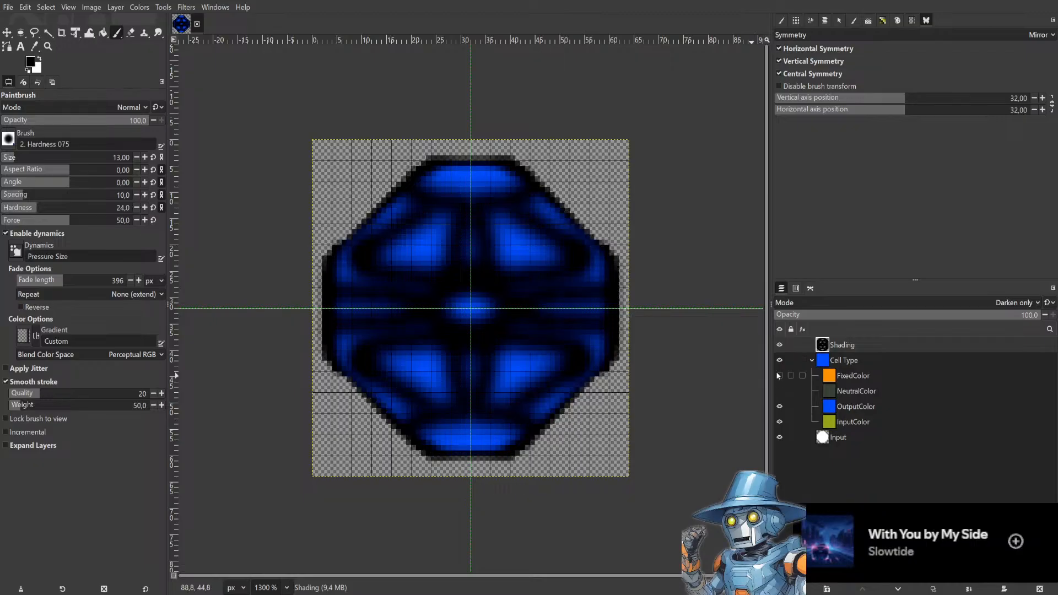
pyautogui.click(780, 375)
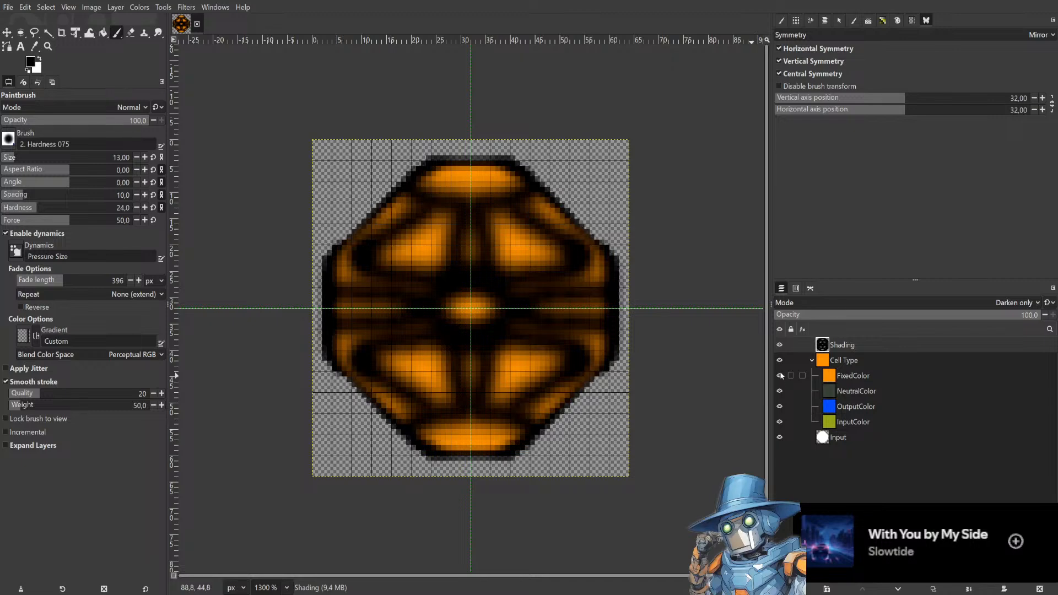
pyautogui.click(780, 375)
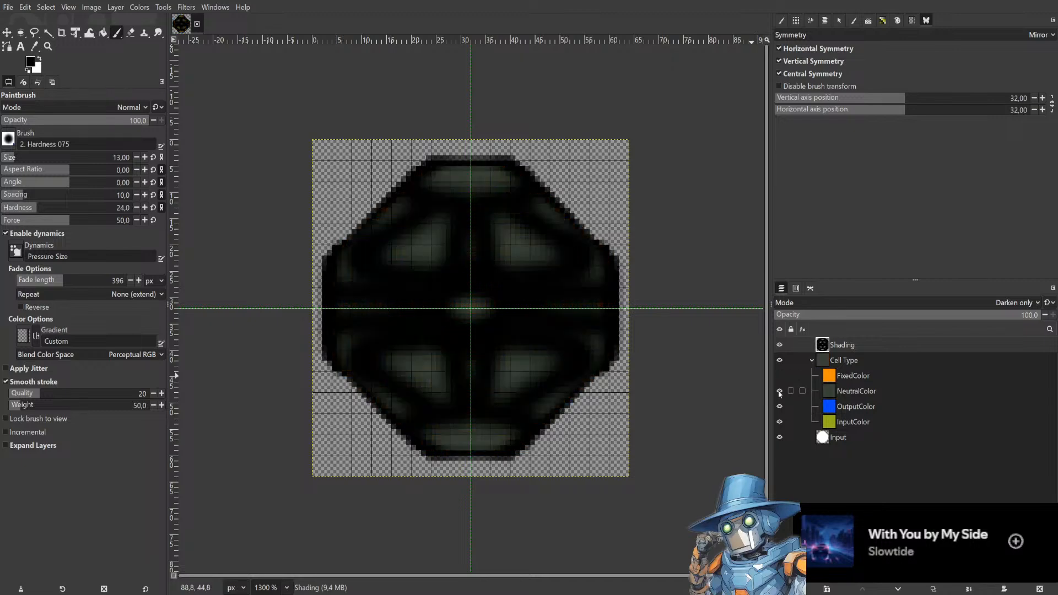
pyautogui.click(779, 392)
pyautogui.click(780, 391)
pyautogui.click(780, 391)
pyautogui.click(779, 392)
pyautogui.click(780, 407)
pyautogui.click(781, 408)
pyautogui.click(780, 422)
pyautogui.click(780, 407)
pyautogui.click(779, 423)
pyautogui.click(780, 407)
pyautogui.click(779, 376)
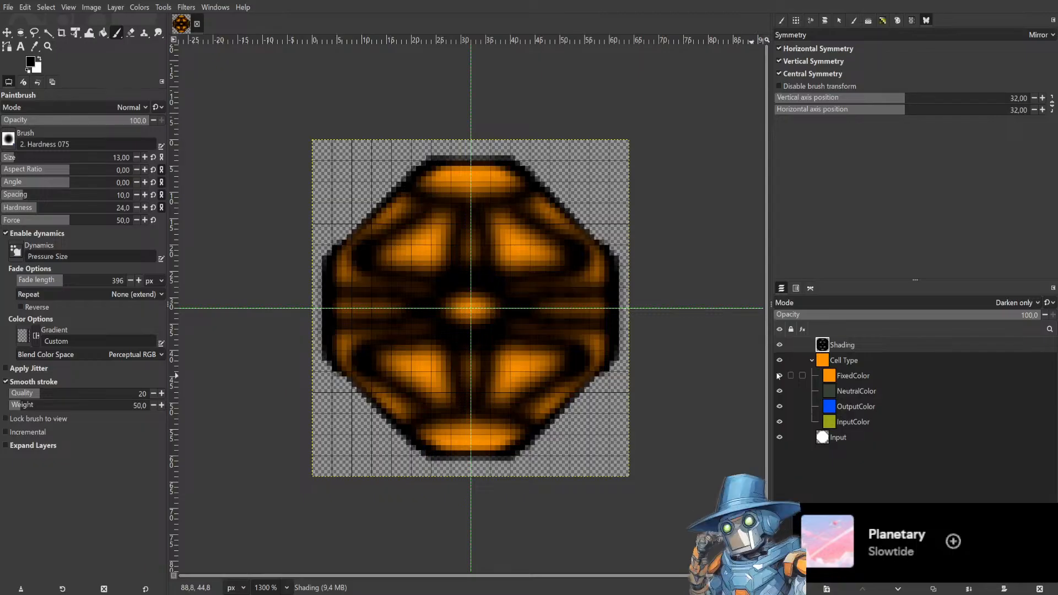
# Add a Highlights layer above Shading and set its mode to Luma lighten only.
pyautogui.hotkey('ctrl', 's')
pyautogui.press('Return')
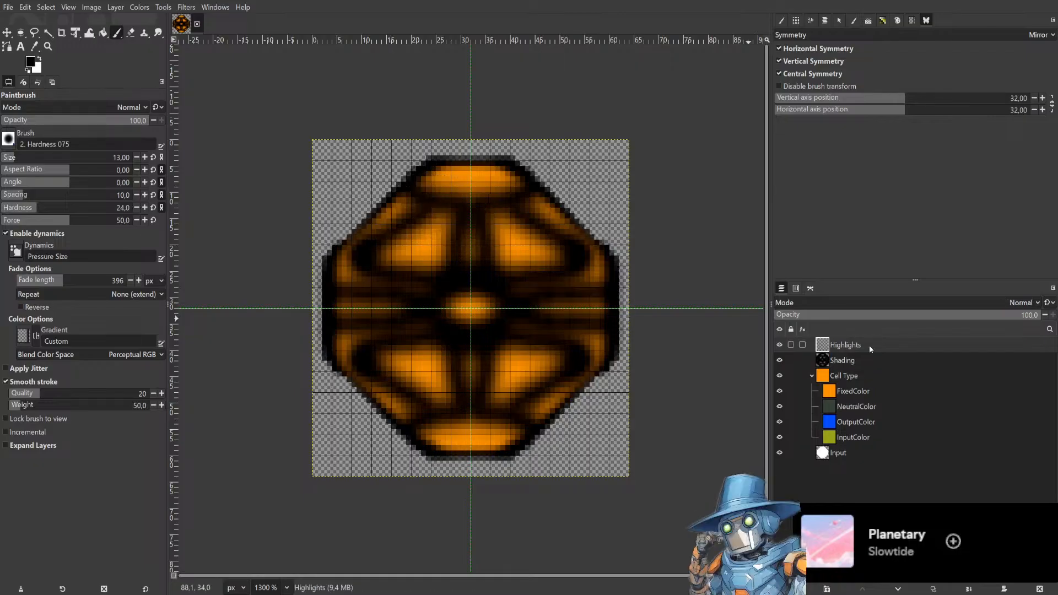
pyautogui.hotkey('ctrl', 's')
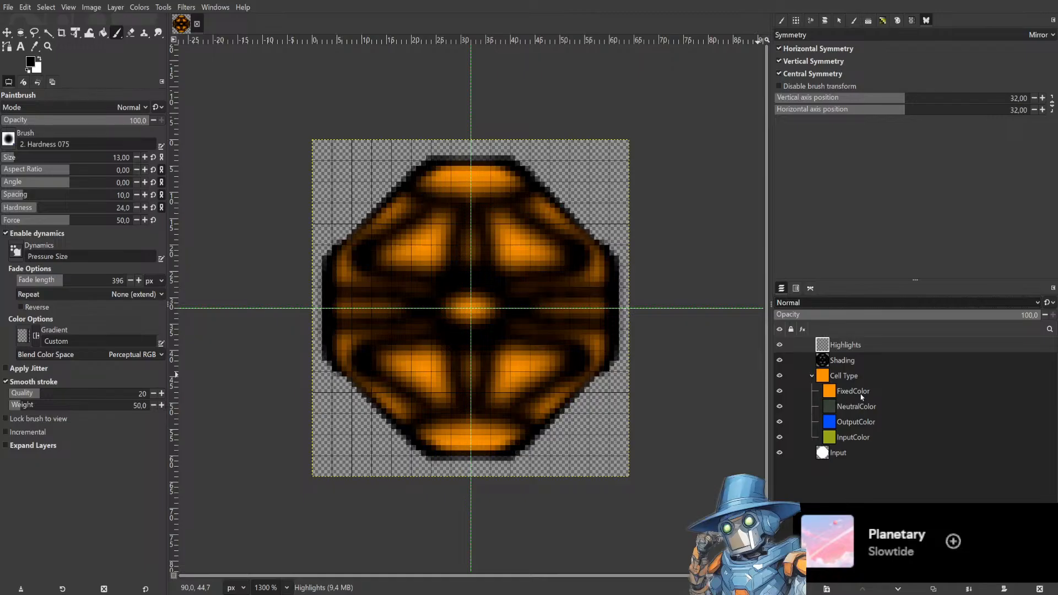
pyautogui.click(856, 412)
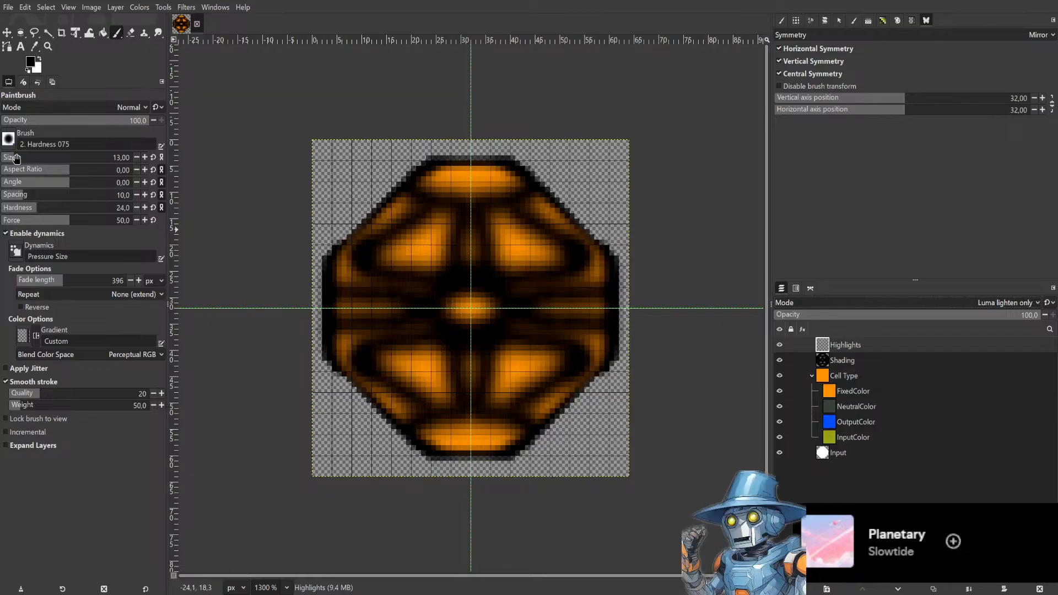
# Set the brush size to 5, swap to a white foreground, and try a highlight stroke, undoing it.
pyautogui.click(137, 158)
pyautogui.click(137, 158)
pyautogui.click(137, 158)
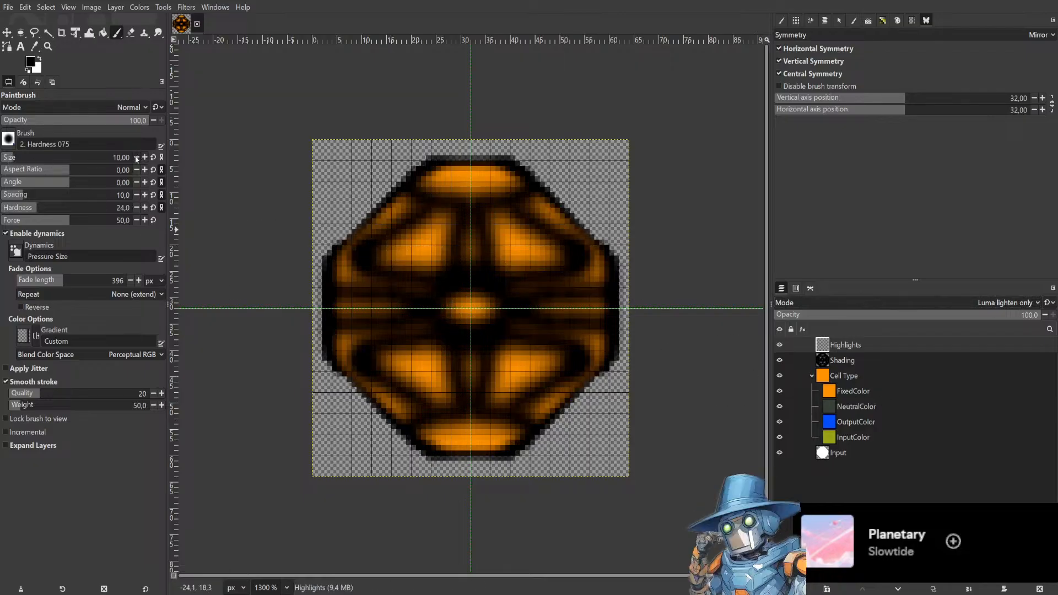
pyautogui.click(137, 158)
pyautogui.click(137, 158)
pyautogui.click(39, 60)
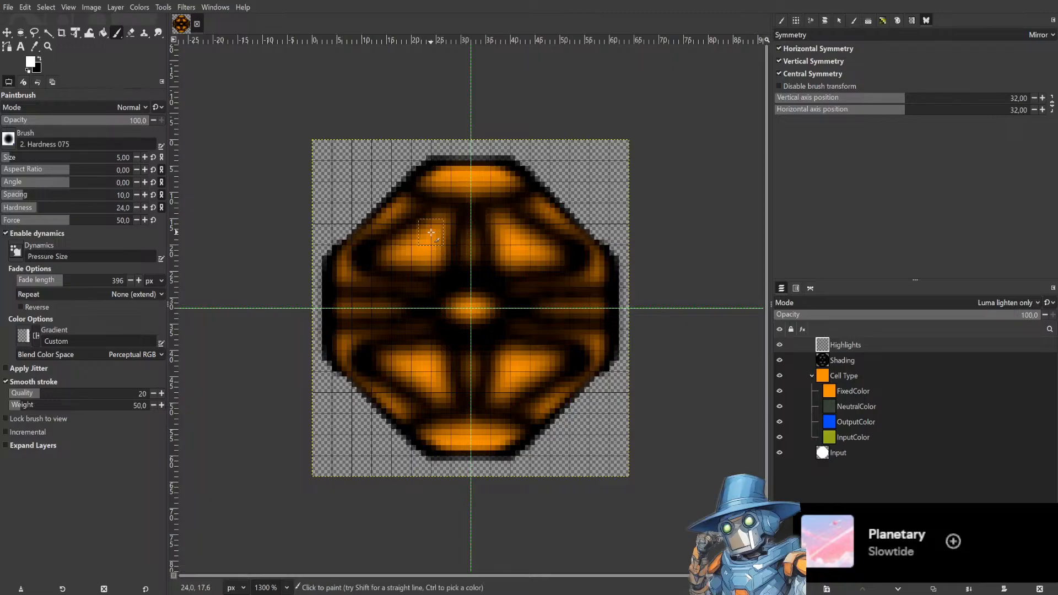
pyautogui.moveTo(420, 211); pyautogui.dragTo(392, 228)
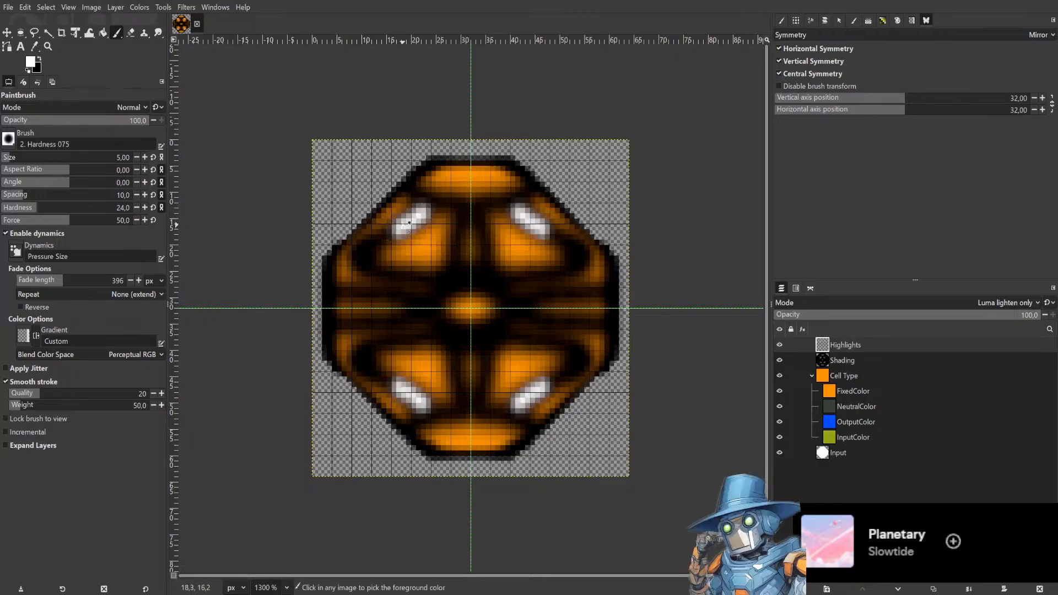
pyautogui.hotkey('ctrl', 'z')
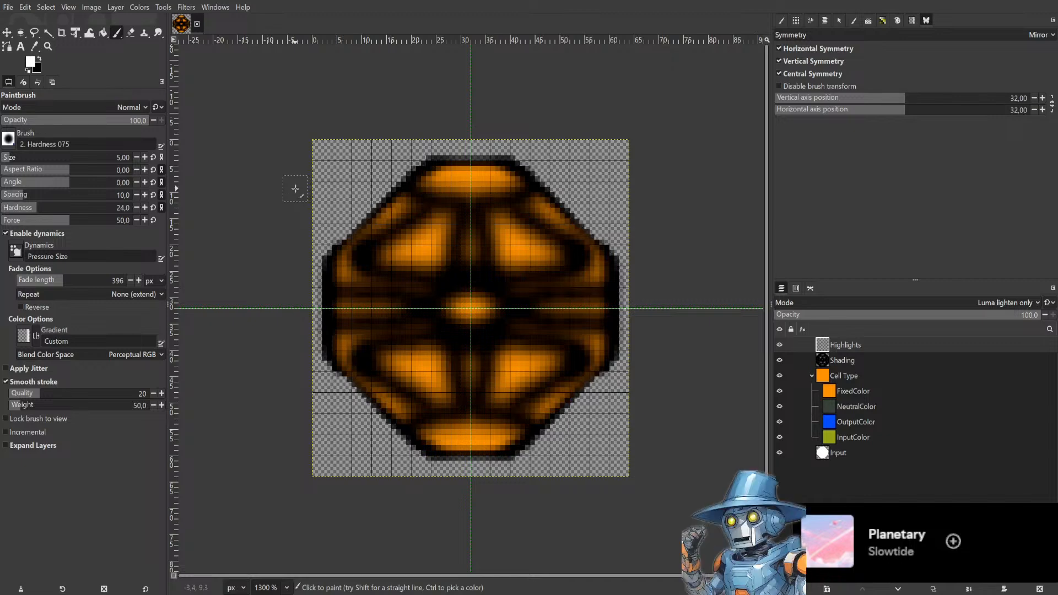
# Try highlight strokes with Lighten only, Multiply and Hard light layer modes, undoing each.
pyautogui.click(1002, 302)
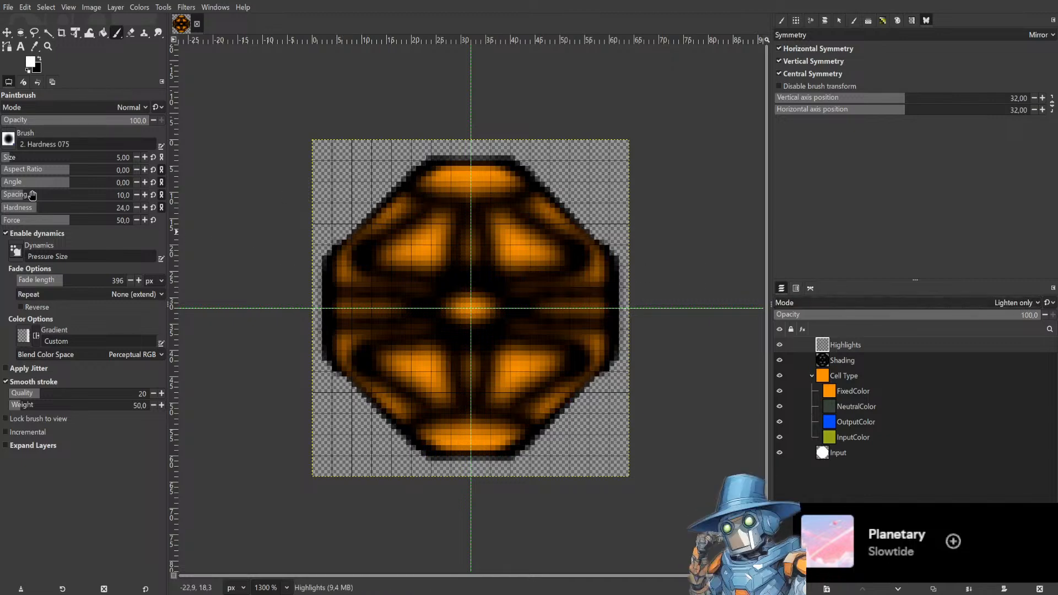
pyautogui.click(401, 232)
pyautogui.moveTo(402, 232); pyautogui.dragTo(355, 267)
pyautogui.hotkey('ctrl', 'z')
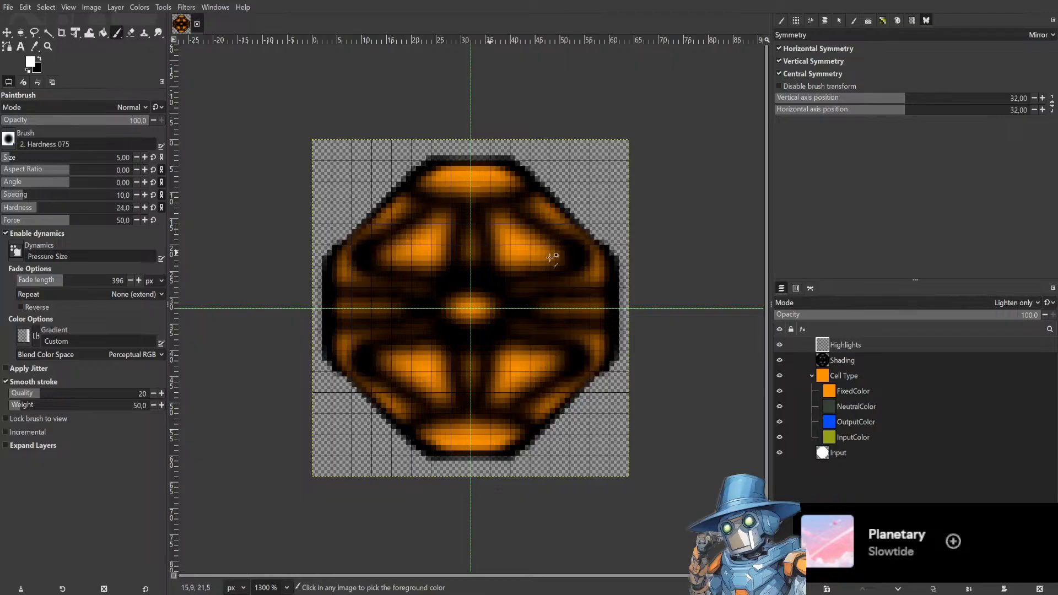
pyautogui.click(833, 302)
pyautogui.click(805, 408)
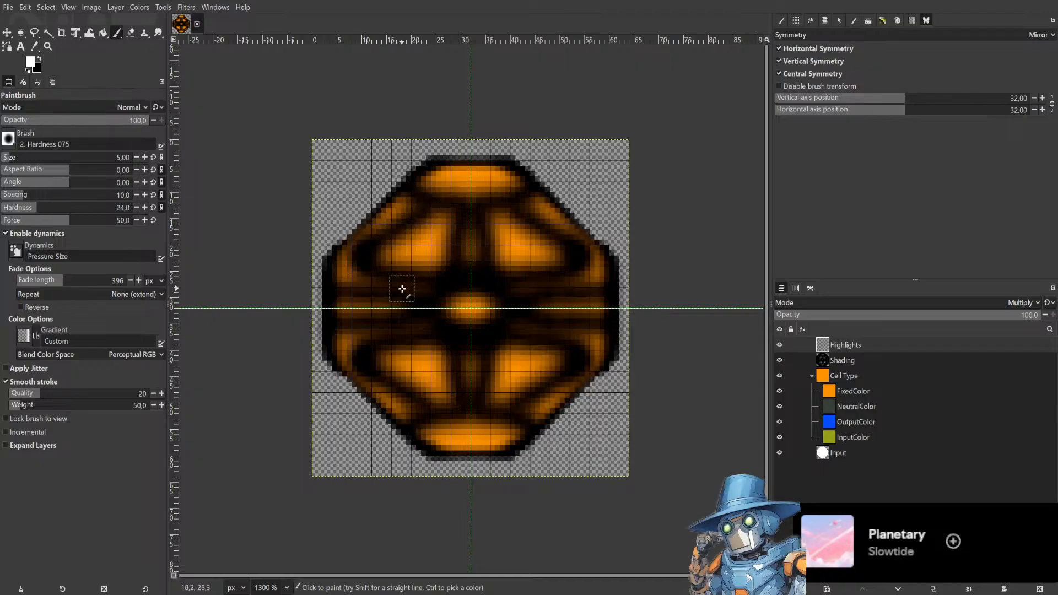
pyautogui.moveTo(426, 259); pyautogui.dragTo(428, 254)
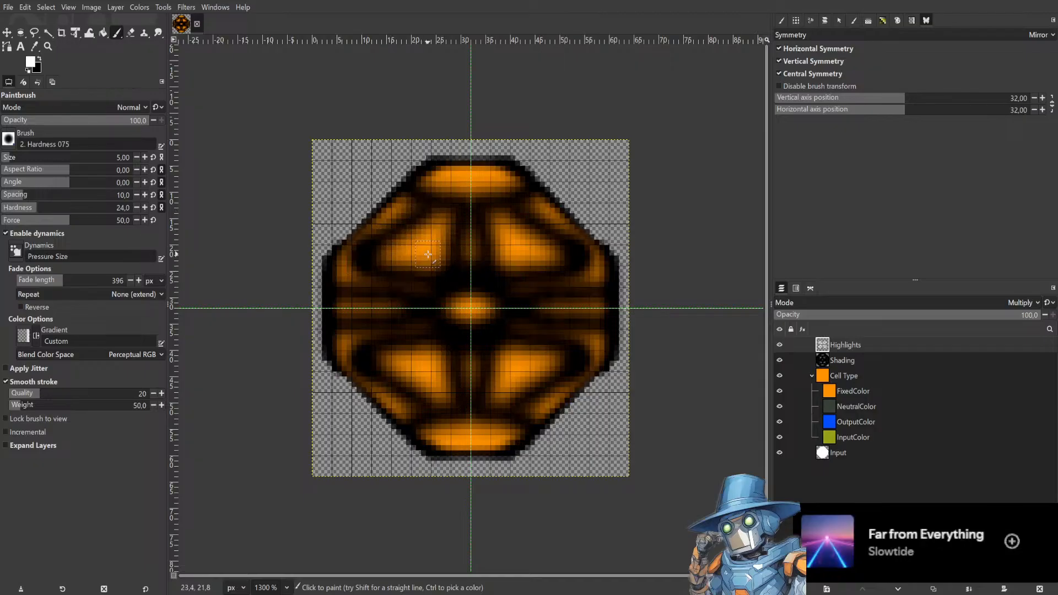
pyautogui.scroll(5, 428, 254)
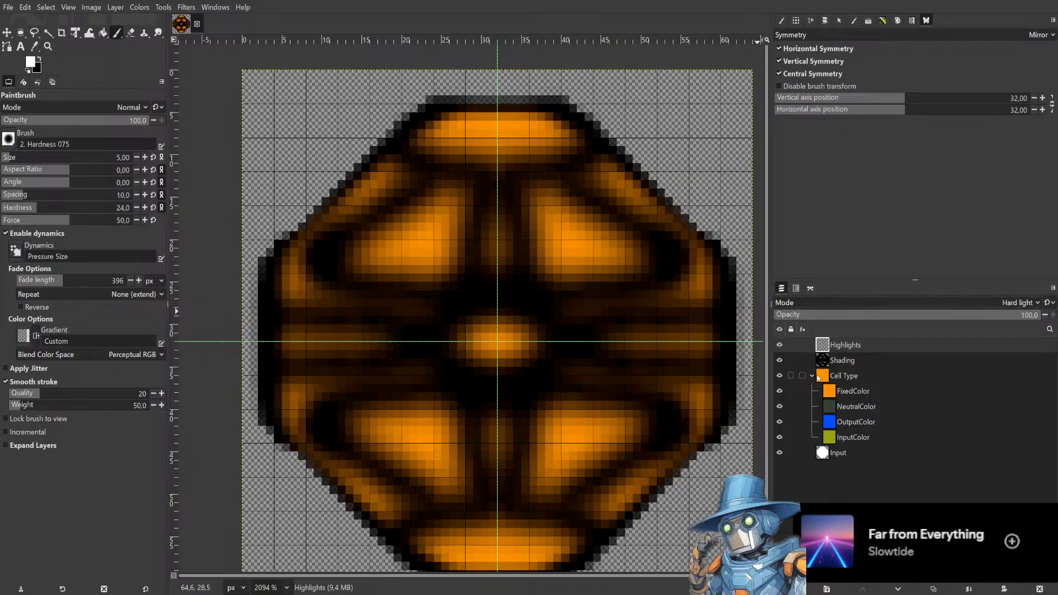
pyautogui.moveTo(429, 187); pyautogui.dragTo(319, 279)
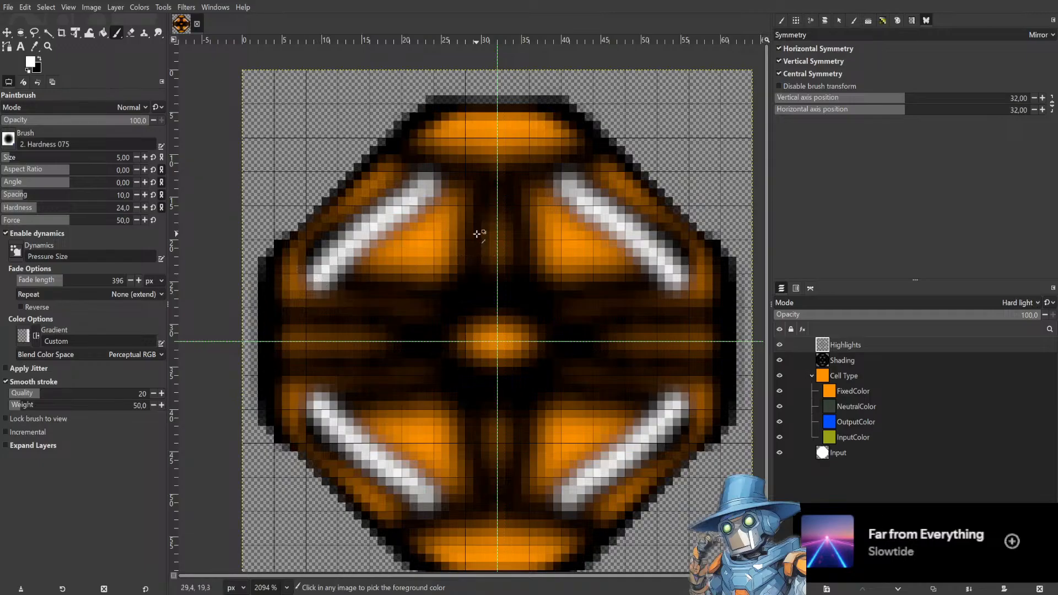
pyautogui.hotkey('ctrl', 'z')
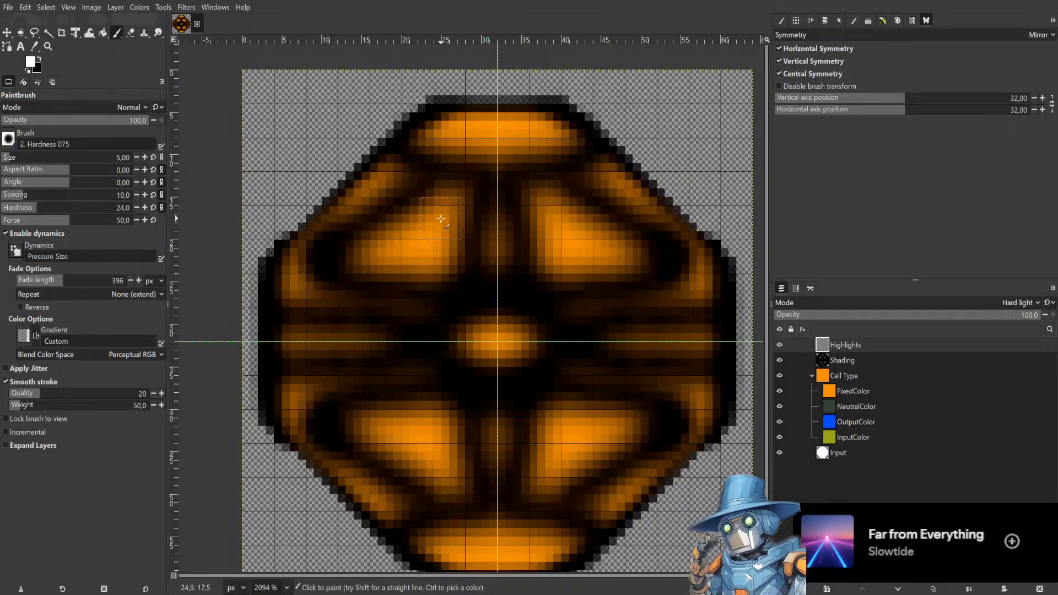
# Set the Highlights layer mode to Addition and brush hardness to 8, then paint mirrored white highlight strokes on the upper diagonals.
pyautogui.click(862, 358)
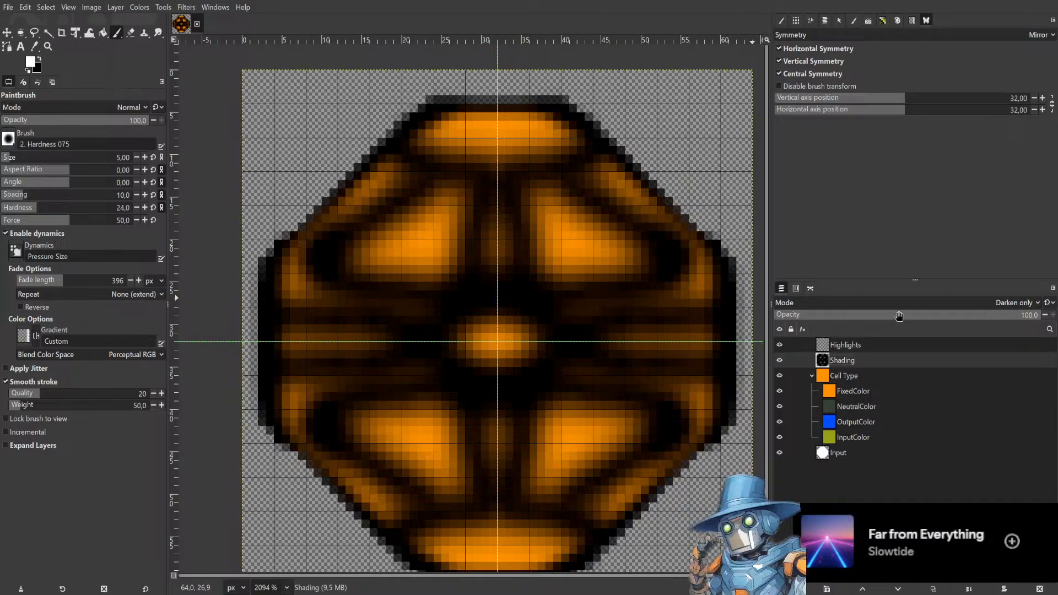
pyautogui.click(863, 342)
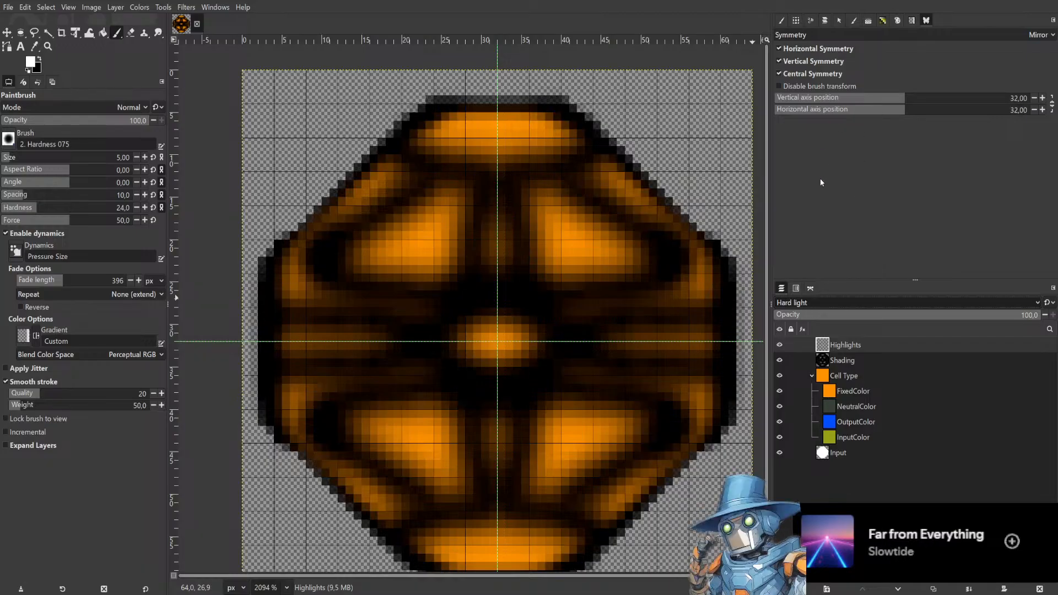
pyautogui.click(430, 188)
pyautogui.moveTo(430, 188); pyautogui.dragTo(396, 213)
pyautogui.hotkey('ctrl', 'z')
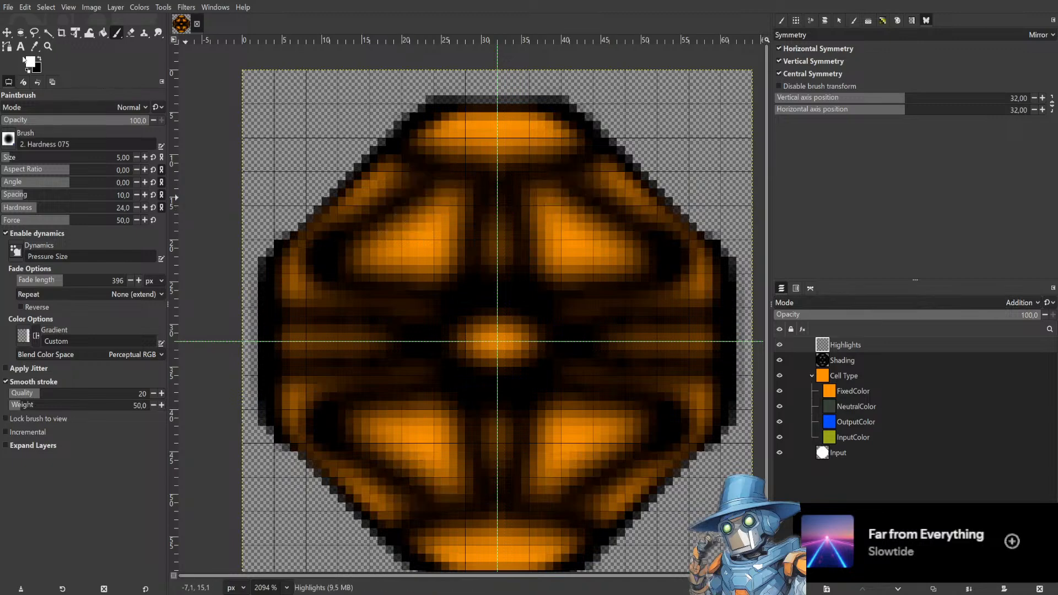
pyautogui.moveTo(26, 207); pyautogui.dragTo(13, 208)
pyautogui.moveTo(417, 190); pyautogui.dragTo(335, 247)
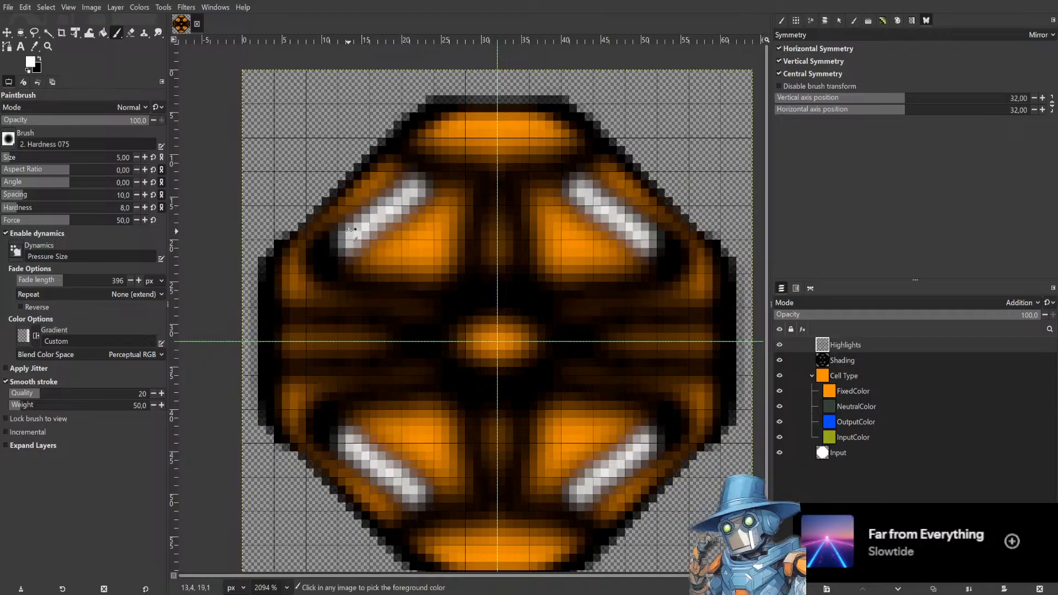
# Undo the previous highlight strokes, set the Highlights layer opacity to 52, and repaint mirrored white strokes on the upper diagonals.
pyautogui.hotkey('ctrl', 'z')
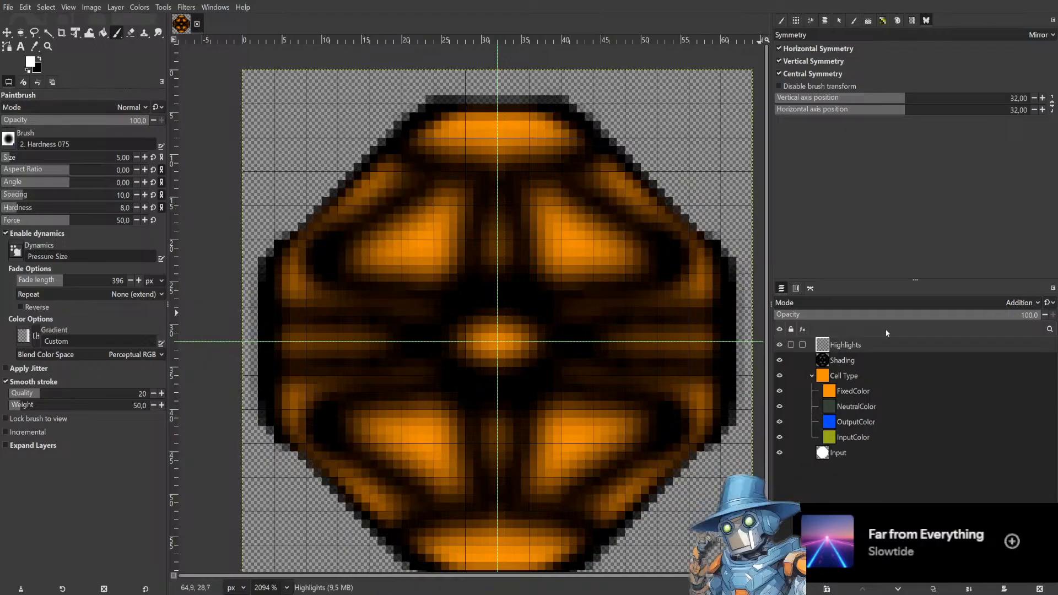
pyautogui.click(914, 318)
pyautogui.moveTo(435, 171); pyautogui.dragTo(343, 240)
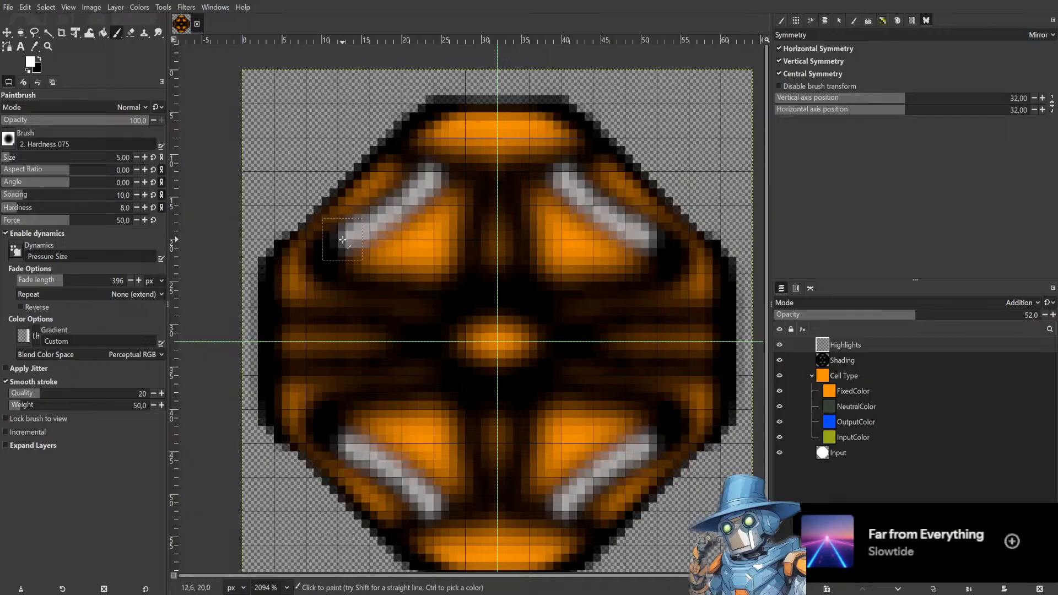
pyautogui.hotkey('ctrl', 'z')
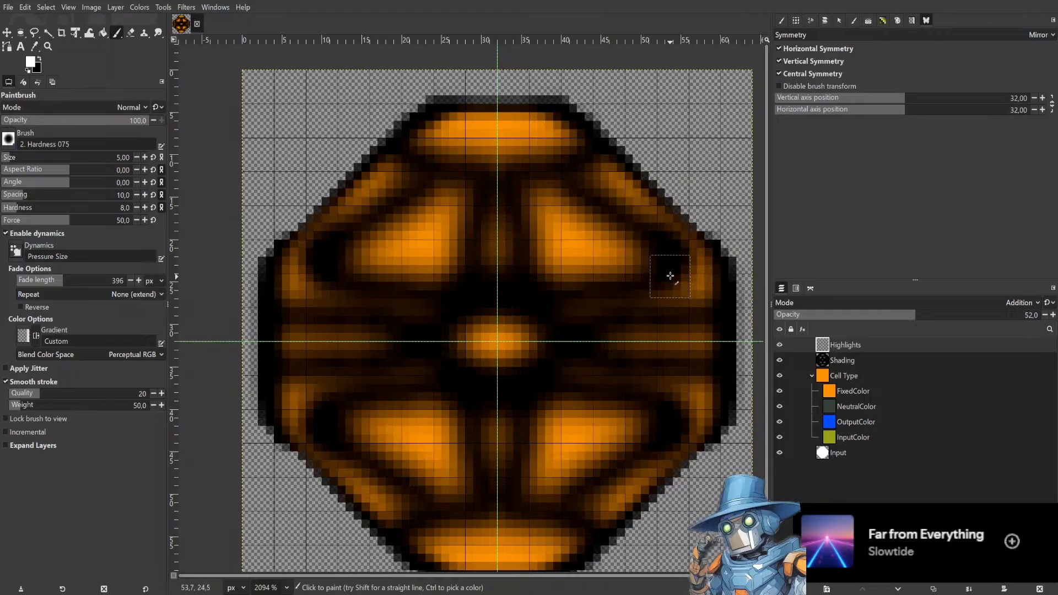
pyautogui.moveTo(672, 240); pyautogui.dragTo(578, 172)
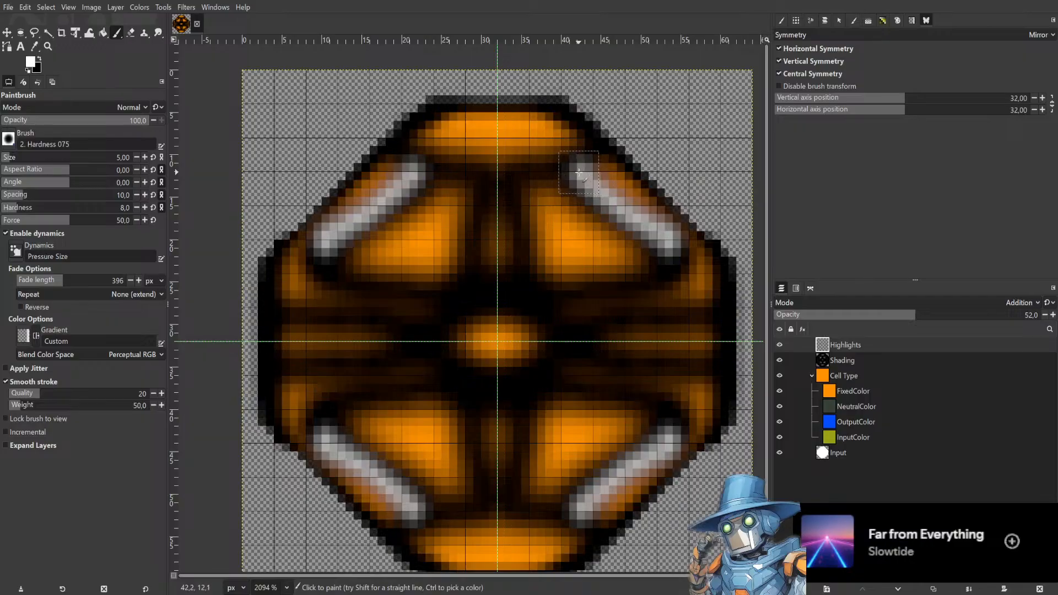
# Paint broad mirrored white highlights inside the upper triangular panels, undo one attempt, then clear the Highlights layer.
pyautogui.scroll(-1, 623, 211)
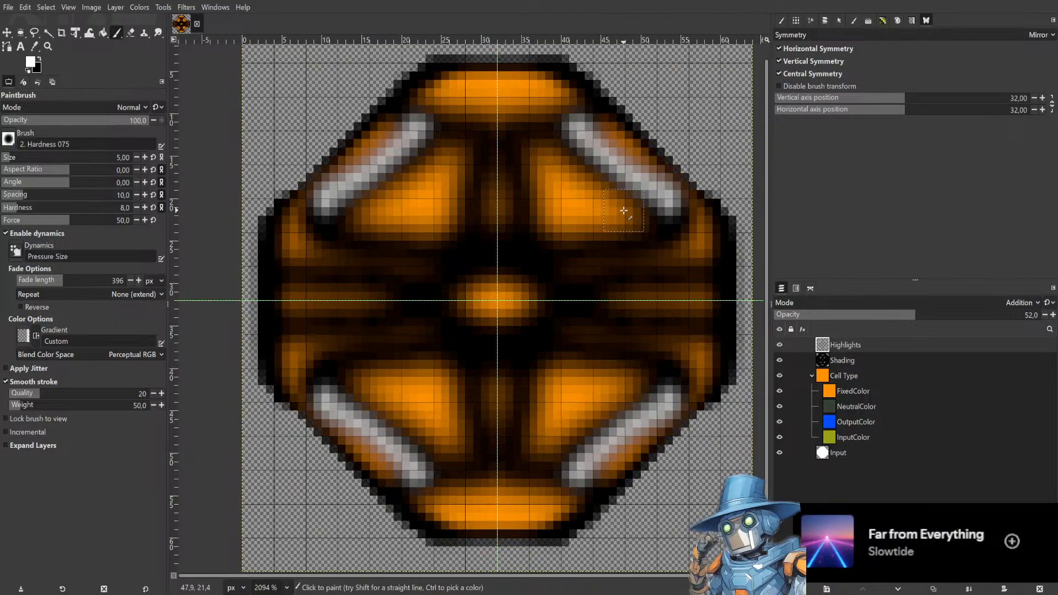
pyautogui.hscroll(1, 623, 211)
pyautogui.keyDown('ctrl'); pyautogui.scroll(-5, 628, 182); pyautogui.keyUp('ctrl')
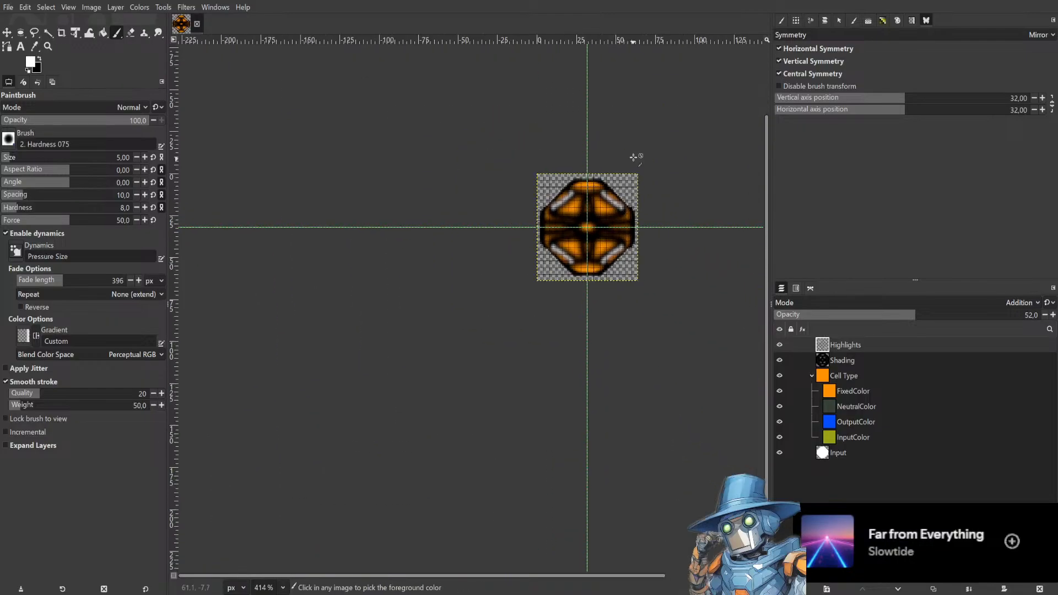
pyautogui.scroll(2, 626, 177)
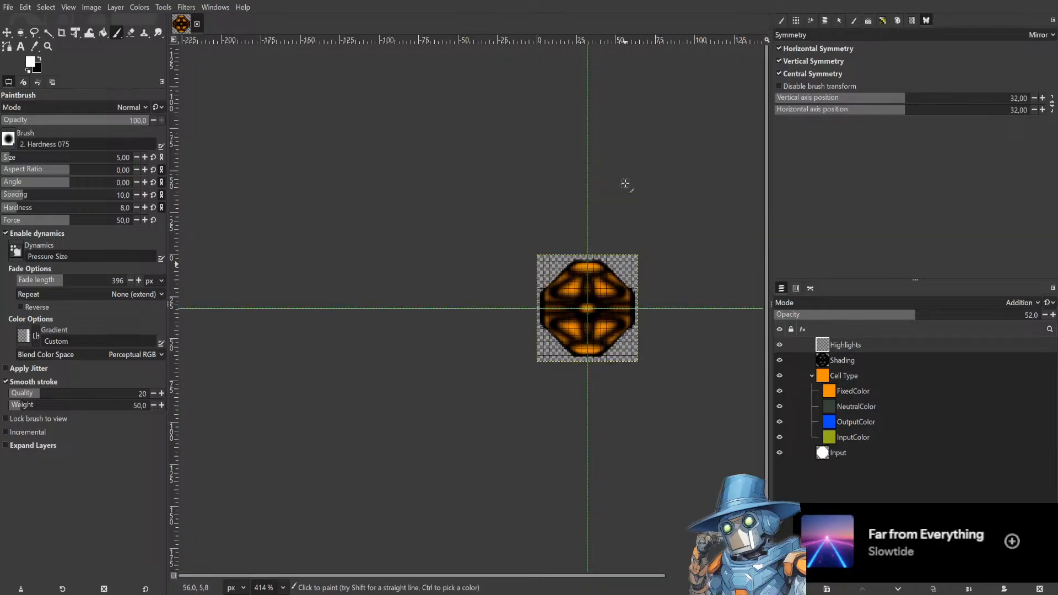
pyautogui.keyDown('ctrl'); pyautogui.scroll(4, 623, 265); pyautogui.keyUp('ctrl')
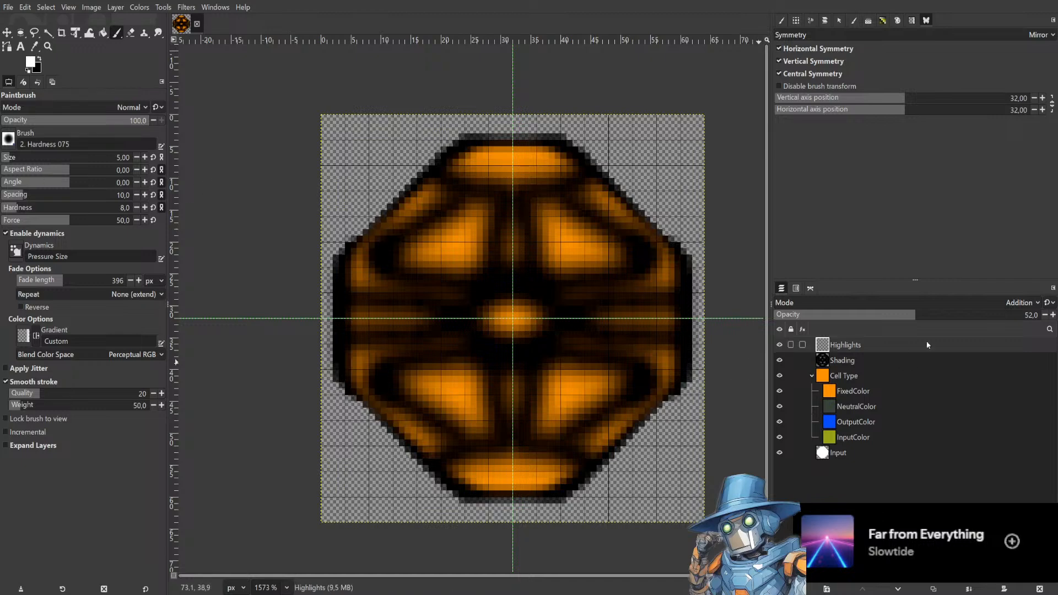
pyautogui.click(1028, 304)
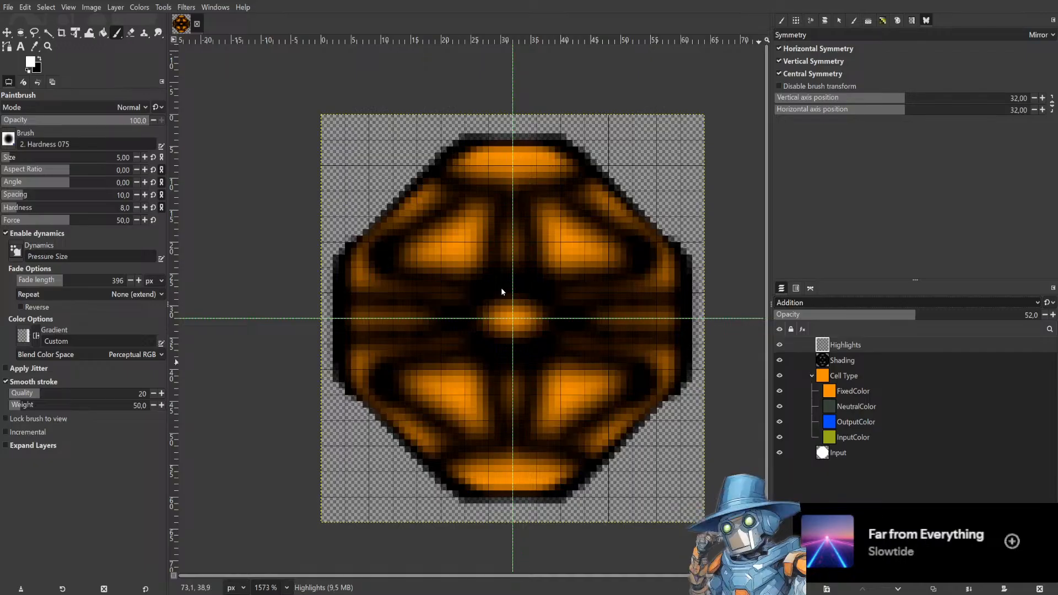
pyautogui.click(447, 205)
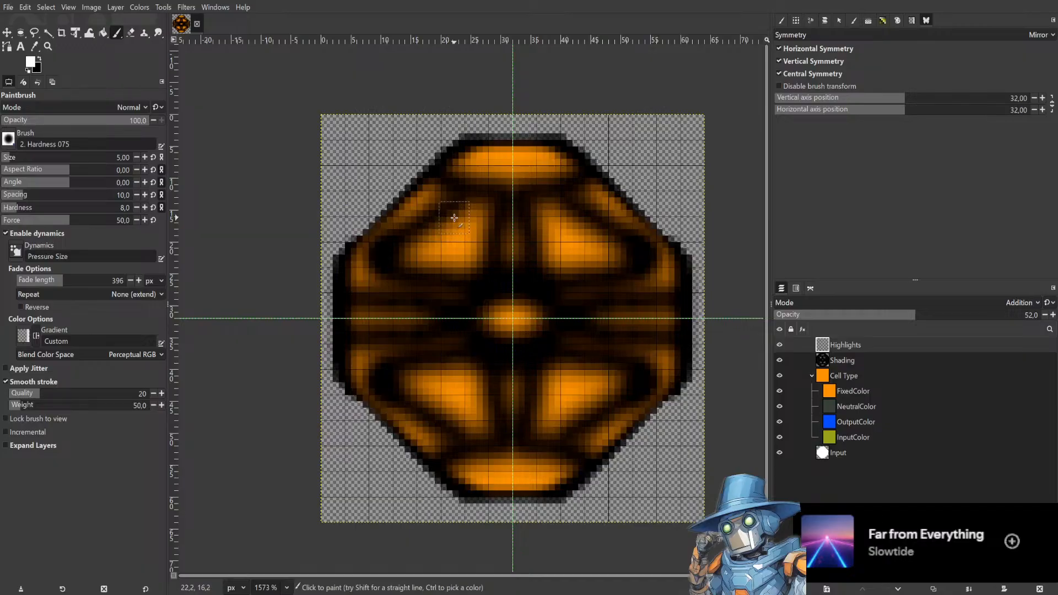
pyautogui.moveTo(469, 207)
pyautogui.mouseDown()
pyautogui.moveTo(399, 252)
pyautogui.moveTo(469, 243)
pyautogui.moveTo(455, 223)
pyautogui.moveTo(424, 244)
pyautogui.moveTo(438, 248)
pyautogui.moveTo(441, 237)
pyautogui.mouseUp()
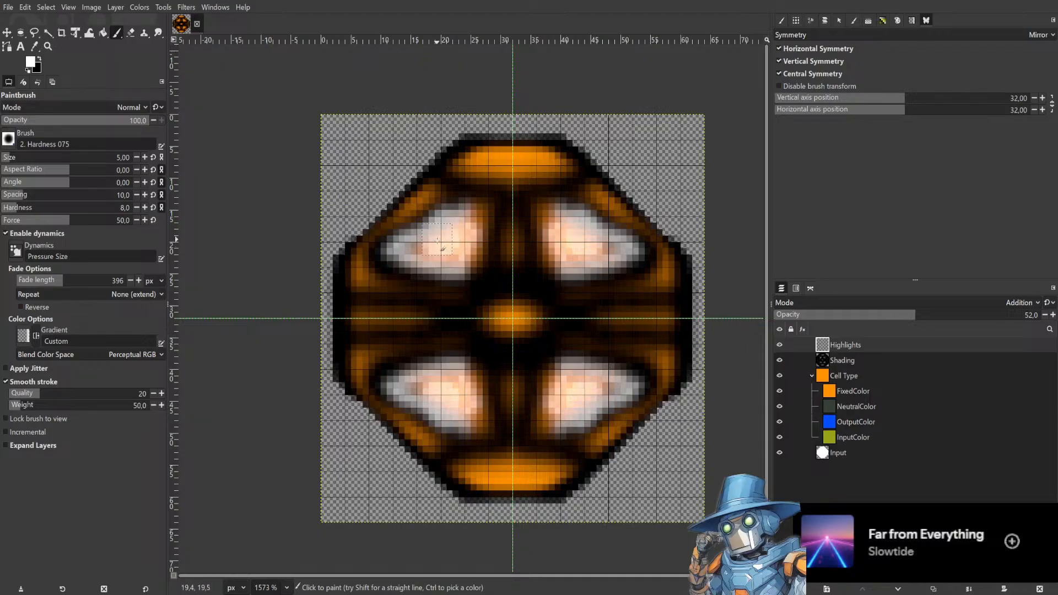
pyautogui.hotkey('ctrl', 'z')
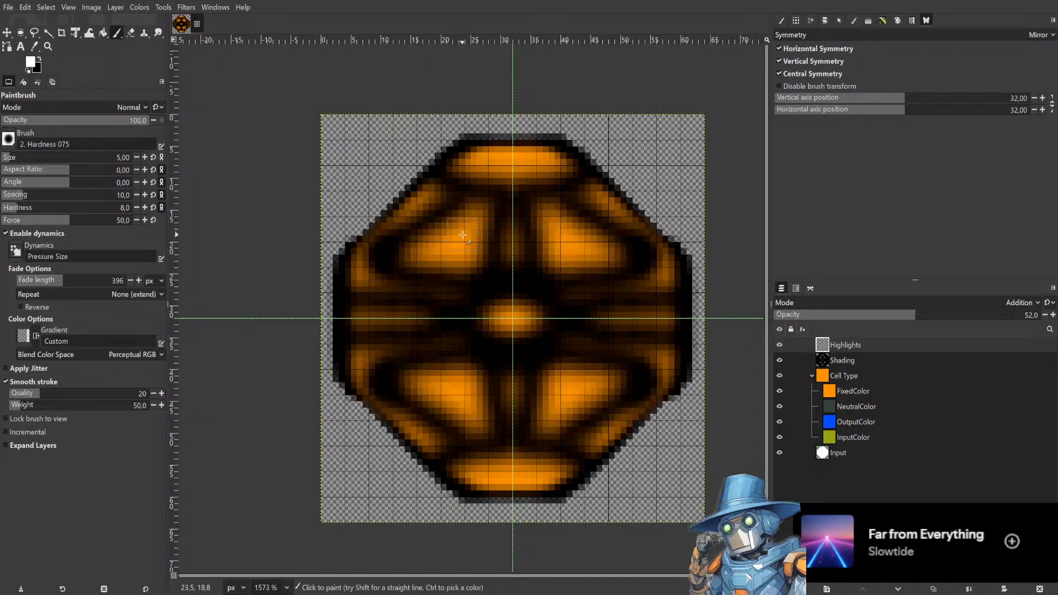
pyautogui.moveTo(478, 213)
pyautogui.mouseDown()
pyautogui.moveTo(403, 258)
pyautogui.moveTo(472, 259)
pyautogui.moveTo(478, 219)
pyautogui.moveTo(433, 255)
pyautogui.moveTo(404, 254)
pyautogui.moveTo(465, 254)
pyautogui.moveTo(472, 233)
pyautogui.moveTo(454, 248)
pyautogui.mouseUp()
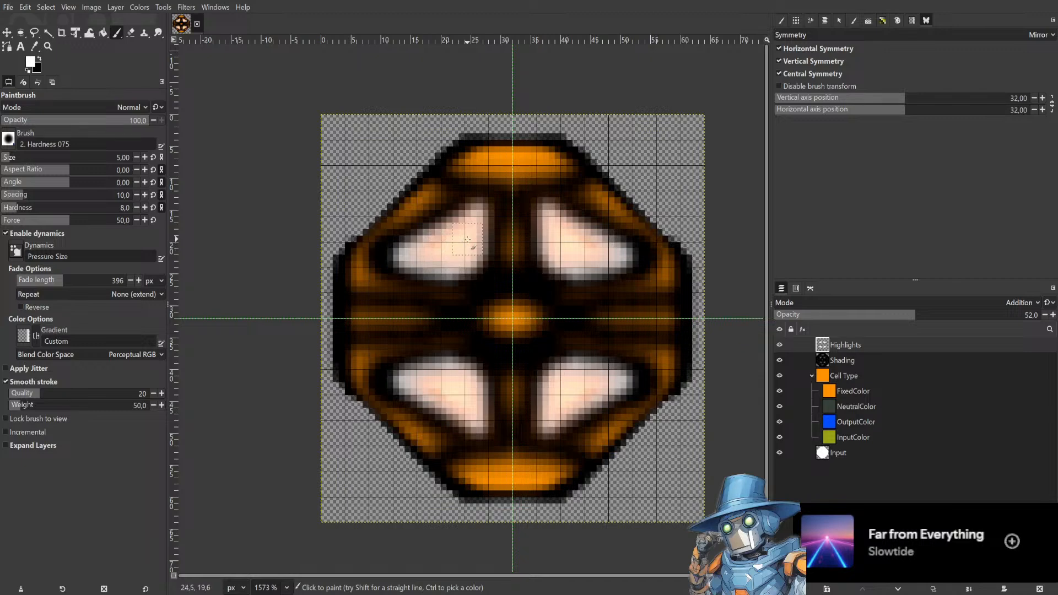
pyautogui.press('Delete')
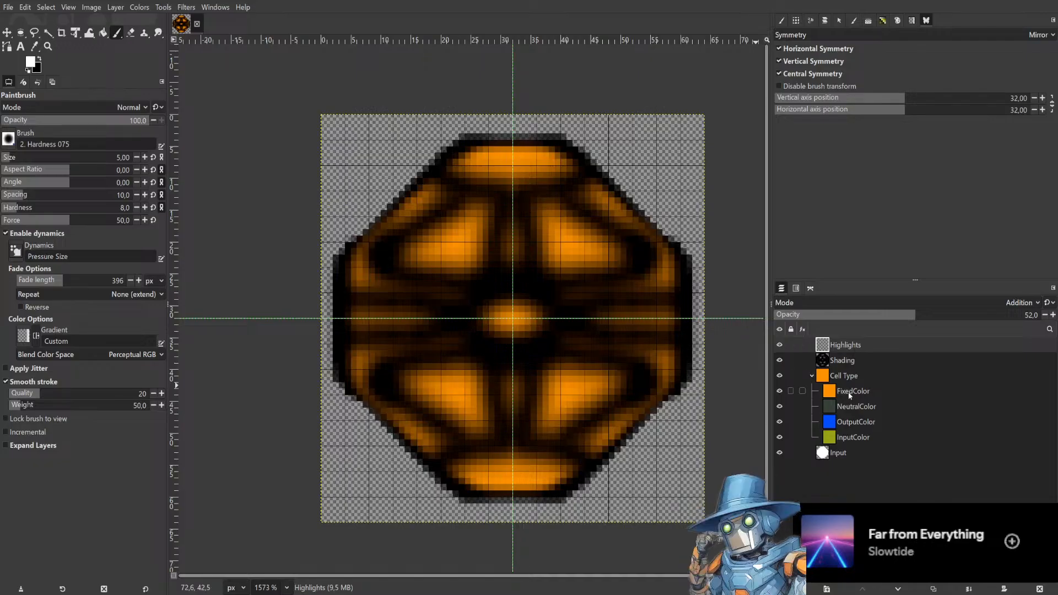
# Move the Highlights layer below Shading and paint mirrored white highlights filling the upper triangular panels.
pyautogui.moveTo(853, 347); pyautogui.dragTo(853, 364)
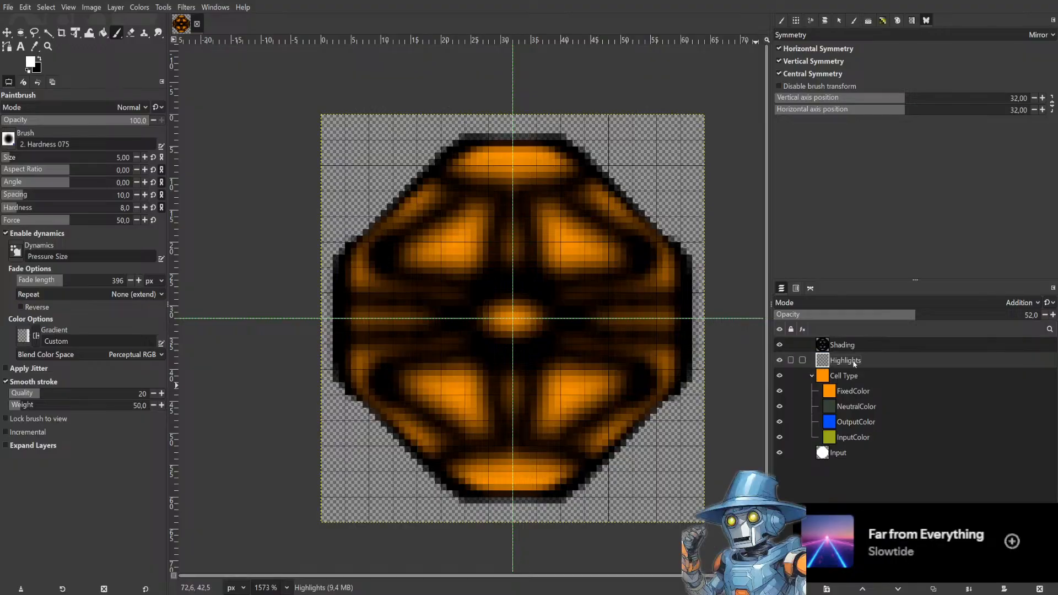
pyautogui.moveTo(474, 227)
pyautogui.mouseDown()
pyautogui.moveTo(412, 253)
pyautogui.moveTo(466, 257)
pyautogui.moveTo(470, 210)
pyautogui.moveTo(427, 243)
pyautogui.moveTo(480, 244)
pyautogui.moveTo(476, 225)
pyautogui.moveTo(443, 254)
pyautogui.mouseUp()
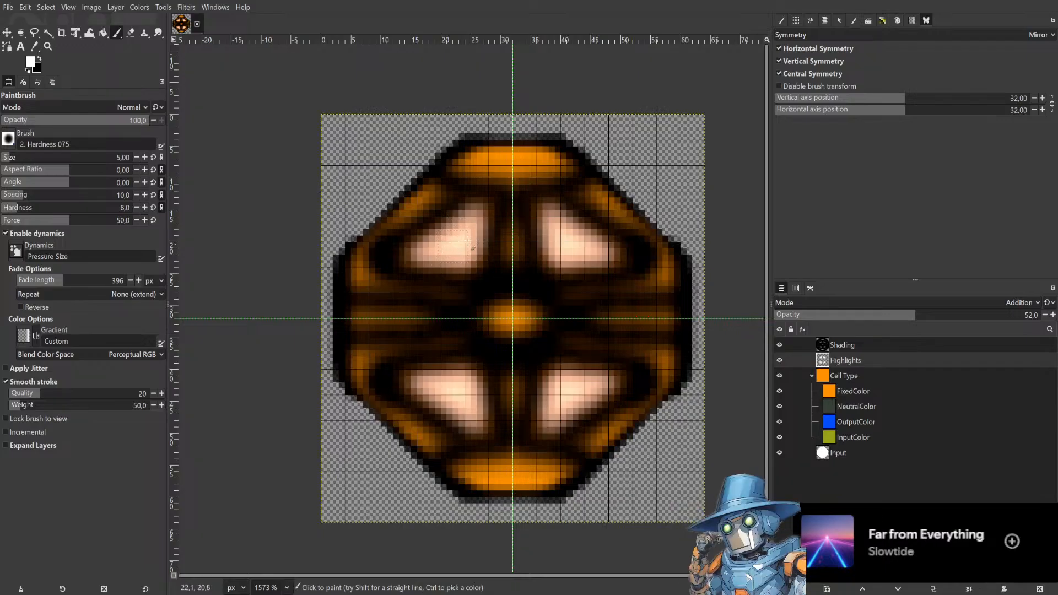
pyautogui.moveTo(469, 244); pyautogui.dragTo(473, 224)
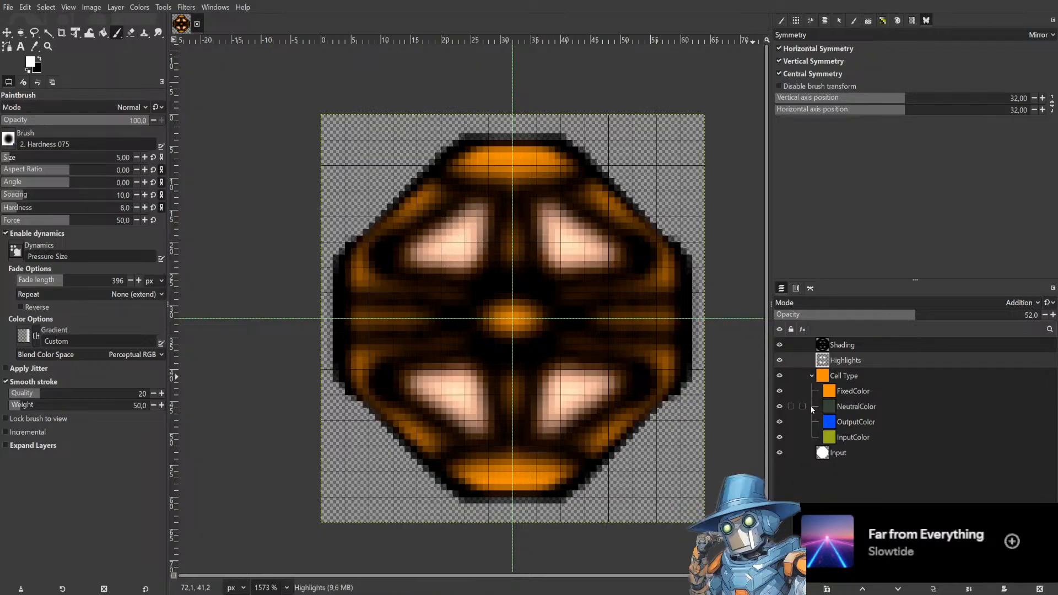
# Toggle the visibility of the FixedColor, NeutralColor and OutputColor layers to preview the sprite in each cell-type colour.
pyautogui.click(780, 391)
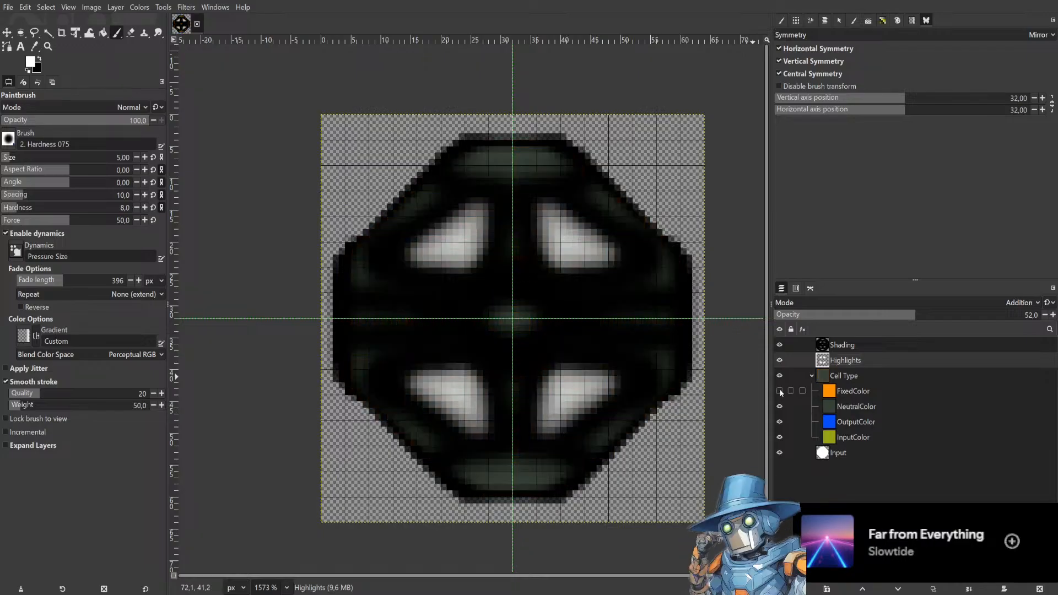
pyautogui.click(780, 391)
pyautogui.click(779, 390)
pyautogui.click(781, 406)
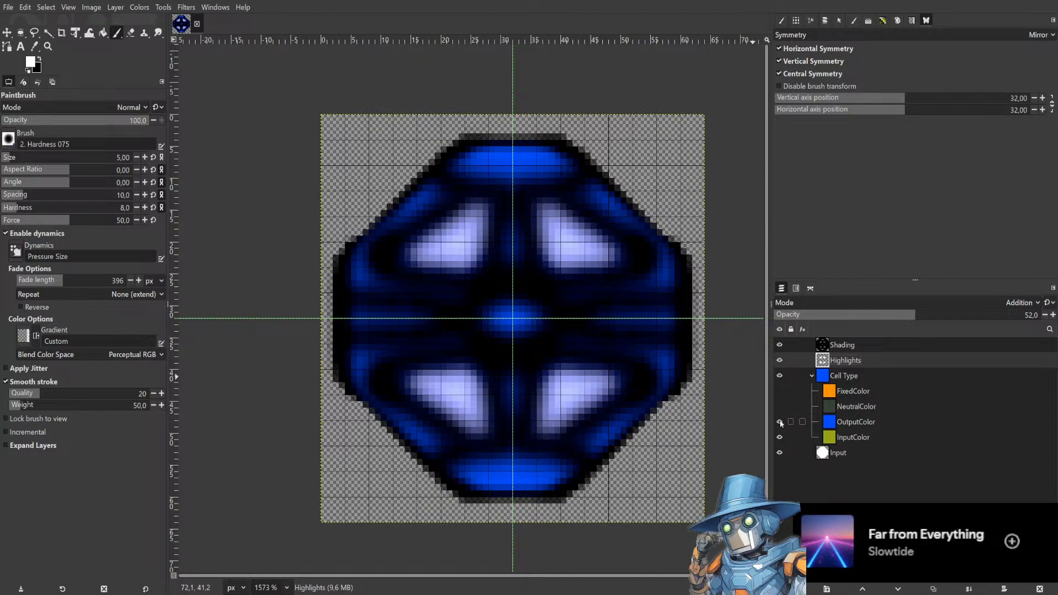
pyautogui.click(780, 422)
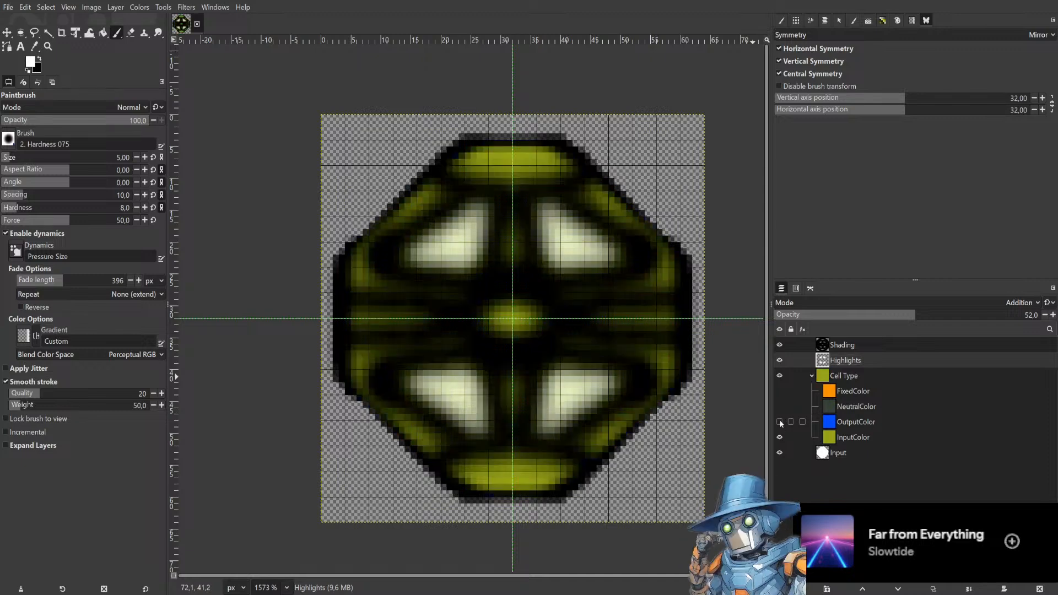
pyautogui.click(780, 423)
pyautogui.click(781, 406)
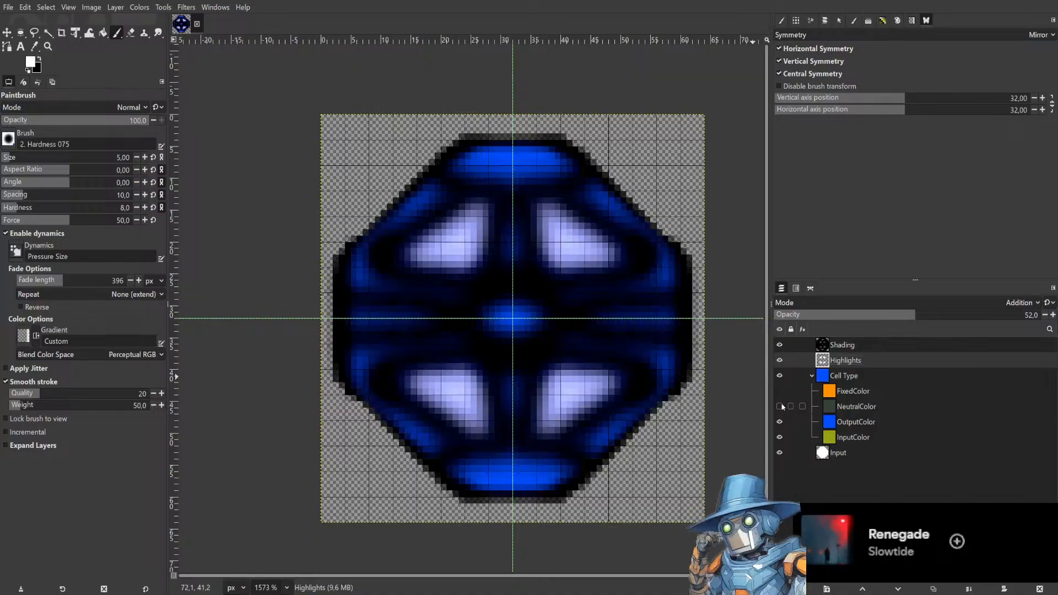
pyautogui.click(779, 391)
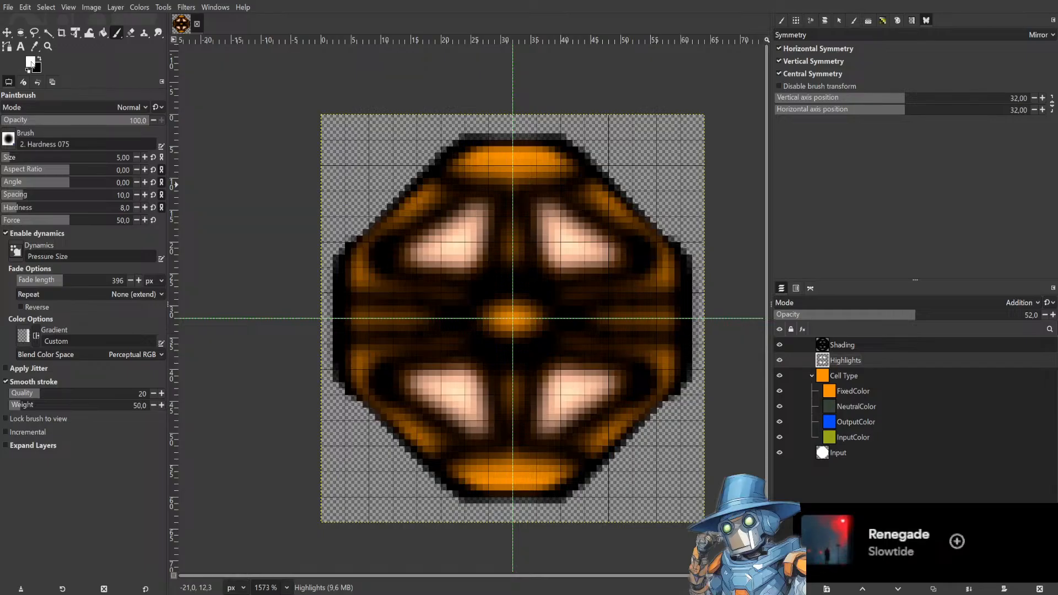
# Cycle through the Highlights layer blend modes, settle on Overlay, and set its opacity to 100.
pyautogui.scroll(-1, 1022, 303)
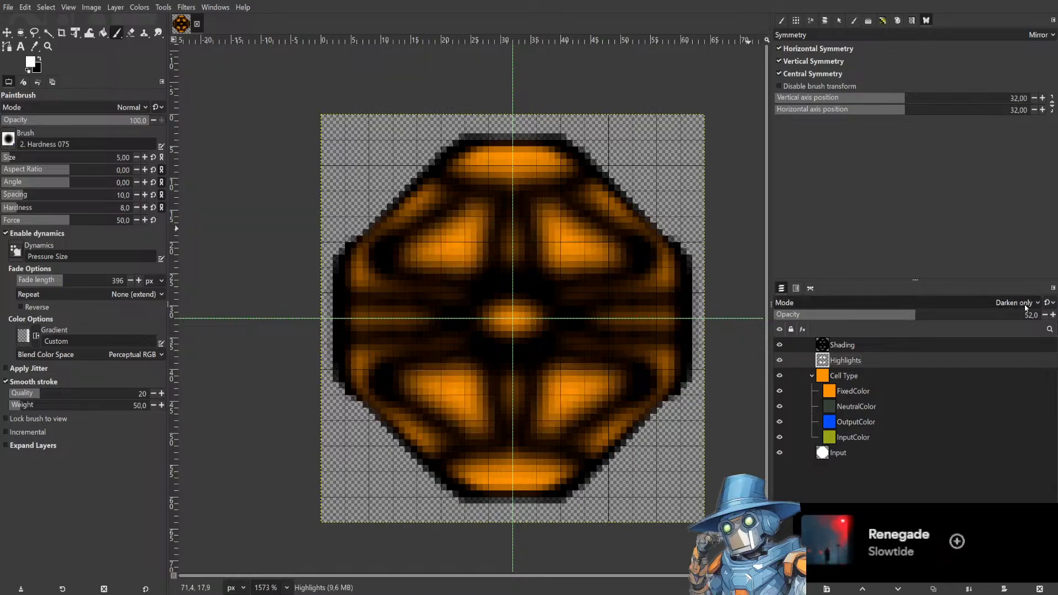
pyautogui.scroll(2, 1026, 308)
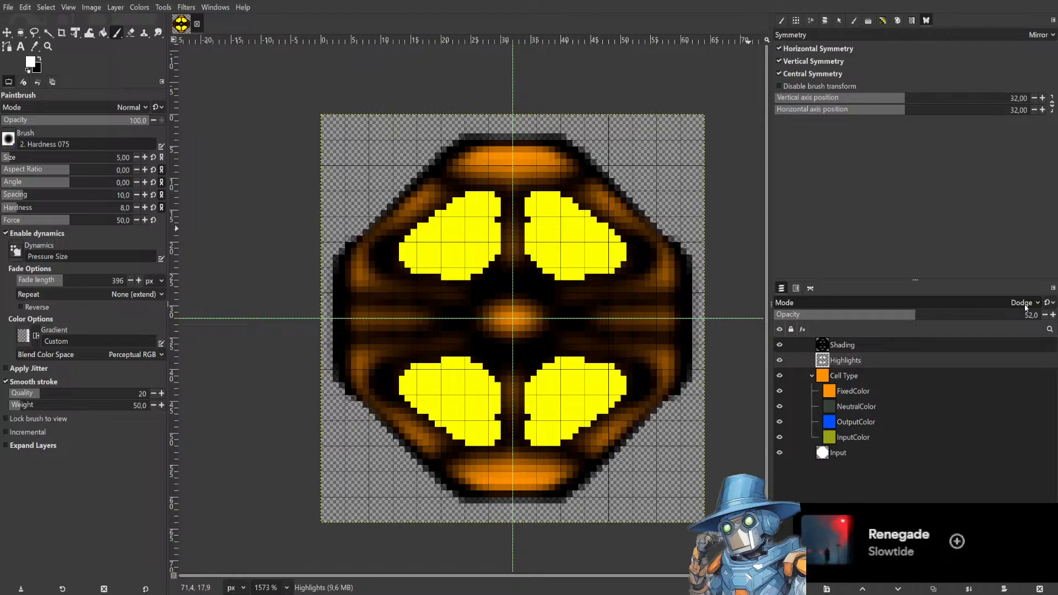
pyautogui.scroll(1, 1027, 307)
pyautogui.scroll(5, 1026, 308)
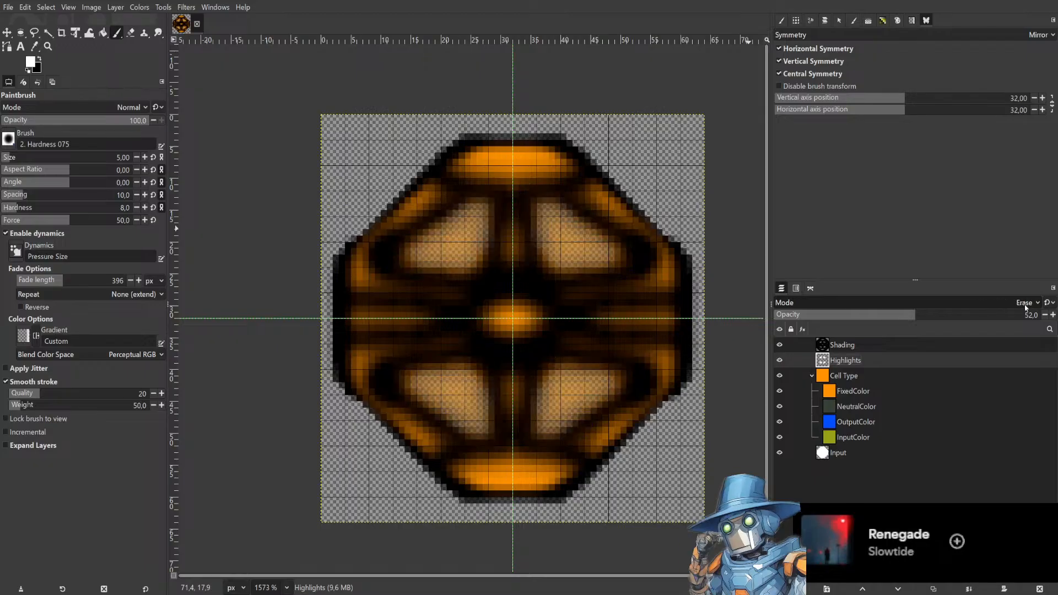
pyautogui.scroll(1, 1026, 307)
pyautogui.scroll(-1, 1027, 308)
pyautogui.scroll(2, 1026, 308)
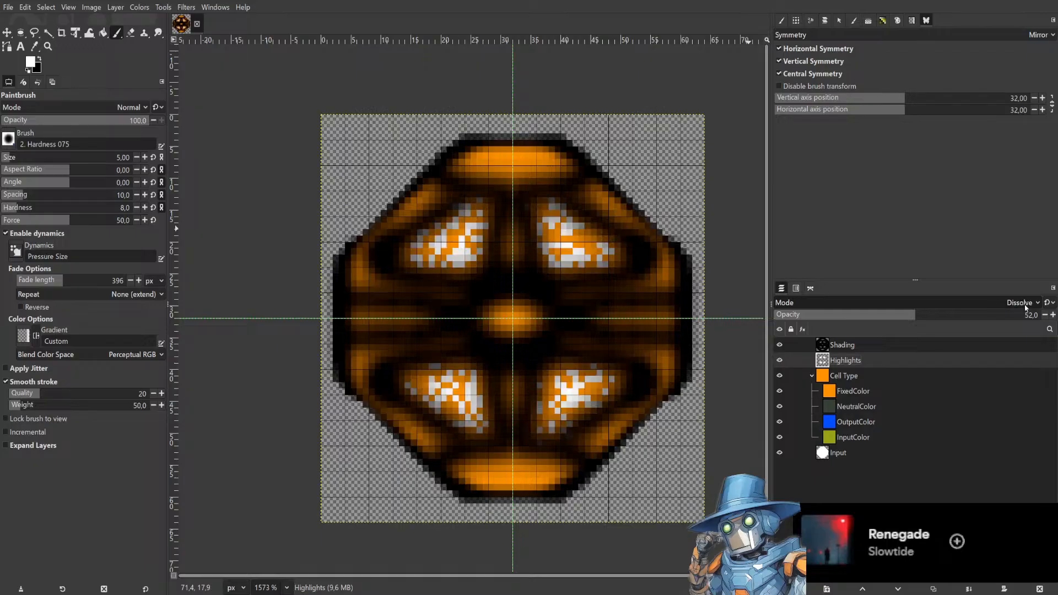
pyautogui.scroll(-2, 1027, 308)
pyautogui.scroll(2, 1026, 308)
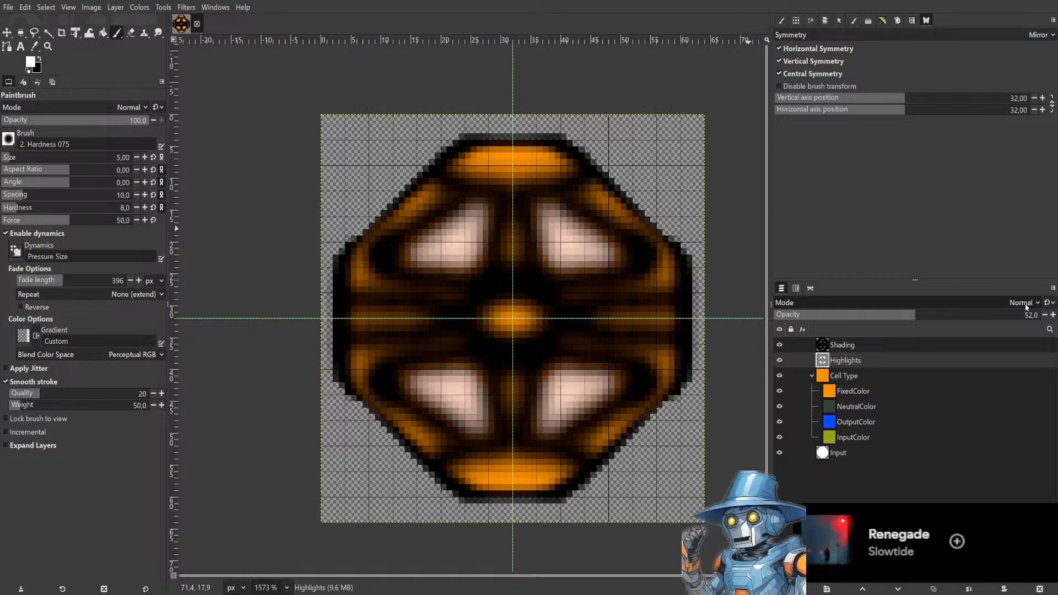
pyautogui.scroll(1, 1027, 308)
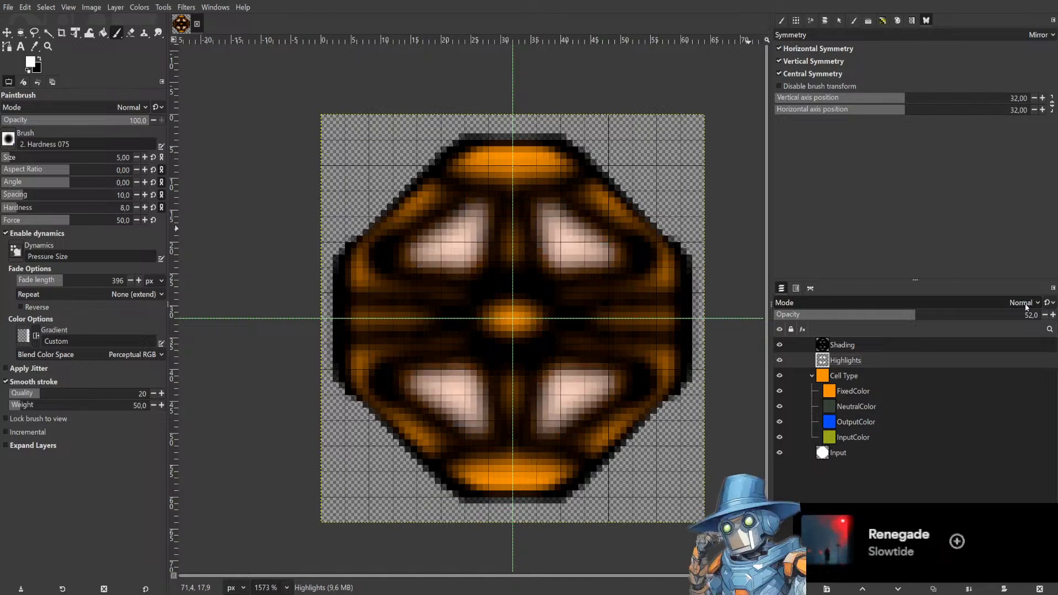
pyautogui.scroll(-5, 1027, 307)
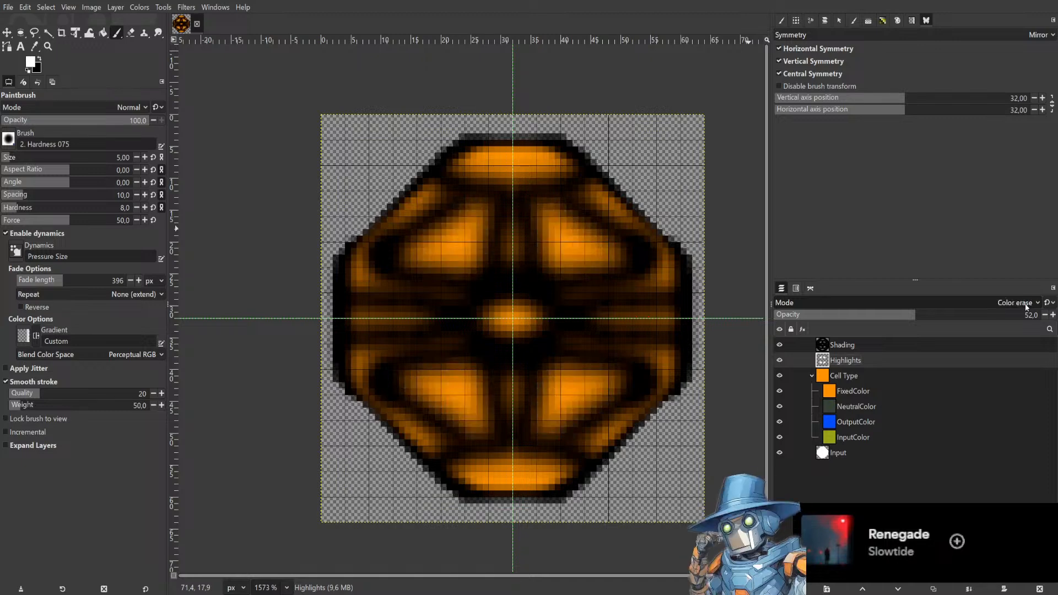
pyautogui.scroll(-1, 1027, 308)
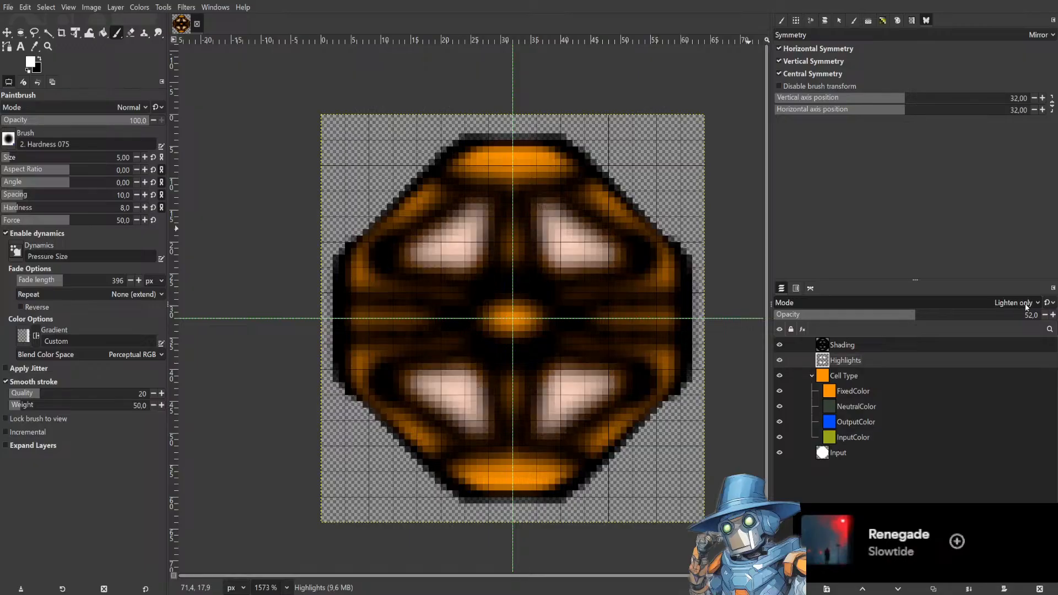
pyautogui.scroll(-3, 1027, 308)
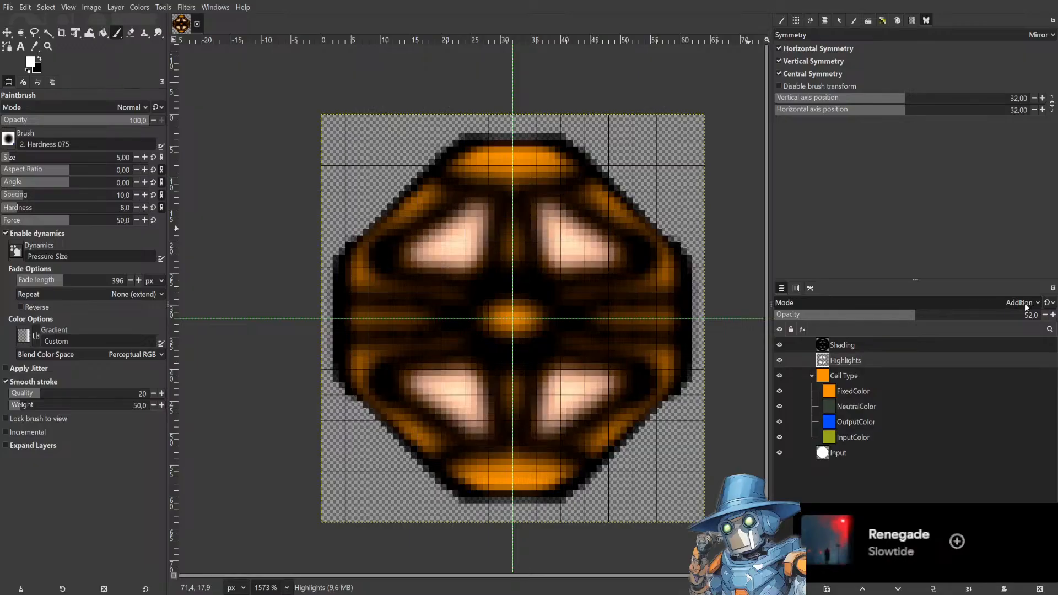
pyautogui.scroll(-5, 1027, 308)
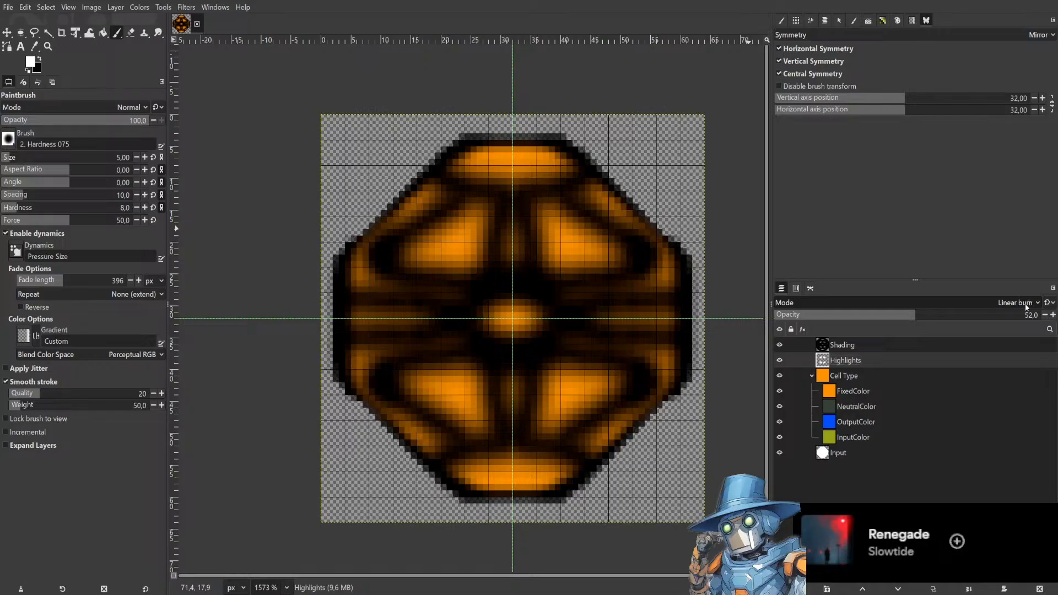
pyautogui.scroll(-1, 1026, 307)
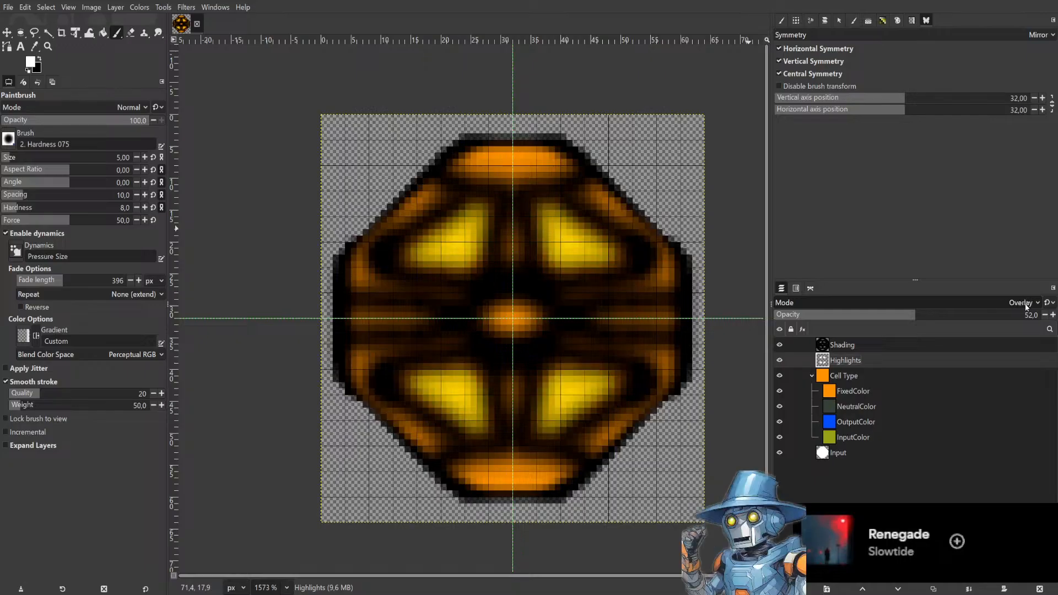
pyautogui.scroll(-1, 1027, 308)
pyautogui.scroll(2, 1026, 308)
pyautogui.scroll(-1, 1026, 307)
pyautogui.scroll(-1, 1026, 308)
pyautogui.scroll(2, 1026, 308)
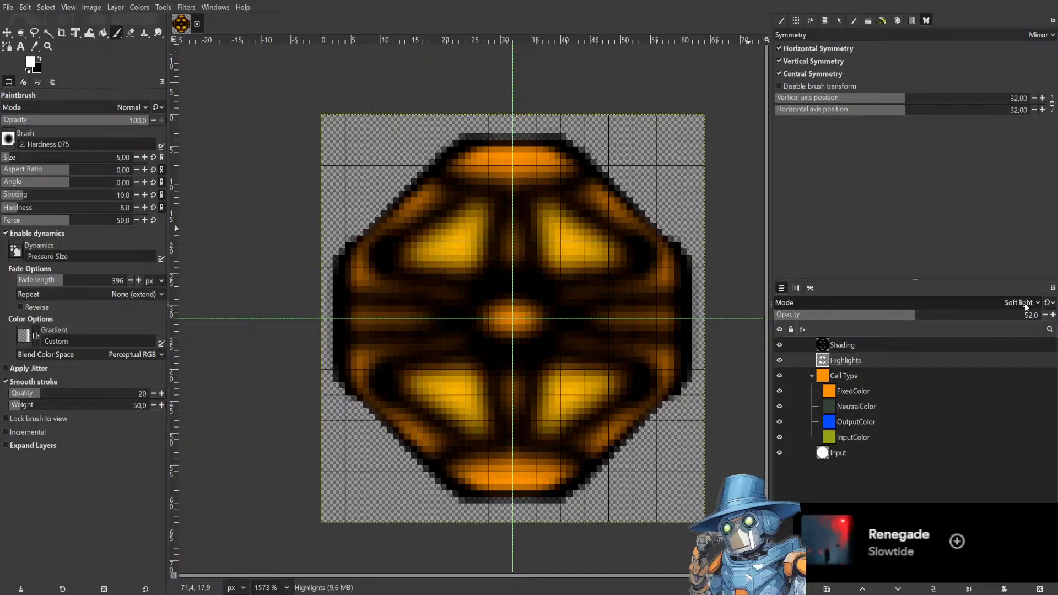
pyautogui.scroll(-2, 1026, 307)
pyautogui.scroll(-1, 1026, 307)
pyautogui.scroll(1, 1026, 307)
pyautogui.moveTo(1001, 317); pyautogui.dragTo(1044, 317)
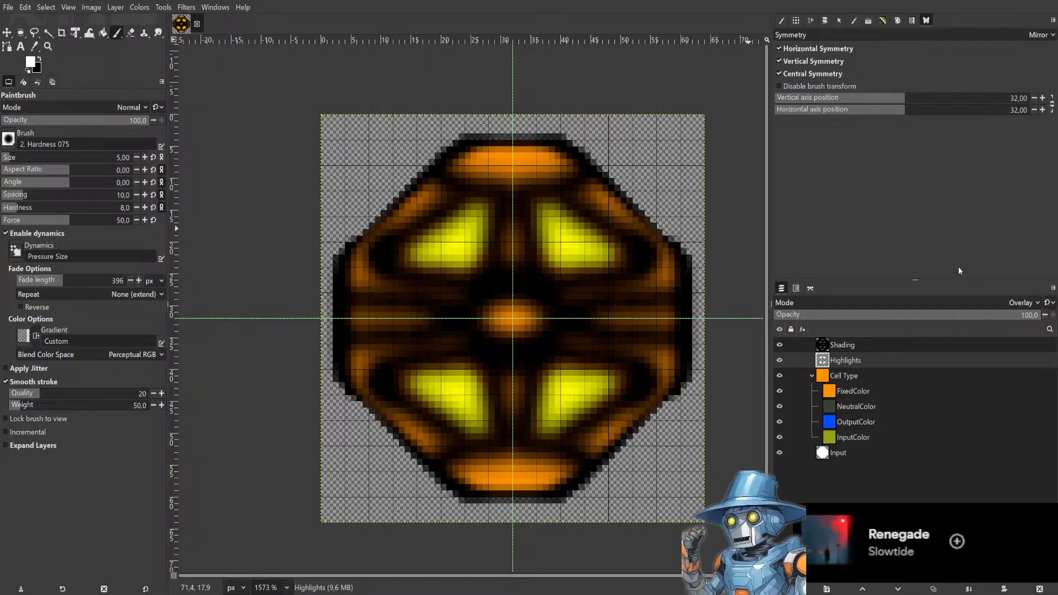
# Toggle the FixedColor layer's visibility to preview the highlights over the other cell-type colours.
pyautogui.click(779, 392)
pyautogui.click(779, 391)
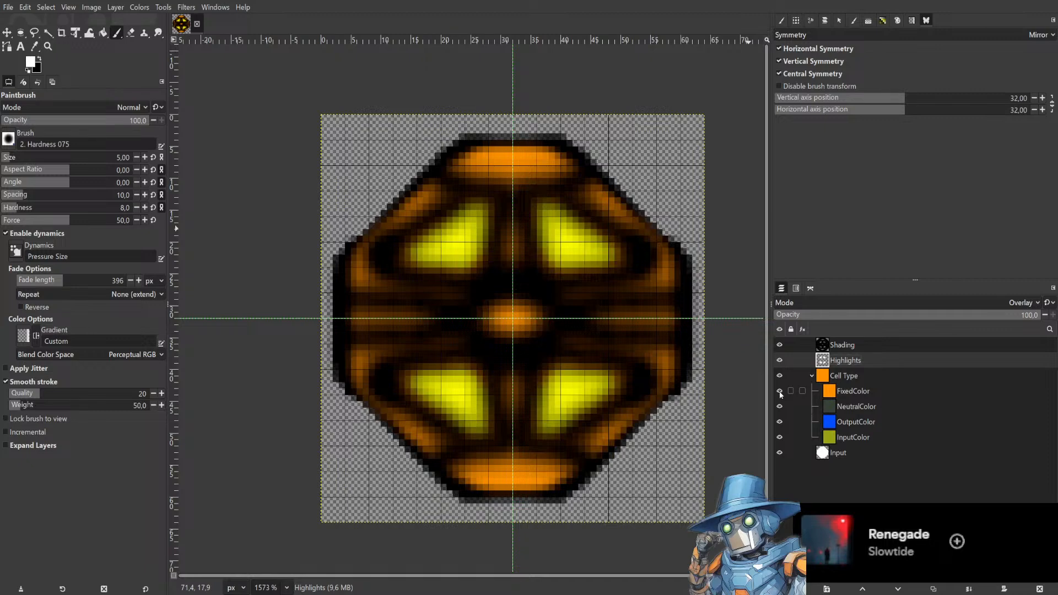
pyautogui.click(779, 391)
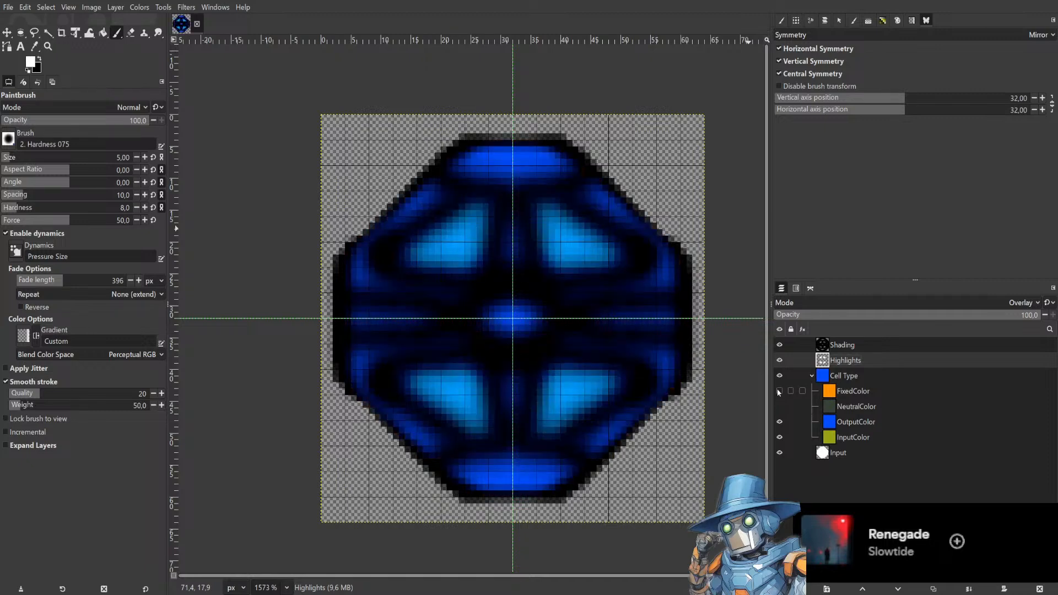
# Show the FixedColor layer and try extra white highlight strokes at the centre and lower panels, undoing each one.
pyautogui.click(780, 393)
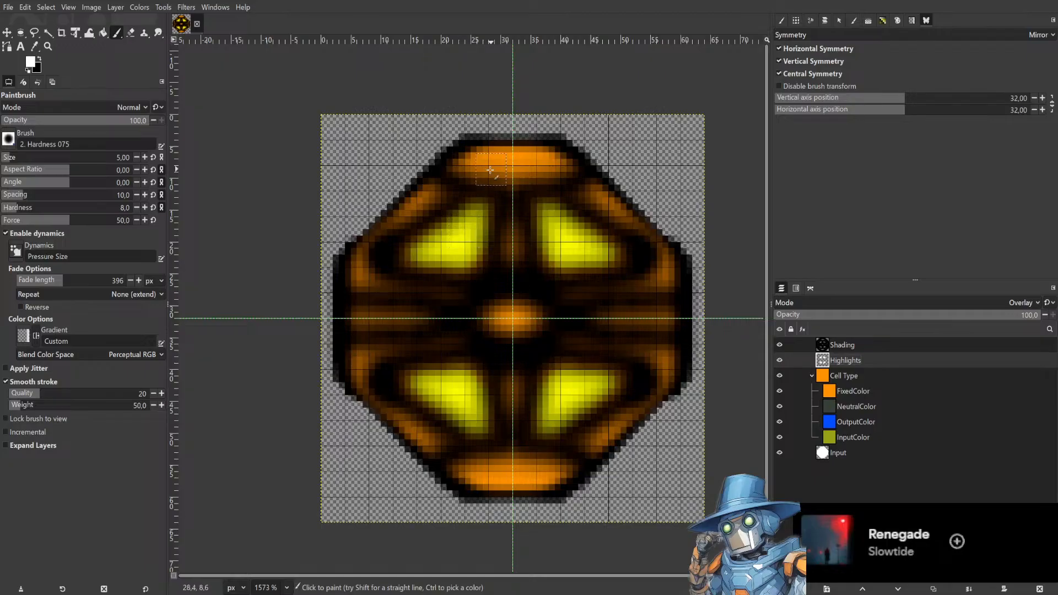
pyautogui.moveTo(504, 308); pyautogui.dragTo(484, 317)
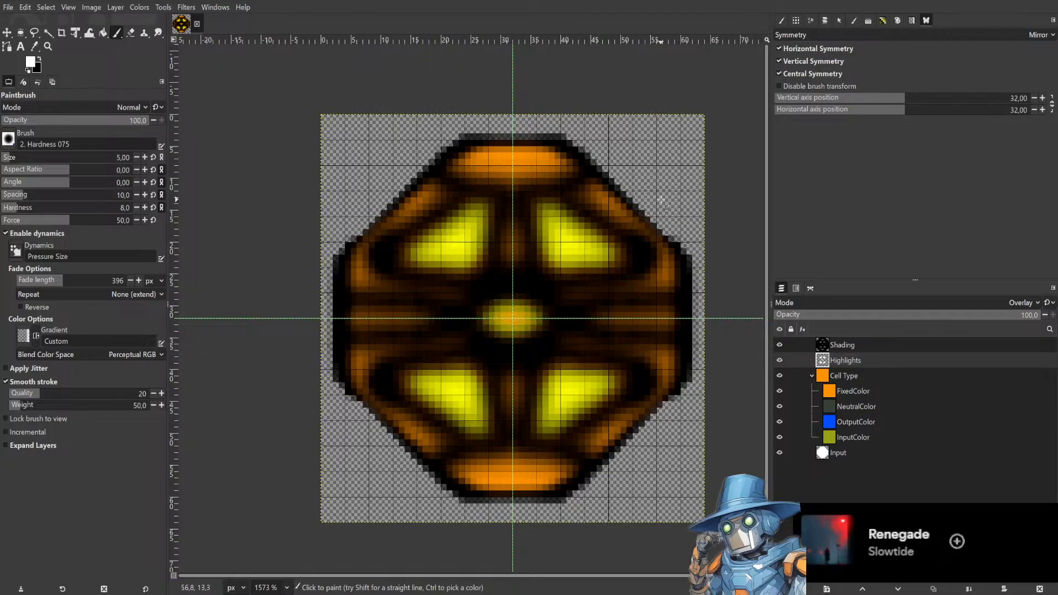
pyautogui.moveTo(546, 326)
pyautogui.mouseDown()
pyautogui.moveTo(523, 340)
pyautogui.moveTo(548, 319)
pyautogui.moveTo(519, 349)
pyautogui.moveTo(521, 472)
pyautogui.moveTo(578, 475)
pyautogui.mouseUp()
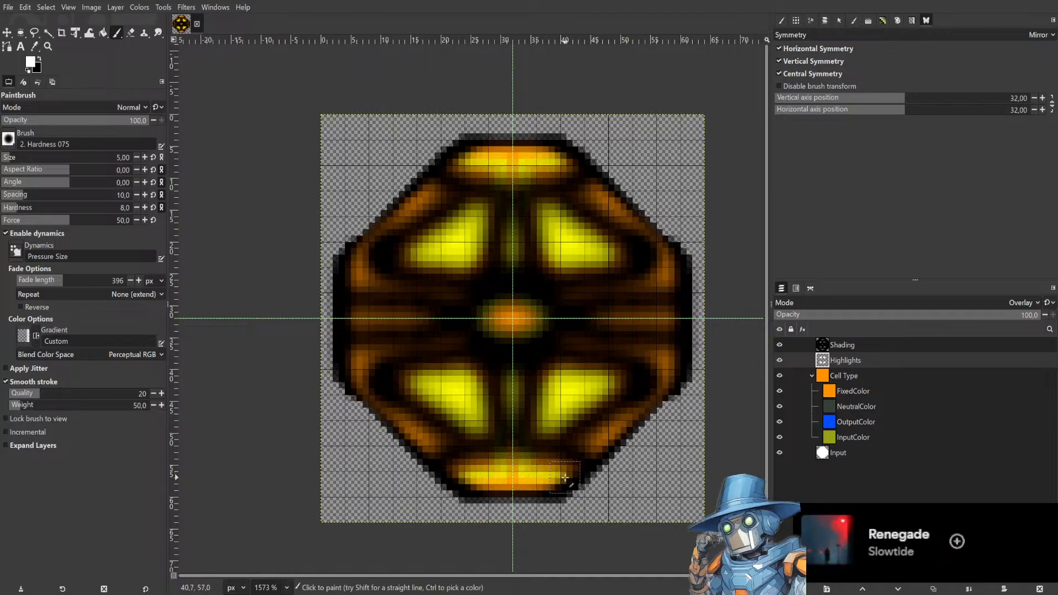
pyautogui.hotkey('ctrl', 'z')
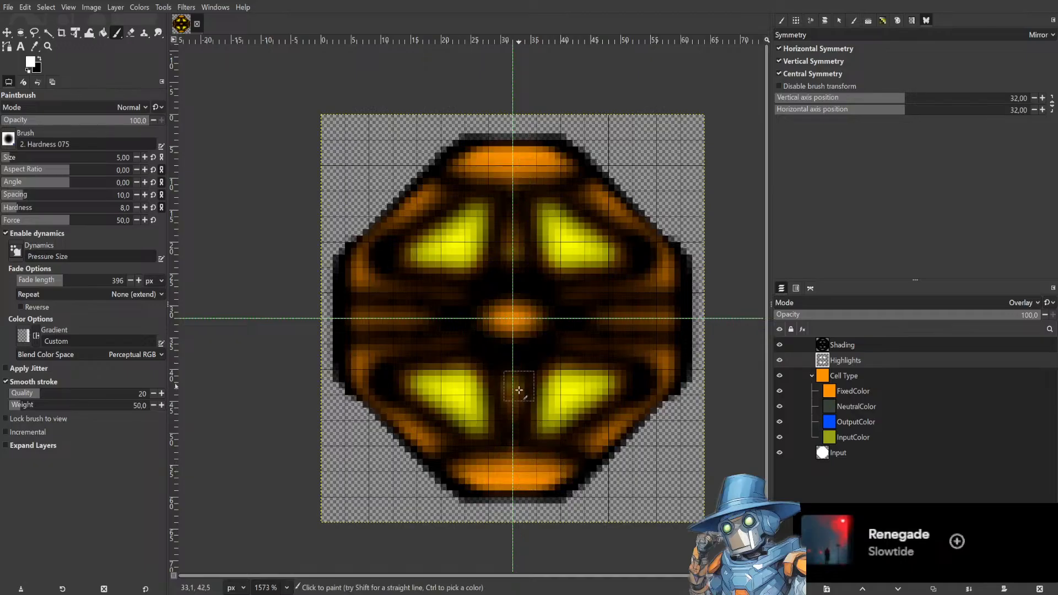
pyautogui.moveTo(523, 442)
pyautogui.mouseDown()
pyautogui.moveTo(559, 454)
pyautogui.moveTo(553, 485)
pyautogui.mouseUp()
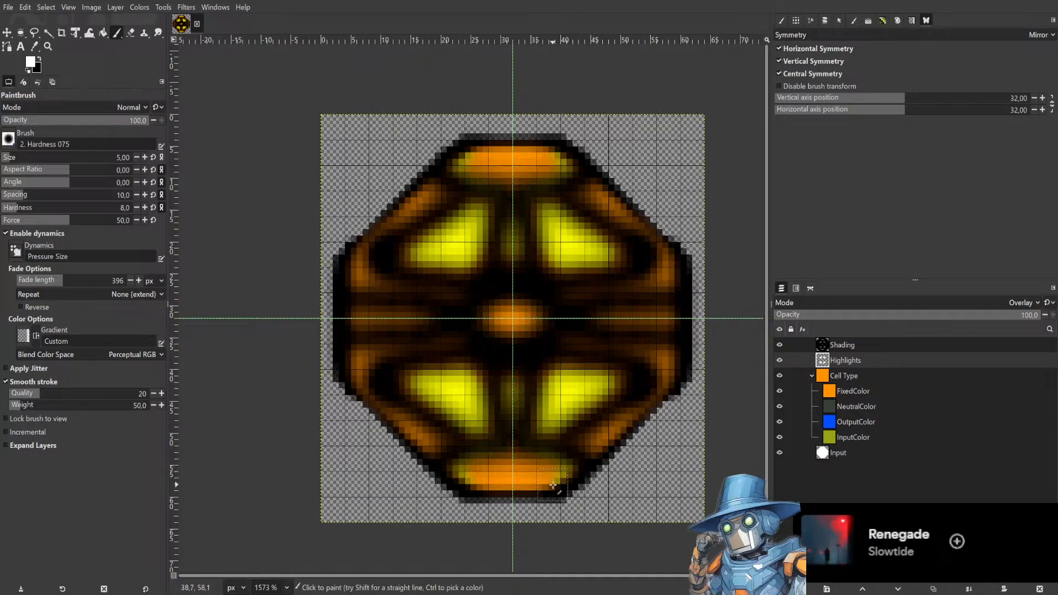
pyautogui.hotkey('ctrl', 'z')
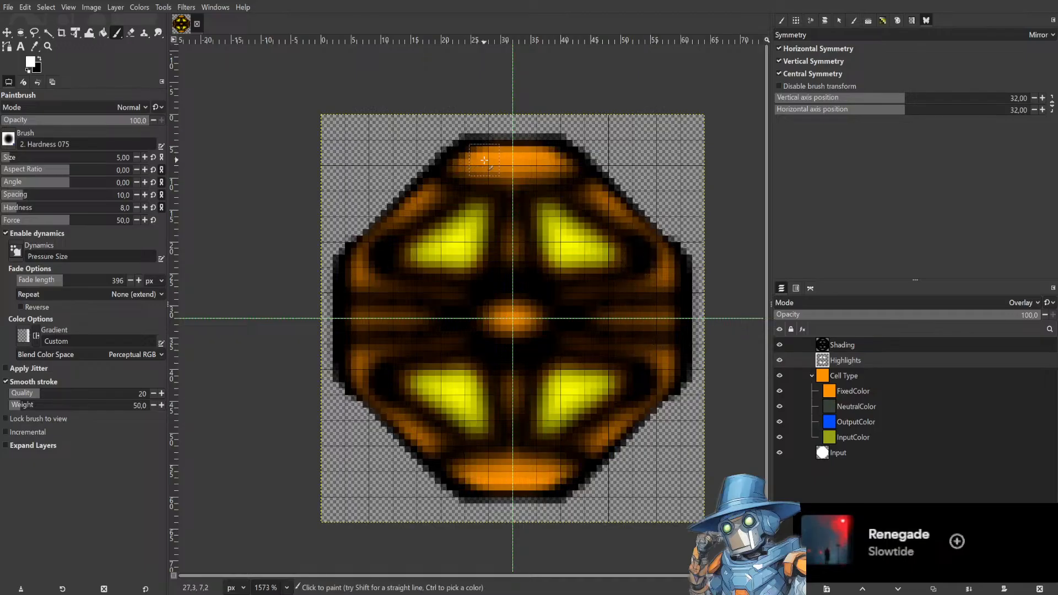
pyautogui.moveTo(348, 346)
pyautogui.mouseDown()
pyautogui.moveTo(358, 403)
pyautogui.moveTo(441, 468)
pyautogui.moveTo(475, 484)
pyautogui.moveTo(487, 481)
pyautogui.moveTo(471, 470)
pyautogui.moveTo(552, 481)
pyautogui.mouseUp()
pyautogui.hotkey('ctrl', 'z')
pyautogui.hotkey('ctrl', 'z')
pyautogui.moveTo(613, 428)
pyautogui.mouseDown()
pyautogui.moveTo(592, 459)
pyautogui.moveTo(660, 401)
pyautogui.moveTo(608, 446)
pyautogui.moveTo(635, 426)
pyautogui.mouseUp()
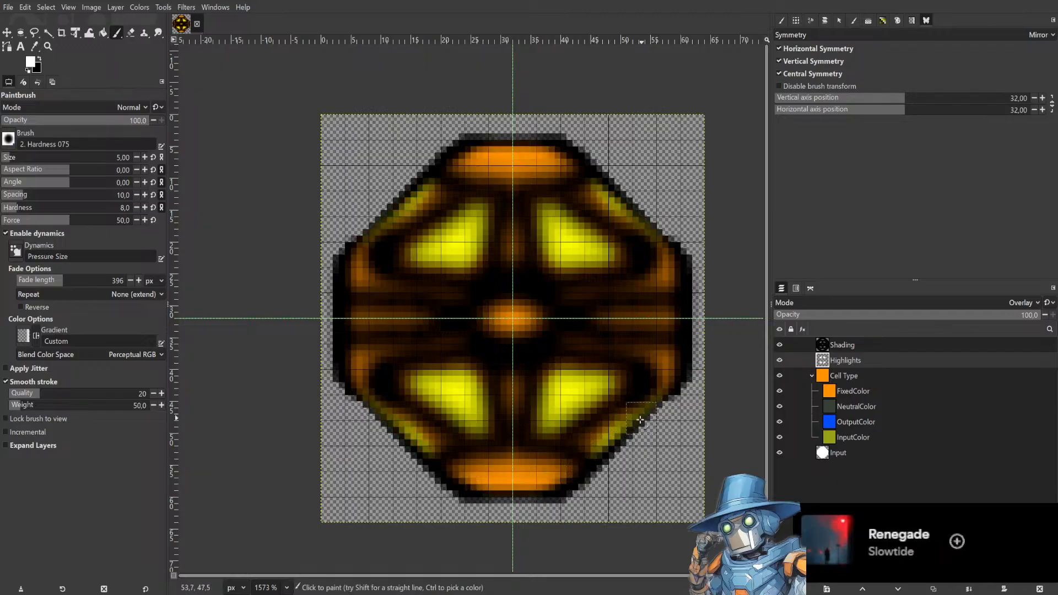
pyautogui.hotkey('ctrl', 'z')
# Paint a mirrored horizontal white highlight across the middle band and toggle the cell-type colour layers to preview it.
pyautogui.moveTo(598, 318); pyautogui.dragTo(684, 319)
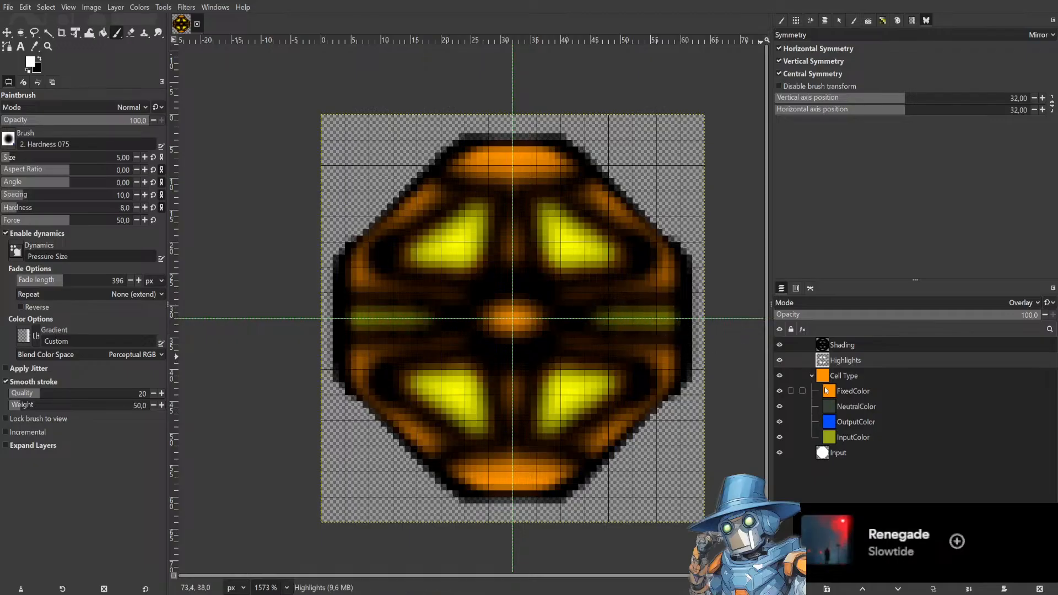
pyautogui.click(779, 392)
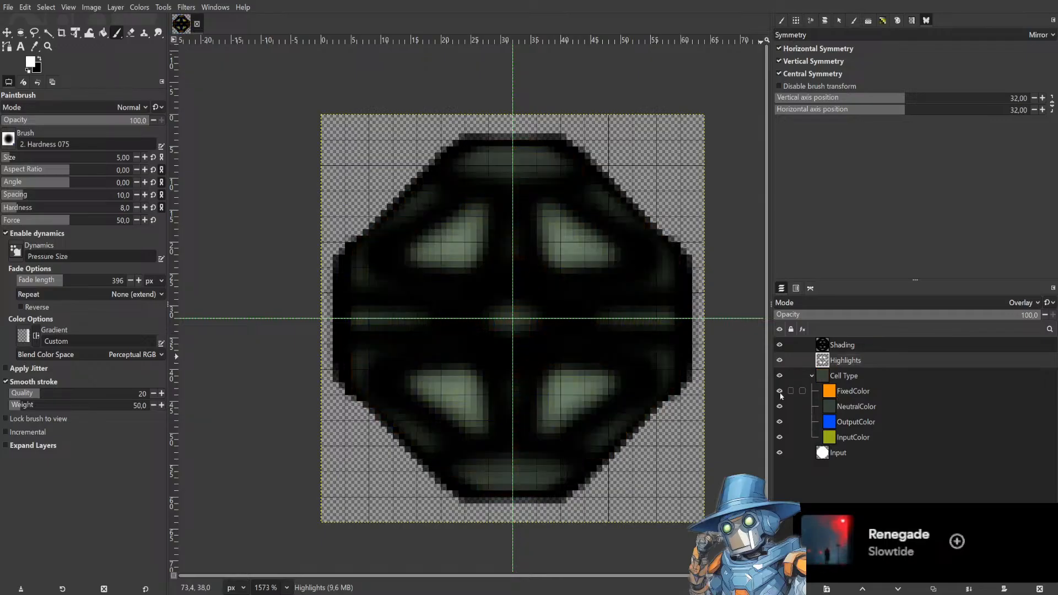
pyautogui.click(780, 392)
pyautogui.click(780, 392)
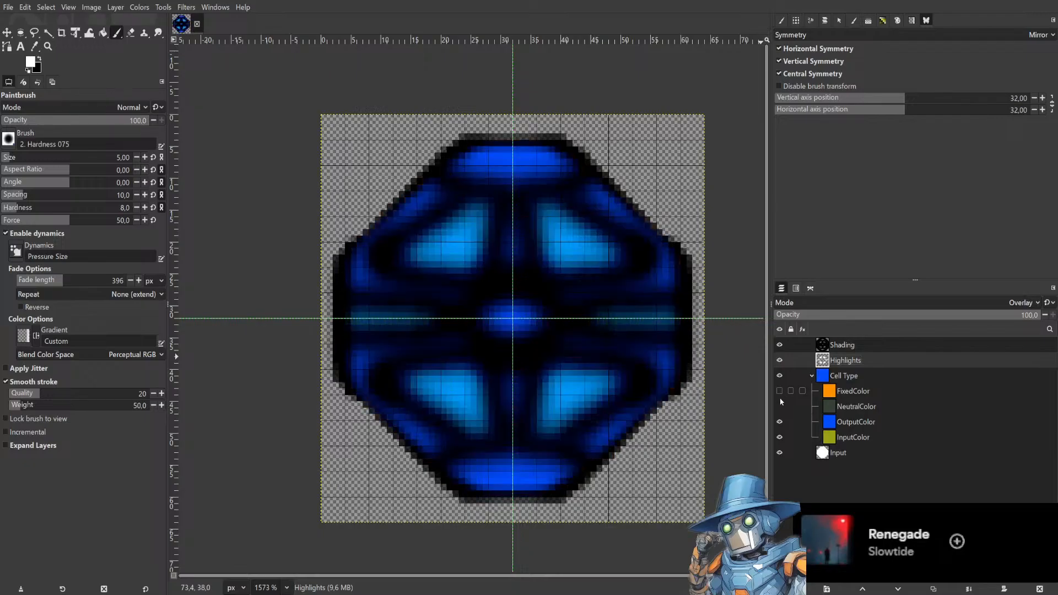
pyautogui.scroll(-1, 662, 308)
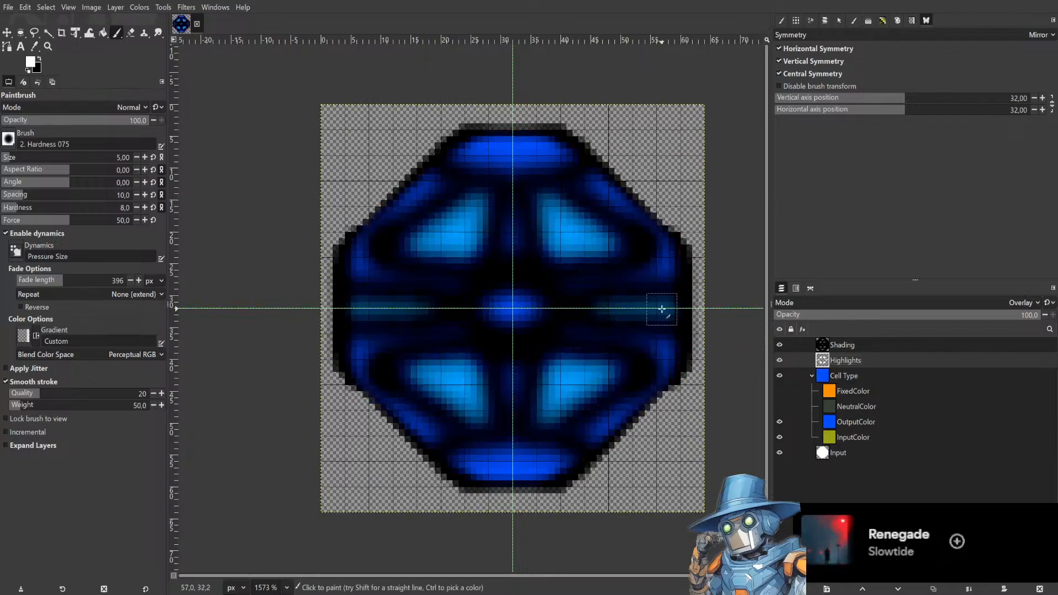
pyautogui.click(780, 391)
pyautogui.click(780, 391)
pyautogui.click(779, 407)
pyautogui.click(780, 391)
pyautogui.scroll(-1, 574, 276)
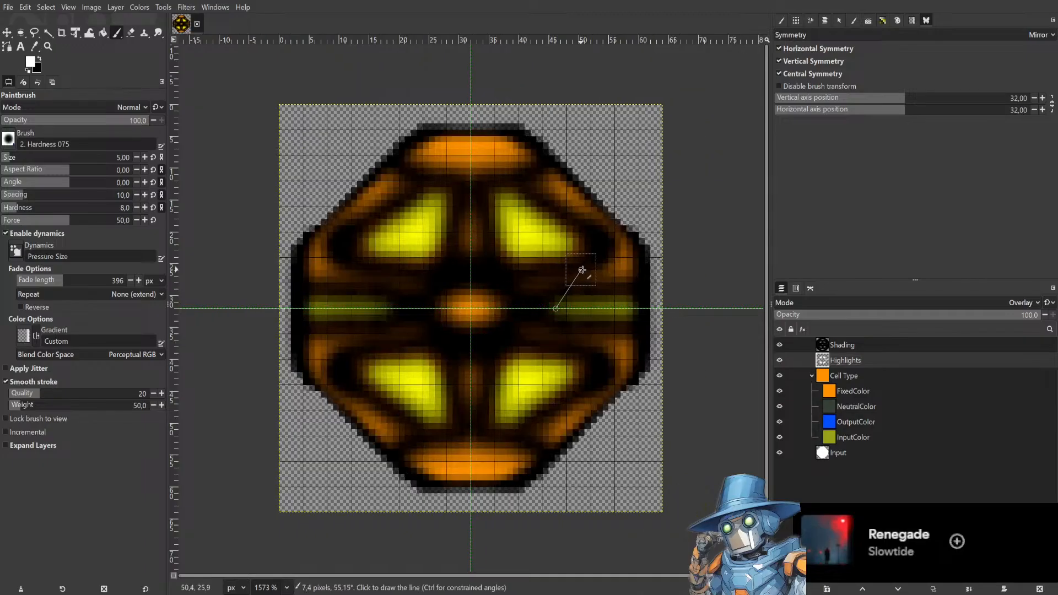
pyautogui.scroll(-2, 627, 260)
pyautogui.scroll(2, 627, 259)
# Save the image, collapsing and re-expanding the Cell Type group.
pyautogui.hotkey('ctrl', 's')
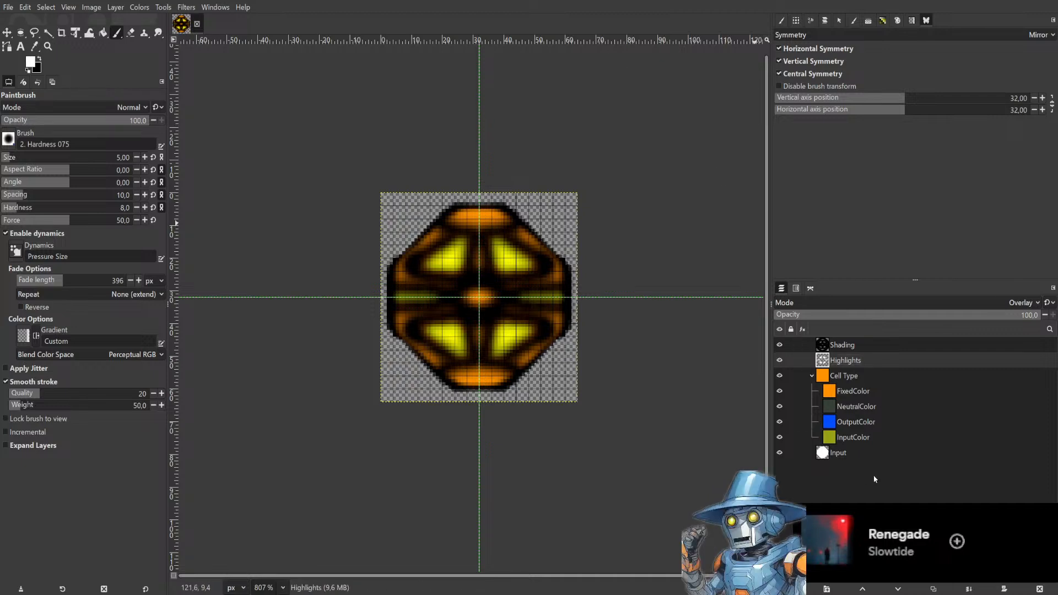
pyautogui.click(812, 375)
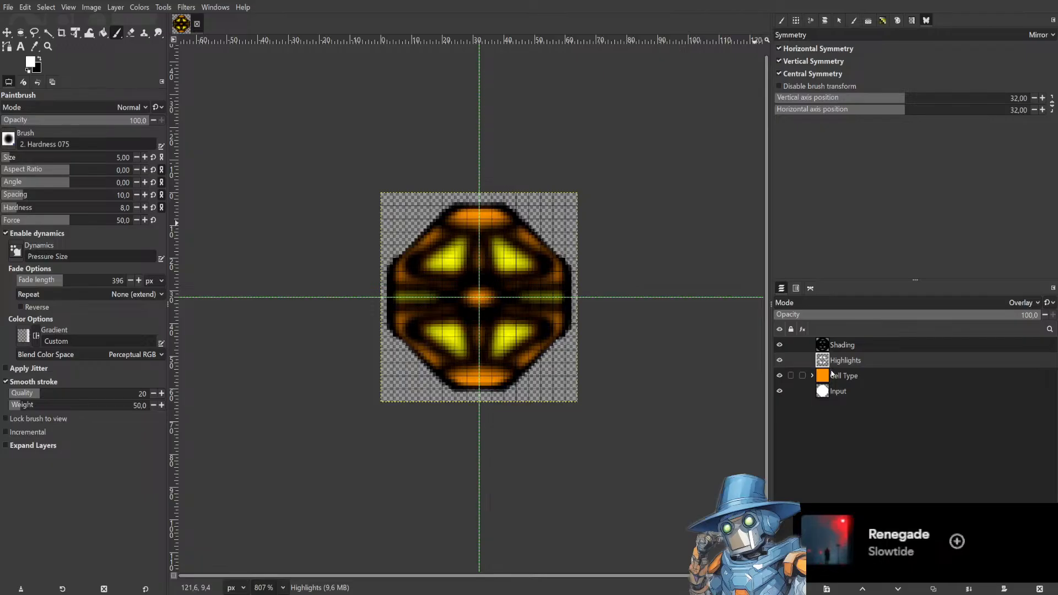
pyautogui.click(812, 377)
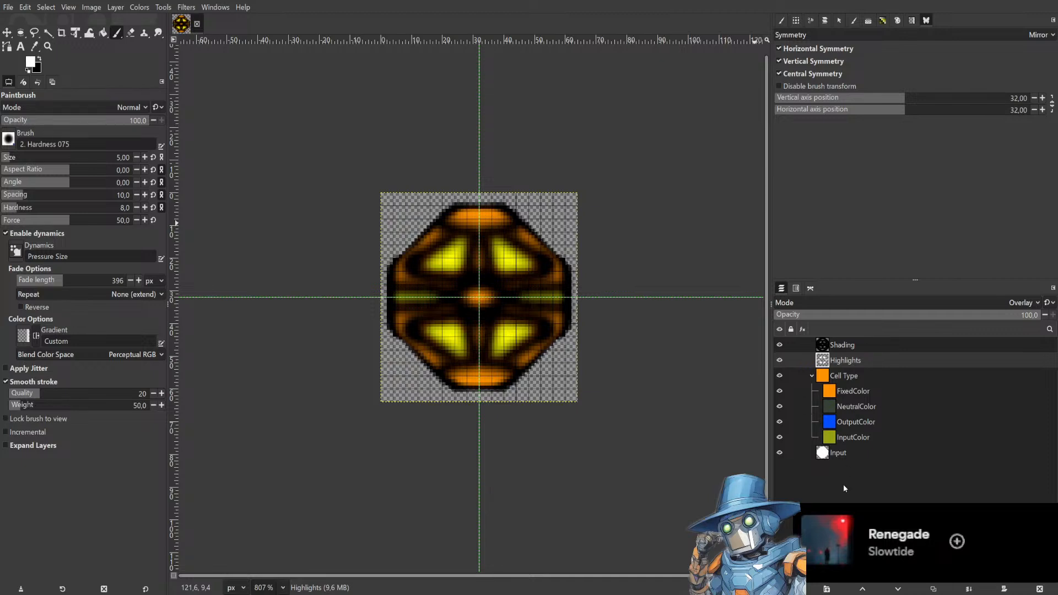
# Create a new layer group named CellStates and move it to the top of the layer stack.
pyautogui.click(916, 206)
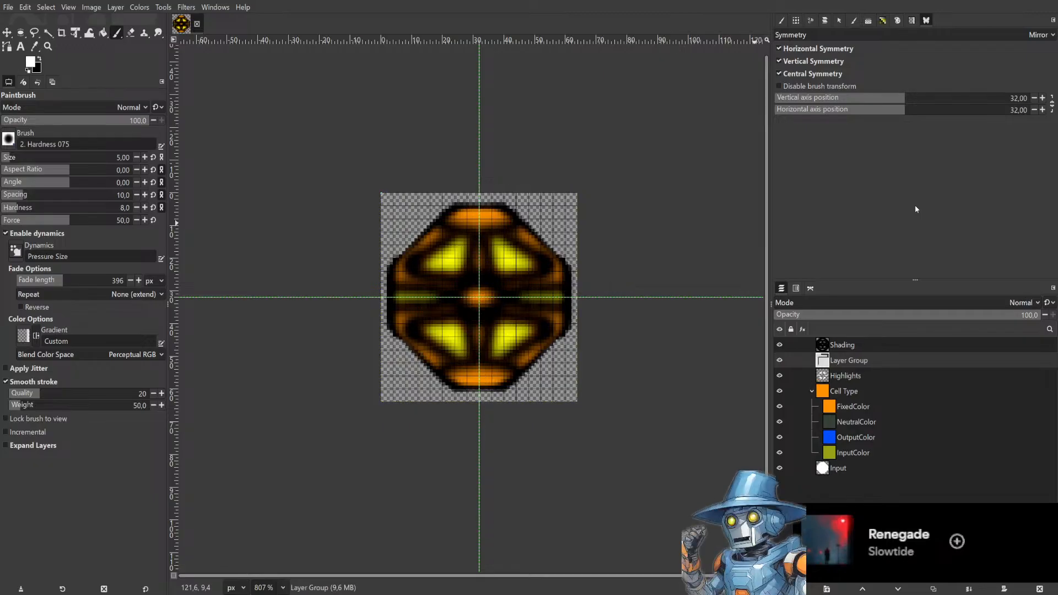
pyautogui.doubleClick(865, 361)
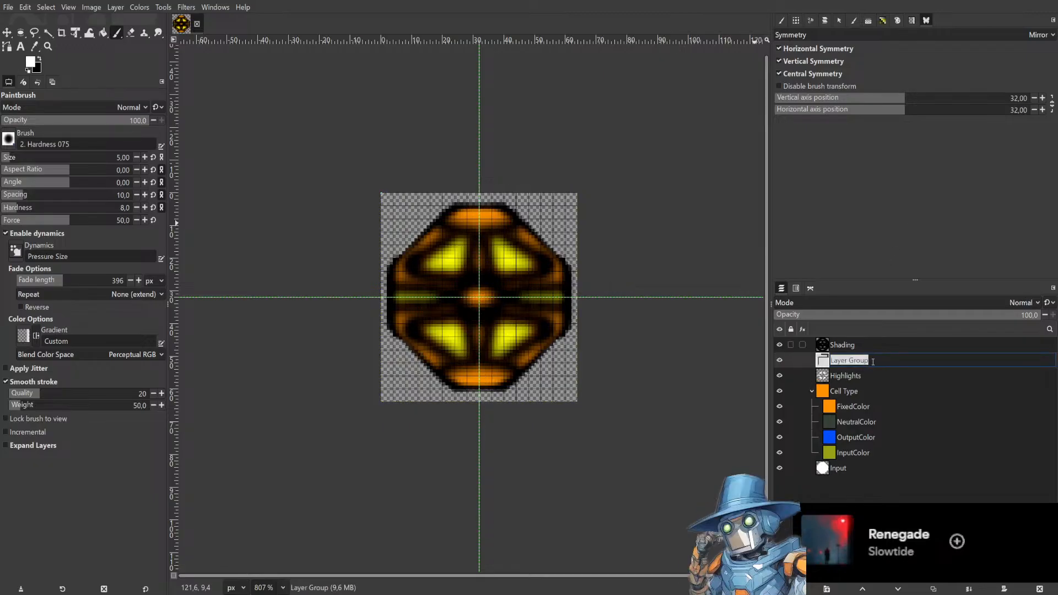
pyautogui.write('CellStates')
pyautogui.press('Return')
pyautogui.moveTo(872, 362); pyautogui.dragTo(876, 342)
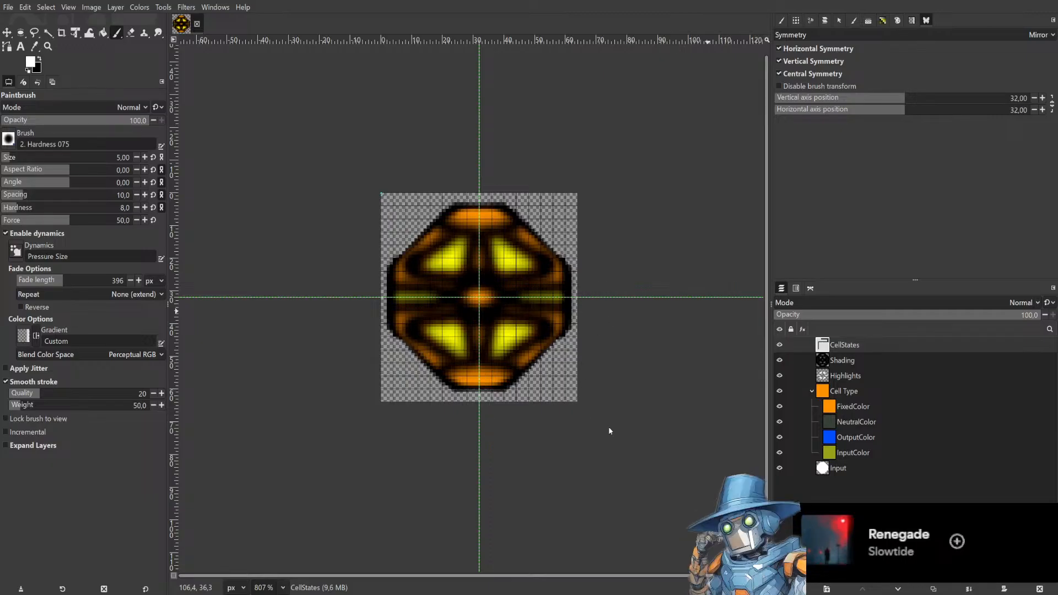
# Add a layer named Electron inside the CellStates group and hide the FixedColor layer.
pyautogui.press('Return')
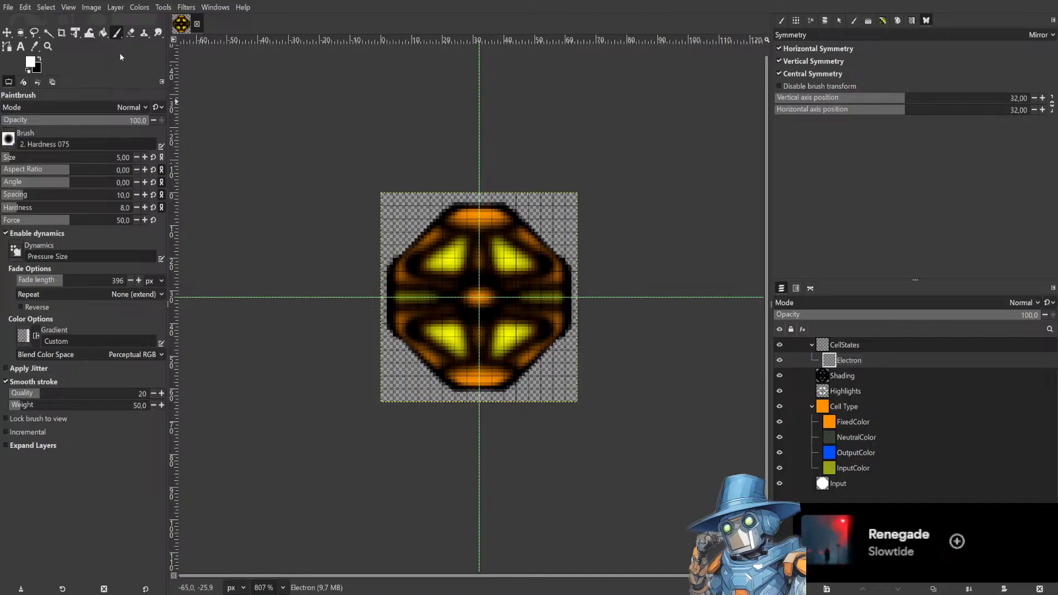
pyautogui.click(779, 422)
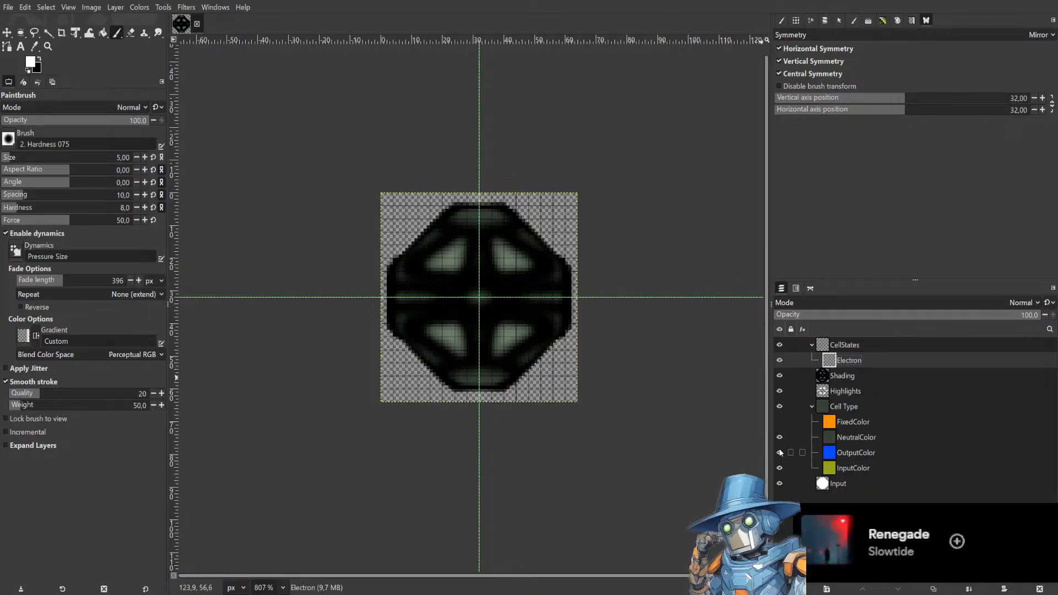
# Paint a mirrored white blob at the sprite's centre on the Electron layer.
pyautogui.scroll(1, 468, 267)
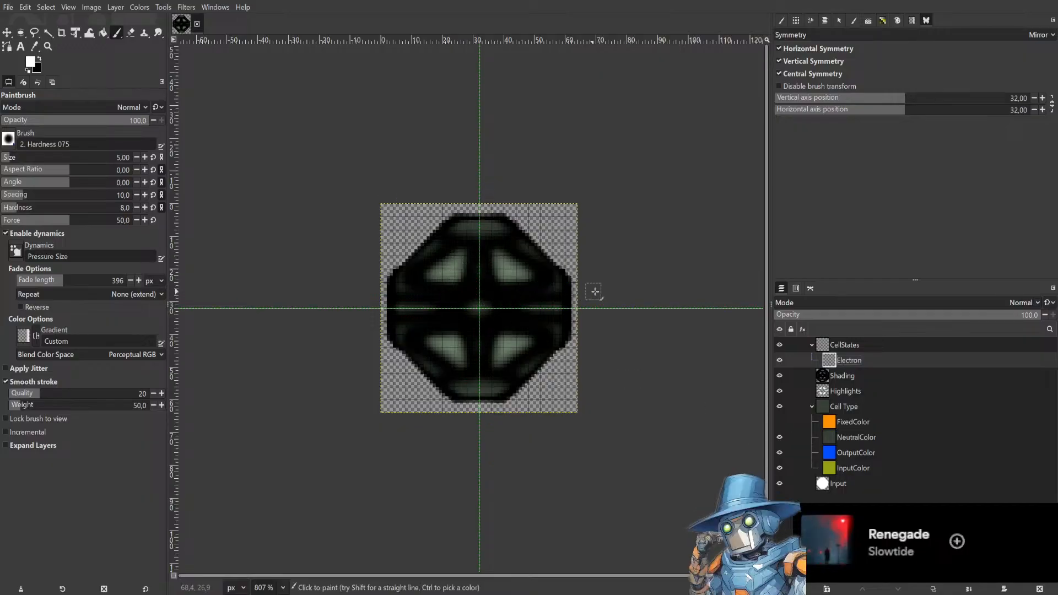
pyautogui.scroll(1, 516, 316)
pyautogui.scroll(1, 516, 317)
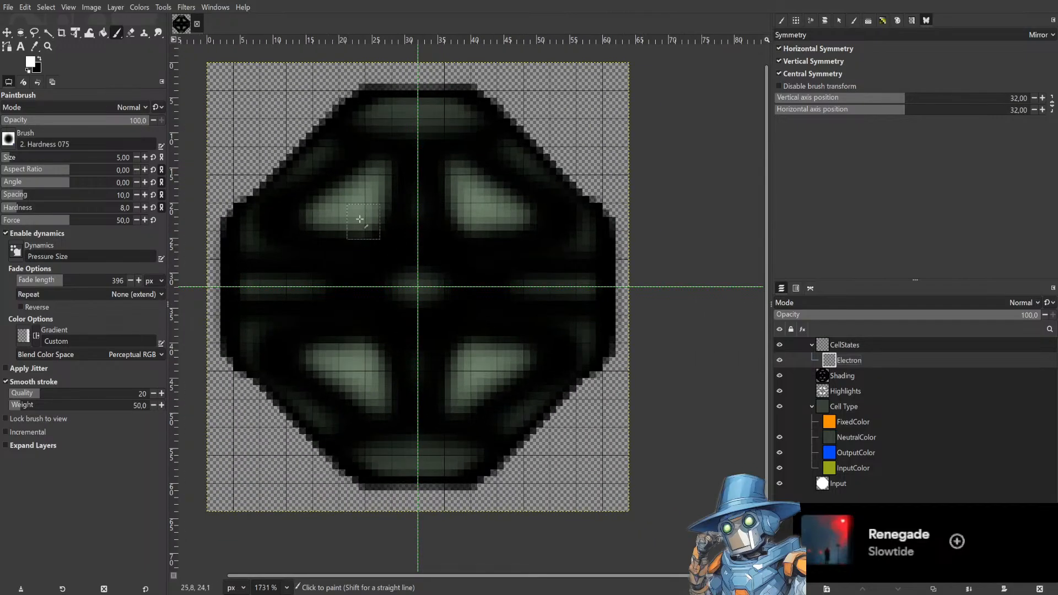
pyautogui.moveTo(438, 219); pyautogui.dragTo(479, 223)
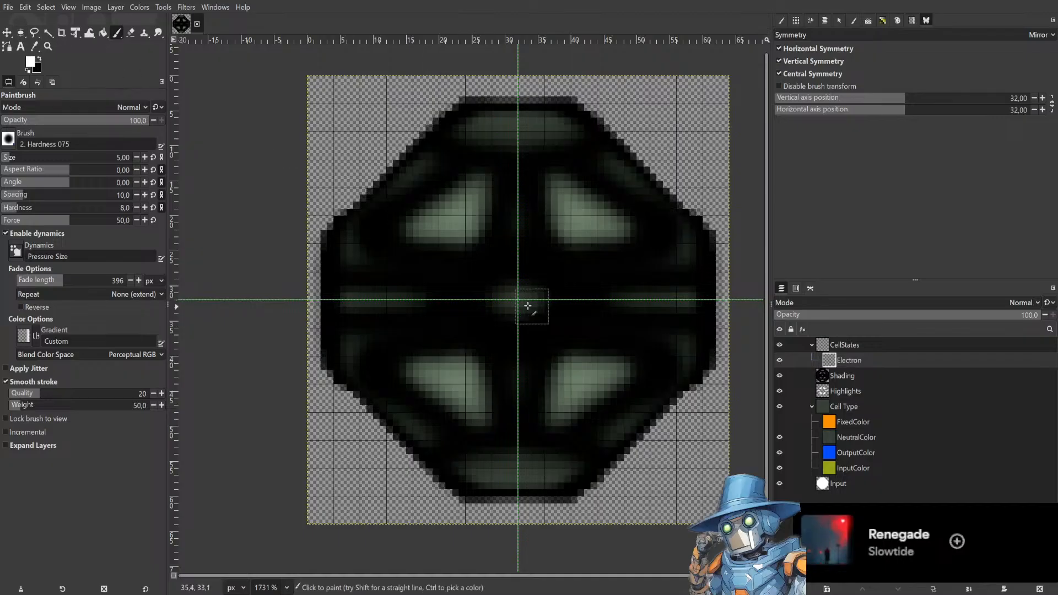
pyautogui.moveTo(517, 299)
pyautogui.mouseDown()
pyautogui.moveTo(515, 328)
pyautogui.moveTo(570, 317)
pyautogui.moveTo(543, 358)
pyautogui.moveTo(530, 335)
pyautogui.mouseUp()
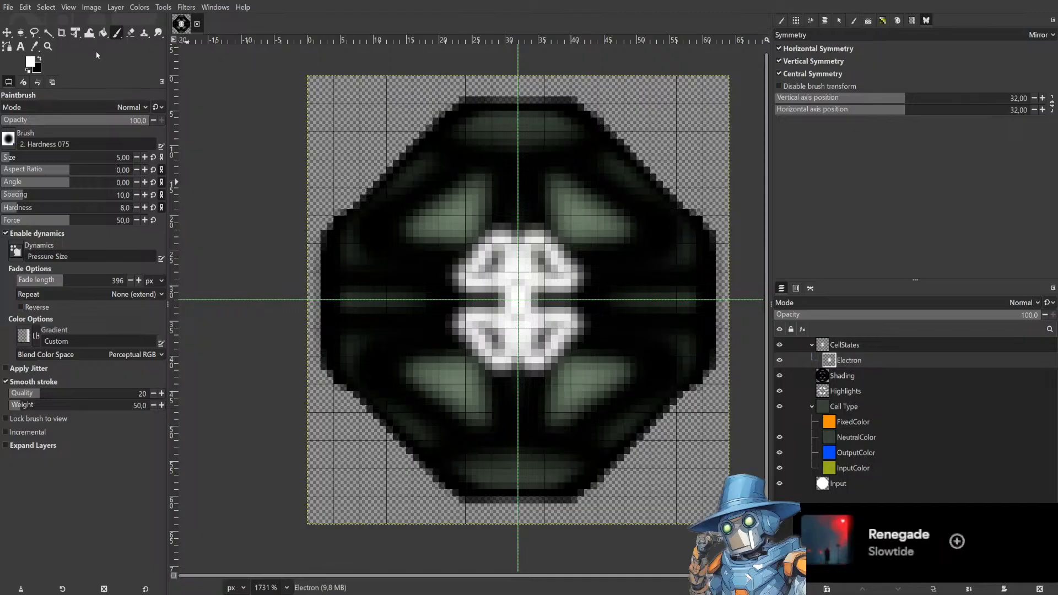
# Pick Blue from the QuantumCircuits palette and try painting a blue core at the centre, undoing the strokes.
pyautogui.click(882, 22)
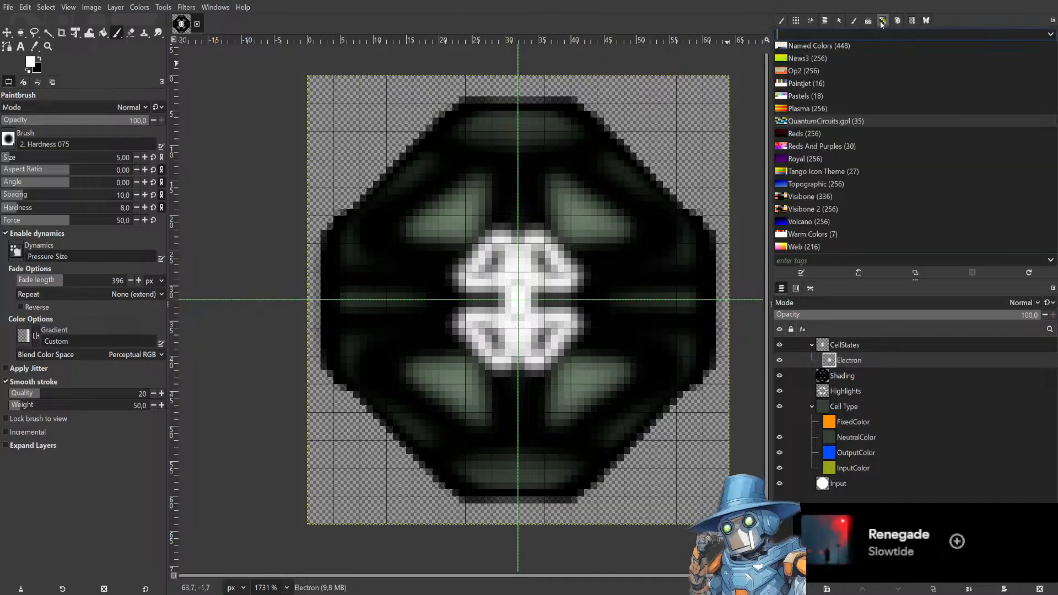
pyautogui.click(898, 22)
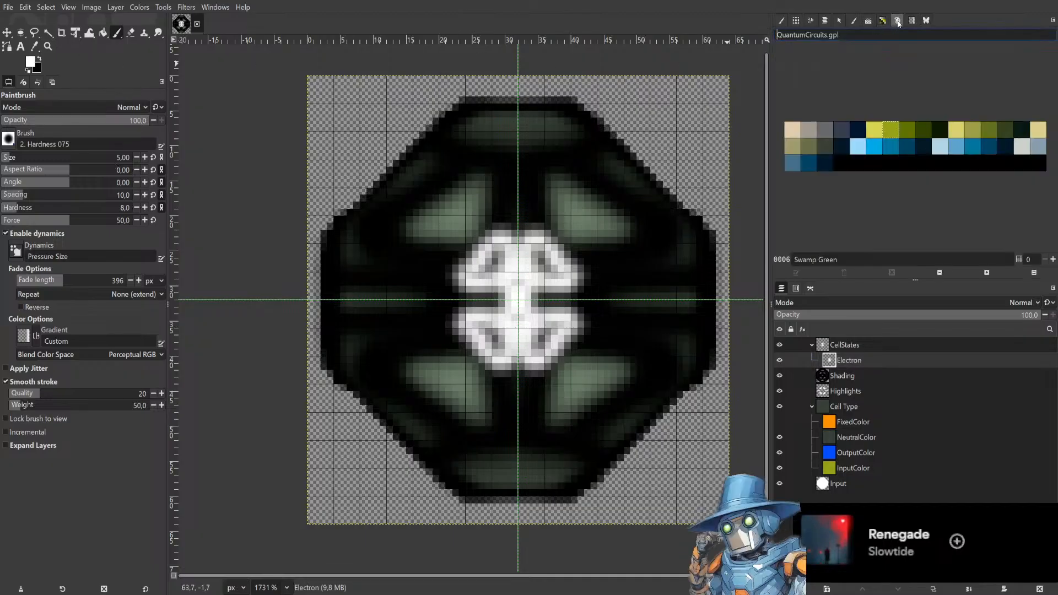
pyautogui.click(875, 146)
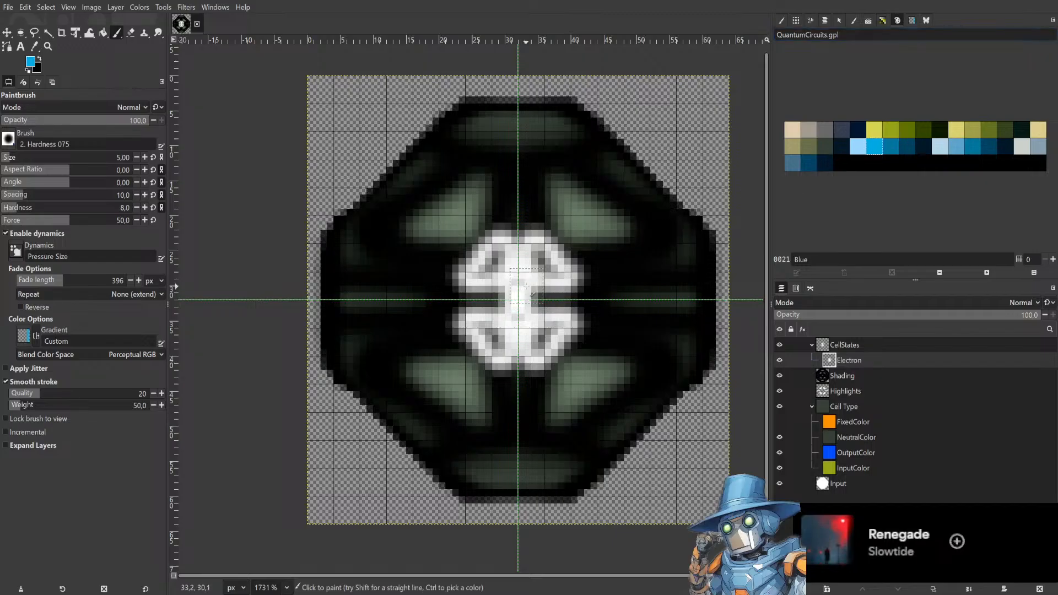
pyautogui.moveTo(527, 290)
pyautogui.mouseDown()
pyautogui.moveTo(535, 313)
pyautogui.moveTo(587, 300)
pyautogui.moveTo(546, 358)
pyautogui.moveTo(521, 361)
pyautogui.mouseUp()
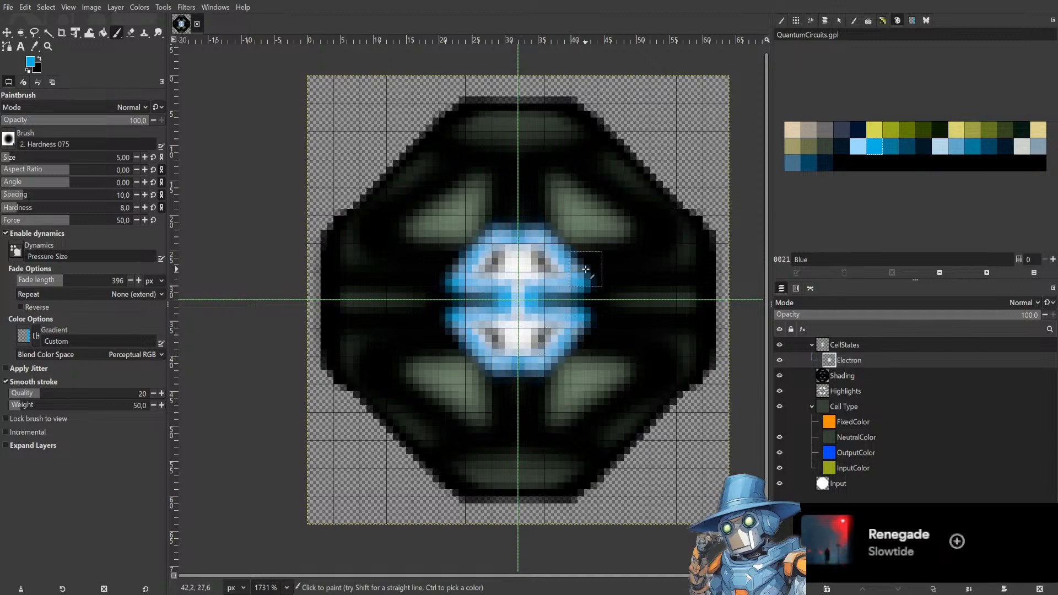
pyautogui.moveTo(521, 363); pyautogui.dragTo(519, 306)
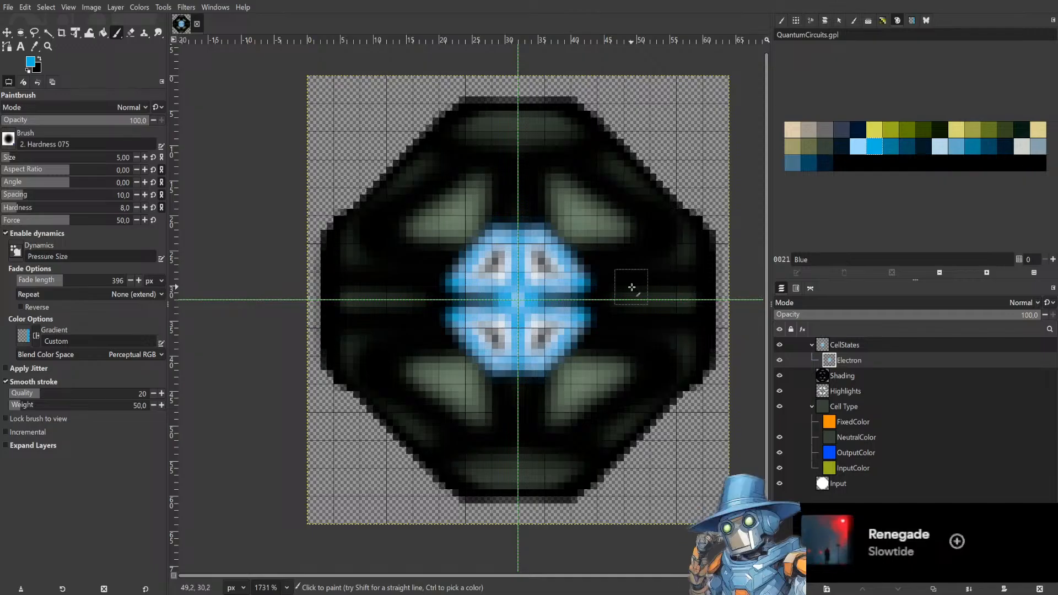
pyautogui.hotkey('ctrl', 'z')
pyautogui.hotkey('ctrl', 'z')
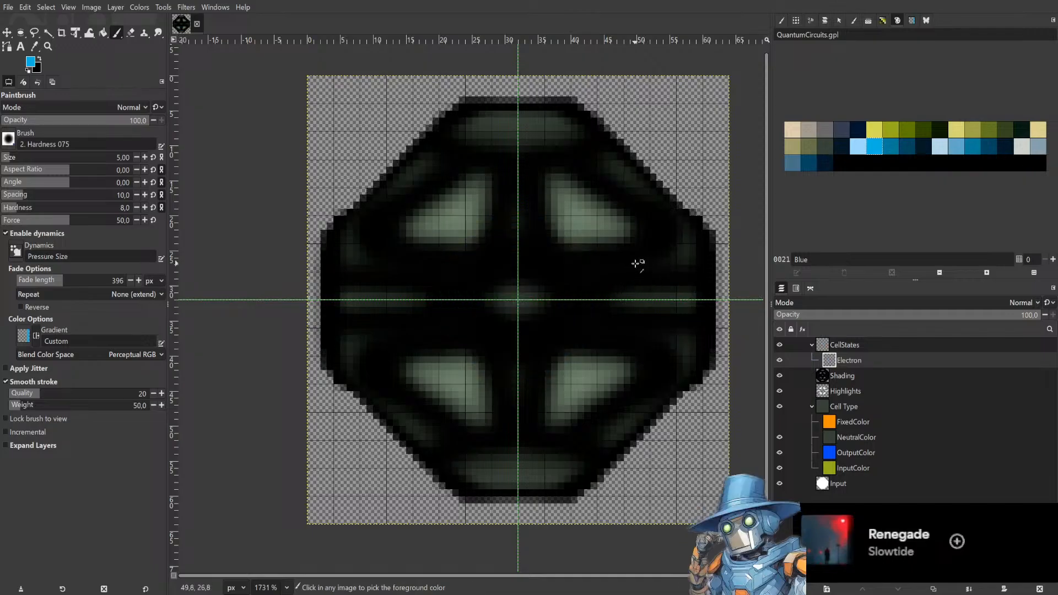
# Set the brush hardness to 37 and paint a mirrored blue core at the sprite's centre on the Electron layer.
pyautogui.moveTo(27, 206); pyautogui.dragTo(53, 207)
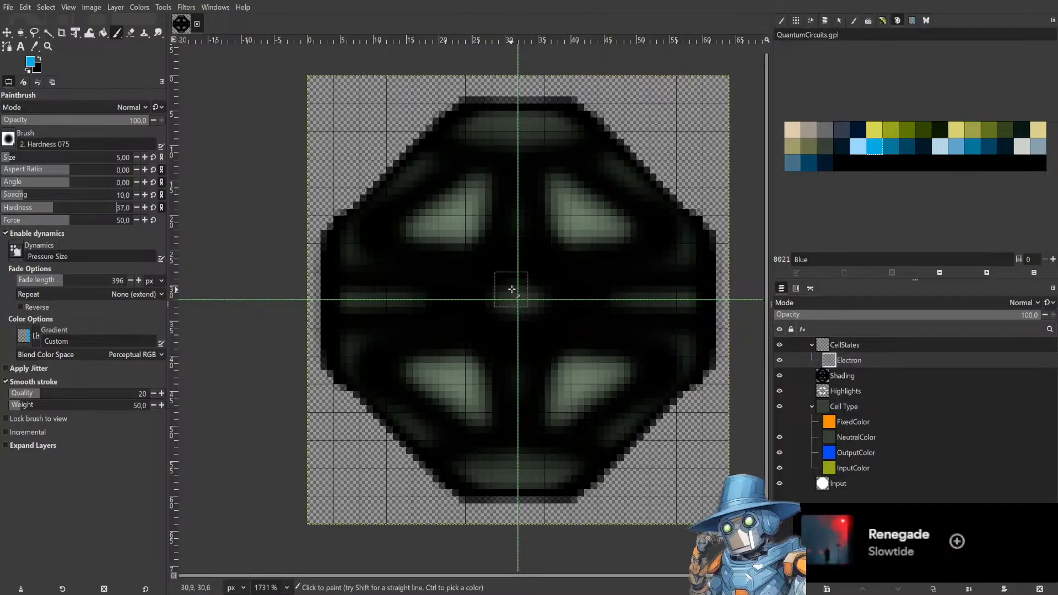
pyautogui.moveTo(508, 284)
pyautogui.mouseDown()
pyautogui.moveTo(513, 307)
pyautogui.moveTo(485, 326)
pyautogui.moveTo(495, 352)
pyautogui.moveTo(537, 339)
pyautogui.moveTo(533, 303)
pyautogui.moveTo(543, 297)
pyautogui.moveTo(580, 296)
pyautogui.moveTo(585, 259)
pyautogui.mouseUp()
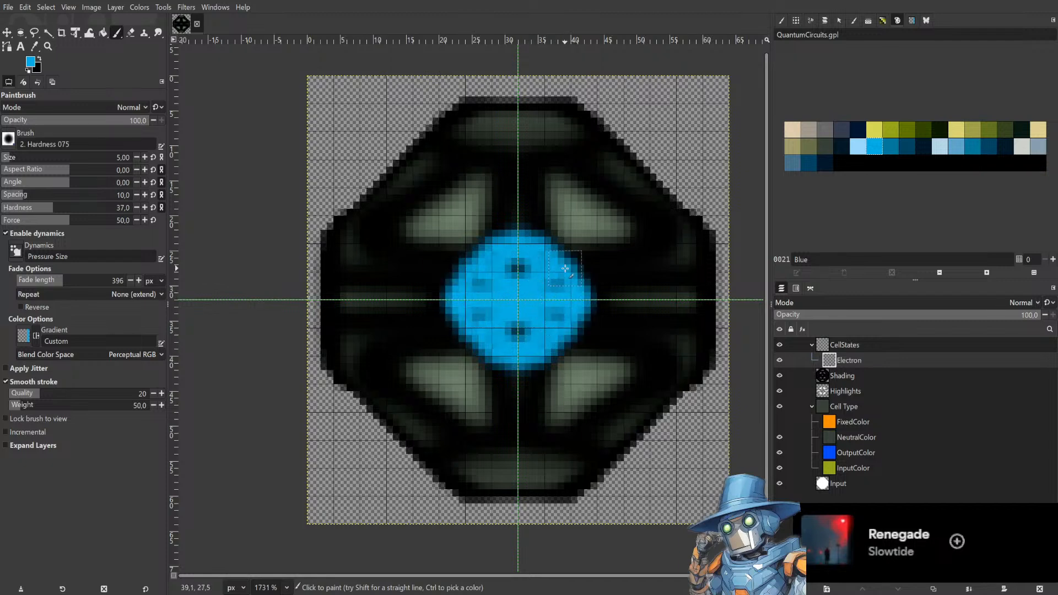
pyautogui.hotkey('ctrl', 'z')
pyautogui.moveTo(504, 288)
pyautogui.mouseDown()
pyautogui.moveTo(561, 313)
pyautogui.moveTo(557, 353)
pyautogui.moveTo(512, 352)
pyautogui.moveTo(506, 341)
pyautogui.moveTo(519, 350)
pyautogui.moveTo(518, 375)
pyautogui.mouseUp()
pyautogui.hotkey('ctrl', 'z')
pyautogui.moveTo(515, 315)
pyautogui.mouseDown()
pyautogui.moveTo(514, 270)
pyautogui.moveTo(550, 312)
pyautogui.moveTo(541, 334)
pyautogui.moveTo(510, 359)
pyautogui.mouseUp()
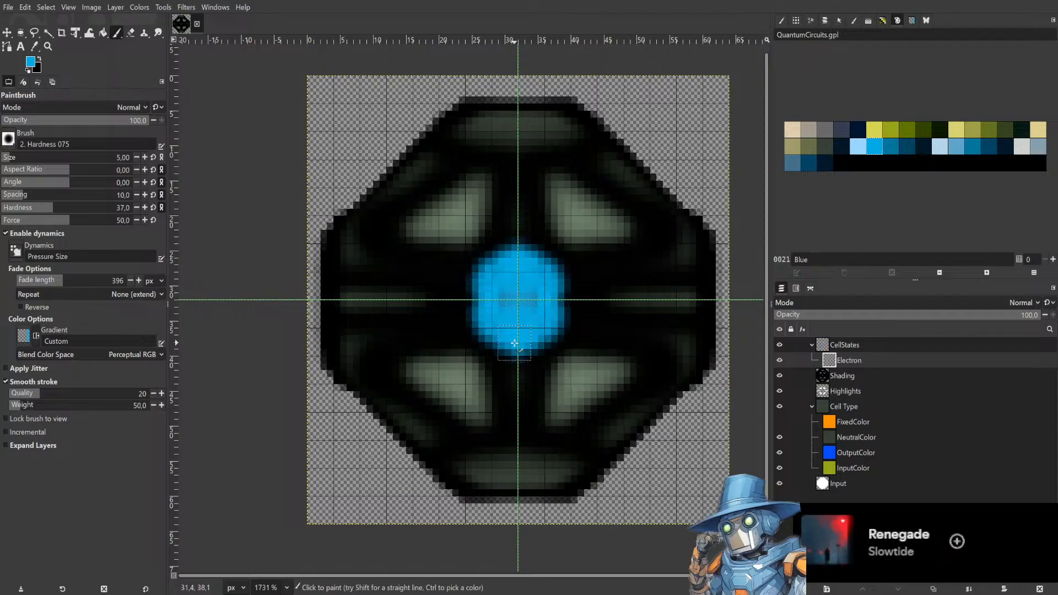
# Pick Deep Pale Blue from the palette and paint a darker vertical stroke over the blue core.
pyautogui.click(857, 149)
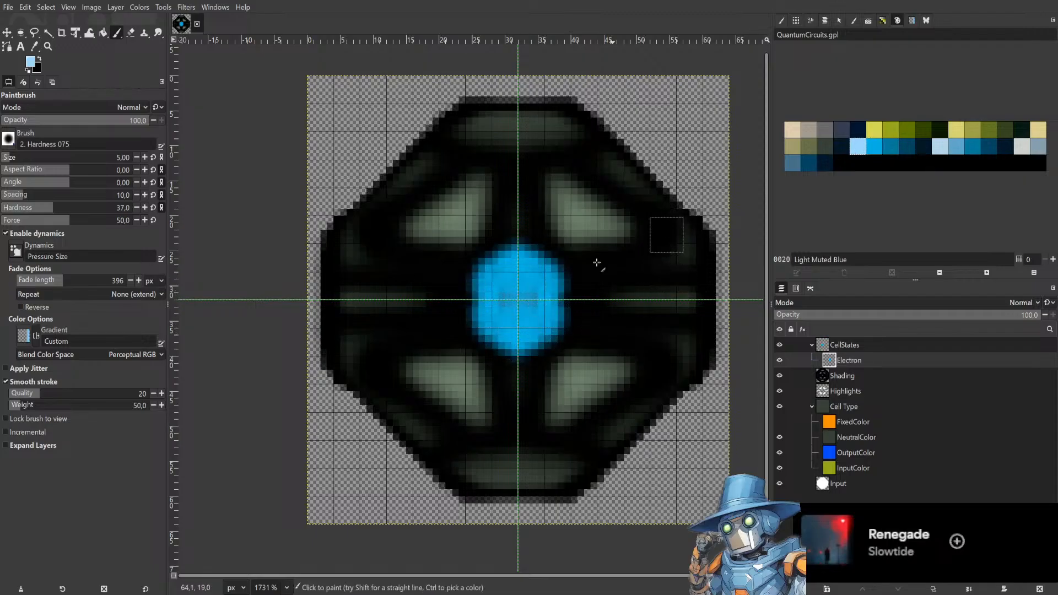
pyautogui.click(825, 167)
pyautogui.moveTo(509, 249)
pyautogui.mouseDown()
pyautogui.moveTo(494, 264)
pyautogui.moveTo(484, 313)
pyautogui.moveTo(499, 324)
pyautogui.moveTo(547, 317)
pyautogui.moveTo(542, 293)
pyautogui.moveTo(508, 290)
pyautogui.mouseUp()
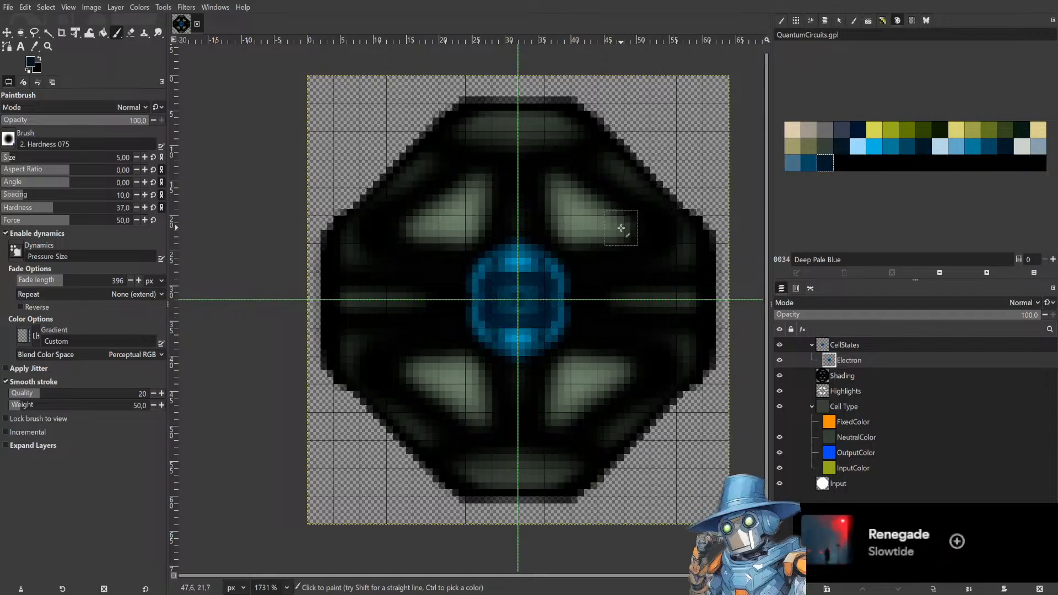
# Paint another stroke over the blue core and pick Deep Muted Blue from the QuantumCircuits palette.
pyautogui.moveTo(525, 259)
pyautogui.mouseDown()
pyautogui.moveTo(490, 327)
pyautogui.moveTo(534, 326)
pyautogui.moveTo(521, 256)
pyautogui.moveTo(493, 333)
pyautogui.moveTo(515, 267)
pyautogui.moveTo(503, 334)
pyautogui.moveTo(504, 270)
pyautogui.moveTo(525, 295)
pyautogui.moveTo(501, 313)
pyautogui.moveTo(536, 271)
pyautogui.moveTo(489, 313)
pyautogui.moveTo(524, 264)
pyautogui.moveTo(539, 281)
pyautogui.mouseUp()
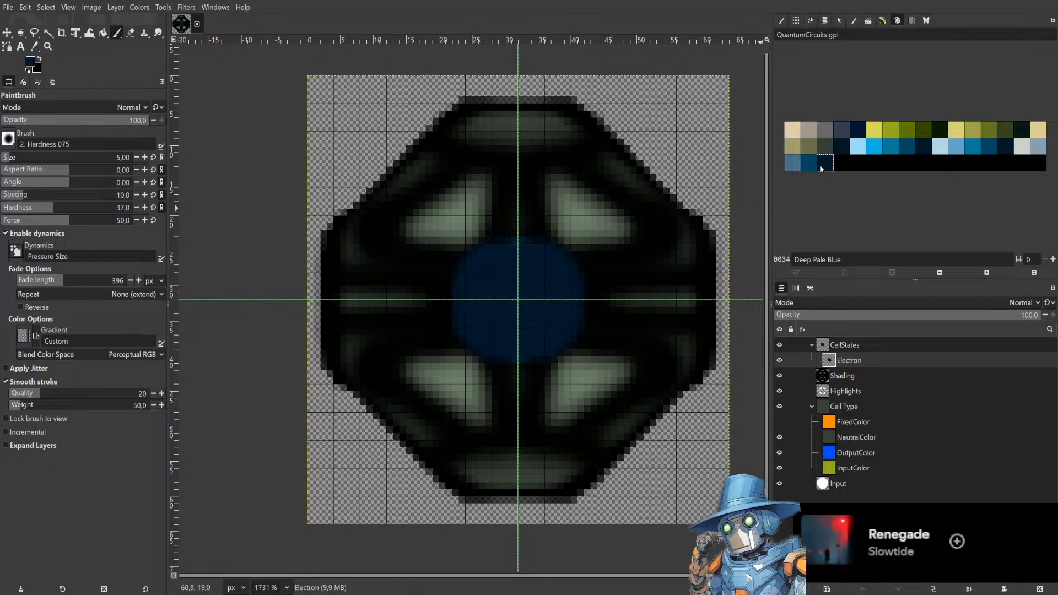
pyautogui.click(922, 146)
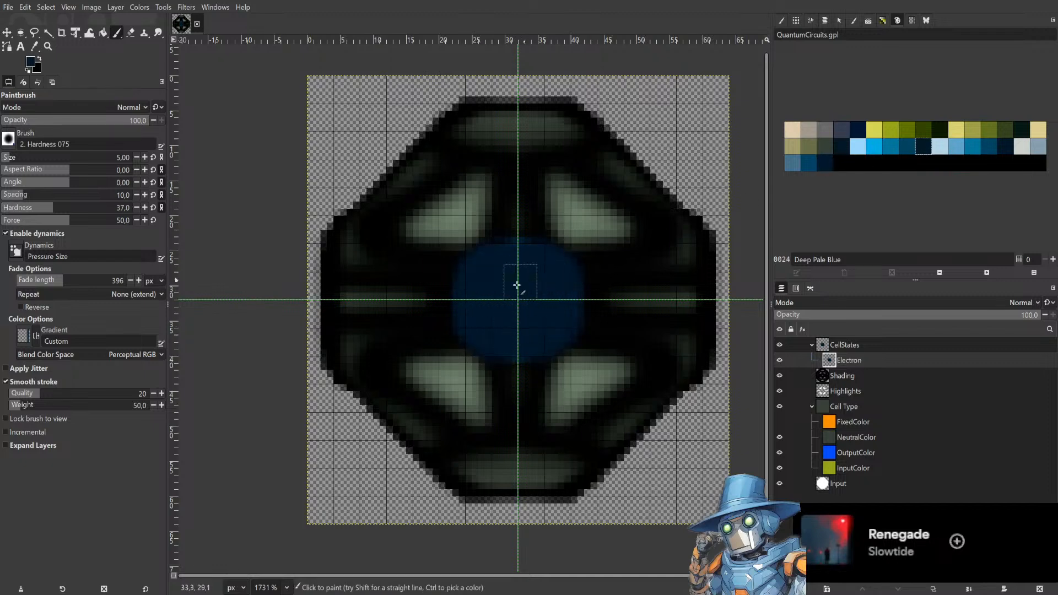
pyautogui.click(838, 149)
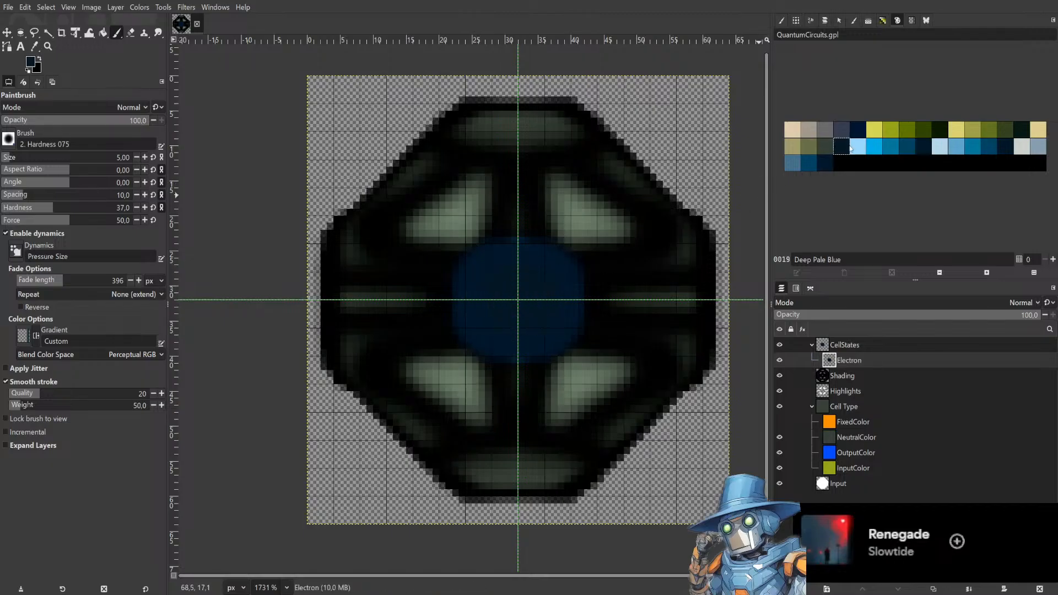
pyautogui.click(862, 131)
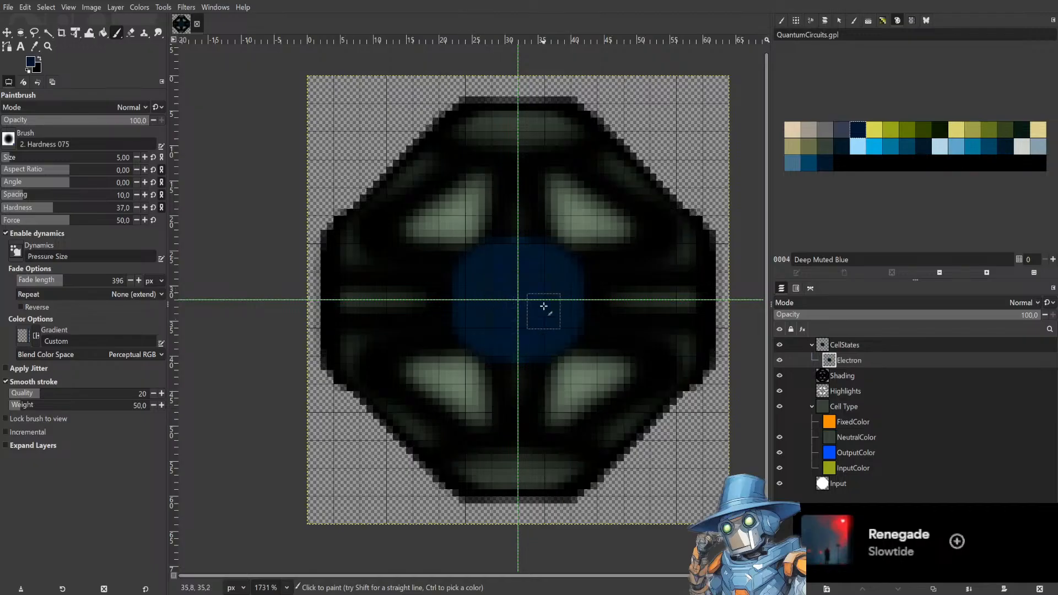
# Set the brush hardness to 100 and try painting a large blue shape over the core, undoing it.
pyautogui.click(51, 208)
pyautogui.moveTo(51, 208); pyautogui.dragTo(397, 237)
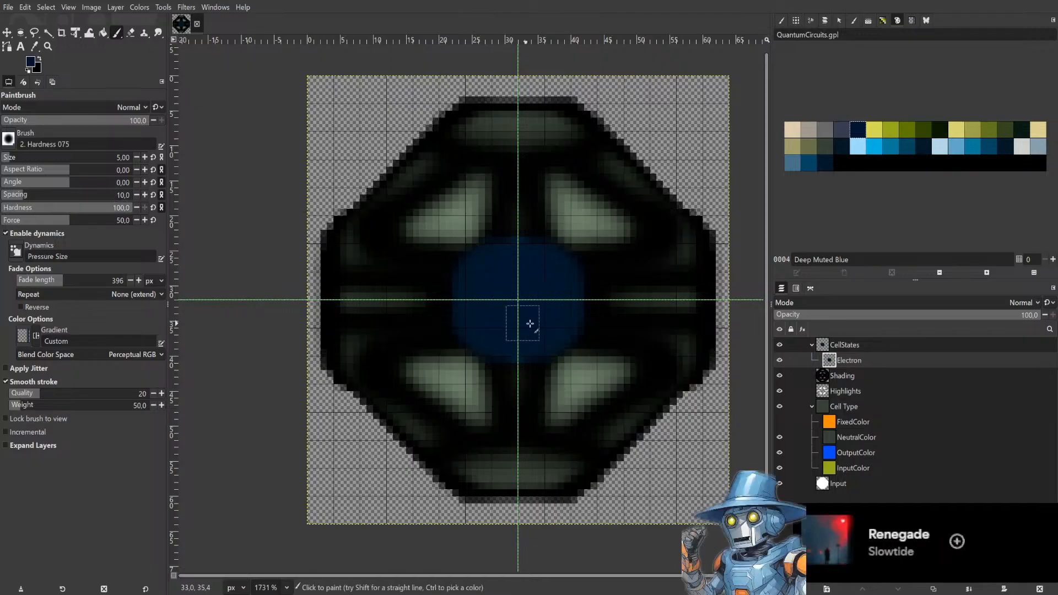
pyautogui.moveTo(487, 279)
pyautogui.mouseDown()
pyautogui.moveTo(543, 221)
pyautogui.moveTo(533, 209)
pyautogui.moveTo(586, 200)
pyautogui.mouseUp()
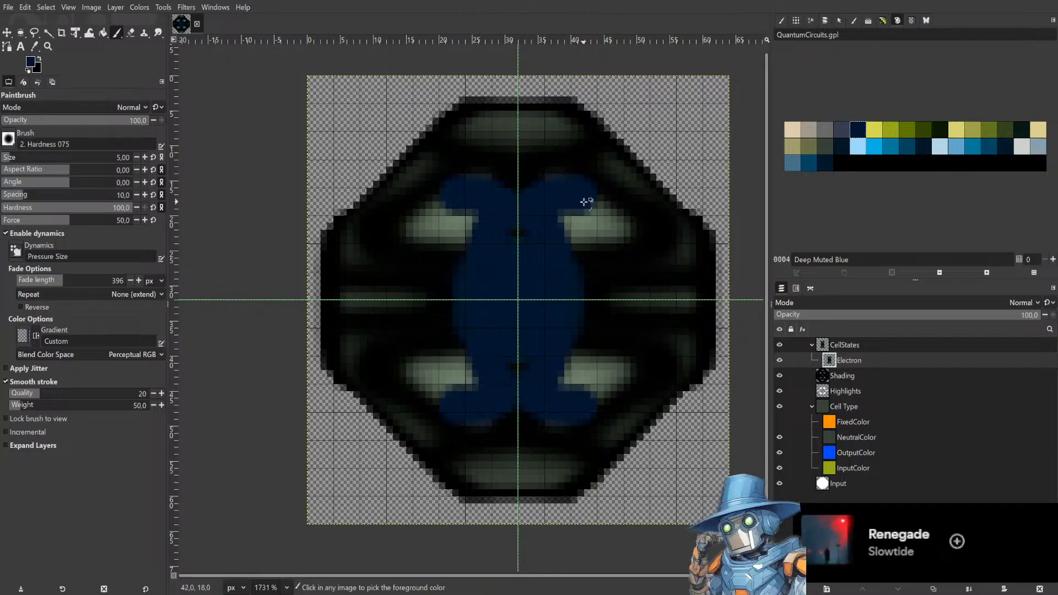
pyautogui.hotkey('ctrl', 'z')
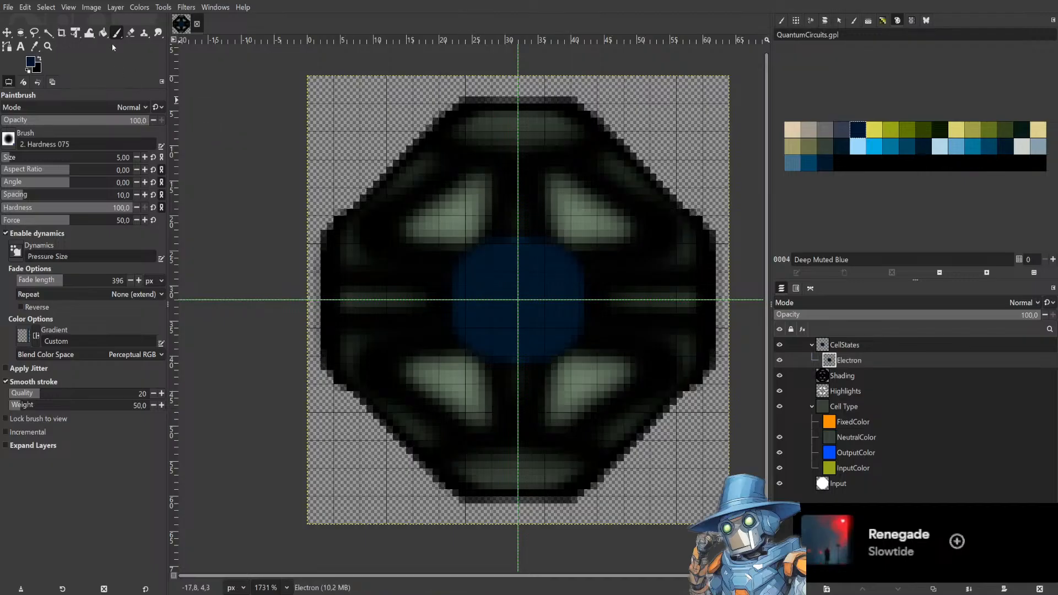
# Erase the blue core at the sprite's centre on the Electron layer with the Eraser.
pyautogui.click(132, 34)
pyautogui.moveTo(538, 291)
pyautogui.mouseDown()
pyautogui.moveTo(468, 307)
pyautogui.moveTo(510, 296)
pyautogui.moveTo(515, 317)
pyautogui.moveTo(516, 307)
pyautogui.mouseUp()
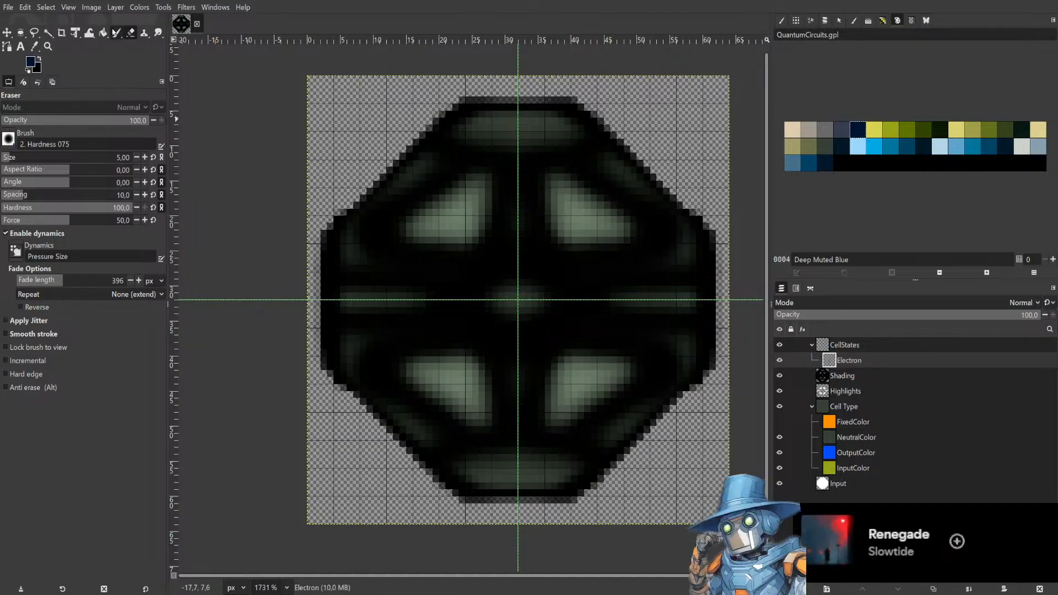
# Paint a dark red disc at the sprite's centre with the Paintbrush, undoing the earlier attempts.
pyautogui.press('p')
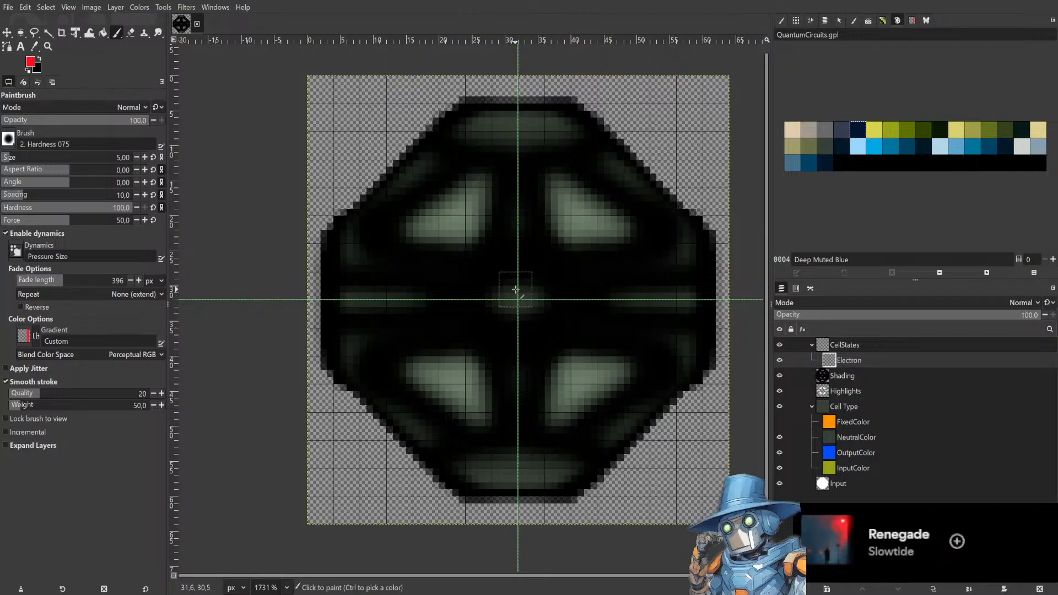
pyautogui.moveTo(516, 291); pyautogui.dragTo(508, 303)
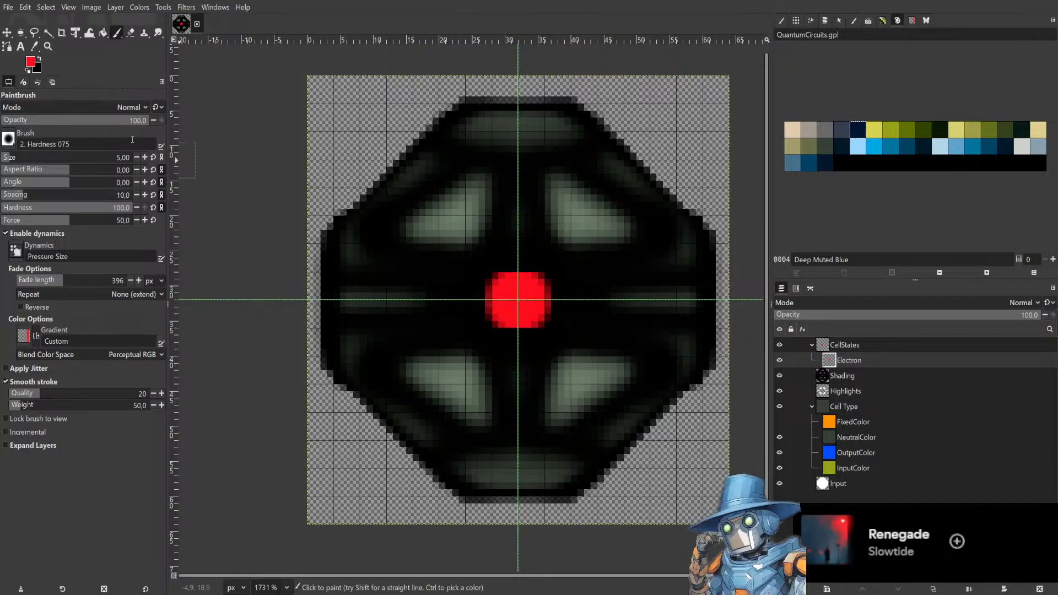
pyautogui.hotkey('ctrl', 'z')
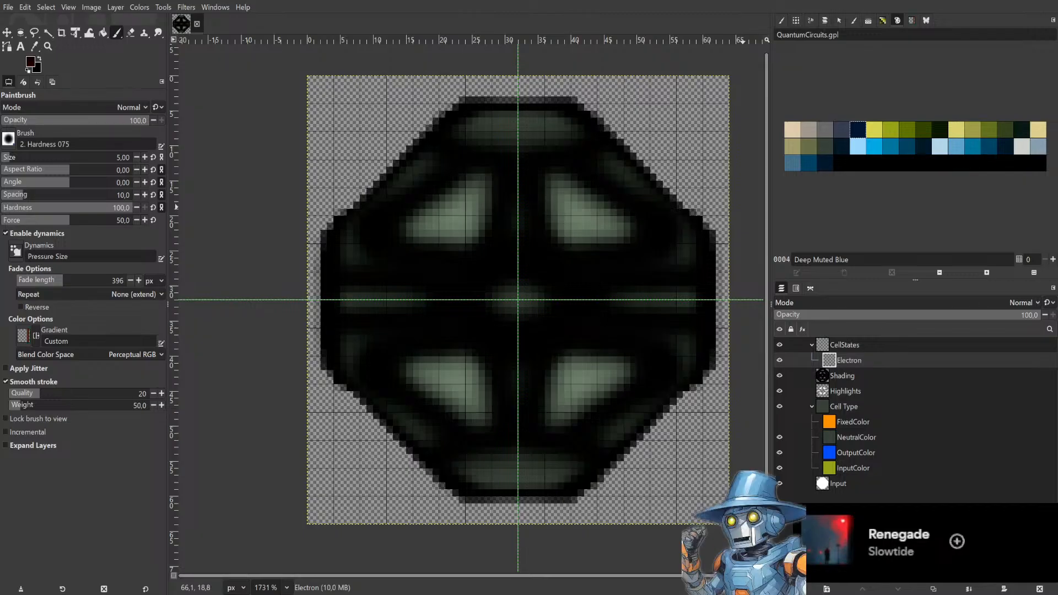
pyautogui.moveTo(531, 295)
pyautogui.mouseDown()
pyautogui.moveTo(509, 305)
pyautogui.moveTo(510, 322)
pyautogui.moveTo(535, 322)
pyautogui.moveTo(541, 292)
pyautogui.moveTo(516, 275)
pyautogui.moveTo(496, 286)
pyautogui.moveTo(501, 324)
pyautogui.moveTo(523, 326)
pyautogui.moveTo(538, 310)
pyautogui.moveTo(537, 274)
pyautogui.moveTo(519, 265)
pyautogui.moveTo(491, 279)
pyautogui.moveTo(480, 302)
pyautogui.moveTo(498, 342)
pyautogui.mouseUp()
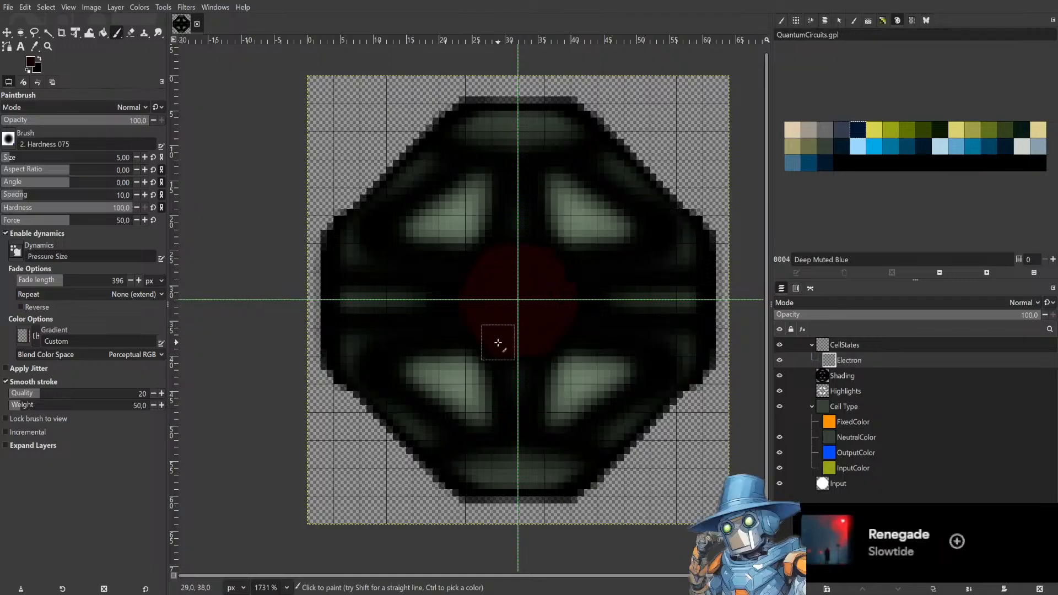
pyautogui.hotkey('ctrl', 'z')
pyautogui.moveTo(524, 287)
pyautogui.mouseDown()
pyautogui.moveTo(505, 306)
pyautogui.moveTo(519, 317)
pyautogui.moveTo(518, 295)
pyautogui.moveTo(500, 300)
pyautogui.moveTo(502, 321)
pyautogui.moveTo(530, 319)
pyautogui.moveTo(539, 302)
pyautogui.moveTo(480, 317)
pyautogui.moveTo(514, 344)
pyautogui.moveTo(474, 301)
pyautogui.mouseUp()
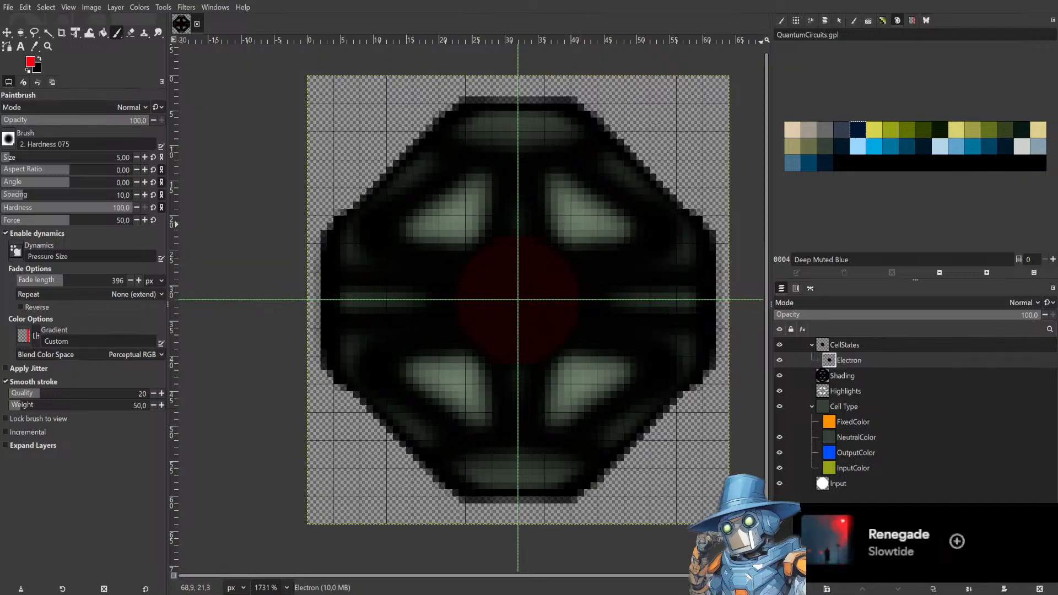
# Set the brush hardness to 26 and paint a bright red core at the sprite's centre.
pyautogui.moveTo(59, 208); pyautogui.dragTo(37, 208)
pyautogui.moveTo(504, 277)
pyautogui.mouseDown()
pyautogui.moveTo(485, 301)
pyautogui.moveTo(503, 336)
pyautogui.moveTo(496, 344)
pyautogui.moveTo(515, 331)
pyautogui.moveTo(520, 292)
pyautogui.moveTo(482, 300)
pyautogui.mouseUp()
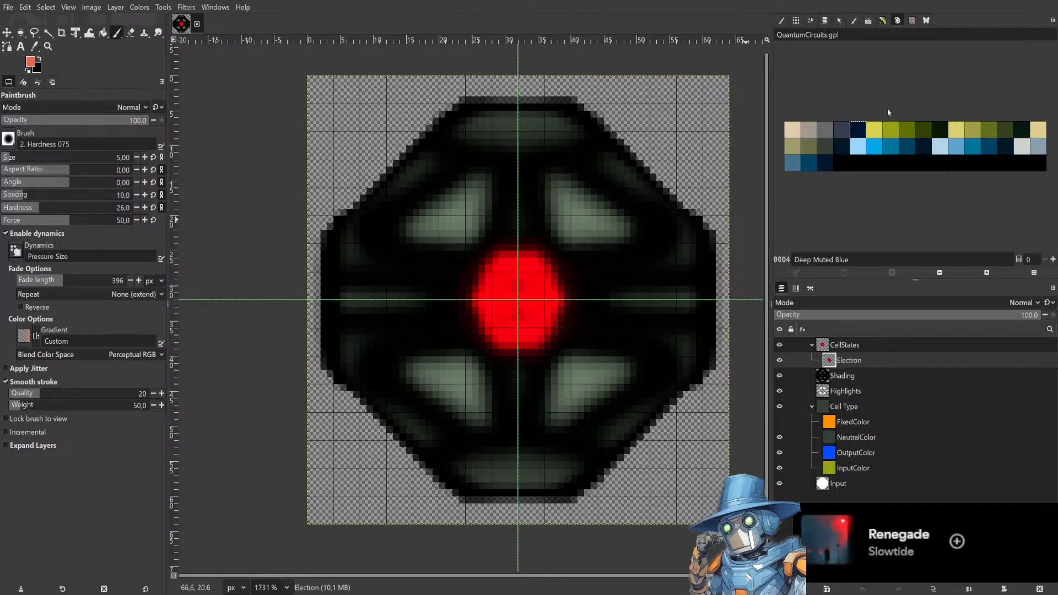
# Switch off horizontal, vertical and central symmetry and paint a lighter red highlight on the core's upper left.
pyautogui.click(927, 21)
pyautogui.click(805, 49)
pyautogui.click(805, 61)
pyautogui.click(805, 74)
pyautogui.moveTo(507, 279)
pyautogui.mouseDown()
pyautogui.moveTo(498, 292)
pyautogui.moveTo(506, 270)
pyautogui.moveTo(492, 288)
pyautogui.mouseUp()
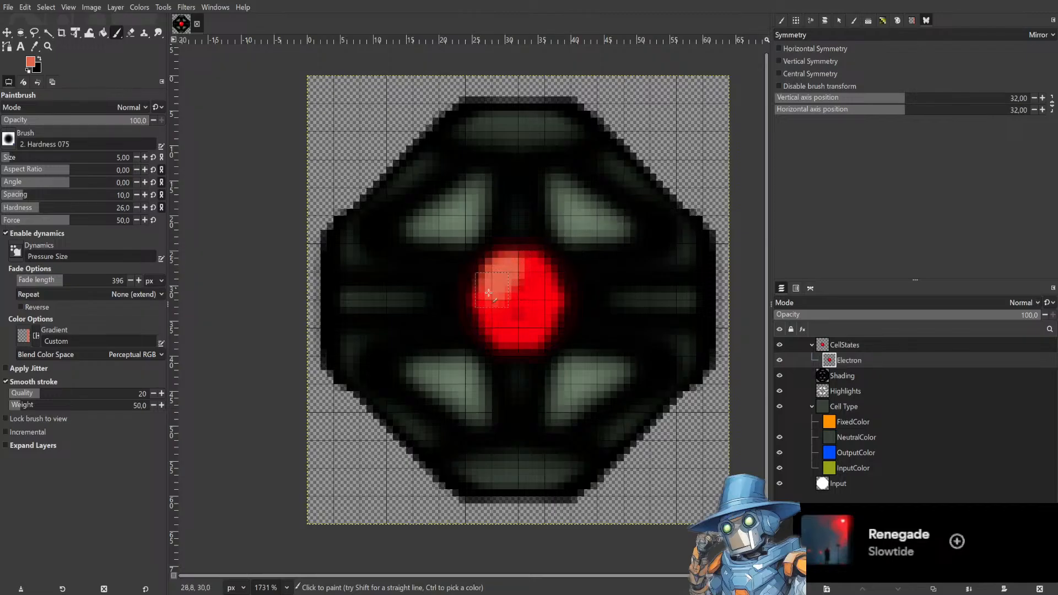
pyautogui.moveTo(496, 288); pyautogui.dragTo(481, 316)
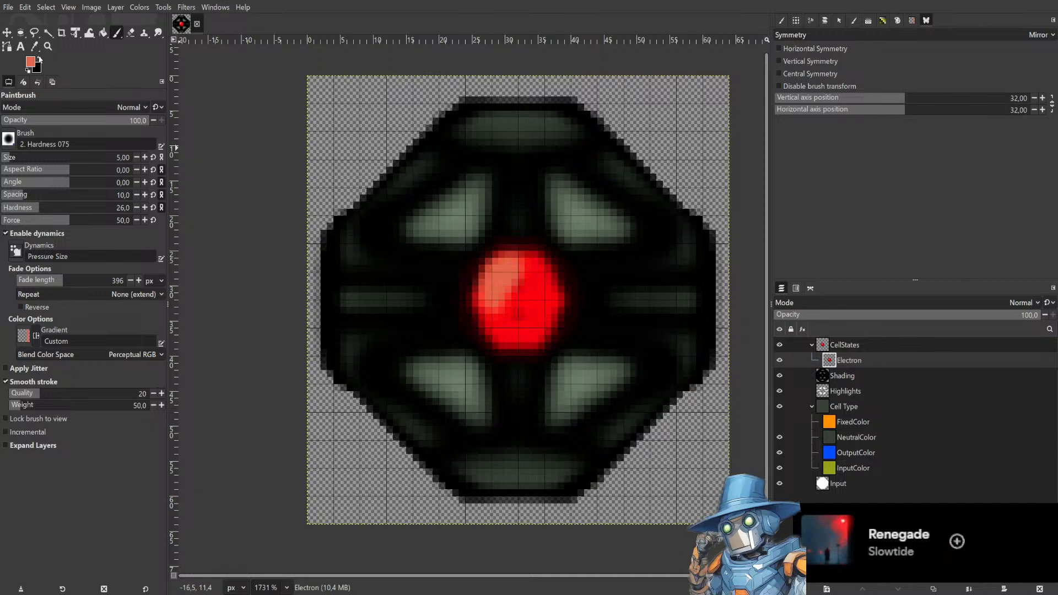
# Try painting dark red shading on the core's lower right, undoing the strokes.
pyautogui.click(158, 33)
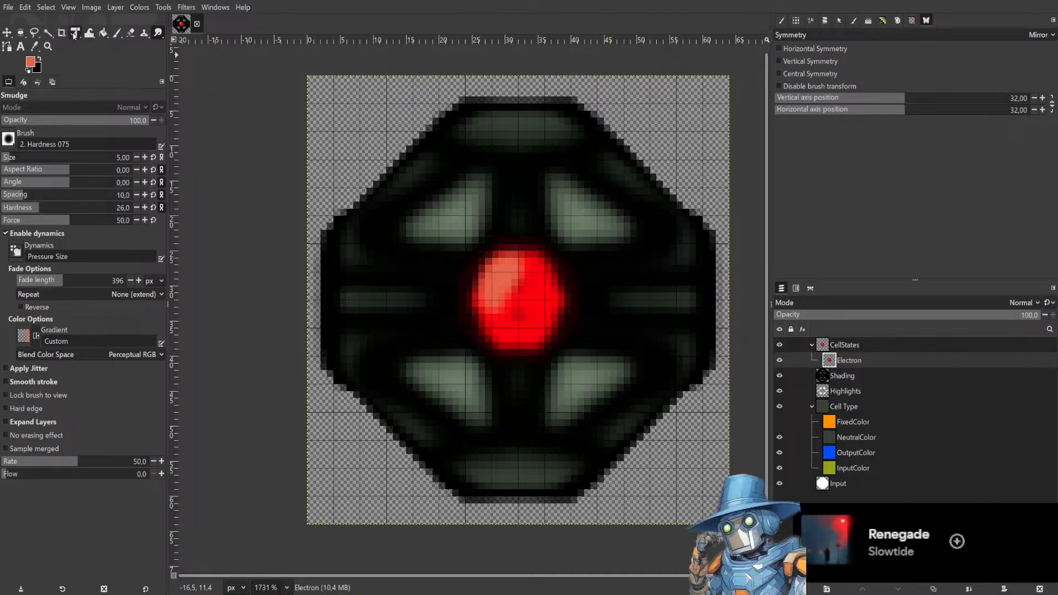
pyautogui.click(117, 33)
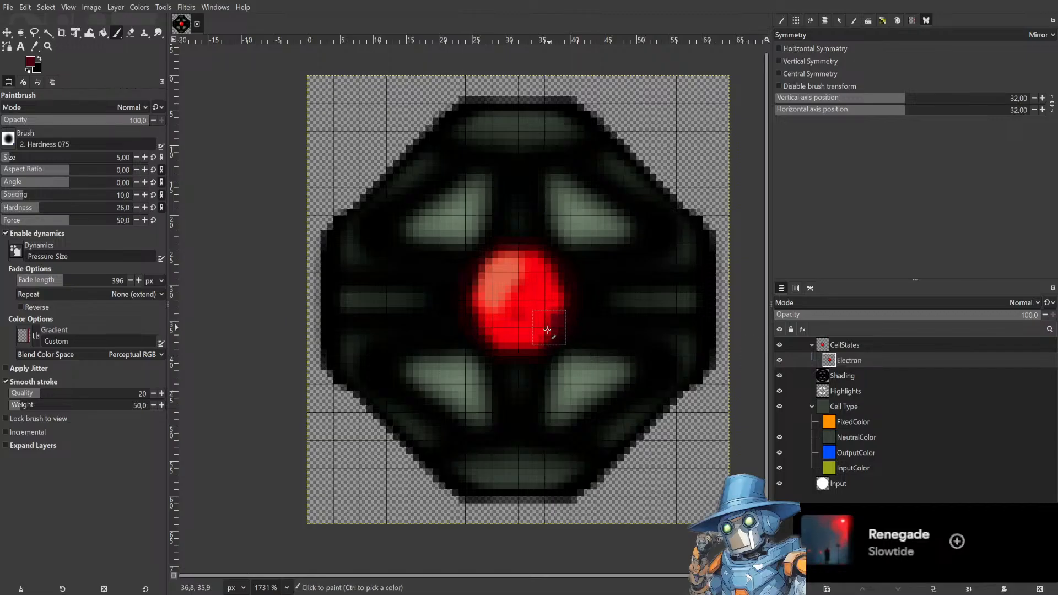
pyautogui.click(513, 343)
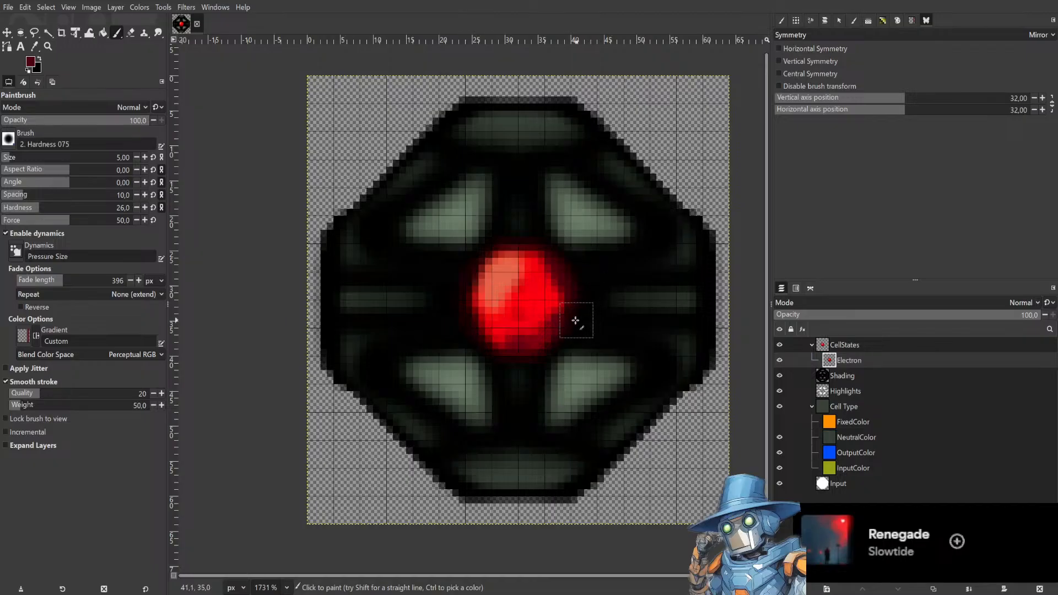
pyautogui.hotkey('ctrl', 'z')
pyautogui.moveTo(556, 326); pyautogui.dragTo(525, 339)
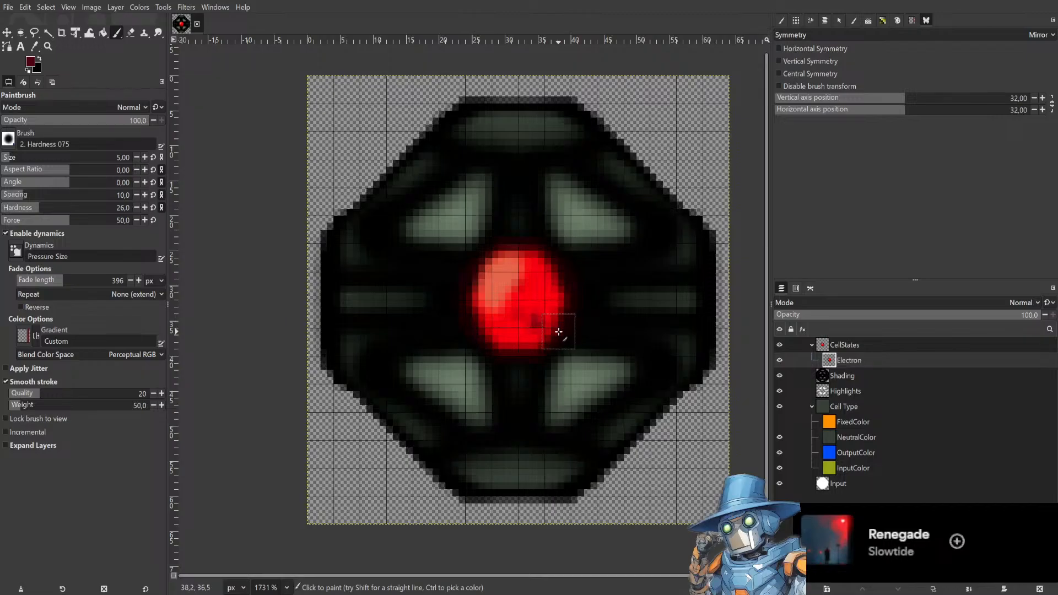
pyautogui.hotkey('ctrl', 'z')
pyautogui.moveTo(526, 334)
pyautogui.mouseDown()
pyautogui.moveTo(607, 281)
pyautogui.moveTo(559, 302)
pyautogui.moveTo(538, 341)
pyautogui.moveTo(516, 345)
pyautogui.mouseUp()
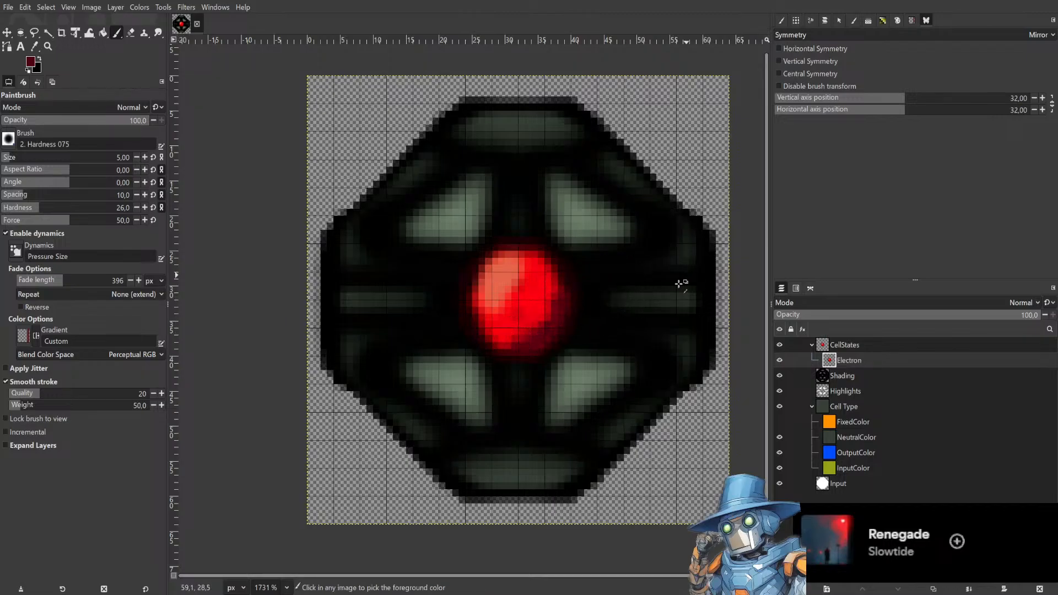
pyautogui.hotkey('ctrl', 'z')
pyautogui.hotkey('ctrl', 'z')
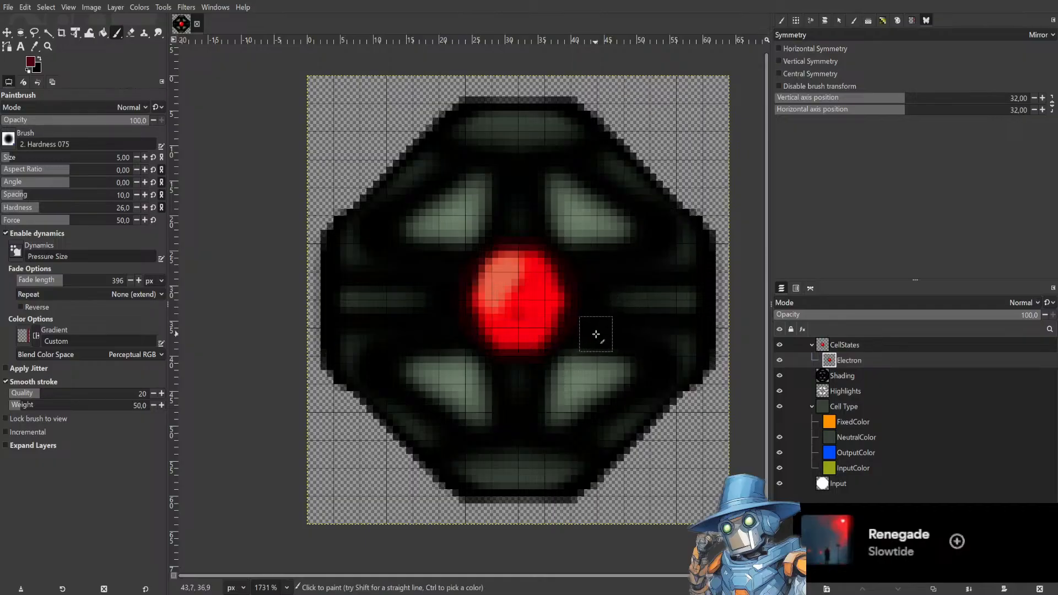
# Save the image.
pyautogui.scroll(-3, 596, 300)
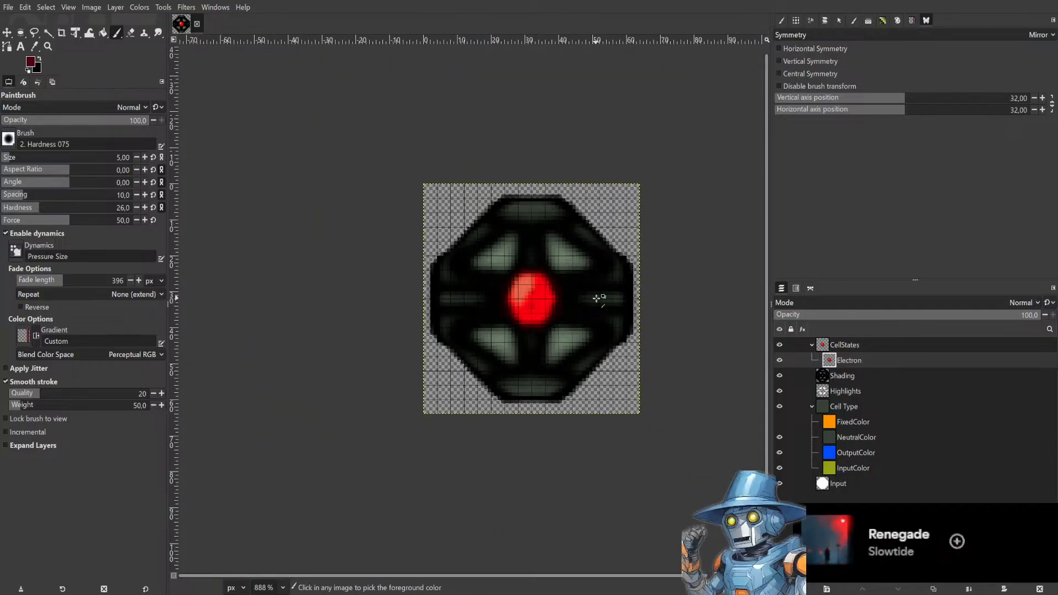
pyautogui.scroll(4, 597, 298)
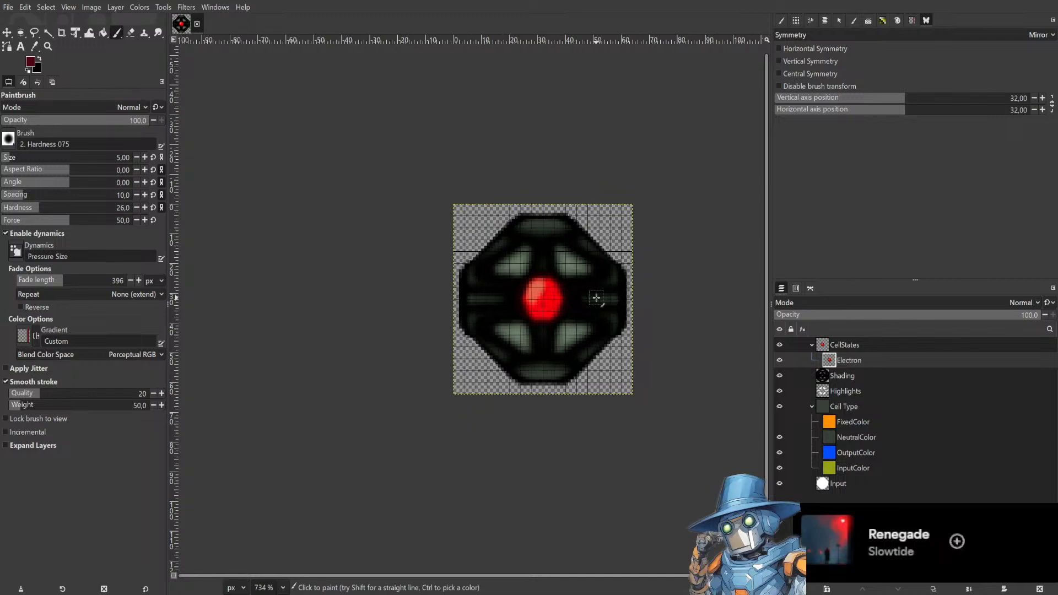
pyautogui.hotkey('ctrl', 's')
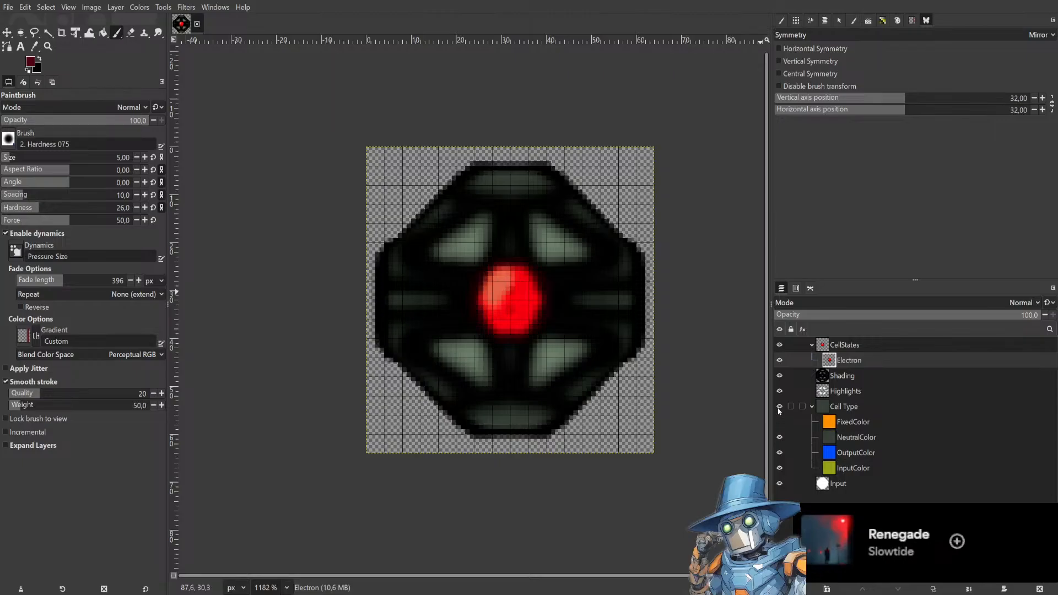
# Preview the sprite in each cell-type colour by toggling the colour layers, leaving only InputColor visible.
pyautogui.click(779, 406)
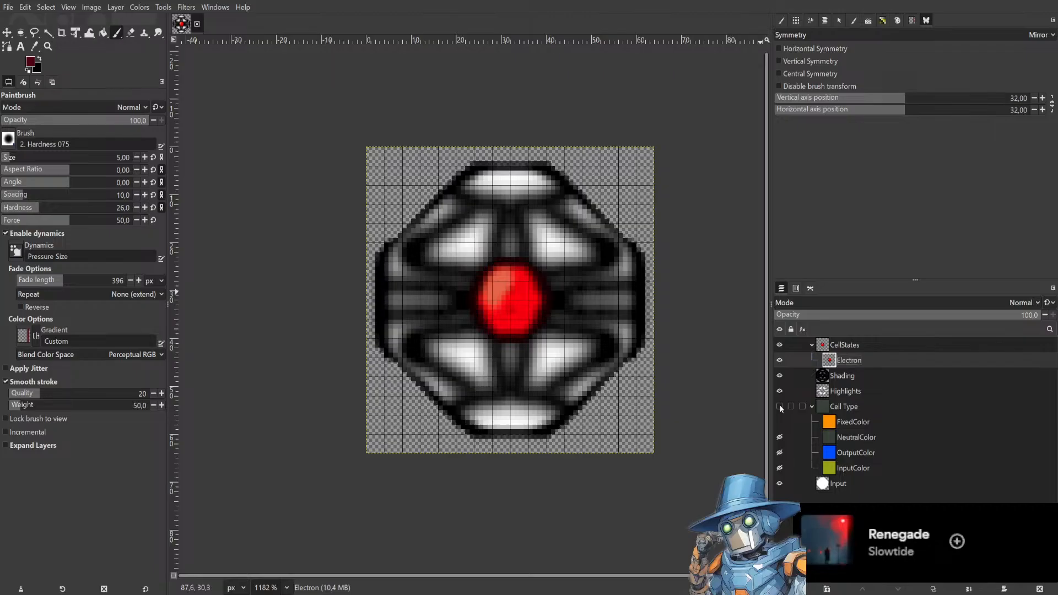
pyautogui.click(780, 407)
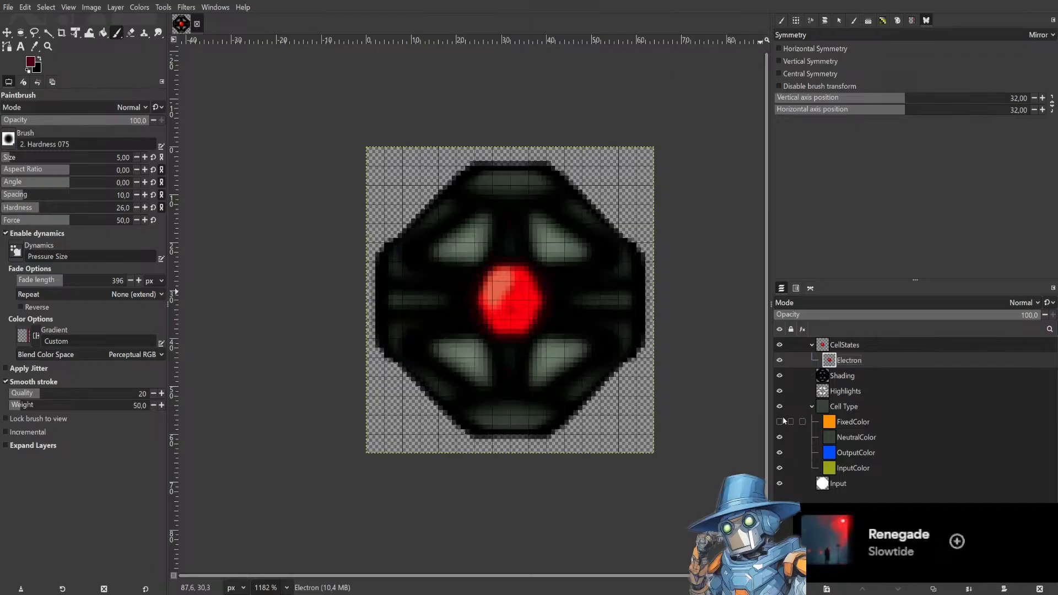
pyautogui.click(780, 422)
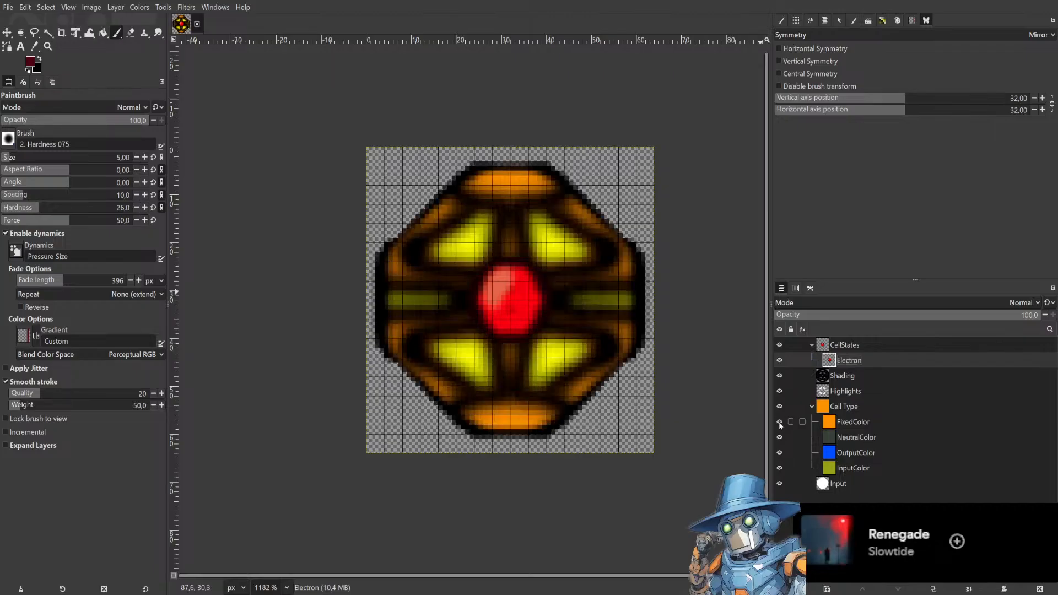
pyautogui.click(780, 423)
pyautogui.click(779, 437)
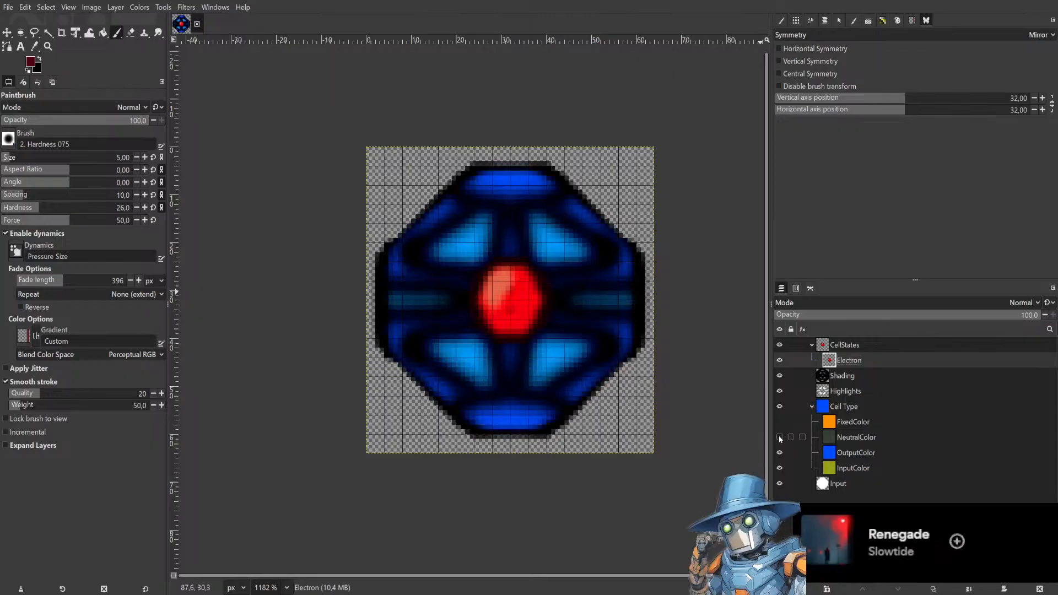
pyautogui.click(779, 437)
pyautogui.click(779, 452)
pyautogui.click(779, 437)
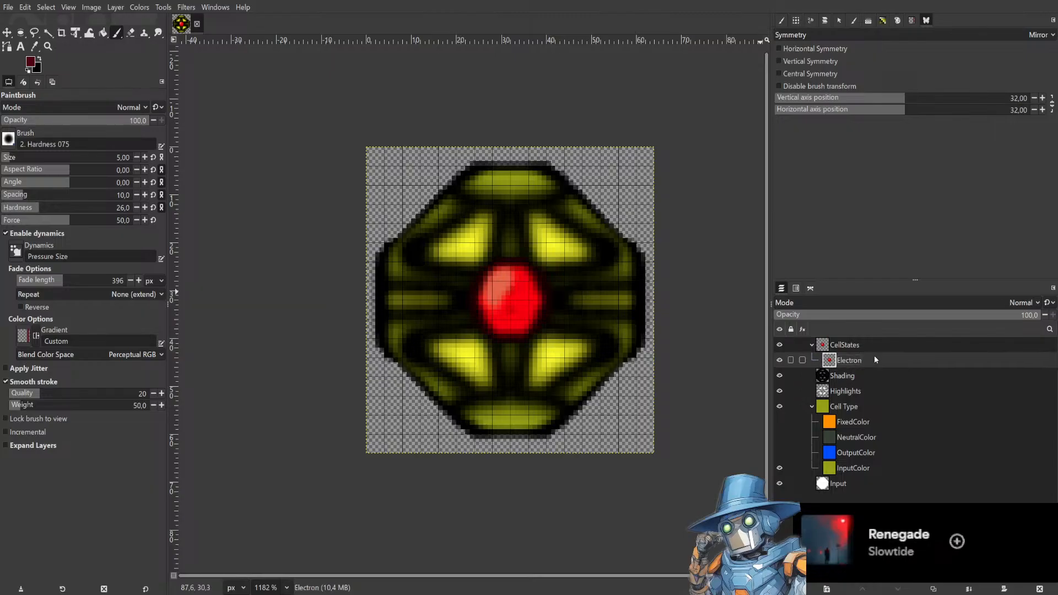
# Duplicate the Electron layer and rename the copy A.
pyautogui.hotkey('ctrl', 'c')
pyautogui.hotkey('shift', 'ctrl', 'd')
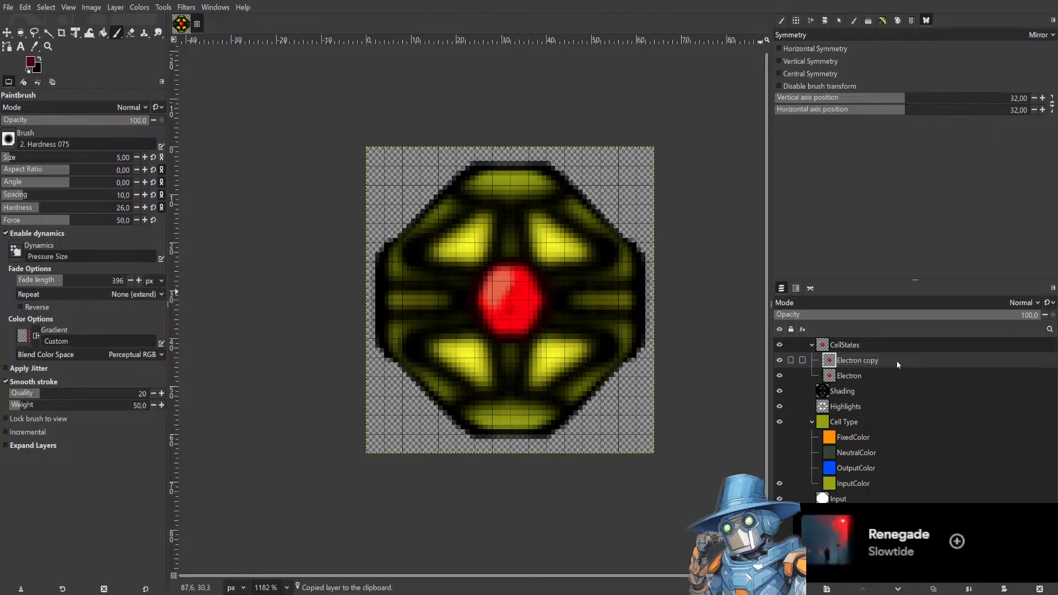
pyautogui.doubleClick(898, 362)
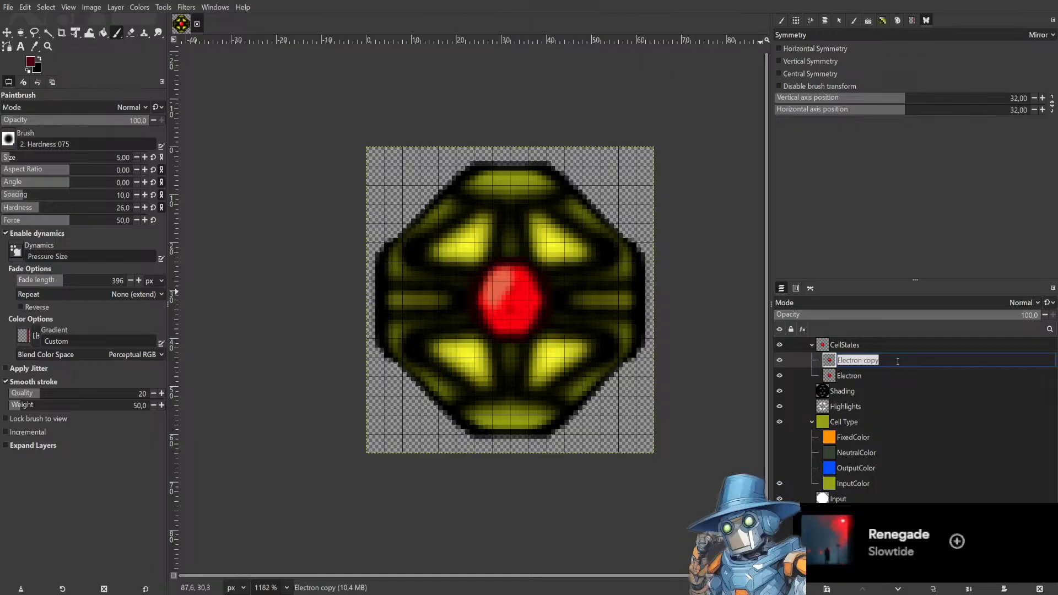
pyautogui.write('A')
pyautogui.press('Return')
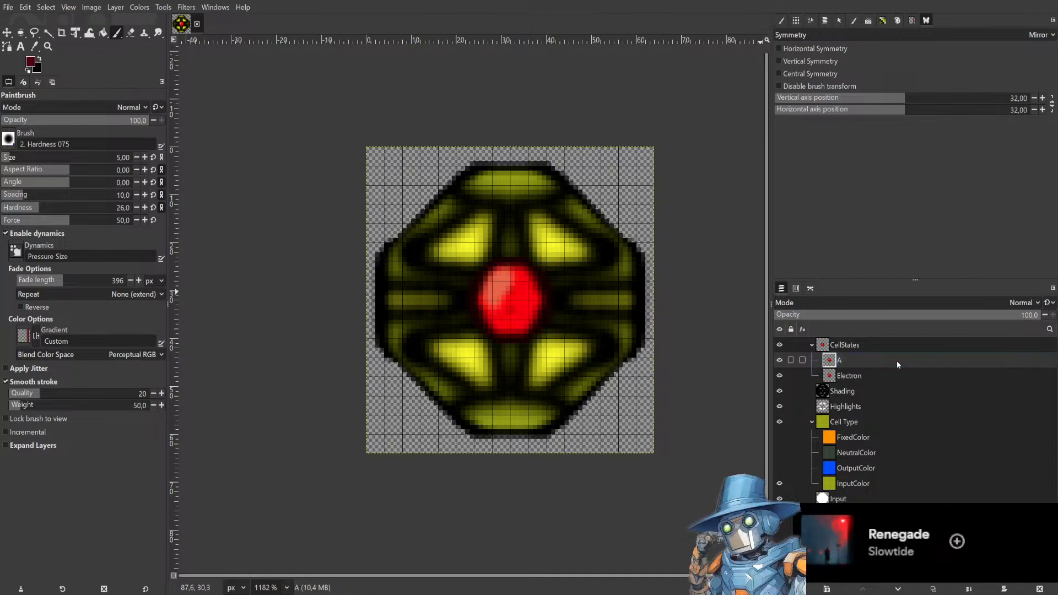
# Add a new layer named EMPTY above the Electron layer.
pyautogui.click(858, 379)
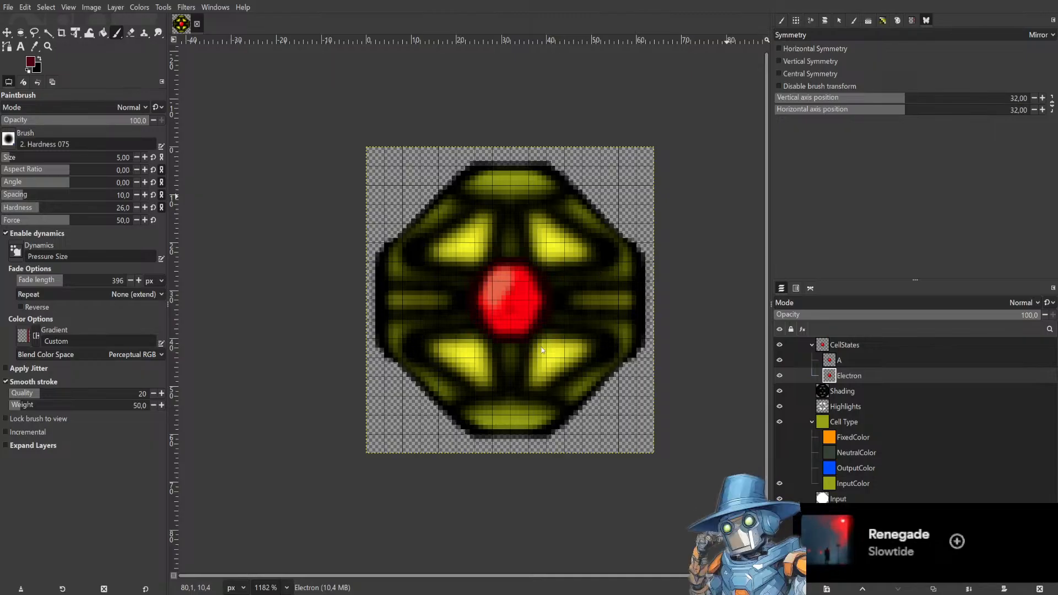
pyautogui.click(610, 425)
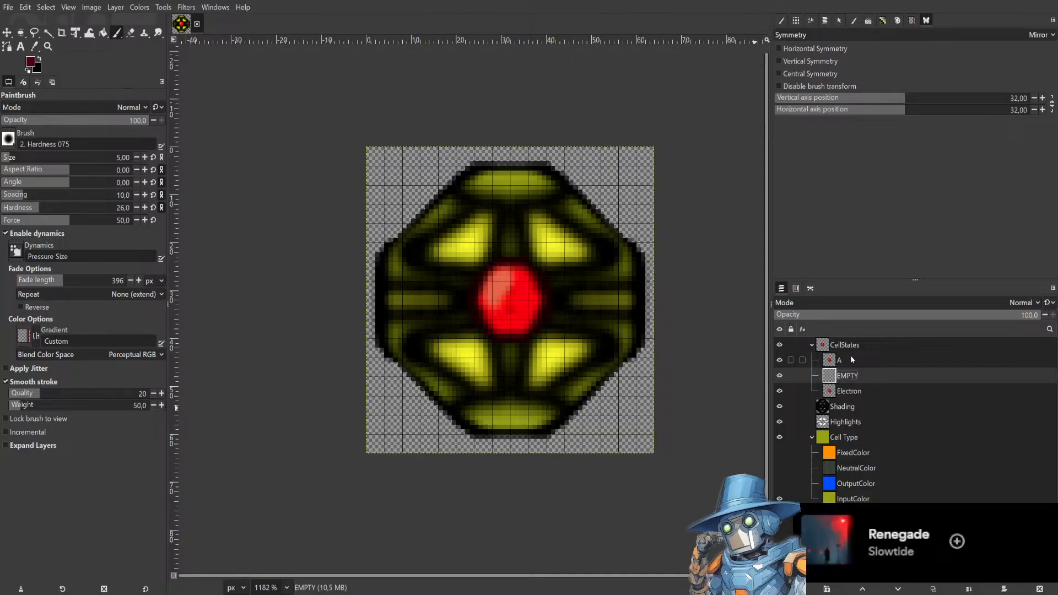
# Select the A layer and hide the Electron and EMPTY layers.
pyautogui.click(852, 355)
pyautogui.click(780, 391)
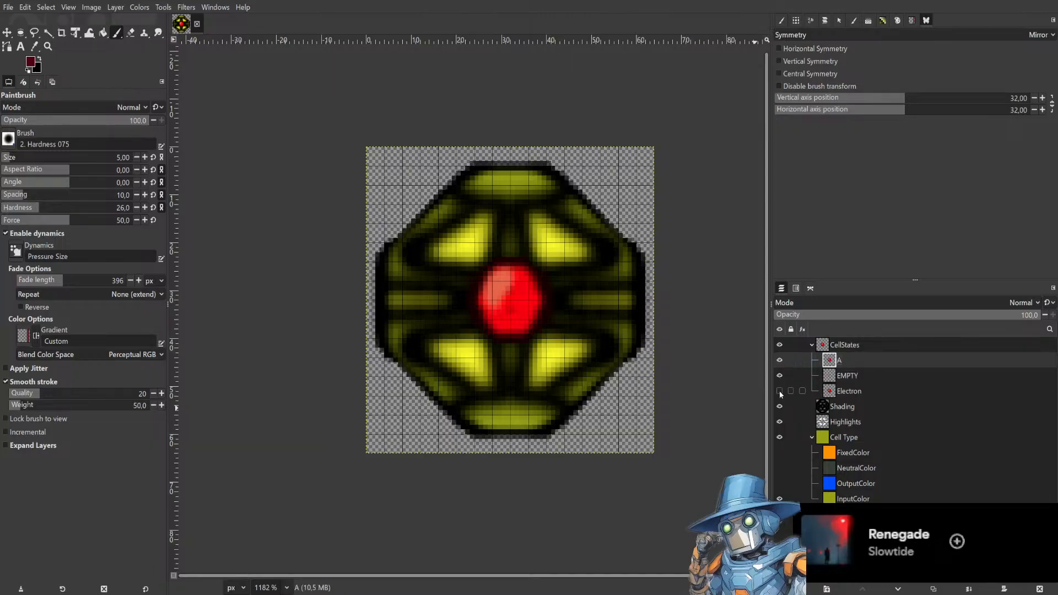
pyautogui.click(780, 378)
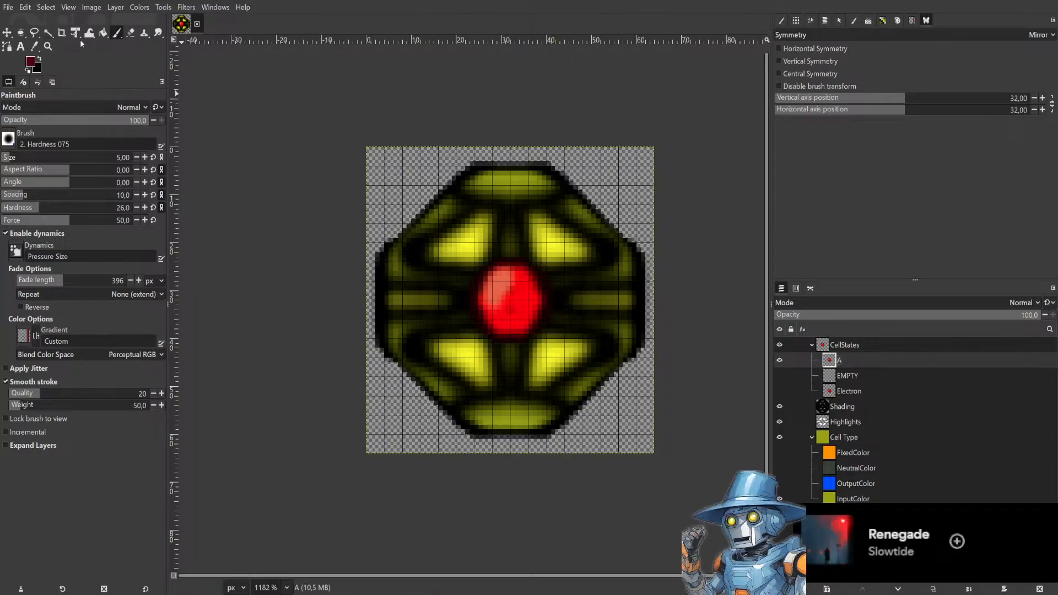
# Draw a rectangular selection about 22 px square around the red core.
pyautogui.click(20, 33)
pyautogui.moveTo(610, 228); pyautogui.dragTo(411, 363)
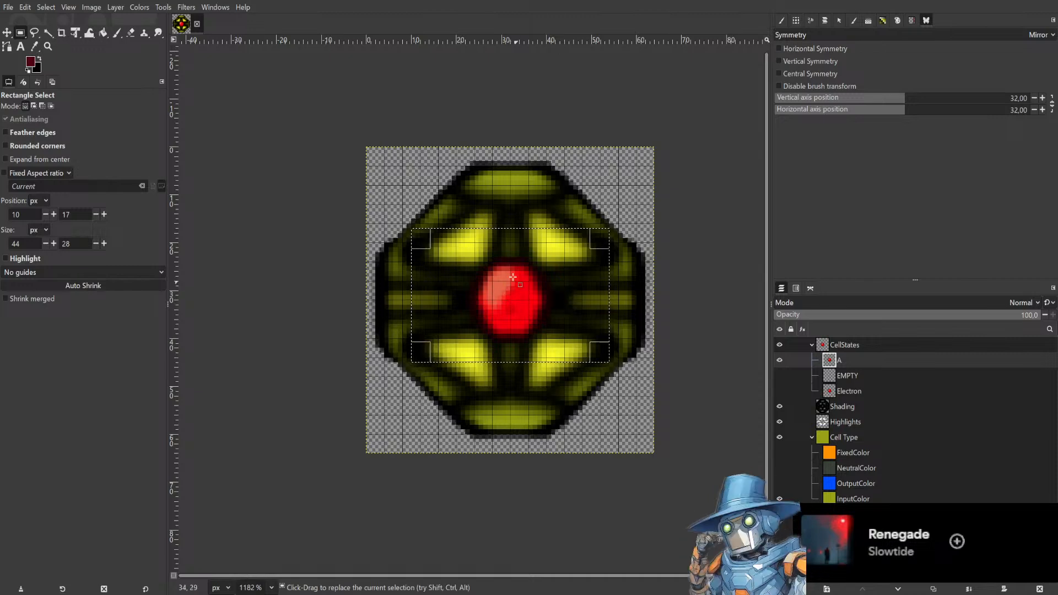
pyautogui.moveTo(420, 236); pyautogui.dragTo(483, 265)
pyautogui.moveTo(603, 351); pyautogui.dragTo(549, 343)
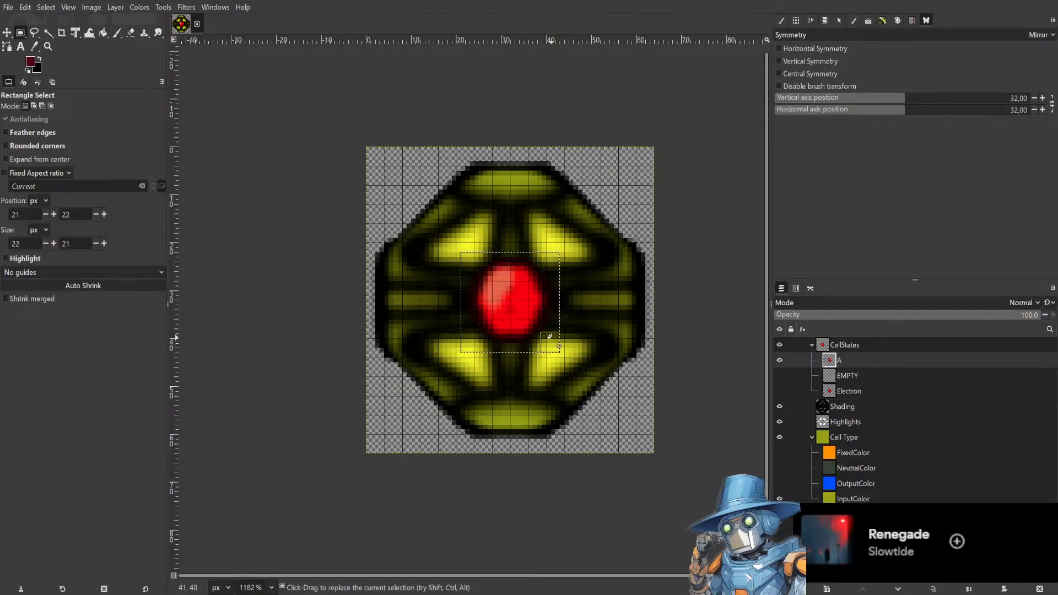
pyautogui.click(105, 243)
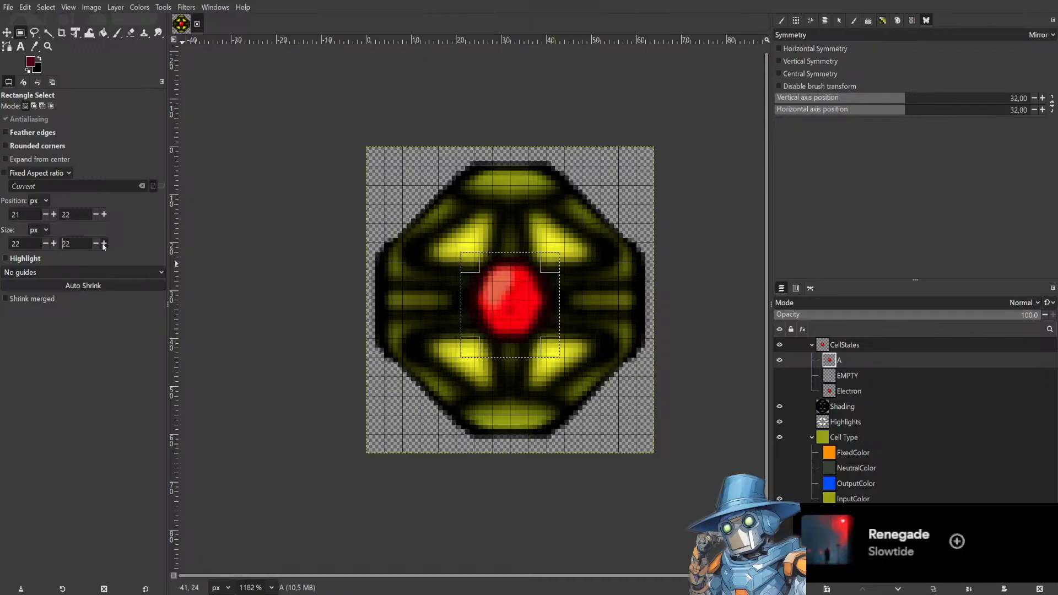
pyautogui.click(53, 214)
pyautogui.click(47, 215)
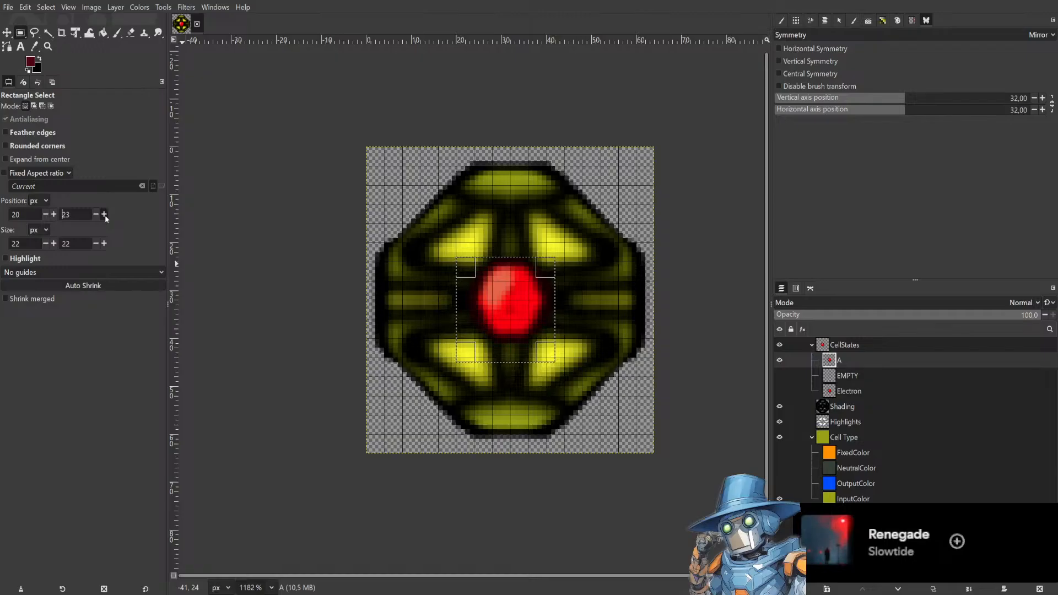
# Select the red core with a circular Ellipse Select selection about 20 px across.
pyautogui.rightClick(19, 35)
pyautogui.click(67, 48)
pyautogui.moveTo(510, 301); pyautogui.dragTo(582, 323)
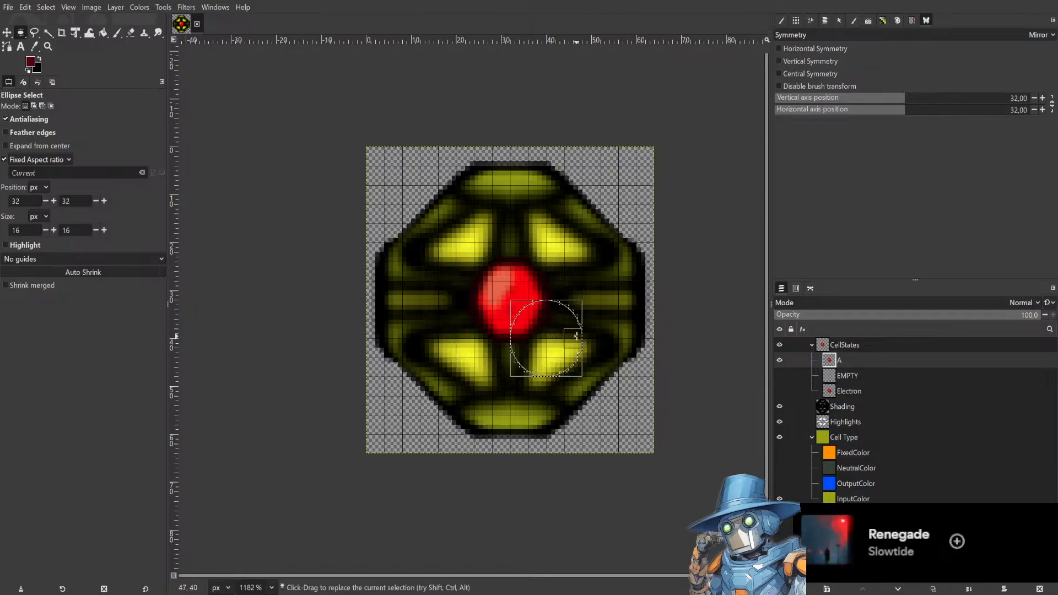
pyautogui.moveTo(548, 309); pyautogui.dragTo(518, 285)
pyautogui.moveTo(535, 329); pyautogui.dragTo(503, 302)
pyautogui.scroll(1, 517, 307)
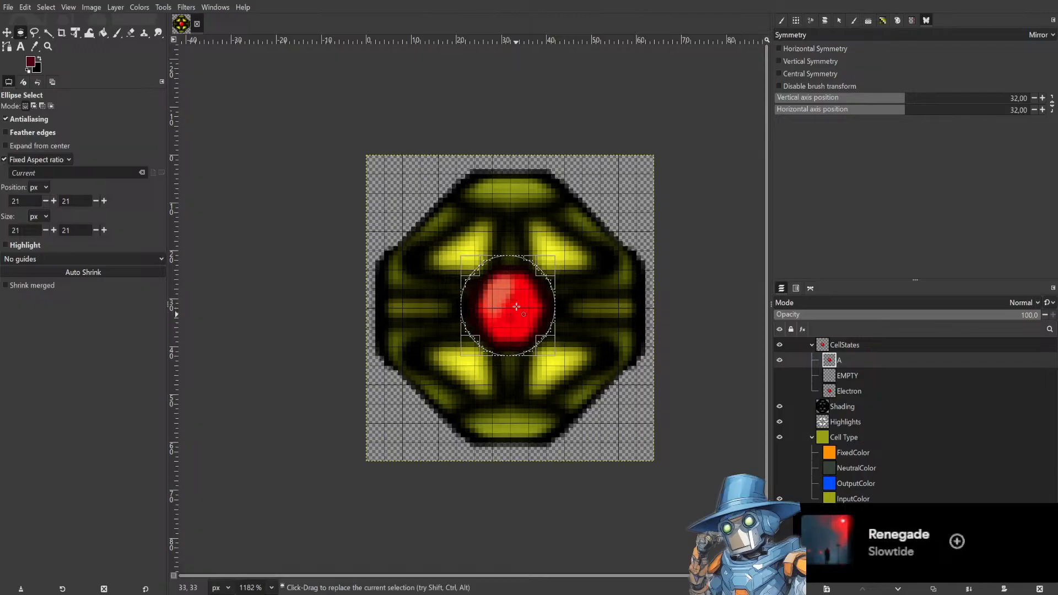
pyautogui.scroll(3, 516, 306)
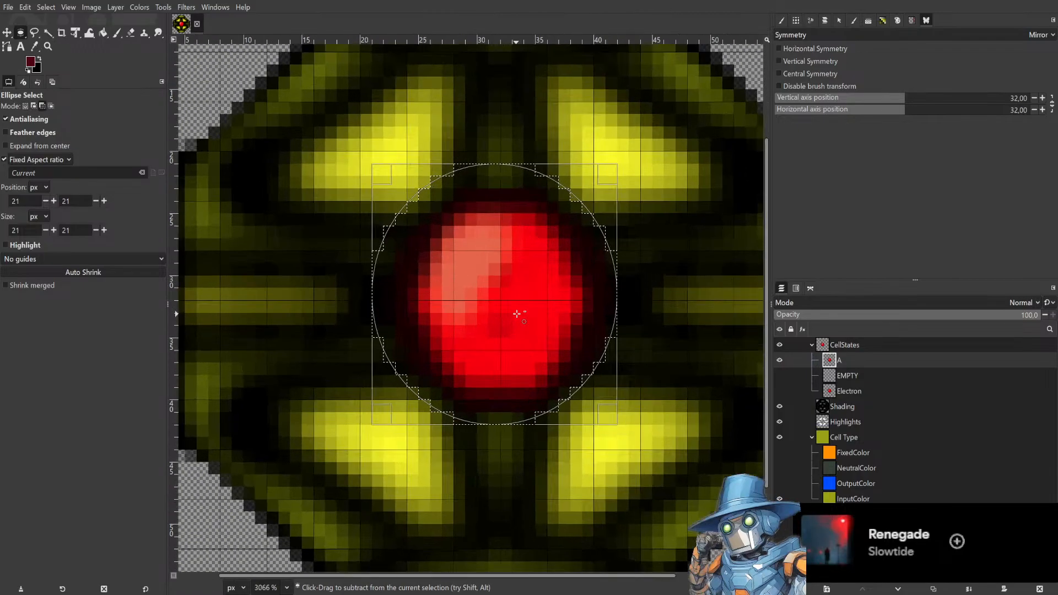
pyautogui.moveTo(384, 169); pyautogui.dragTo(394, 178)
pyautogui.scroll(-3, 647, 276)
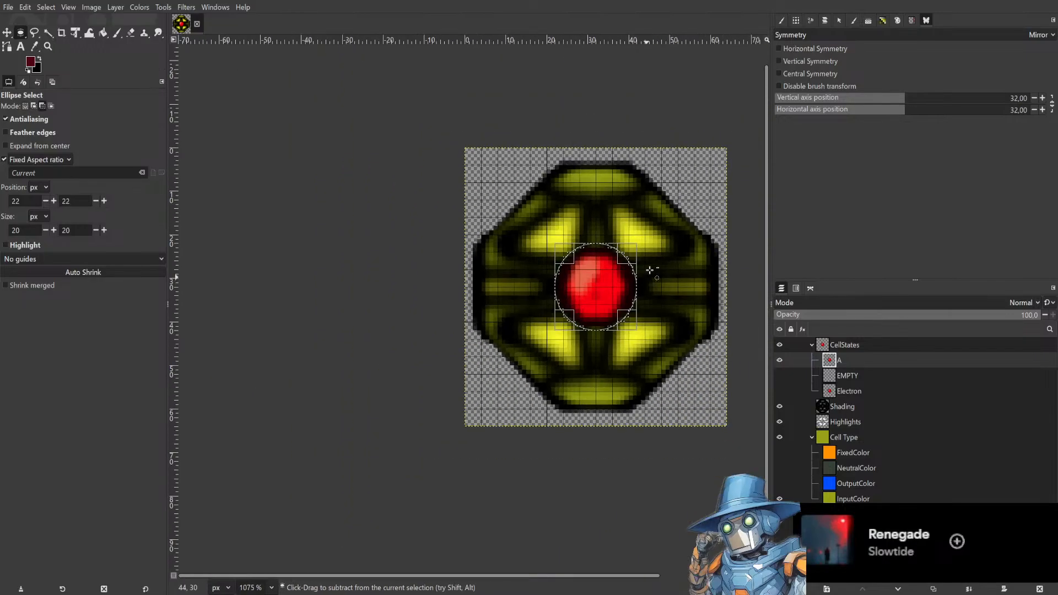
pyautogui.hscroll(3, 648, 274)
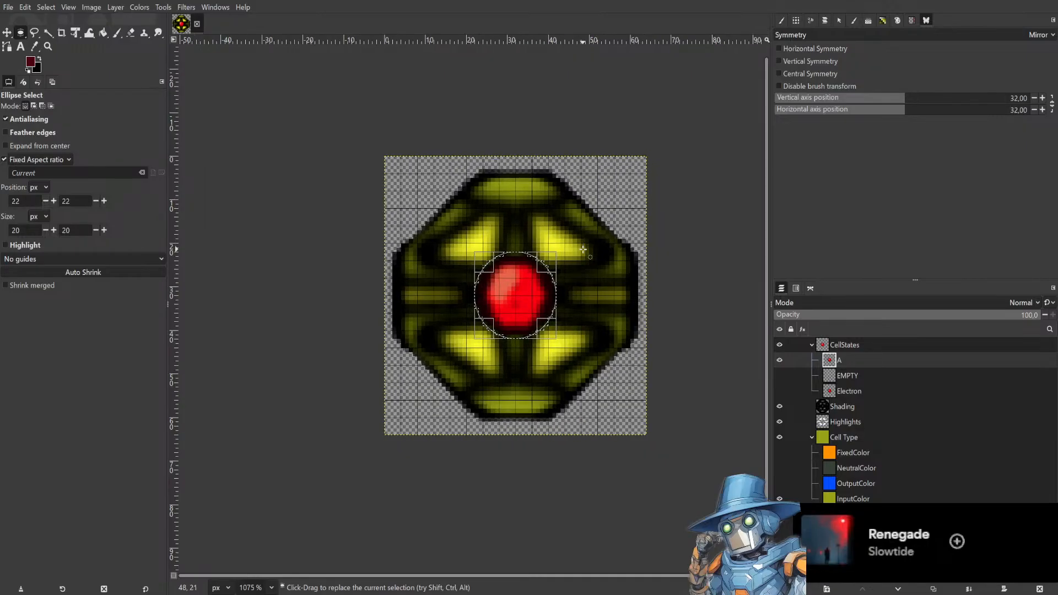
pyautogui.hotkey('ctrl', 'c')
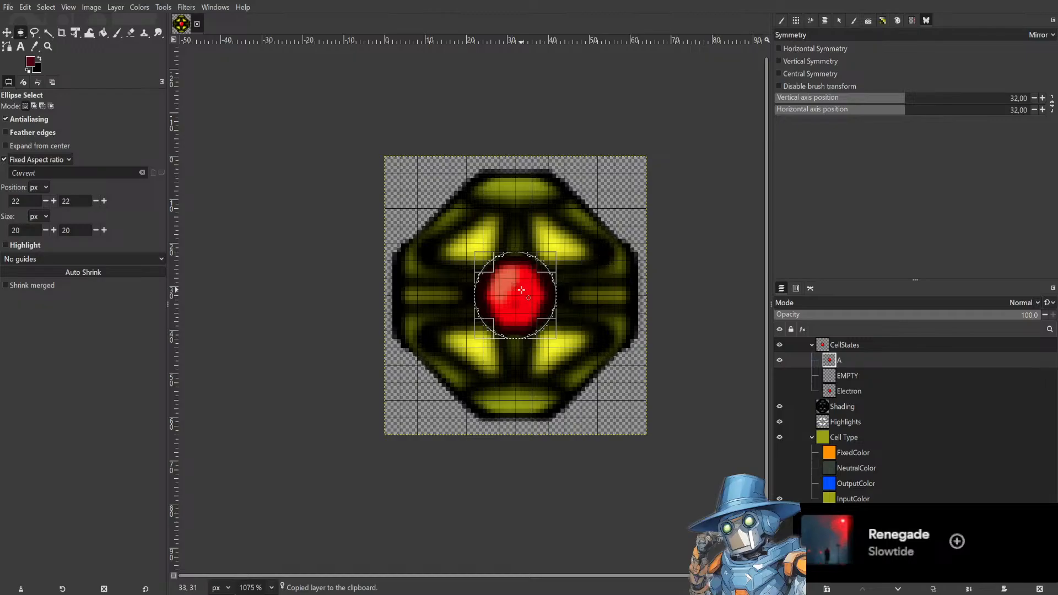
pyautogui.moveTo(522, 289)
pyautogui.mouseDown()
pyautogui.moveTo(506, 303)
pyautogui.moveTo(527, 290)
pyautogui.mouseUp()
pyautogui.hotkey('ctrl', 'z')
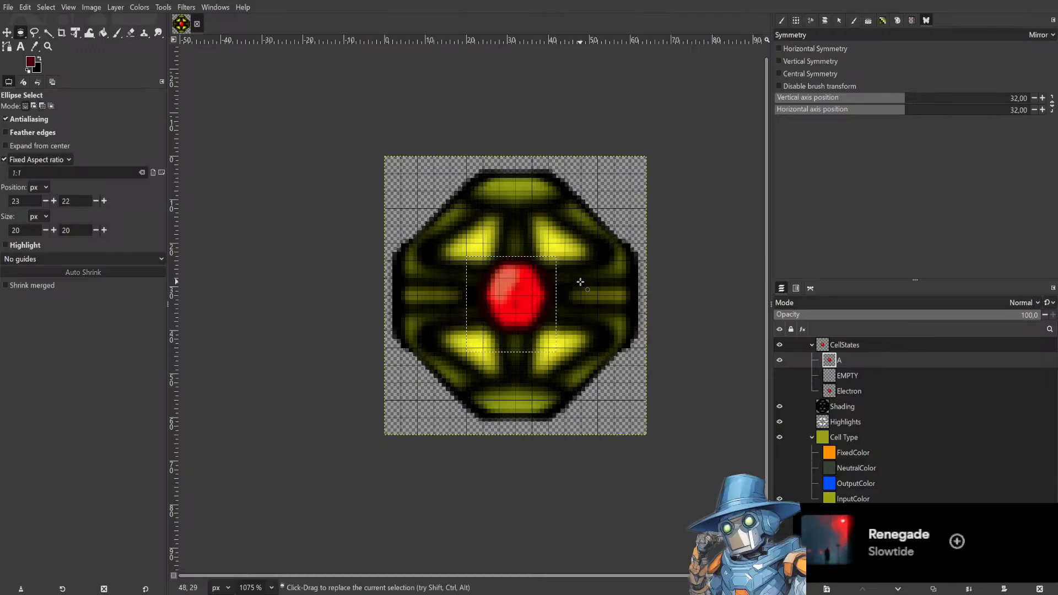
pyautogui.hotkey('ctrl', 'y')
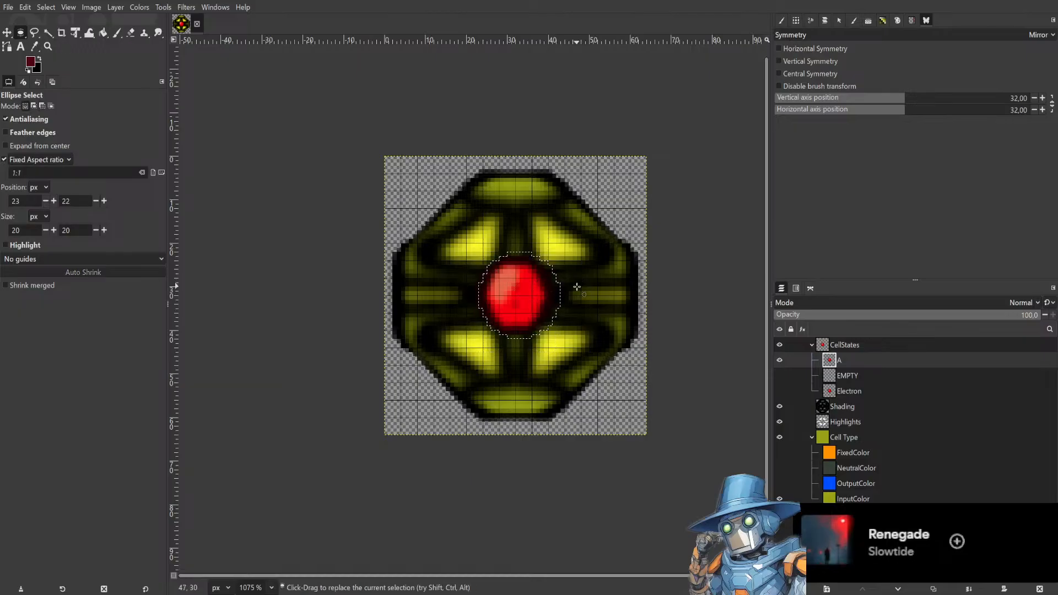
# Cut the red core out of layer A and paste it as a new layer.
pyautogui.moveTo(463, 252); pyautogui.dragTo(581, 326)
pyautogui.moveTo(531, 354); pyautogui.dragTo(522, 336)
pyautogui.hotkey('ctrl', 'x')
pyautogui.moveTo(530, 289); pyautogui.dragTo(499, 343)
pyautogui.hotkey('ctrl', 'v')
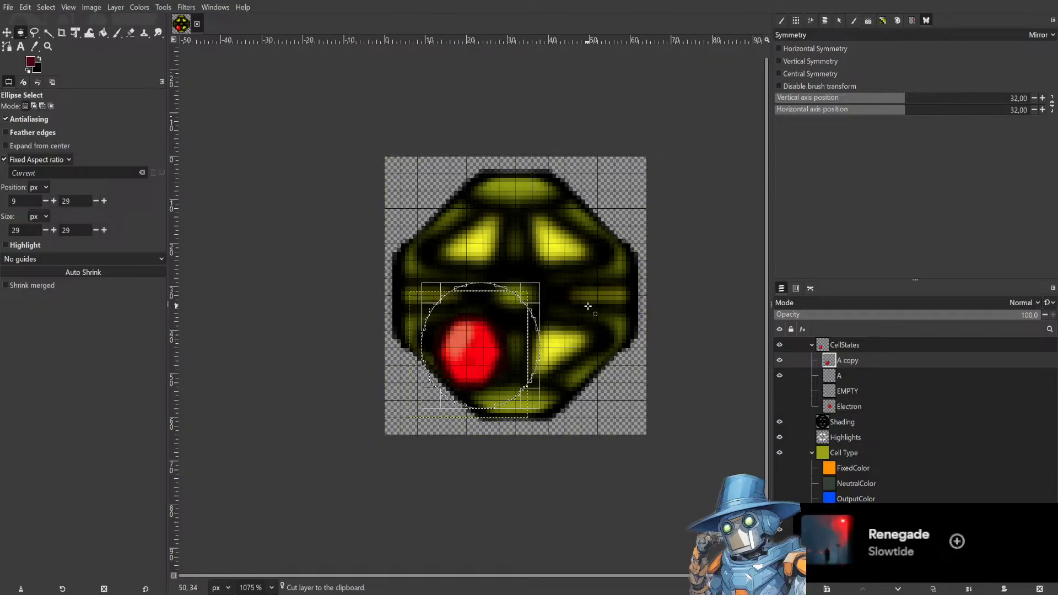
pyautogui.press('Return')
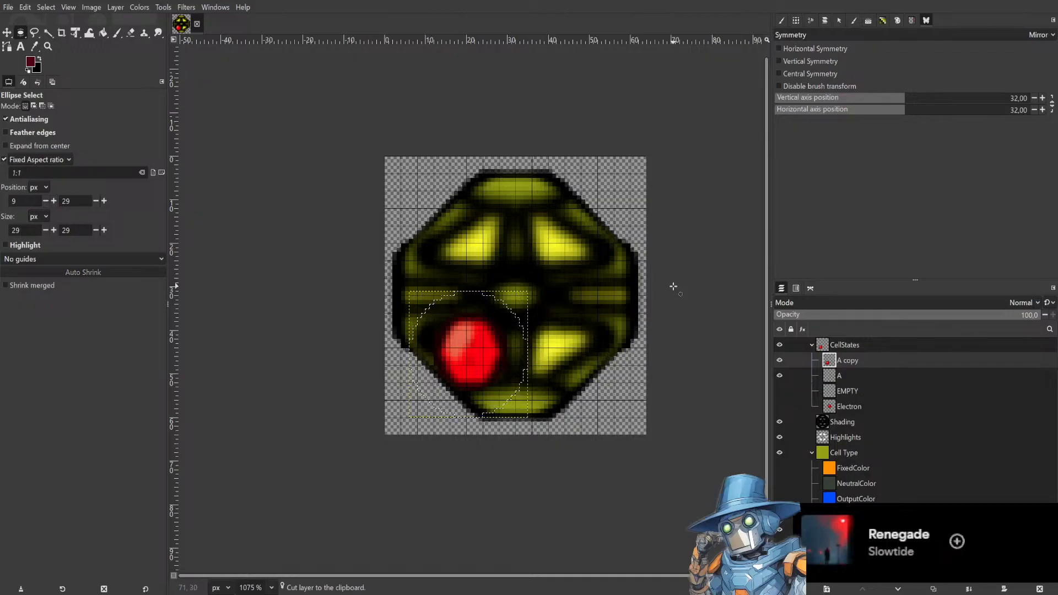
# Move the pasted red core onto the upper-left yellow segment.
pyautogui.click(9, 33)
pyautogui.moveTo(469, 349); pyautogui.dragTo(489, 341)
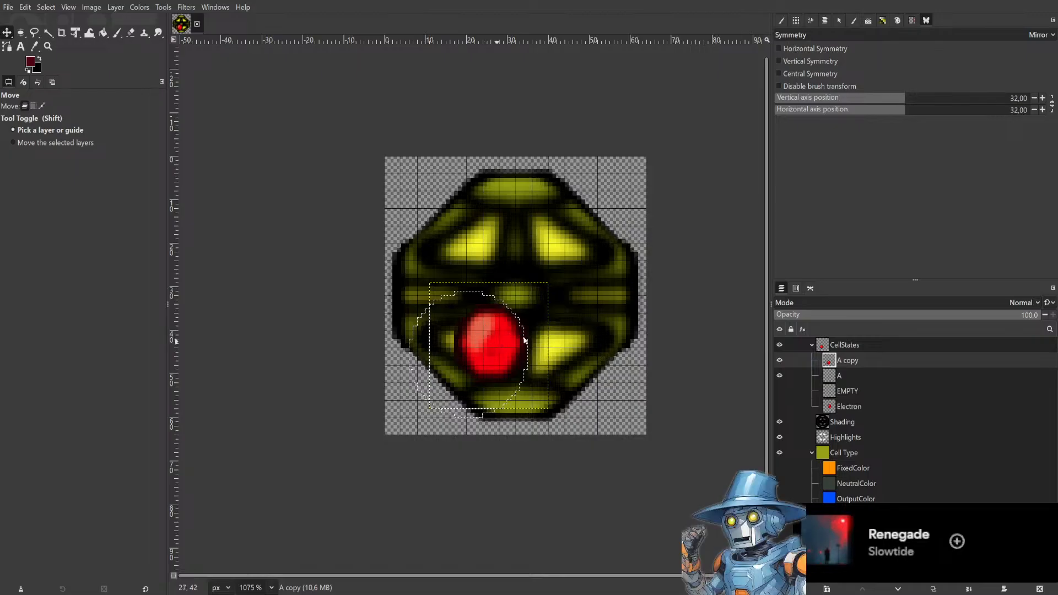
pyautogui.moveTo(522, 347); pyautogui.dragTo(468, 246)
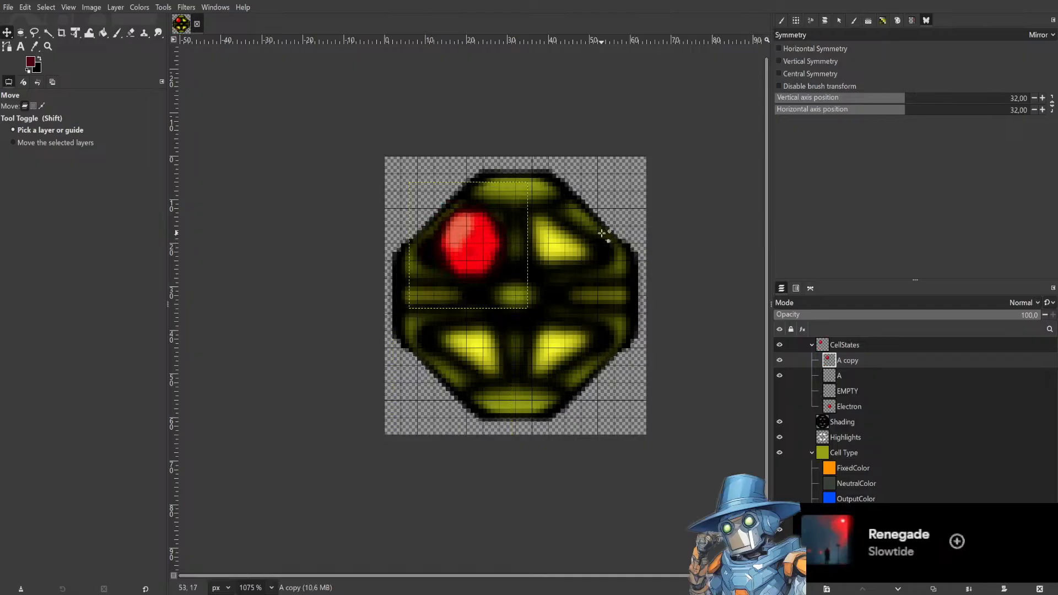
# Duplicate the red core layer and move the copy onto the lower-right yellow segment.
pyautogui.hotkey('ctrl', 'c')
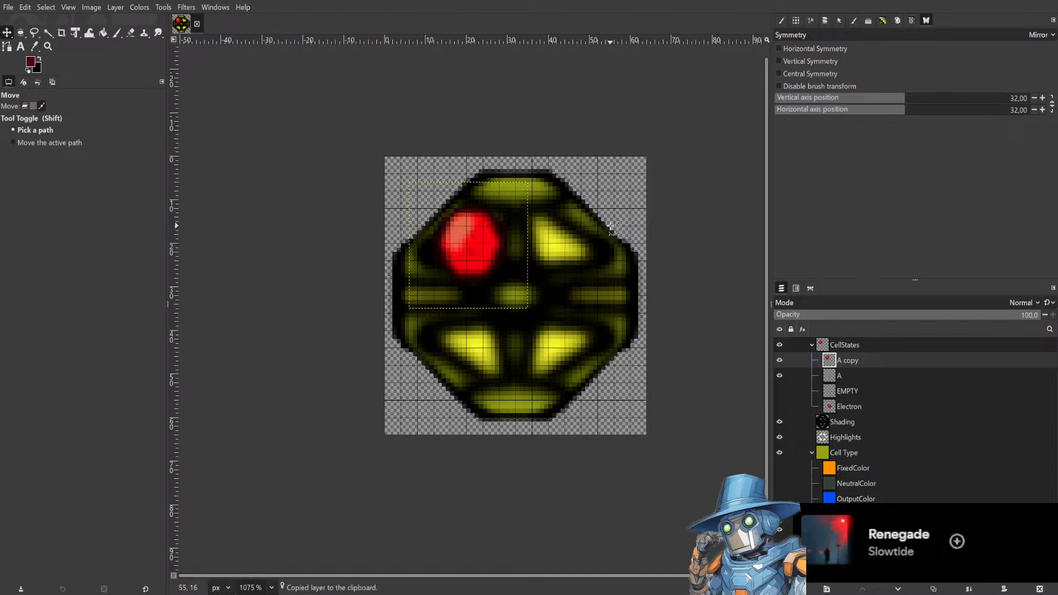
pyautogui.hotkey('ctrl', 'shift', 'd')
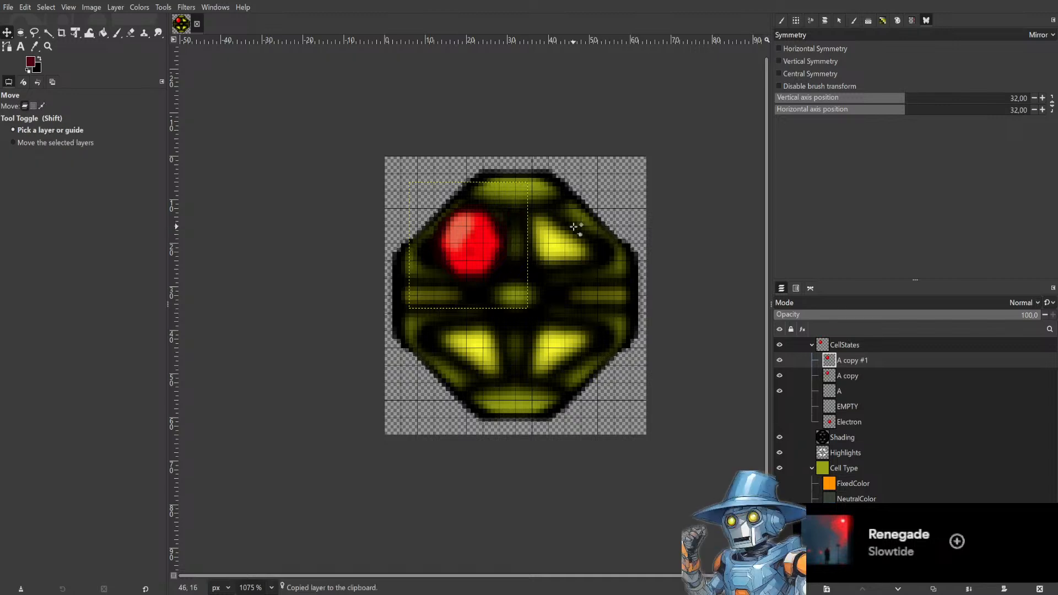
pyautogui.moveTo(475, 240); pyautogui.dragTo(562, 348)
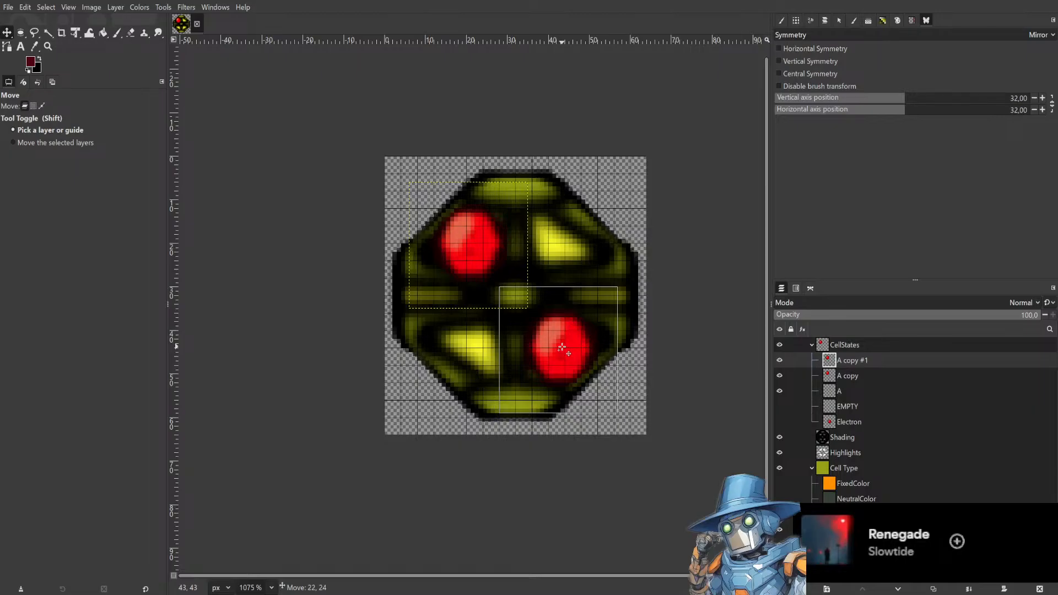
pyautogui.moveTo(562, 347); pyautogui.dragTo(561, 347)
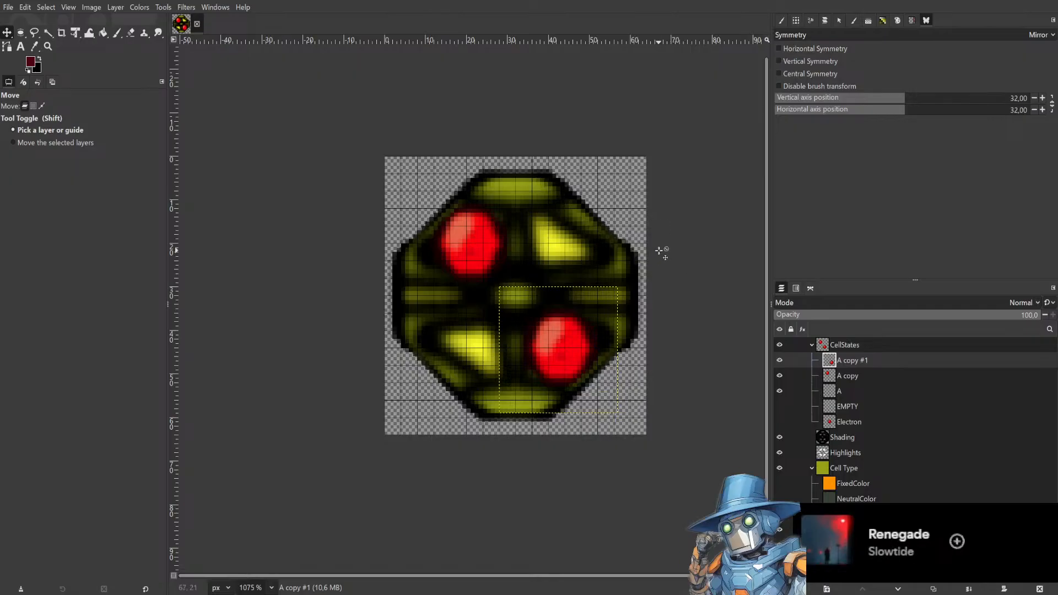
# Select the A, A copy and A copy #1 layers together.
pyautogui.click(874, 375)
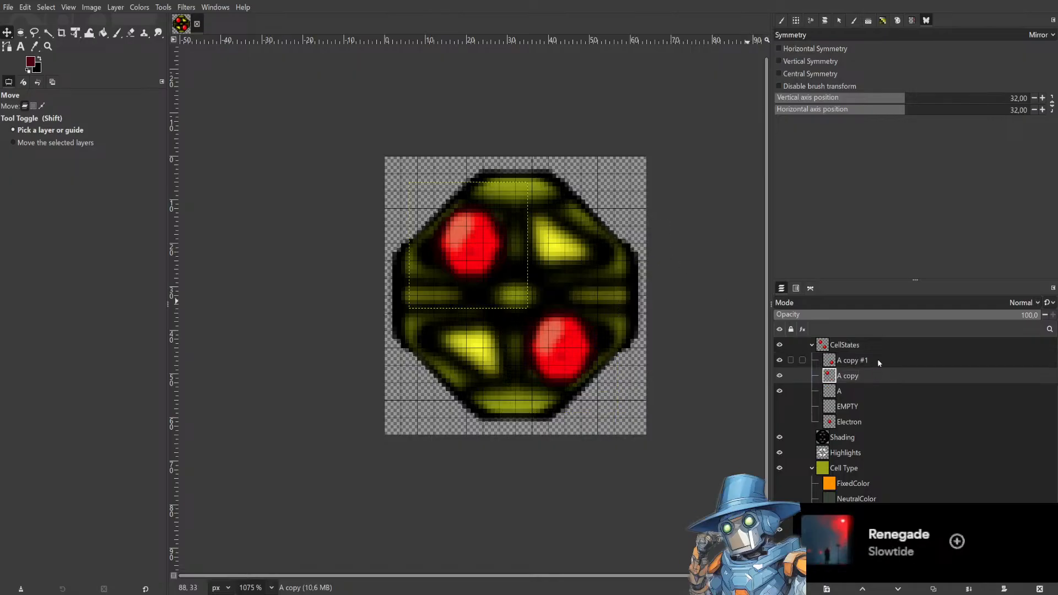
pyautogui.click(858, 392)
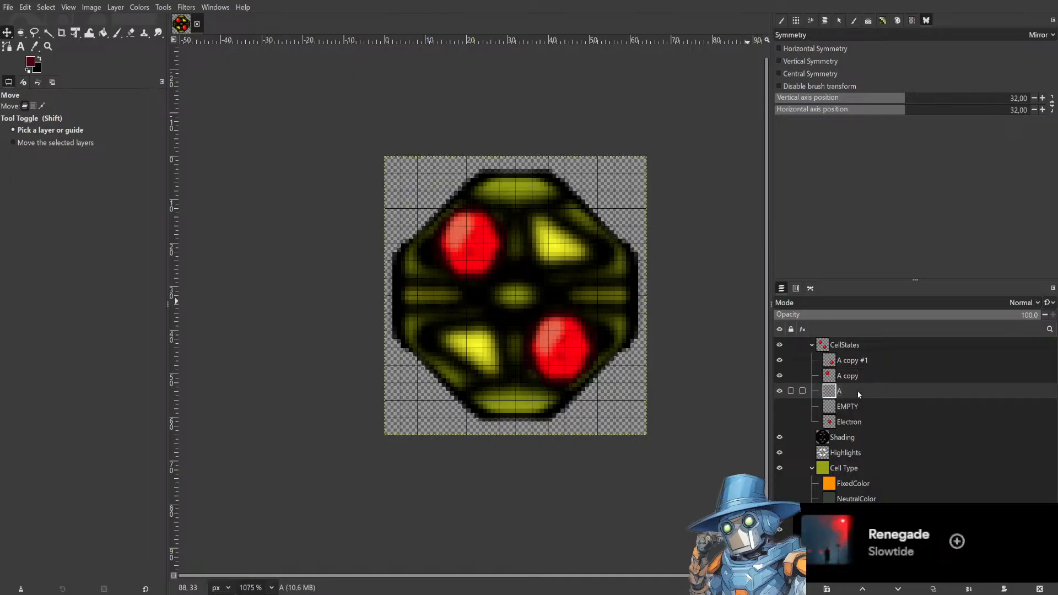
pyautogui.keyDown('shift'); pyautogui.click(879, 358); pyautogui.keyUp('shift')
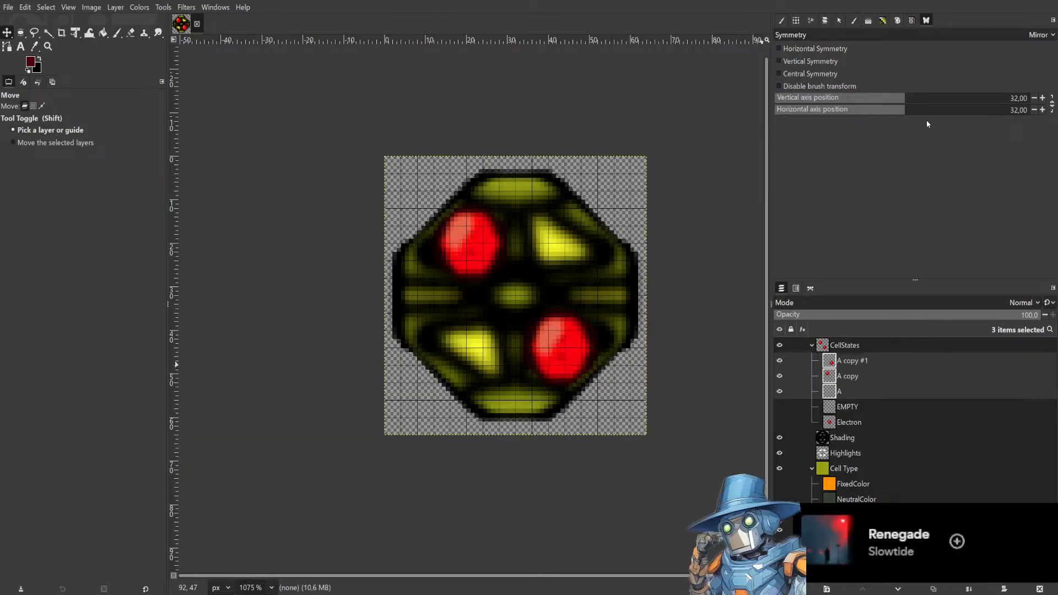
# Merge the two red core copies down into layer A.
pyautogui.click(858, 361)
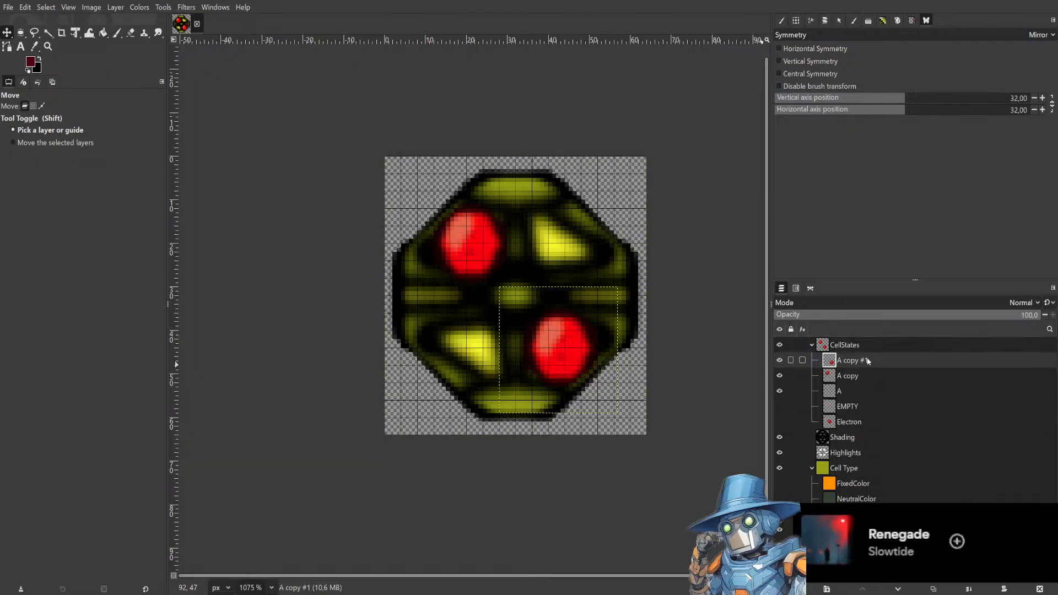
pyautogui.click(945, 110)
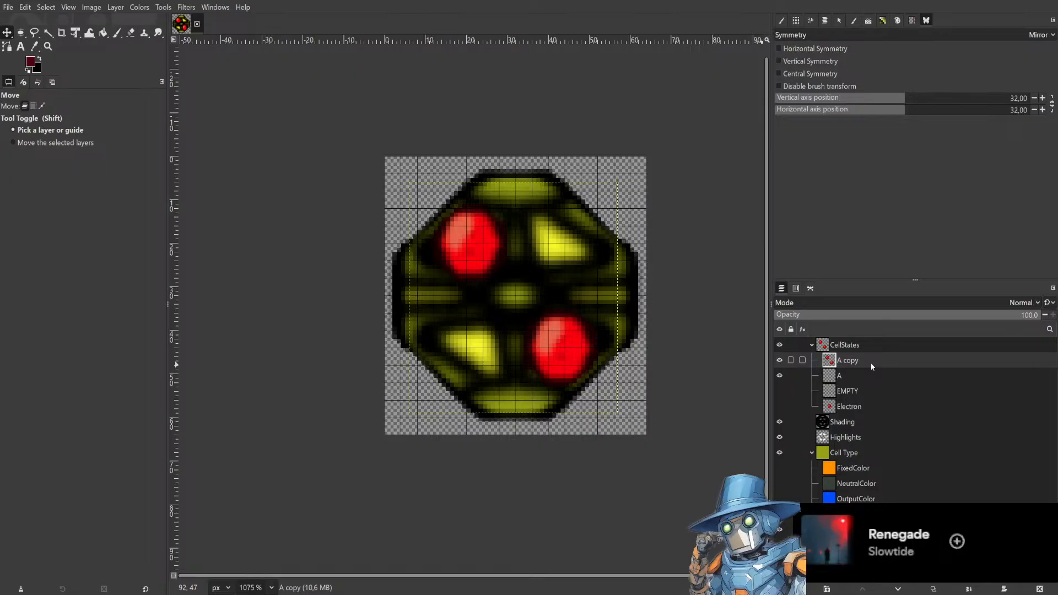
pyautogui.click(909, 113)
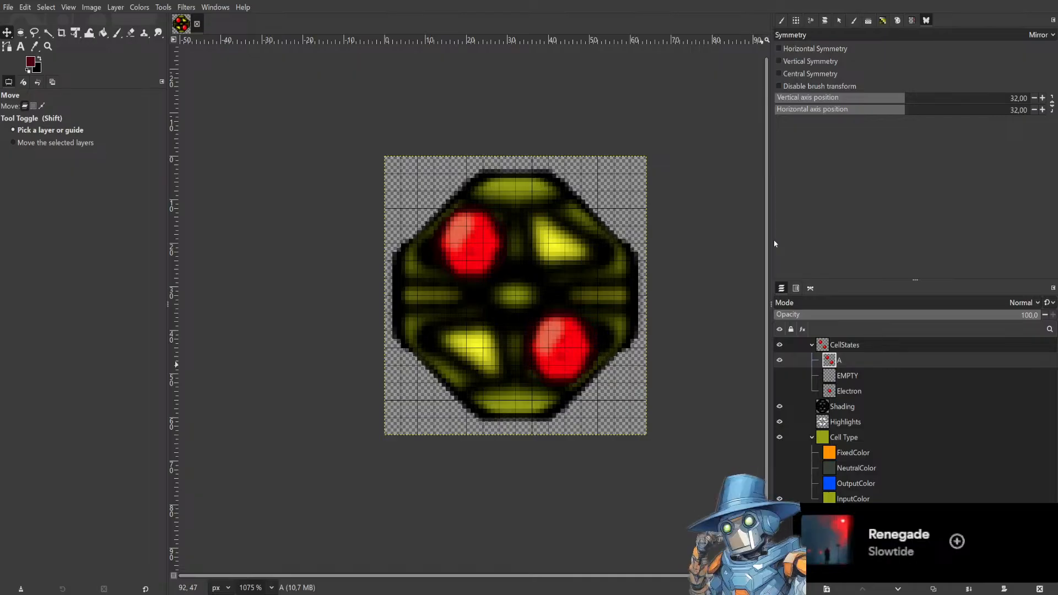
# Duplicate layer A and rename the copy B.
pyautogui.click(869, 380)
pyautogui.click(878, 361)
pyautogui.hotkey('ctrl', 'c')
pyautogui.hotkey('ctrl', 'shift', 'd')
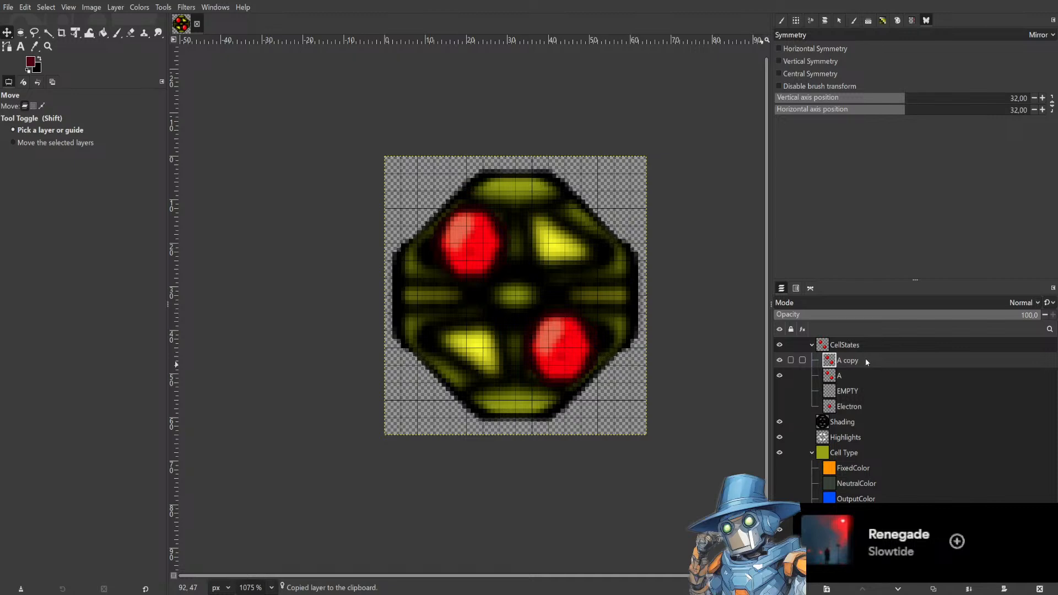
pyautogui.doubleClick(866, 360)
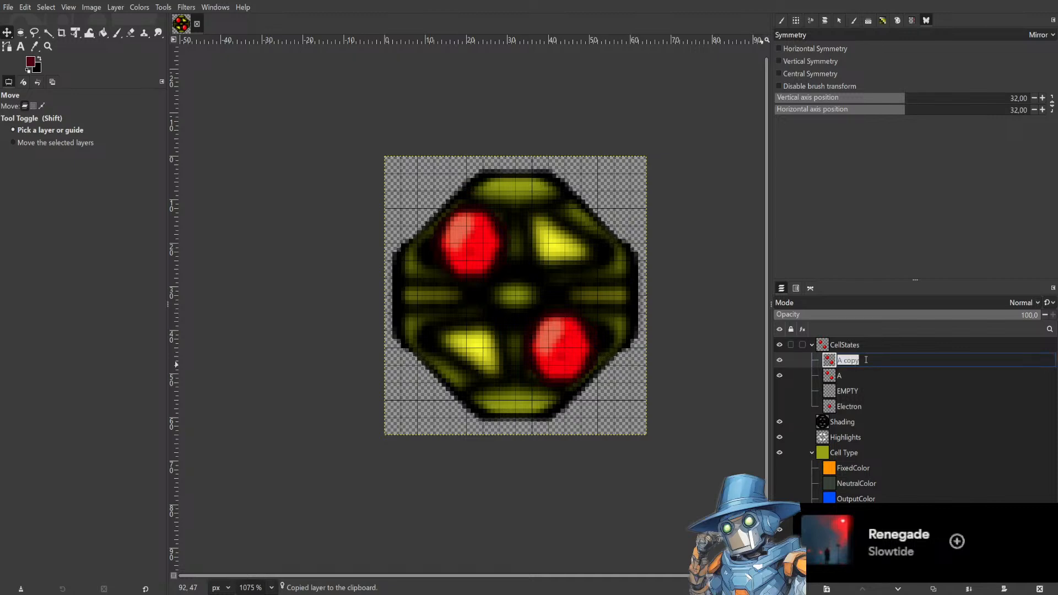
pyautogui.write('B')
pyautogui.press('Return')
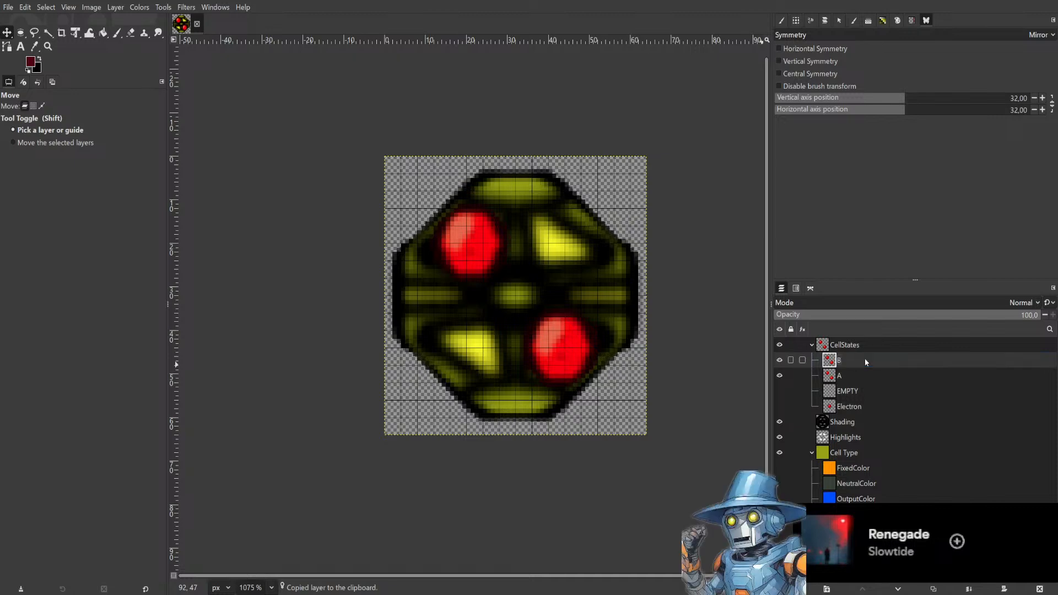
# Rotate layer B by 90 degrees with the Unified Transform tool so its cores sit on the other diagonal.
pyautogui.click(77, 33)
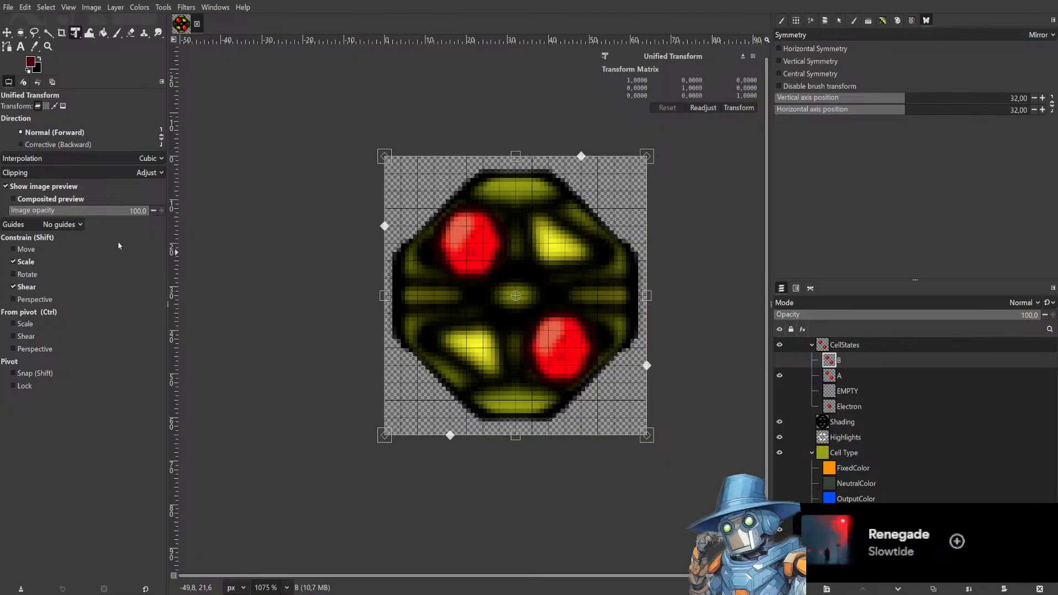
pyautogui.moveTo(661, 138); pyautogui.dragTo(661, 447)
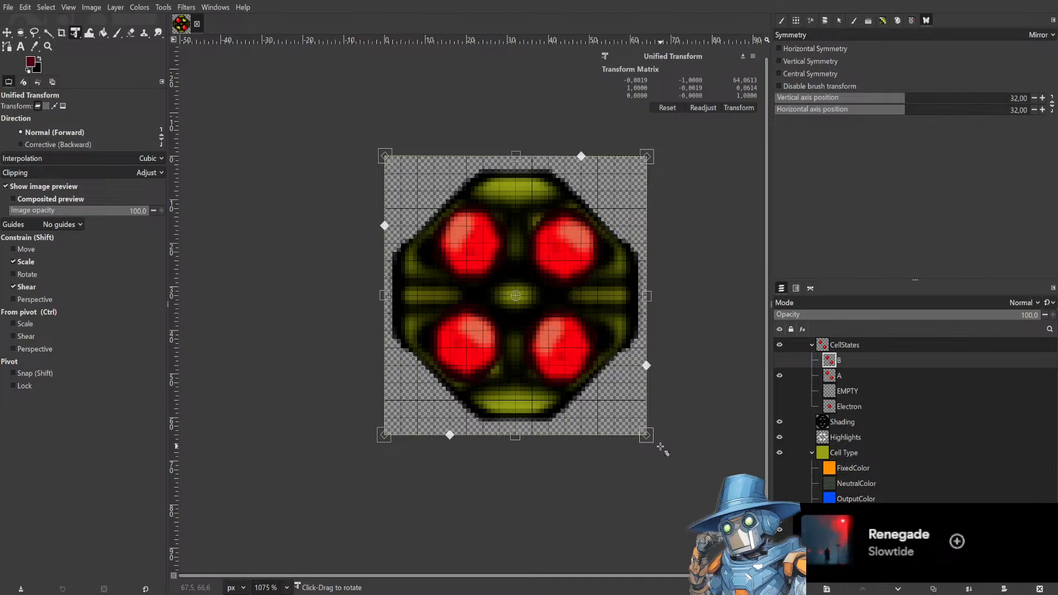
pyautogui.moveTo(661, 447); pyautogui.dragTo(680, 439)
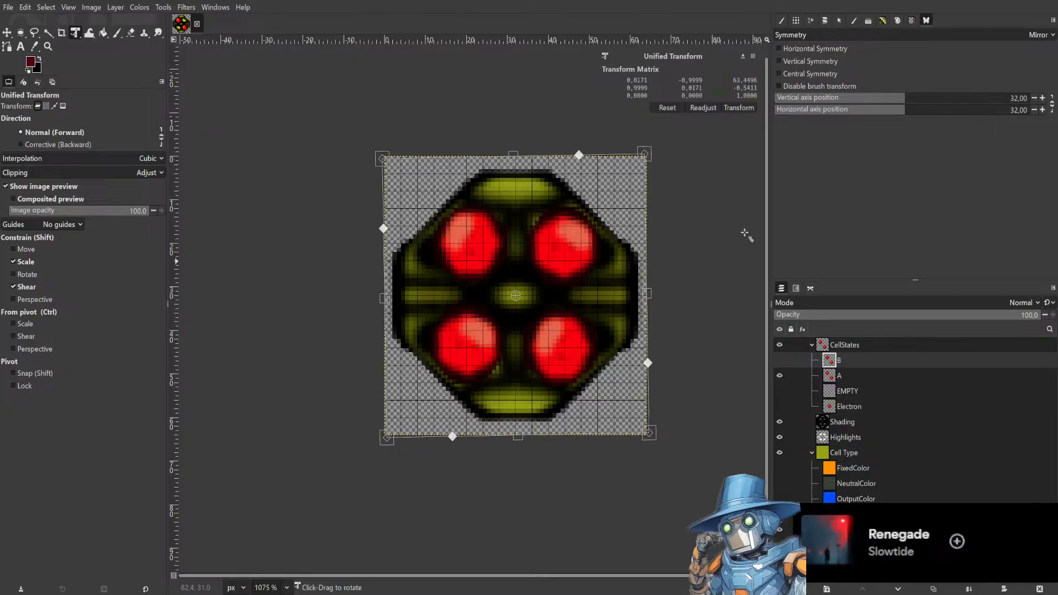
pyautogui.click(739, 108)
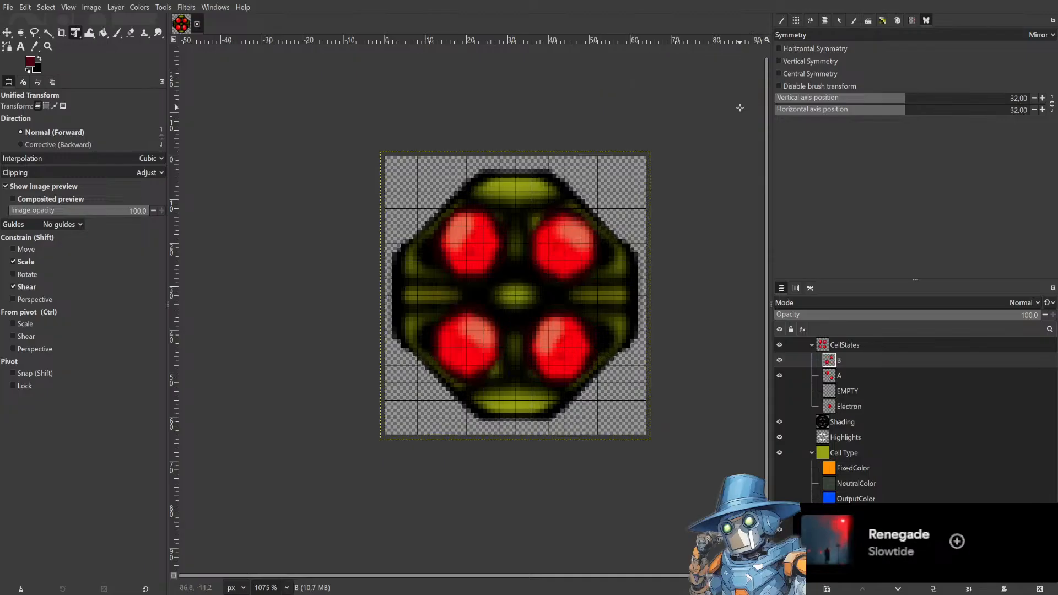
# Compare layers A and B by toggling their visibility, and save the image.
pyautogui.click(780, 377)
pyautogui.click(780, 375)
pyautogui.click(779, 360)
pyautogui.click(780, 360)
pyautogui.click(779, 361)
pyautogui.click(779, 361)
pyautogui.click(779, 361)
pyautogui.click(780, 361)
pyautogui.click(779, 361)
pyautogui.hotkey('ctrl', 's')
# Duplicate the Electron layer and rename the copy UU.
pyautogui.click(779, 408)
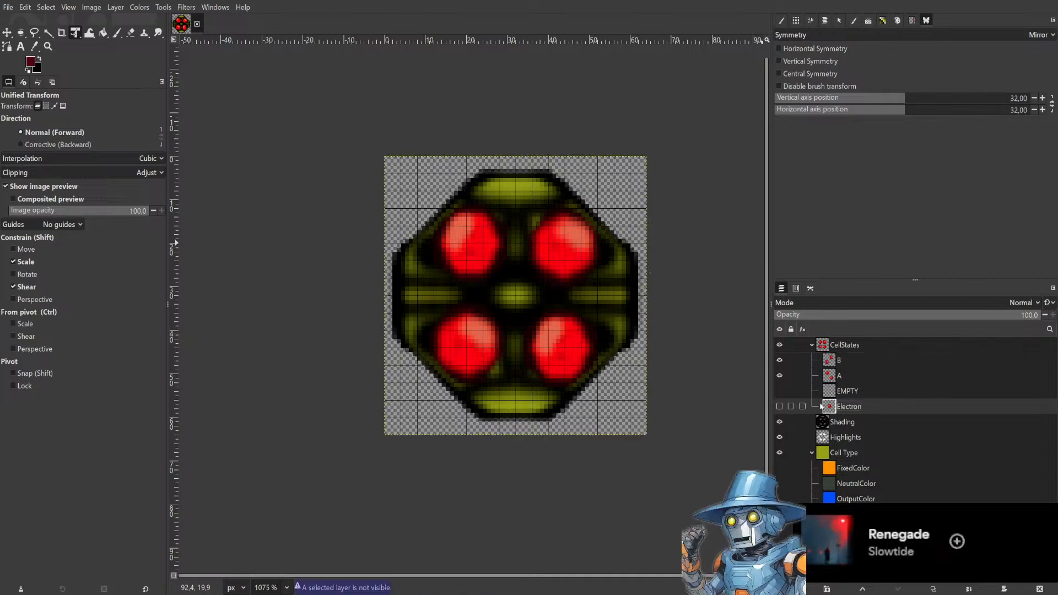
pyautogui.click(780, 408)
pyautogui.click(779, 408)
pyautogui.click(780, 408)
pyautogui.click(779, 408)
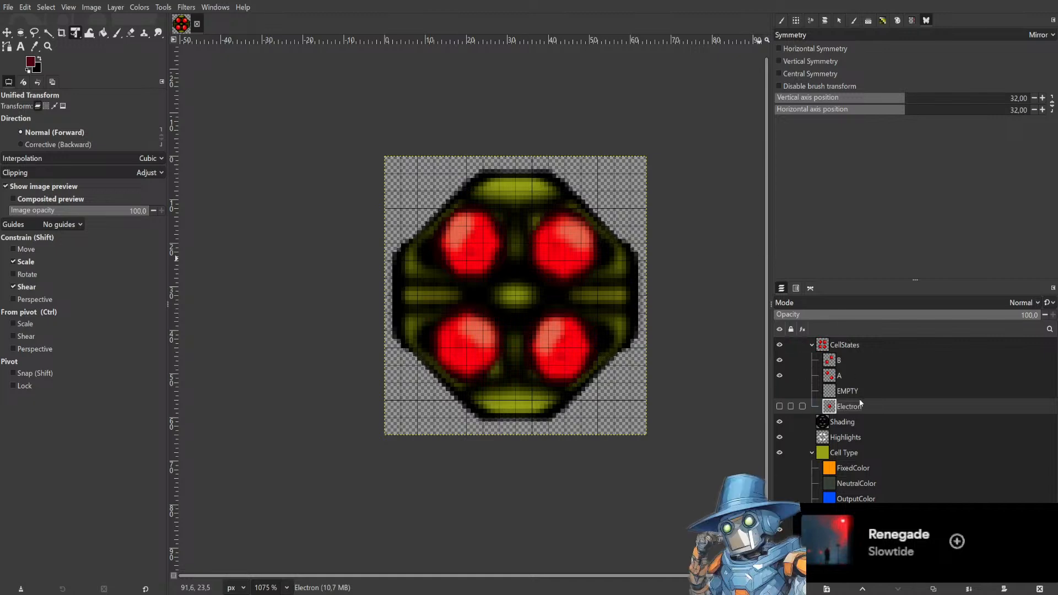
pyautogui.click(870, 351)
pyautogui.click(875, 408)
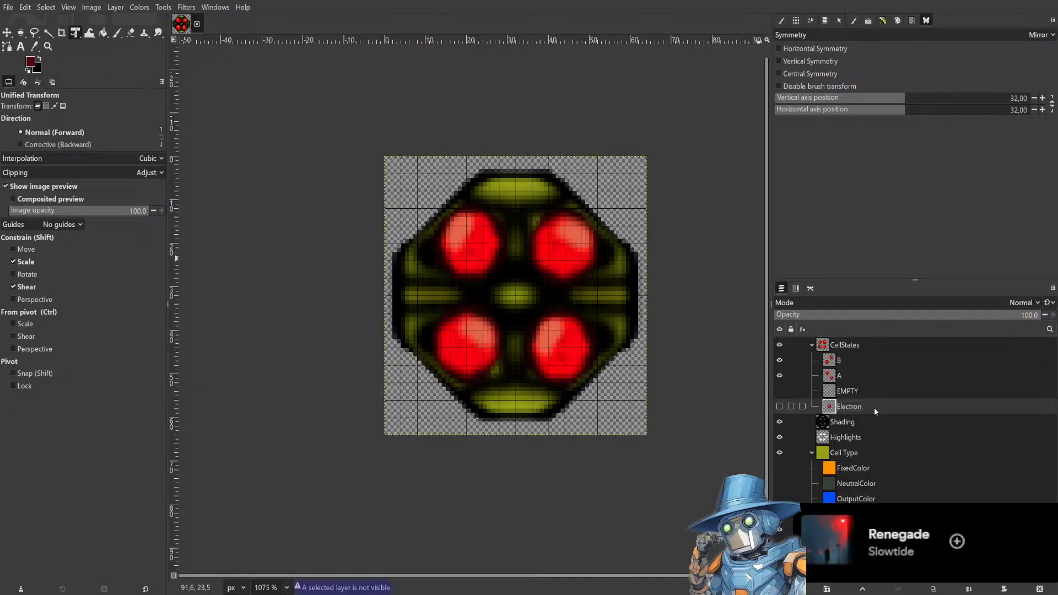
pyautogui.hotkey('shift', 'ctrl', 'd')
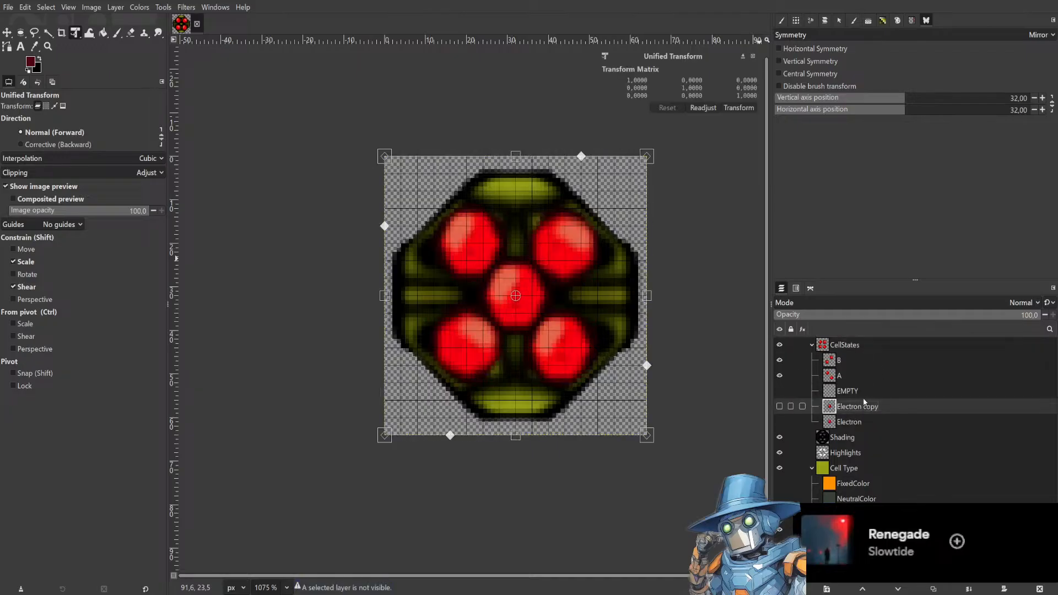
pyautogui.doubleClick(897, 409)
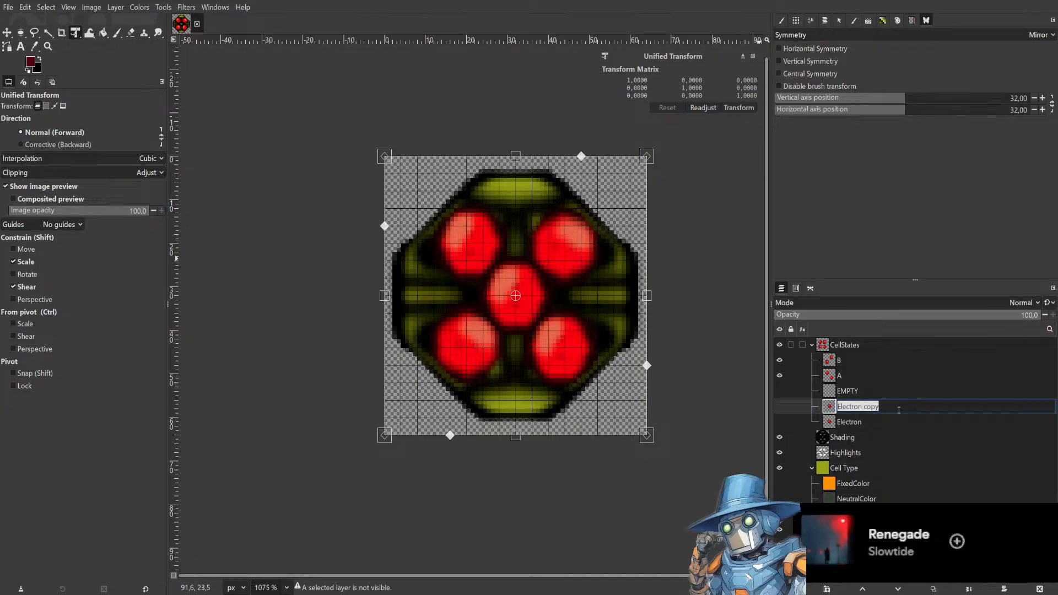
pyautogui.write('UU')
pyautogui.press('Return')
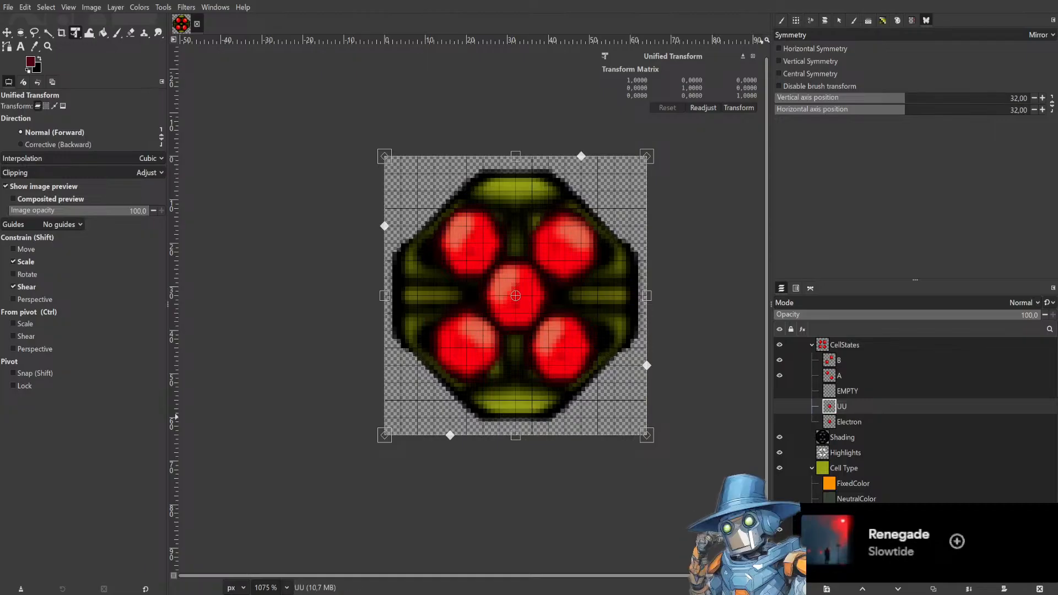
# Hide layers B and A, duplicate UU and move the copy's red core onto the upper-right segment.
pyautogui.click(779, 360)
pyautogui.click(779, 376)
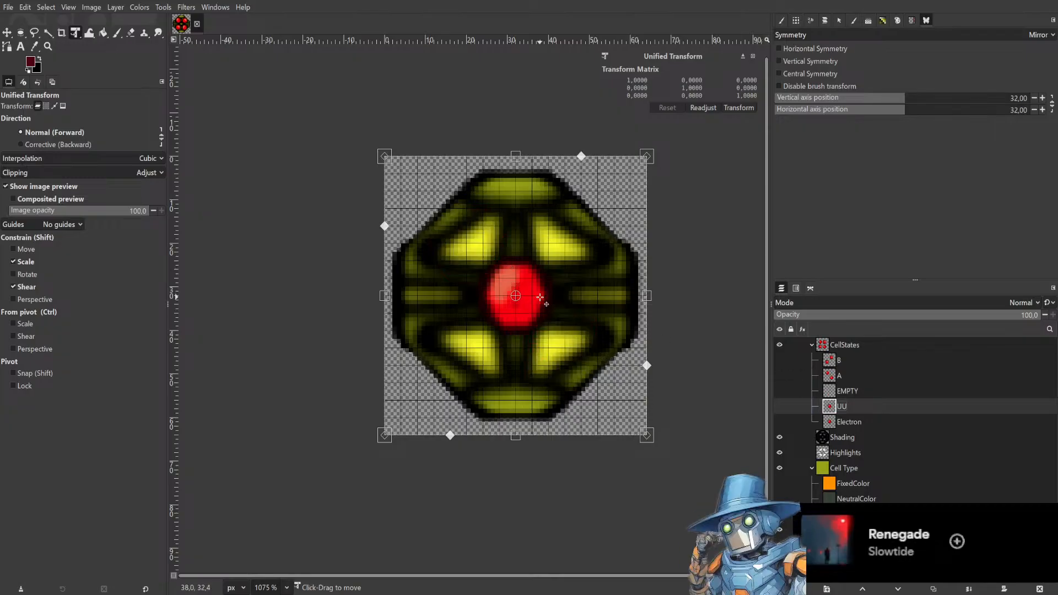
pyautogui.moveTo(536, 315); pyautogui.dragTo(487, 259)
pyautogui.hotkey('ctrl', 'c')
pyautogui.hotkey('ctrl', 'v')
pyautogui.moveTo(533, 315); pyautogui.dragTo(576, 259)
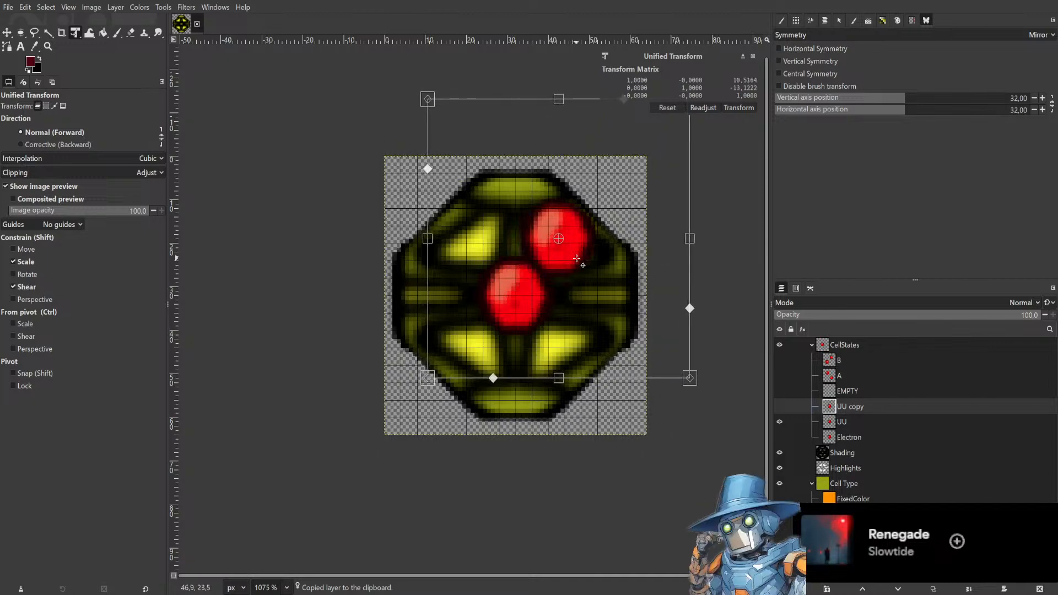
pyautogui.press('Return')
# Move layer UU's red core onto the upper-left segment.
pyautogui.click(866, 422)
pyautogui.moveTo(527, 314); pyautogui.dragTo(481, 257)
pyautogui.press('Return')
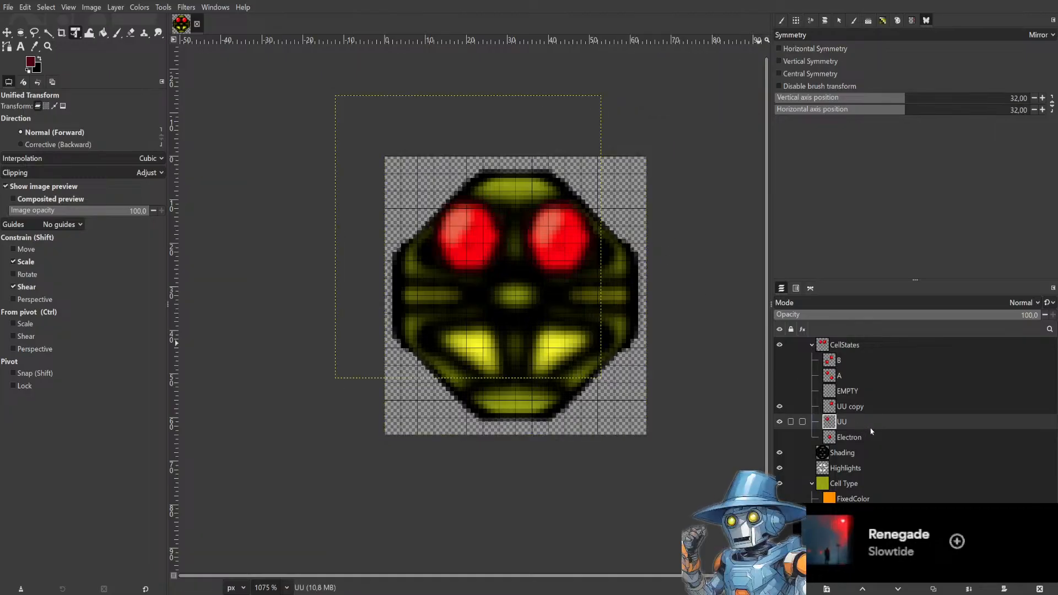
# Merge the UU copy down into layer UU.
pyautogui.click(872, 406)
pyautogui.click(932, 153)
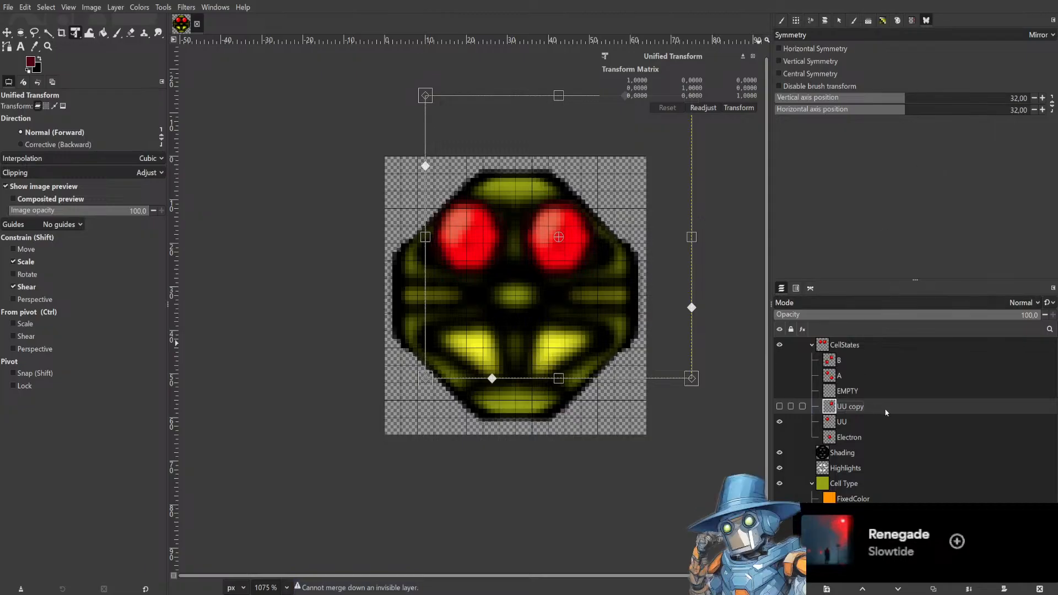
pyautogui.click(749, 111)
pyautogui.click(779, 406)
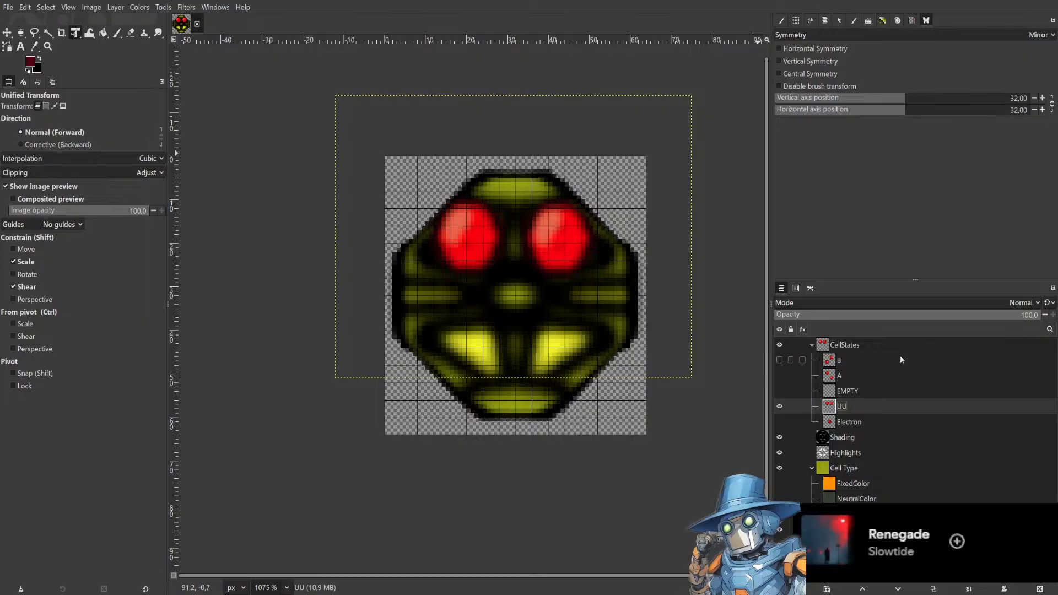
# Duplicate layer UU and move the copy down so its cores sit on the two lower segments.
pyautogui.hotkey('ctrl', 'c')
pyautogui.hotkey('ctrl', 'v')
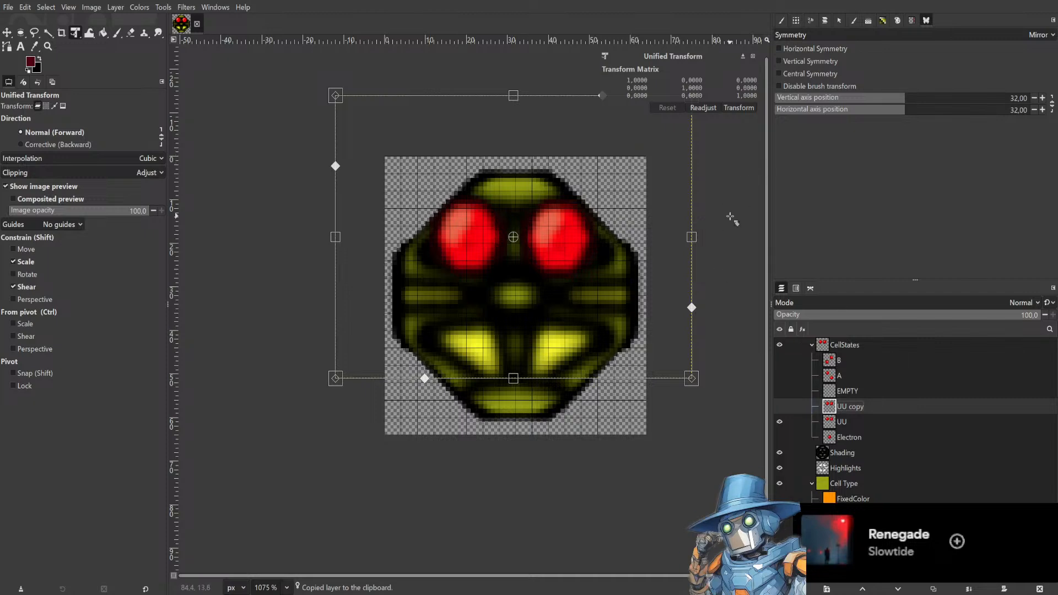
pyautogui.moveTo(731, 219); pyautogui.dragTo(687, 203)
pyautogui.hotkey('ctrl', 'z')
pyautogui.moveTo(613, 208); pyautogui.dragTo(614, 319)
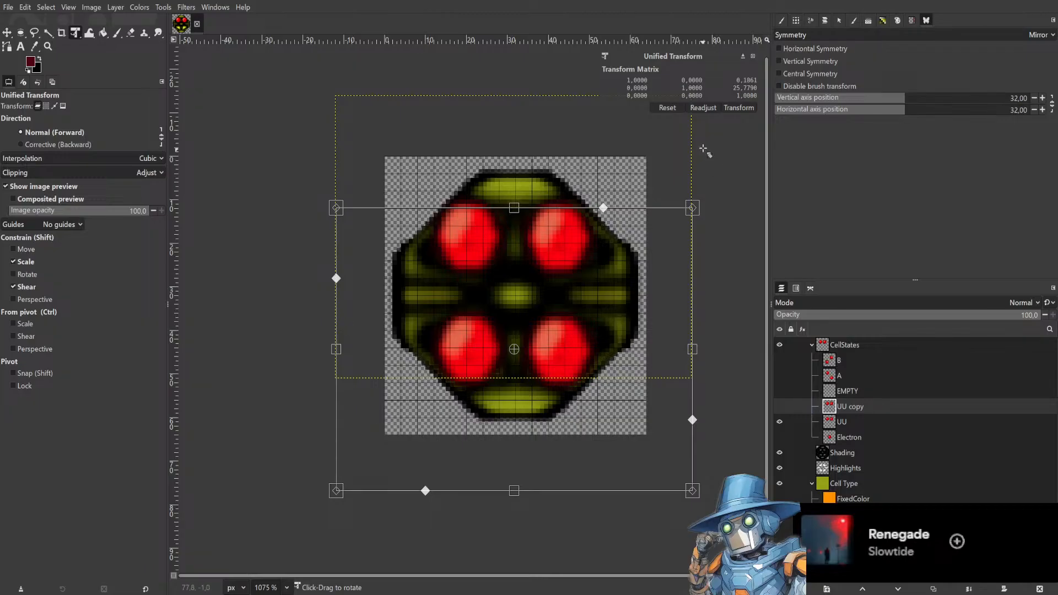
pyautogui.click(740, 109)
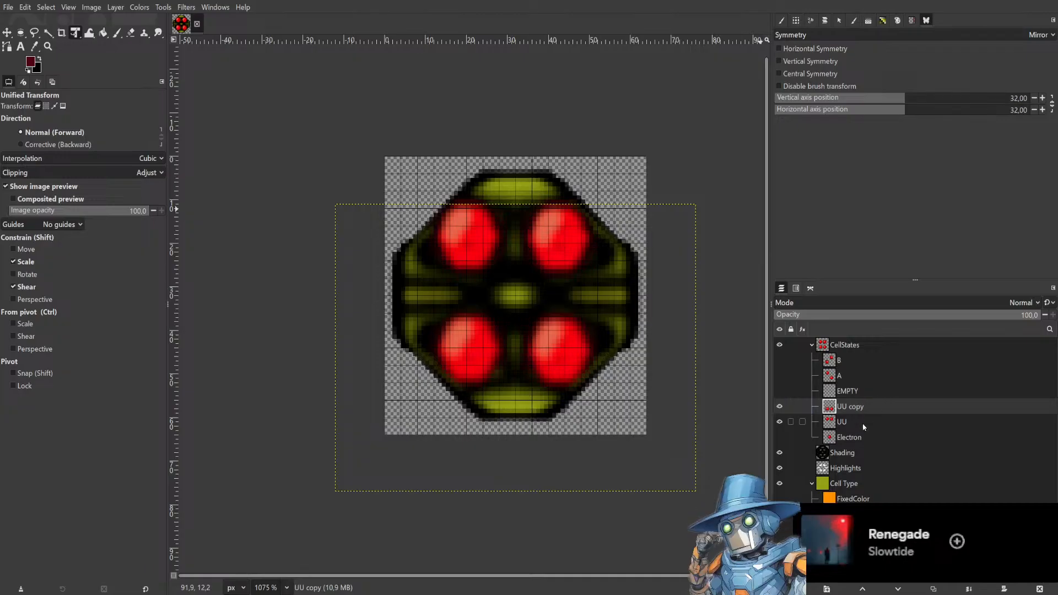
# Rename the moved copy DD.
pyautogui.click(927, 426)
pyautogui.doubleClick(870, 407)
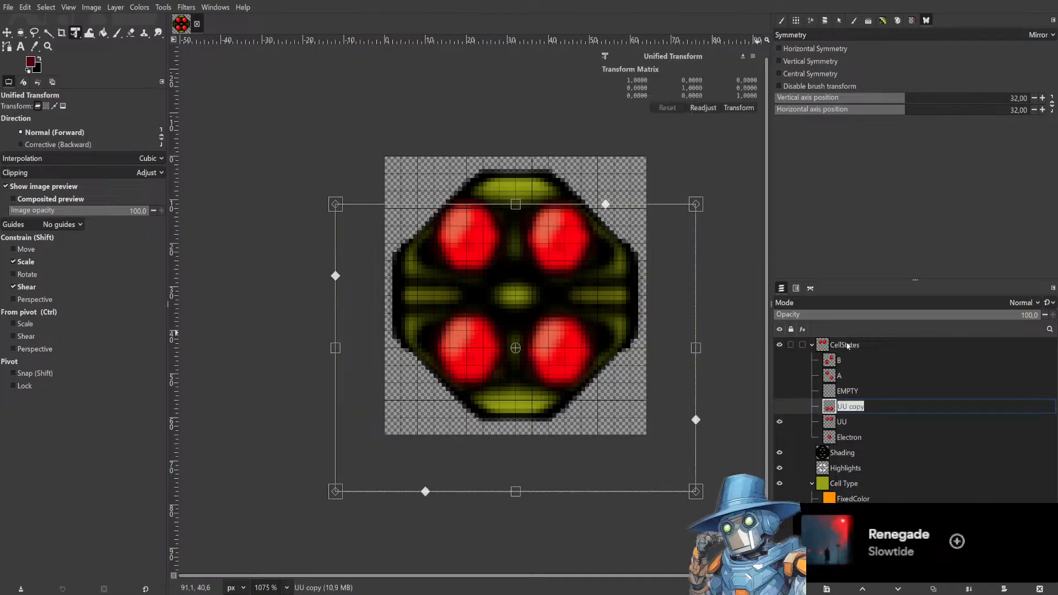
pyautogui.write('DD')
pyautogui.press('Return')
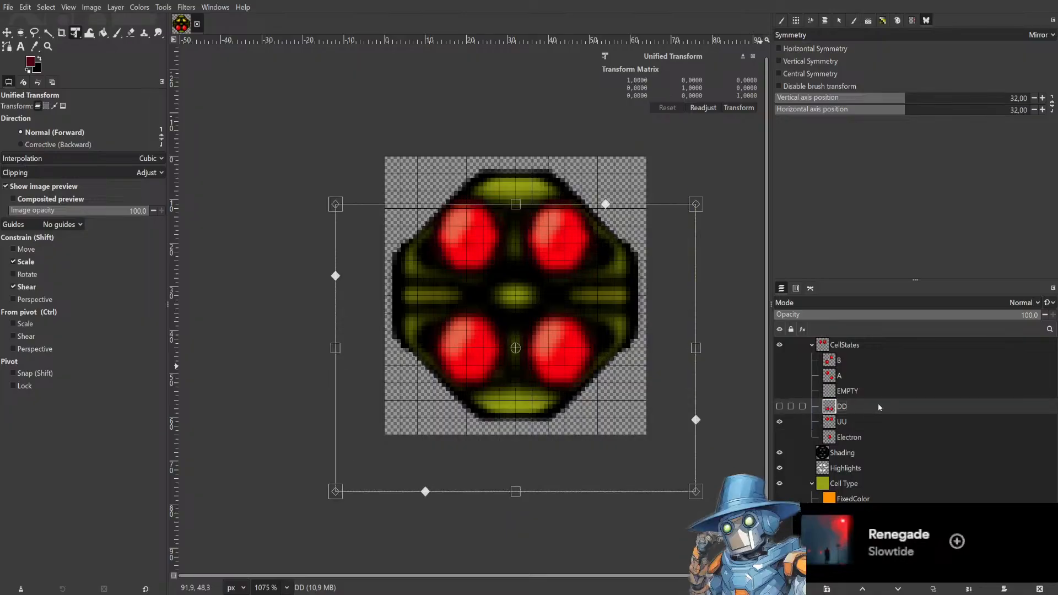
# Duplicate layer DD and rotate and move the copy so its cores sit on the two right-hand segments.
pyautogui.hotkey('ctrl', 'c')
pyautogui.hotkey('ctrl', 'v')
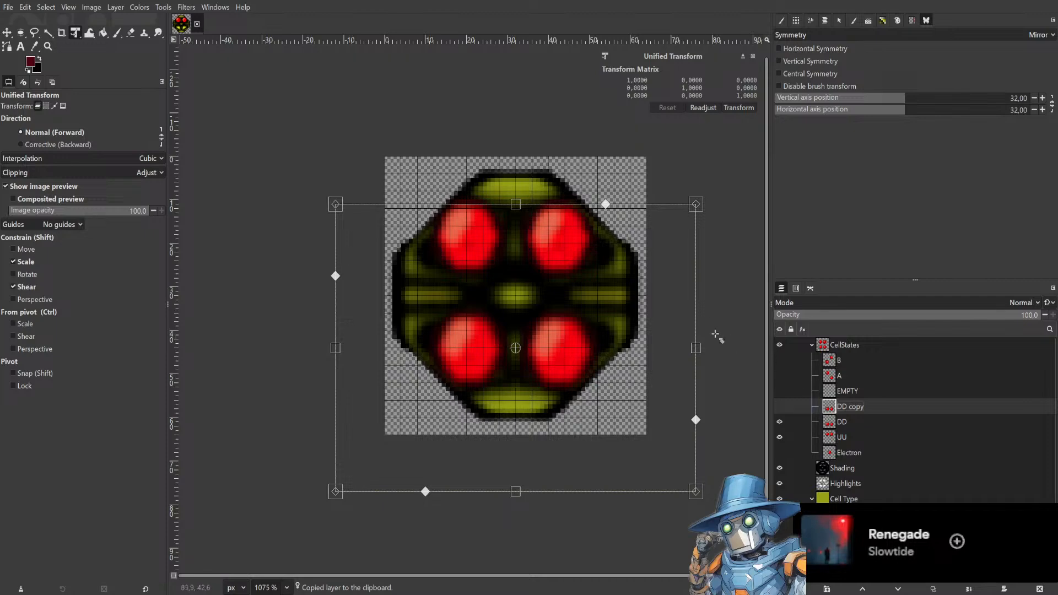
pyautogui.moveTo(710, 289); pyautogui.dragTo(557, 506)
pyautogui.moveTo(523, 422); pyautogui.dragTo(575, 365)
pyautogui.press('Return')
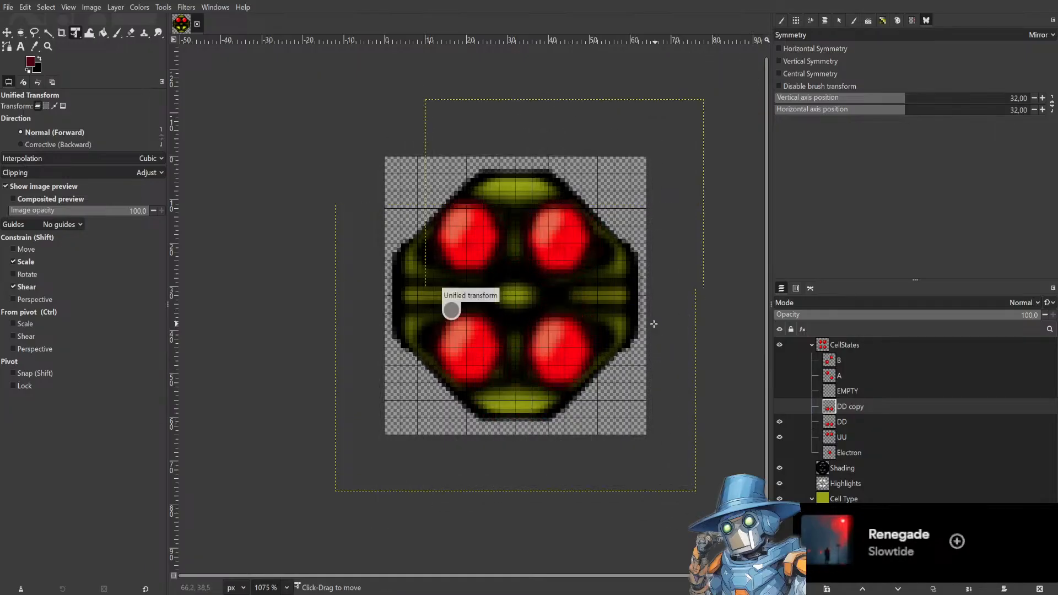
# Rename the rotated copy RR.
pyautogui.doubleClick(879, 408)
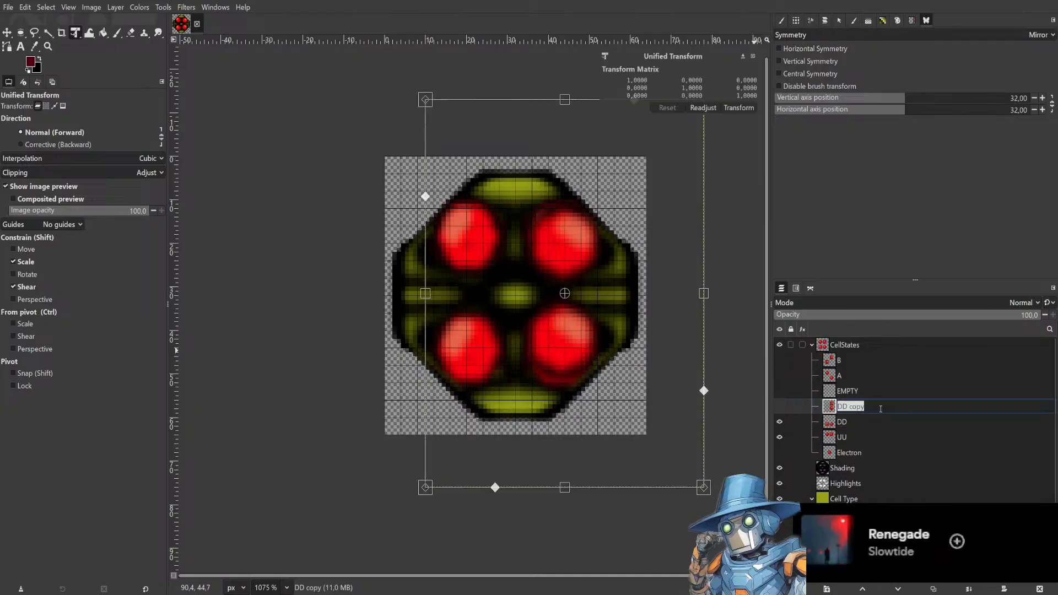
pyautogui.write('RR')
pyautogui.press('Return')
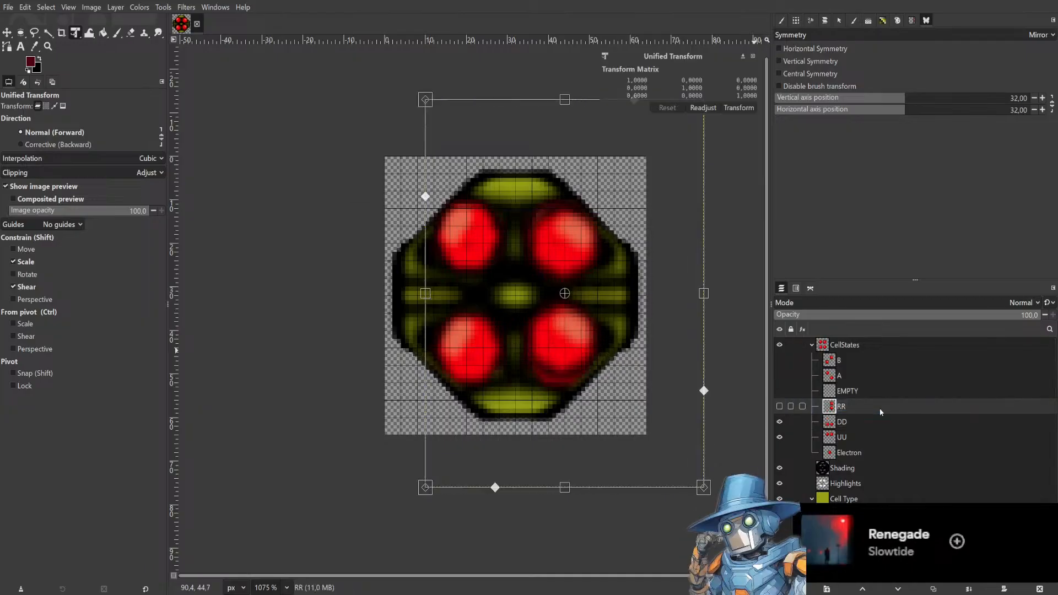
# Hide layers DD and UU, duplicate RR and move the copy onto the two left-hand segments.
pyautogui.click(780, 422)
pyautogui.click(780, 437)
pyautogui.hotkey('ctrl', 'c')
pyautogui.hotkey('ctrl', 'shift', 'd')
pyautogui.click(780, 423)
pyautogui.moveTo(720, 351); pyautogui.dragTo(592, 349)
pyautogui.hotkey('ctrl', 'z')
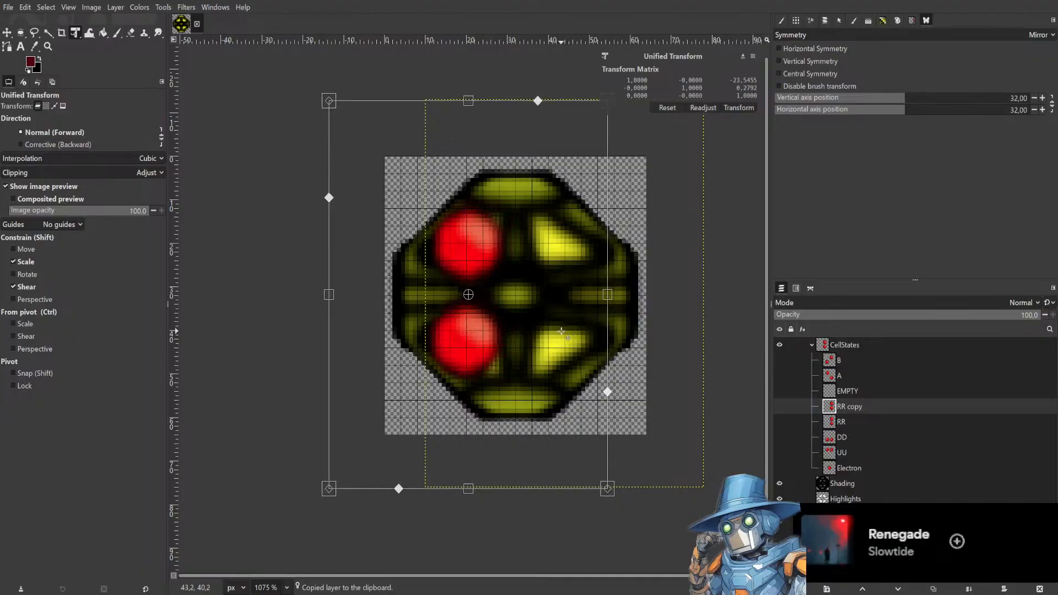
pyautogui.click(738, 108)
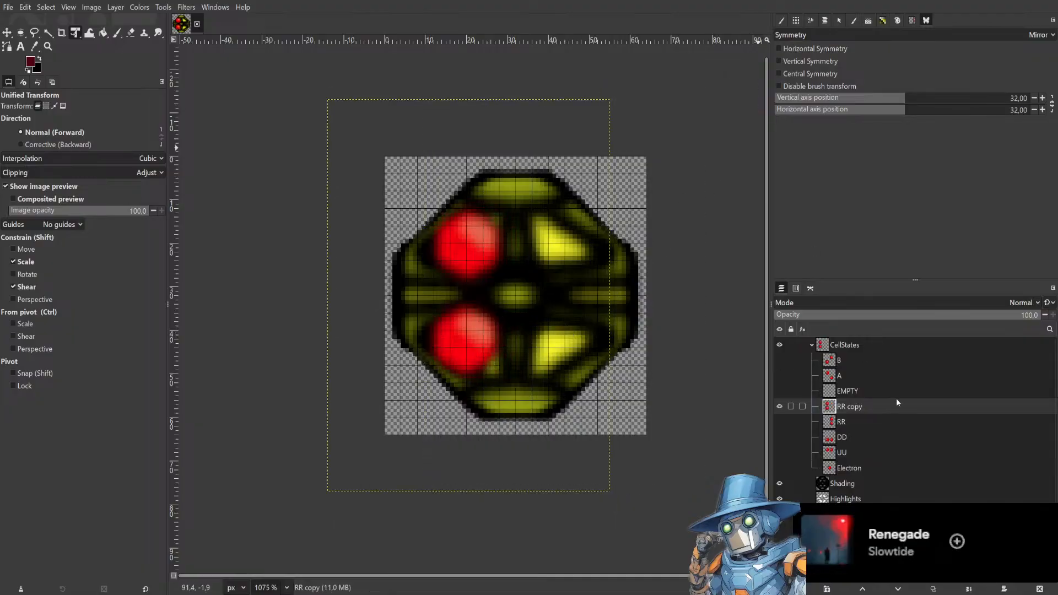
# Rename the left-hand copy LL.
pyautogui.doubleClick(874, 406)
pyautogui.write('LL')
pyautogui.press('Return')
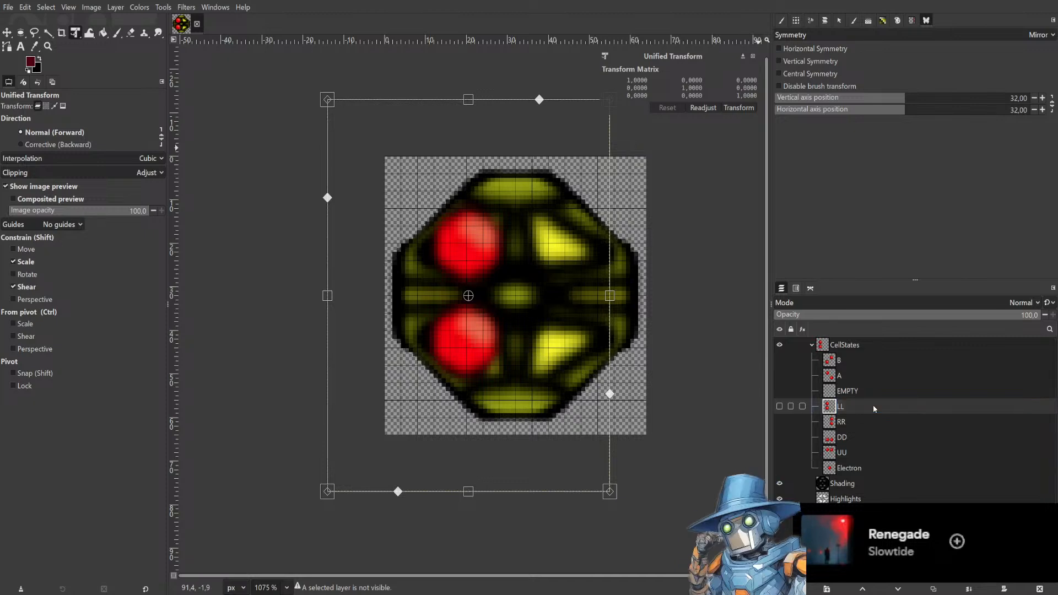
pyautogui.press('Escape')
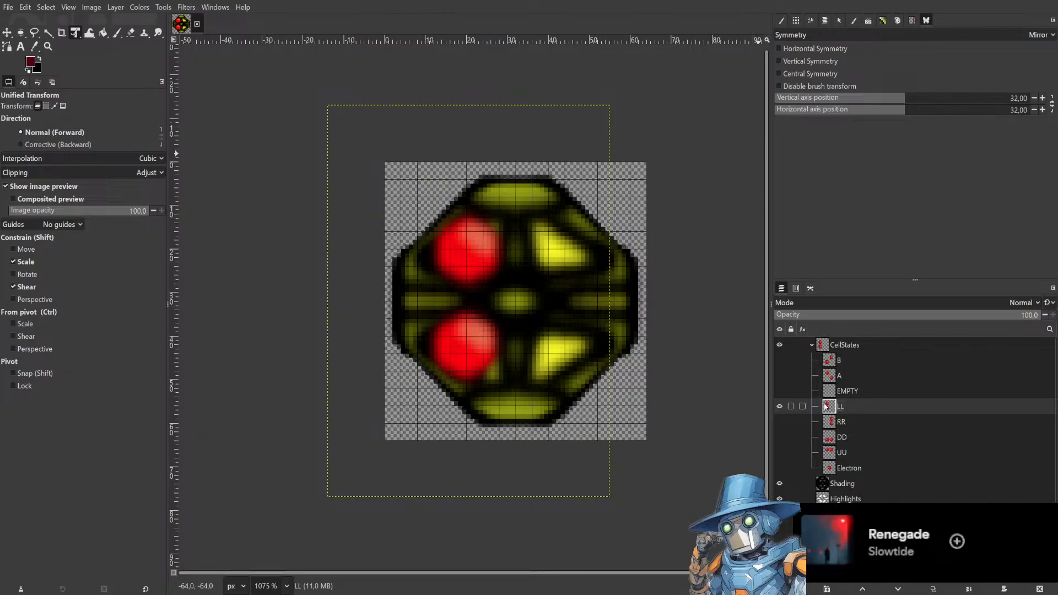
pyautogui.scroll(-1, 825, 406)
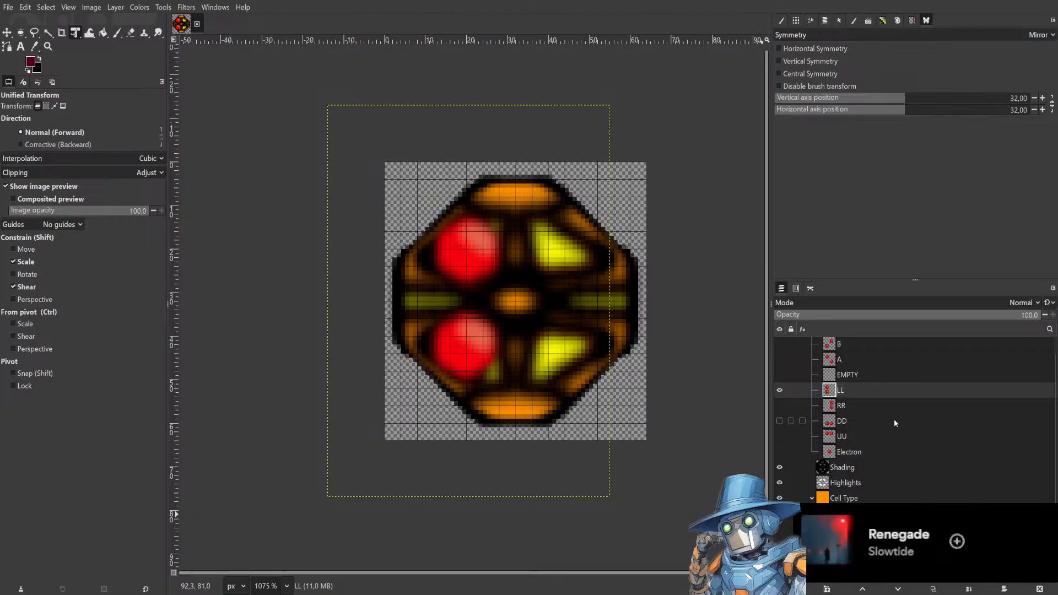
pyautogui.scroll(1, 894, 419)
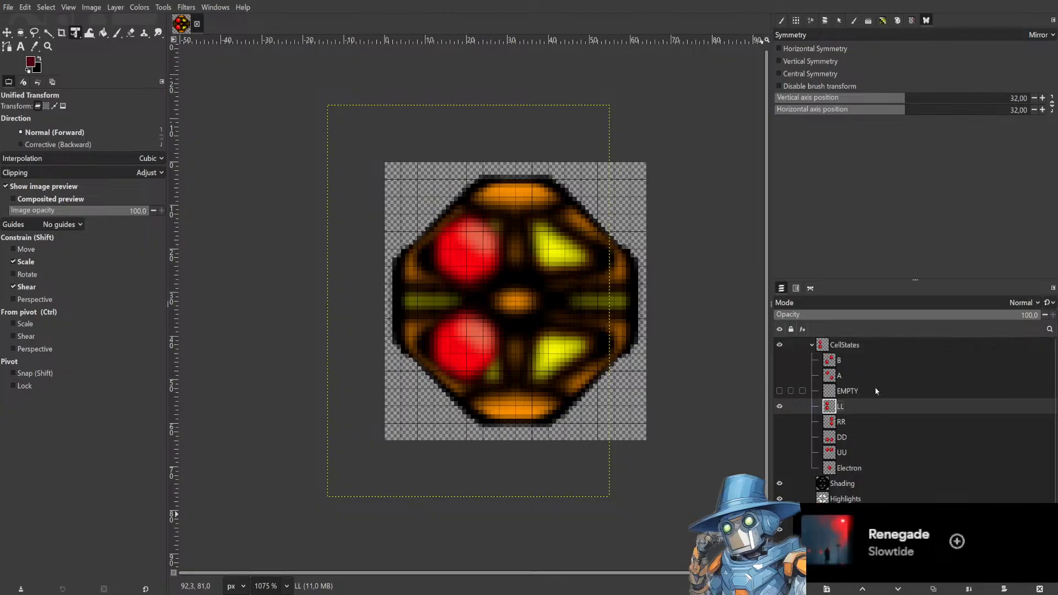
# Toggle the visibility of layers RR, LL, B and A to preview each cell state on the sprite.
pyautogui.click(780, 422)
pyautogui.click(780, 421)
pyautogui.click(780, 407)
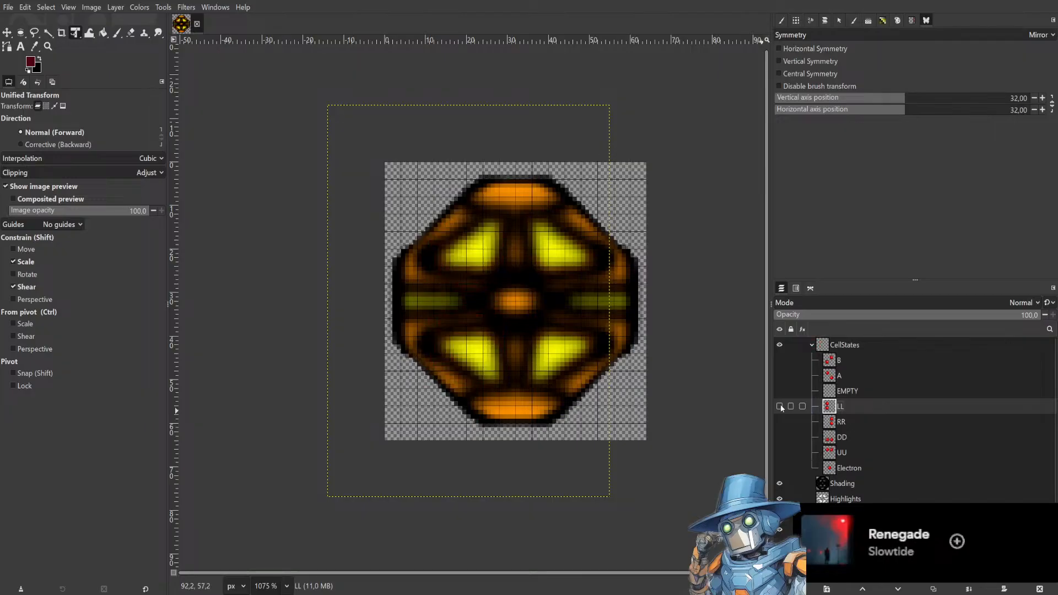
pyautogui.click(780, 361)
pyautogui.click(780, 361)
pyautogui.click(780, 376)
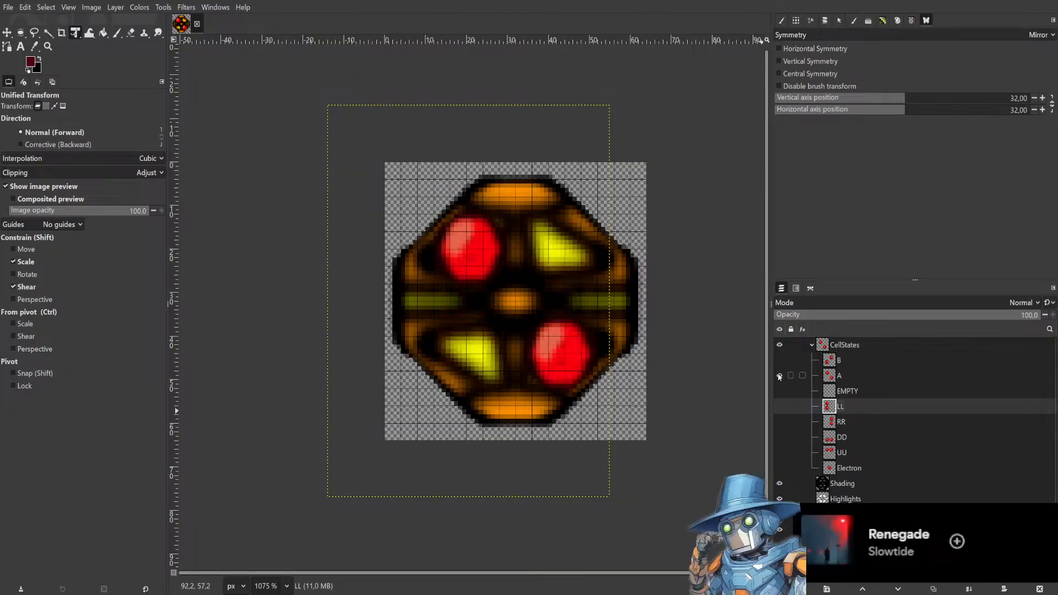
pyautogui.click(779, 376)
pyautogui.click(780, 361)
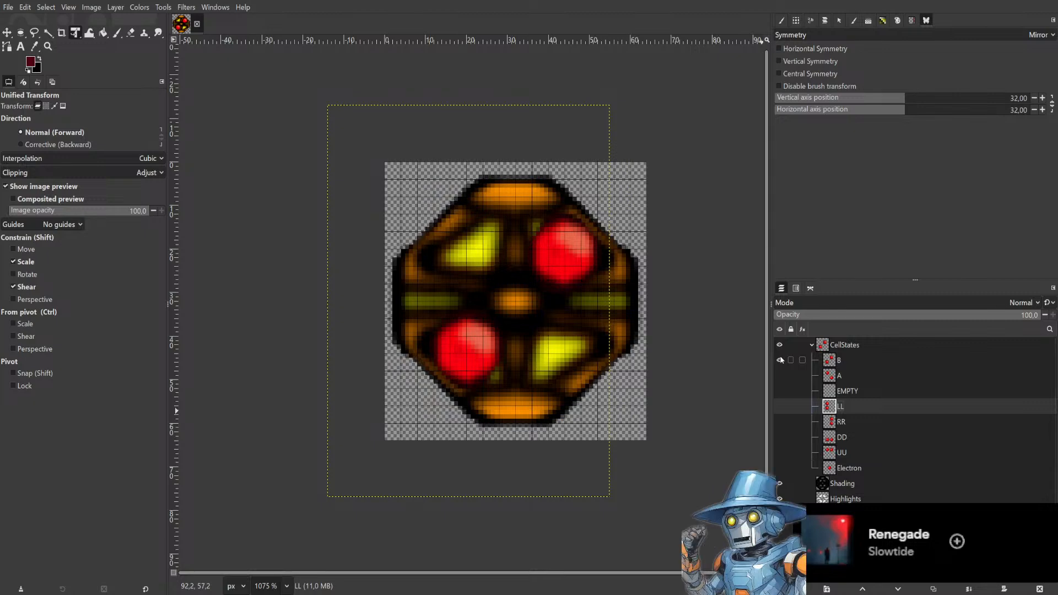
pyautogui.click(780, 361)
pyautogui.click(780, 375)
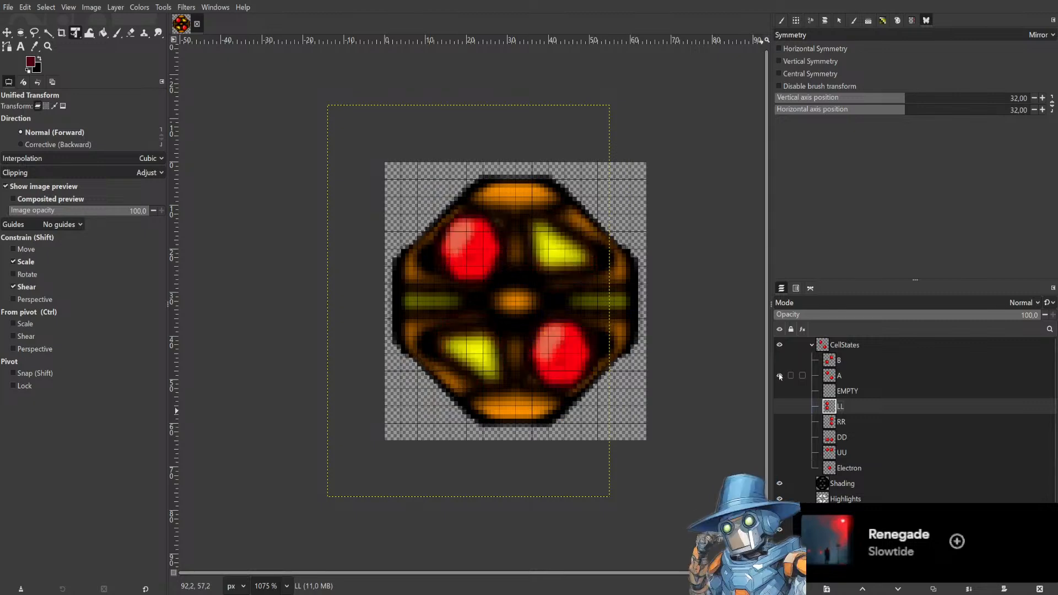
pyautogui.click(779, 376)
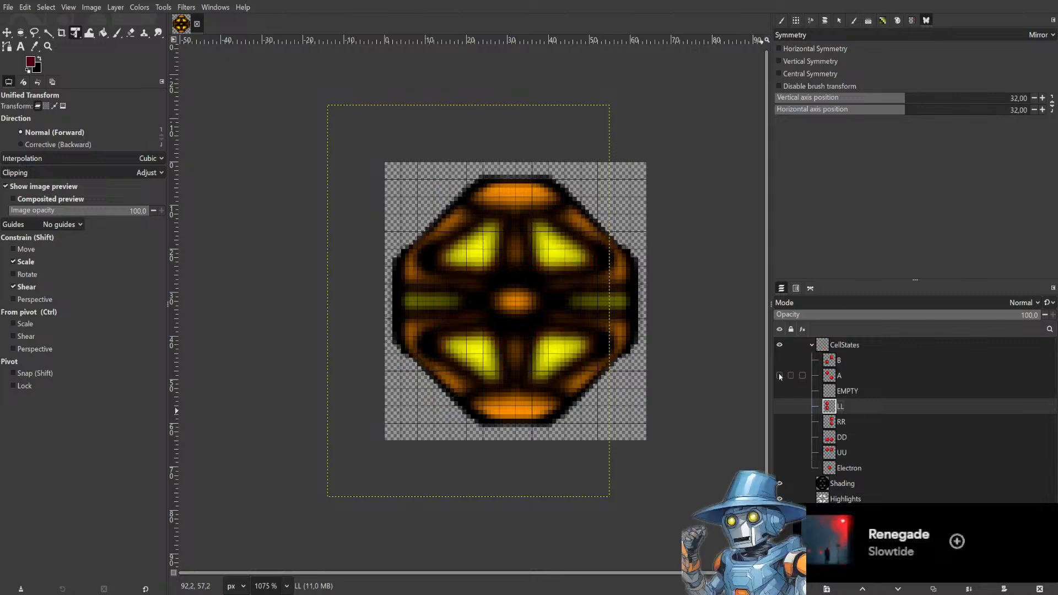
# Toggle the visibility of layers LL, RR, DD and UU one at a time to compare their core positions.
pyautogui.click(781, 406)
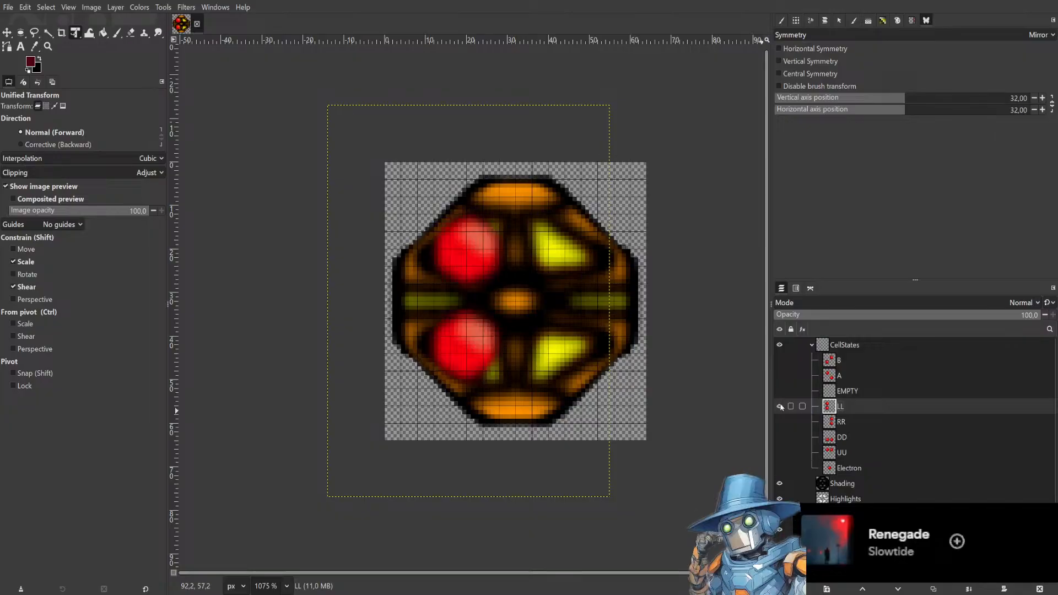
pyautogui.click(781, 407)
pyautogui.click(780, 406)
pyautogui.click(781, 406)
pyautogui.click(780, 421)
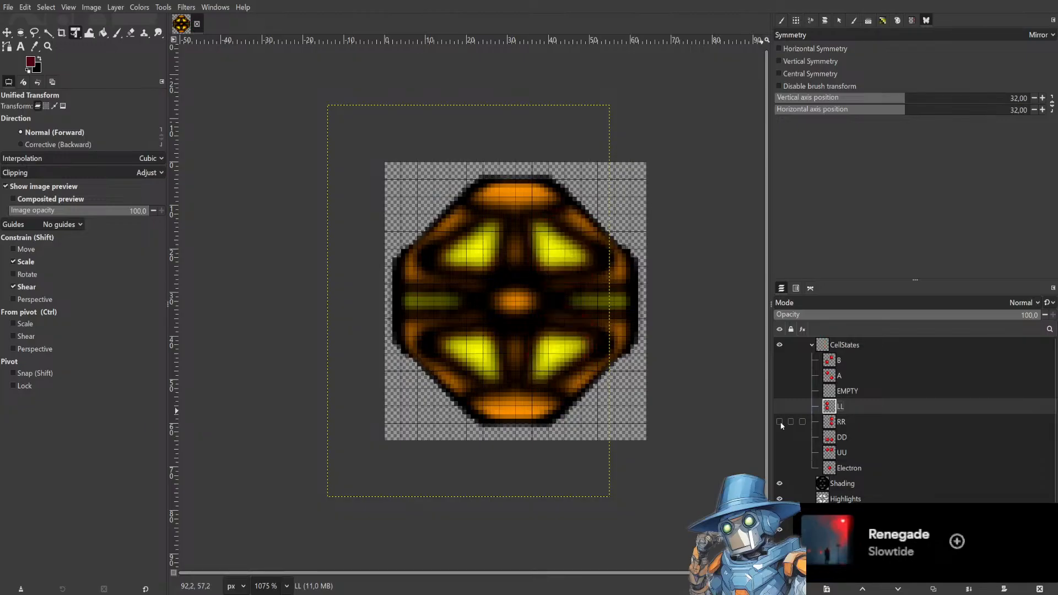
pyautogui.click(780, 437)
pyautogui.click(780, 437)
pyautogui.click(780, 453)
pyautogui.click(780, 453)
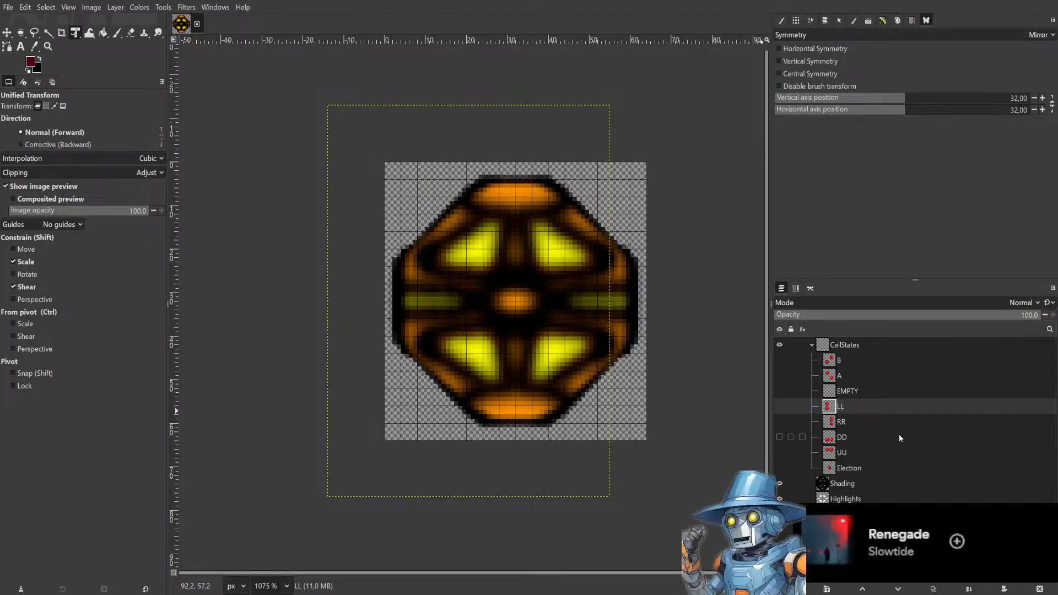
pyautogui.scroll(-1, 899, 435)
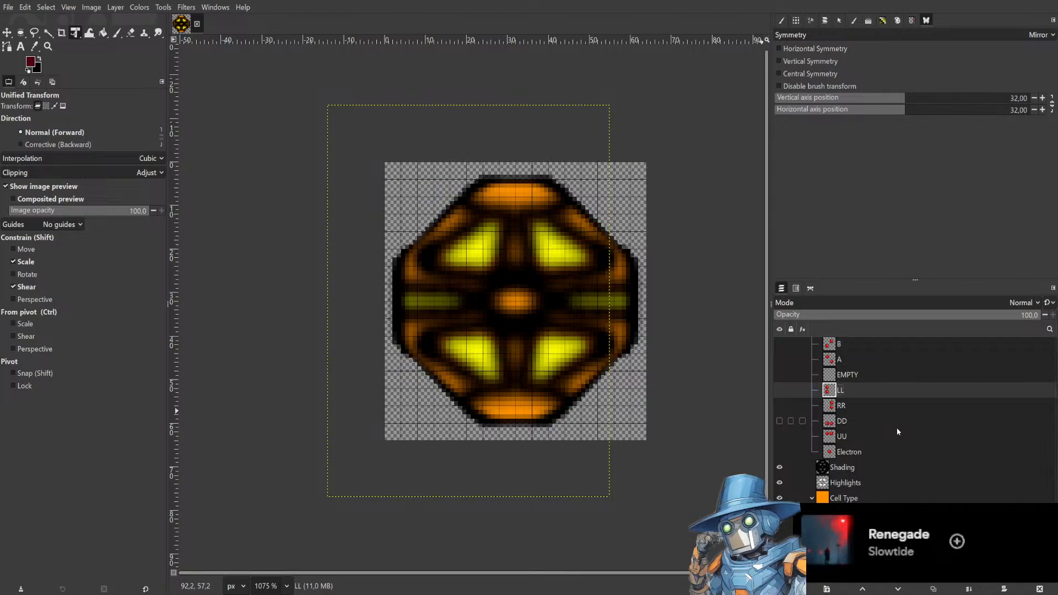
pyautogui.scroll(1, 897, 428)
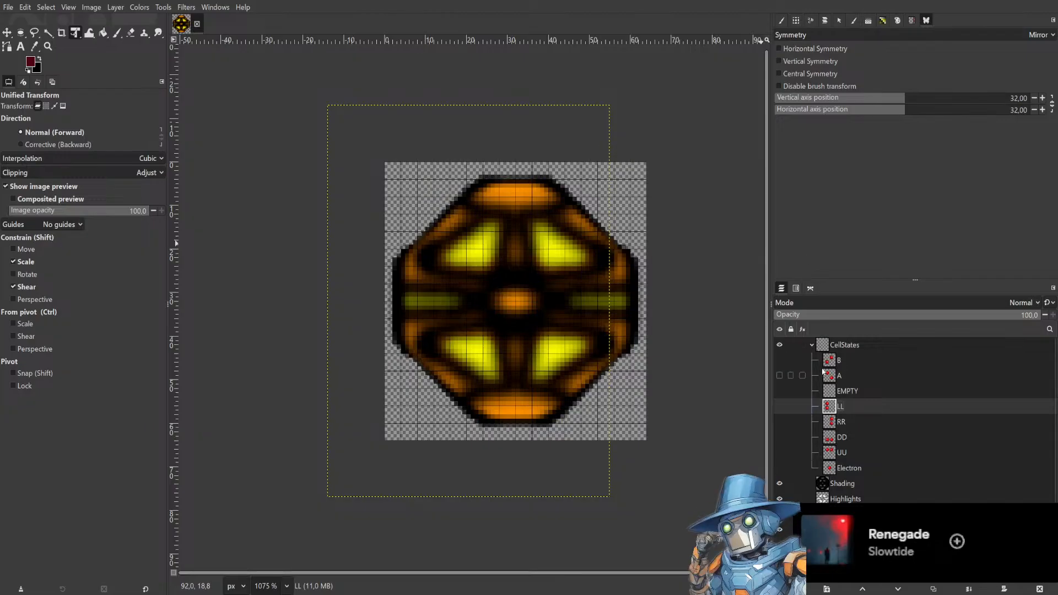
# Show the CellStates group and turn on the visibility of every state layer inside it.
pyautogui.click(868, 345)
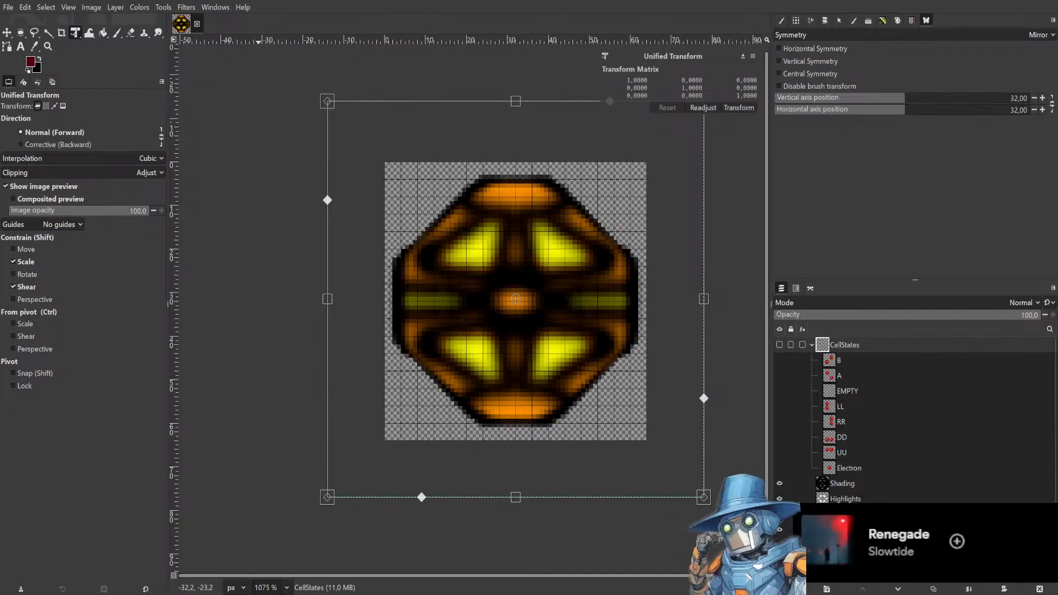
pyautogui.click(780, 345)
pyautogui.click(780, 361)
pyautogui.click(780, 363)
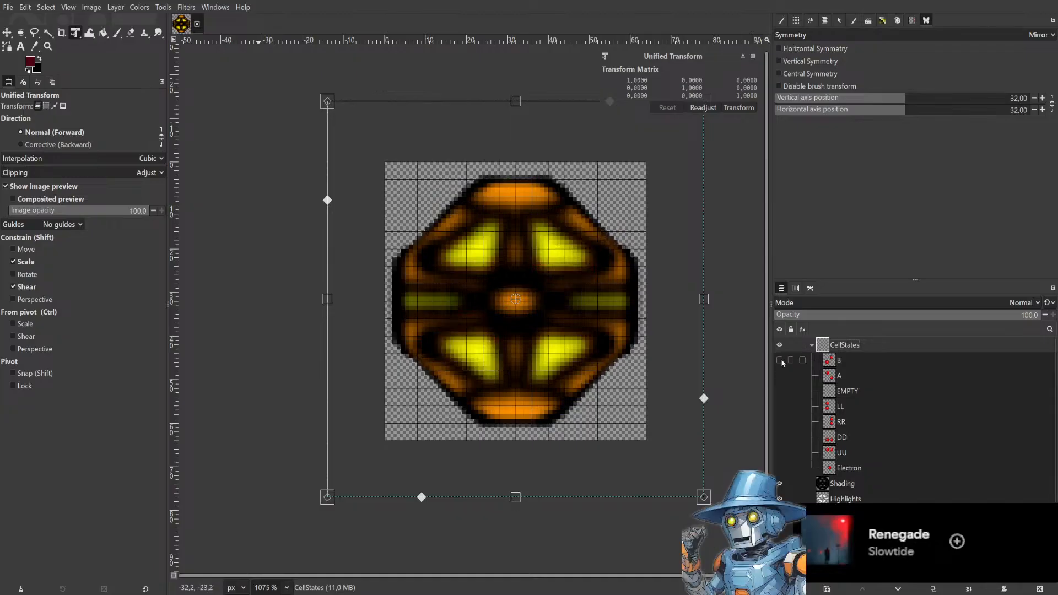
pyautogui.click(781, 360)
pyautogui.click(780, 376)
pyautogui.click(780, 391)
pyautogui.click(780, 407)
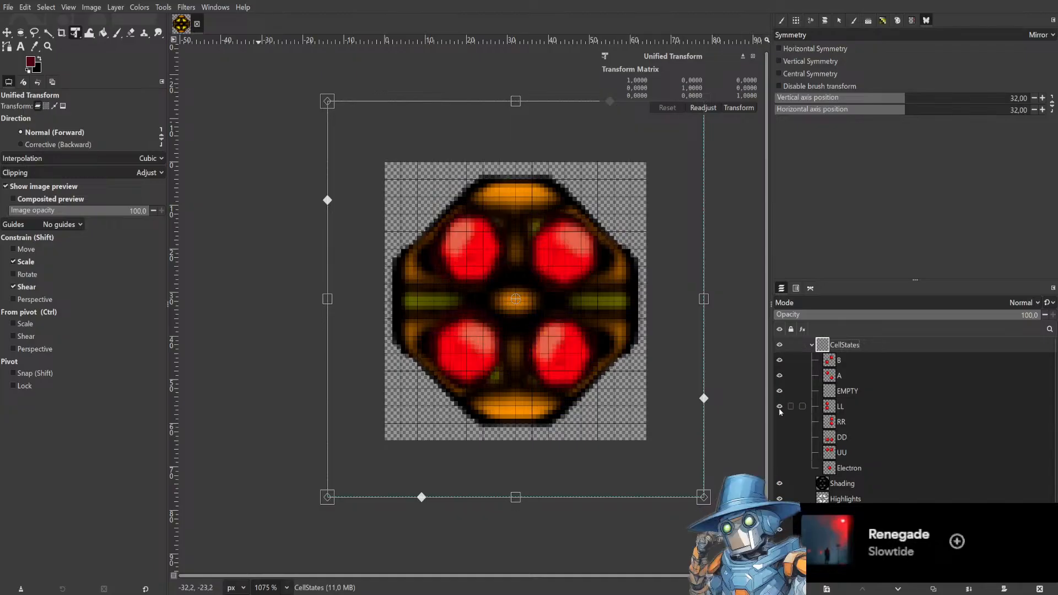
pyautogui.click(780, 422)
pyautogui.click(780, 437)
pyautogui.click(780, 452)
pyautogui.click(780, 468)
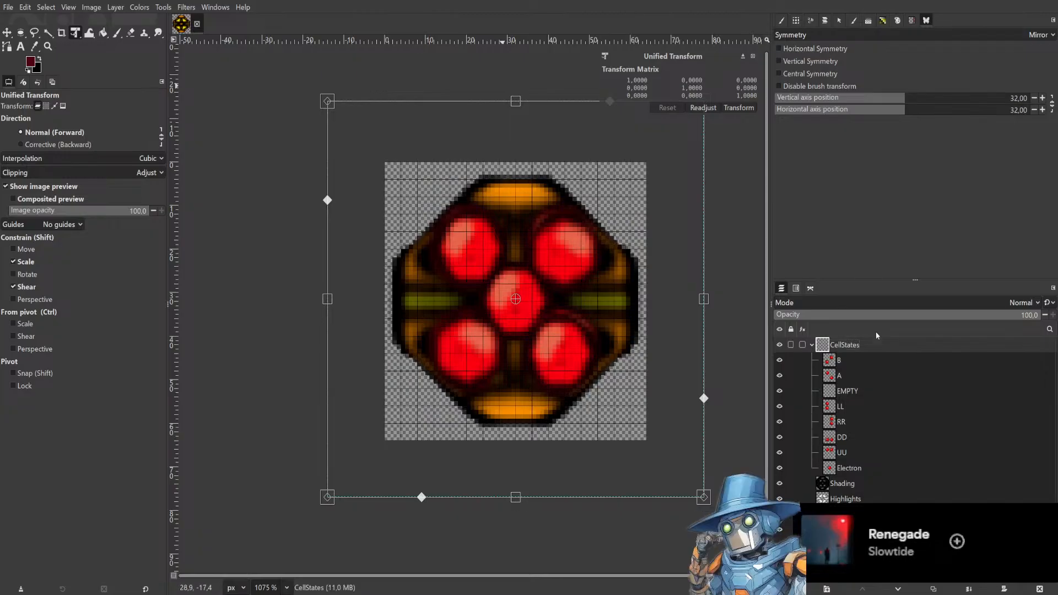
# Select the state layers from B to Electron together and toggle their visibility.
pyautogui.click(873, 359)
pyautogui.keyDown('ctrl'); pyautogui.click(870, 471); pyautogui.keyUp('ctrl')
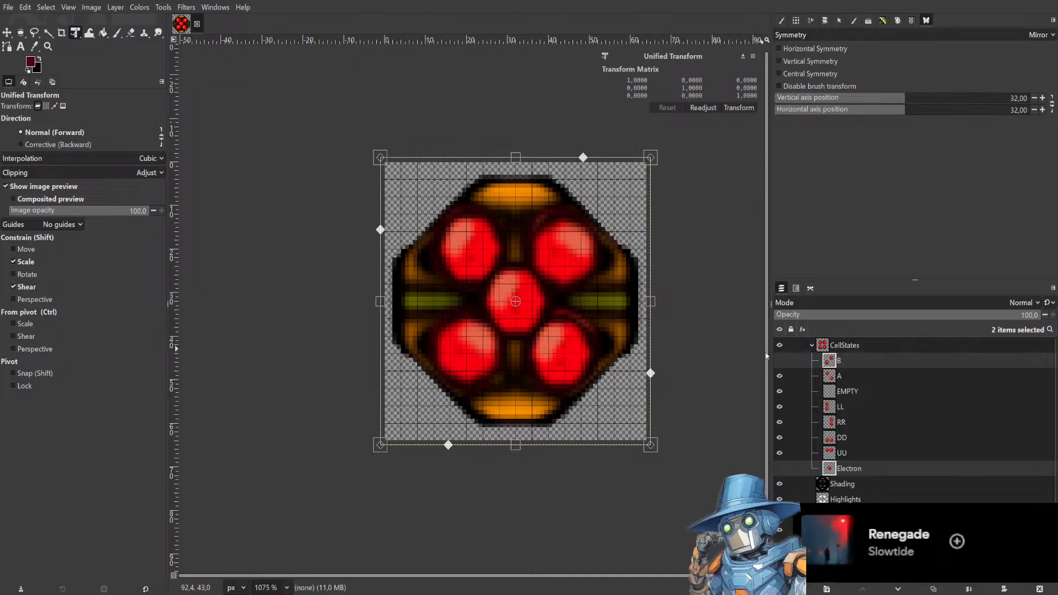
pyautogui.keyDown('shift'); pyautogui.click(871, 376); pyautogui.keyUp('shift')
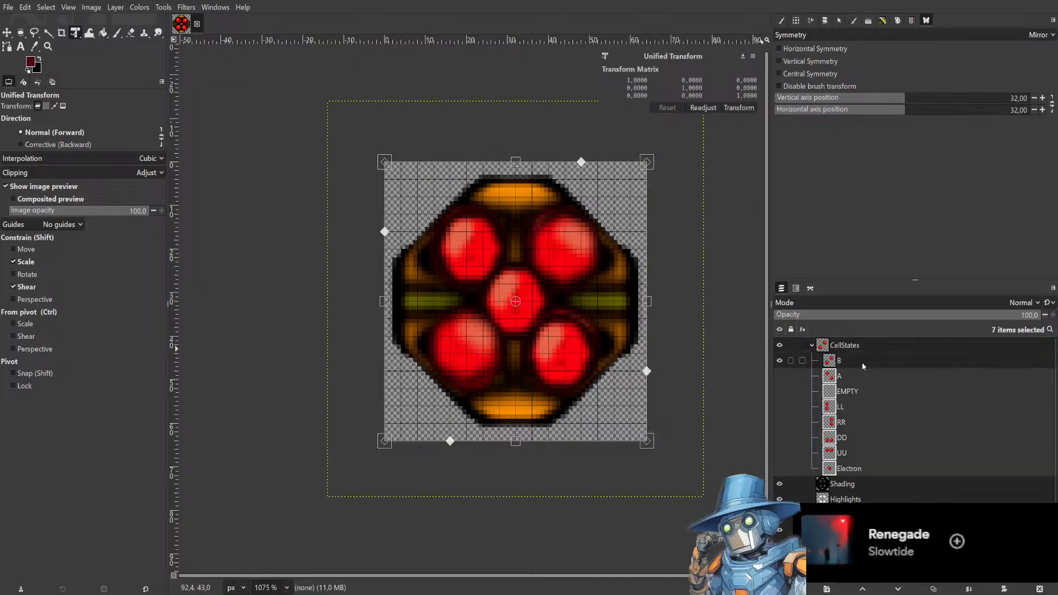
pyautogui.keyDown('ctrl'); pyautogui.click(862, 363); pyautogui.keyUp('ctrl')
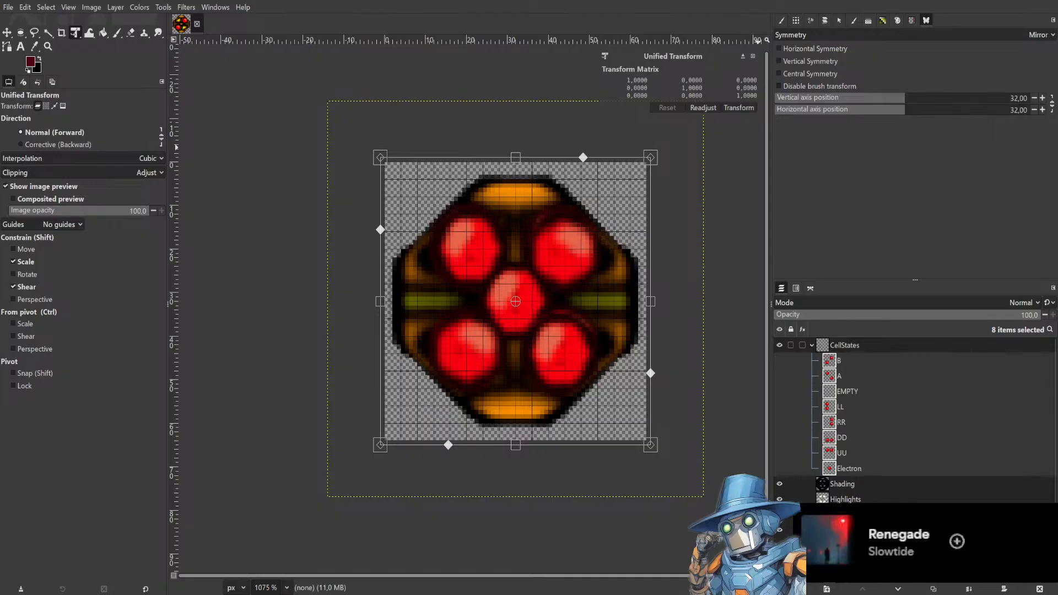
pyautogui.click(779, 376)
pyautogui.click(779, 391)
pyautogui.click(780, 406)
pyautogui.click(780, 438)
pyautogui.click(779, 454)
pyautogui.click(779, 468)
pyautogui.click(924, 359)
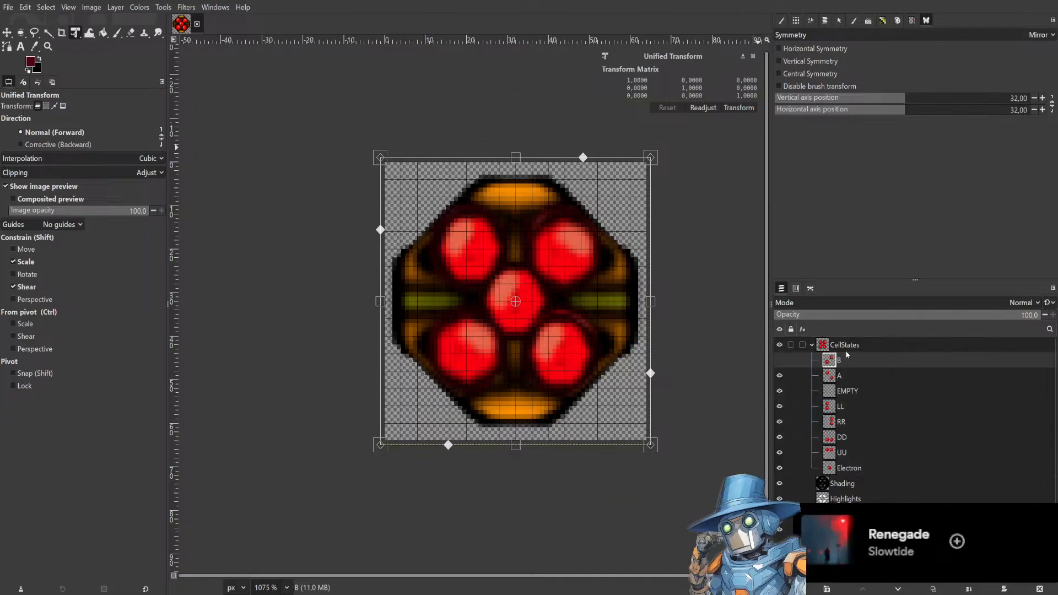
# Toggle the CellStates group's visibility off and back on.
pyautogui.click(871, 345)
pyautogui.click(779, 345)
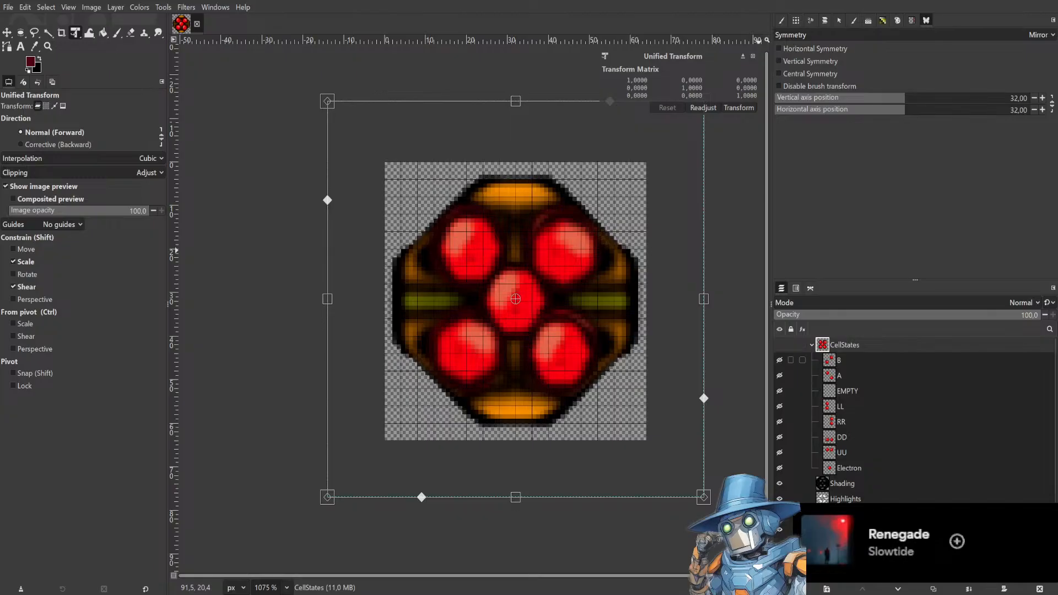
pyautogui.click(779, 345)
pyautogui.click(866, 360)
pyautogui.keyDown('shift'); pyautogui.click(865, 373); pyautogui.keyUp('shift')
pyautogui.click(865, 361)
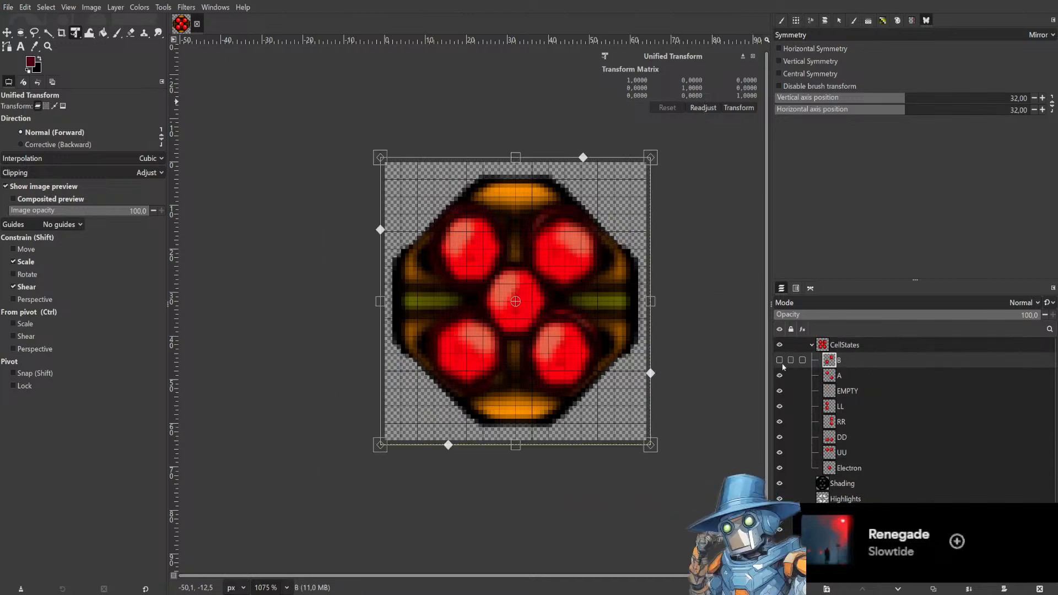
pyautogui.keyDown('ctrl'); pyautogui.click(874, 378); pyautogui.keyUp('ctrl')
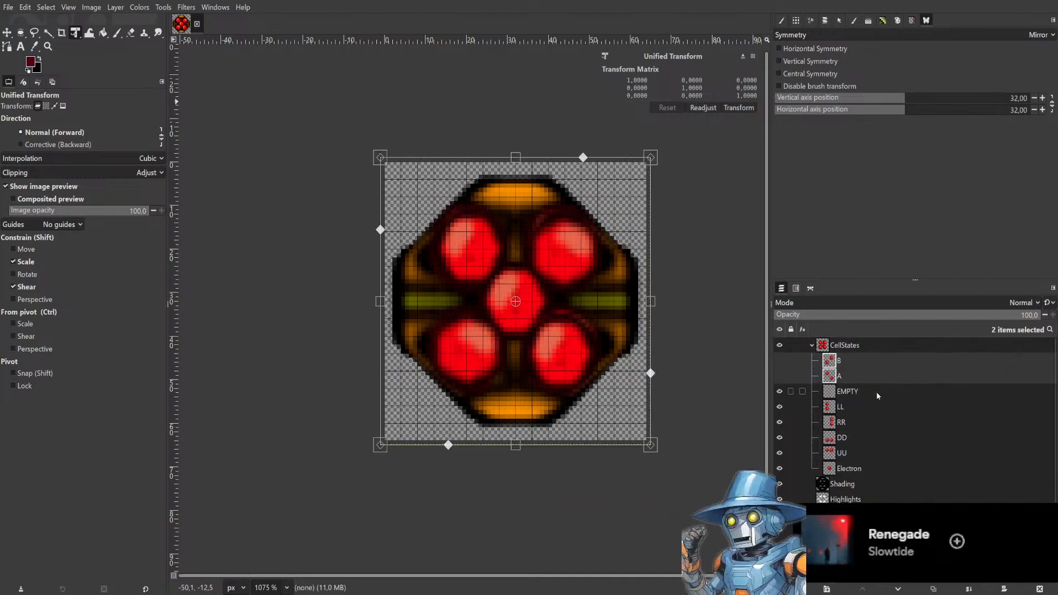
pyautogui.keyDown('ctrl'); pyautogui.click(875, 390); pyautogui.keyUp('ctrl')
pyautogui.keyDown('ctrl'); pyautogui.click(866, 364); pyautogui.keyUp('ctrl')
pyautogui.keyDown('ctrl'); pyautogui.click(866, 378); pyautogui.keyUp('ctrl')
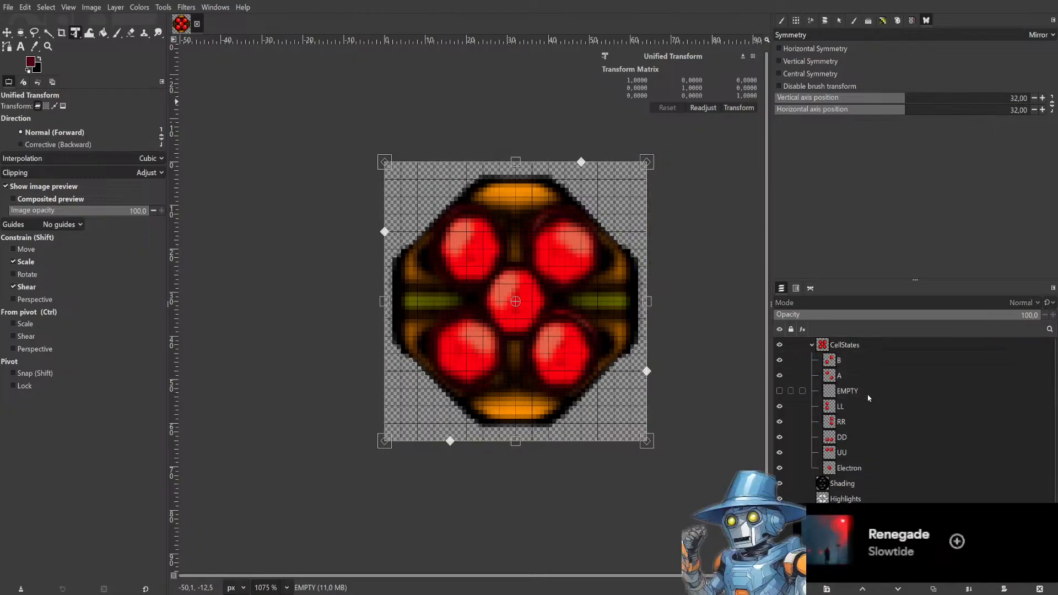
pyautogui.click(886, 364)
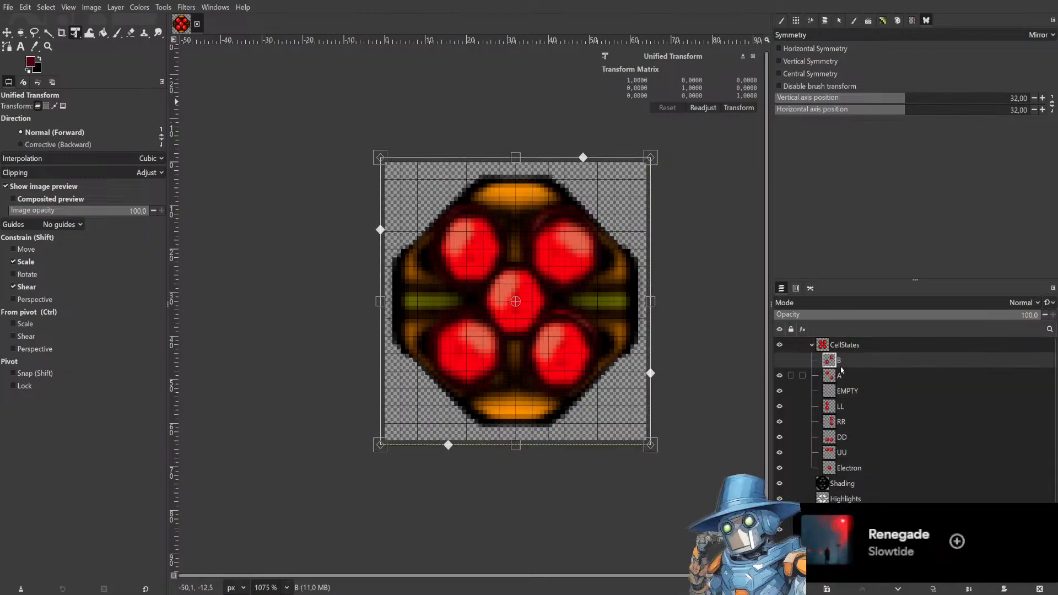
pyautogui.keyDown('shift'); pyautogui.click(873, 390); pyautogui.keyUp('shift')
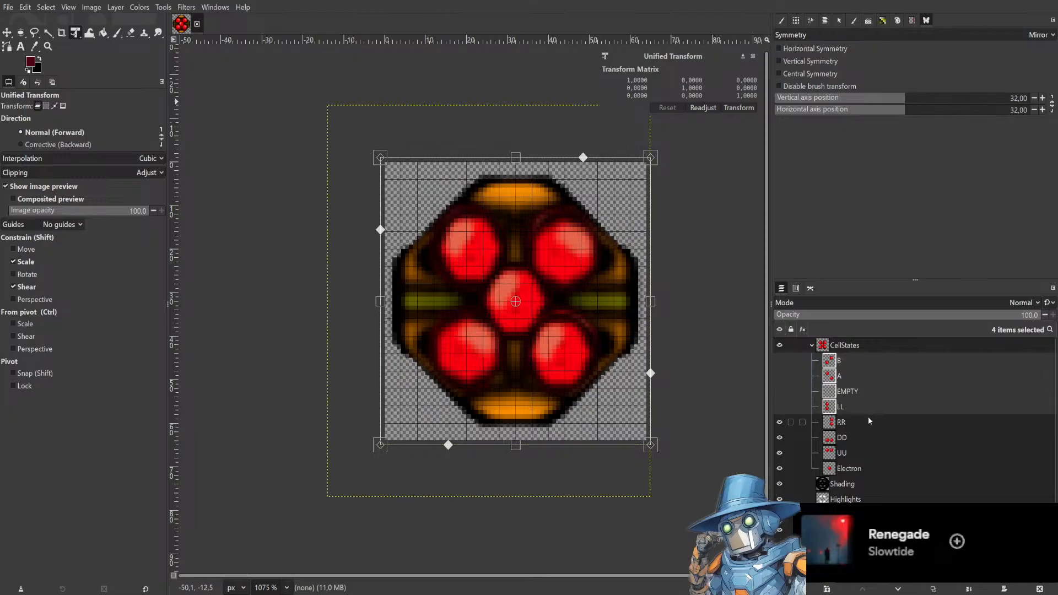
pyautogui.click(875, 361)
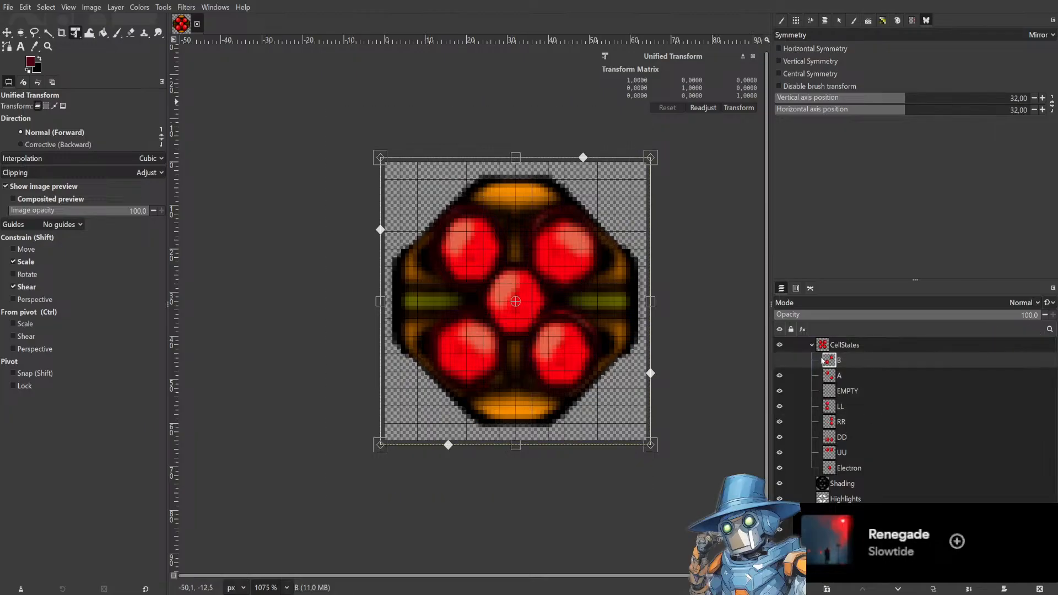
# Make layer B visible, export the image and save the project.
pyautogui.click(780, 361)
pyautogui.hotkey('ctrl', 'e')
pyautogui.hotkey('ctrl', 's')
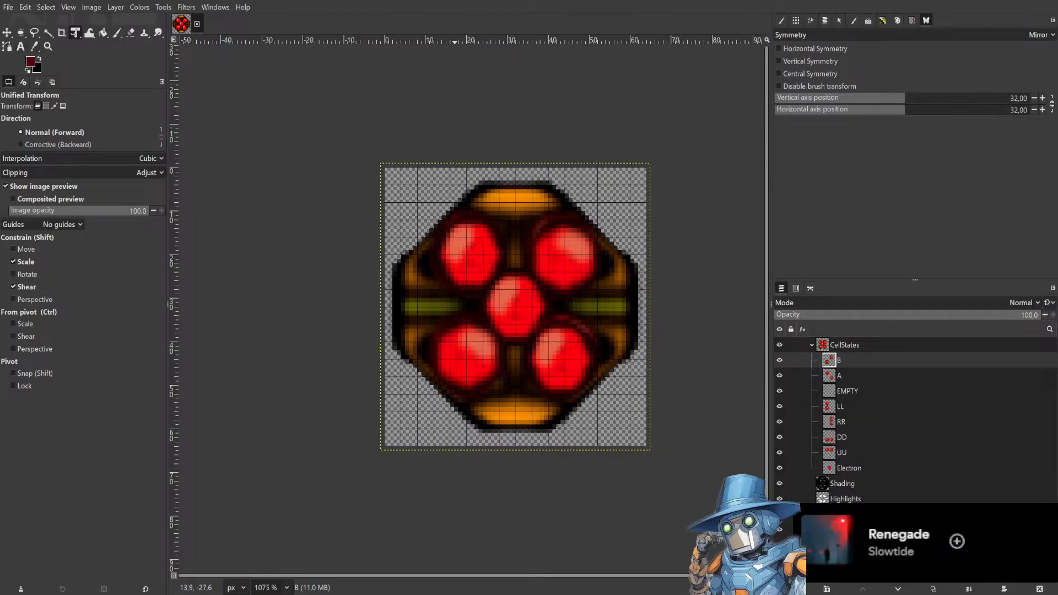
# Select all eight state layers and move them out of the CellStates group above it.
pyautogui.click(871, 345)
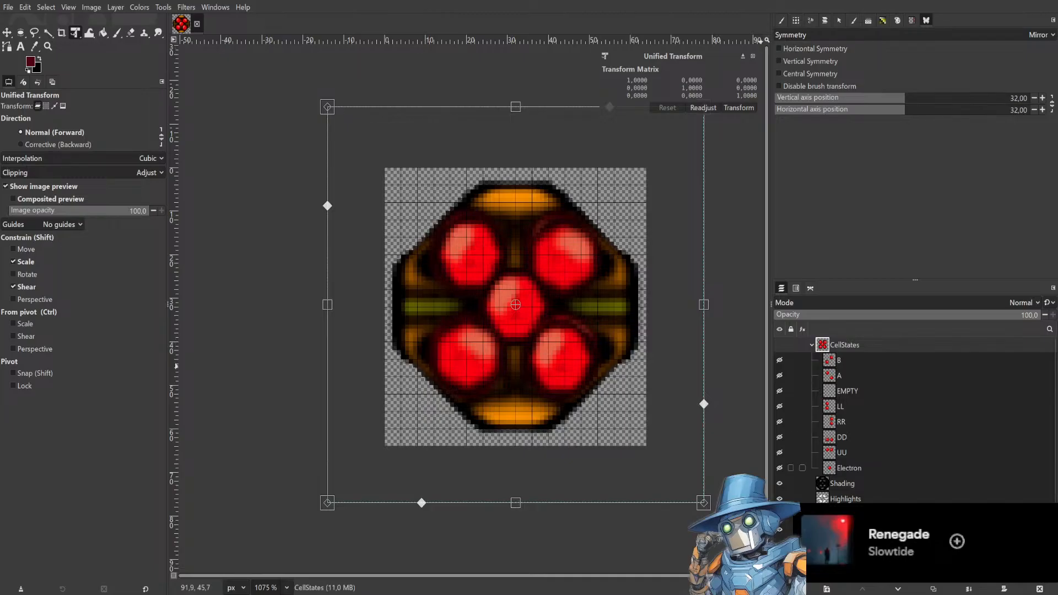
pyautogui.click(879, 462)
pyautogui.keyDown('shift'); pyautogui.click(881, 424); pyautogui.keyUp('shift')
pyautogui.keyDown('shift'); pyautogui.click(882, 409); pyautogui.keyUp('shift')
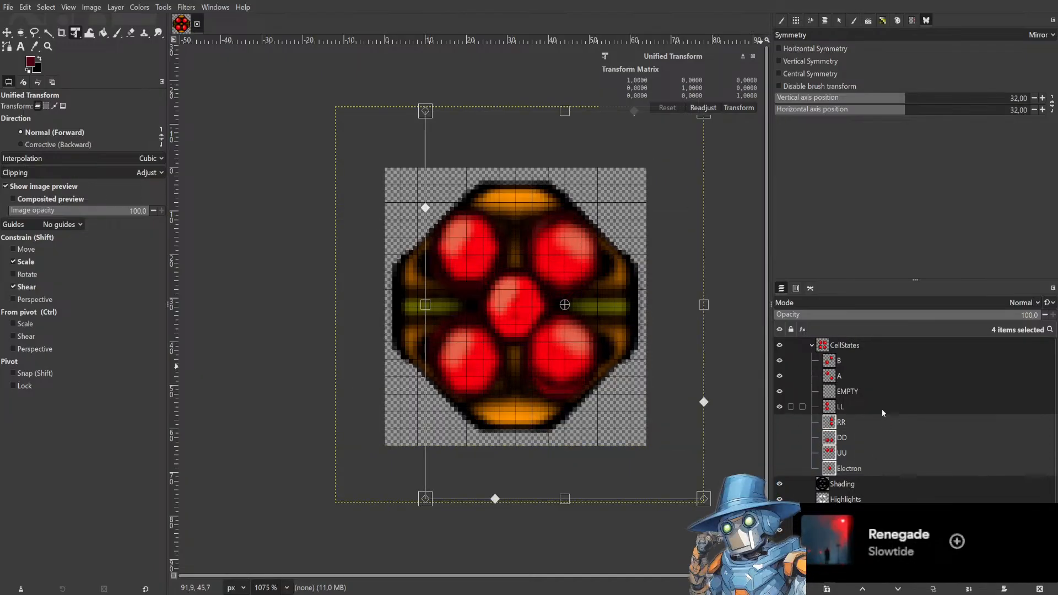
pyautogui.keyDown('shift'); pyautogui.click(884, 393); pyautogui.keyUp('shift')
pyautogui.keyDown('shift'); pyautogui.click(886, 376); pyautogui.keyUp('shift')
pyautogui.keyDown('shift'); pyautogui.click(882, 359); pyautogui.keyUp('shift')
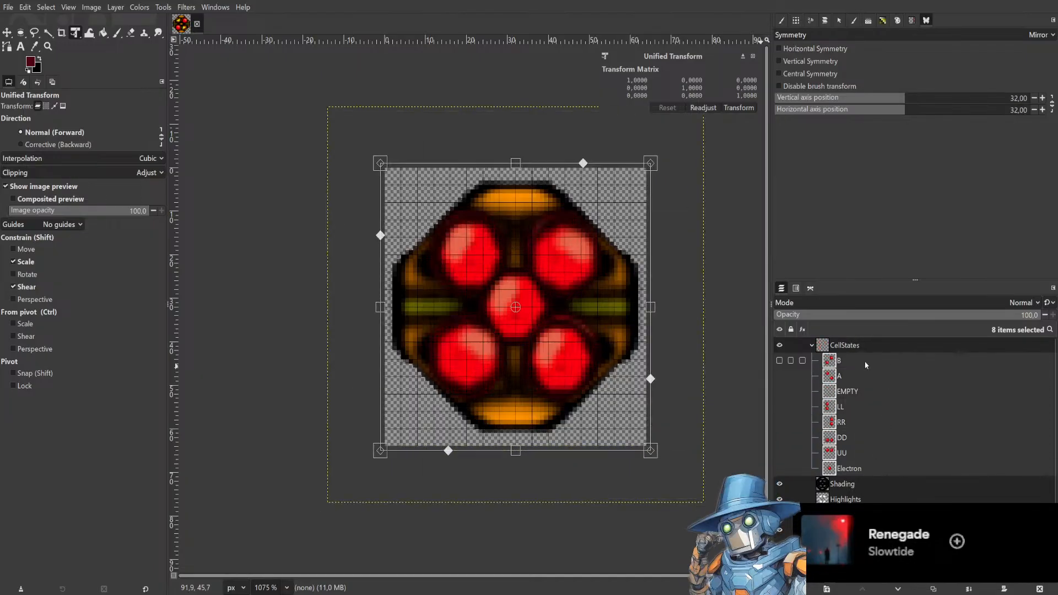
pyautogui.moveTo(863, 362); pyautogui.dragTo(846, 338)
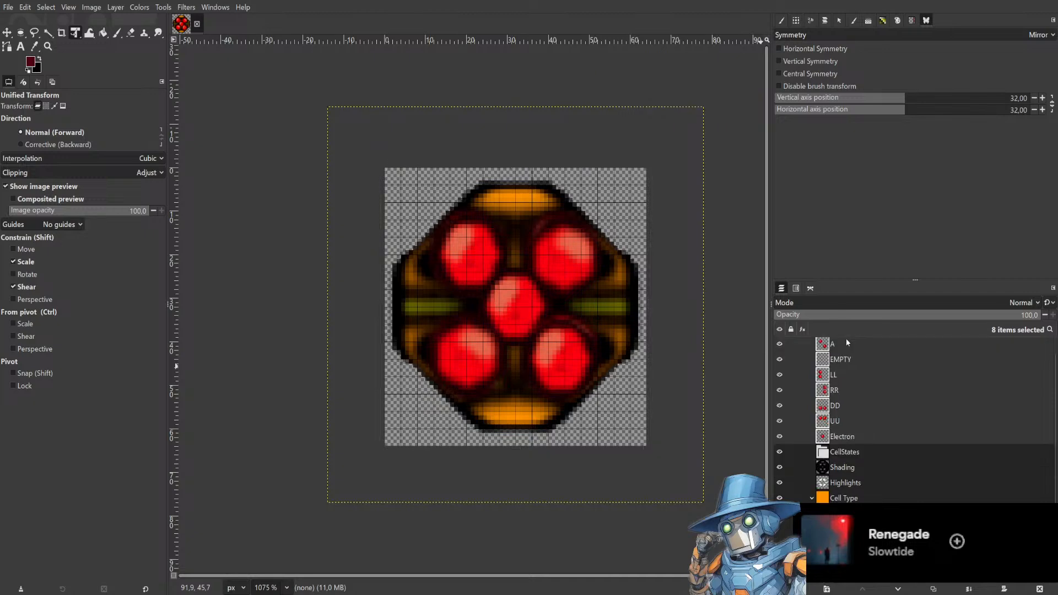
# Delete the empty CellStates group, then undo the deletion.
pyautogui.click(867, 451)
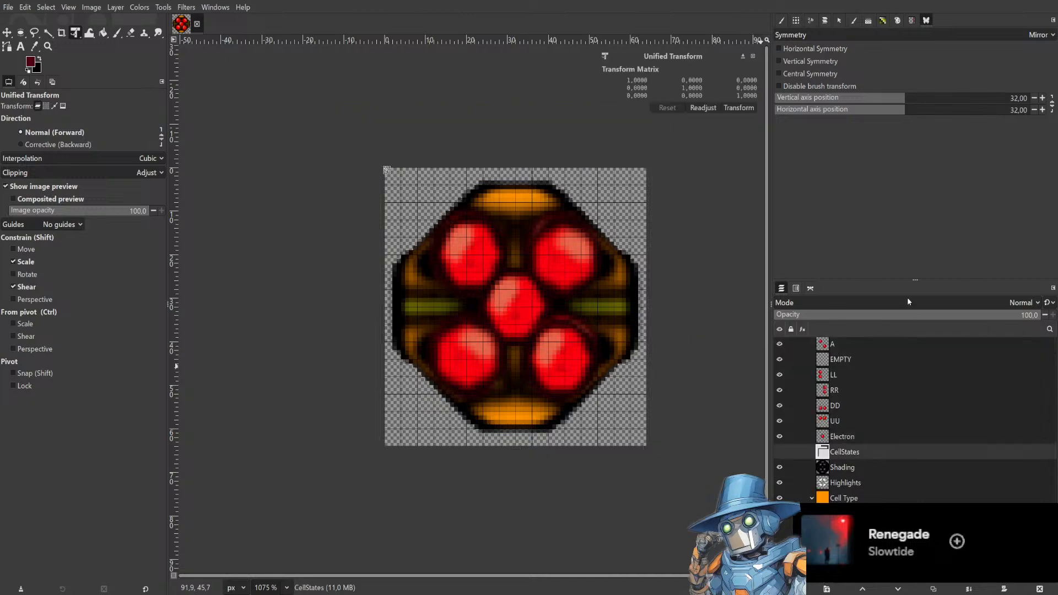
pyautogui.press('Delete')
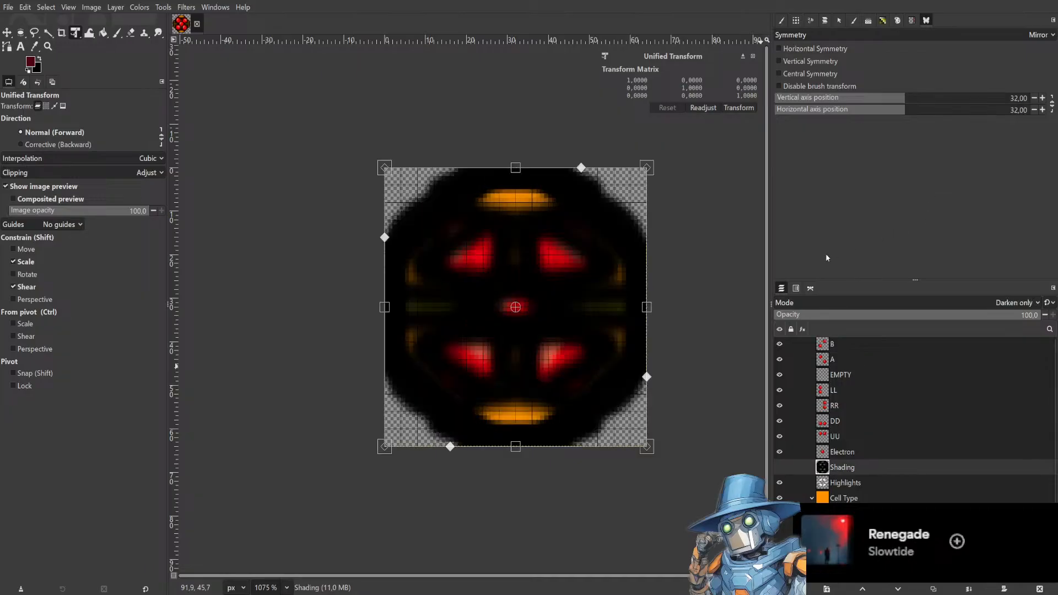
pyautogui.hotkey('ctrl', 'z')
# Step through the state layers, selecting EMPTY, RR, DD and UU in turn.
pyautogui.scroll(-1, 874, 374)
pyautogui.scroll(1, 875, 373)
pyautogui.click(884, 375)
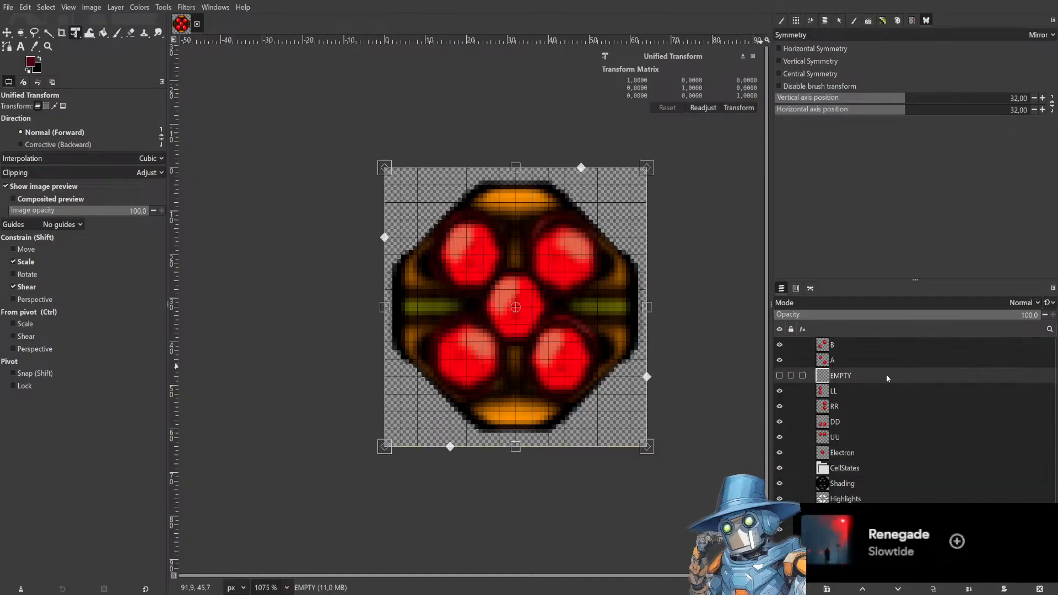
pyautogui.click(881, 406)
pyautogui.click(879, 422)
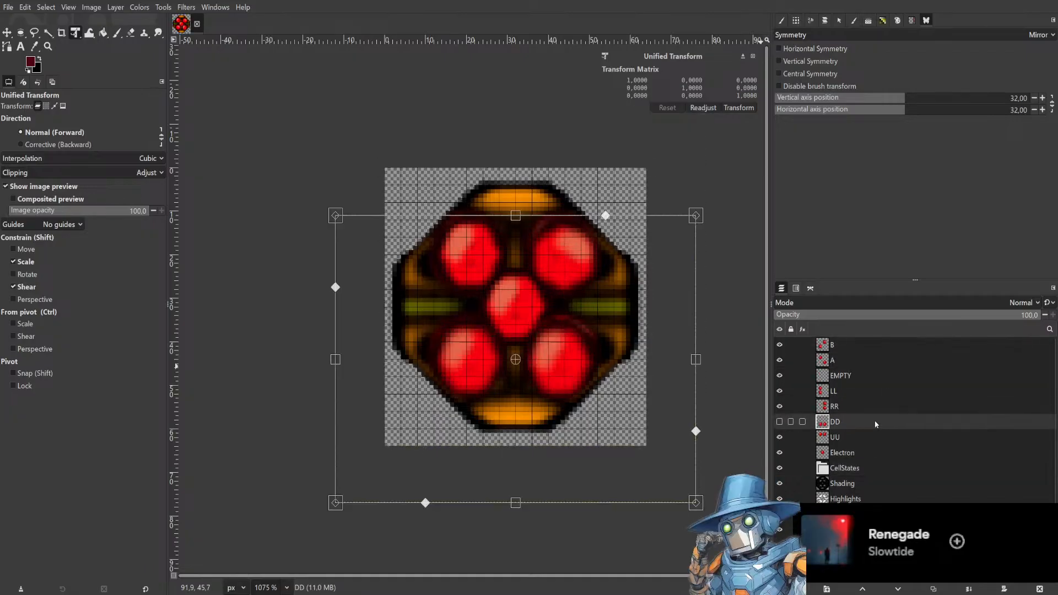
pyautogui.click(877, 400)
pyautogui.click(886, 432)
pyautogui.scroll(-1, 894, 405)
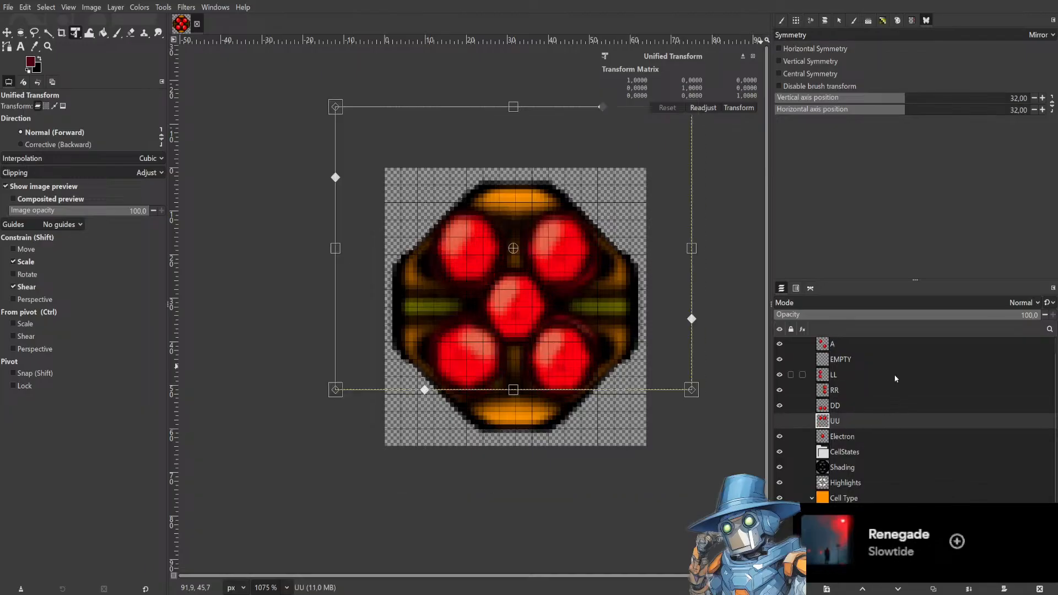
# Toggle the UU layer's visibility and save the project.
pyautogui.click(779, 421)
pyautogui.hotkey('ctrl', 's')
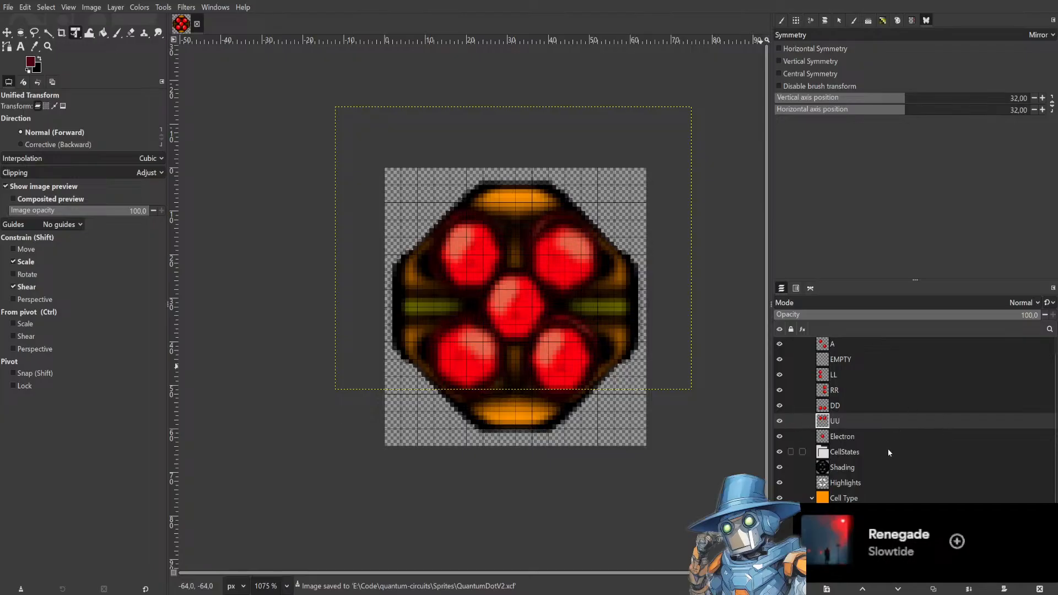
pyautogui.scroll(1, 888, 448)
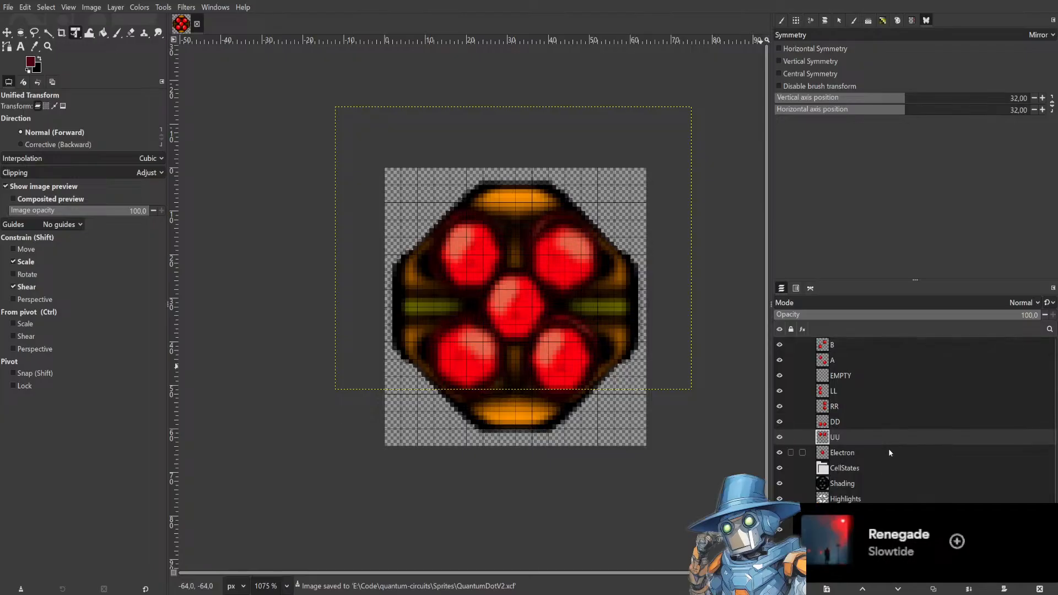
pyautogui.click(877, 346)
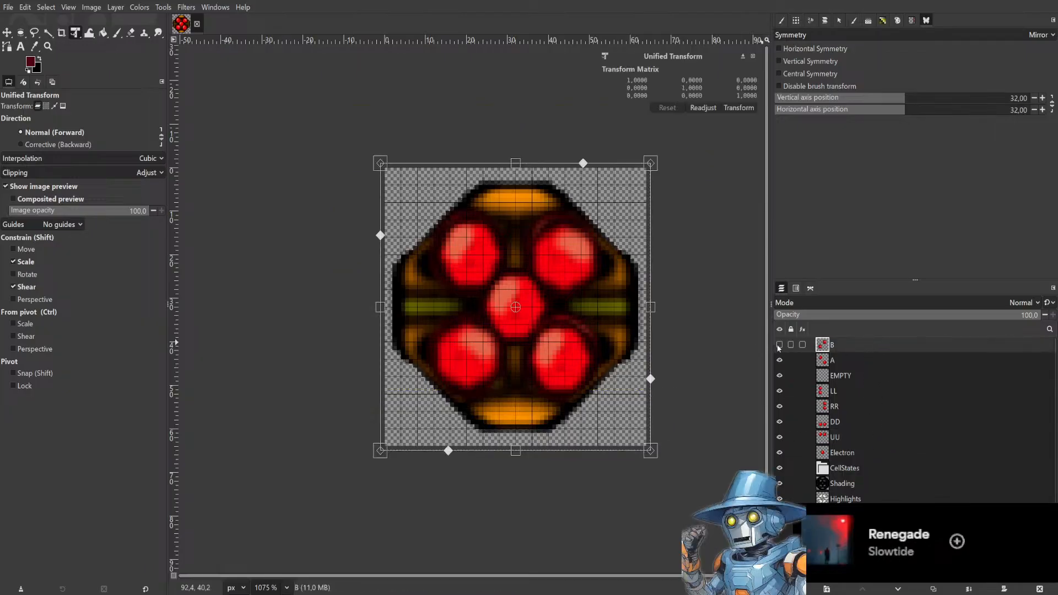
pyautogui.keyDown('shift'); pyautogui.click(885, 364); pyautogui.keyUp('shift')
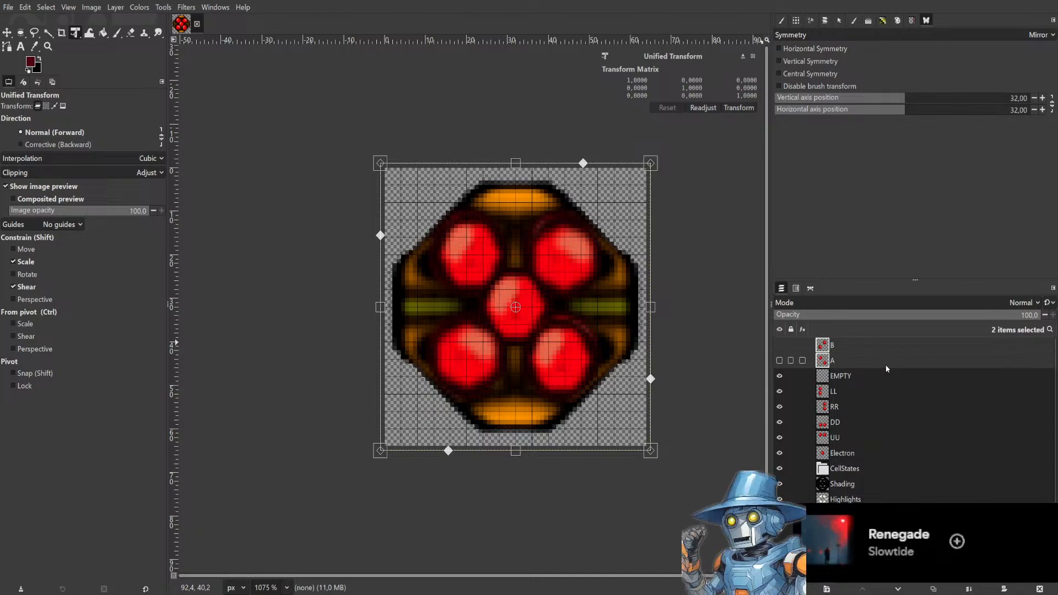
pyautogui.keyDown('shift'); pyautogui.click(882, 380); pyautogui.keyUp('shift')
pyautogui.keyDown('shift'); pyautogui.click(880, 391); pyautogui.keyUp('shift')
pyautogui.keyDown('shift'); pyautogui.click(881, 408); pyautogui.keyUp('shift')
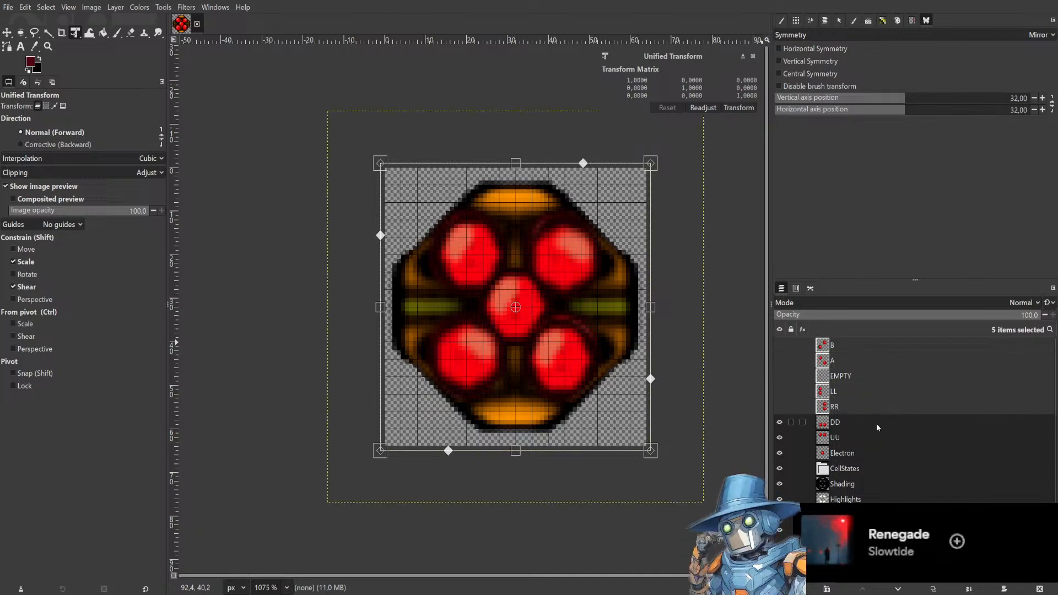
pyautogui.keyDown('shift'); pyautogui.click(876, 422); pyautogui.keyUp('shift')
pyautogui.keyDown('shift'); pyautogui.click(874, 435); pyautogui.keyUp('shift')
pyautogui.keyDown('shift'); pyautogui.click(868, 451); pyautogui.keyUp('shift')
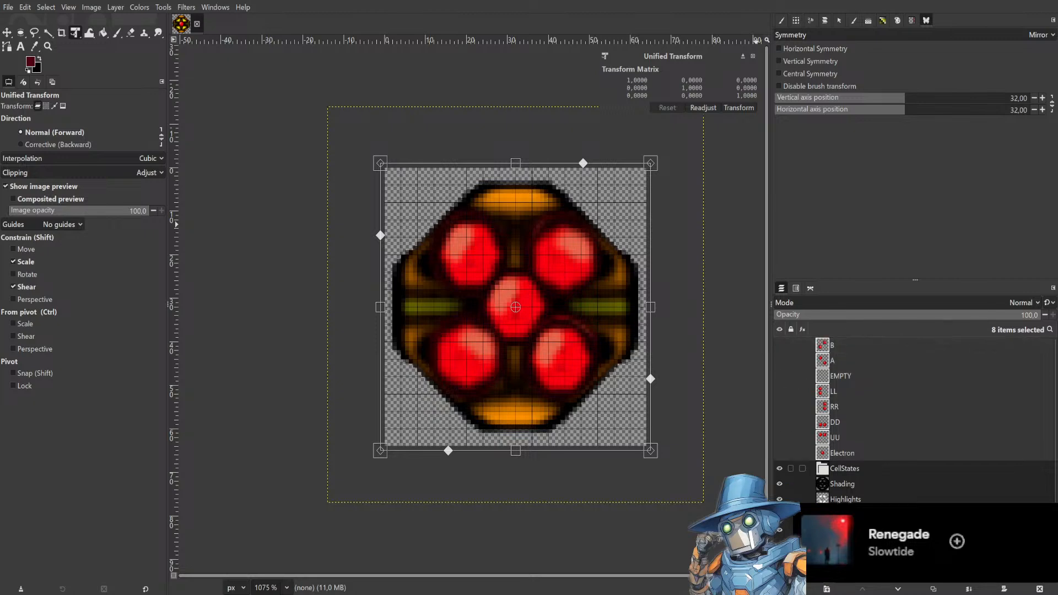
pyautogui.click(887, 470)
# Hide the state layers A, EMPTY, LL, RR and DD, leaving B shown.
pyautogui.click(780, 345)
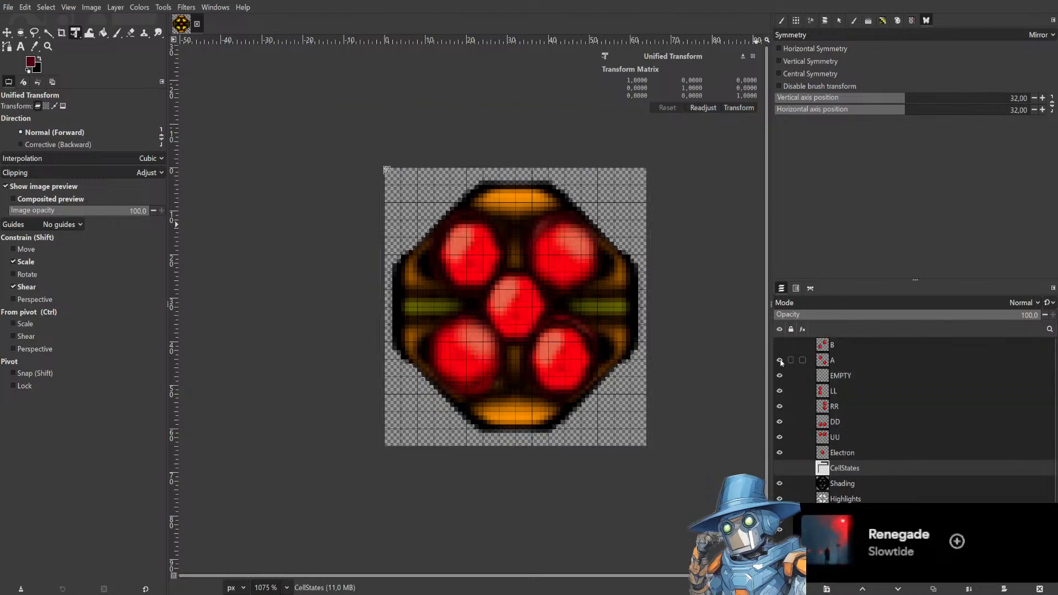
pyautogui.click(780, 361)
pyautogui.click(779, 376)
pyautogui.click(779, 391)
pyautogui.click(779, 406)
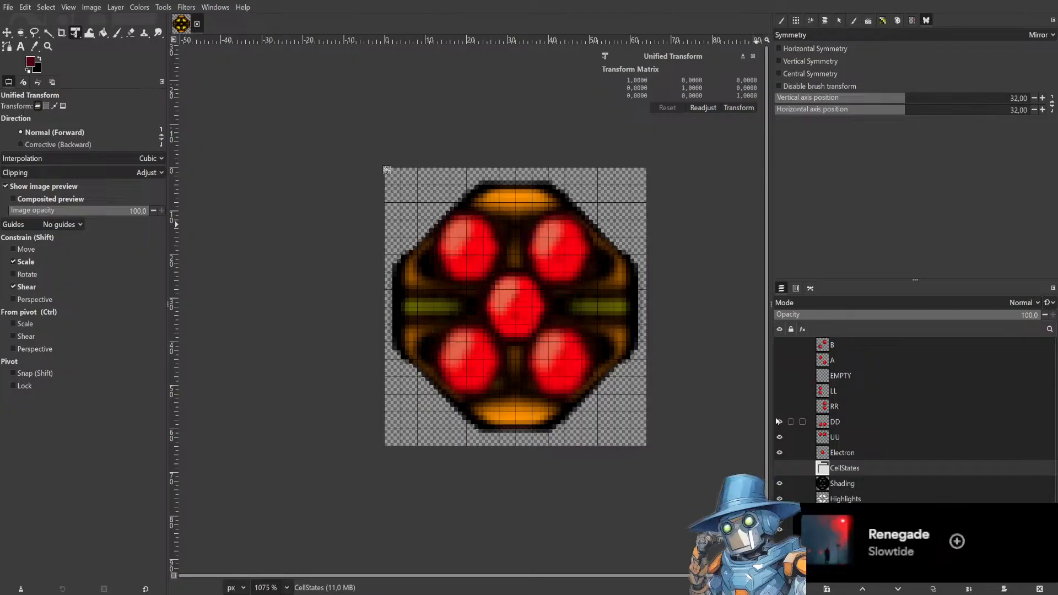
pyautogui.click(780, 422)
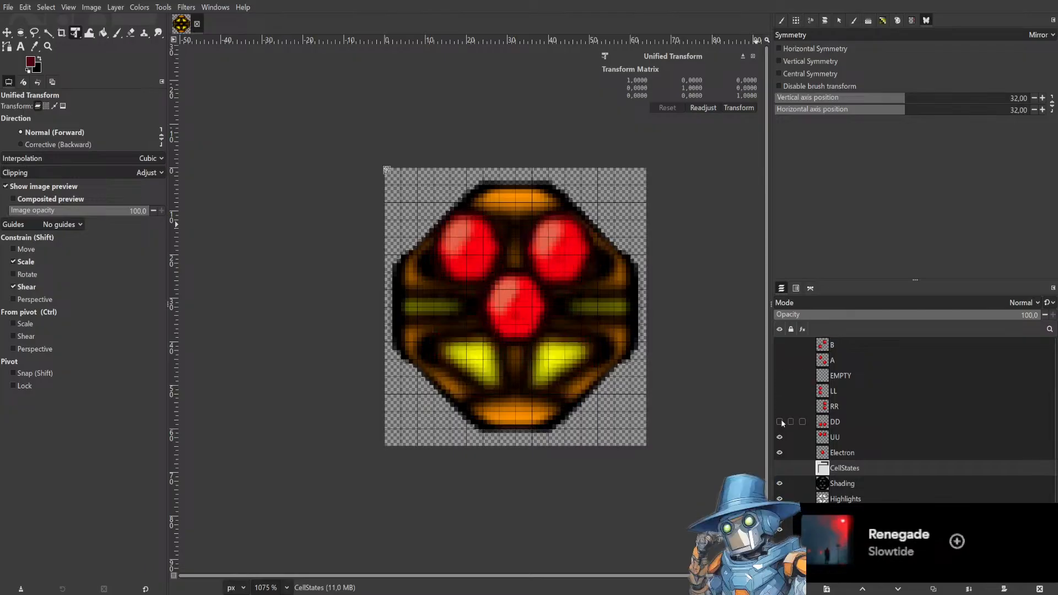
pyautogui.click(779, 345)
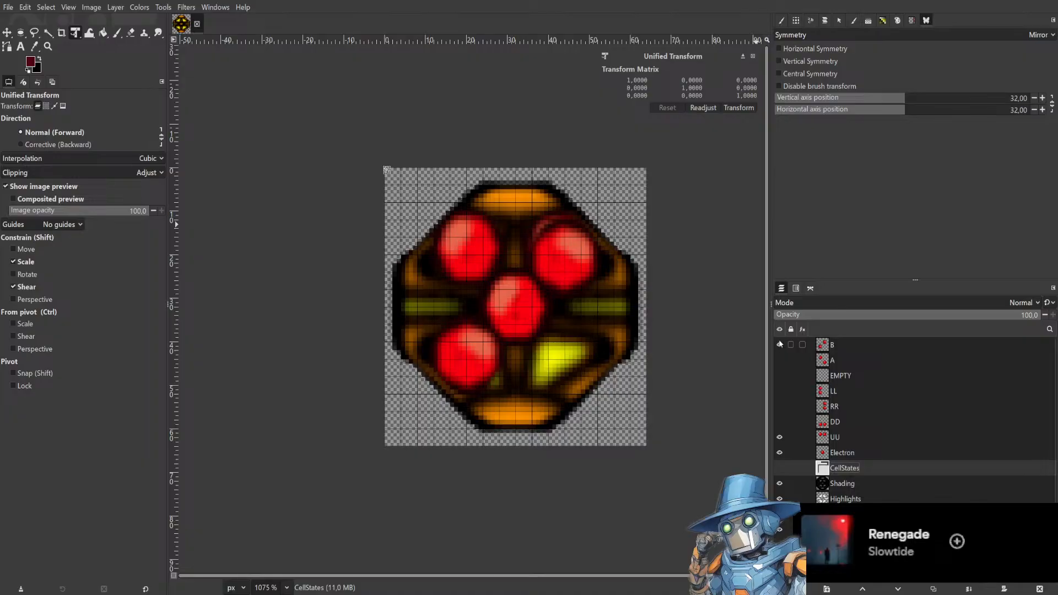
# Lock the pixels of the B and A layers.
pyautogui.click(791, 345)
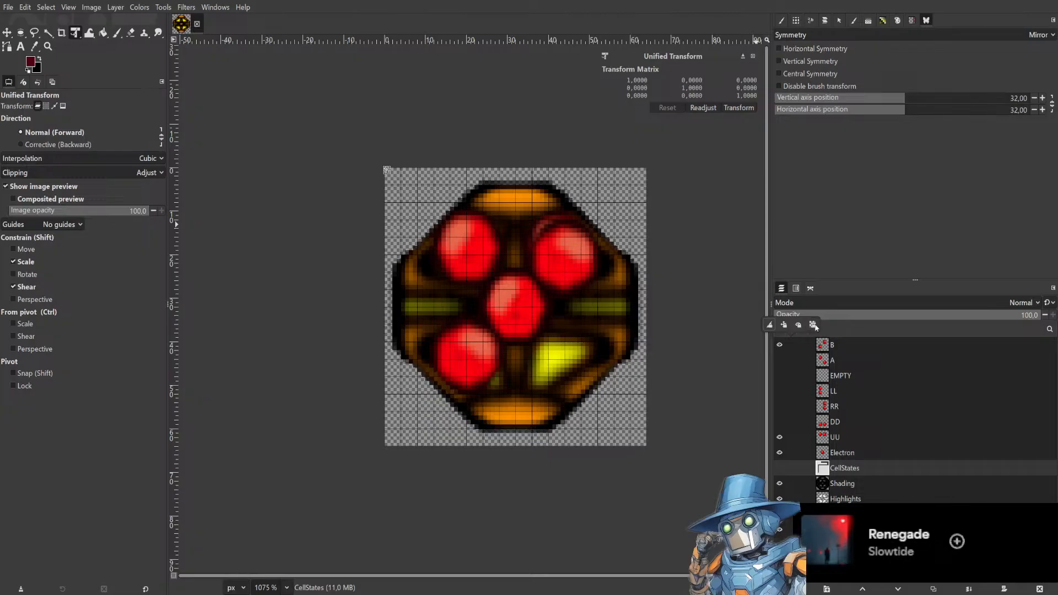
pyautogui.click(770, 324)
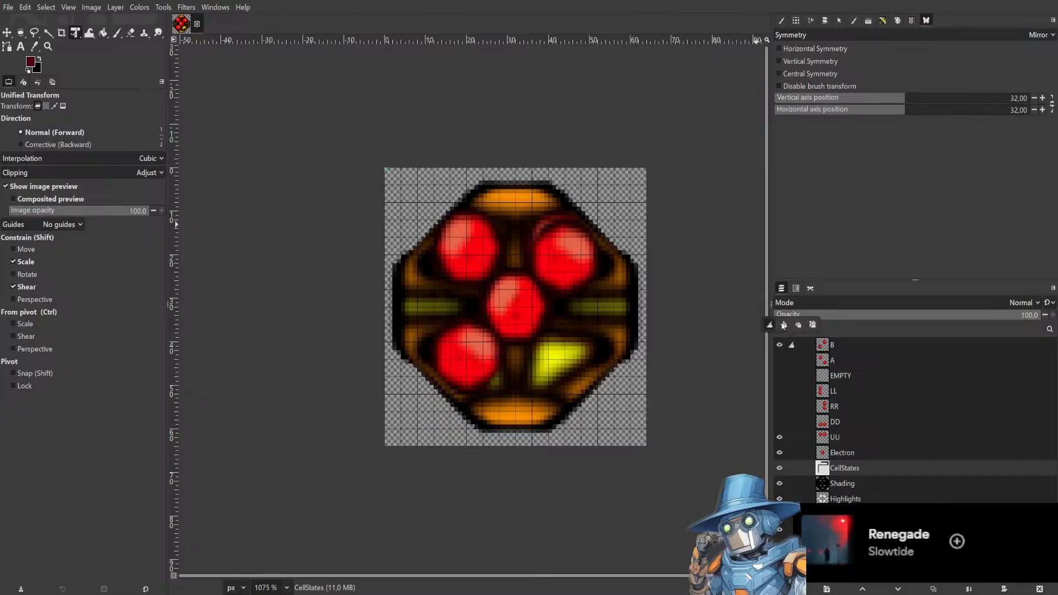
pyautogui.click(790, 356)
pyautogui.click(784, 341)
pyautogui.click(848, 349)
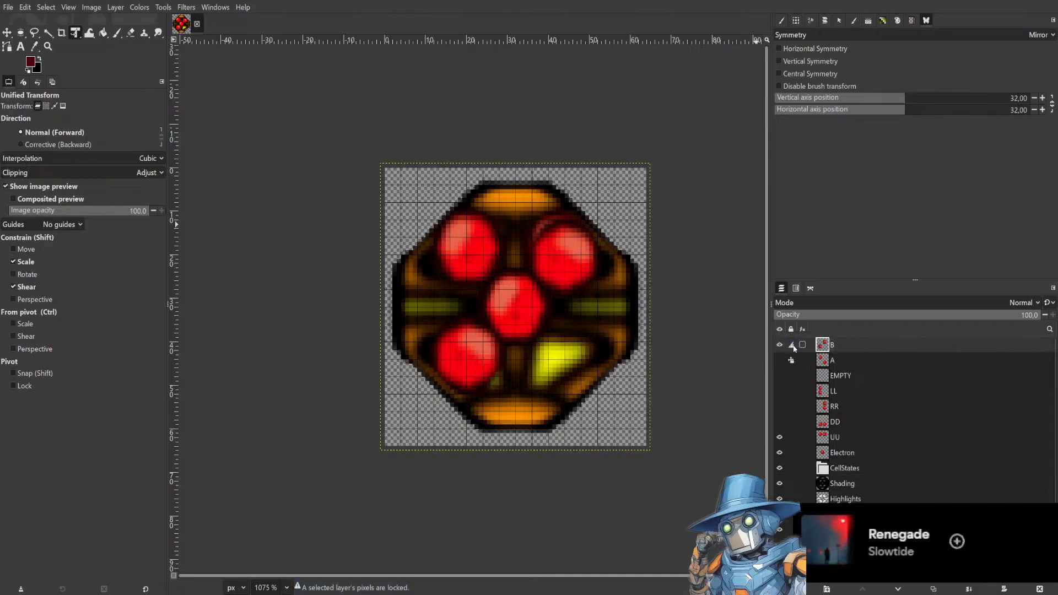
pyautogui.click(792, 344)
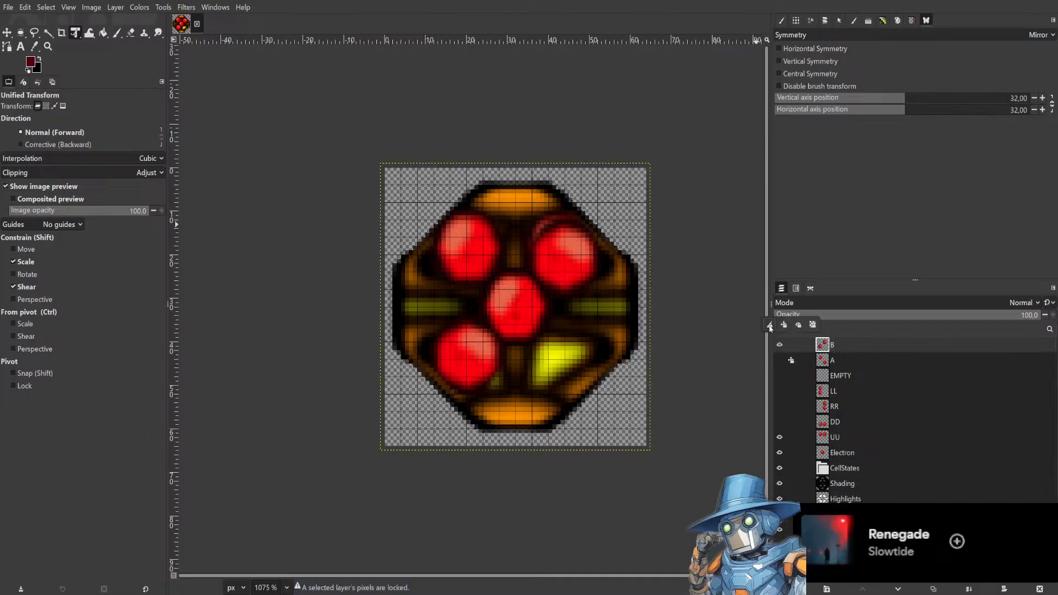
pyautogui.click(792, 361)
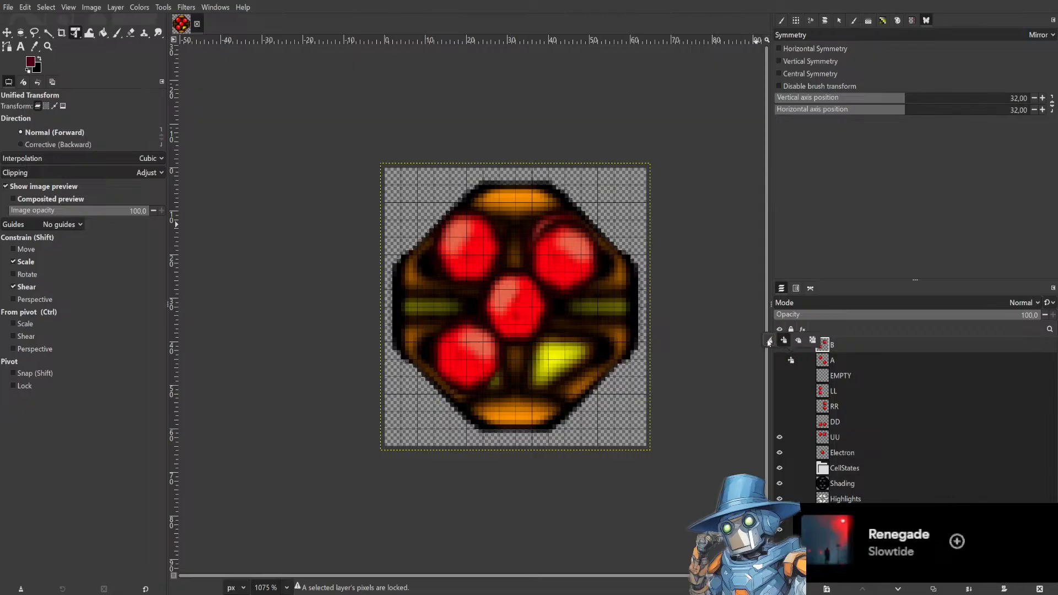
pyautogui.click(792, 360)
pyautogui.click(771, 356)
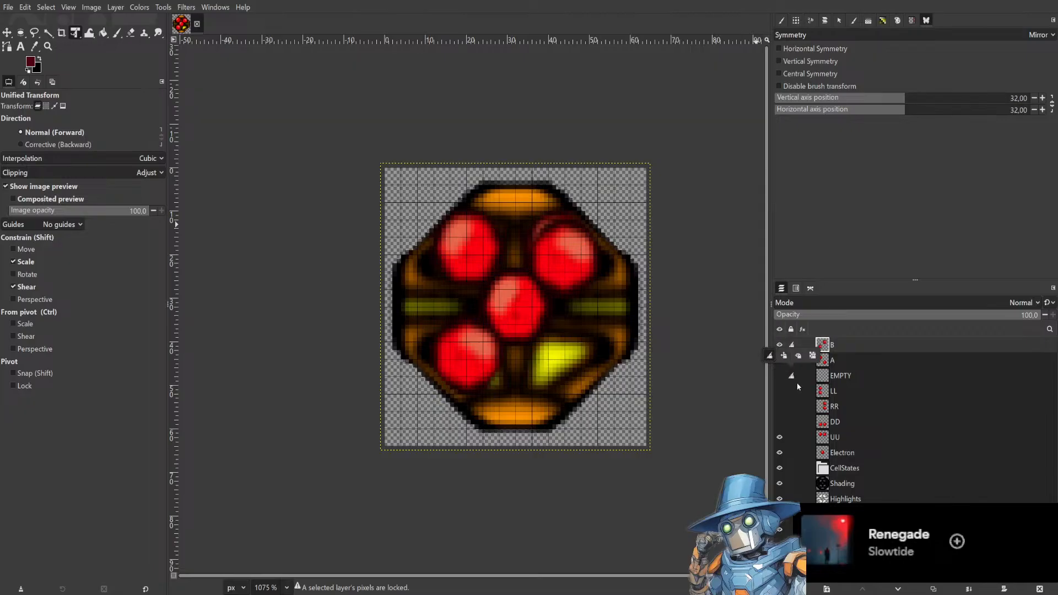
# Select all eight state layers and hide B, UU and Electron.
pyautogui.click(866, 361)
pyautogui.moveTo(876, 350); pyautogui.dragTo(861, 453)
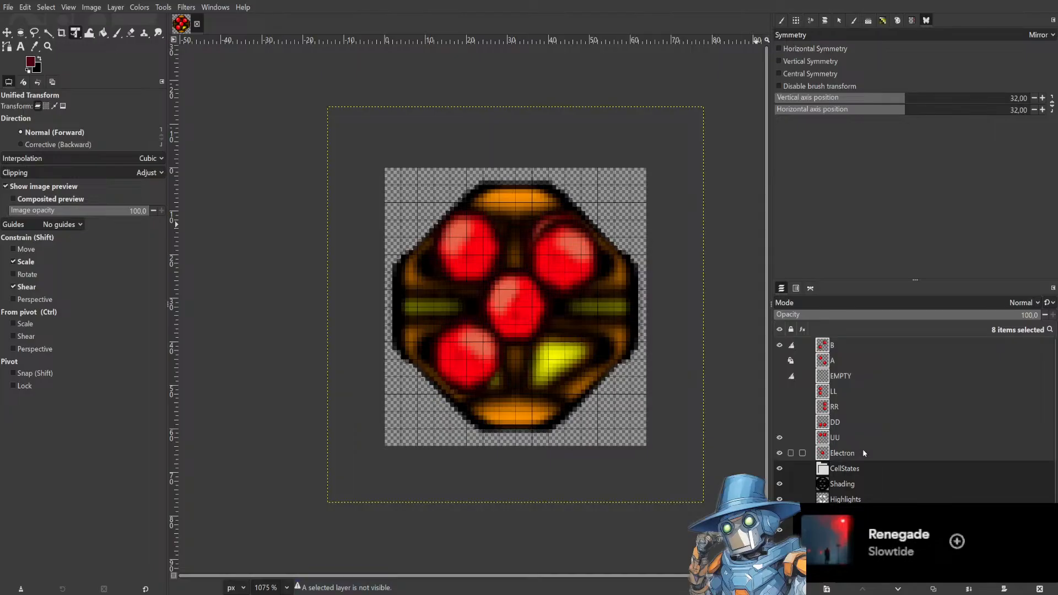
pyautogui.click(780, 345)
pyautogui.click(779, 438)
pyautogui.click(779, 453)
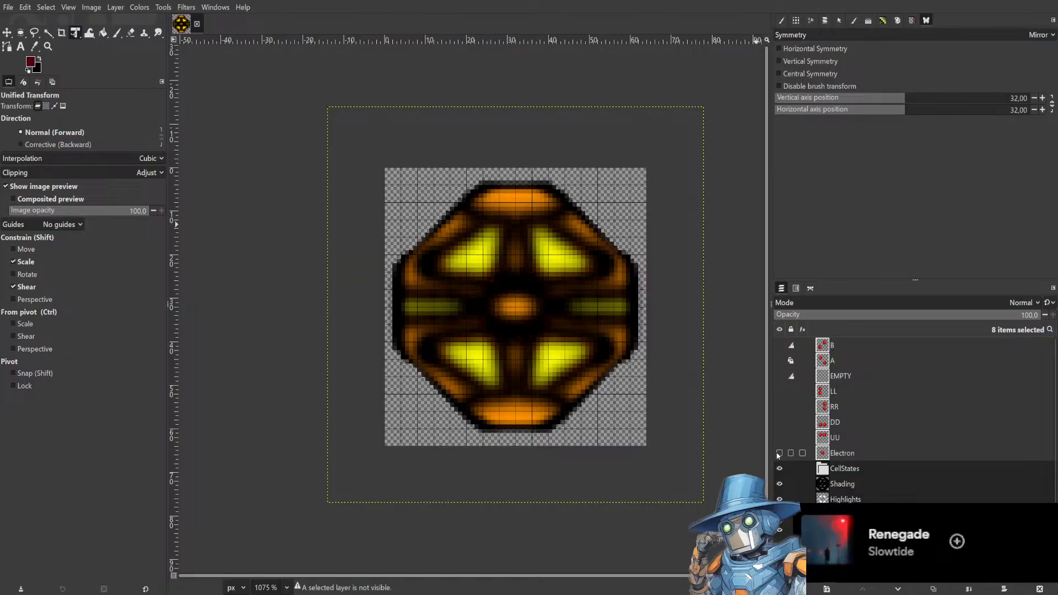
# Lock the pixels of the remaining state layers EMPTY, LL, RR, DD, UU and Electron.
pyautogui.click(792, 345)
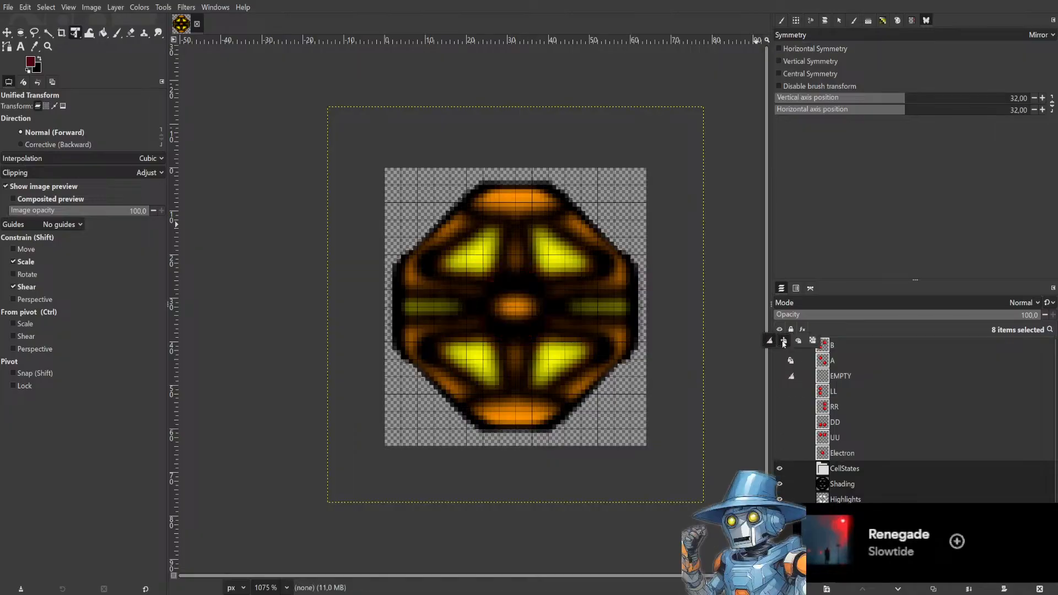
pyautogui.click(783, 341)
pyautogui.click(793, 386)
pyautogui.click(784, 373)
pyautogui.click(792, 391)
pyautogui.click(792, 391)
pyautogui.click(770, 388)
pyautogui.click(790, 421)
pyautogui.click(791, 421)
pyautogui.click(770, 403)
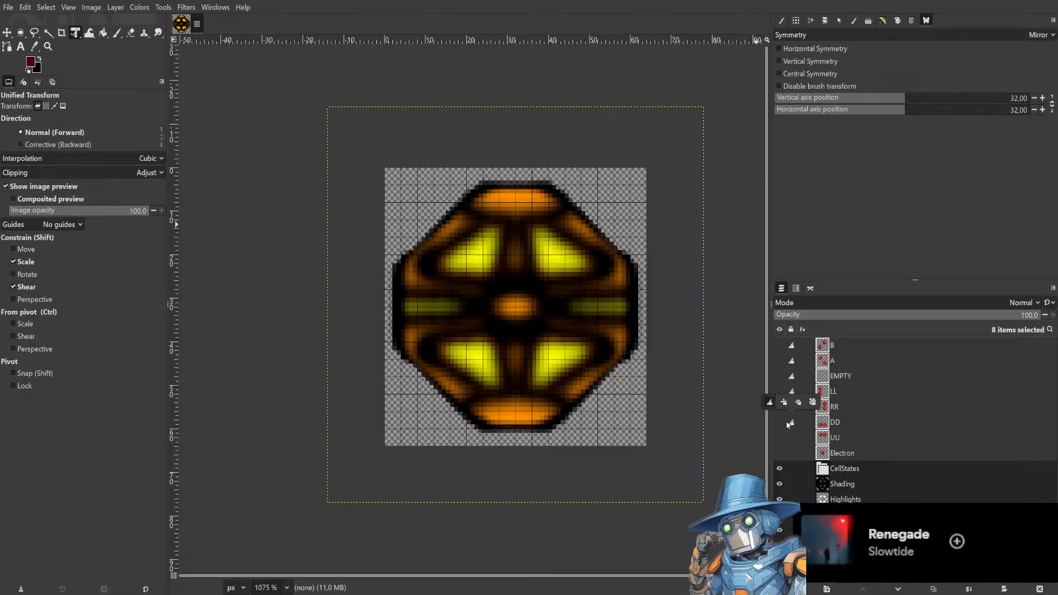
pyautogui.click(791, 436)
pyautogui.click(792, 437)
pyautogui.click(772, 419)
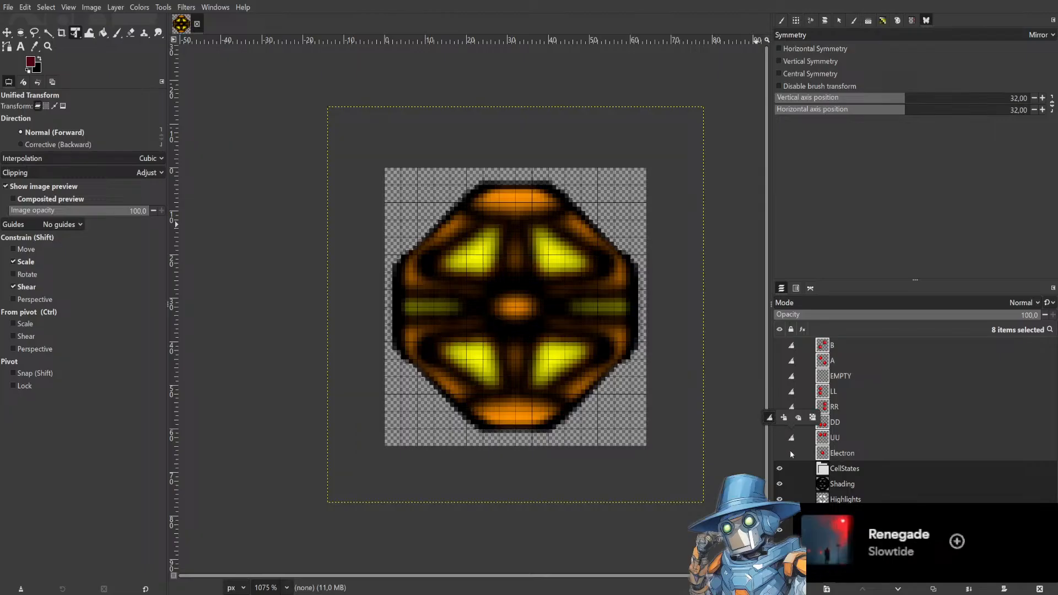
pyautogui.click(791, 452)
pyautogui.click(792, 452)
pyautogui.click(771, 434)
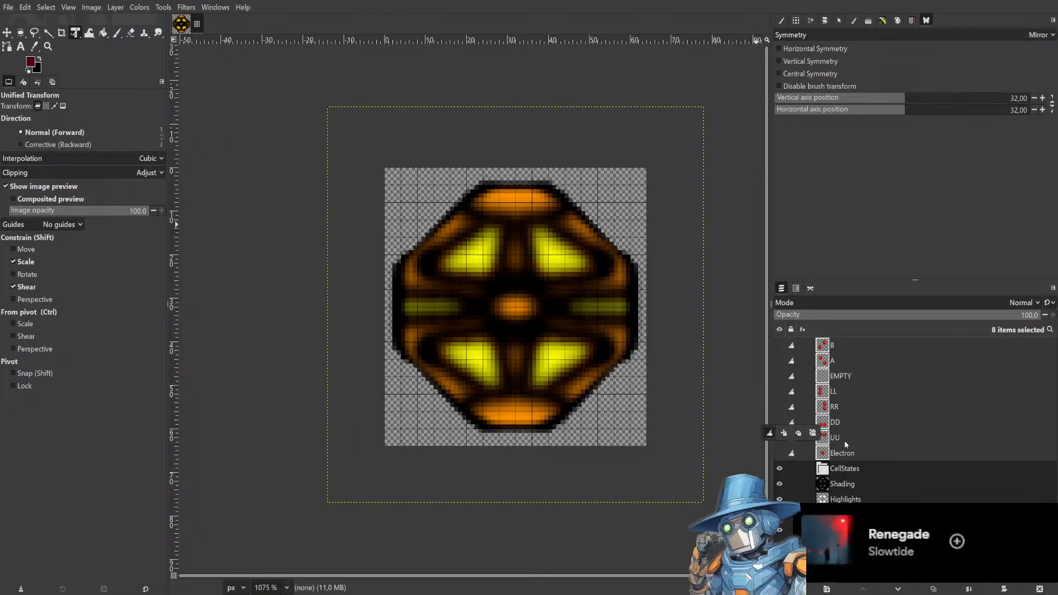
# Select the CellStates group, save the project and re-export the image as Fixed.png.
pyautogui.click(910, 474)
pyautogui.scroll(-1, 891, 410)
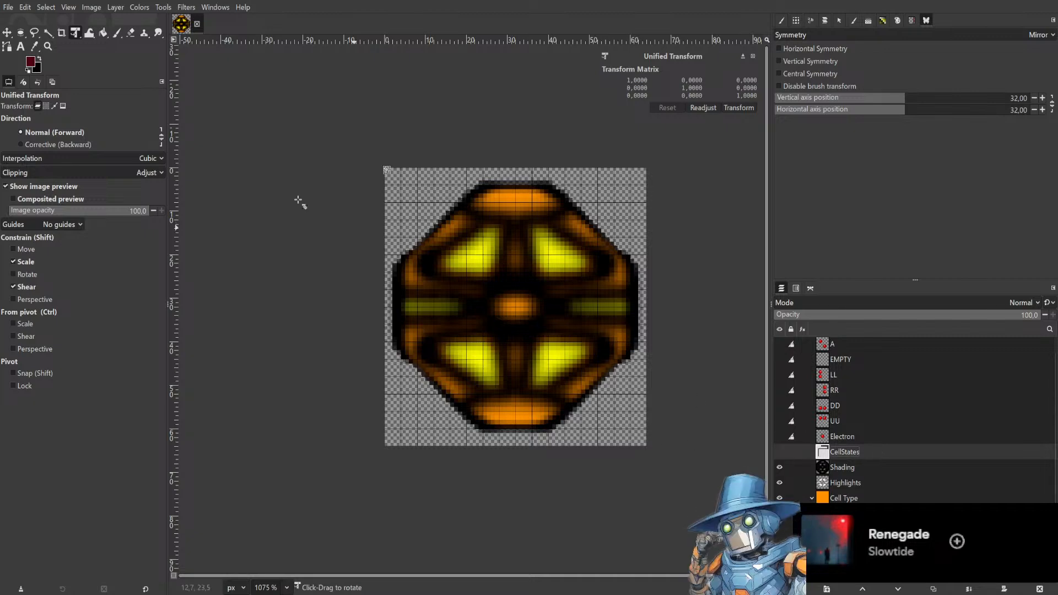
pyautogui.hotkey('ctrl', 's')
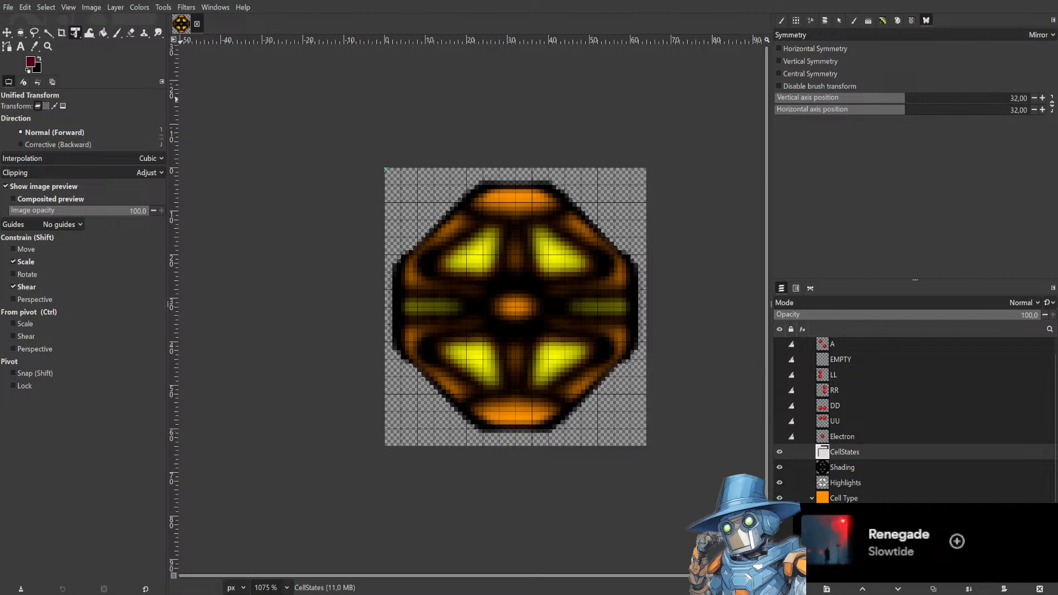
pyautogui.hotkey('ctrl', 'e')
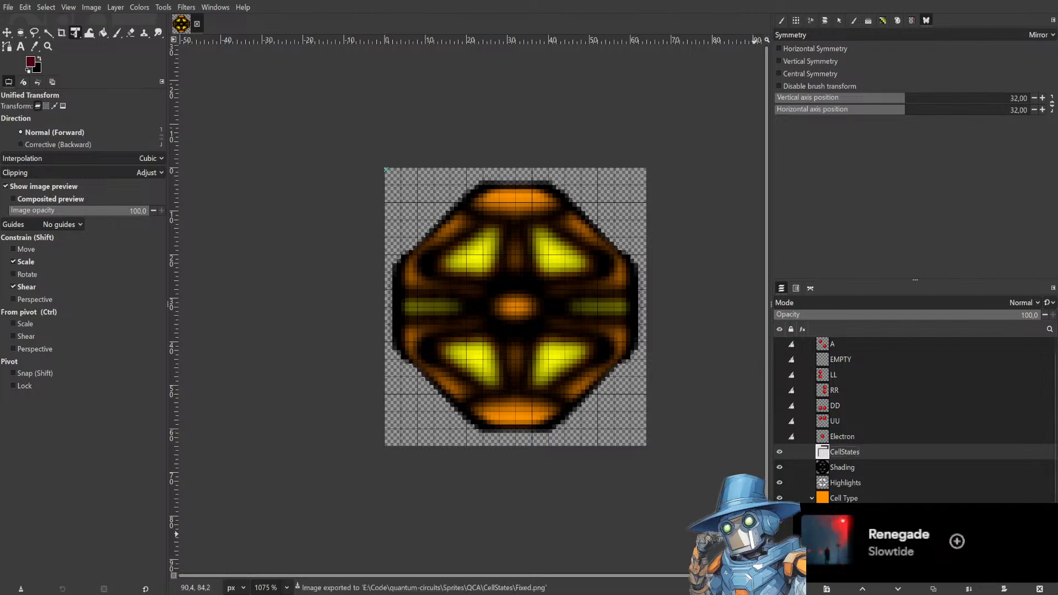
# Switch to the neutral grey-green colour group and export the image as Neutral.png.
pyautogui.click(779, 513)
pyautogui.click(780, 529)
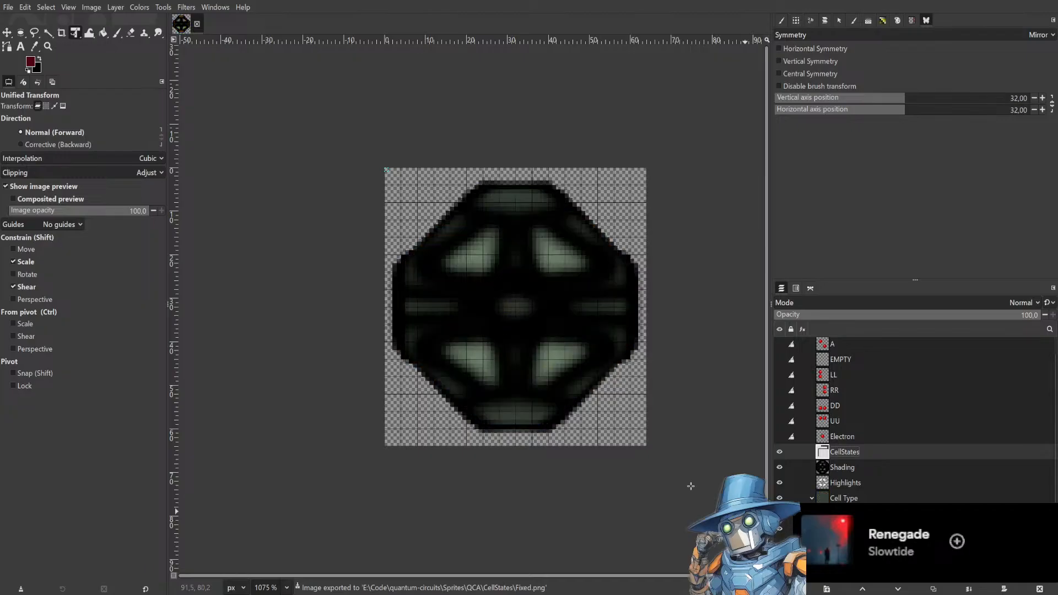
pyautogui.click(8, 7)
pyautogui.click(49, 171)
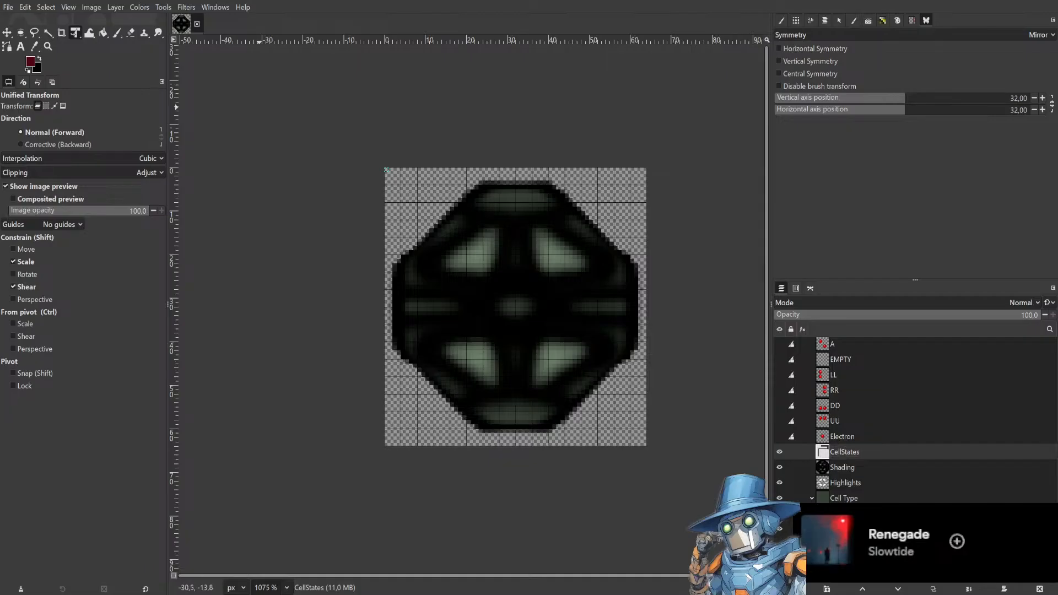
# Switch to the blue colour group and export the image under a new file name.
pyautogui.click(779, 530)
pyautogui.click(779, 544)
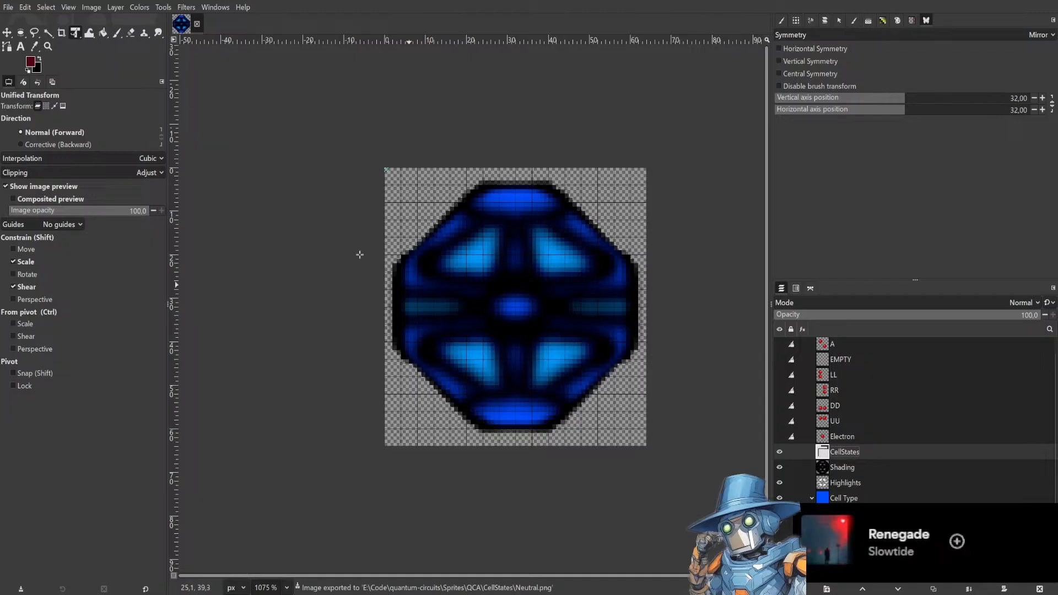
pyautogui.click(8, 8)
pyautogui.click(41, 166)
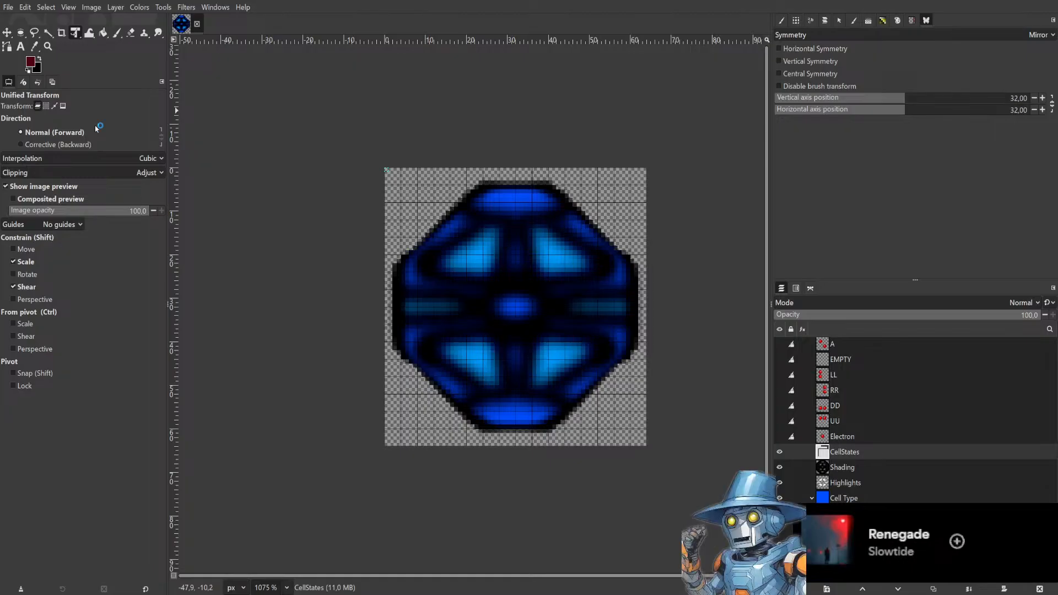
pyautogui.hotkey('ctrl', 'e')
# Switch to the yellow colour group and export the image as Input.png.
pyautogui.click(779, 529)
pyautogui.click(779, 545)
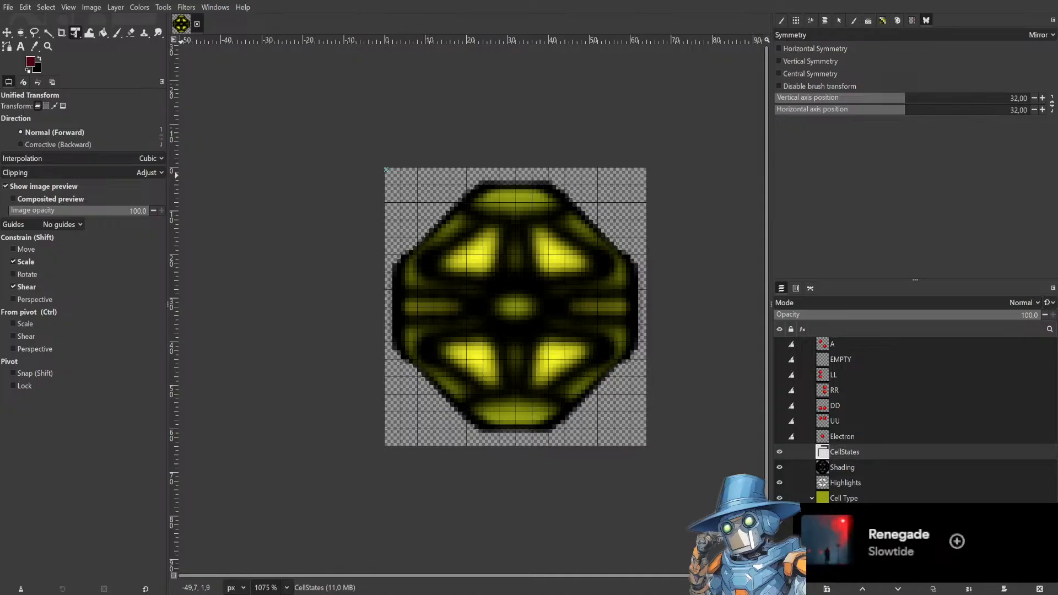
pyautogui.hotkey('ctrl', 'e')
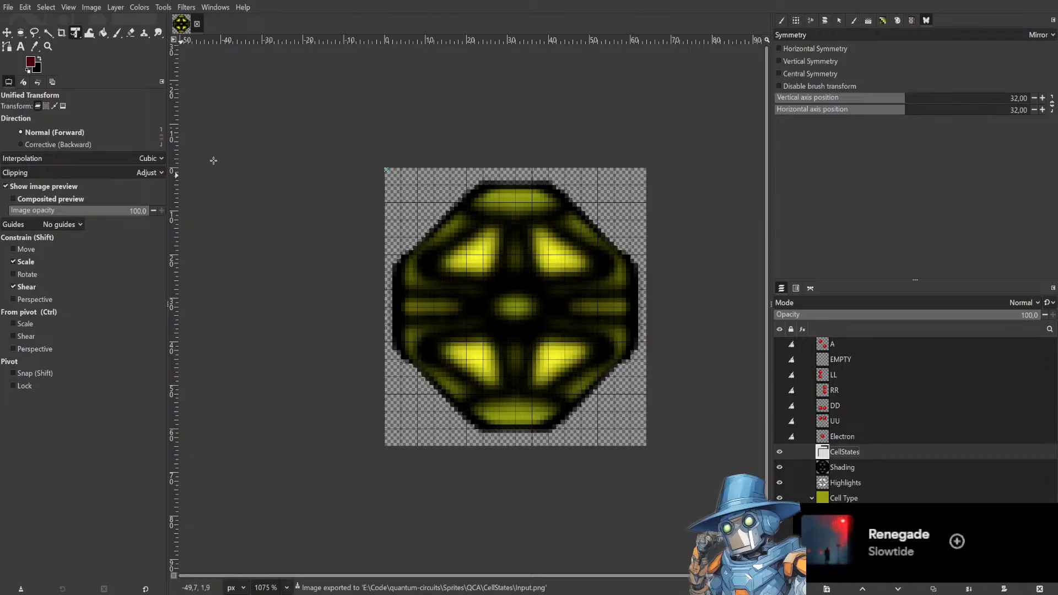
# Save the project.
pyautogui.click(416, 121)
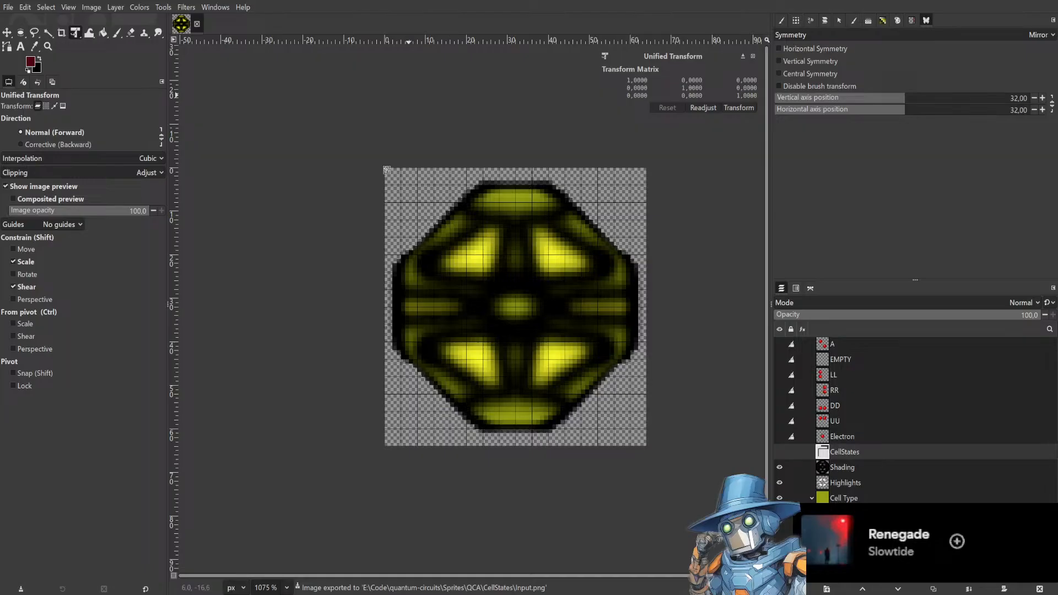
pyautogui.hotkey('ctrl', 's')
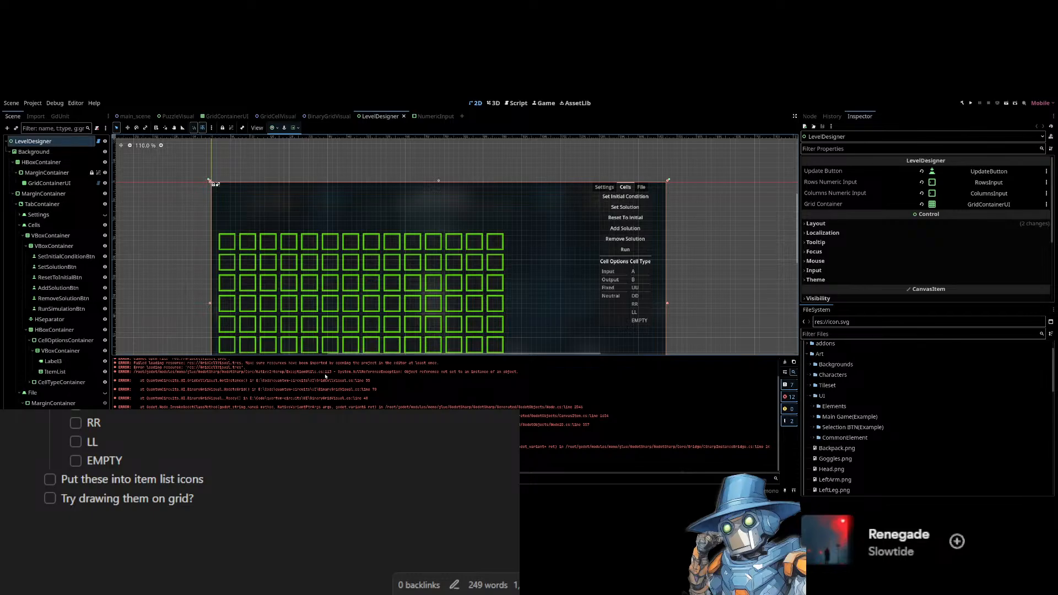
# Select the cell-options item list and assign the yellow icon image to its Input item.
pyautogui.scroll(2, 326, 377)
pyautogui.scroll(-2, 326, 376)
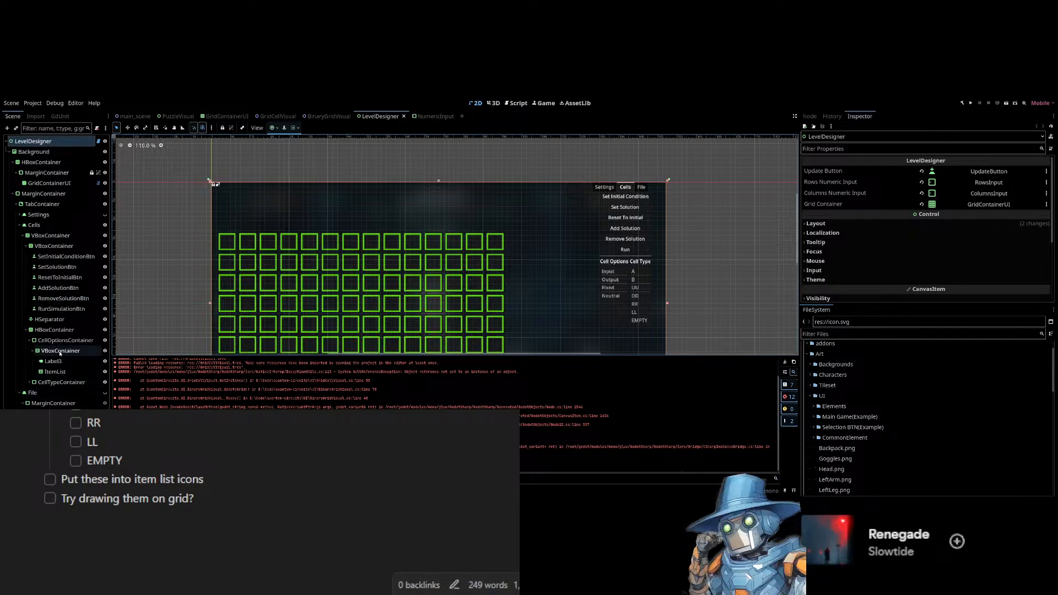
pyautogui.click(72, 340)
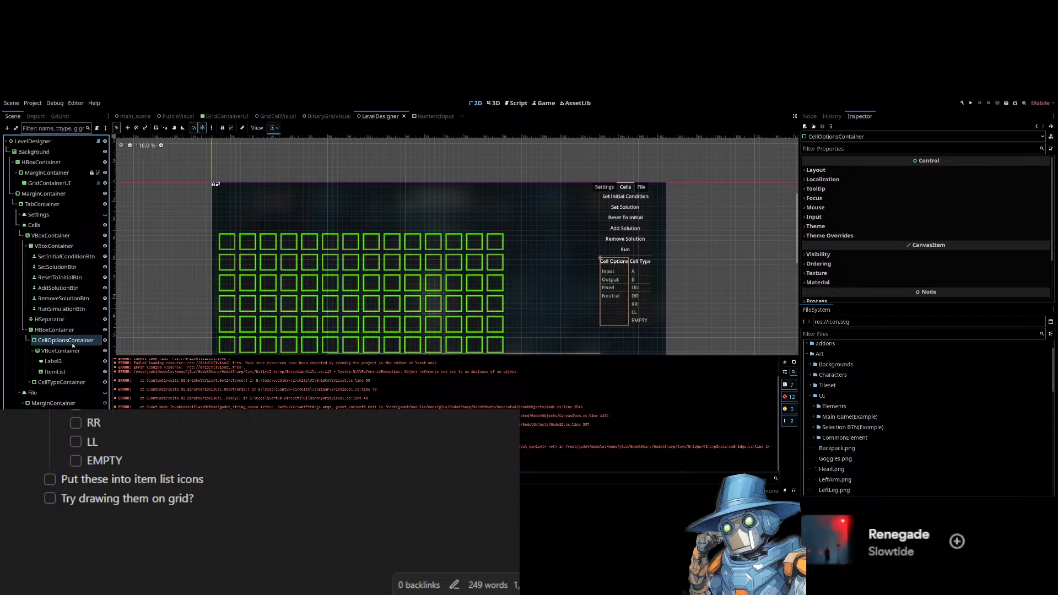
pyautogui.click(55, 371)
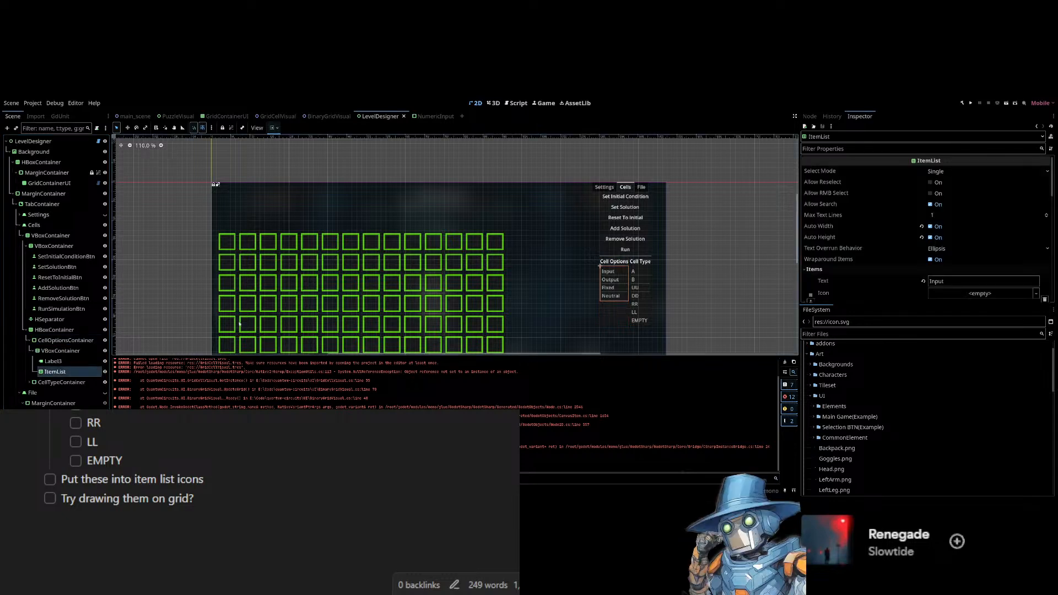
pyautogui.scroll(-3, 961, 205)
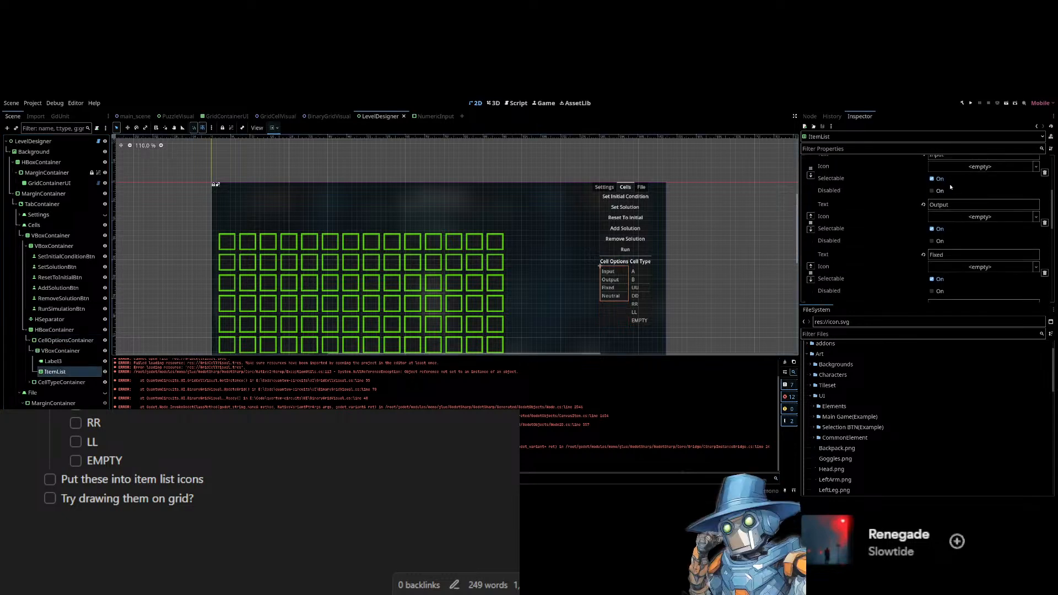
pyautogui.scroll(2, 941, 197)
pyautogui.click(963, 204)
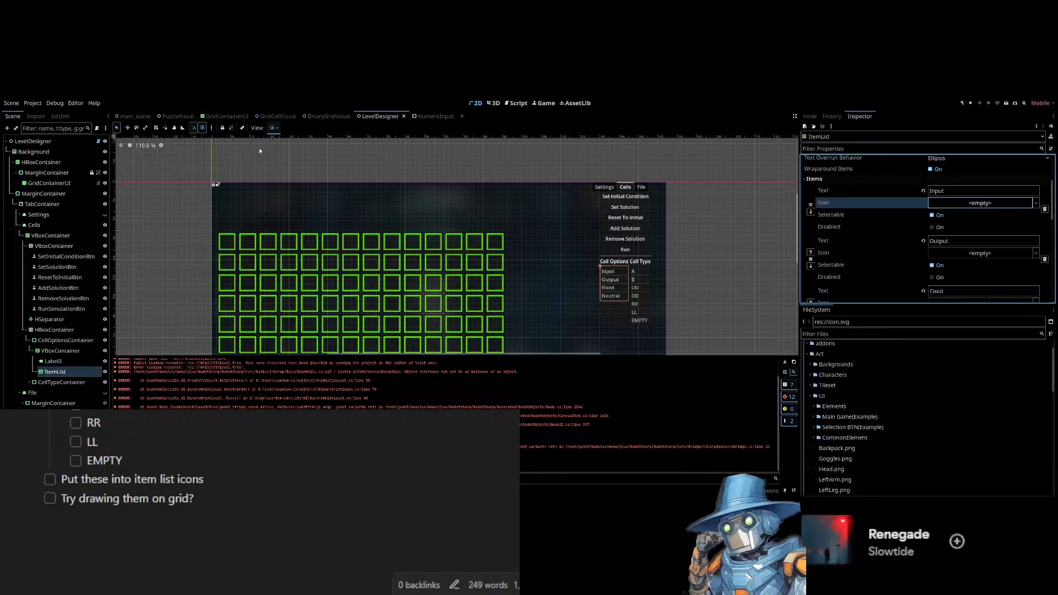
pyautogui.doubleClick(450, 166)
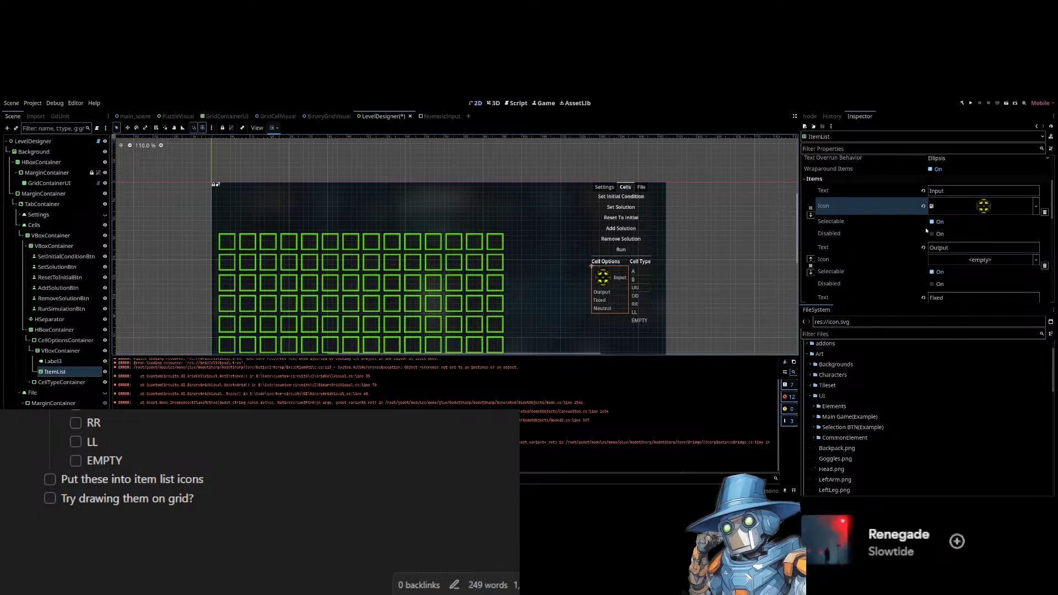
# Assign the blue icon to the Output item and the orange icon to the Fixed item.
pyautogui.click(994, 263)
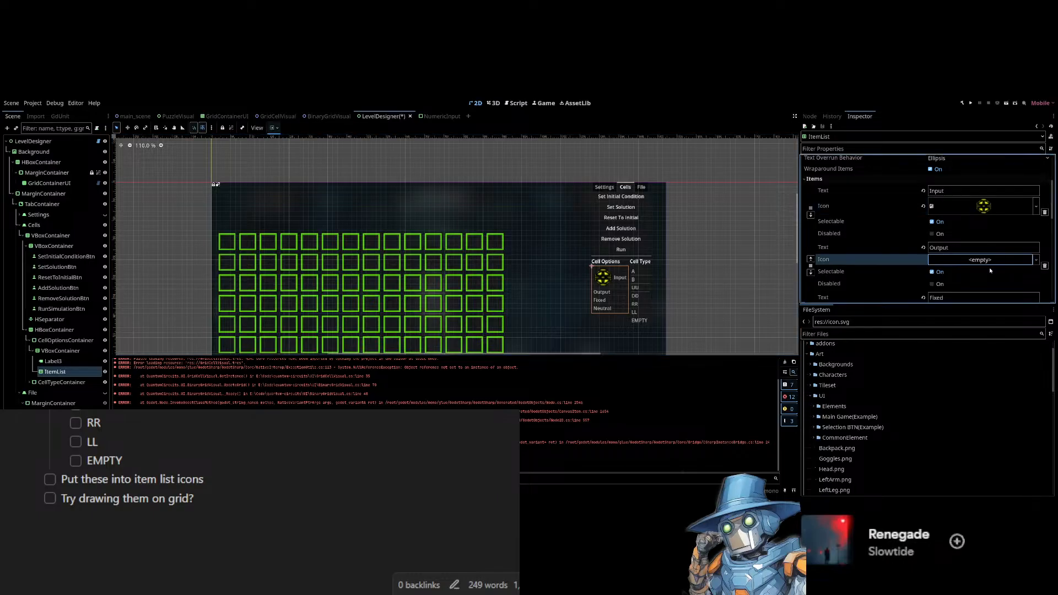
pyautogui.doubleClick(811, 388)
pyautogui.scroll(-3, 963, 268)
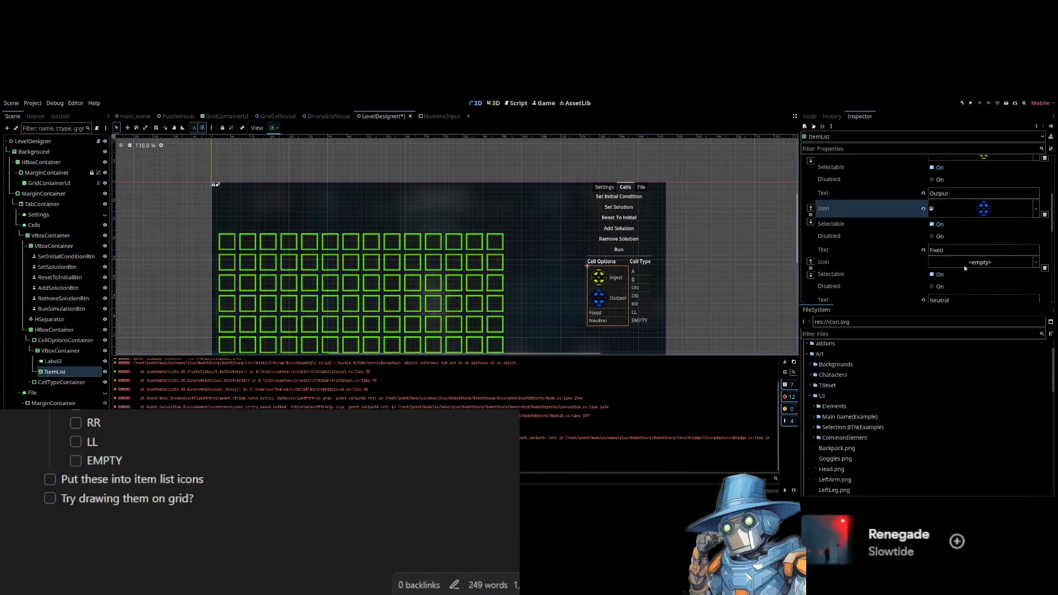
pyautogui.click(971, 263)
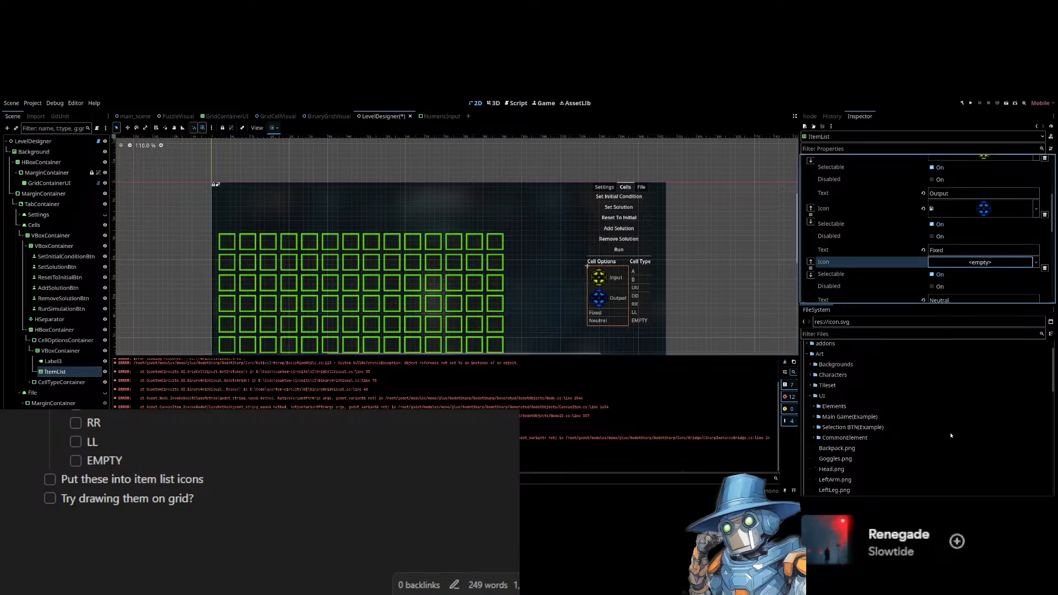
pyautogui.doubleClick(556, 241)
# Assign the grey-green icon to the Neutral item and save the scene.
pyautogui.scroll(-3, 919, 236)
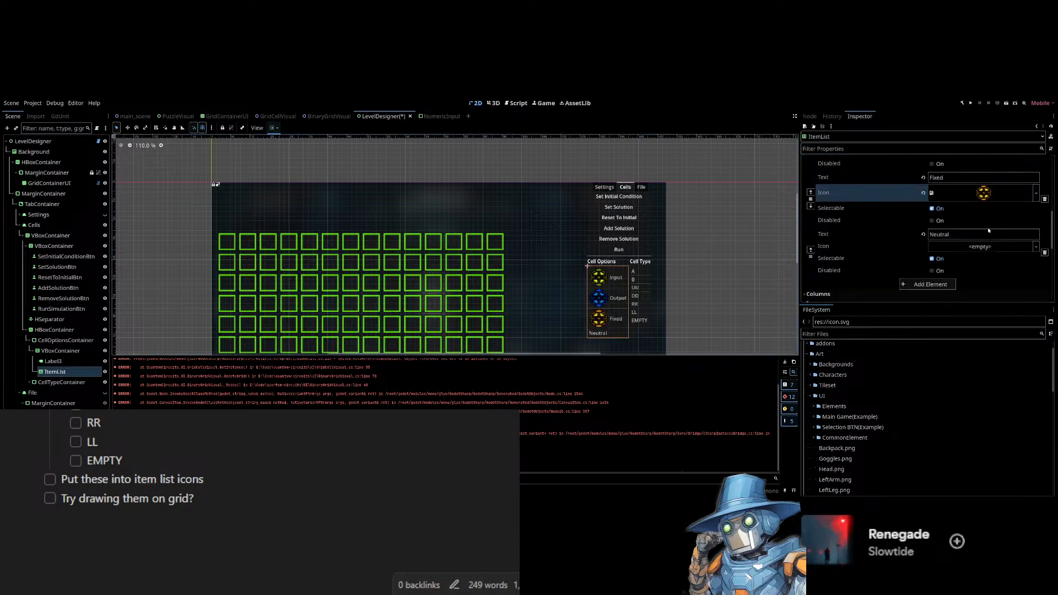
pyautogui.click(988, 249)
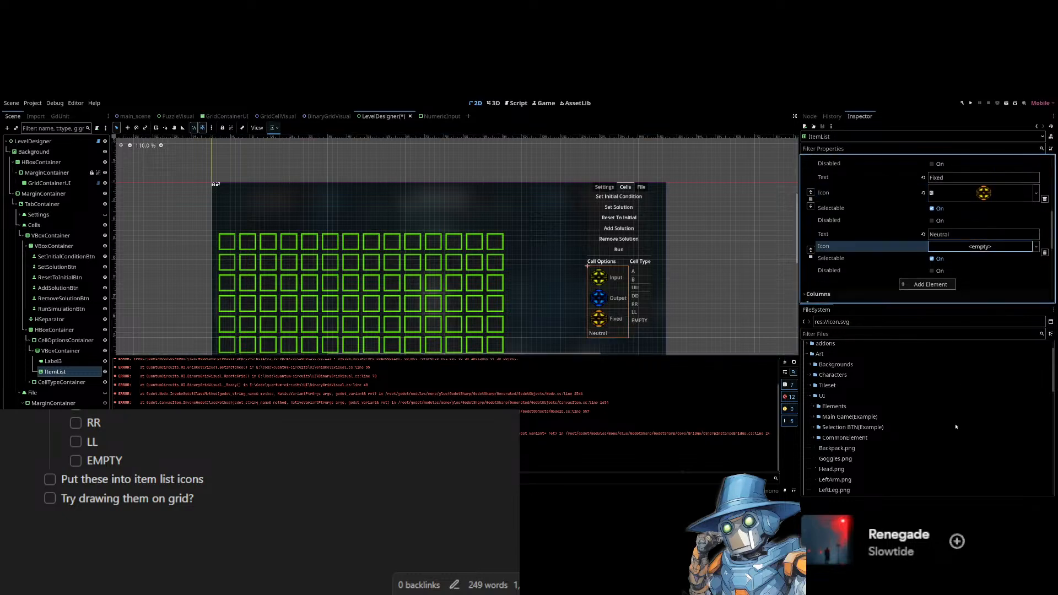
pyautogui.doubleClick(444, 201)
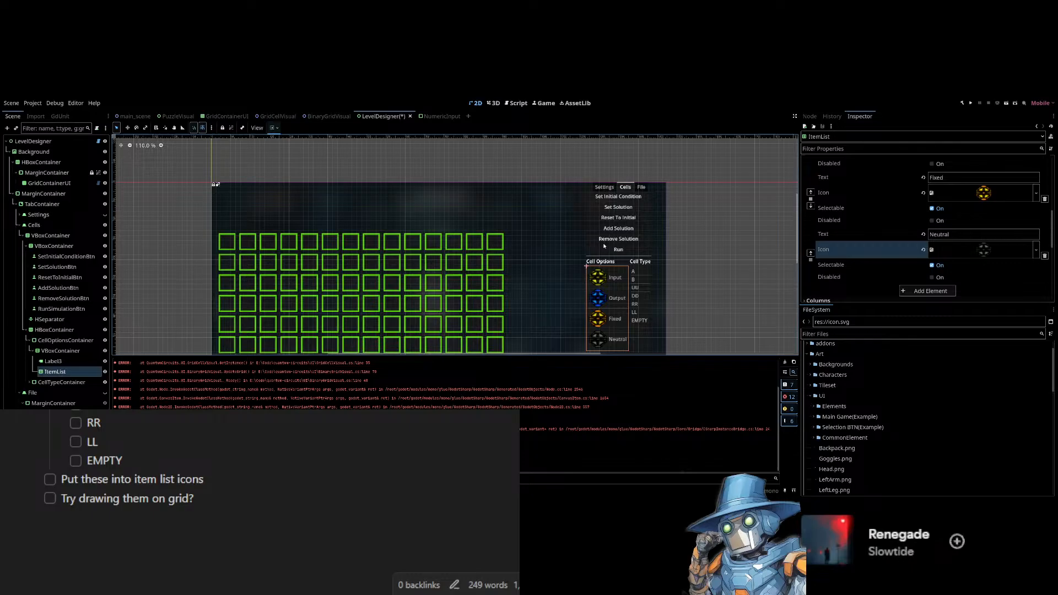
pyautogui.hotkey('ctrl', 's')
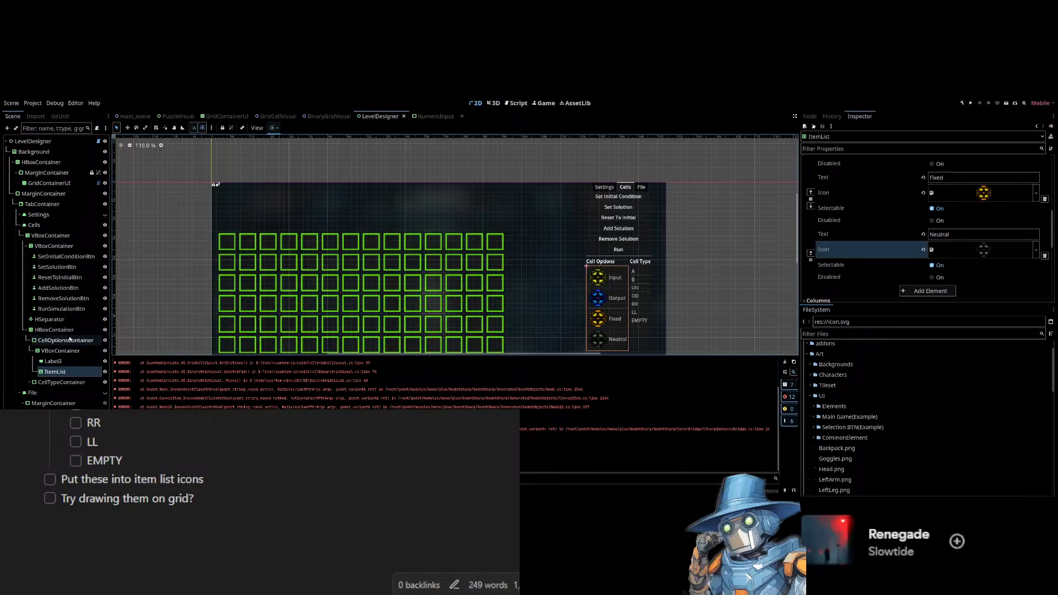
# Select the cell-type item list and assign a dot-pattern icon to item A.
pyautogui.click(29, 382)
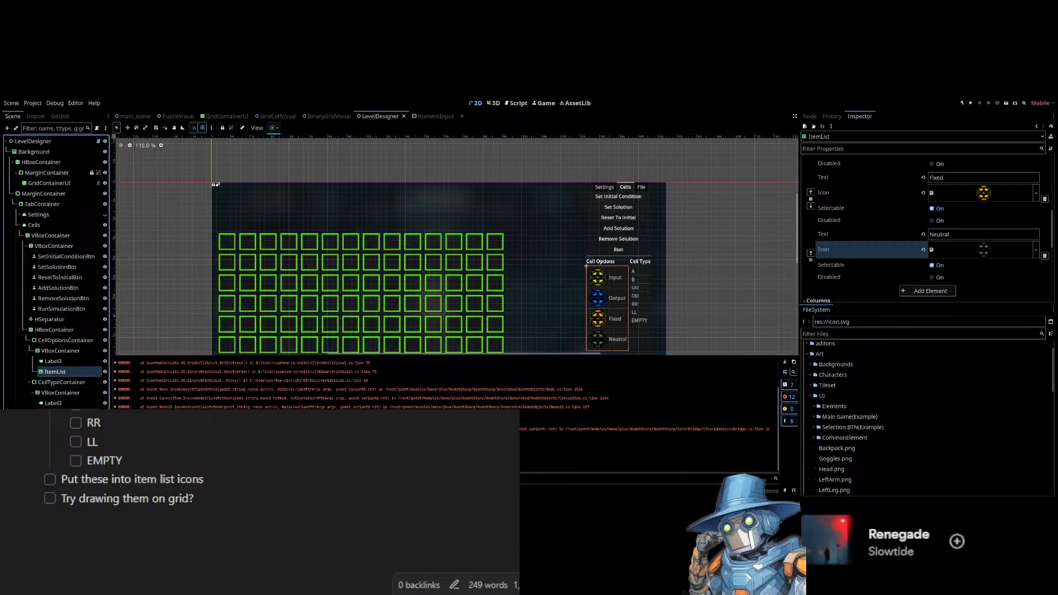
pyautogui.click(639, 286)
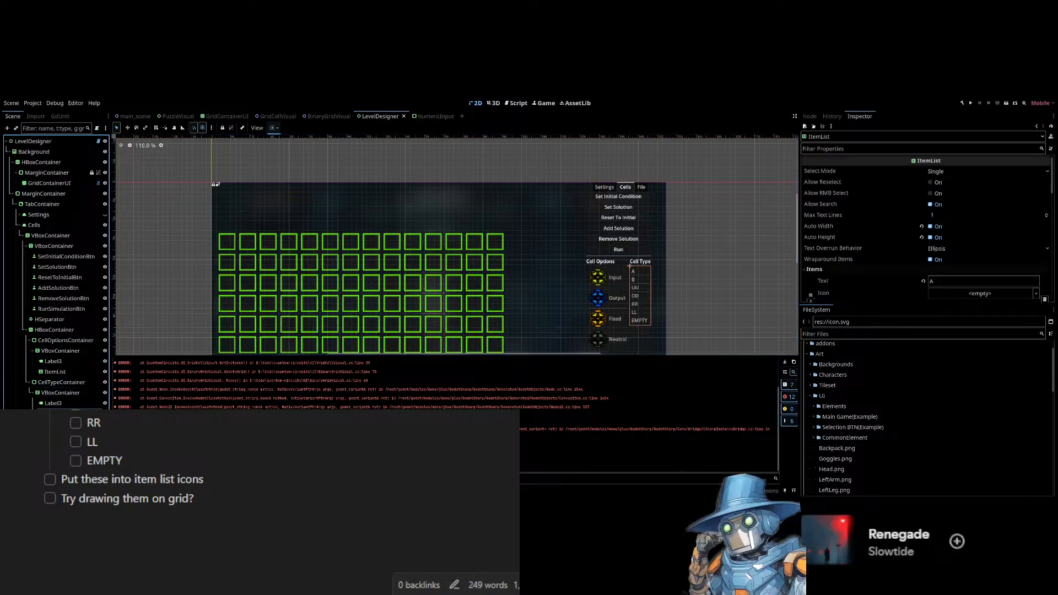
pyautogui.click(973, 299)
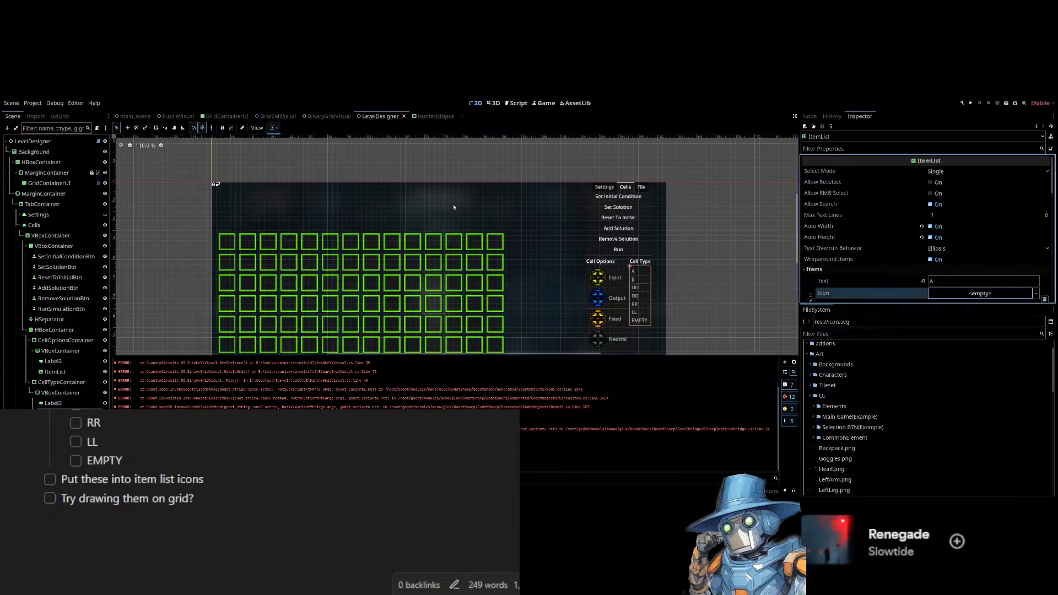
pyautogui.press('Return')
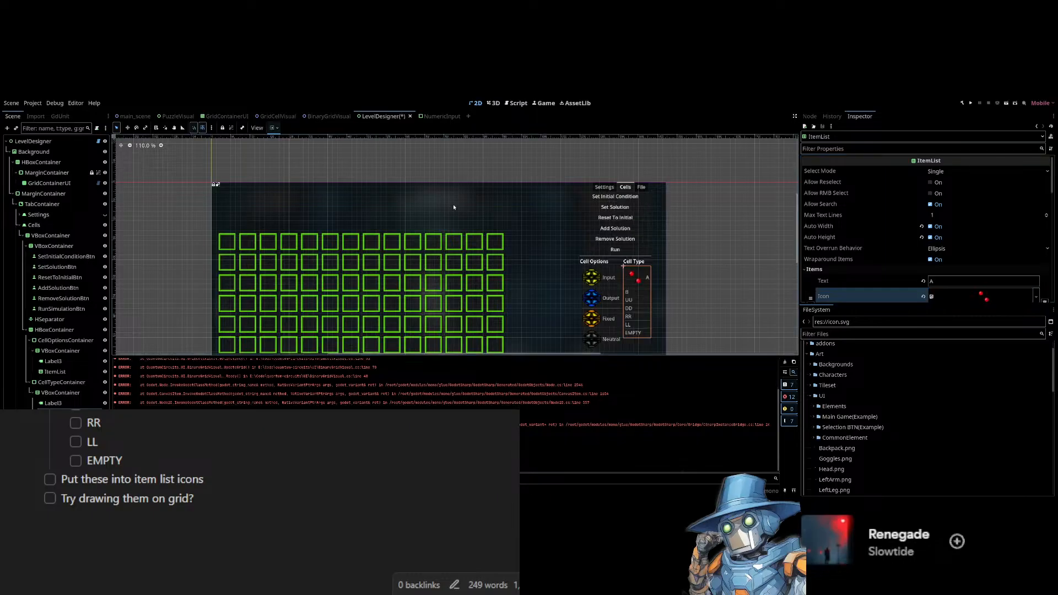
# Paste the matching dot-pattern icons into the B and UU items.
pyautogui.scroll(-5, 904, 264)
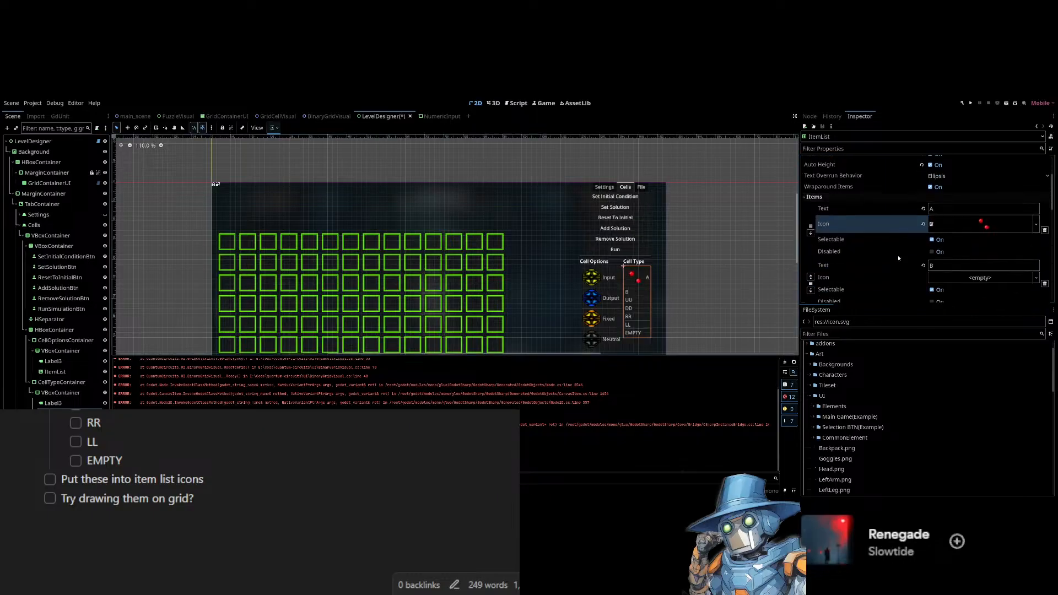
pyautogui.click(968, 225)
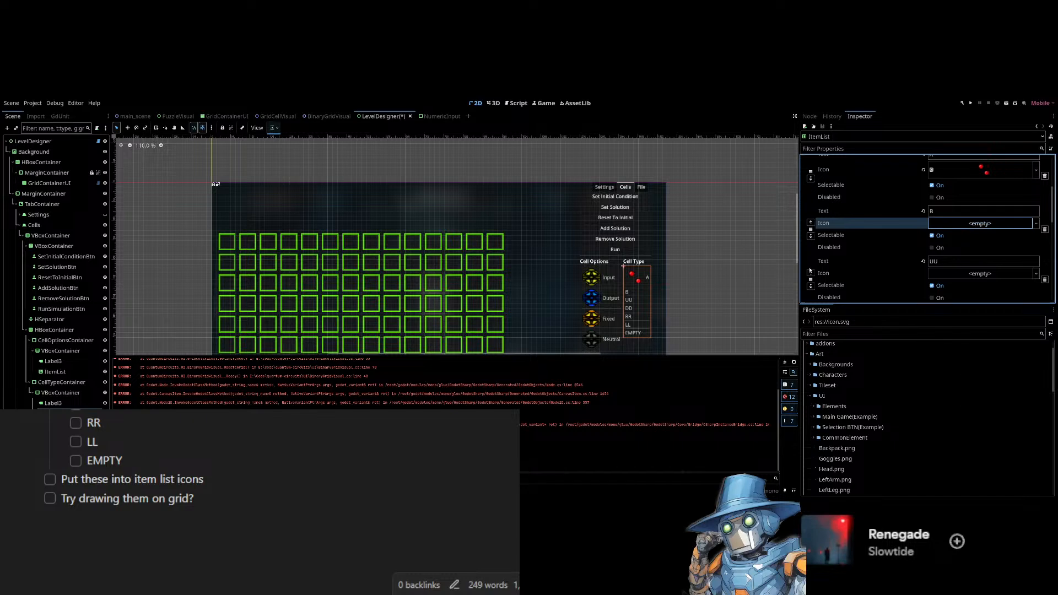
pyautogui.hotkey('ctrl', 'v')
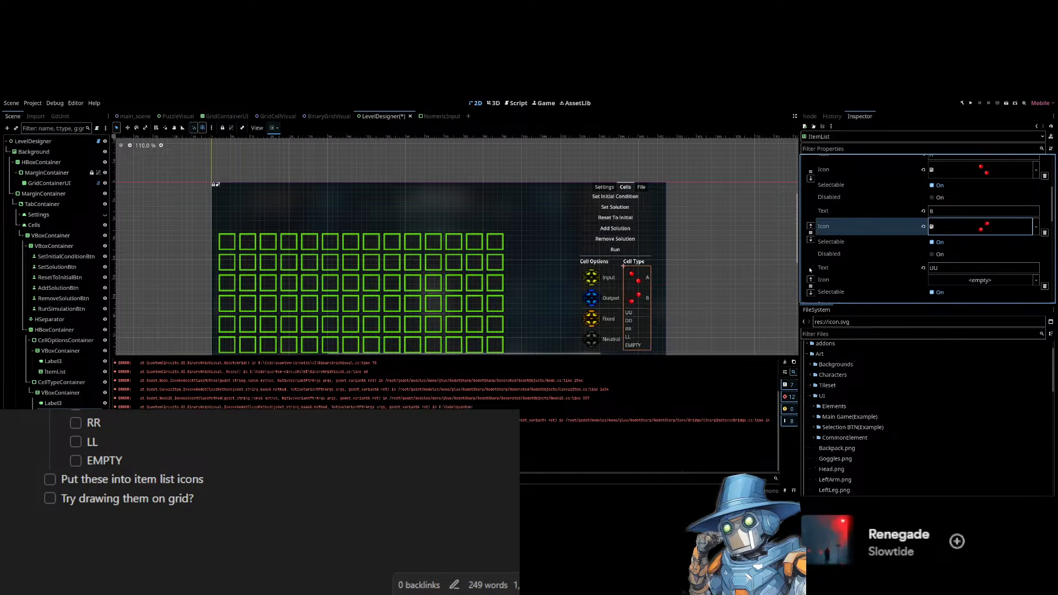
pyautogui.click(997, 281)
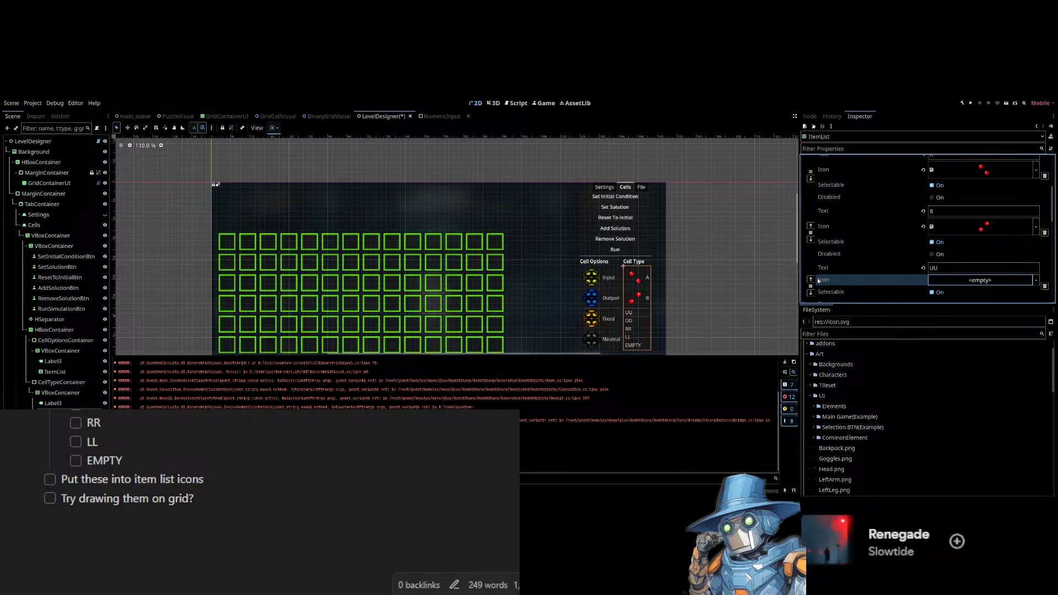
pyautogui.hotkey('ctrl', 'v')
# Paste the matching dot-pattern icons into the DD and RR items.
pyautogui.scroll(-3, 895, 242)
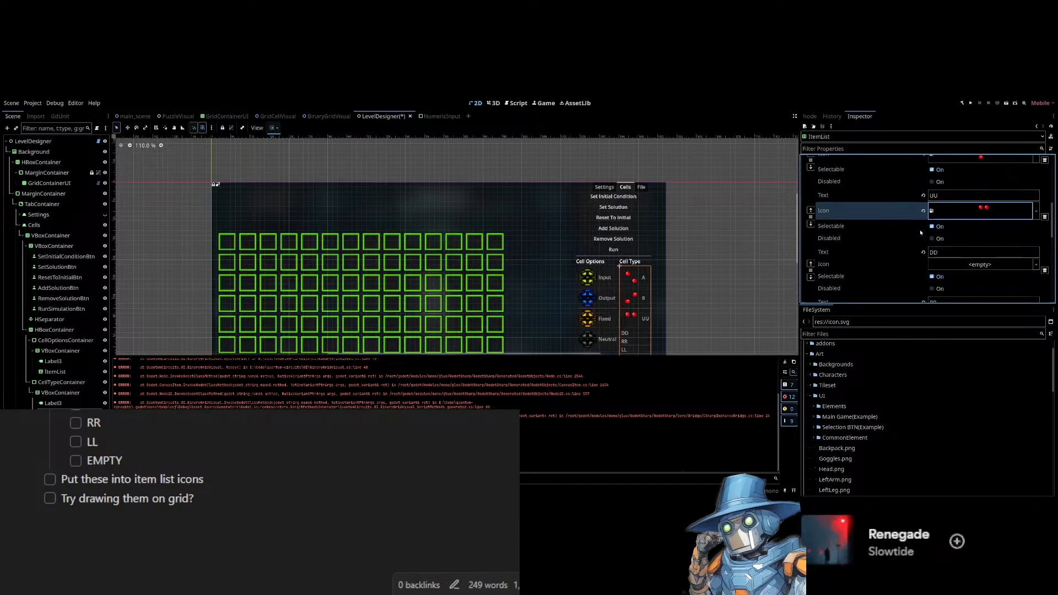
pyautogui.click(963, 267)
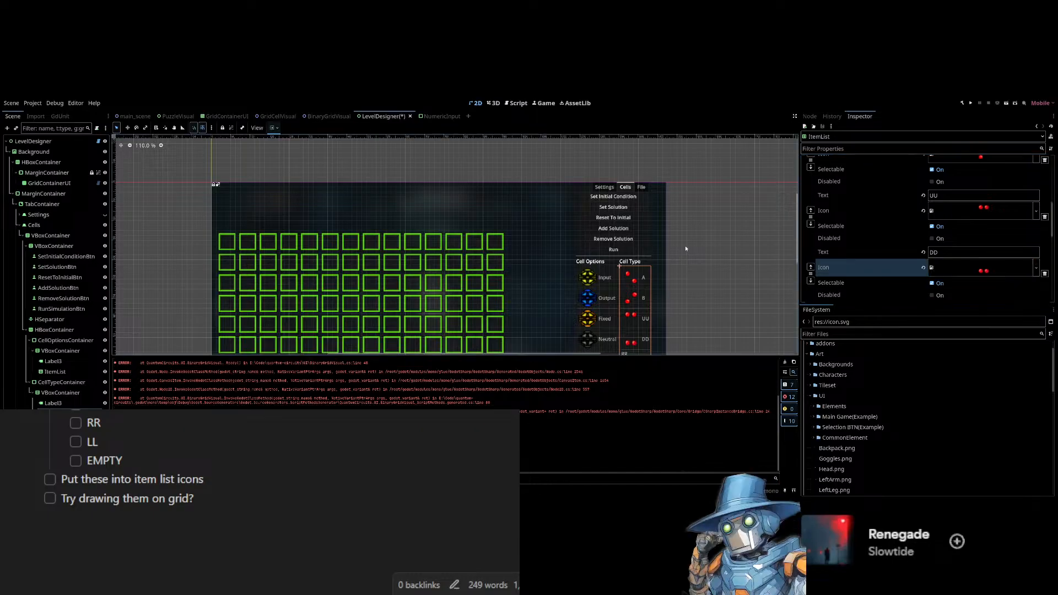
pyautogui.hotkey('ctrl', 'v')
pyautogui.scroll(-2, 950, 279)
pyautogui.click(955, 267)
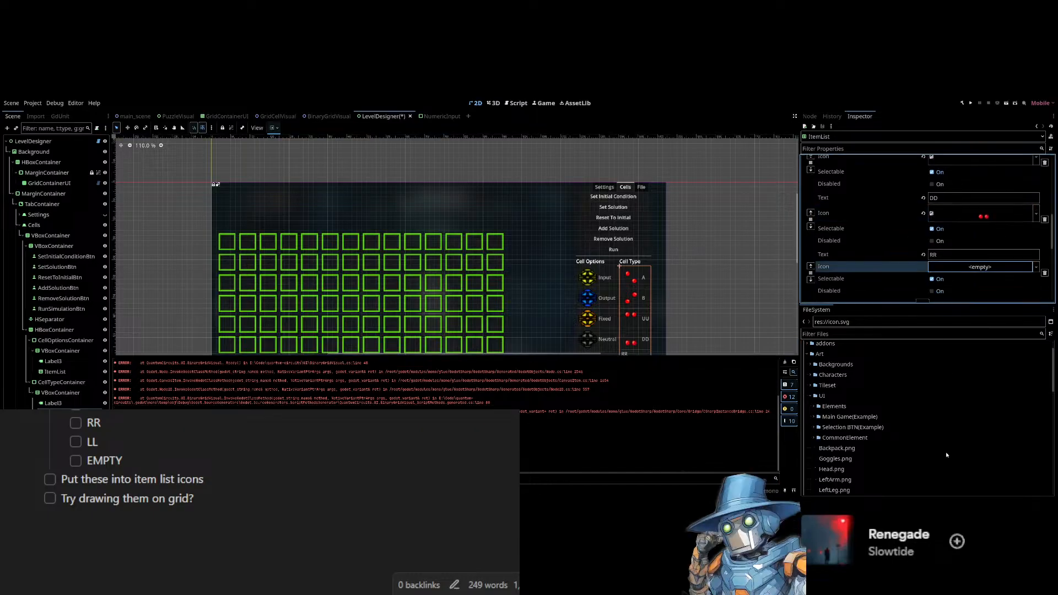
pyautogui.hotkey('ctrl', 'v')
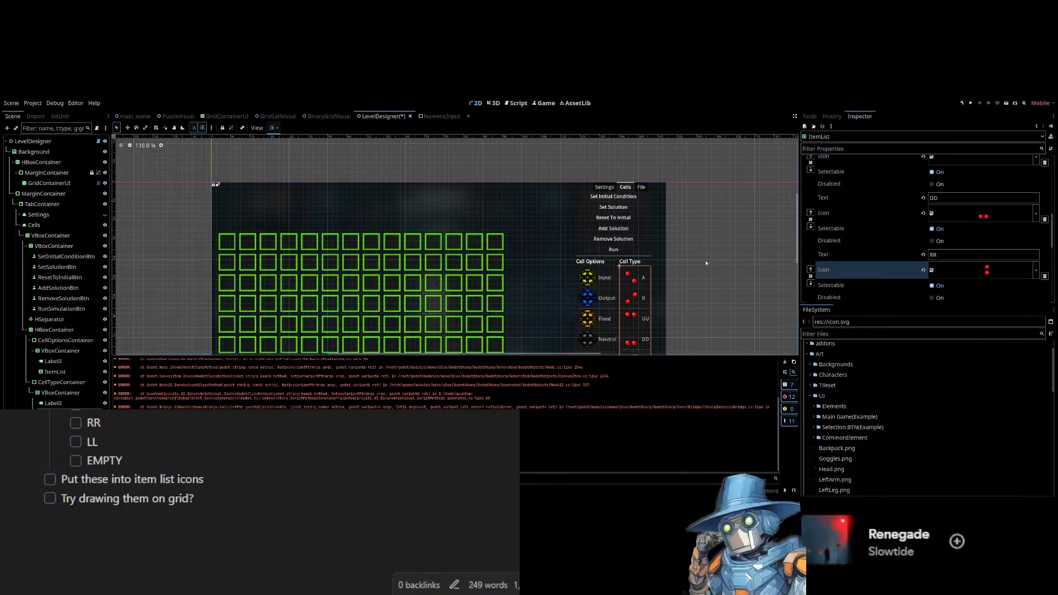
# Switch to the second page of items and assign a dot-pattern icon to the LL item.
pyautogui.scroll(-2, 937, 265)
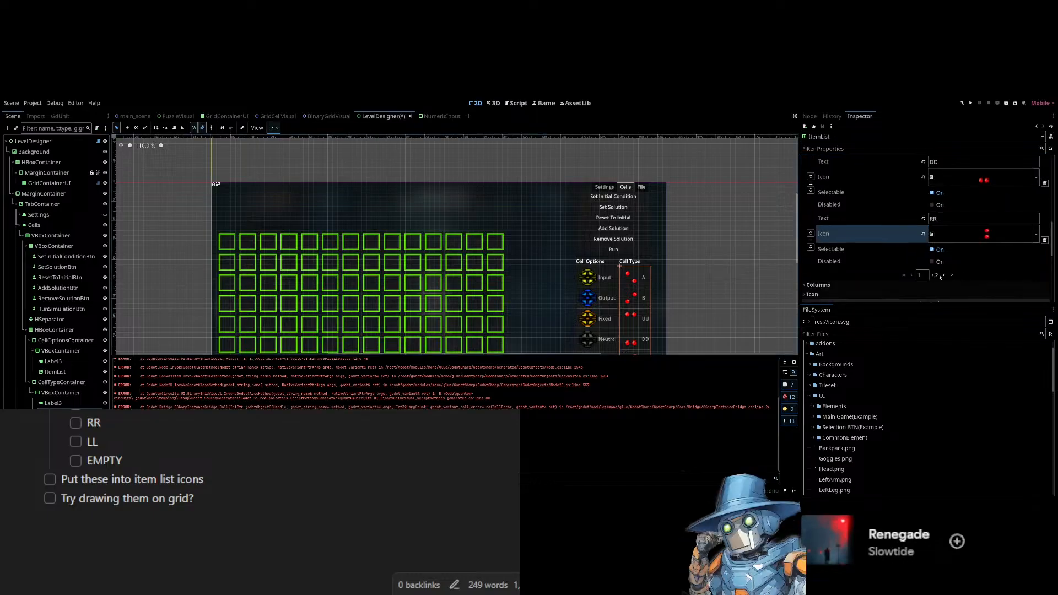
pyautogui.click(945, 275)
pyautogui.scroll(3, 935, 231)
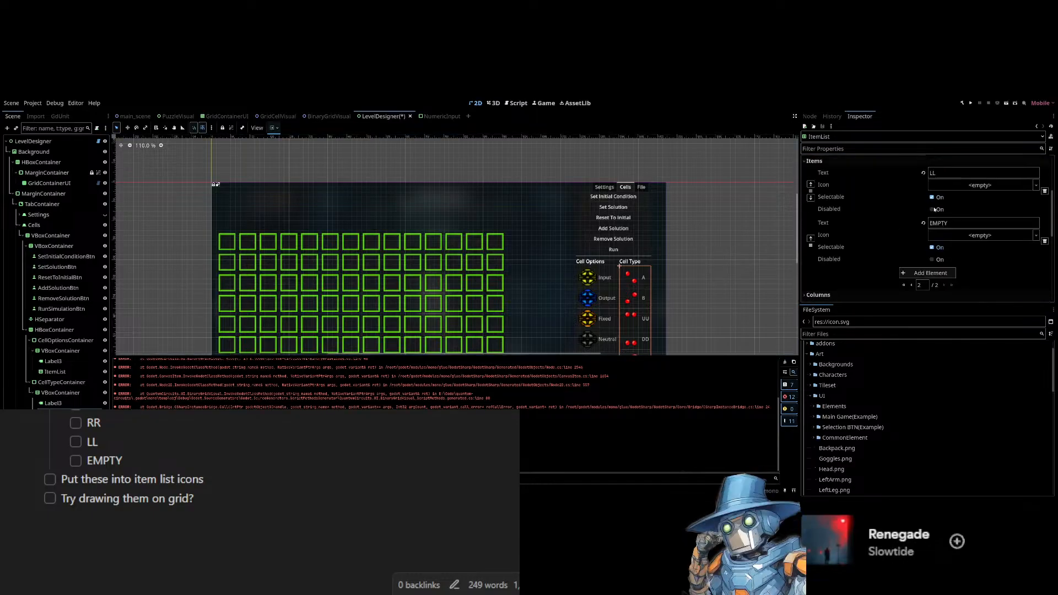
pyautogui.click(966, 187)
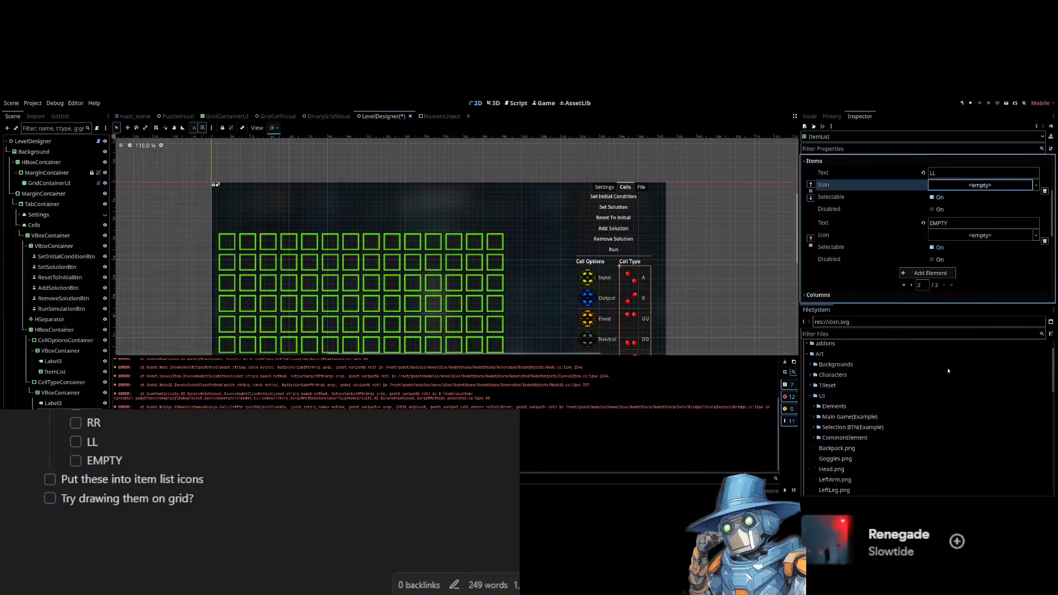
pyautogui.press('Return')
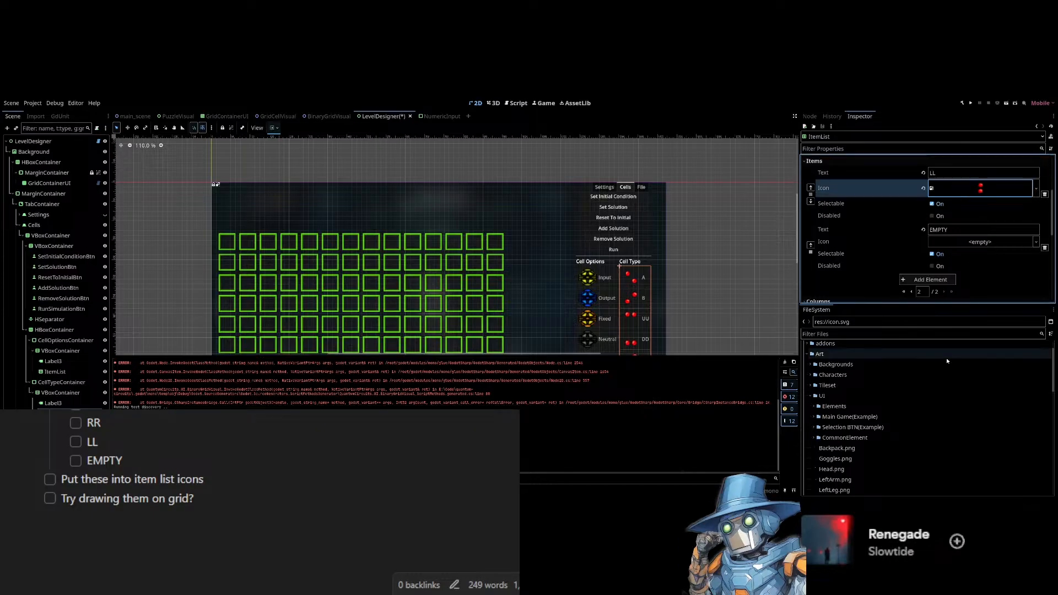
# Assign an icon to the EMPTY item and save the scene.
pyautogui.click(990, 245)
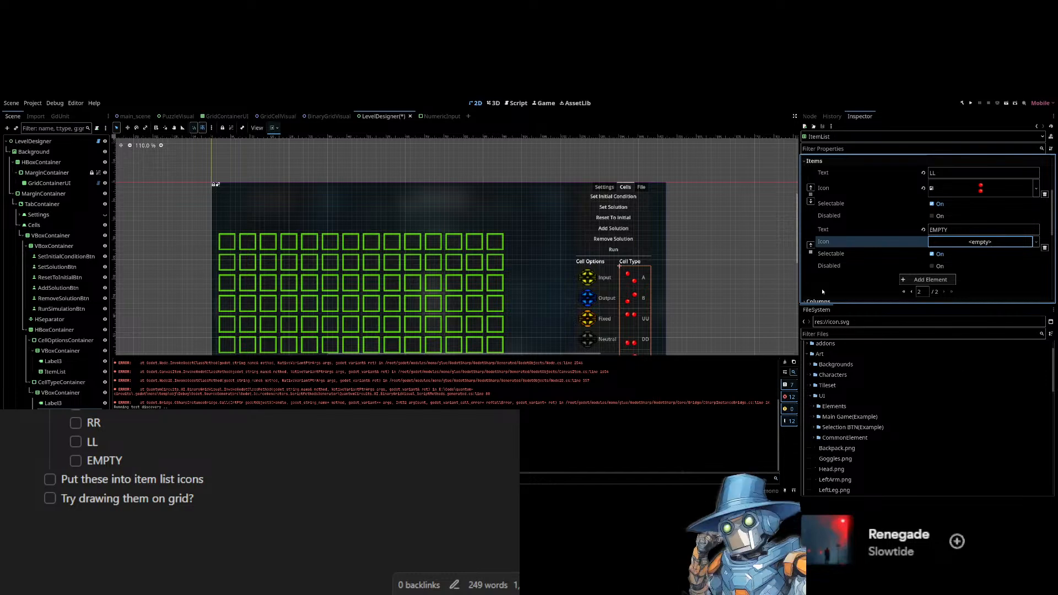
pyautogui.press('Return')
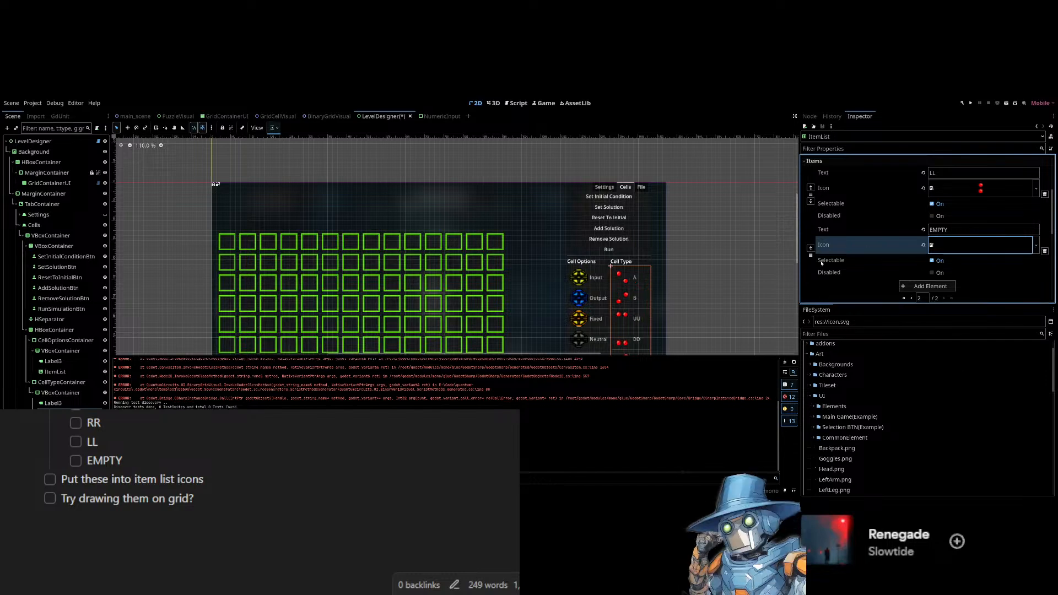
pyautogui.hotkey('ctrl', 's')
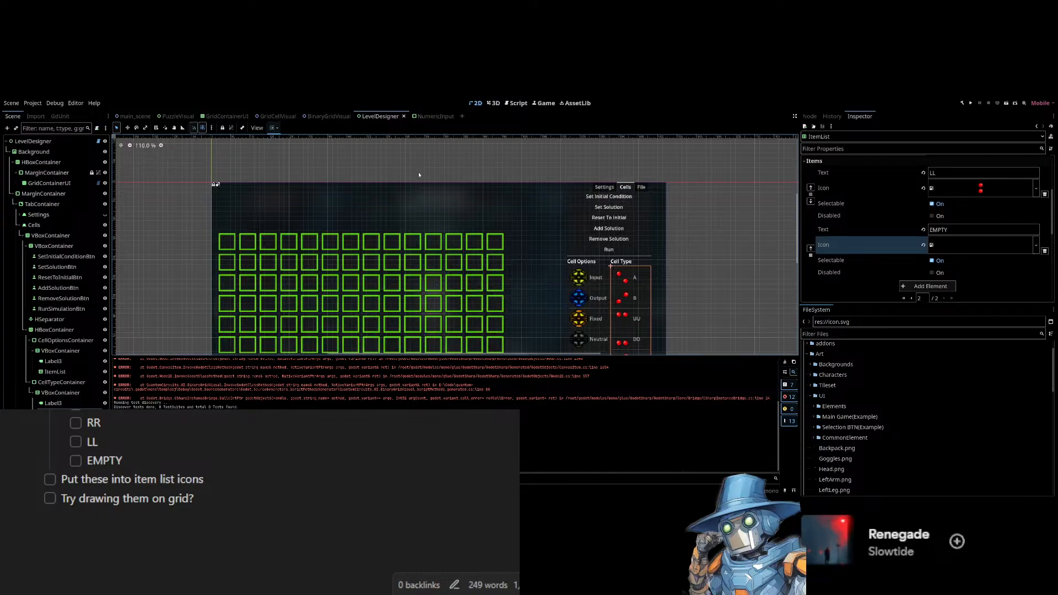
# Run the current scene and select each cell option in turn to test the icon list.
pyautogui.press('F6')
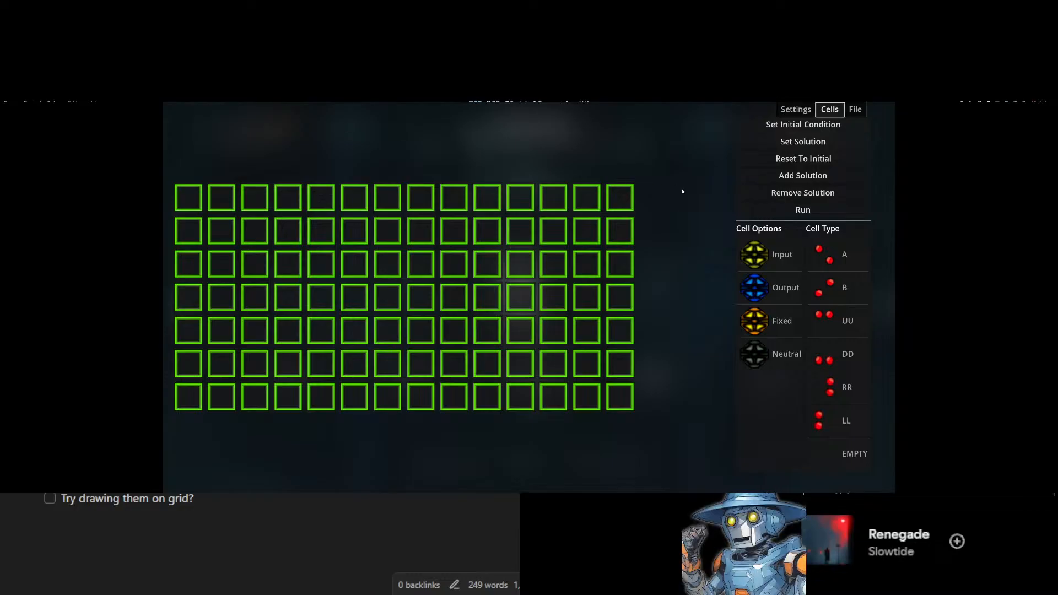
pyautogui.click(785, 264)
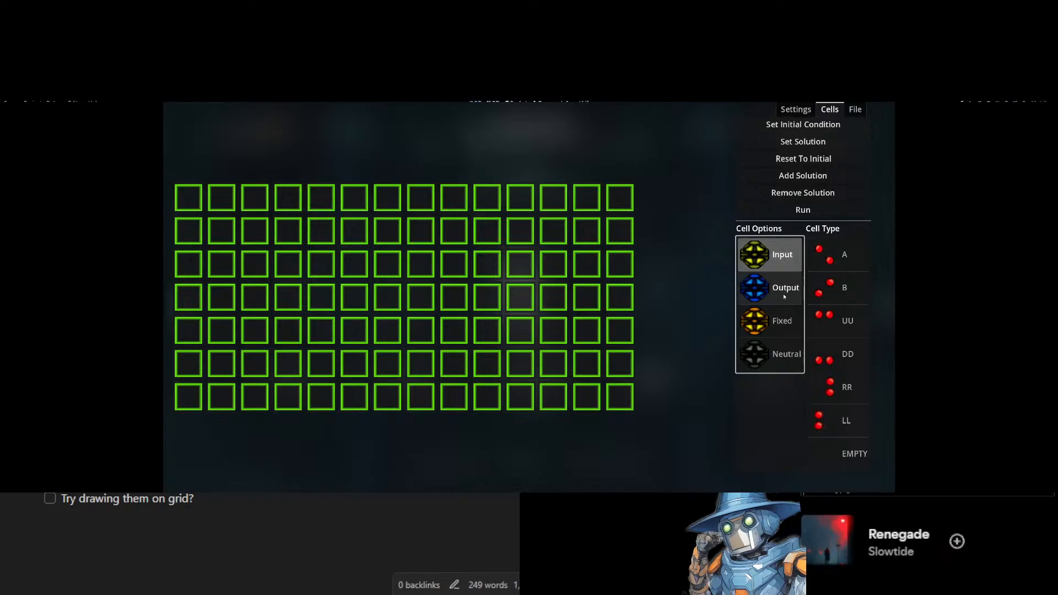
pyautogui.click(776, 316)
pyautogui.click(778, 347)
pyautogui.click(774, 263)
pyautogui.click(773, 310)
pyautogui.click(774, 288)
pyautogui.click(774, 320)
pyautogui.click(774, 256)
pyautogui.click(778, 288)
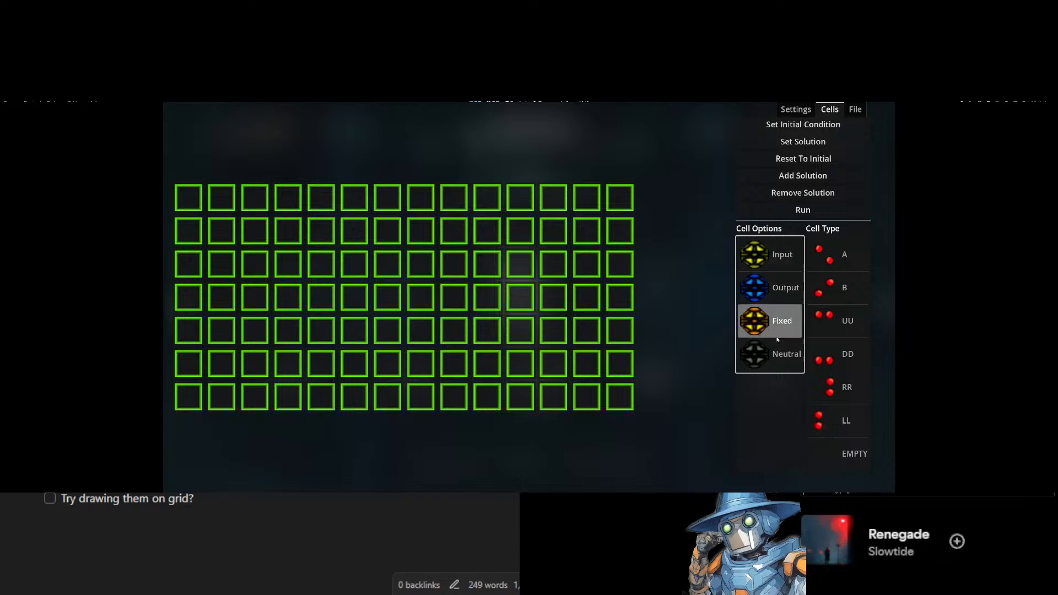
# Select each cell option and each cell type in turn in the running scene to test the icon lists.
pyautogui.click(777, 325)
pyautogui.click(776, 289)
pyautogui.click(784, 265)
pyautogui.click(839, 257)
pyautogui.click(839, 288)
pyautogui.click(841, 356)
pyautogui.click(843, 388)
pyautogui.click(838, 265)
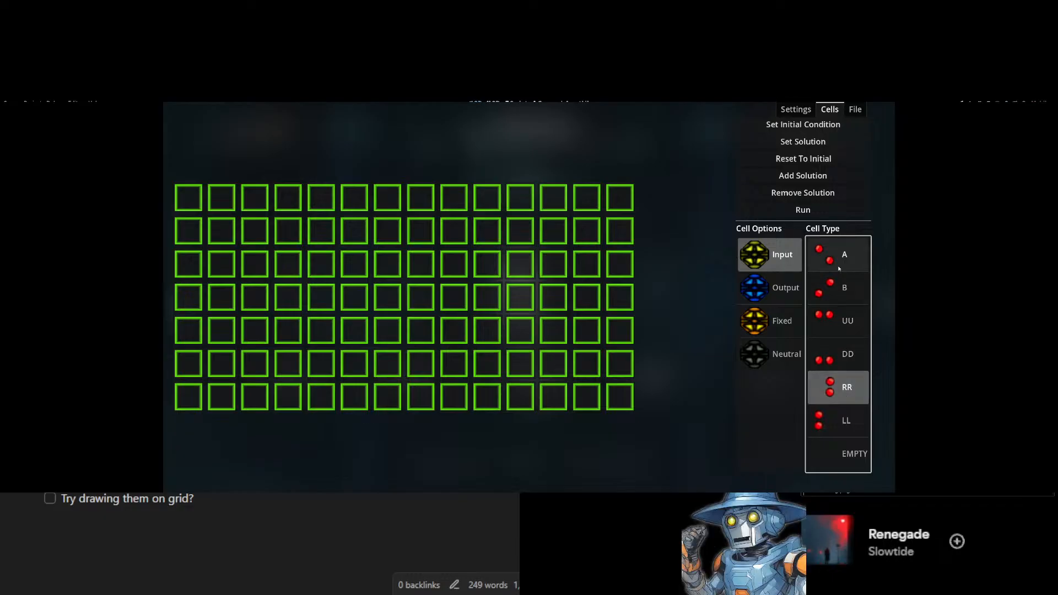
# Try selecting a grid cell with different cell options and using Set Initial Condition, Set Solution and Run.
pyautogui.click(354, 272)
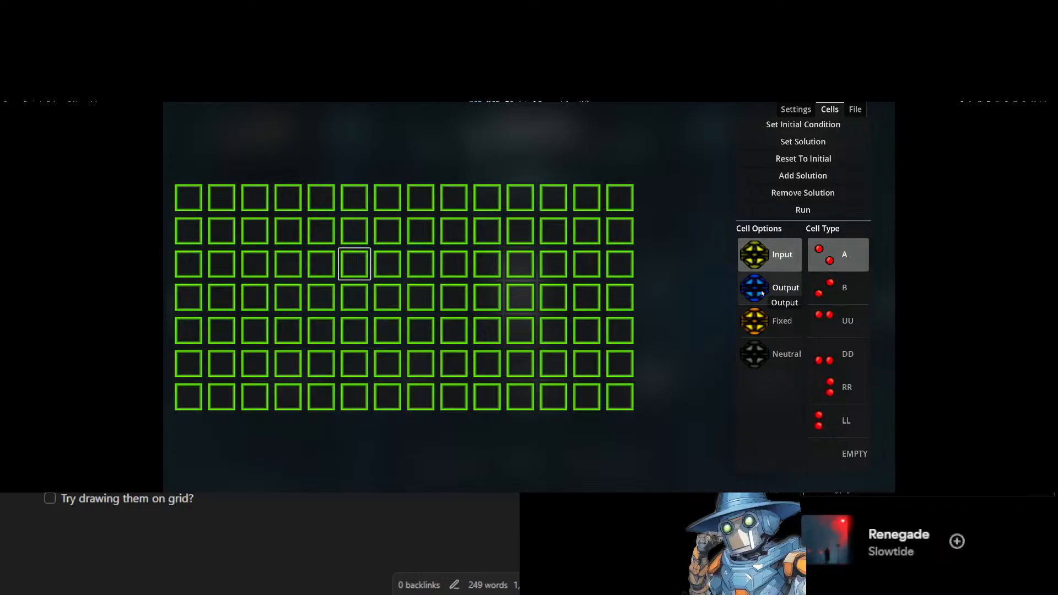
pyautogui.click(771, 354)
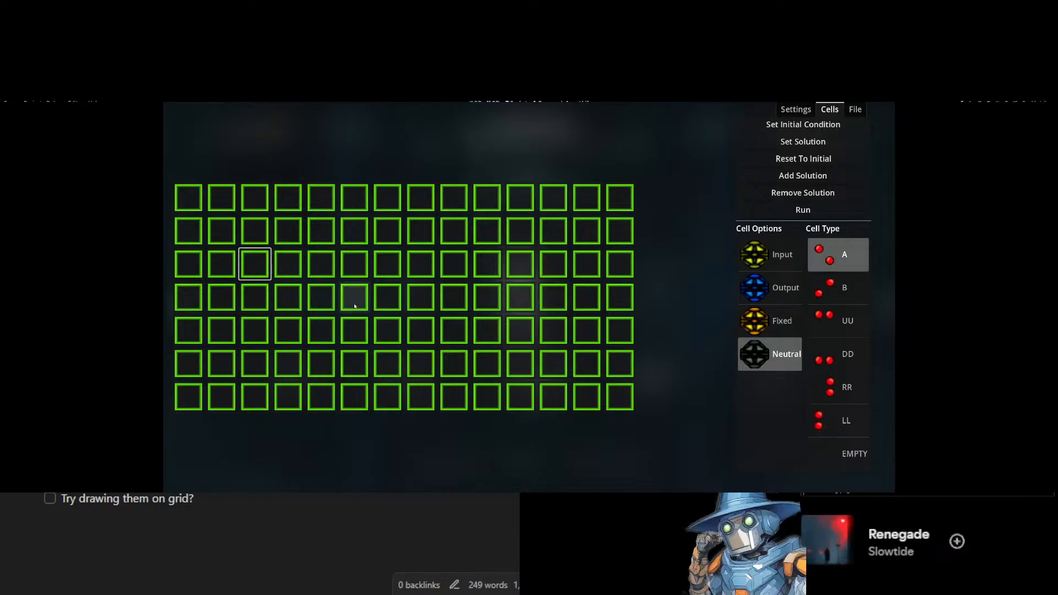
pyautogui.click(806, 125)
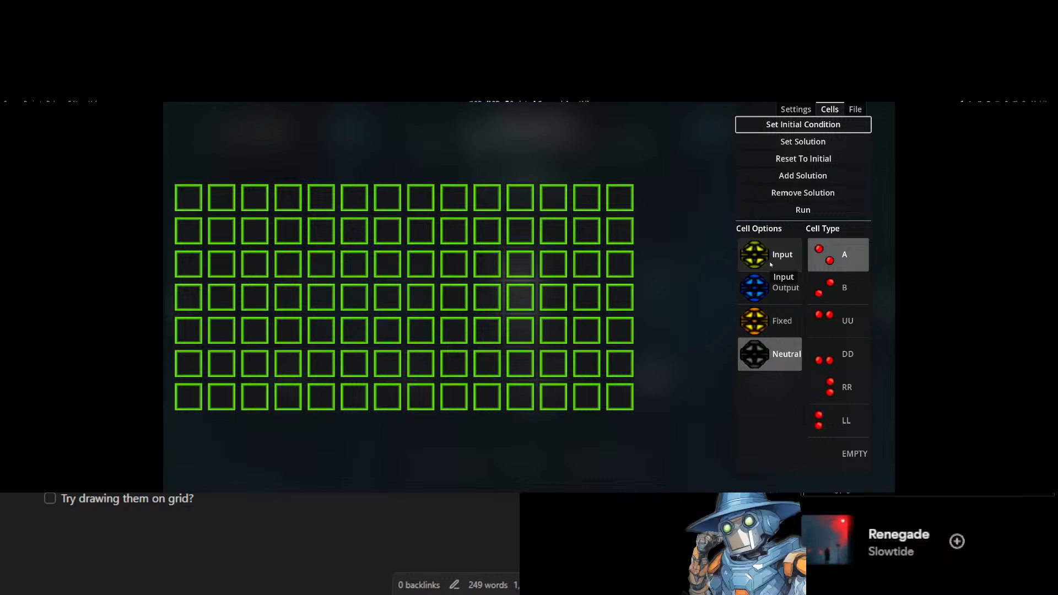
pyautogui.click(821, 211)
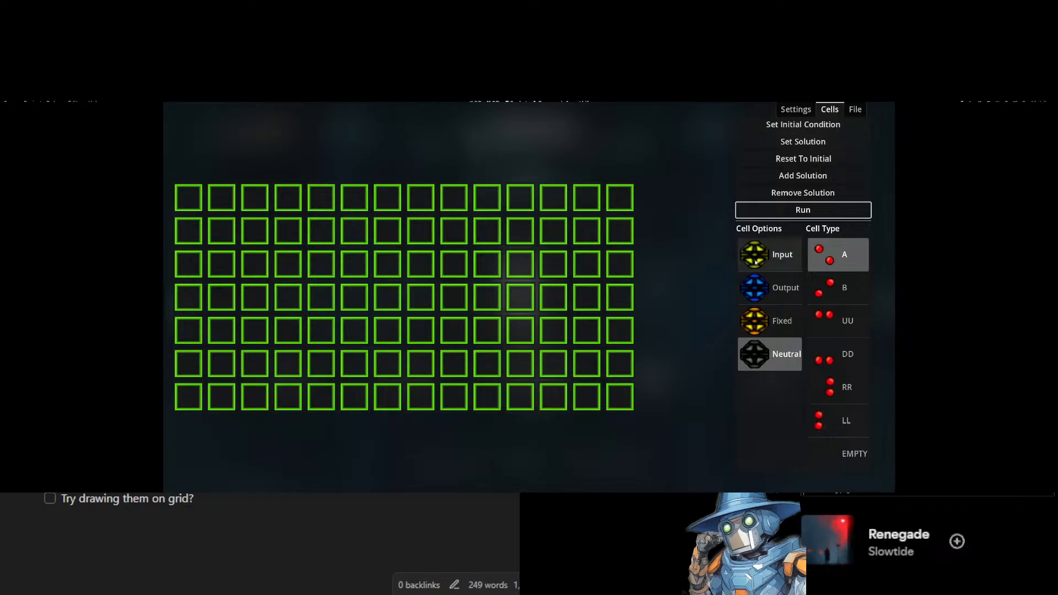
pyautogui.click(766, 255)
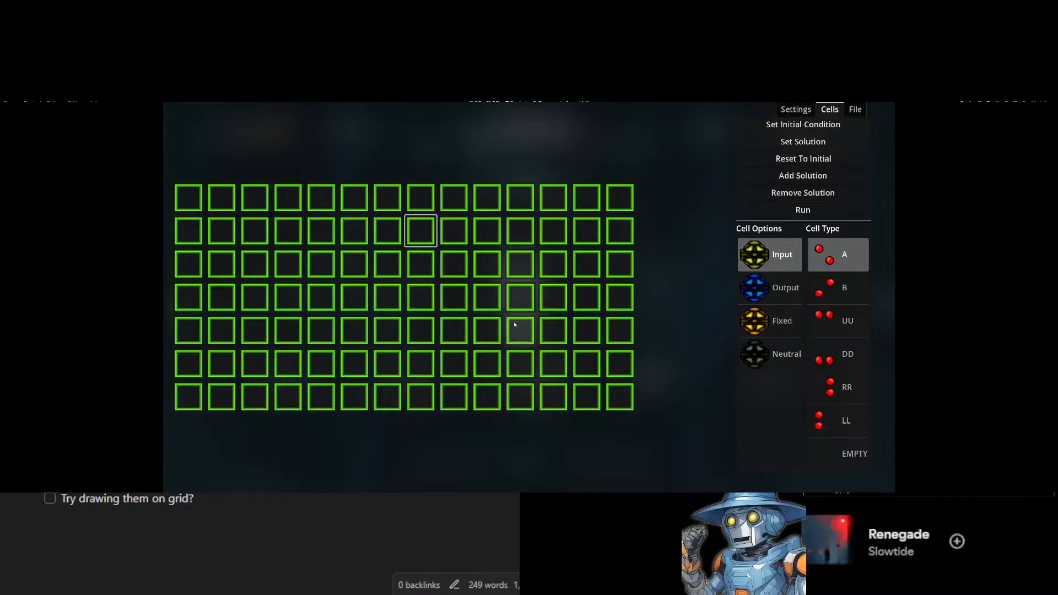
pyautogui.click(852, 141)
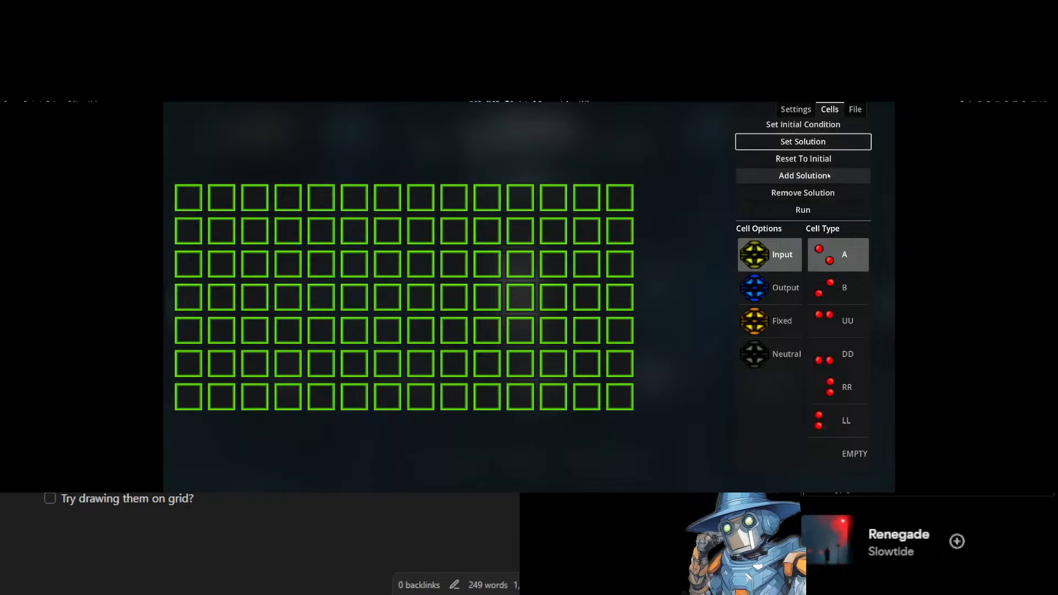
pyautogui.click(844, 208)
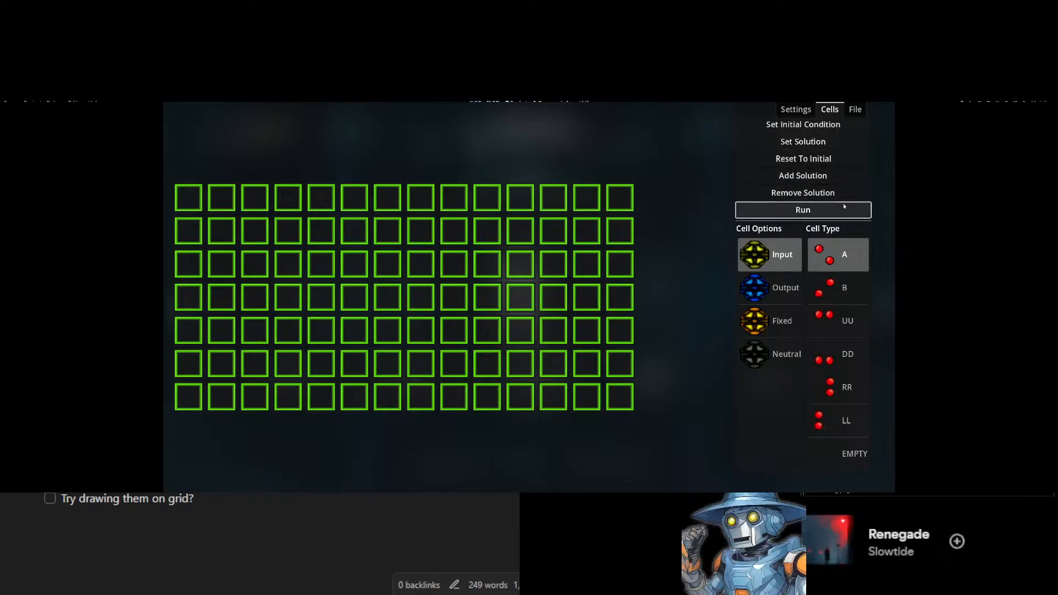
# Increase the grid's column and row counts in the running designer's settings and update the grid.
pyautogui.click(857, 109)
pyautogui.click(850, 153)
pyautogui.click(844, 170)
pyautogui.click(838, 138)
pyautogui.click(797, 113)
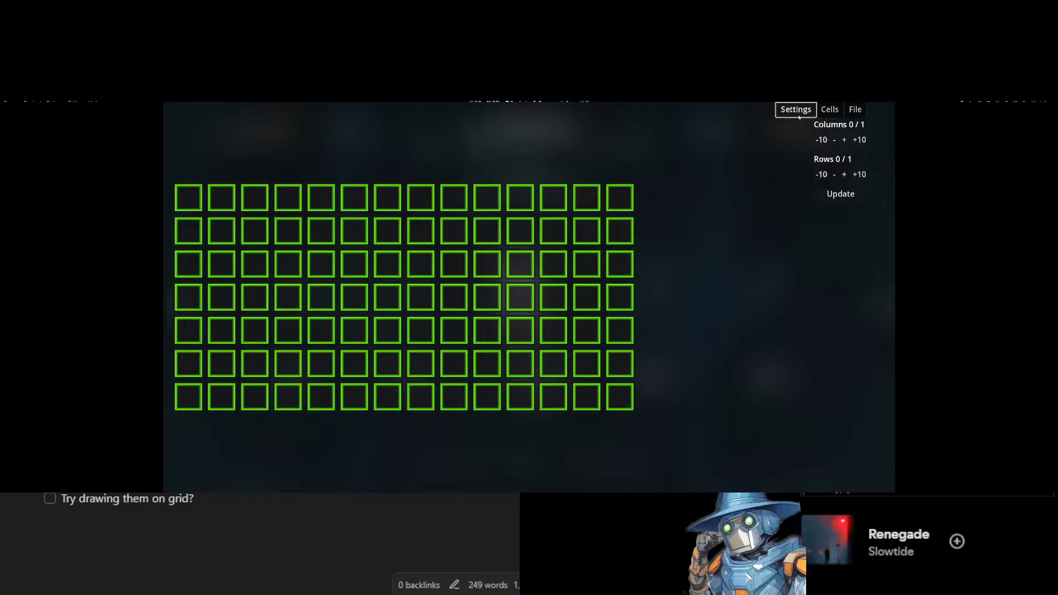
pyautogui.click(844, 141)
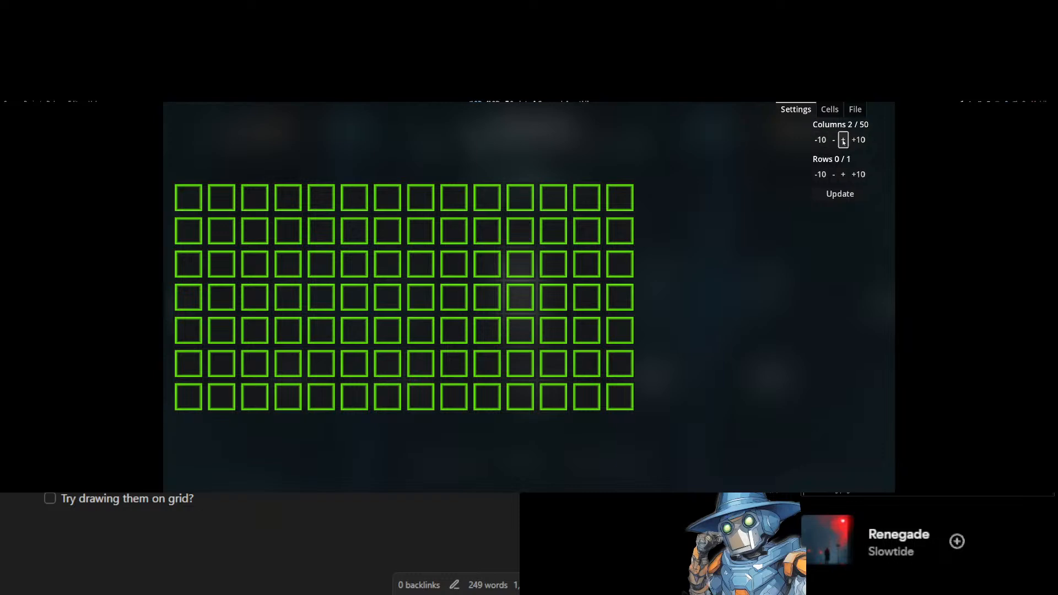
pyautogui.click(840, 193)
pyautogui.click(843, 175)
pyautogui.click(842, 193)
pyautogui.click(843, 177)
pyautogui.click(844, 177)
pyautogui.click(844, 177)
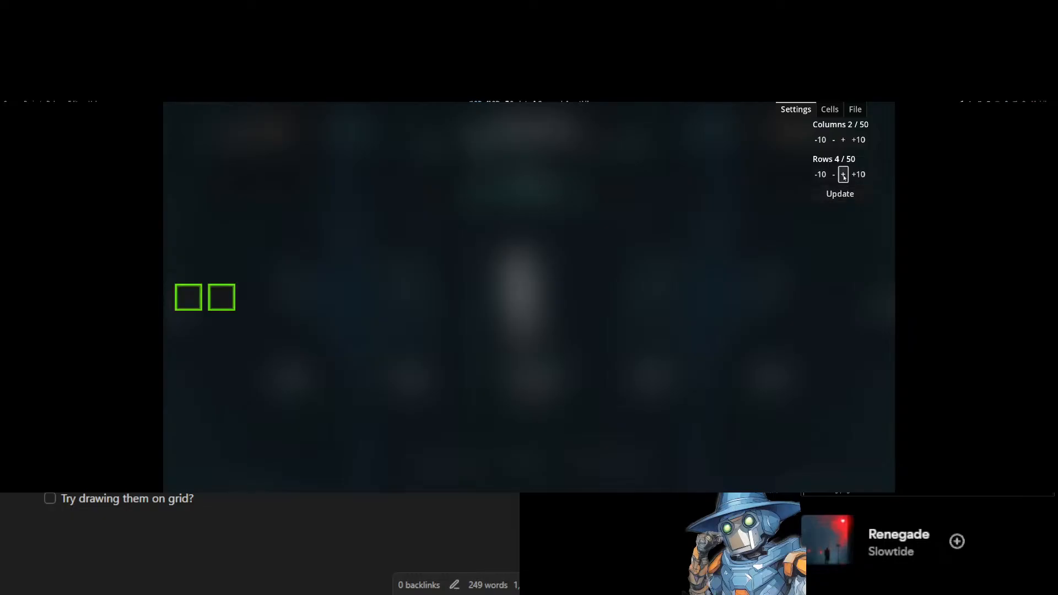
pyautogui.click(840, 194)
pyautogui.click(859, 174)
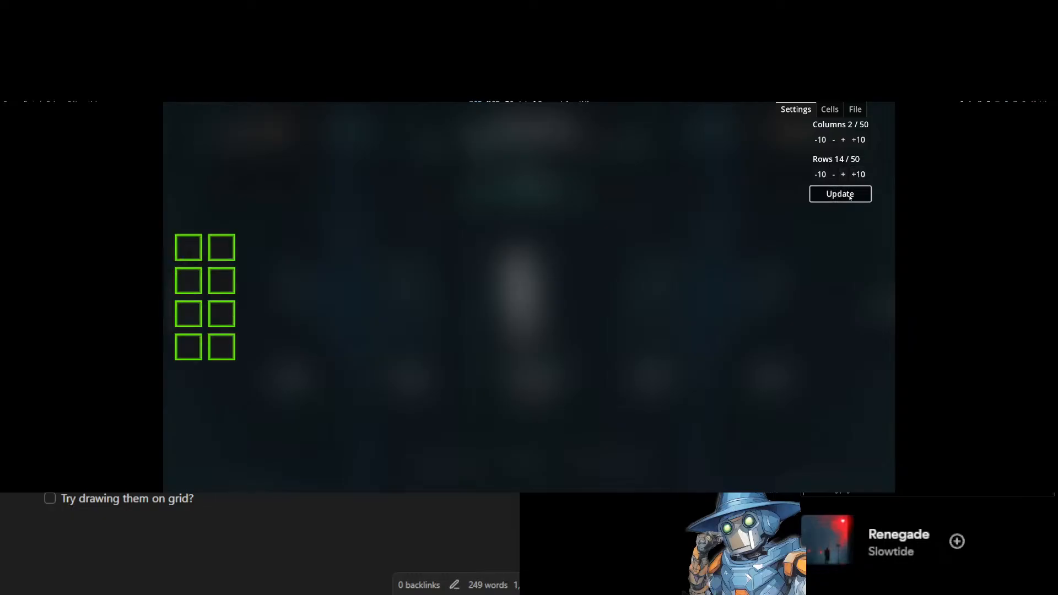
pyautogui.click(840, 193)
pyautogui.click(857, 141)
pyautogui.click(858, 141)
pyautogui.click(856, 141)
pyautogui.click(856, 141)
pyautogui.click(858, 144)
pyautogui.click(838, 194)
# Select cells on the enlarged grid and switch between the cell options to test them.
pyautogui.click(517, 250)
pyautogui.click(516, 280)
pyautogui.click(575, 313)
pyautogui.click(830, 110)
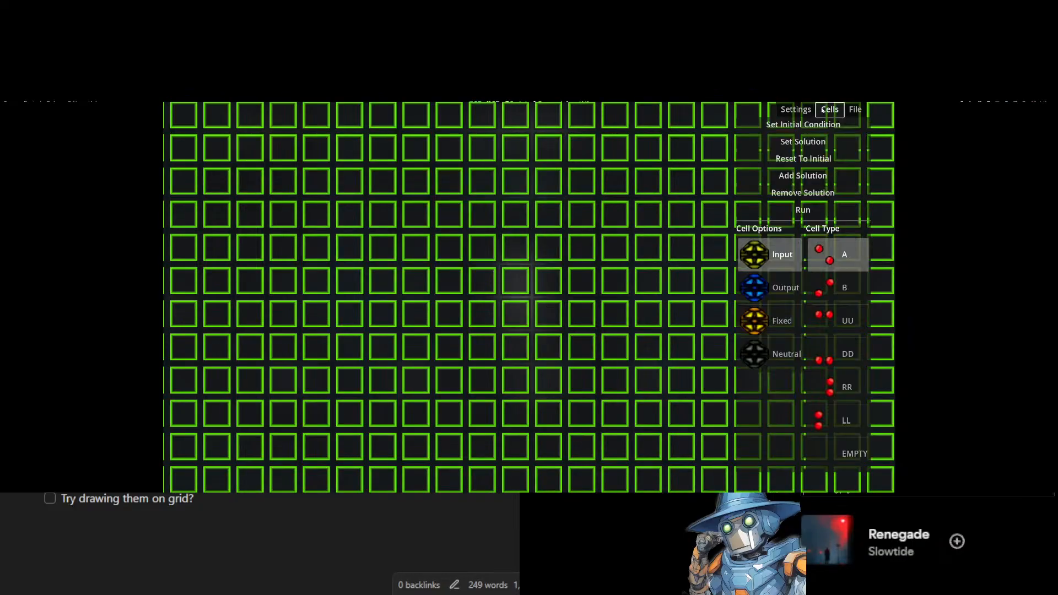
pyautogui.click(772, 287)
pyautogui.click(615, 281)
pyautogui.click(719, 216)
pyautogui.click(743, 216)
pyautogui.click(742, 251)
pyautogui.click(752, 289)
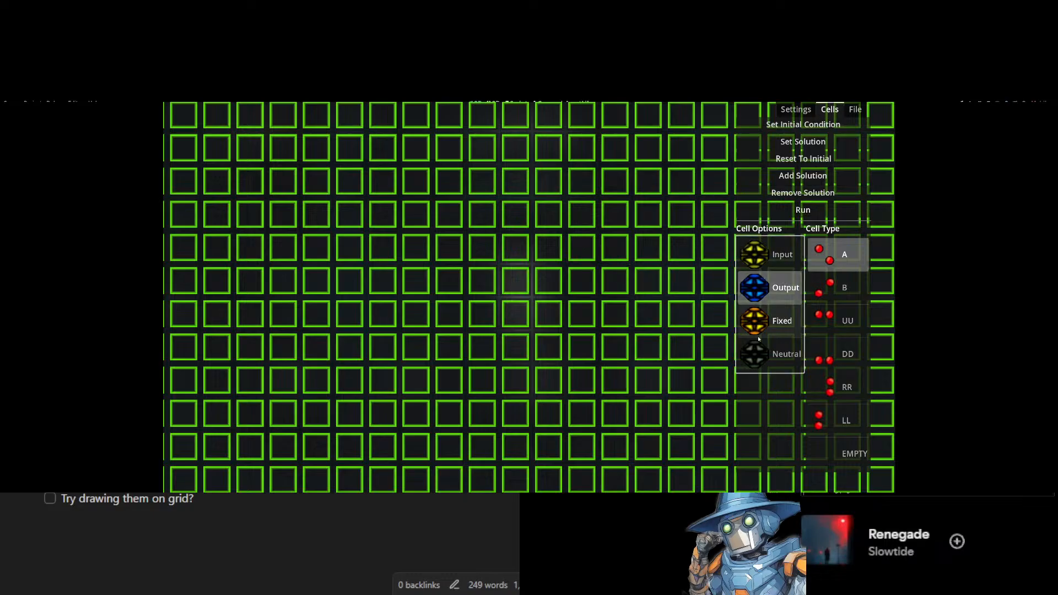
pyautogui.click(768, 353)
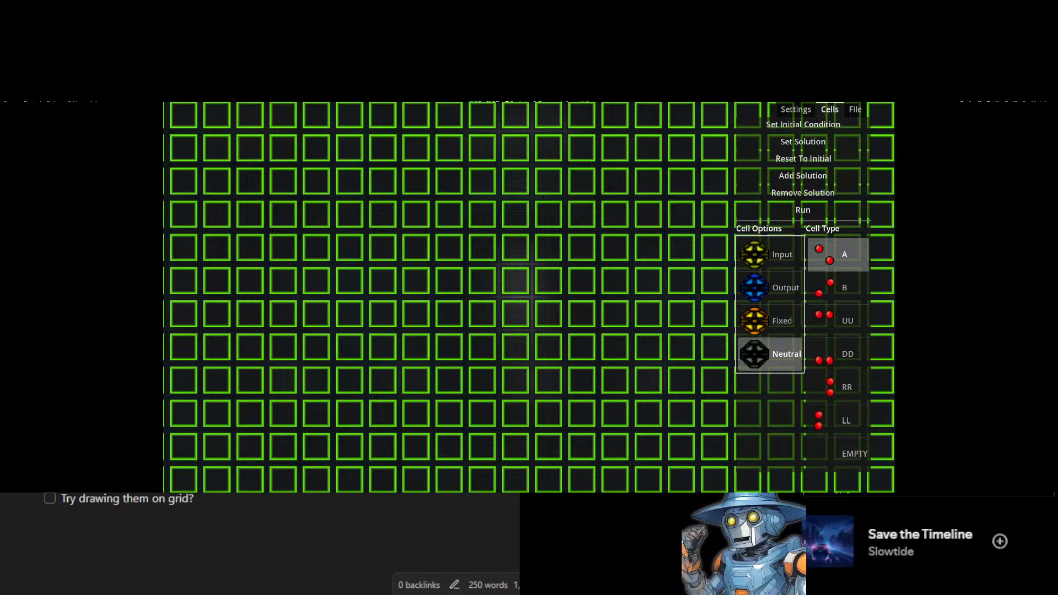
# Stop the running scene and return to the editor.
pyautogui.press('F8')
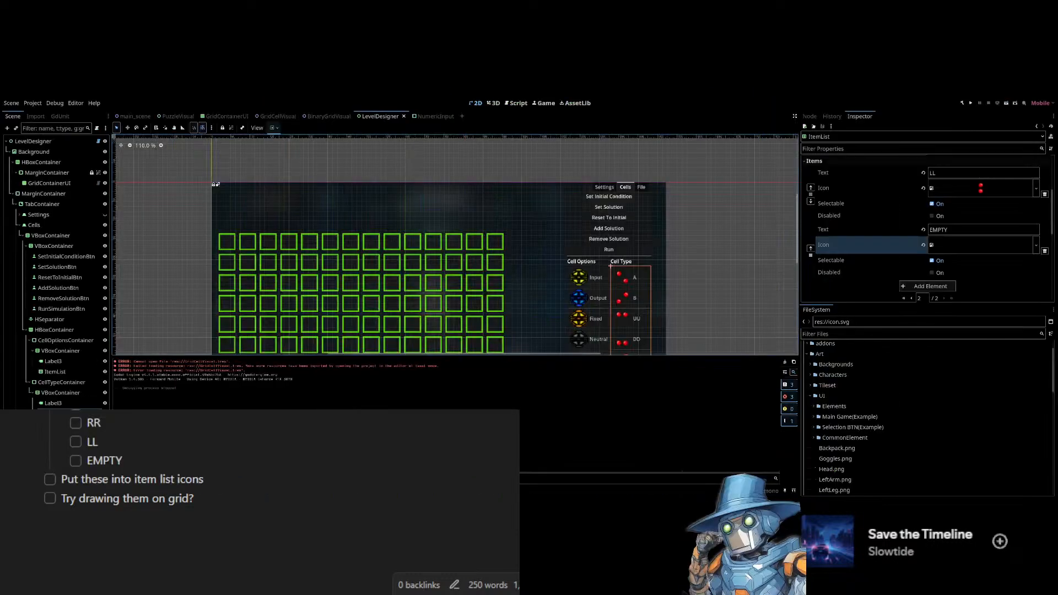
pyautogui.scroll(3, 259, 496)
pyautogui.scroll(-1, 259, 496)
pyautogui.scroll(-1, 259, 496)
pyautogui.scroll(-1, 260, 496)
# Tick off the RR, LL, EMPTY and "Put these into item list icons" tasks in the notes checklist.
pyautogui.click(75, 424)
pyautogui.click(75, 443)
pyautogui.click(75, 459)
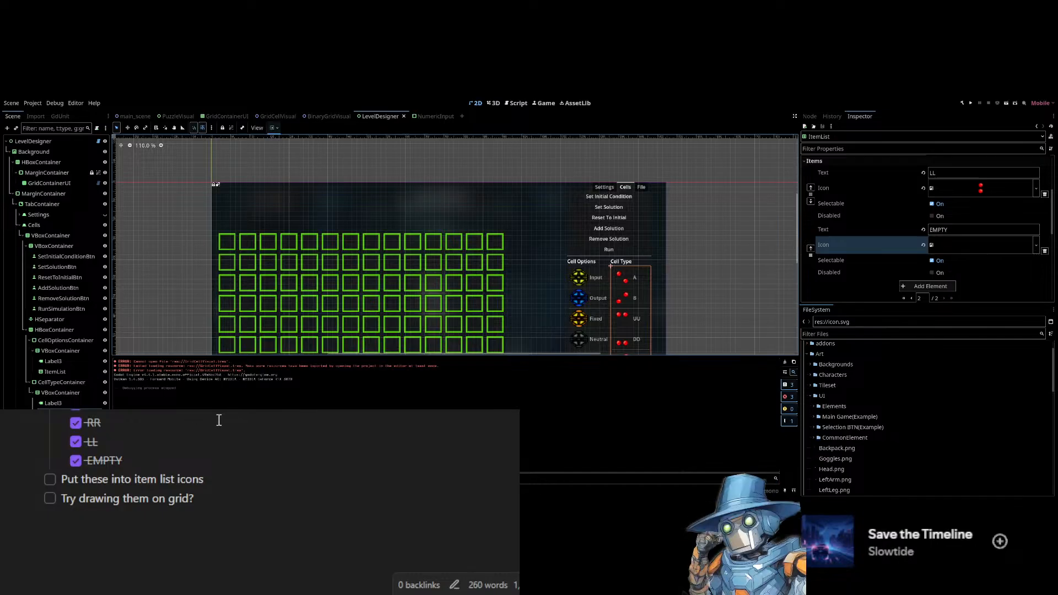
pyautogui.click(51, 480)
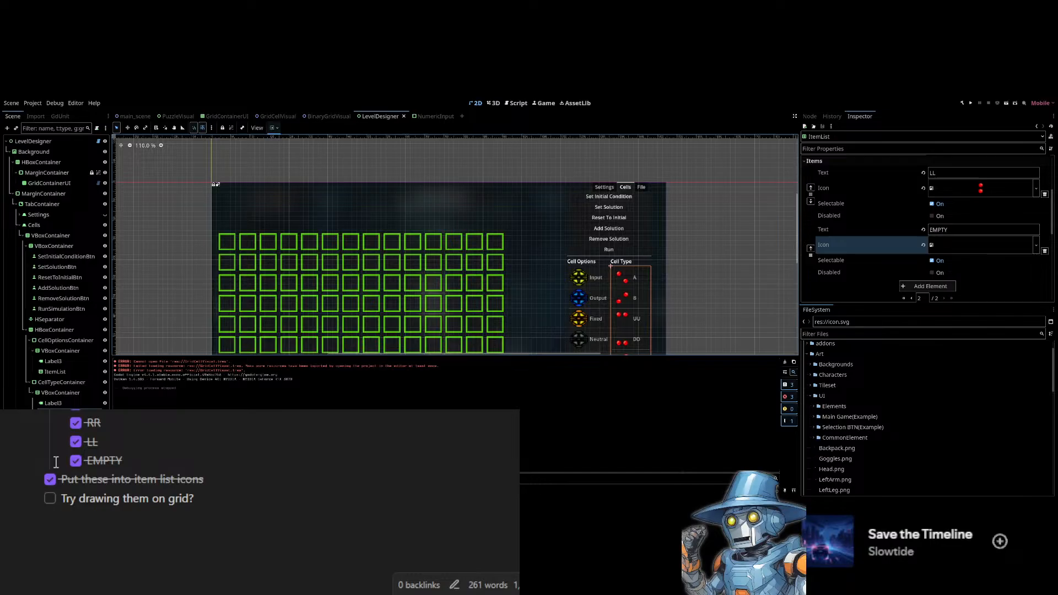
pyautogui.click(218, 518)
pyautogui.click(246, 522)
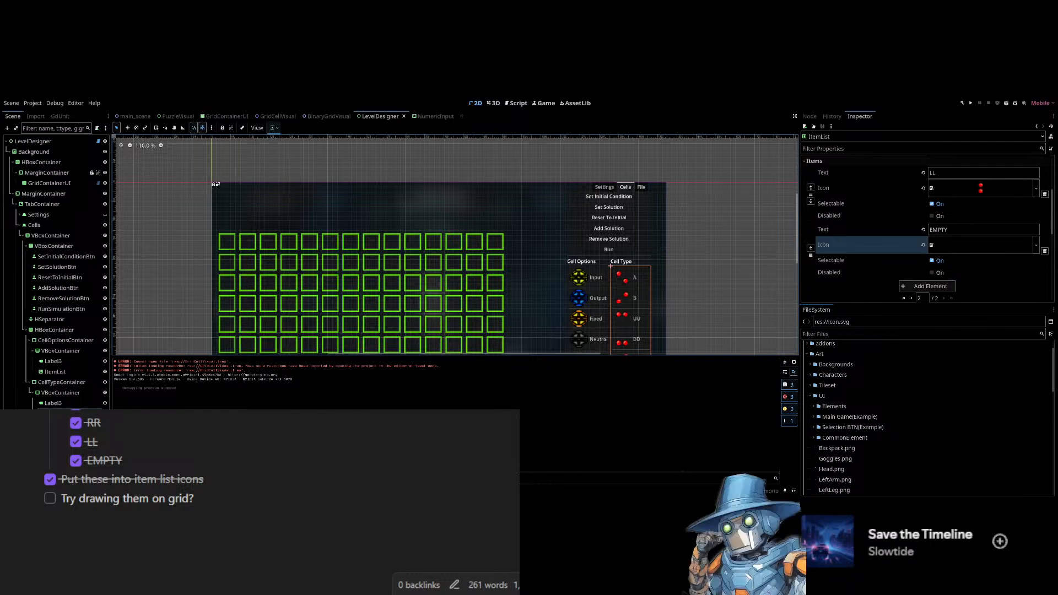
# Inspect the level designer layout and its cell type list in the editor viewport.
pyautogui.scroll(-1, 497, 194)
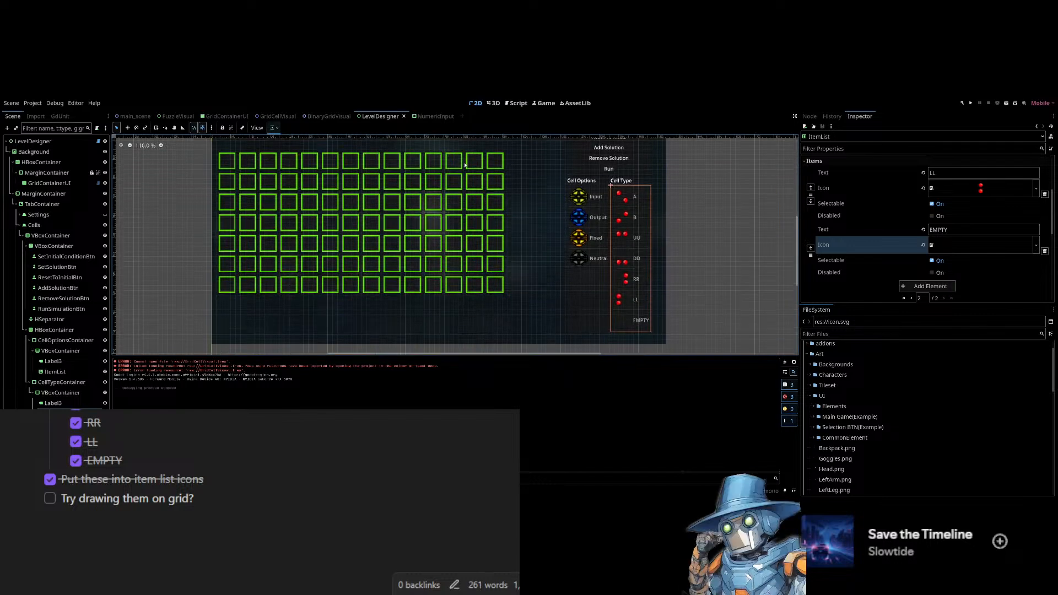
pyautogui.scroll(3, 508, 192)
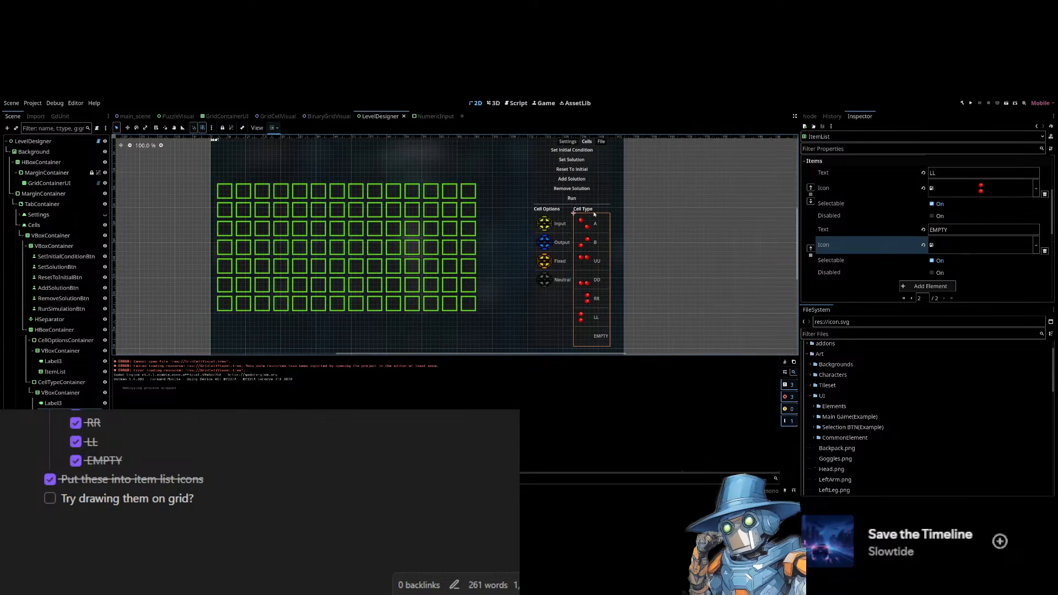
pyautogui.scroll(-4, 519, 213)
pyautogui.moveTo(549, 179); pyautogui.dragTo(501, 224)
pyautogui.scroll(5, 501, 224)
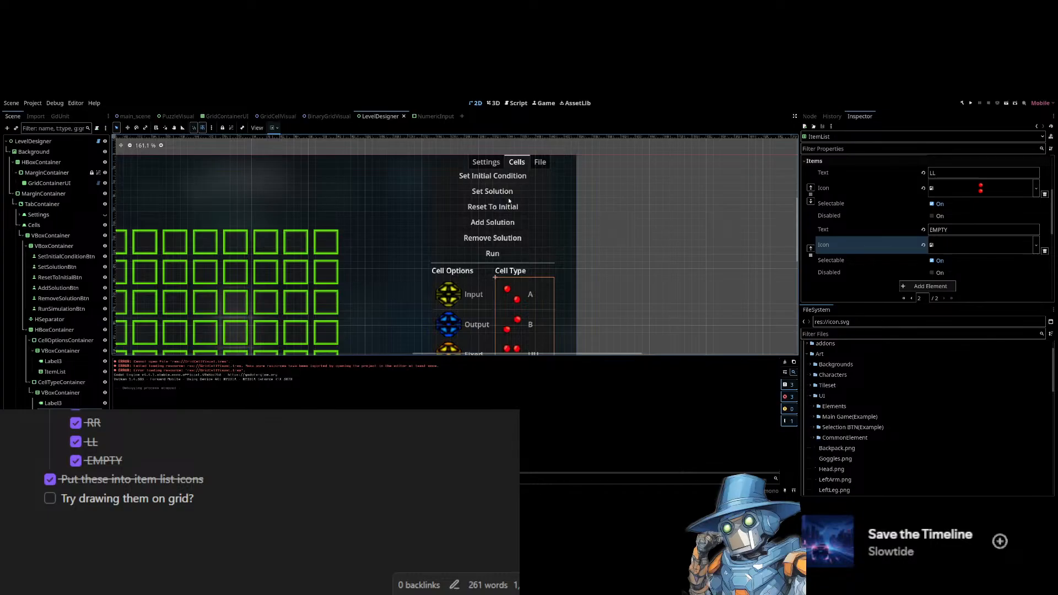
pyautogui.scroll(-4, 479, 208)
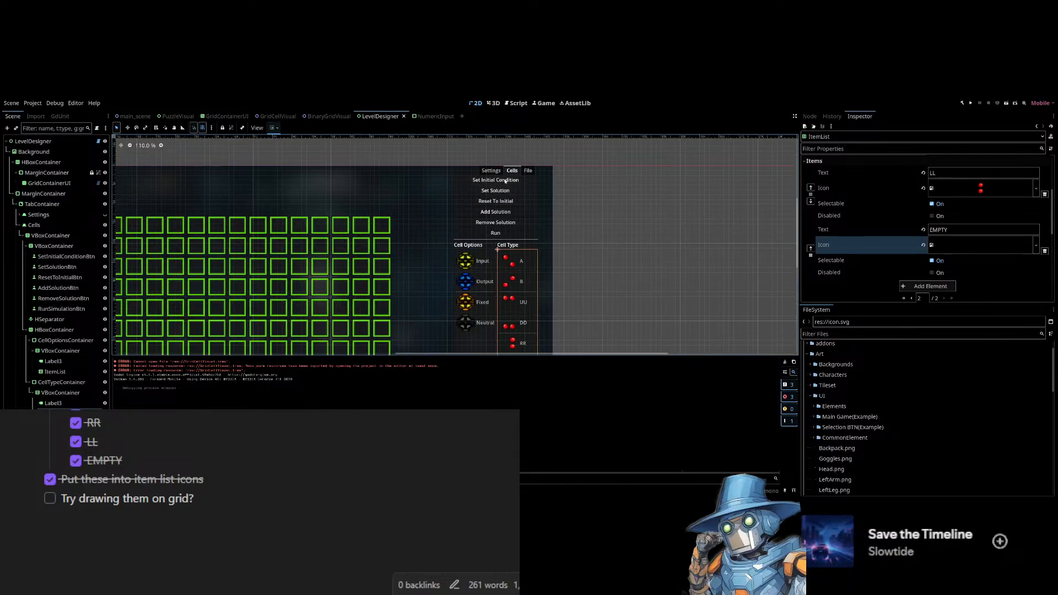
pyautogui.moveTo(368, 258); pyautogui.dragTo(487, 188)
pyautogui.scroll(-1, 469, 206)
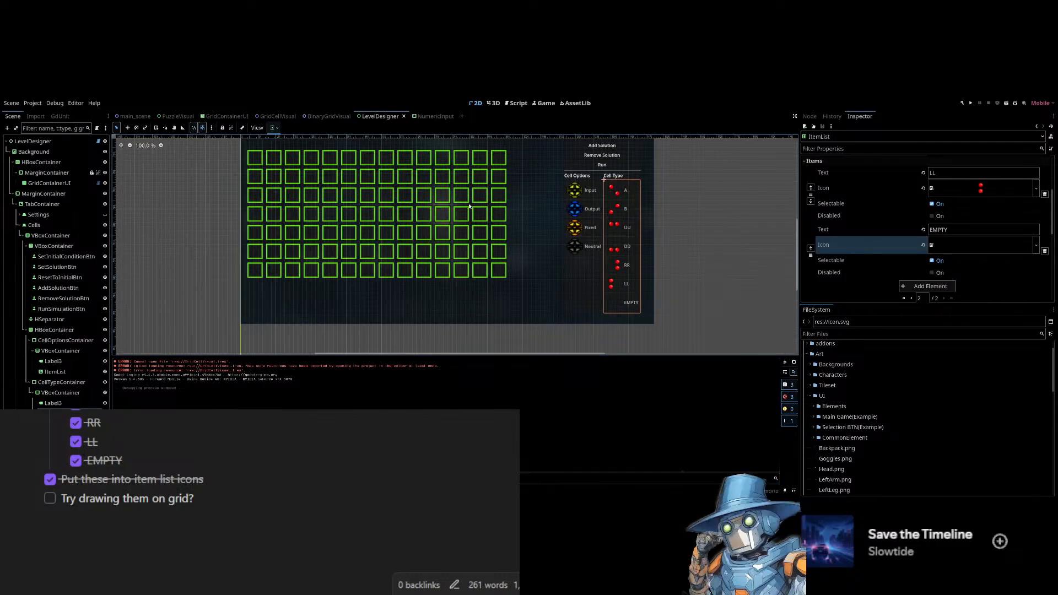
pyautogui.scroll(5, 470, 207)
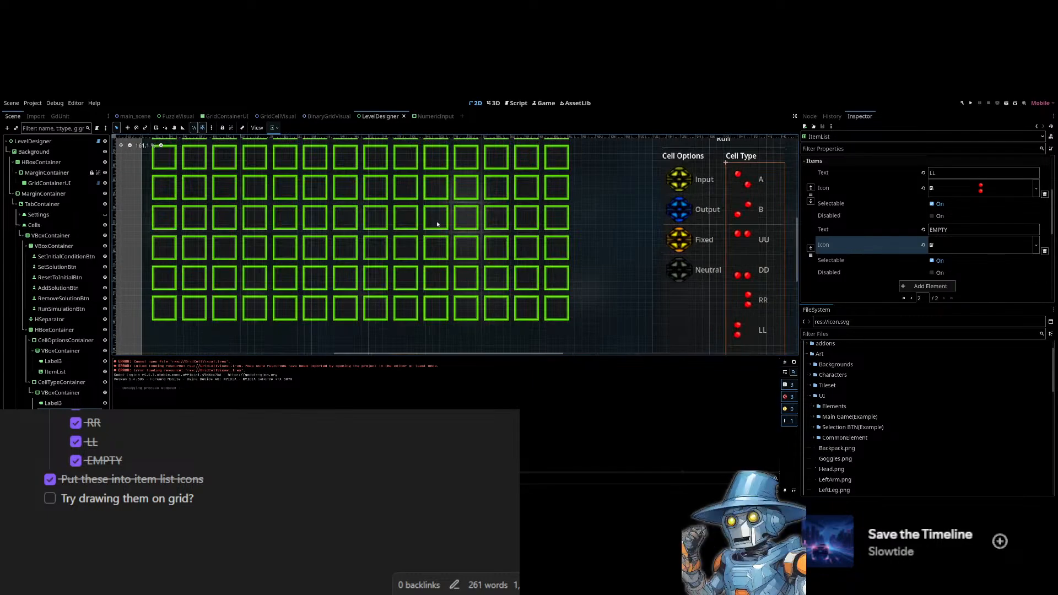